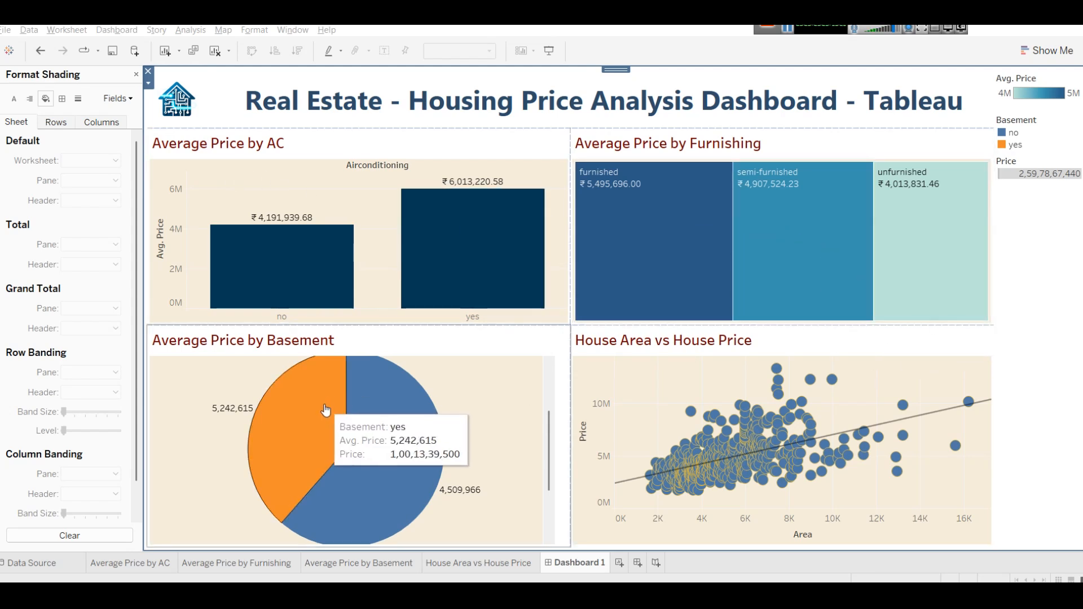
Step: Review the AC, Furnishing, Basement and House Area vs House Price worksheets, ending back on Dashboard 1
left_click(108, 572)
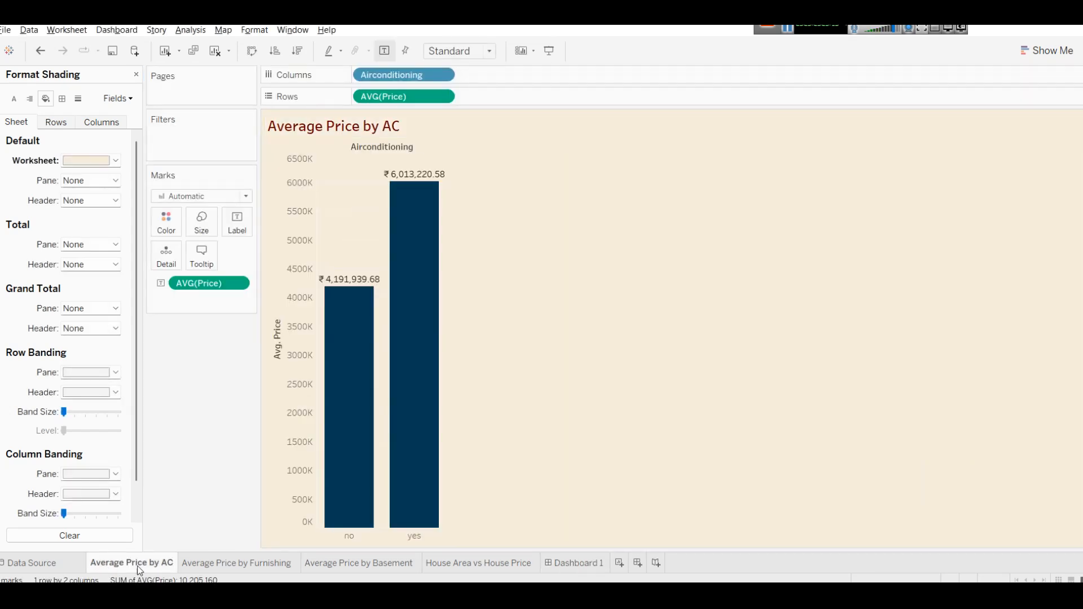
left_click(202, 565)
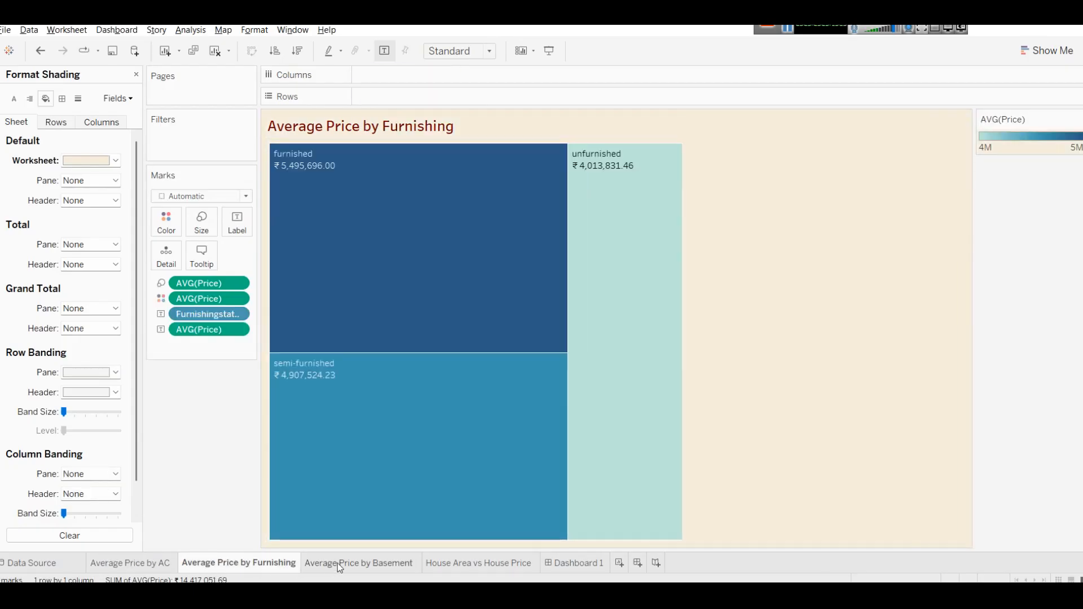
left_click(337, 564)
left_click(443, 562)
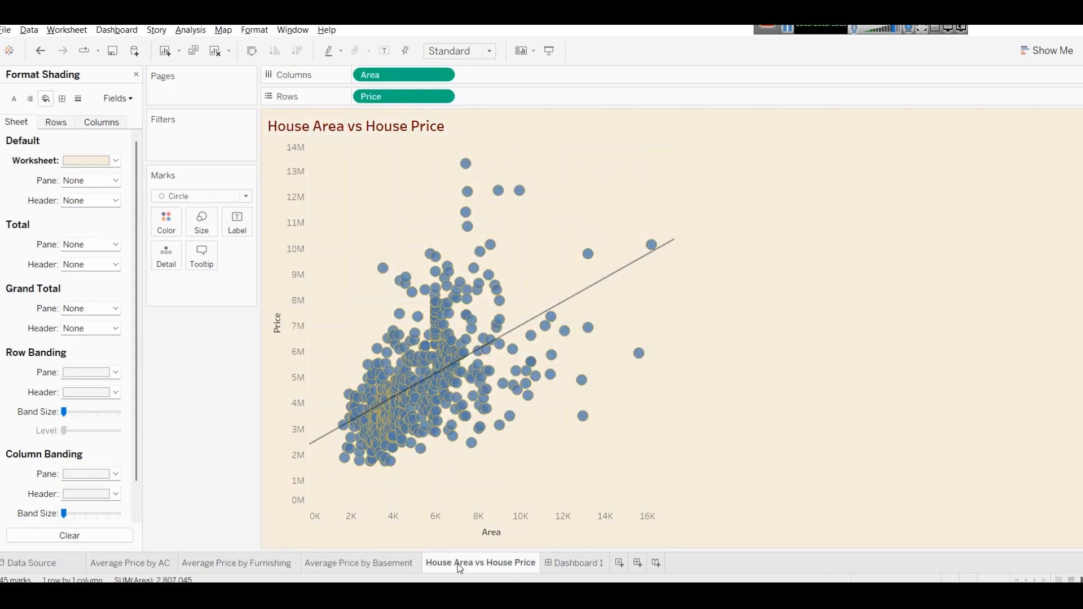
left_click(569, 563)
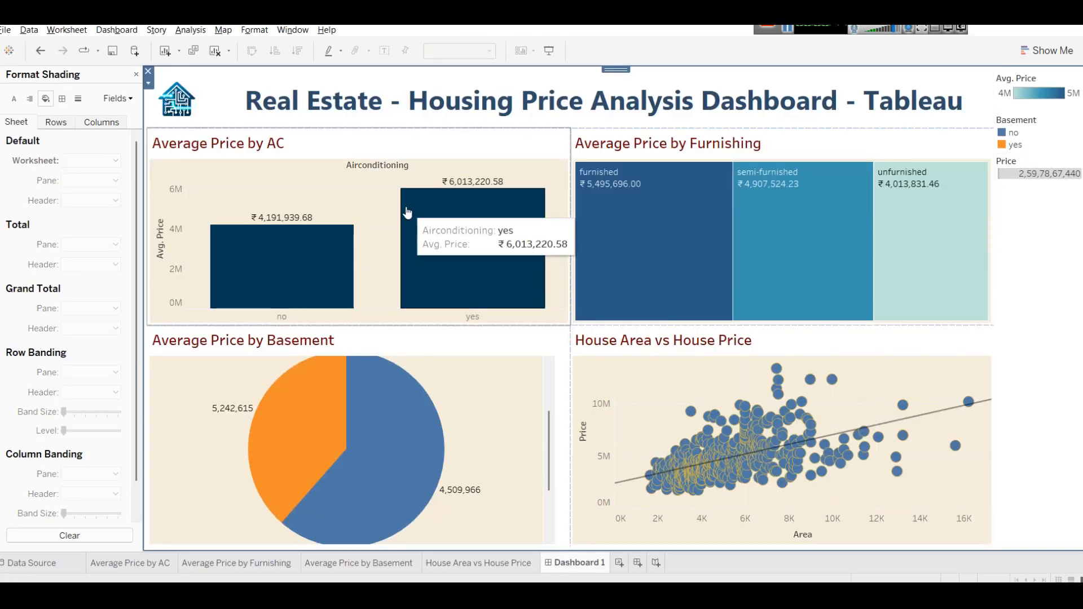
Step: Show the dashboard in presentation mode and widen the Average Price by Furnishing treemap to nearly the full column width
left_click(549, 50)
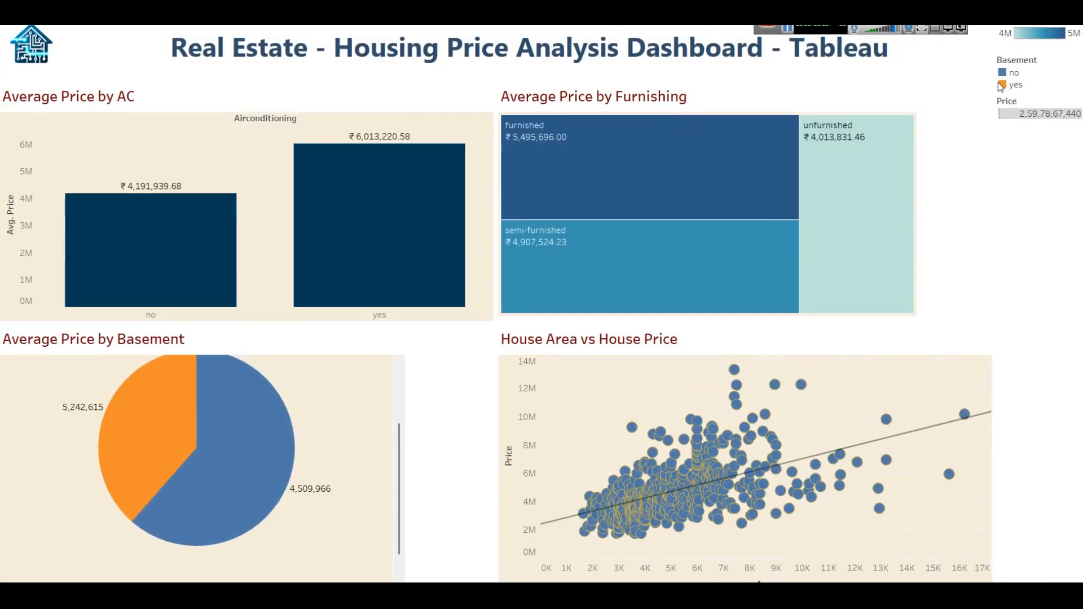
left_click(1004, 84)
left_click(1011, 84)
mouse_move(915, 195)
left_click_drag(915, 195, 984, 193)
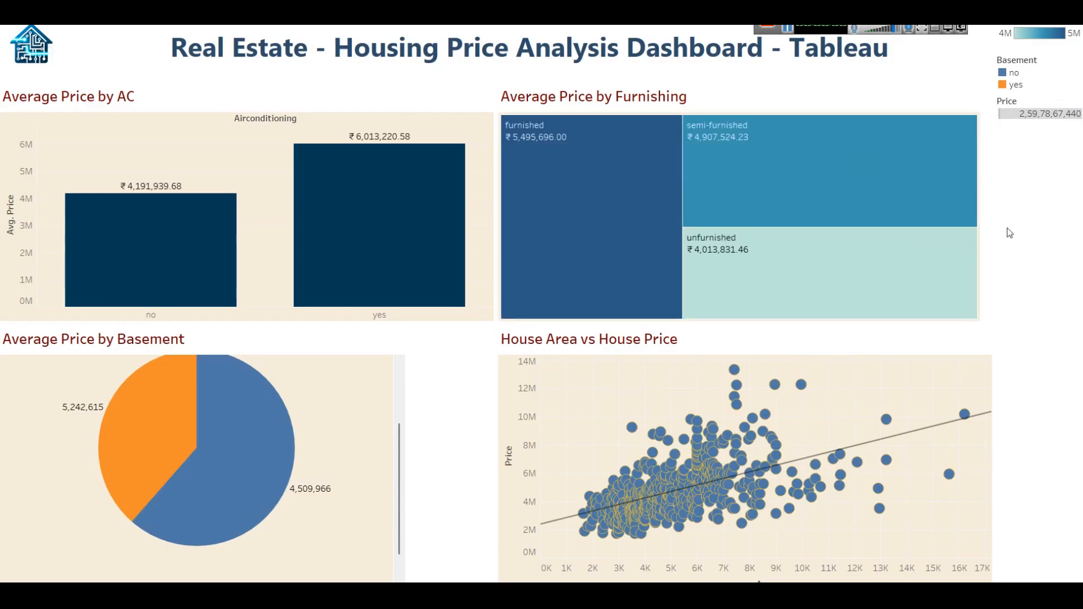
left_click_drag(980, 203, 986, 203)
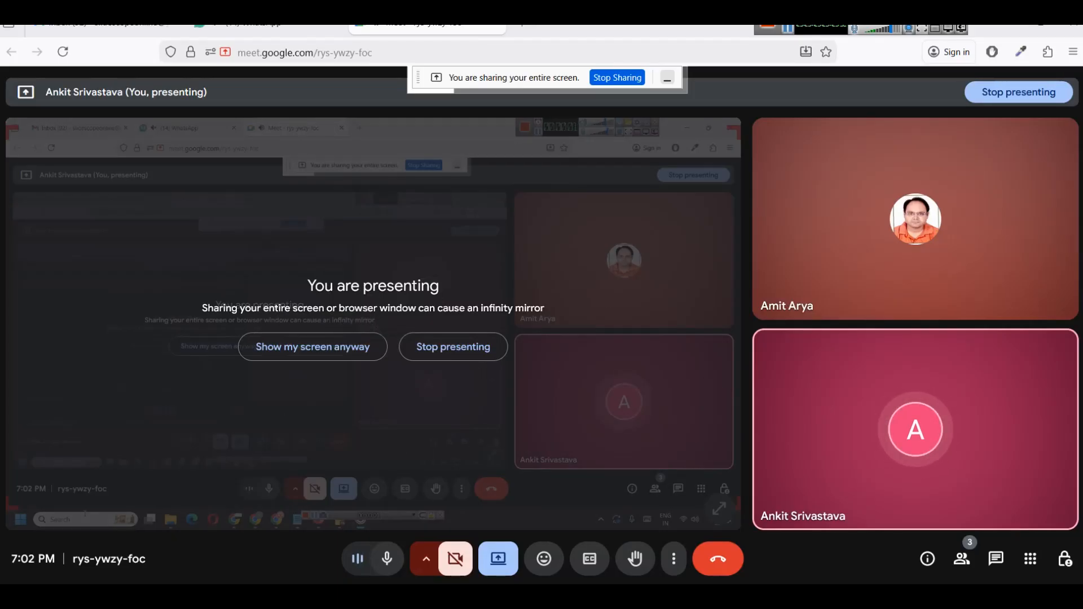
Step: Search the computer for Tableau and launch Tableau Public 2021.4
key("super")
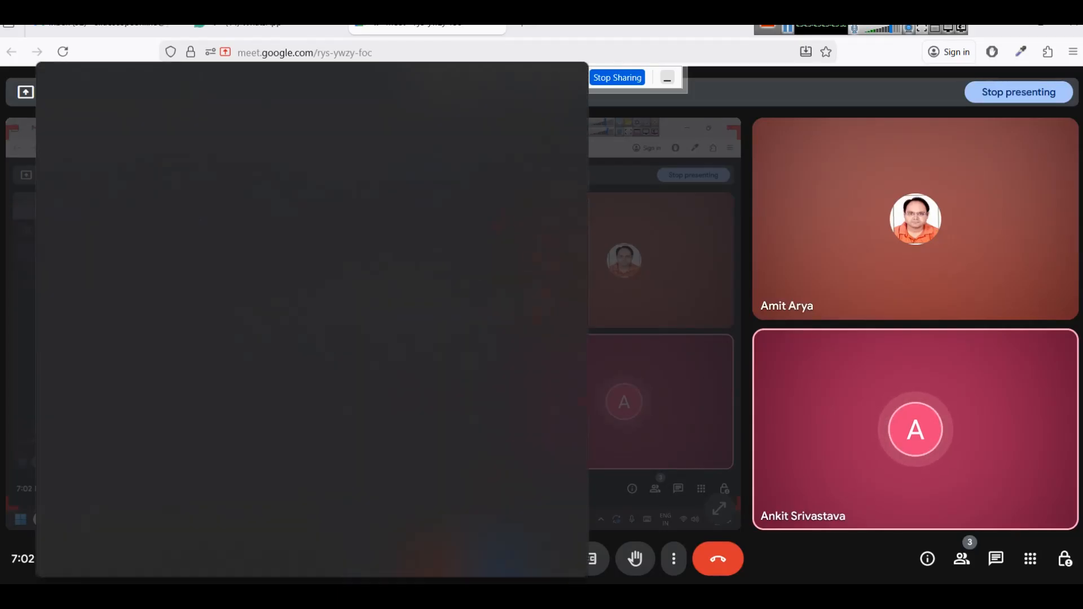
type("ta")
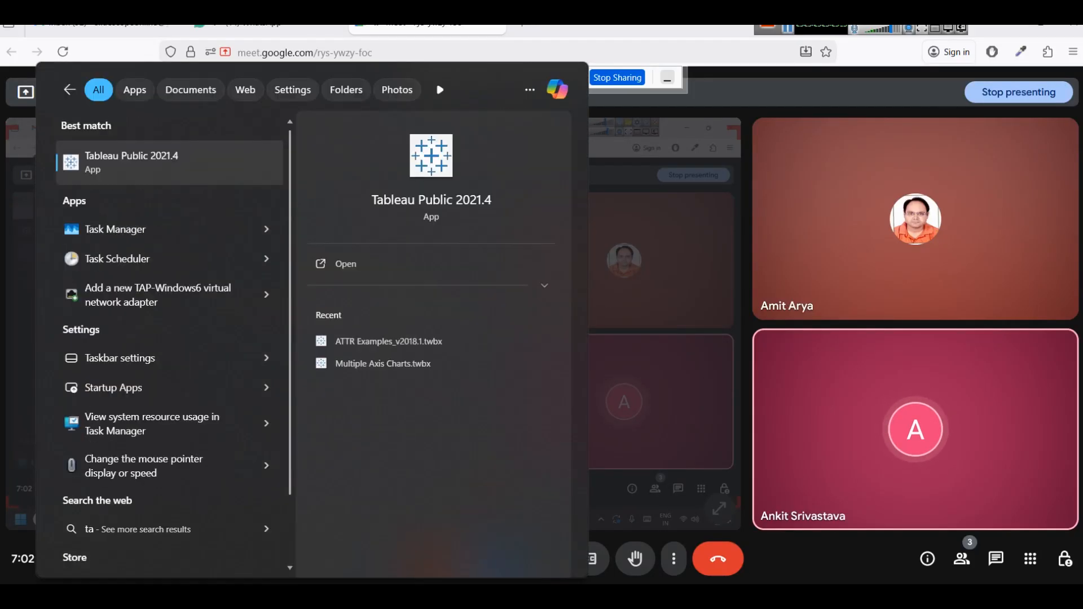
type("ble")
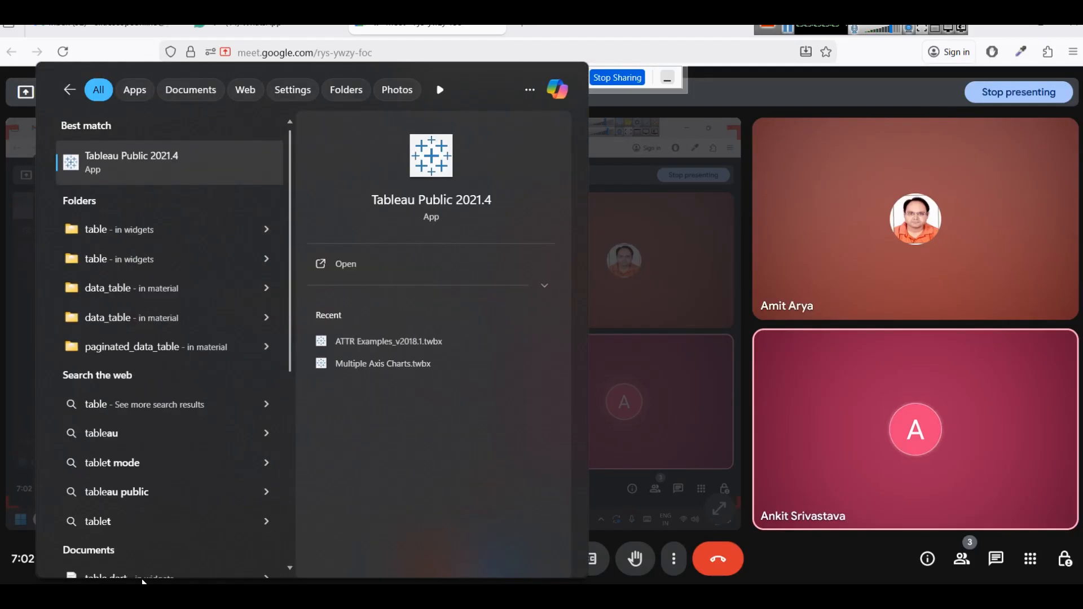
left_click(392, 272)
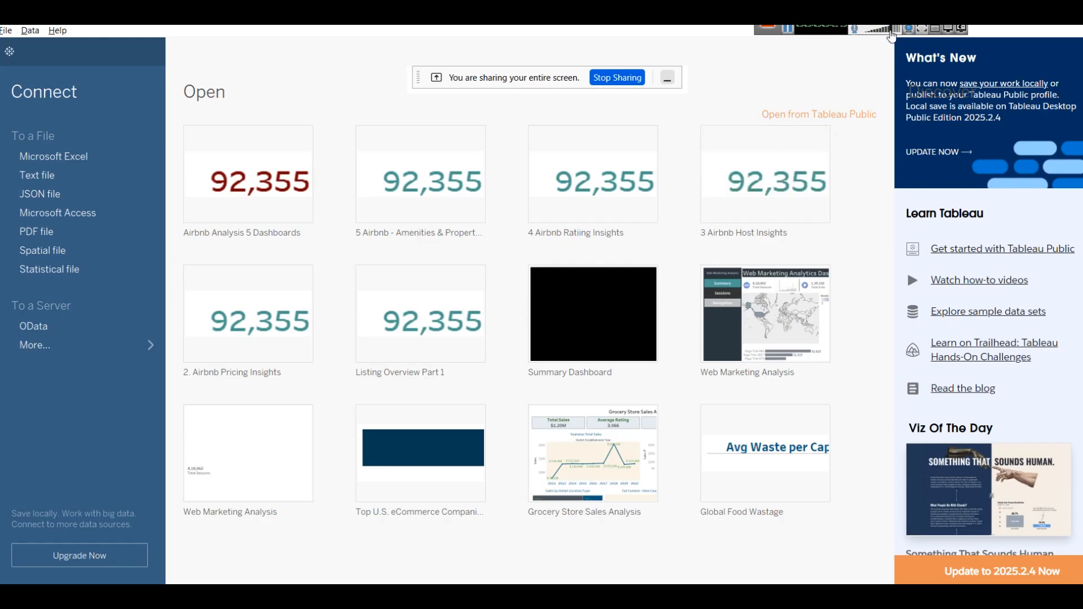
Step: Switch to the Real Estate housing price dashboard in Power BI and hide the screen-sharing notification
left_click(891, 32)
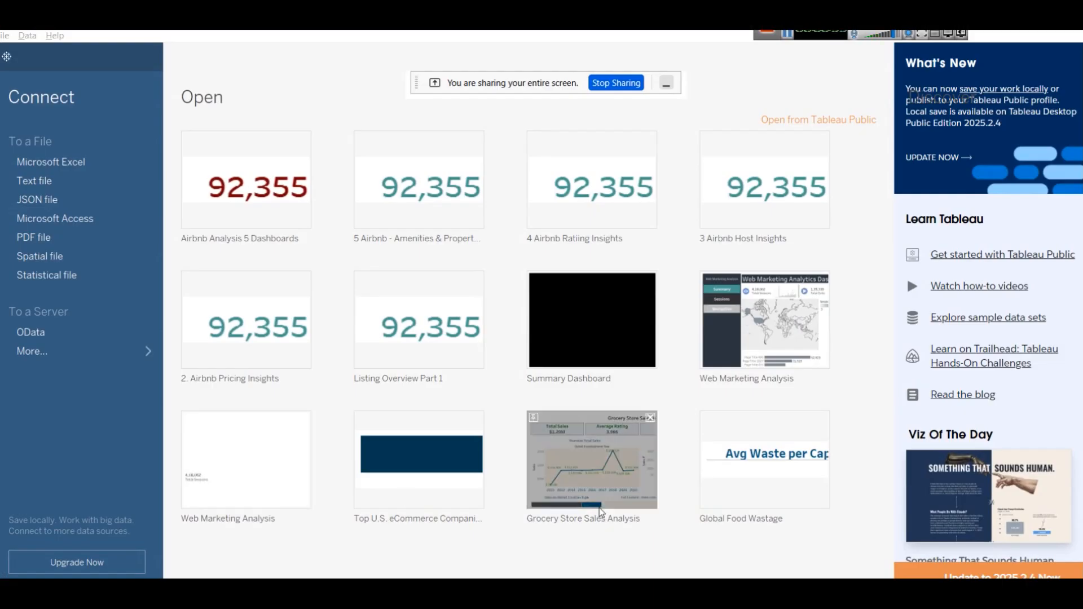
left_click(498, 590)
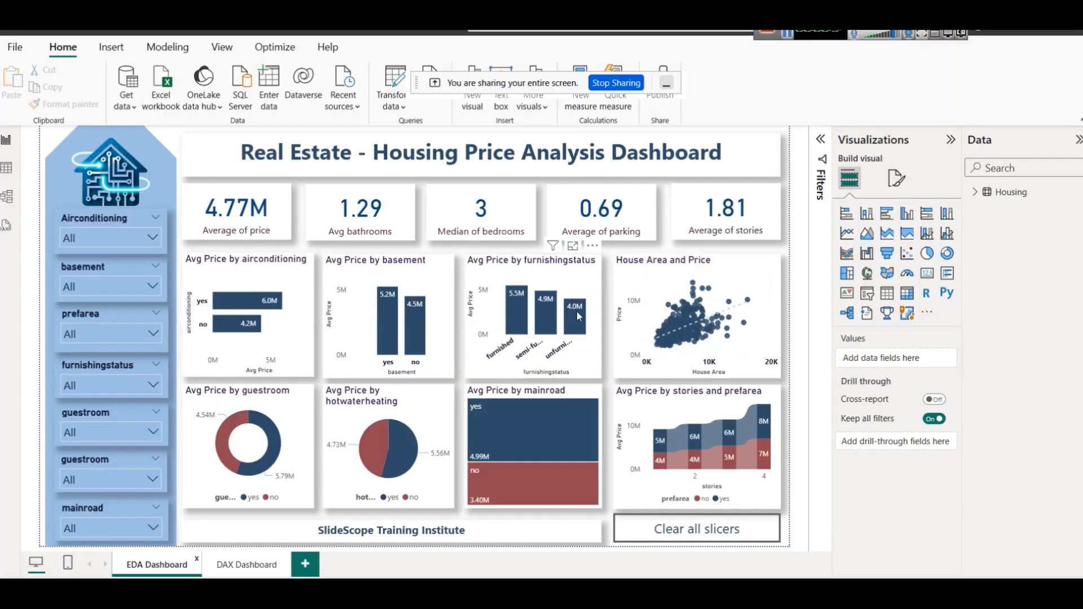
left_click(664, 82)
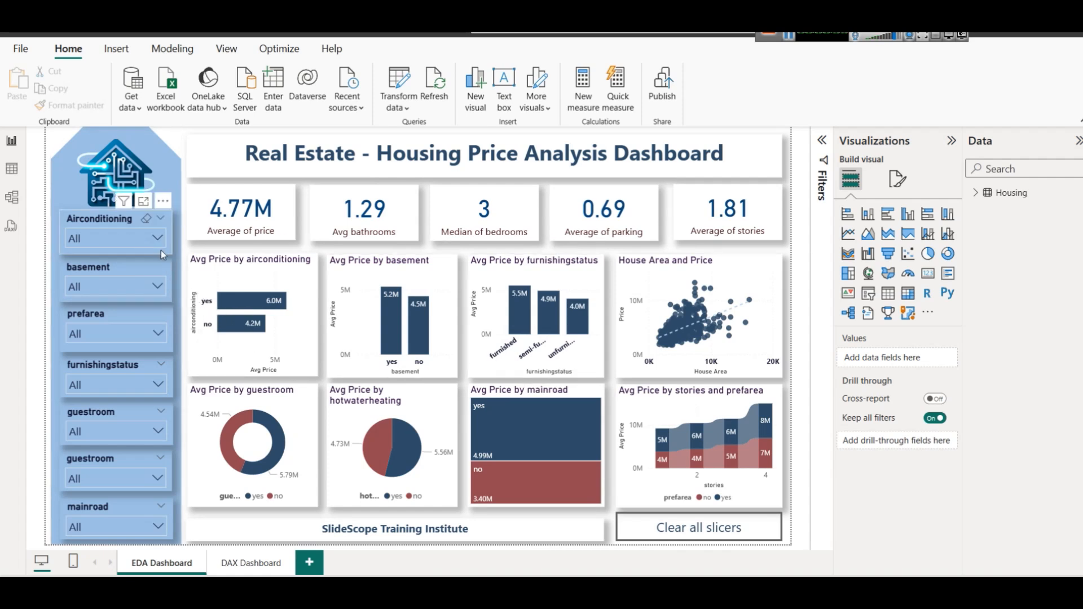
Step: Look through the options of the Airconditioning and prefarea slicers, leaving both set to All
left_click(106, 241)
left_click(93, 279)
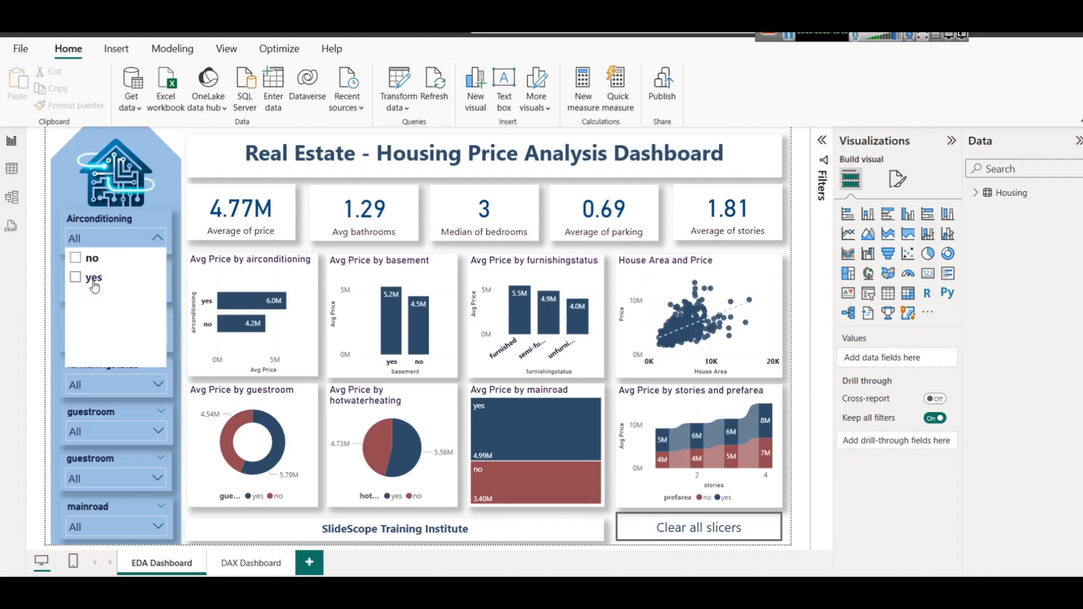
left_click(93, 279)
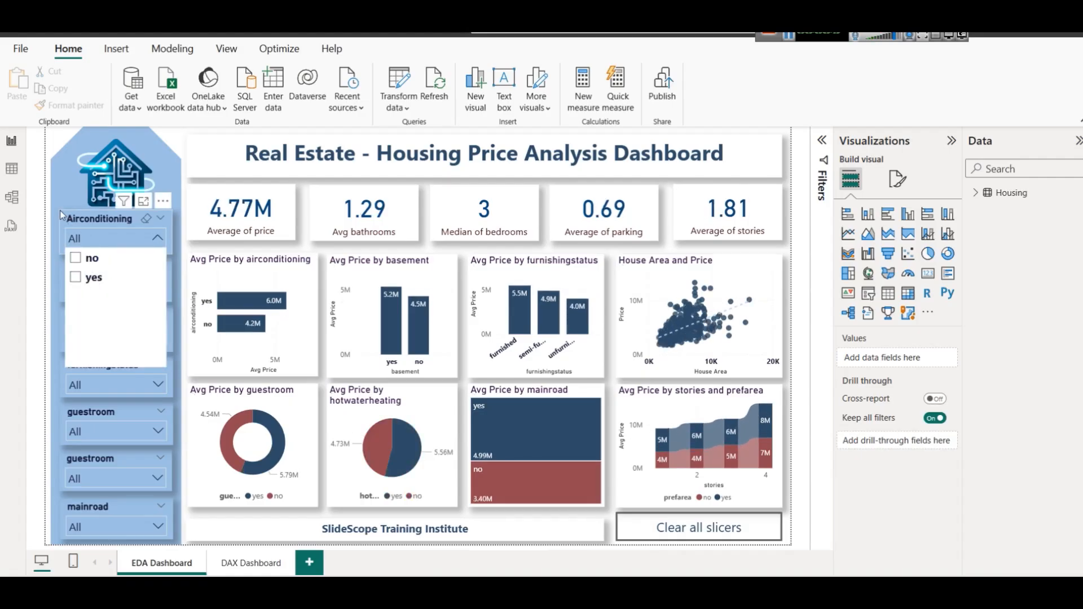
left_click(36, 293)
left_click(73, 333)
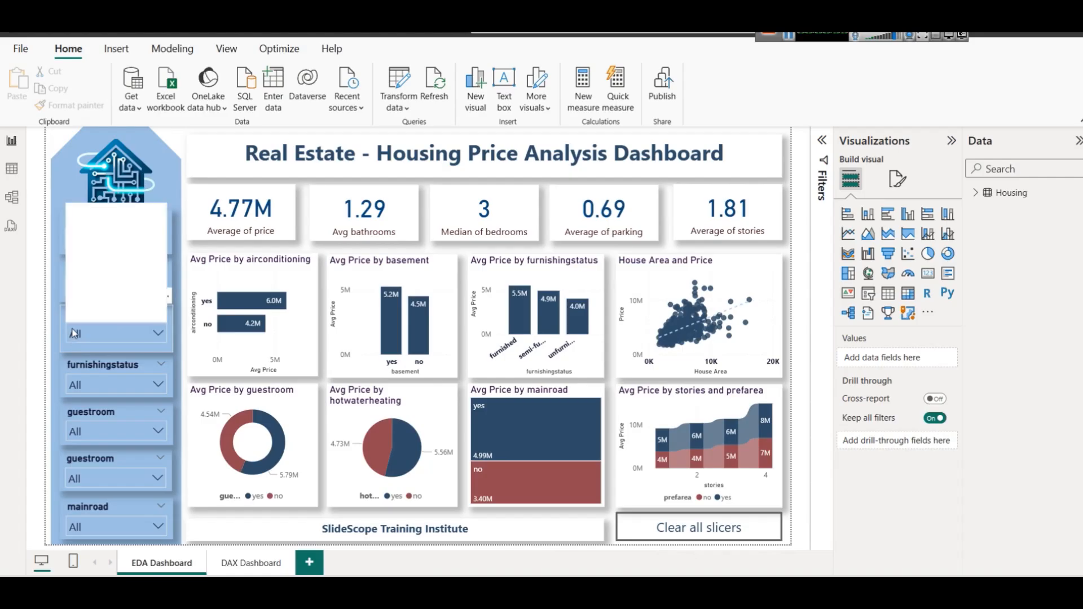
left_click(73, 333)
Step: Filter the report to furnished houses with the furnishingstatus slicer to check the averages, and clear the filter again
left_click(89, 378)
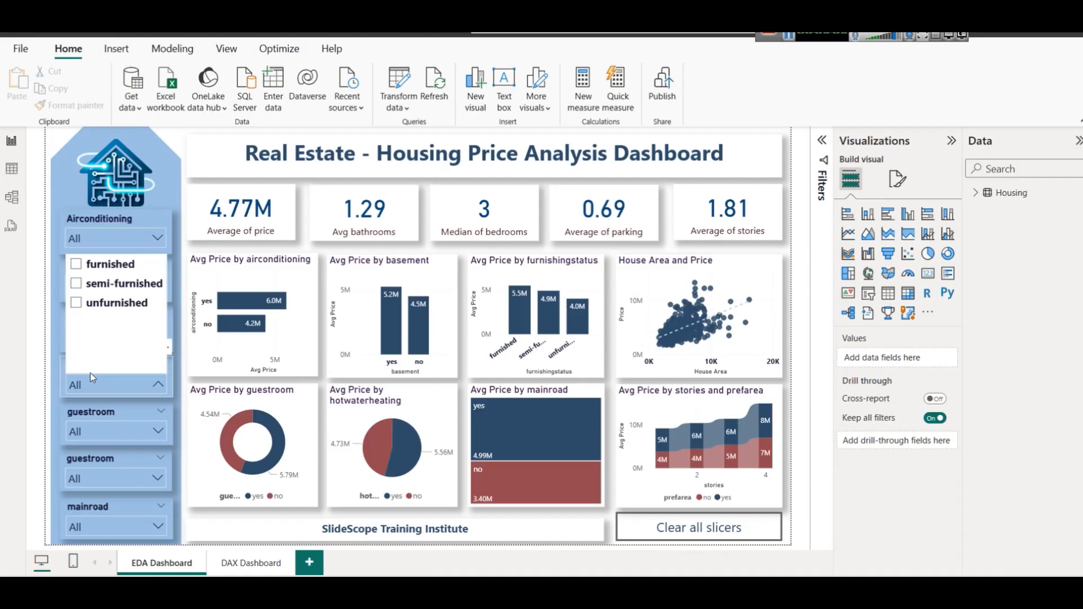
left_click(114, 271)
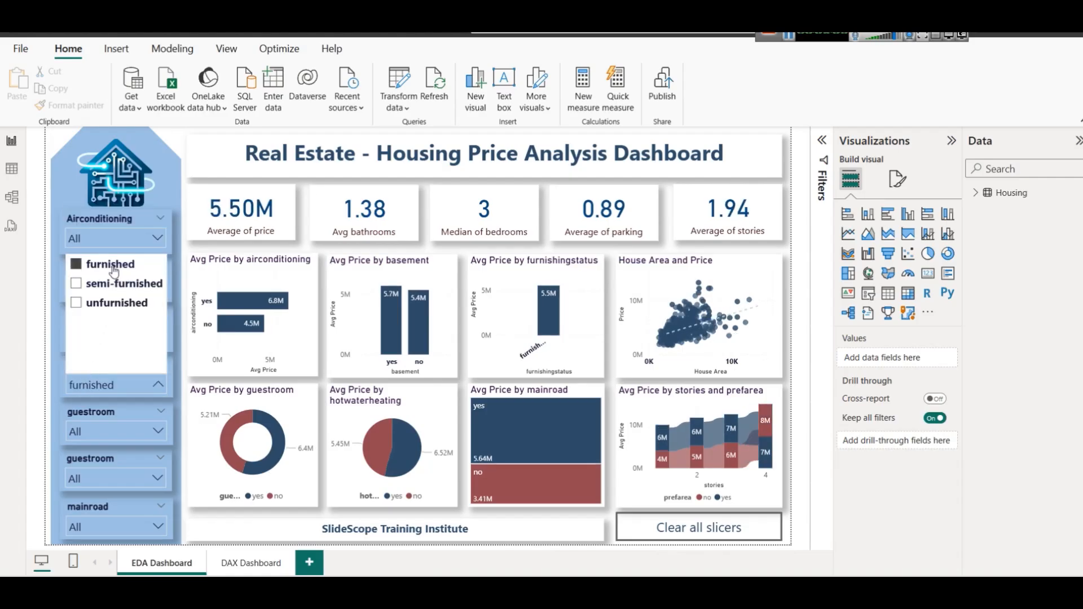
left_click(115, 271)
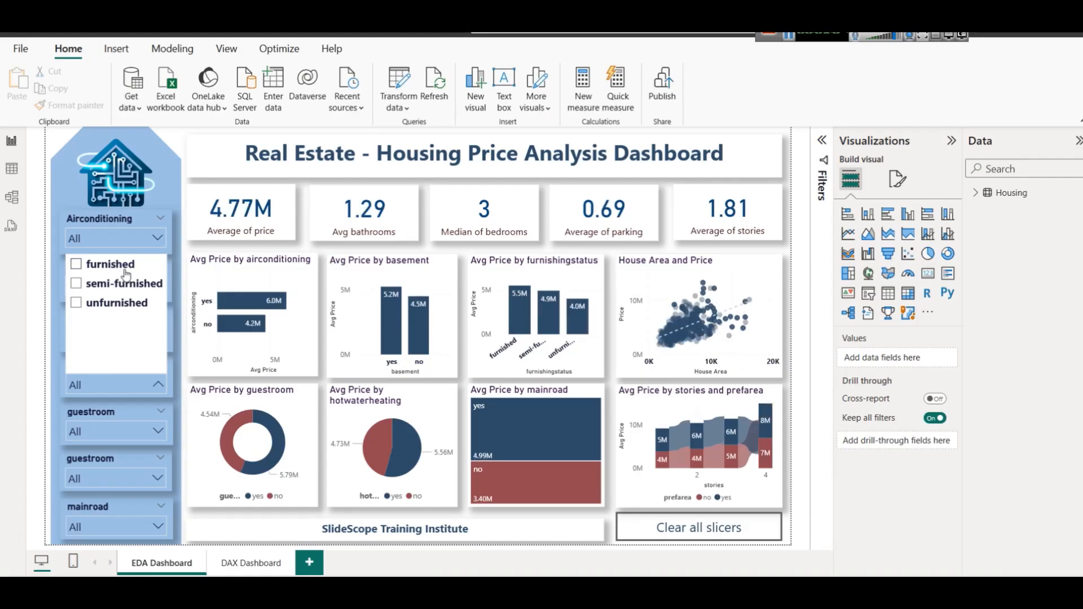
left_click(40, 329)
Step: Filter the report to houses with a guestroom to check the averages, and clear the filter again
left_click(84, 432)
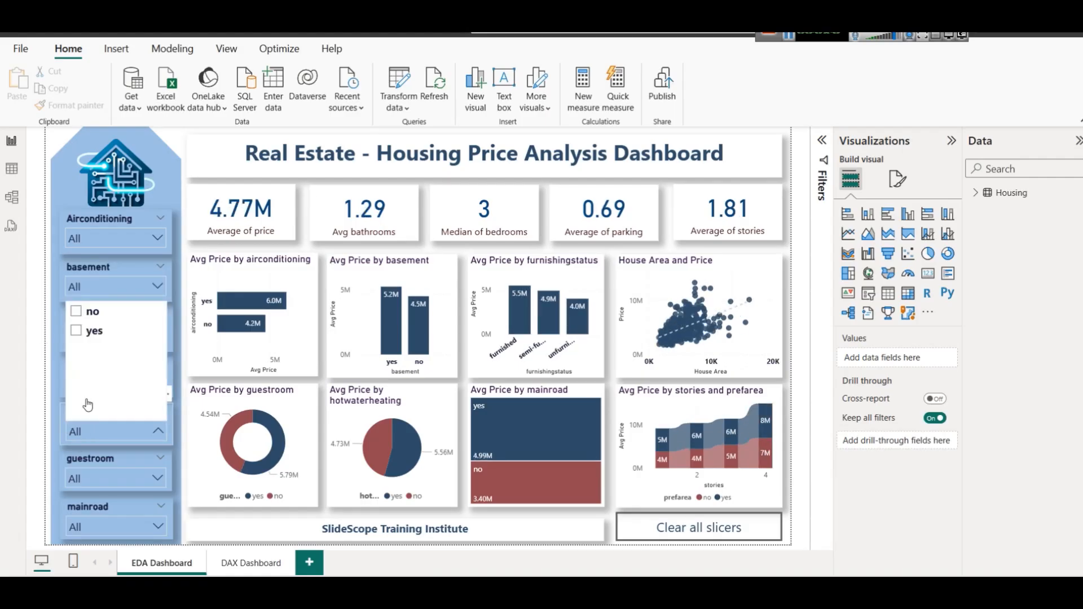
left_click(77, 331)
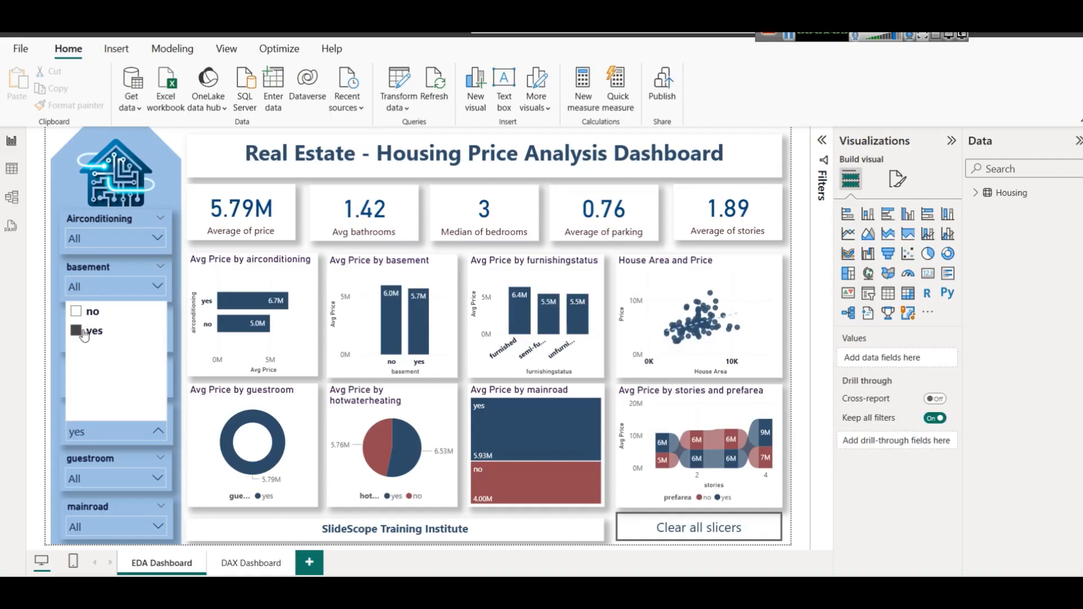
left_click(83, 332)
Step: Compare the average price for Airconditioning yes and no using the slicer, and reset it to All
left_click(87, 240)
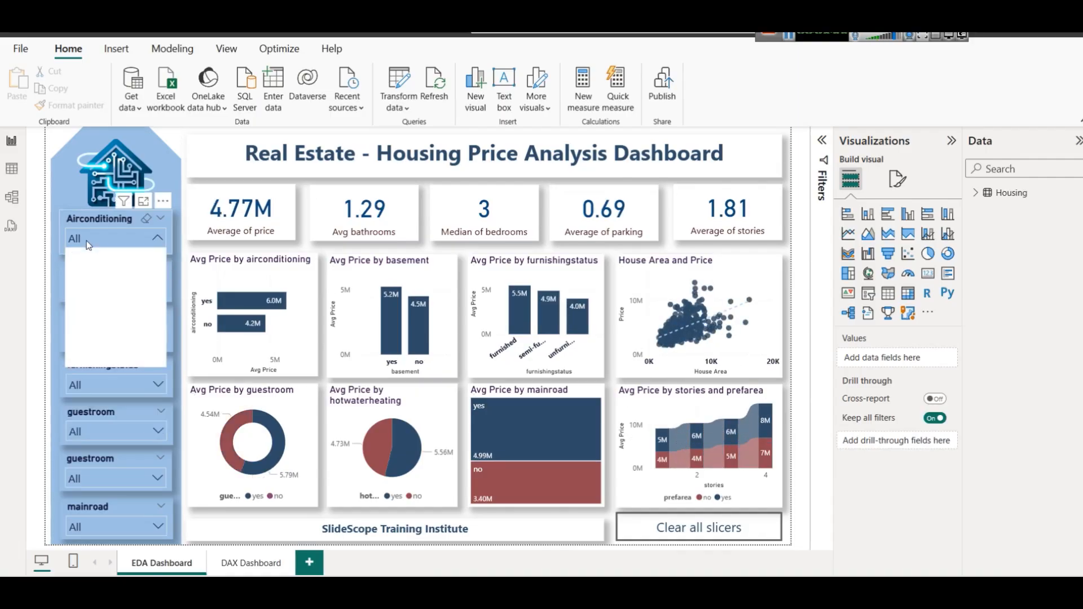
left_click(93, 287)
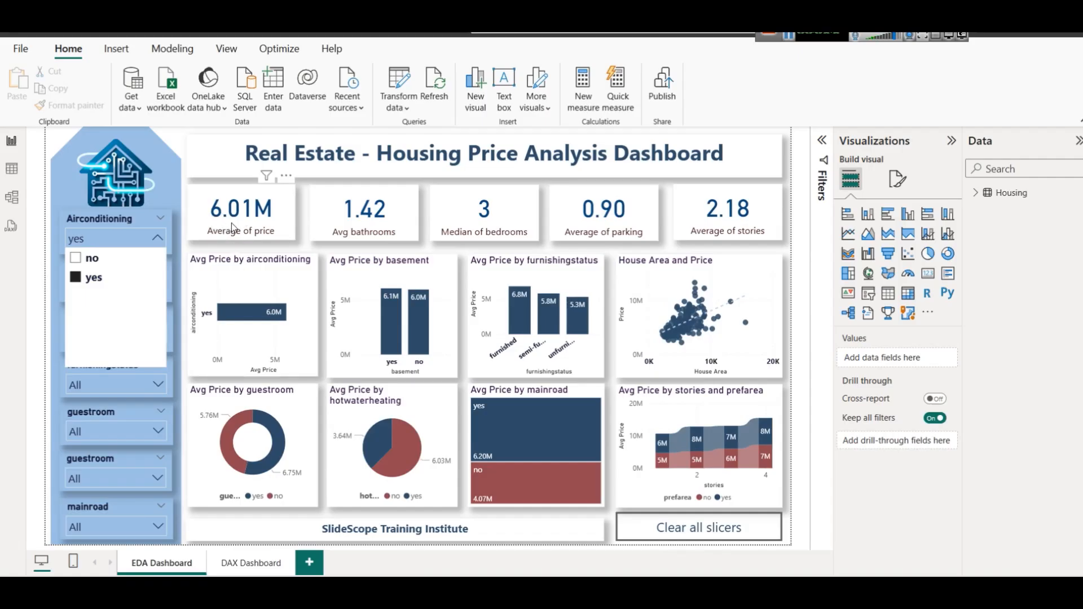
left_click(109, 274)
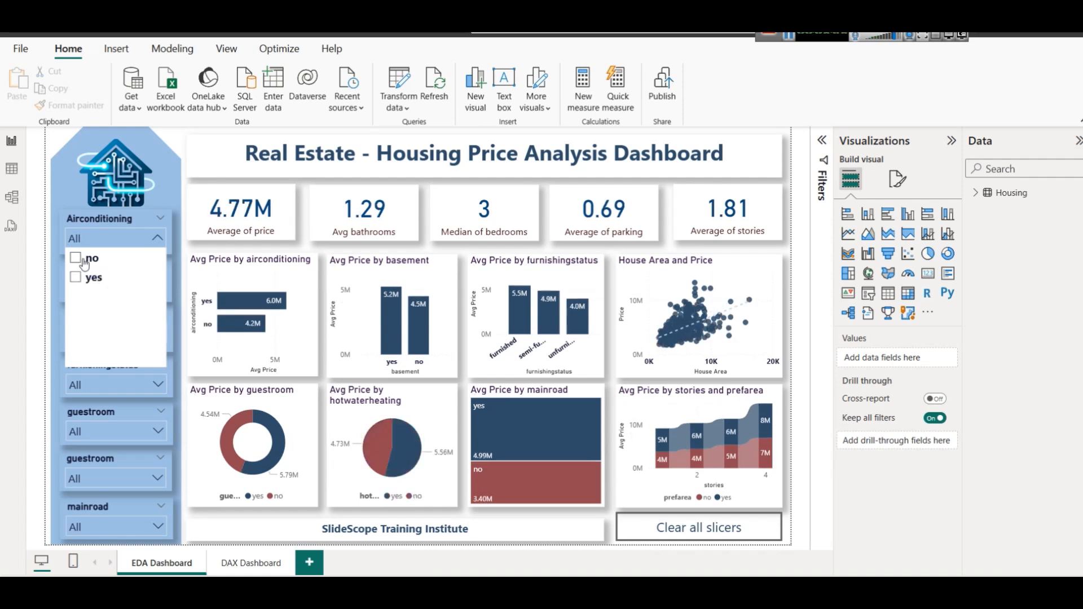
left_click(84, 260)
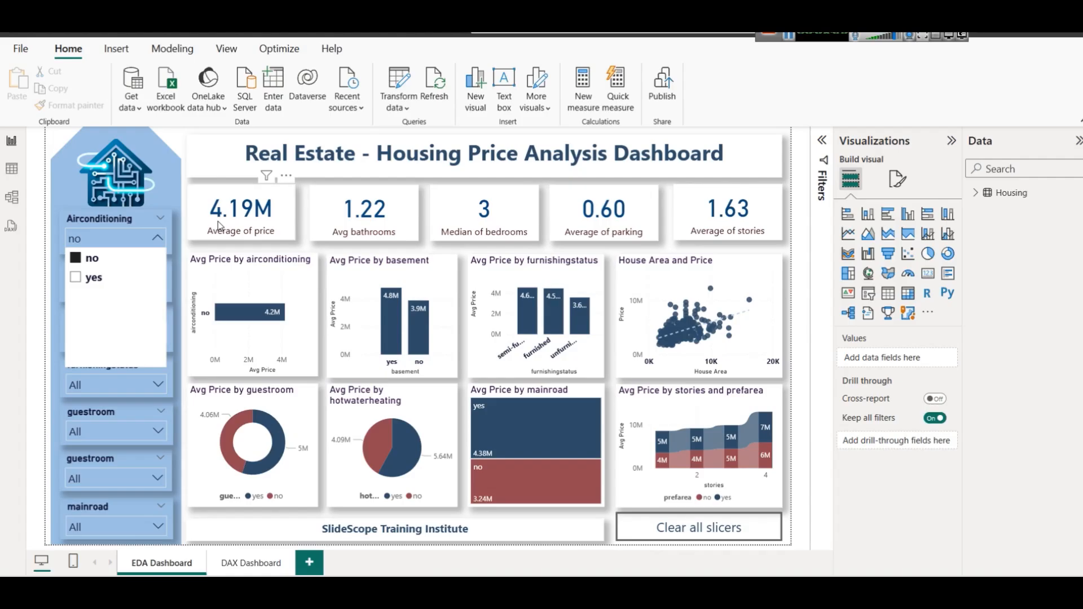
left_click(76, 279)
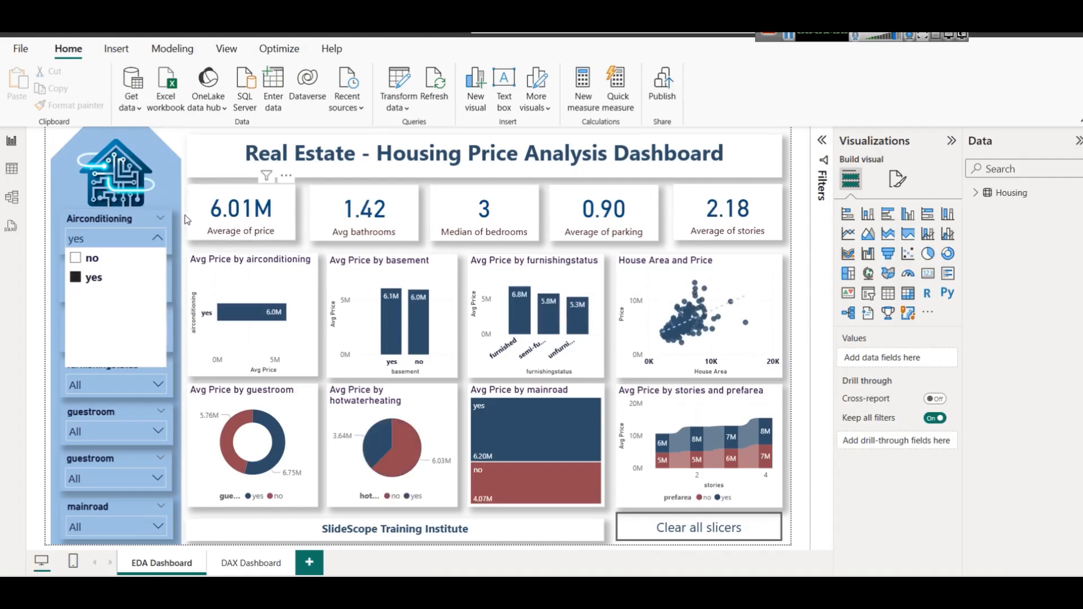
left_click(89, 278)
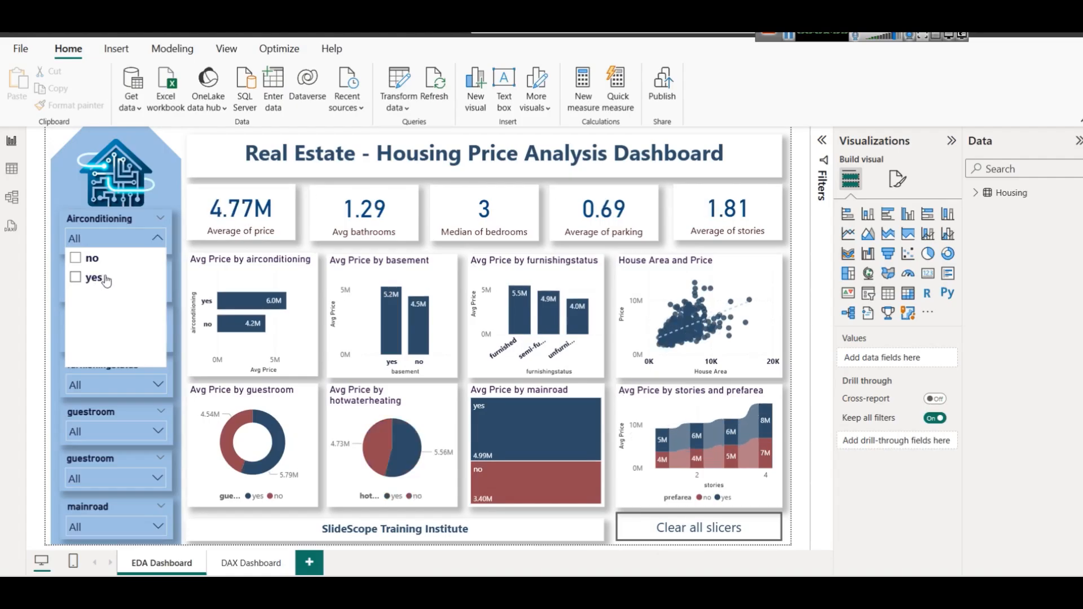
left_click(96, 216)
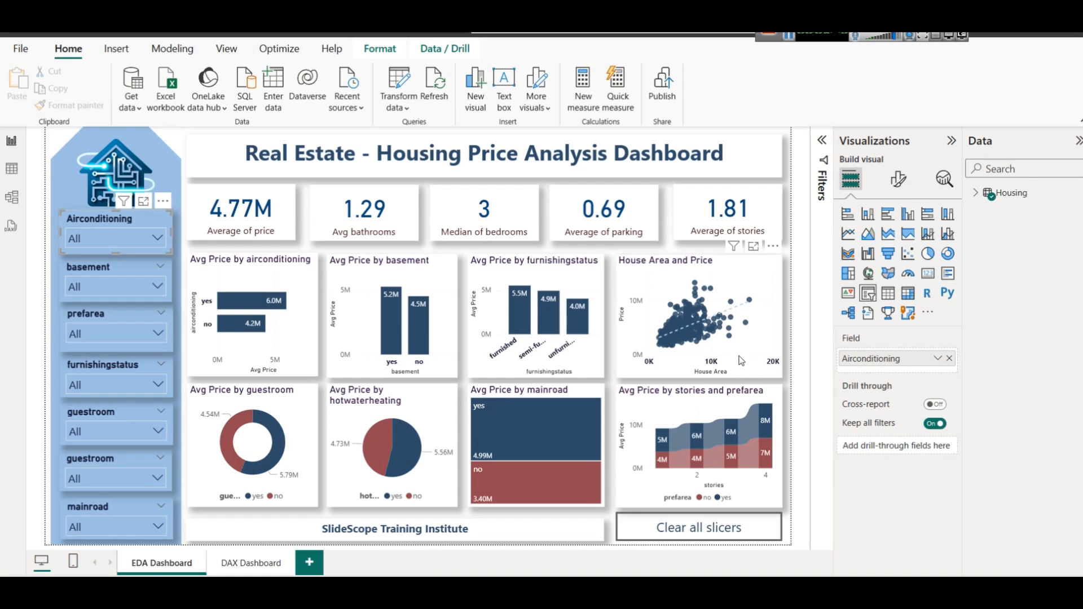
Step: Examine the House Area and Price scatter chart and its trend line in focus mode, then return to the report
left_click(761, 246)
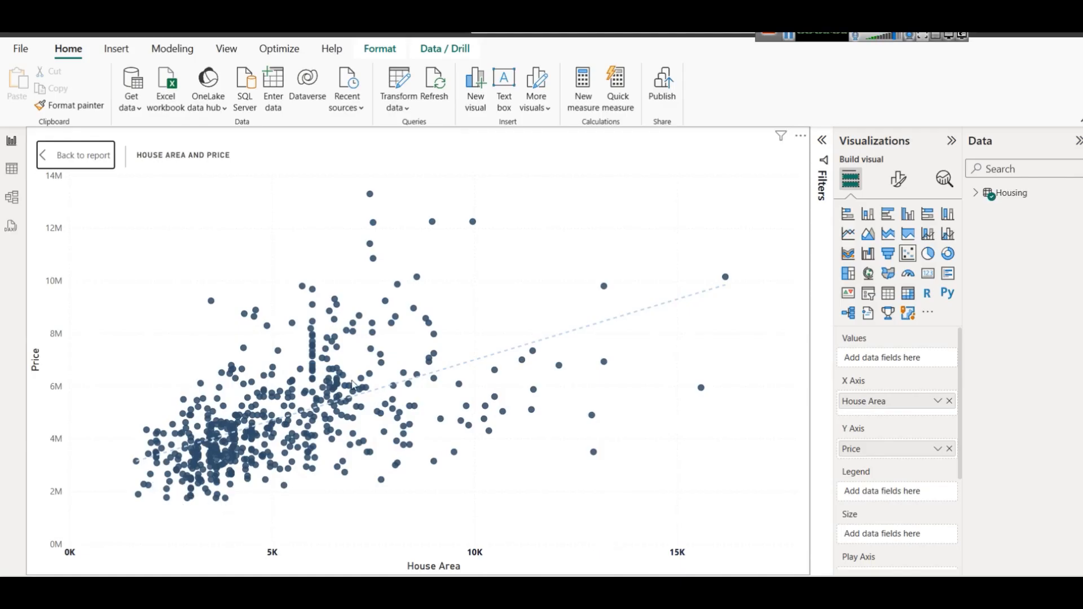
mouse_move(439, 340)
left_click(95, 163)
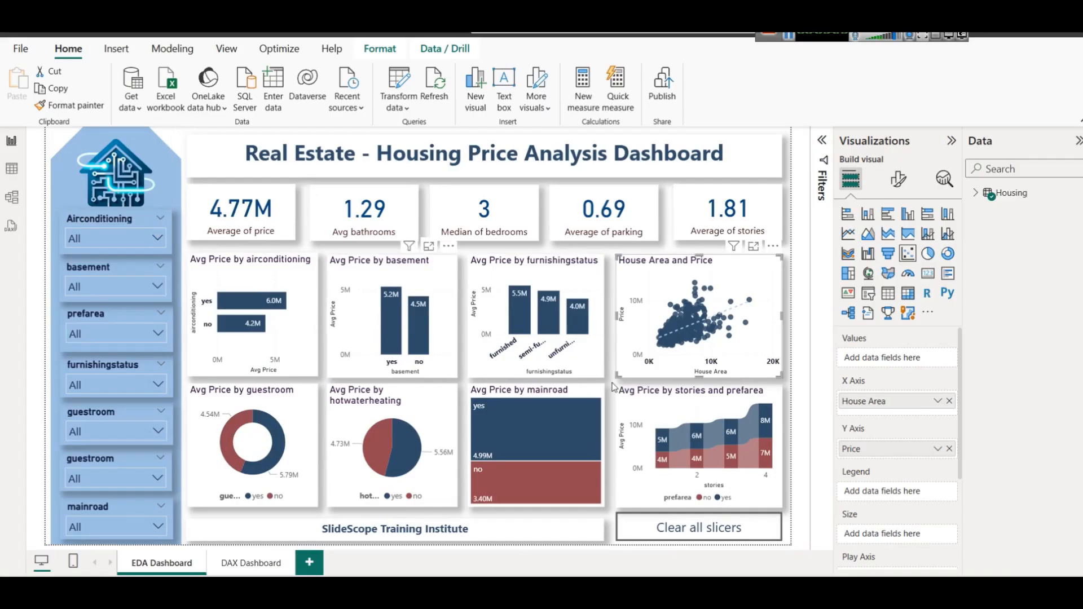
left_click(756, 248)
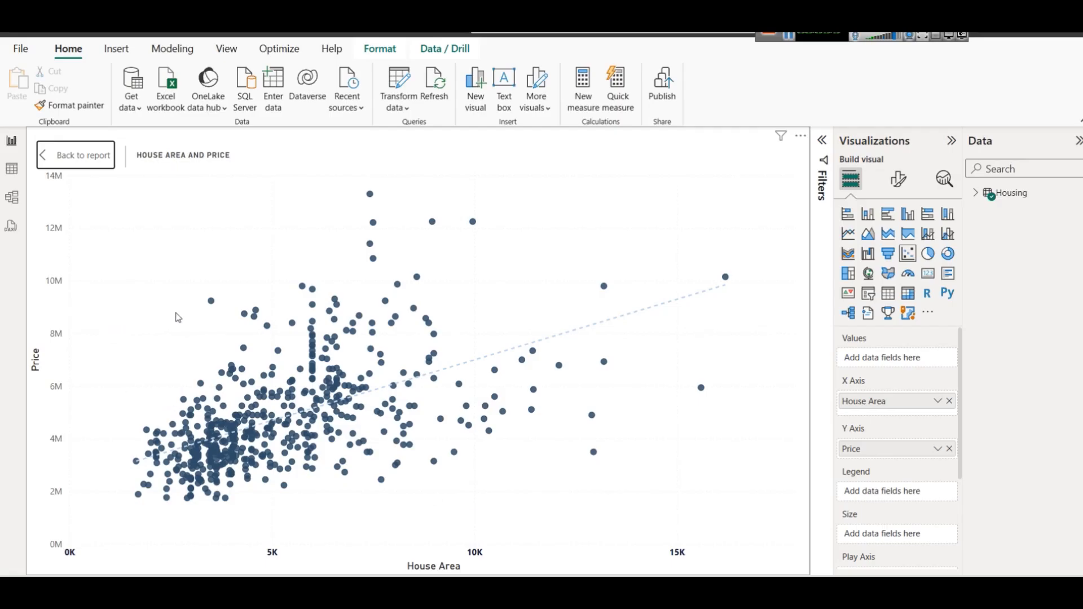
left_click(63, 155)
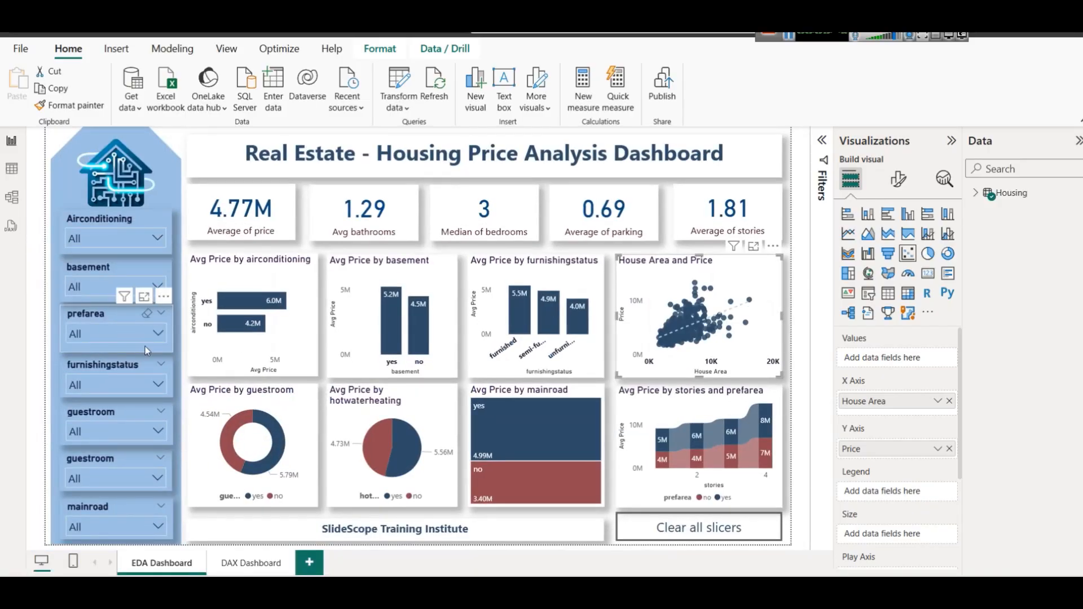
Step: Look at the options of the two guestroom slicers and close the list
left_click(122, 433)
left_click(114, 477)
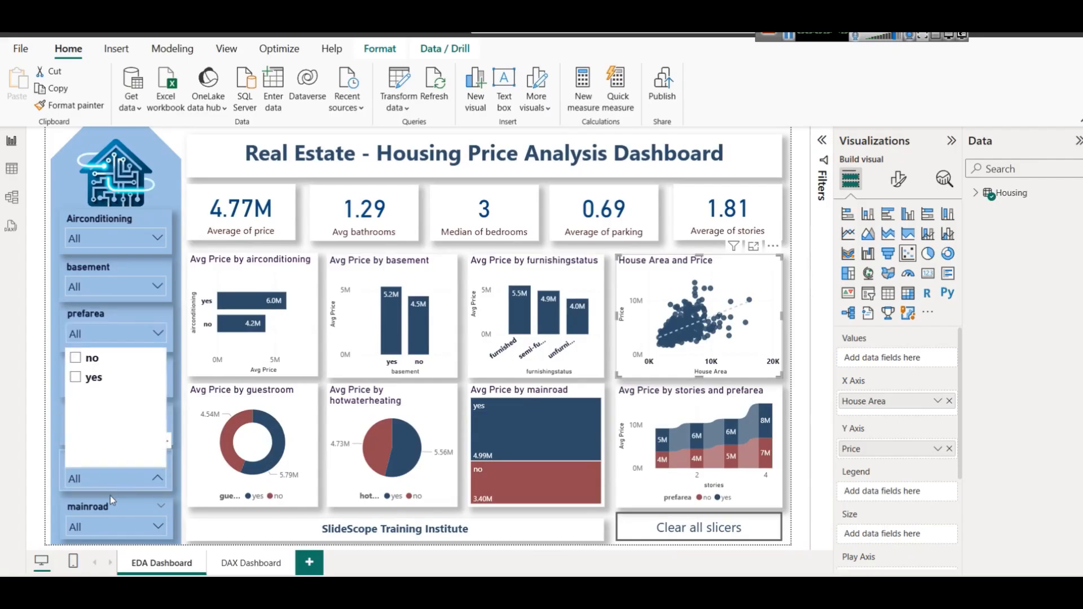
left_click(109, 502)
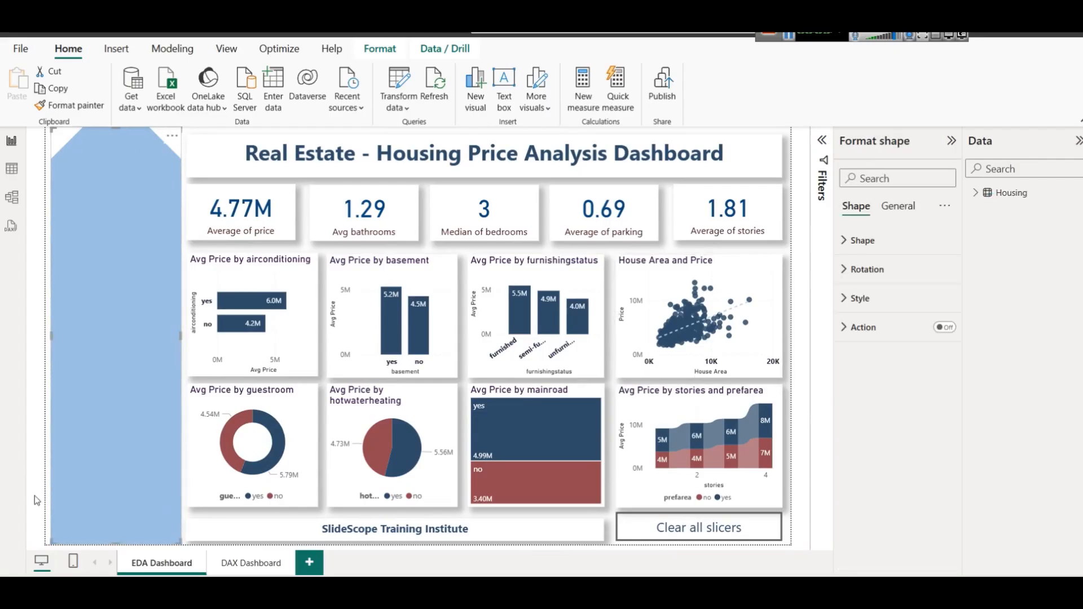
Step: Filter the report to houses with mainroad yes to check the averages, and clear the filter again
left_click(46, 524)
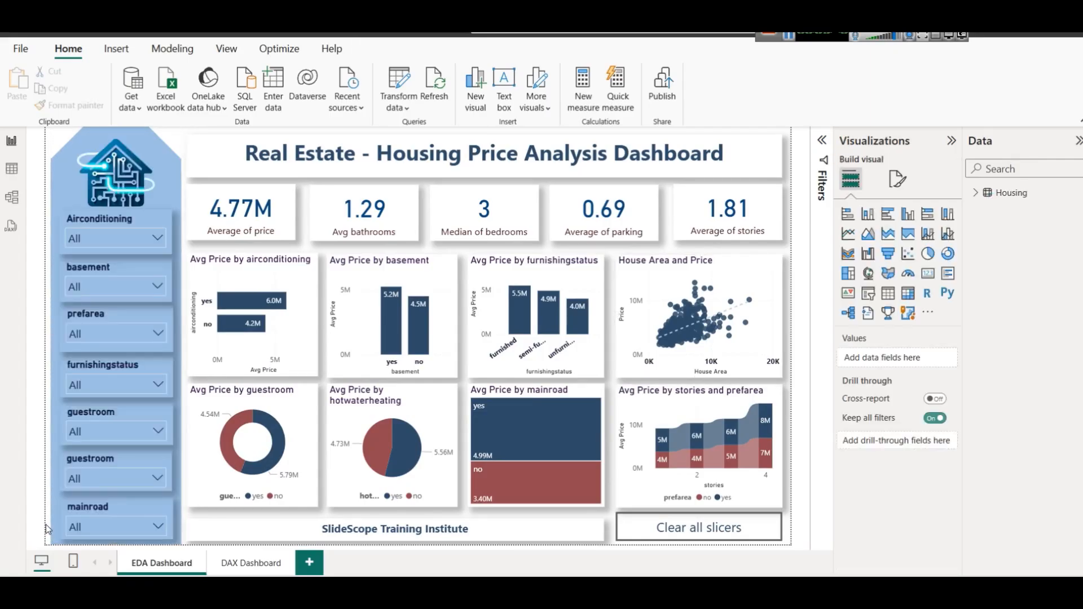
left_click(82, 526)
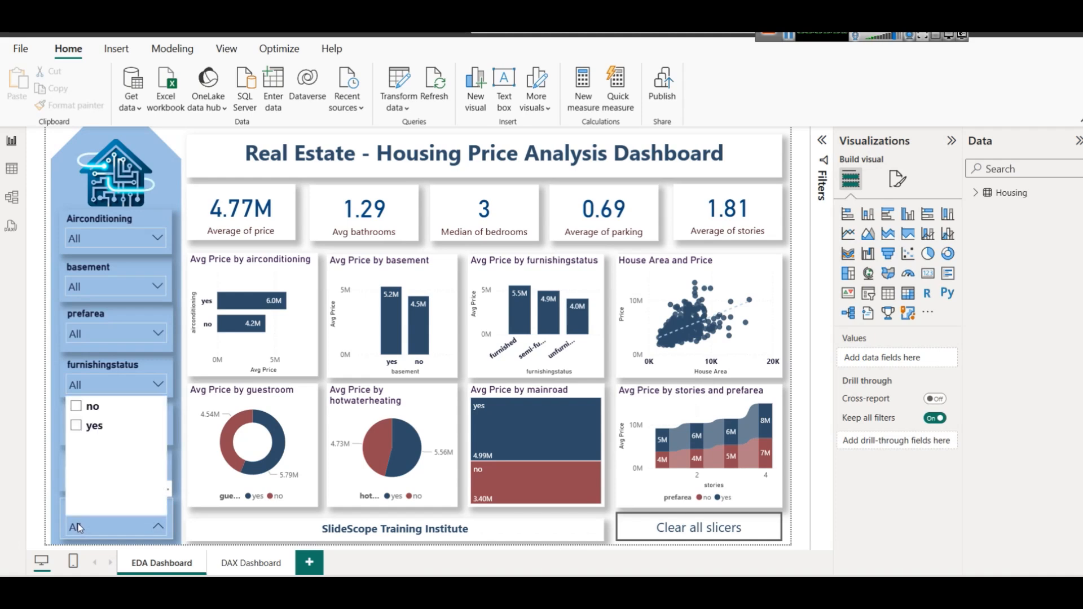
left_click(90, 428)
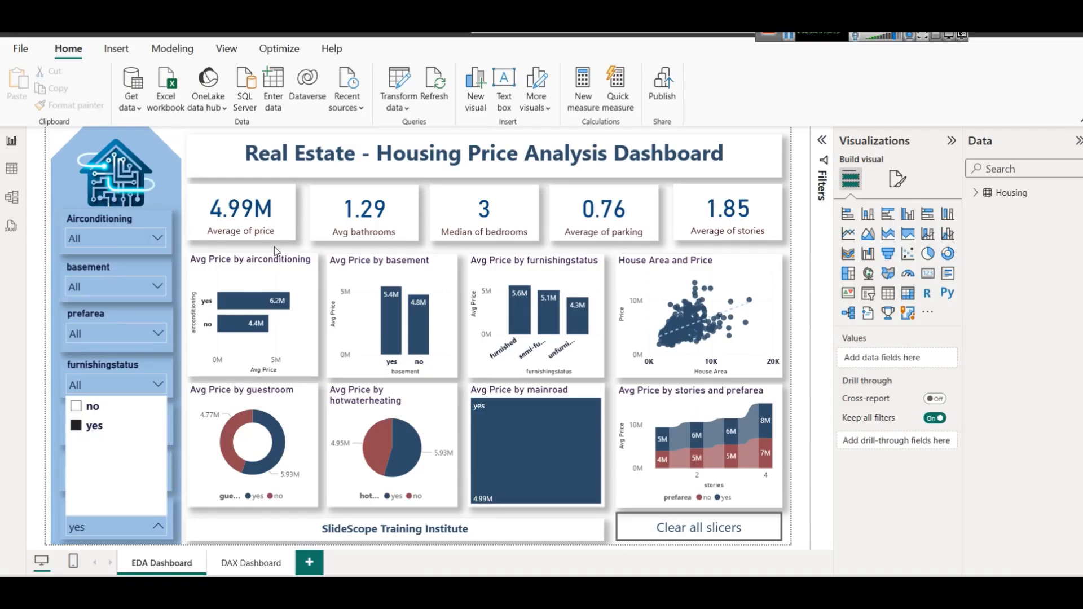
left_click(76, 432)
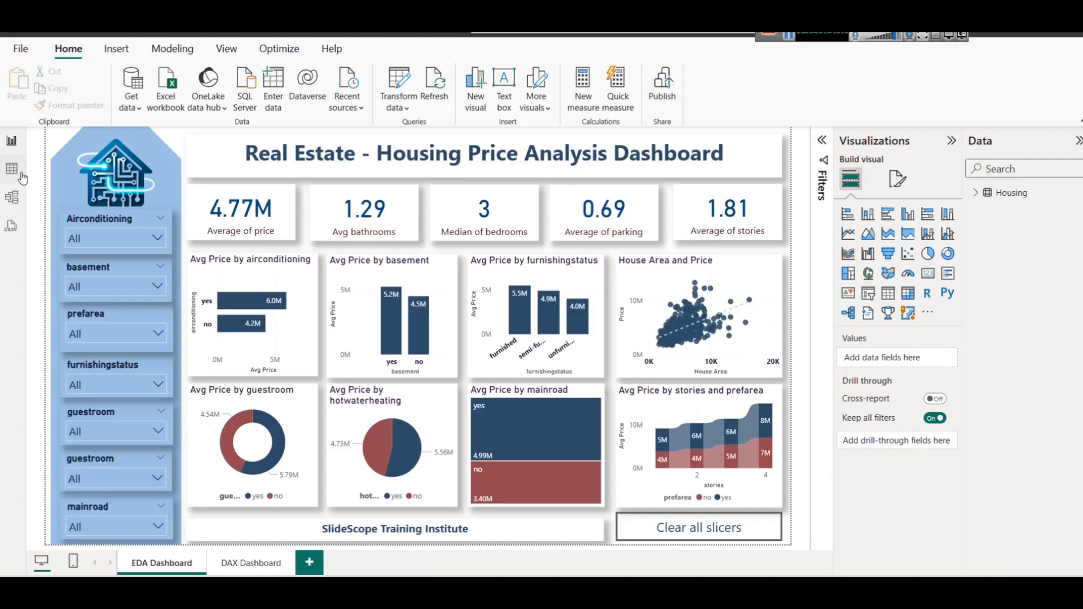
Step: Examine the price, area, bedrooms and mainroad columns of the Housing data in table view
left_click(11, 169)
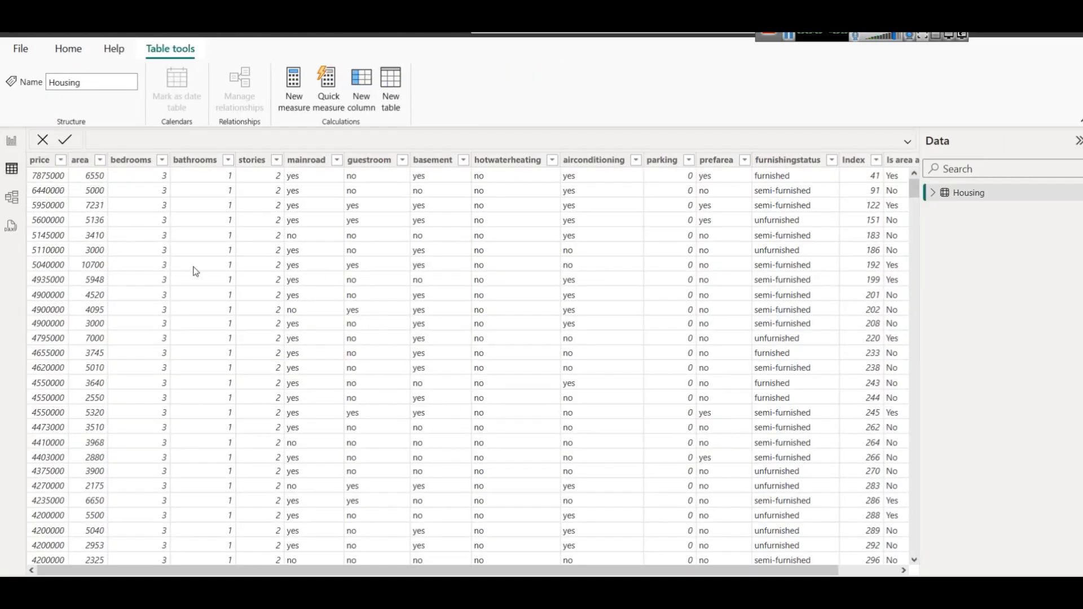
left_click(34, 163)
left_click(81, 161)
left_click(122, 162)
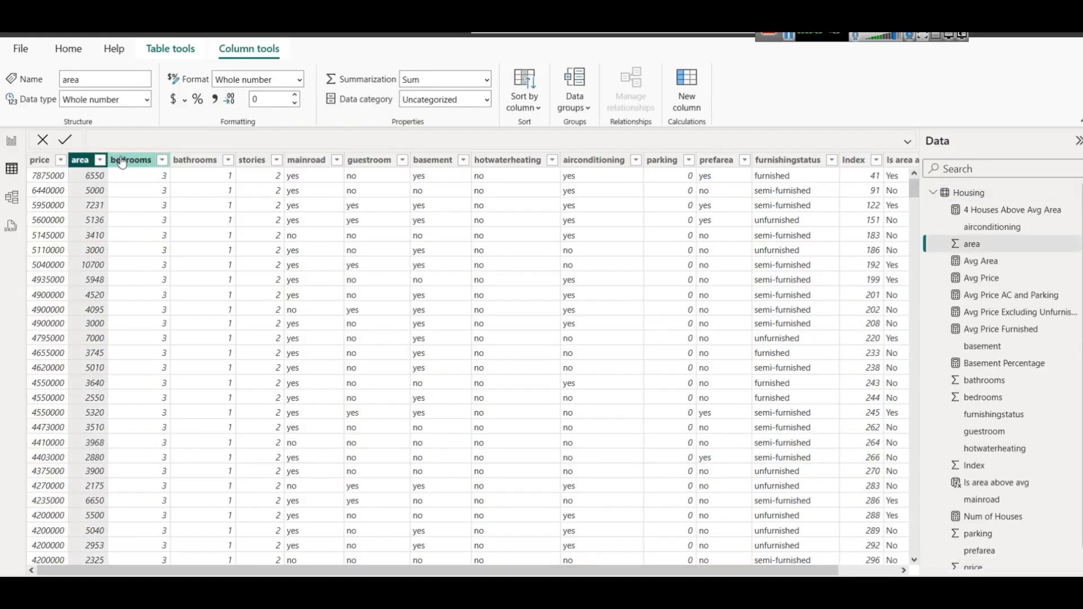
left_click(31, 177)
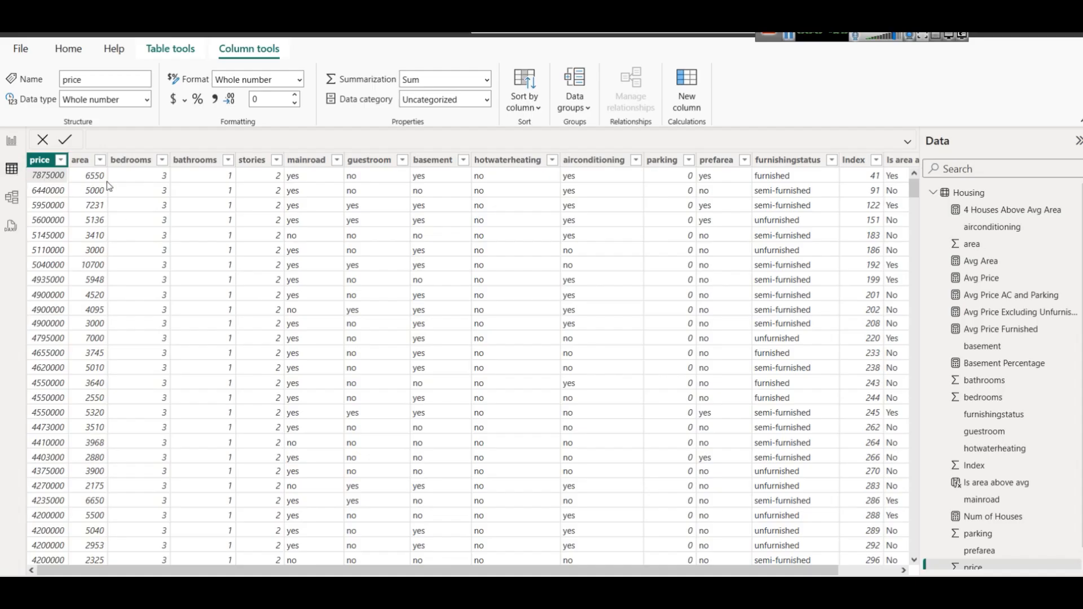
left_click(306, 182)
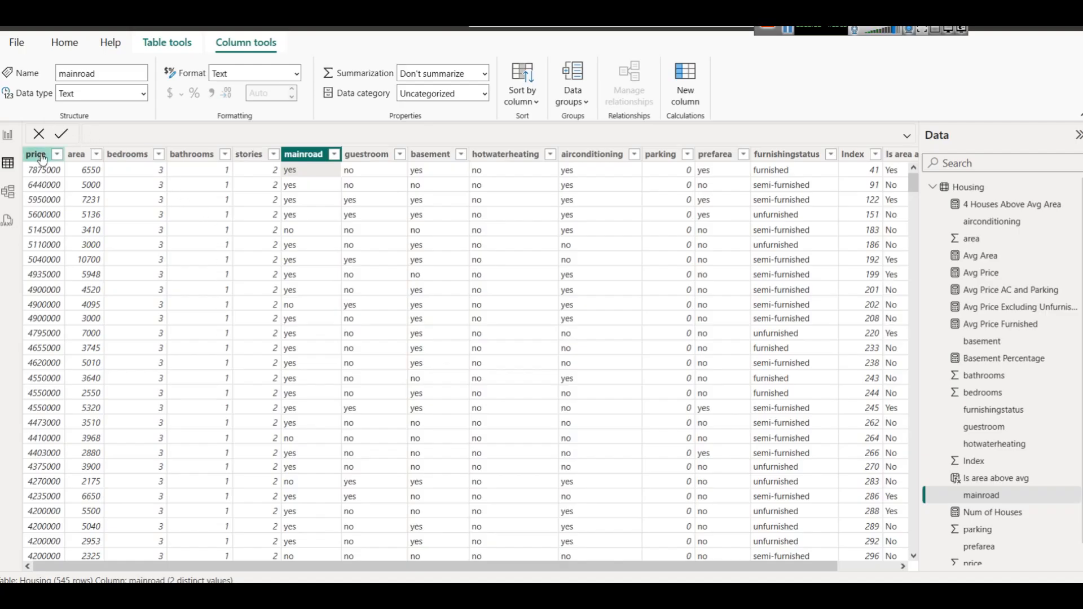
left_click(77, 154)
left_click(145, 171)
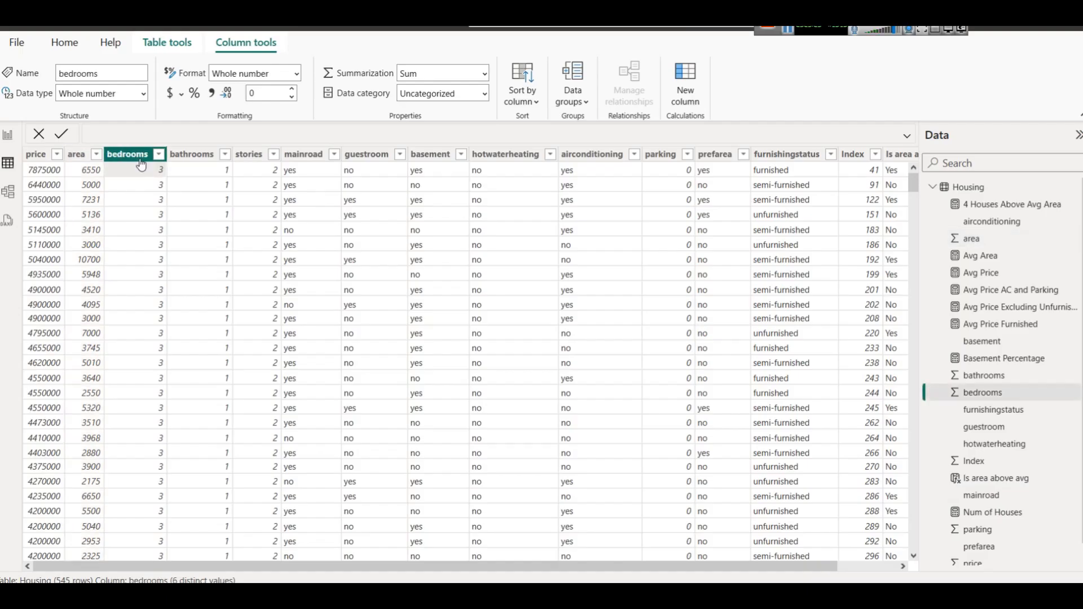
left_click_drag(502, 568, 260, 435)
Step: Open Notepad and write "1 Output - Target Field" as the first line, followed by a blank line
key("super+r")
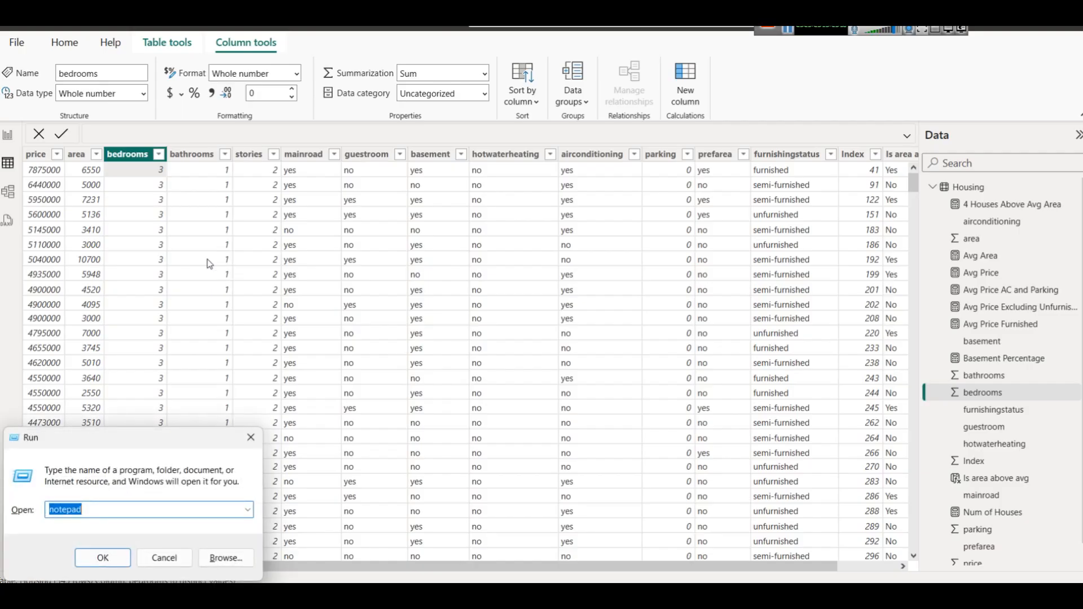
key("Return")
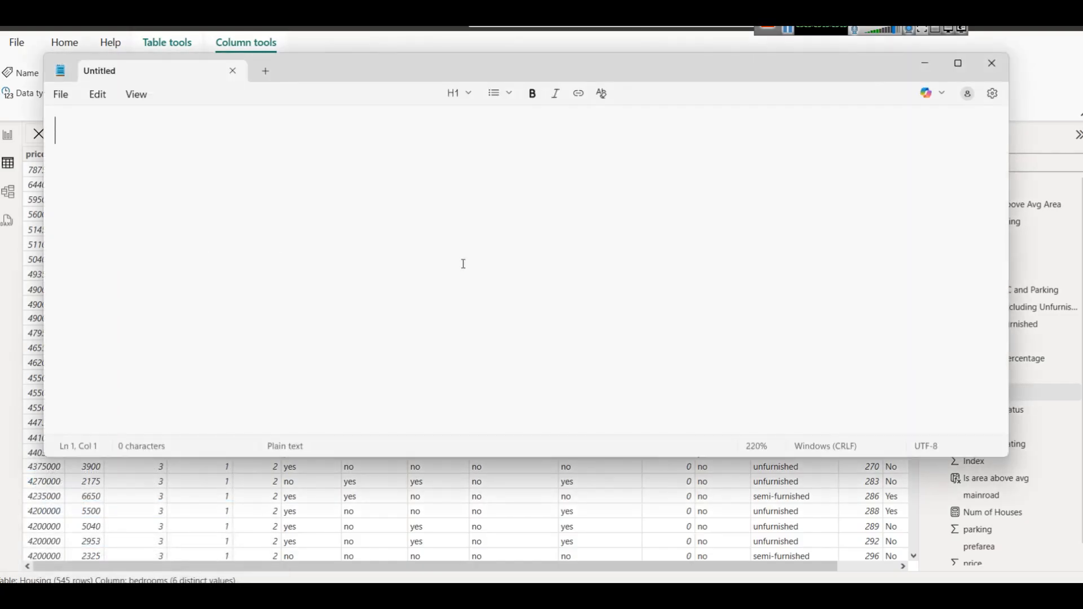
type("1 Output - Ta")
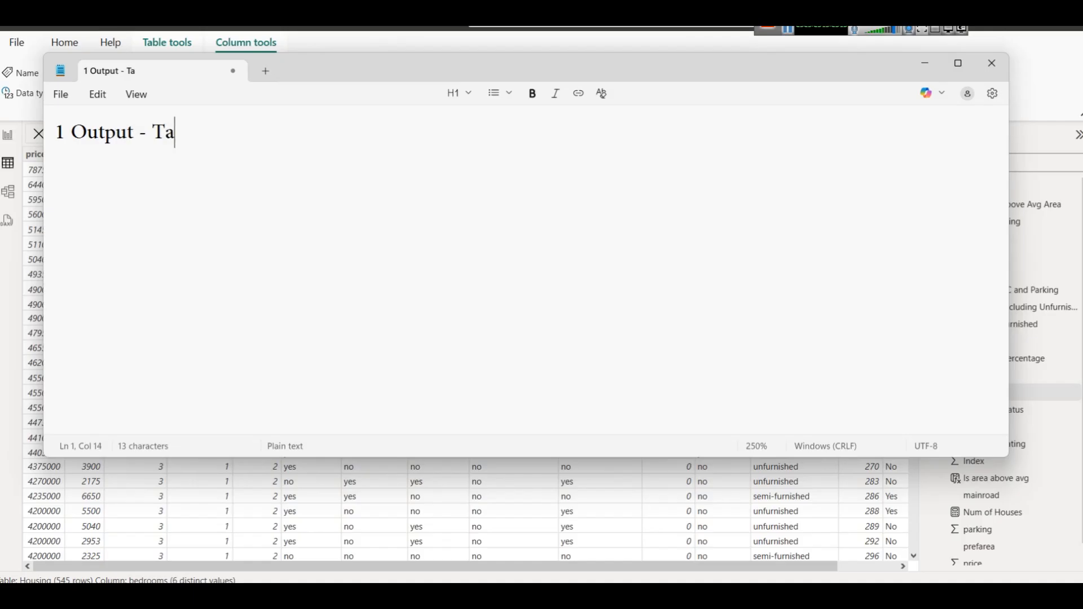
type("rget ")
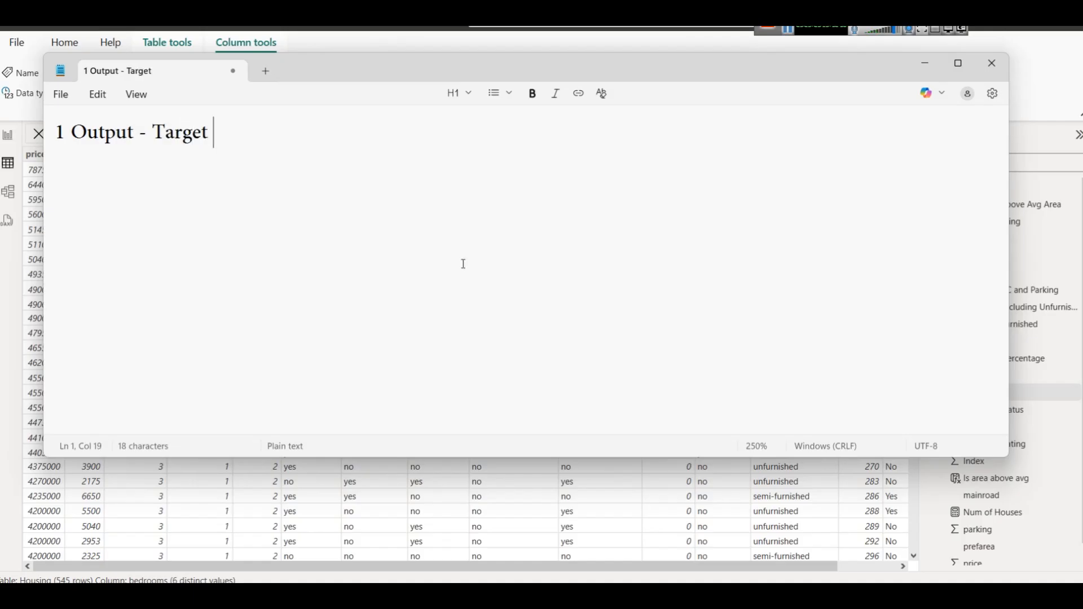
type("Field")
key("Return")
key("Return")
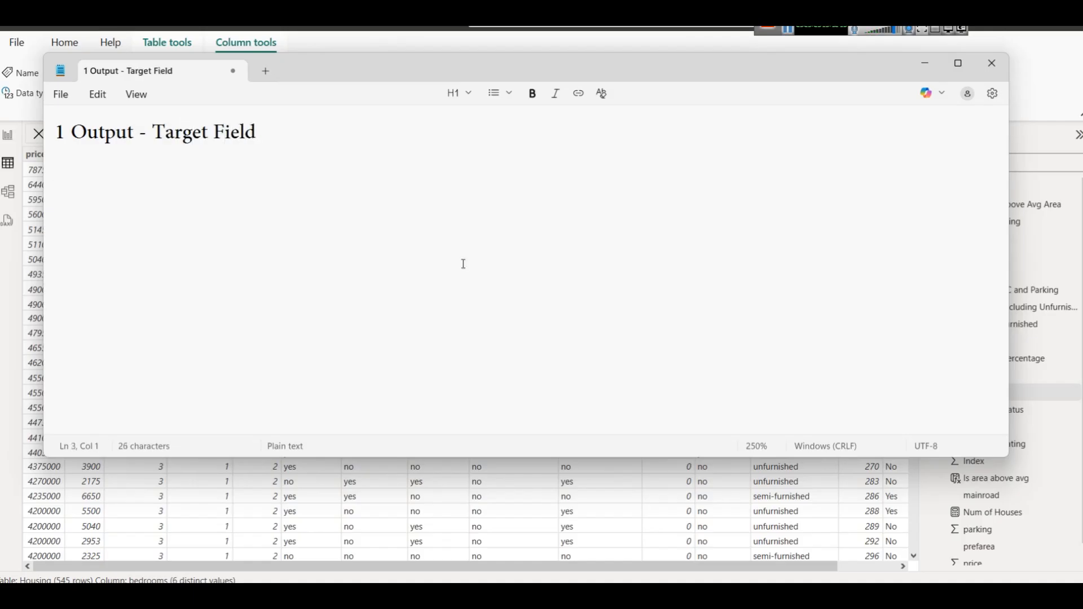
Step: Add the line "N -1 - Input(s) - Features / Properties" to the note
type("N -1 - Input(s")
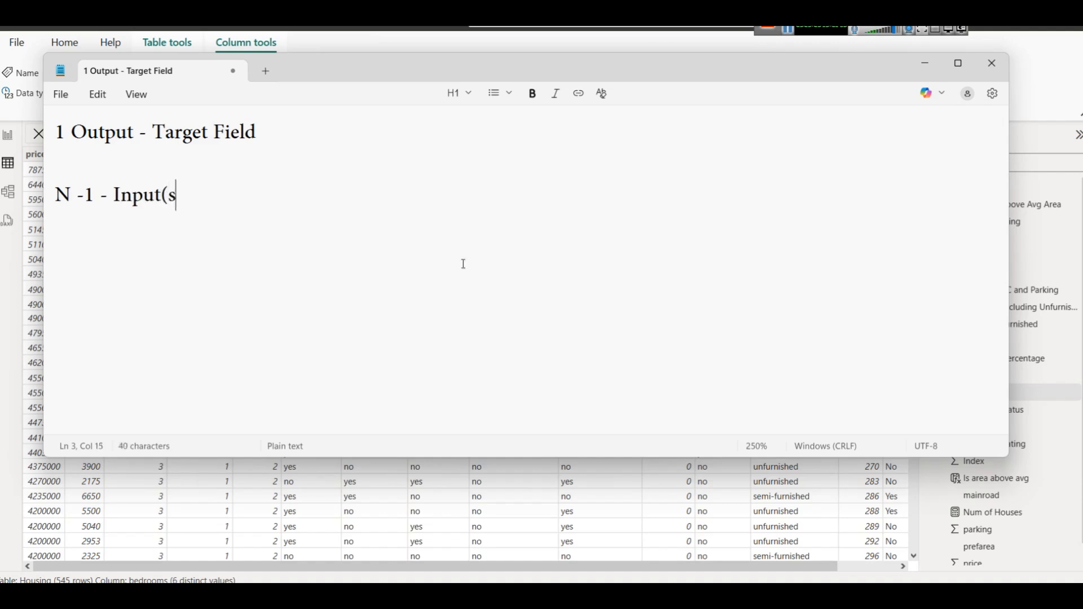
type(") - Featu")
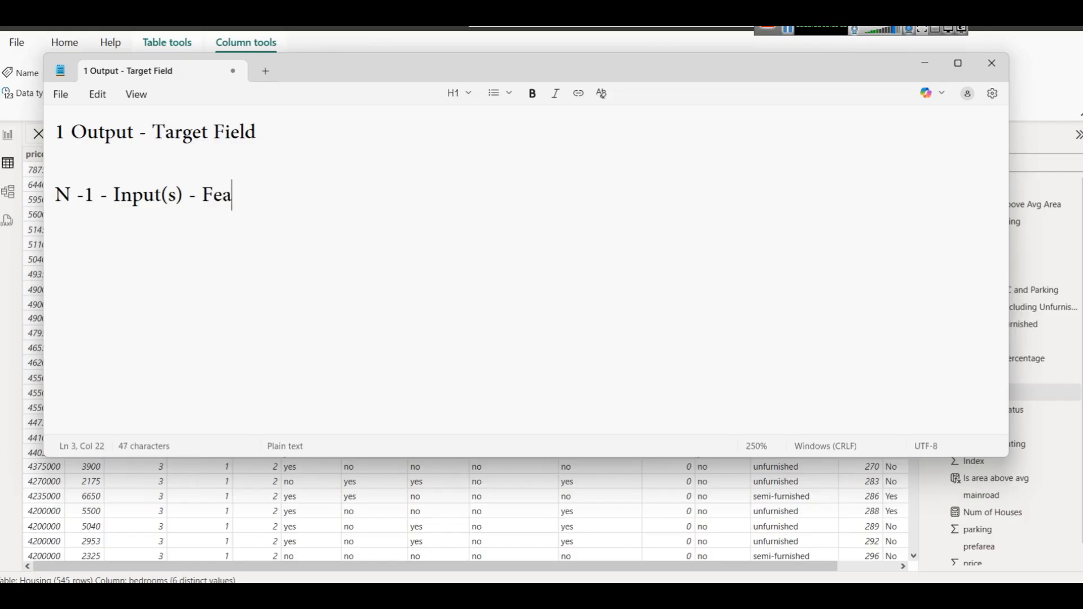
key("BackSpace")
type("tures / p")
key("BackSpace")
type("Properties")
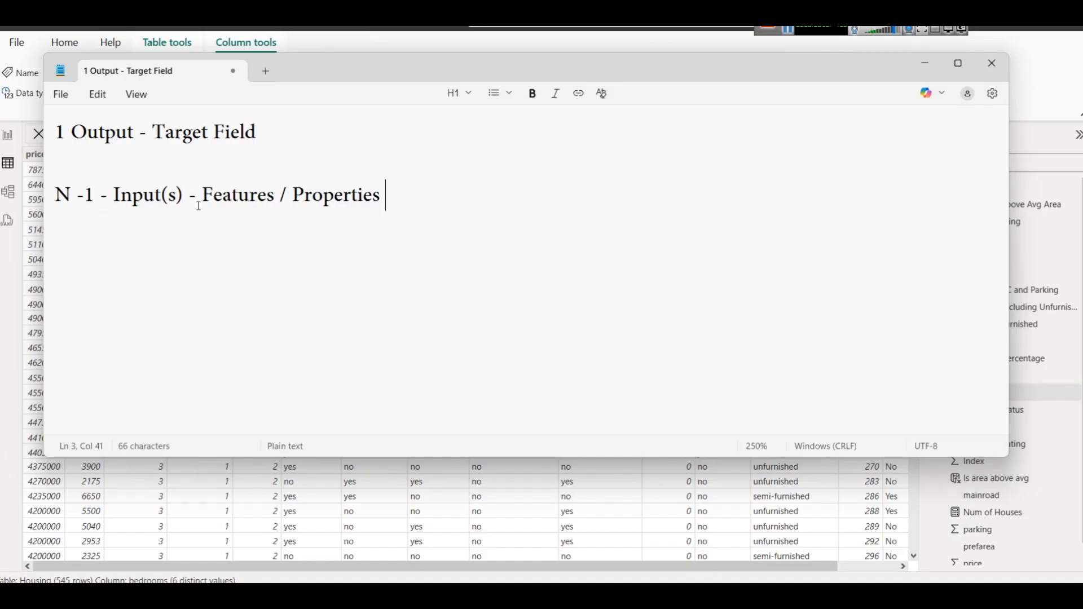
Step: Move the note window down to uncover the table's column headers, and append "( Price )" to the Target Field line
left_click_drag(52, 132, 381, 152)
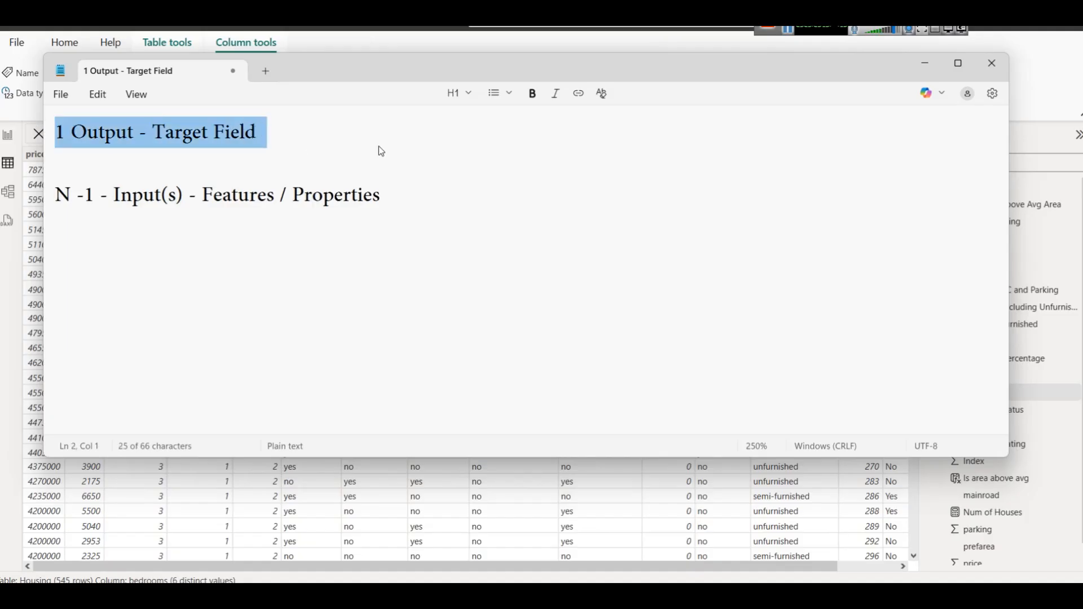
left_click_drag(406, 72, 416, 231)
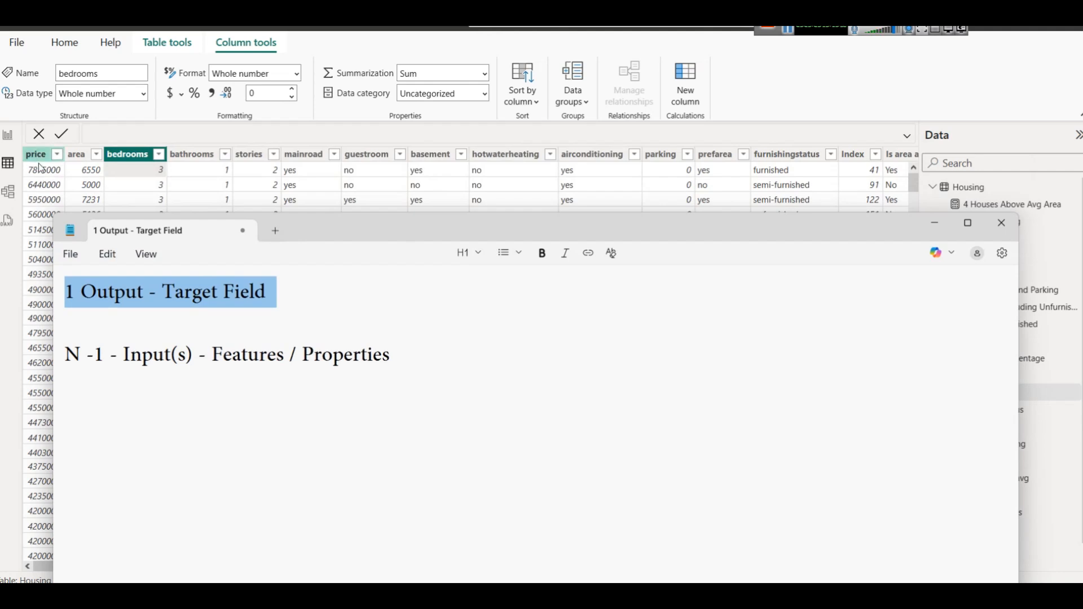
left_click(389, 292)
type("( Price )")
Step: List "area, bedrooms , bathrooms" on a new line below the Features / Properties line
left_click(475, 357)
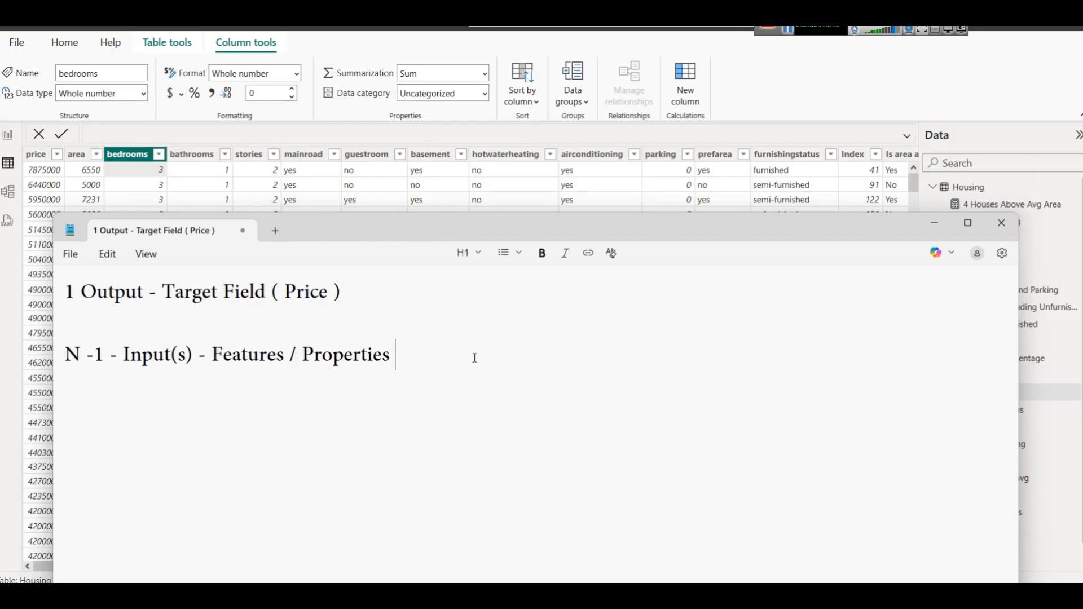
key("Return")
type("area, bedroom")
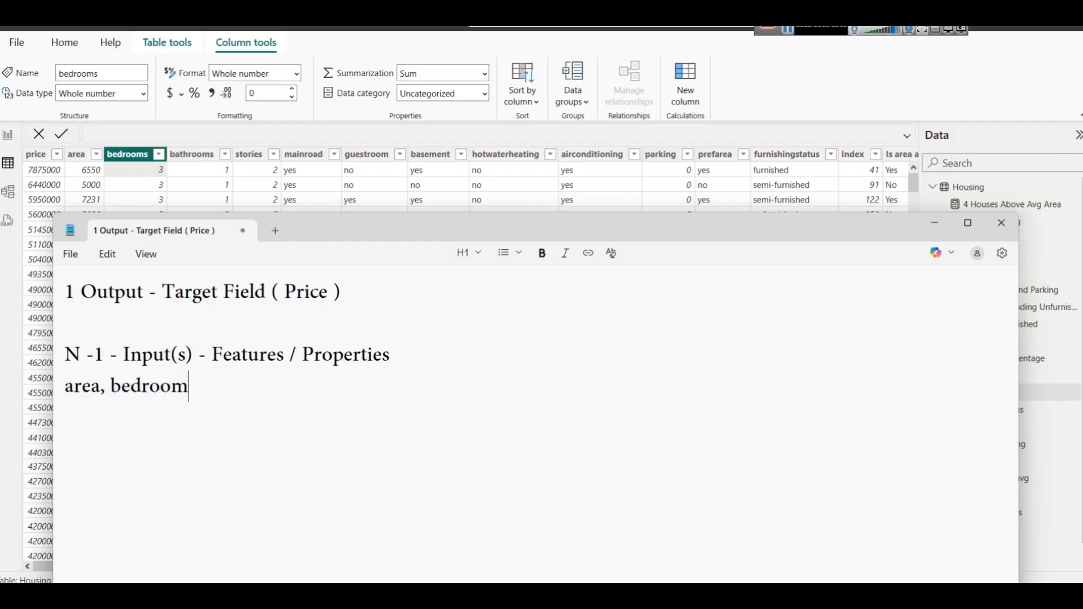
type("s , bathro")
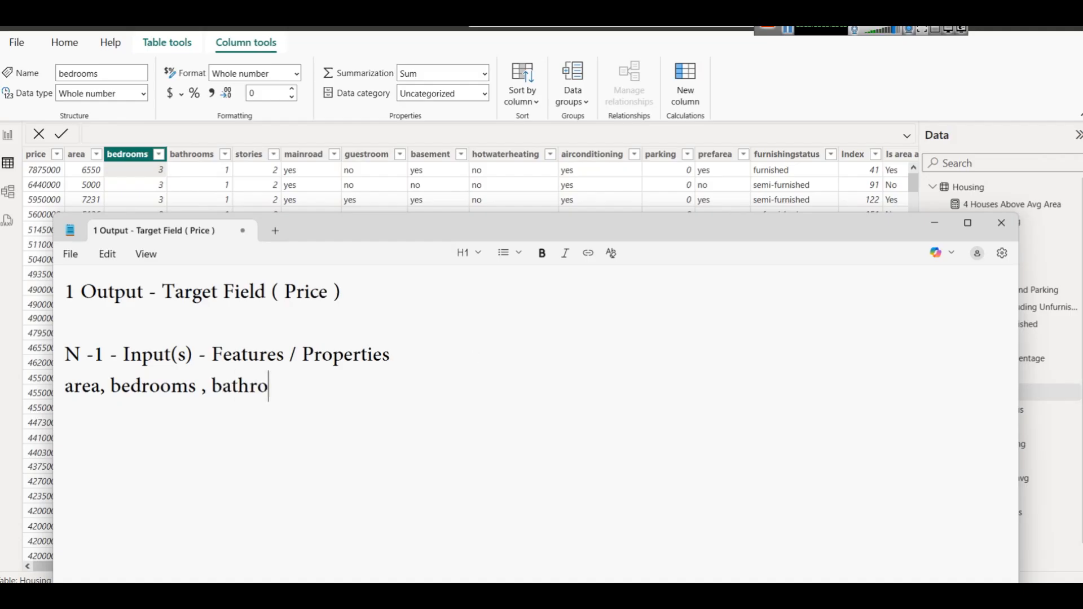
type("om s")
left_click(860, 31)
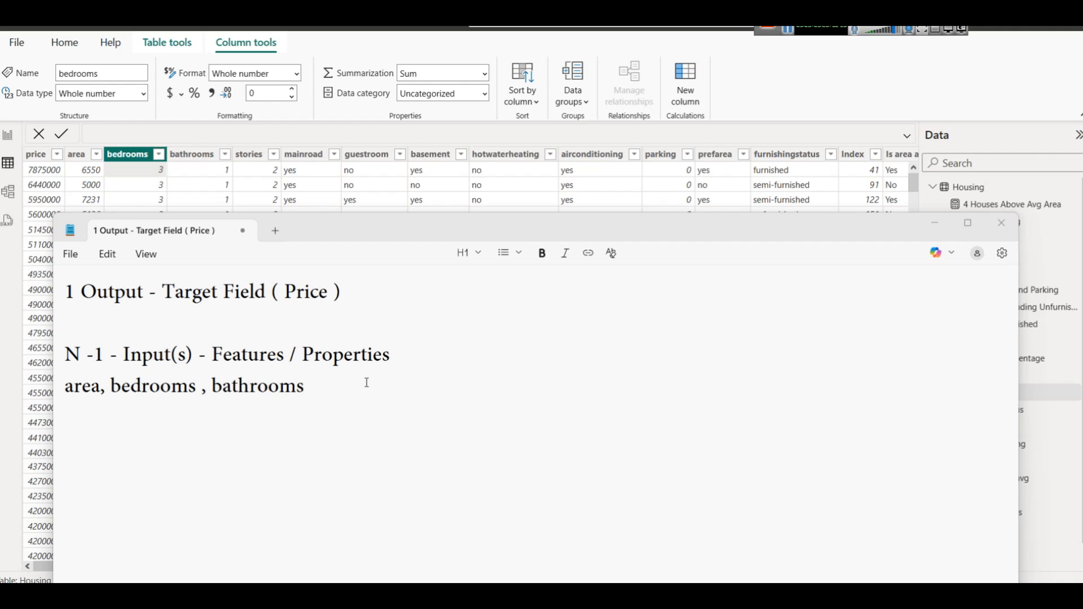
Step: Below a blank line, add the example lines "voltage = 200" and "current = 1", with the note window moved up
left_click(392, 390)
key("Return")
key("Return")
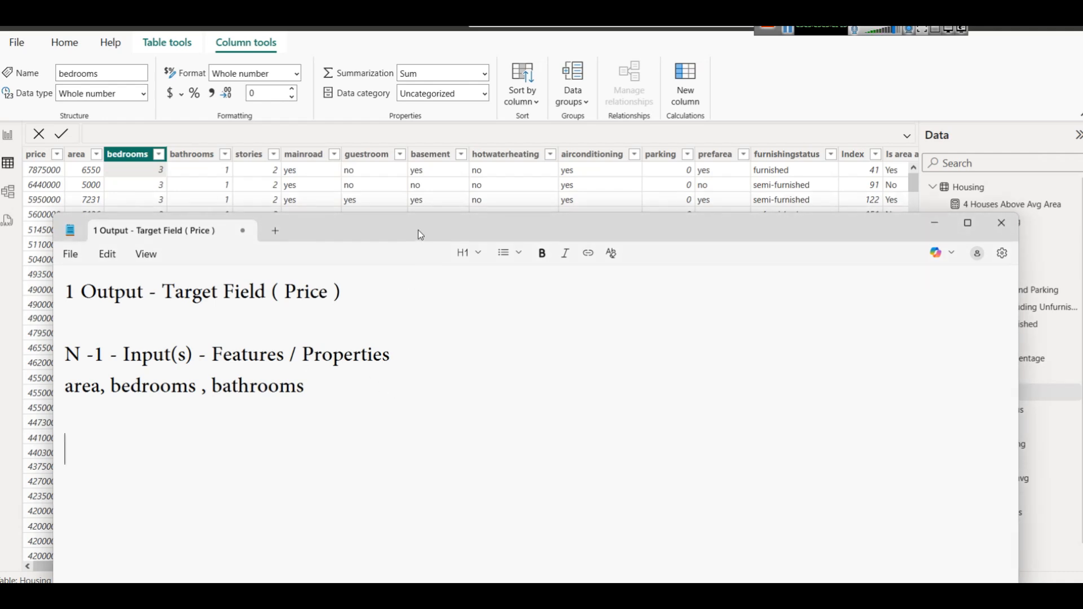
left_click_drag(418, 231, 475, 117)
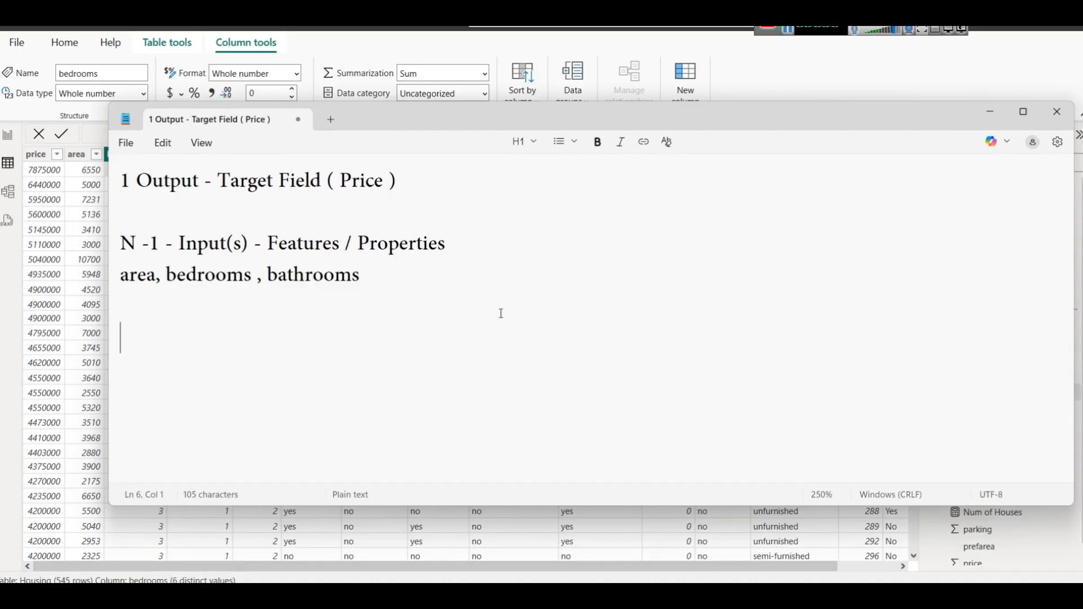
type("voltage")
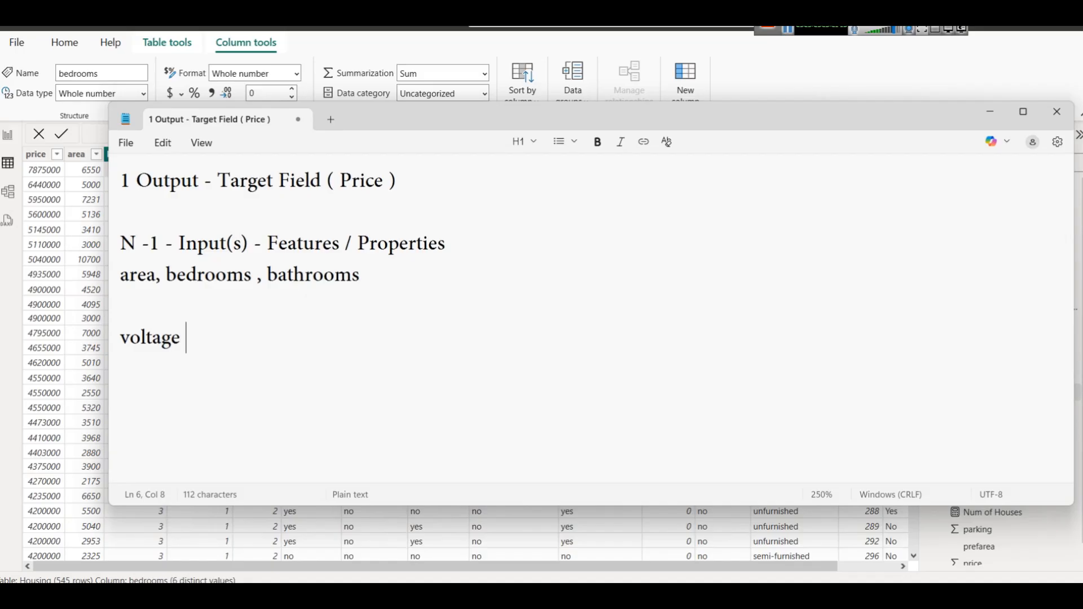
type(" = 200")
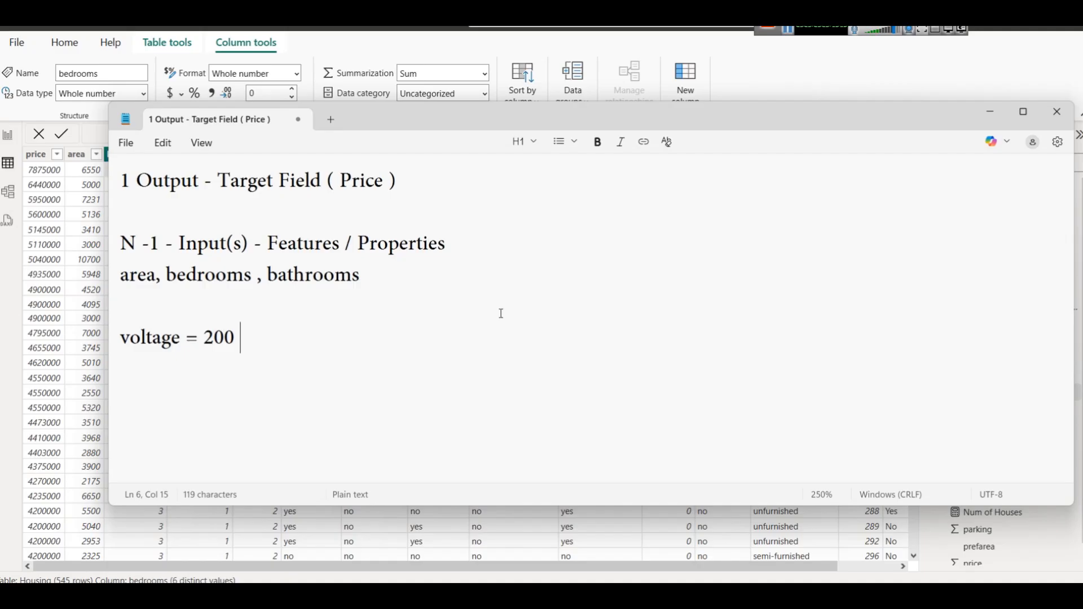
key("Return")
type("current = ")
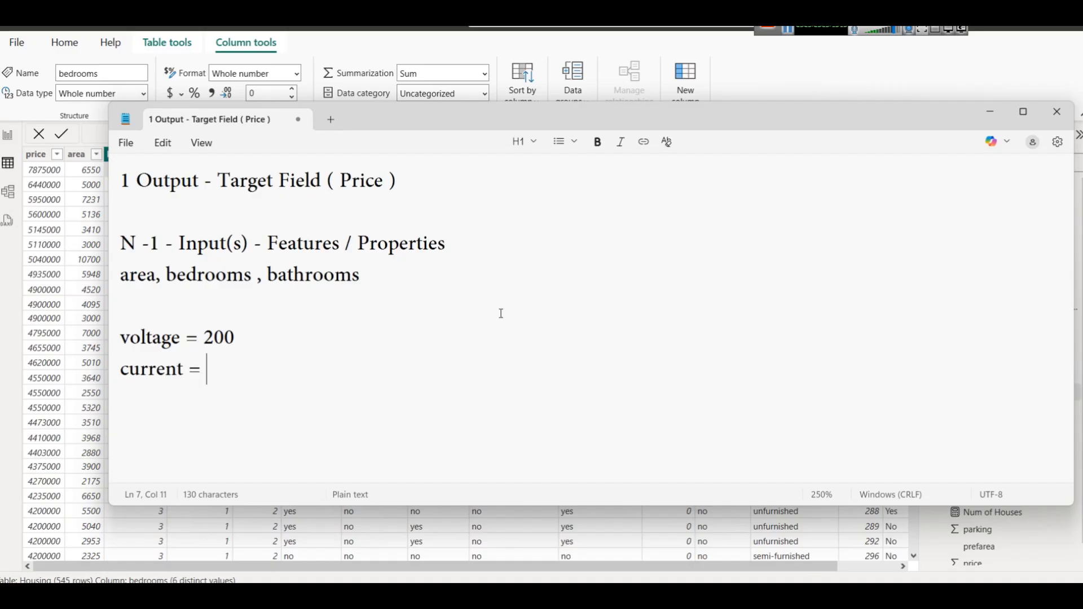
type("1")
Step: Extend the example with a second pair of values, voltage 250 and current 2
left_click(493, 321)
type(", 250")
key("Down")
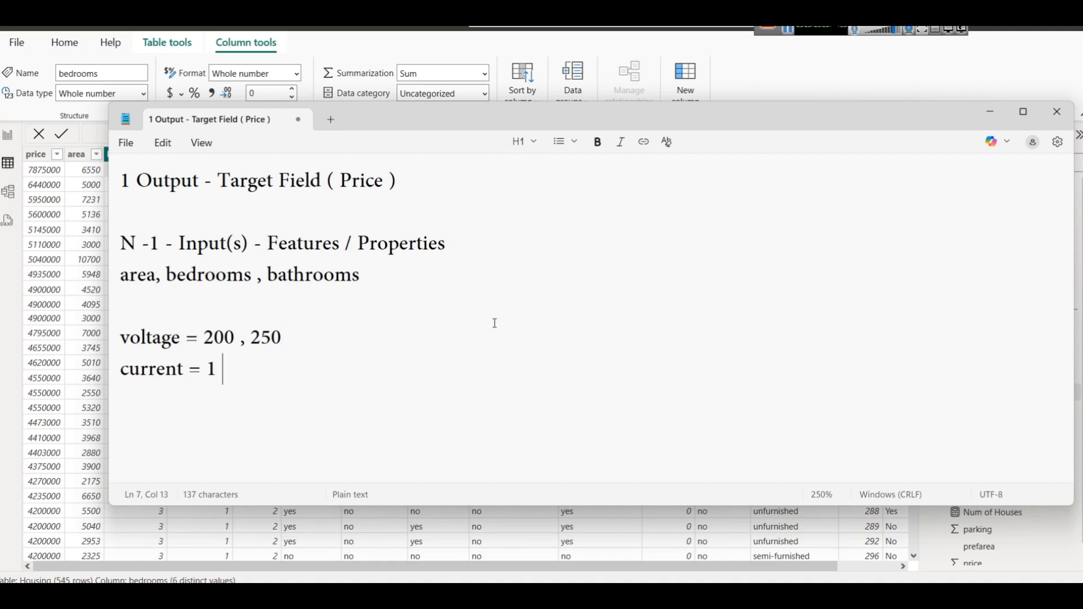
type(", 2")
Step: Change the voltage values to 100, 200, 300 and add 3 to the current values
left_click_drag(250, 336, 303, 338)
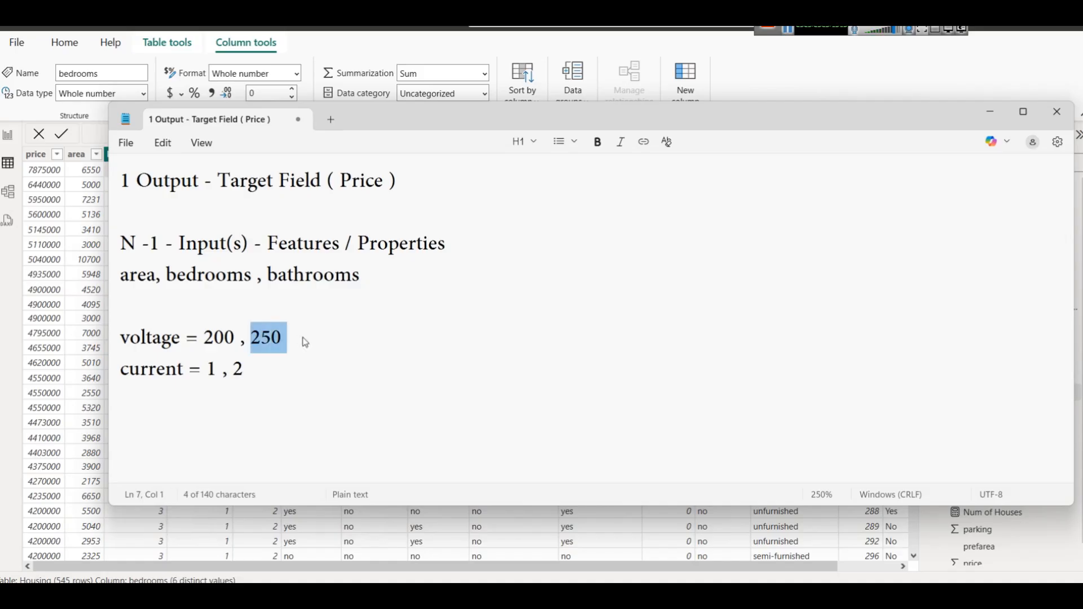
type("300")
left_click_drag(203, 338, 251, 338)
type("1")
left_click(262, 337)
type("2")
left_click(309, 335)
type("300")
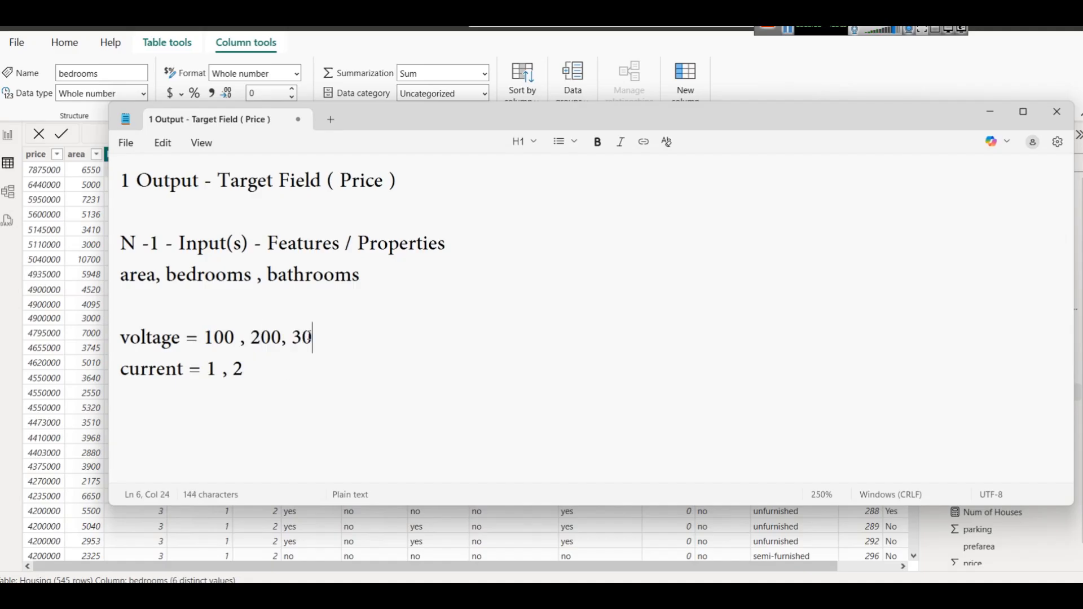
key("Down")
type(", 3")
Step: Write the formula "v = i * ?" below the example values, leaving a blank line in between
key("Return")
key("Return")
type("v = i * ")
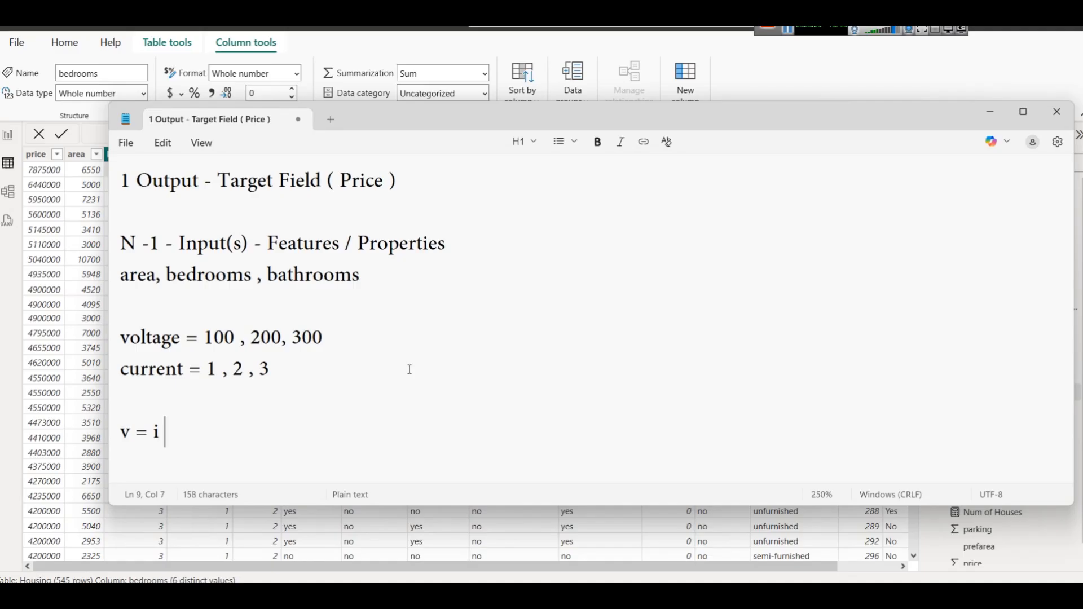
type(" ?")
key("Return")
key("Return")
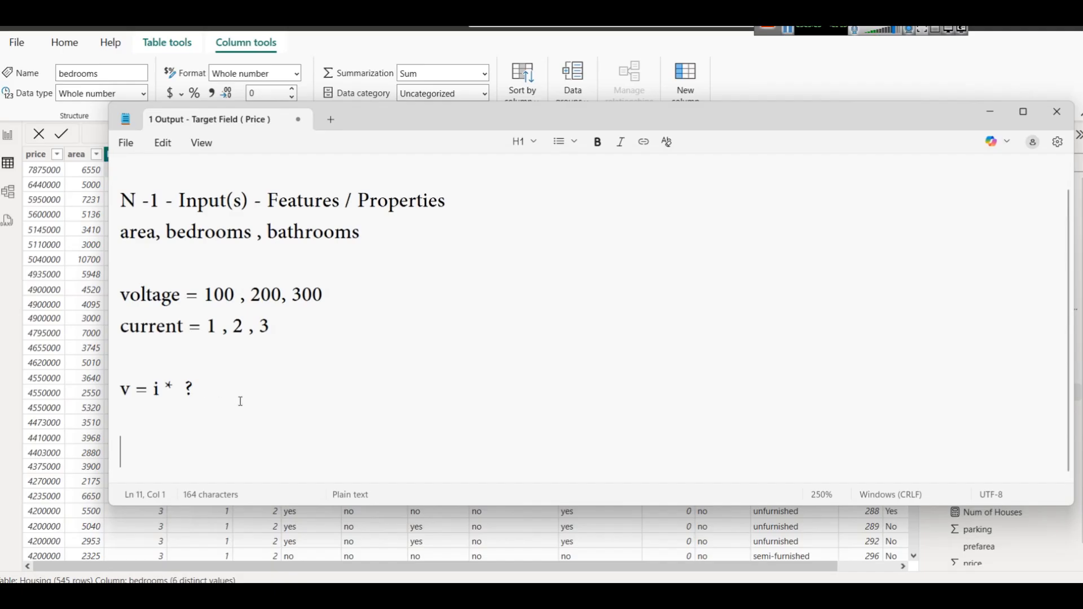
Step: Replace the question mark in the formula with 100
left_click(212, 383)
key("BackSpace")
type("100")
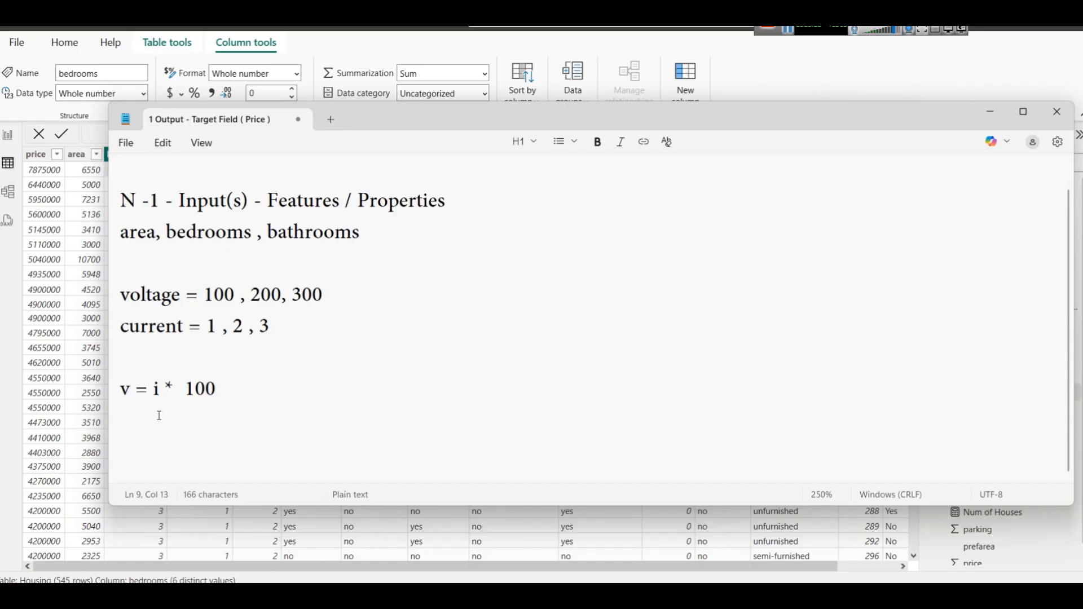
Step: Remove the 100 from the formula and start a new line below it
key("BackSpace")
key("BackSpace")
key("BackSpace")
key("Return")
key("Return")
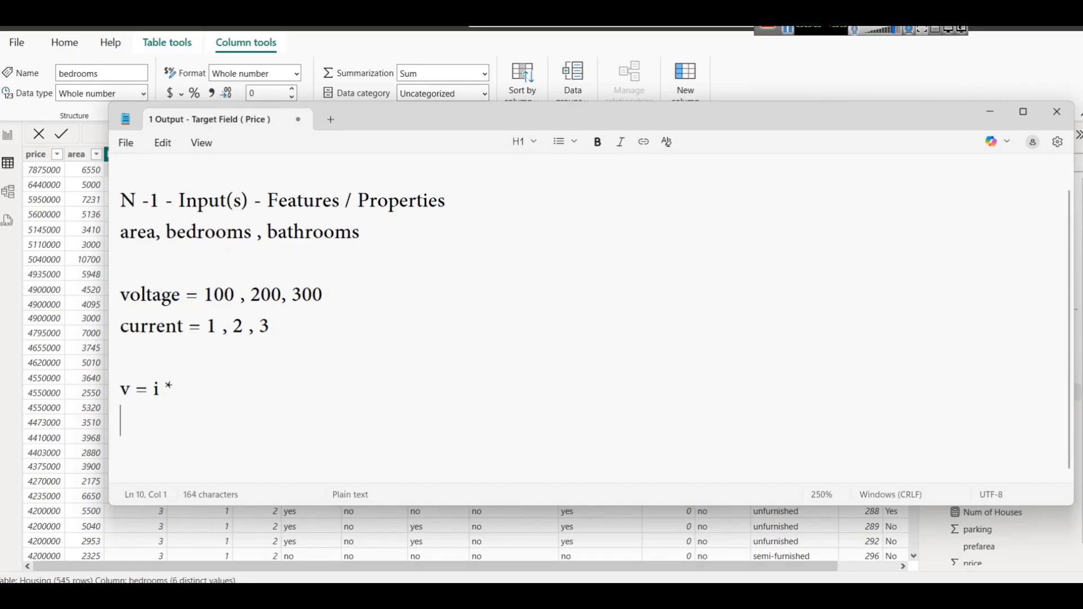
Step: Write the formula "v / 100 = i" below the unfinished voltage formula, leaving a blank line before and after it
type("v")
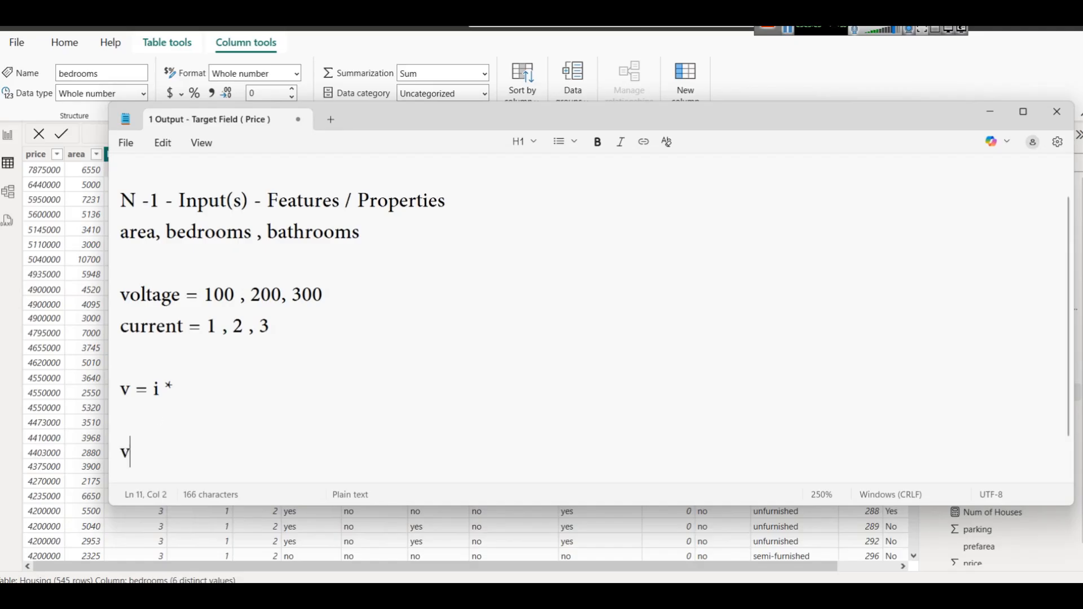
type(" / 100 = i")
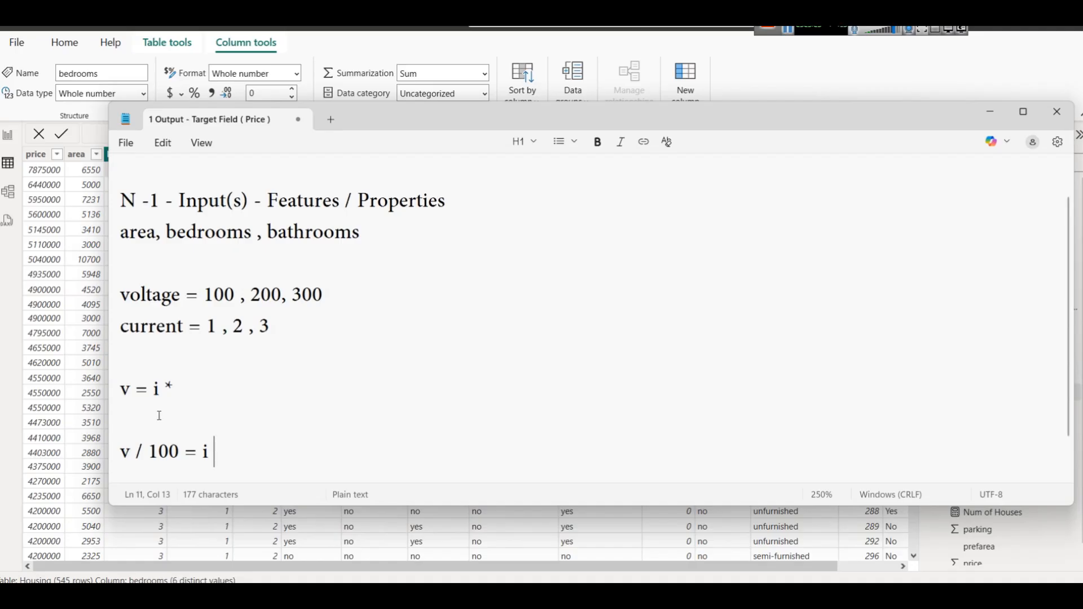
key("Return")
key("Return")
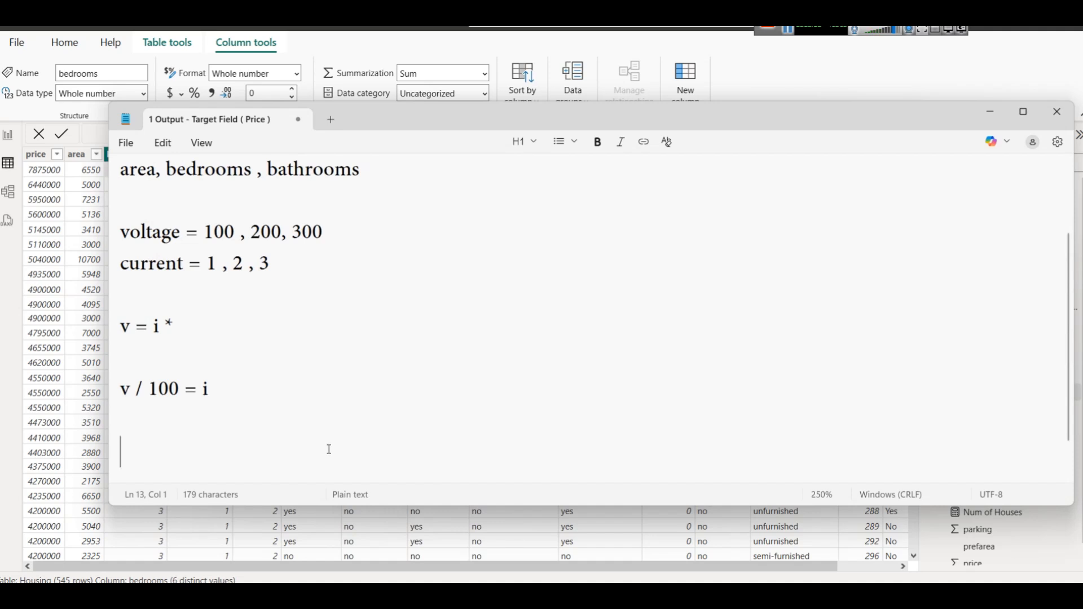
Step: Write the rearranged formula "i = (1/100)* V + 0" and start a new line below it after a blank line
type("v")
key("BackSpace")
type("i = ")
type("v")
key("BackSpace")
type("1/100)")
key("Left")
key("Left")
key("Left")
key("Left")
key("Left")
key("Left")
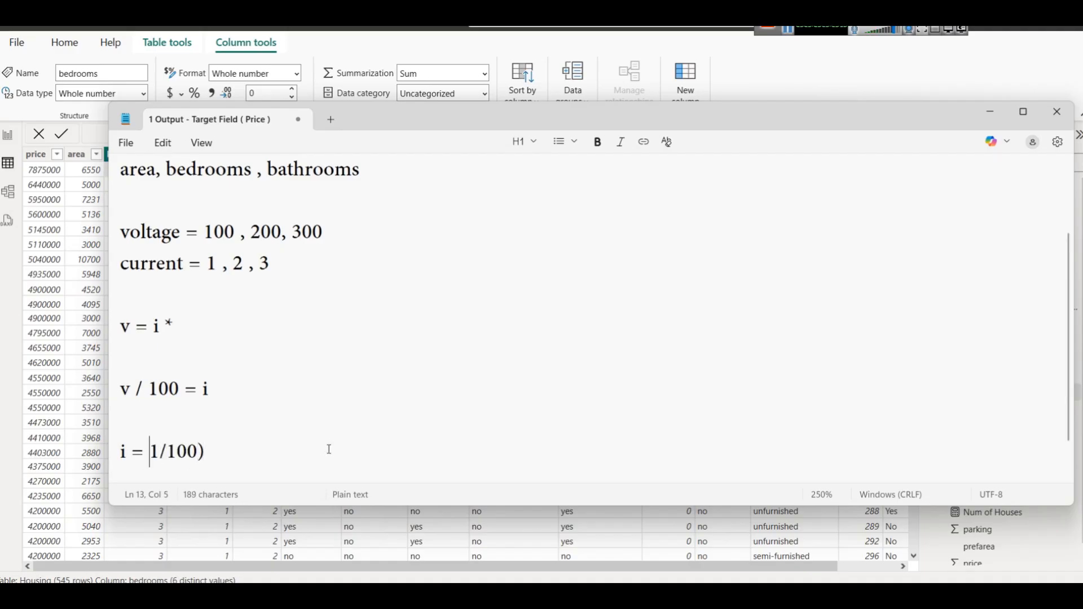
type("(")
key("Right")
key("Right")
key("Right")
key("Right")
key("Right")
key("Right")
type("* V + 0")
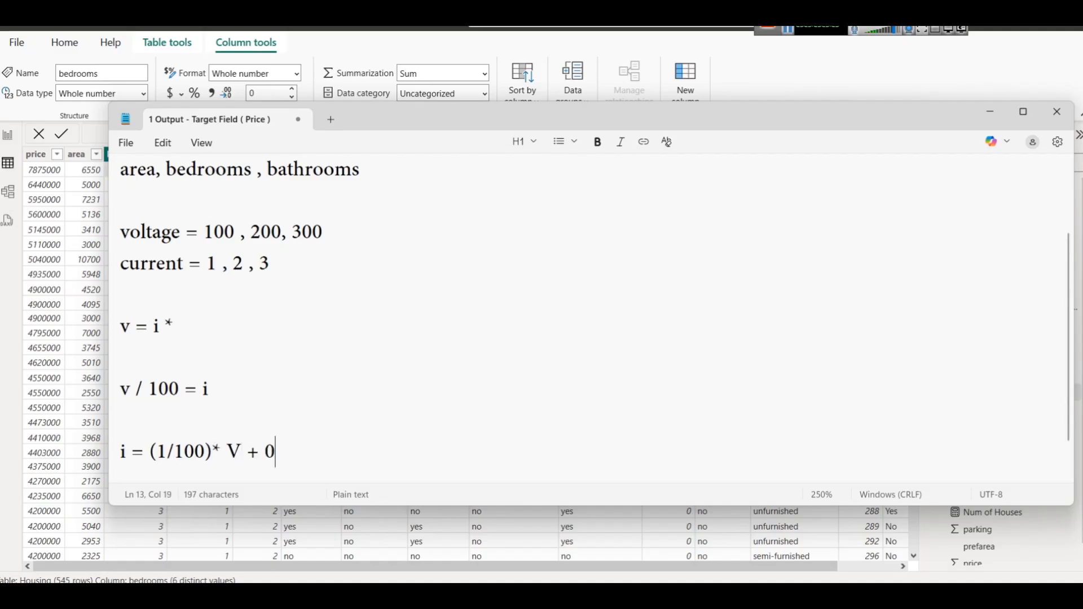
key("Return")
key("Return")
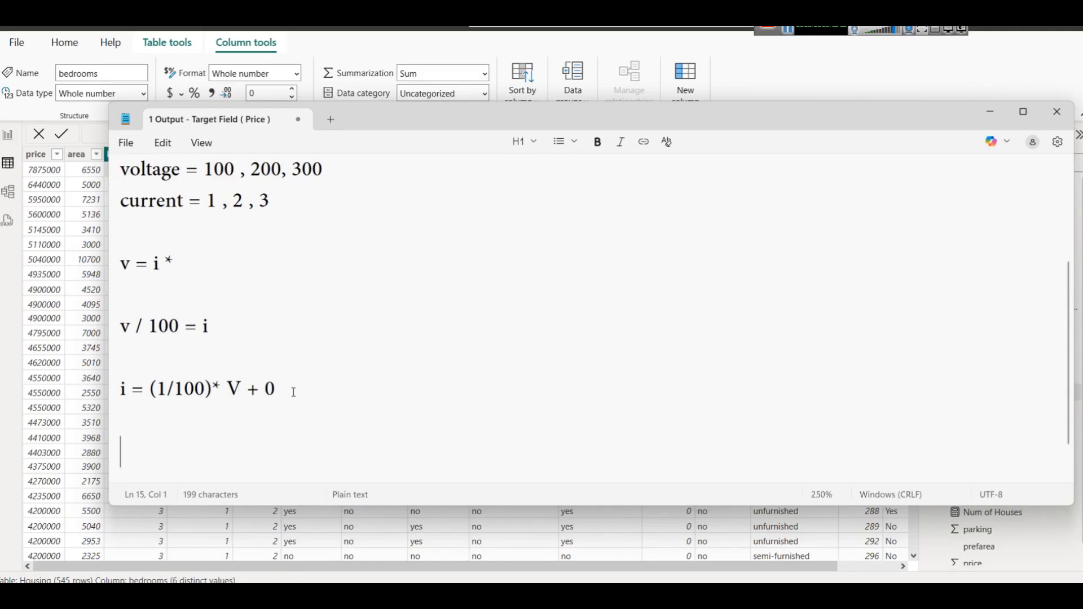
Step: Write "y = mx + c ( straight line equation )" below the current formula
type("y = mx + c ")
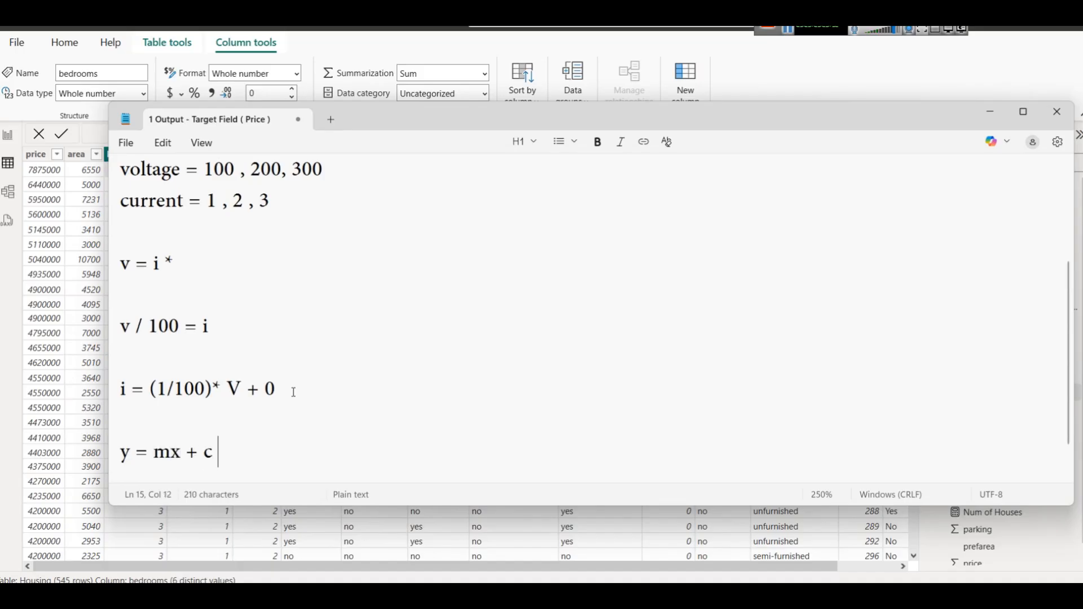
type("( straight line equal")
key("BackSpace")
type("tion )")
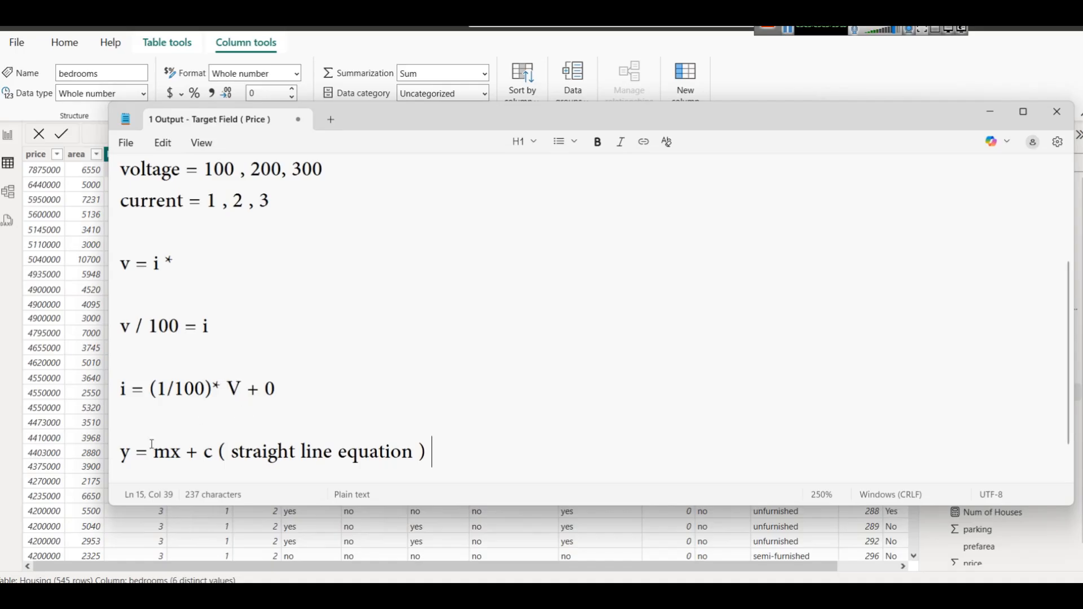
Step: Compare the matching terms of the two equations by highlighting c and 0, y and i, and the factor (1/100)
left_click_drag(202, 451, 216, 452)
left_click_drag(263, 391, 276, 391)
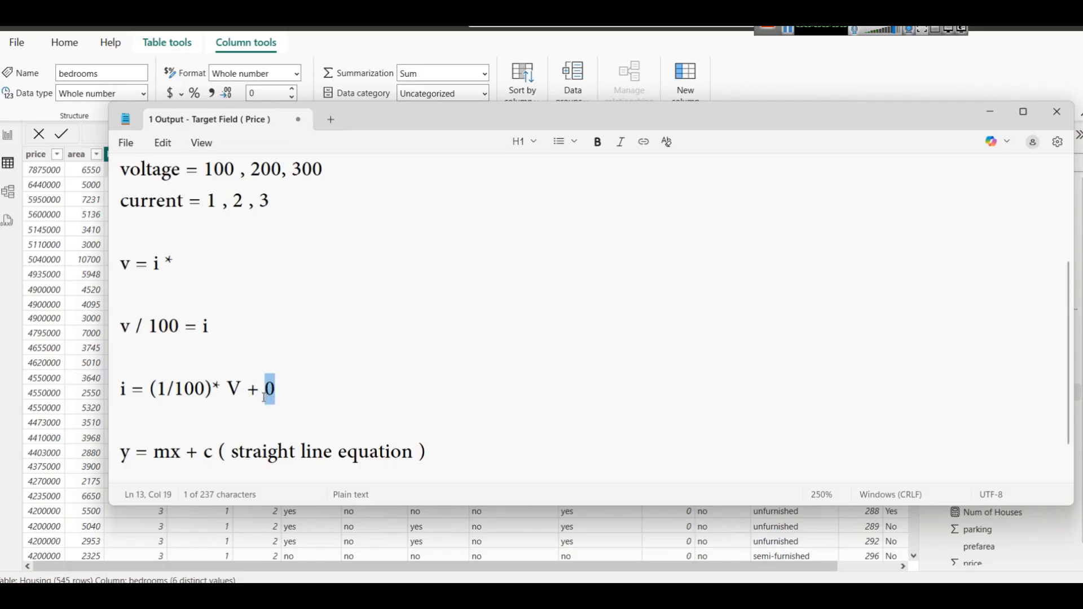
left_click_drag(132, 454, 121, 455)
left_click_drag(128, 390, 121, 389)
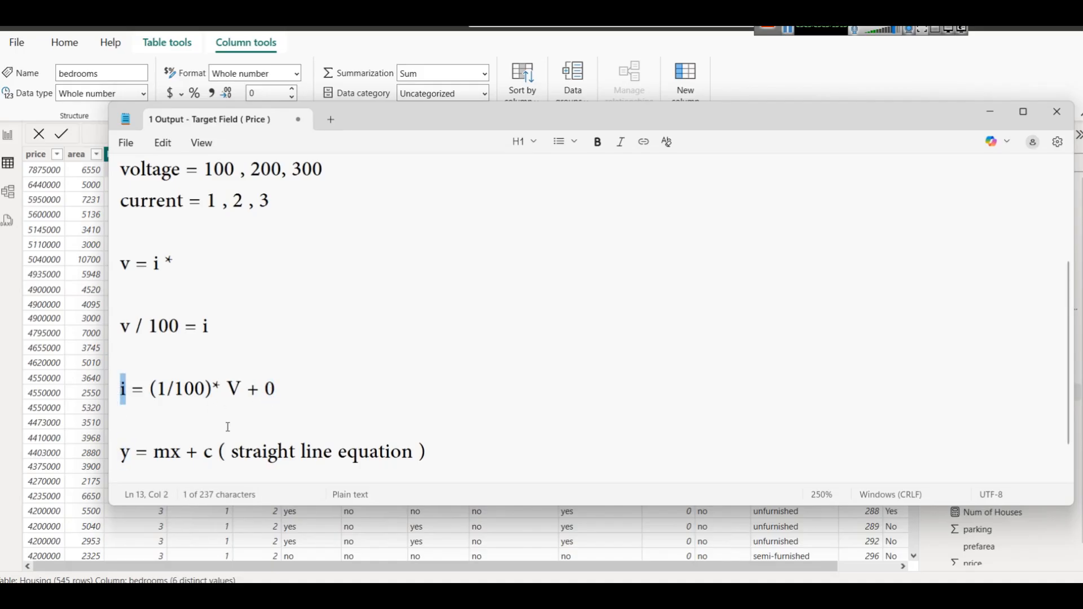
left_click_drag(239, 389, 149, 389)
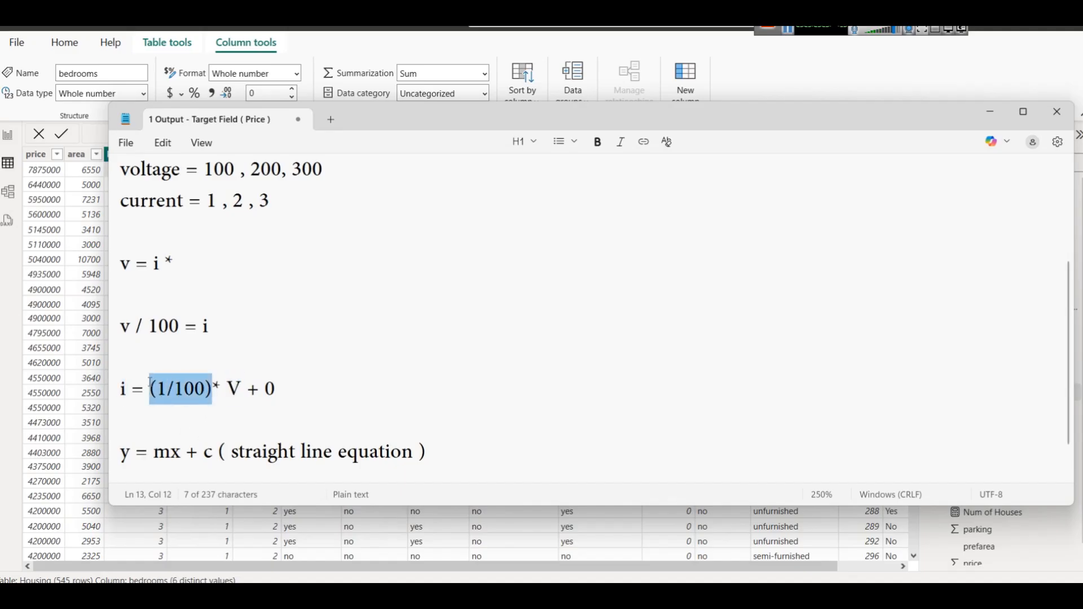
Step: Insert a space after (1/100) in the current formula and between m and x in the straight line equation
left_click(213, 394)
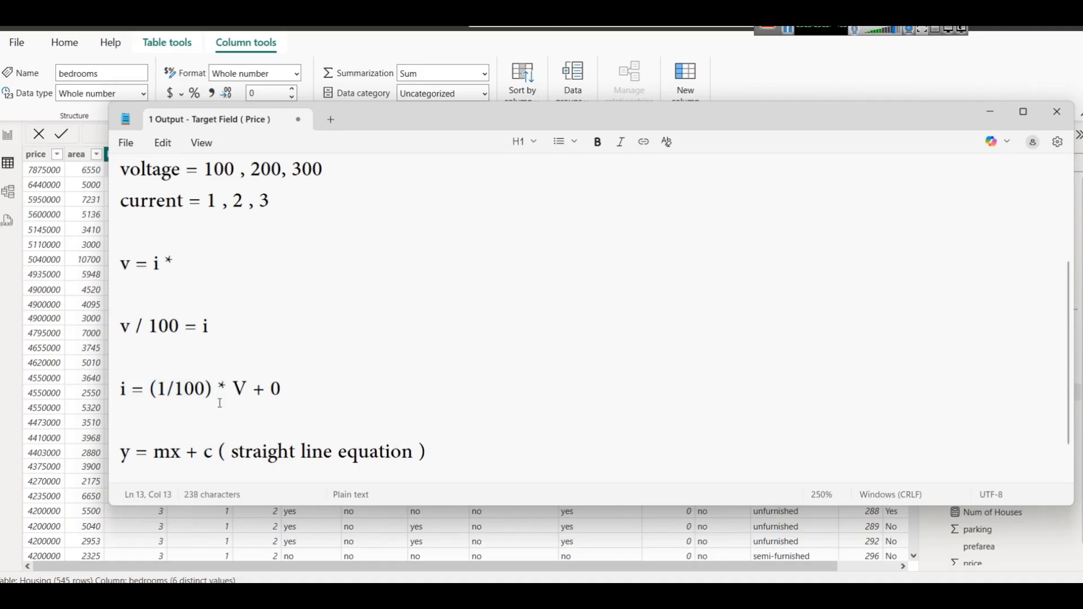
scroll(299, 419, "down", 1)
left_click(514, 418)
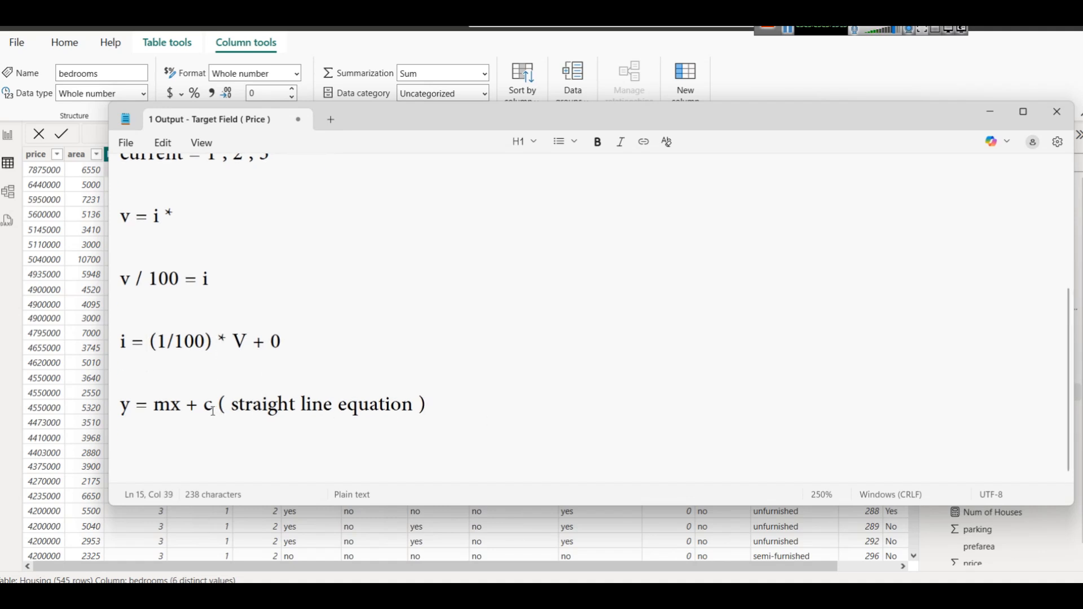
left_click_drag(213, 410, 103, 401)
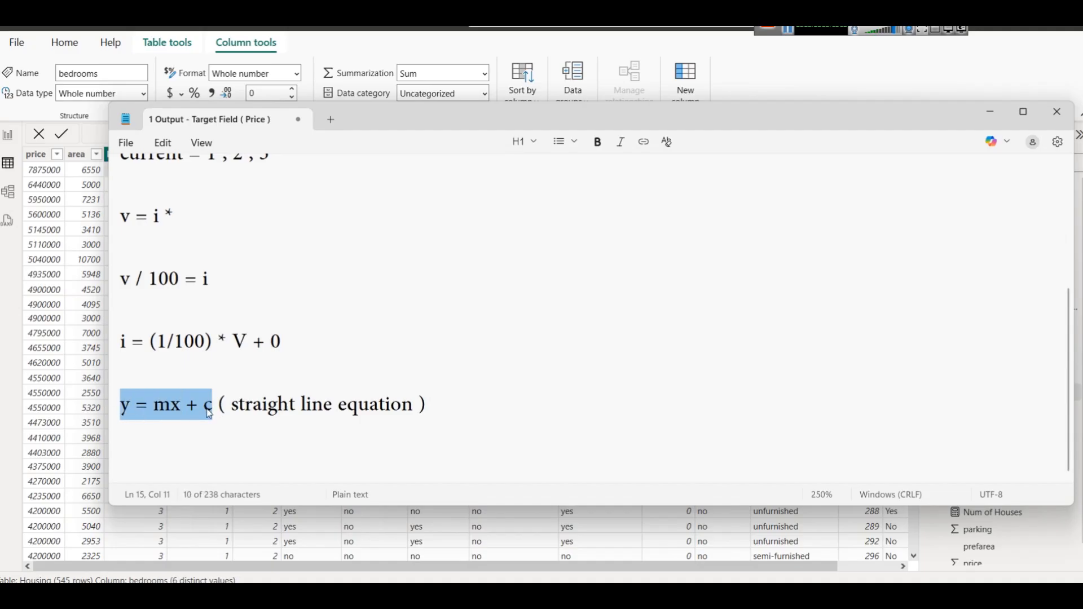
left_click(235, 420)
left_click(171, 405)
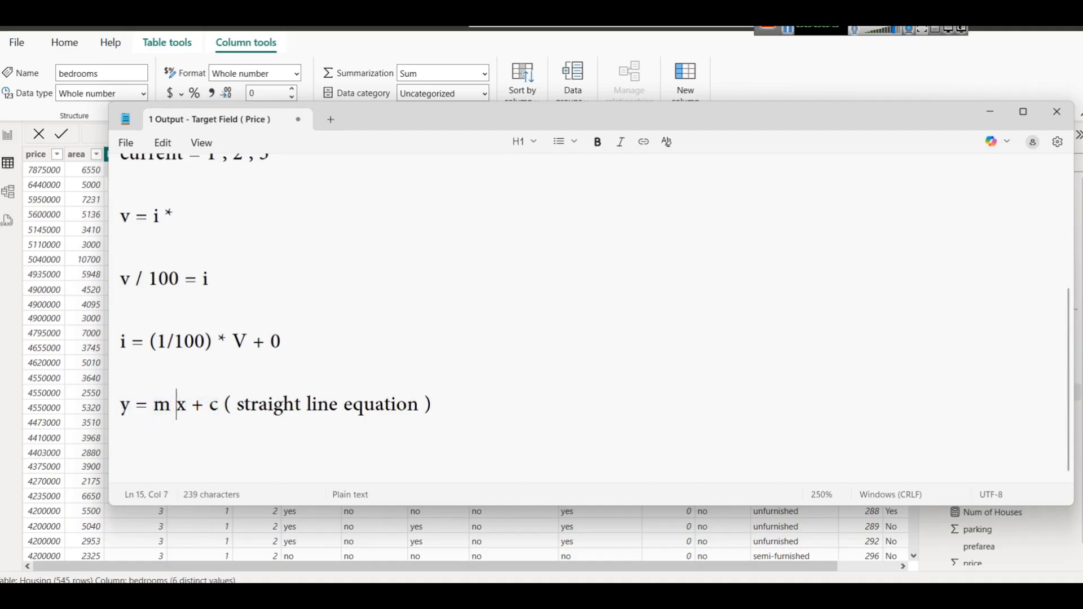
double_click(159, 409)
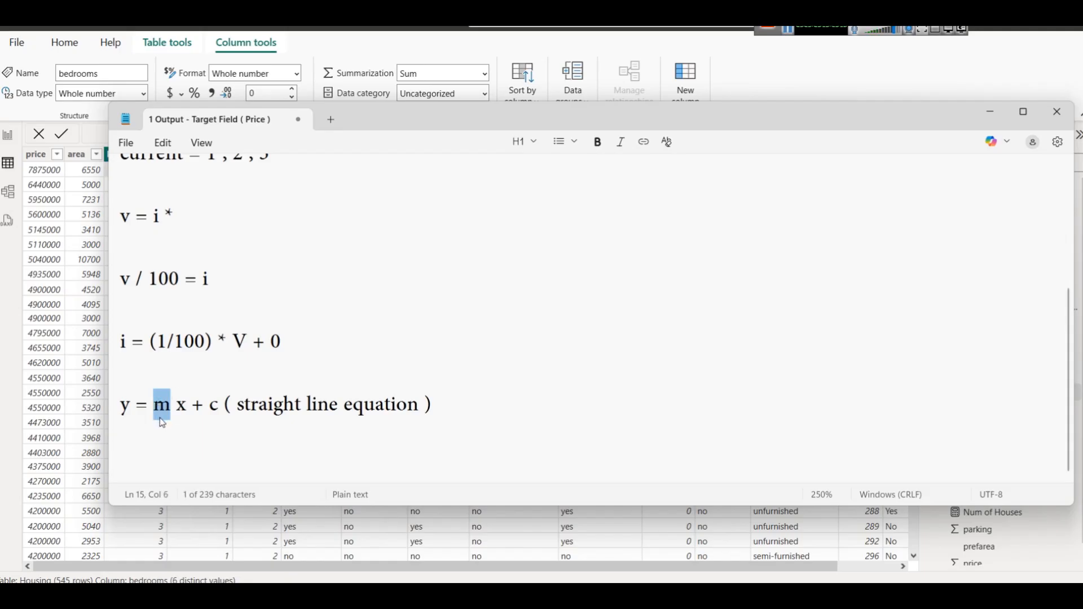
double_click(213, 408)
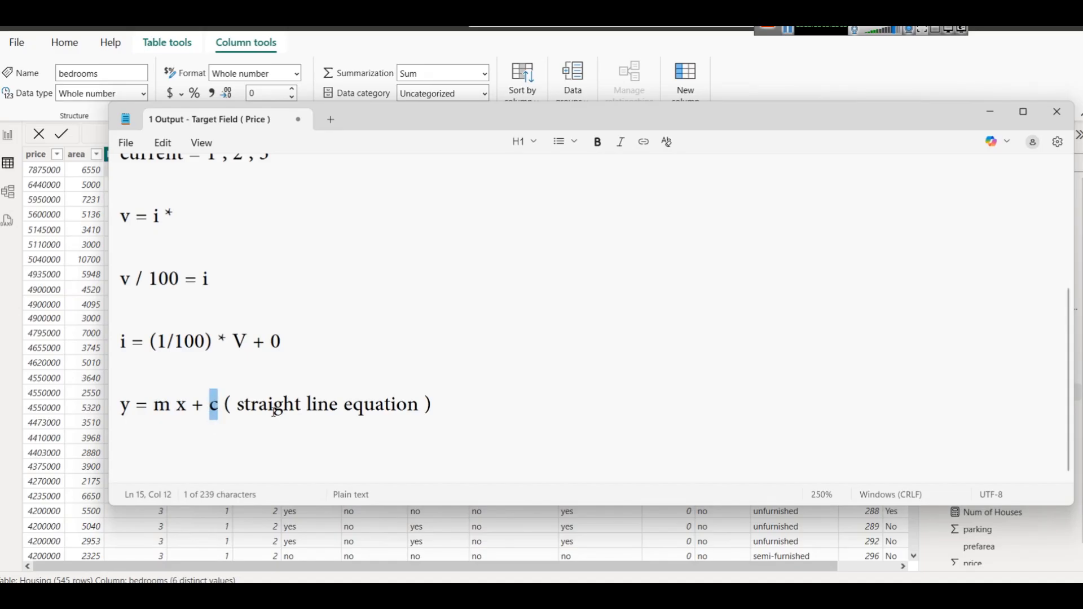
Step: Open Paint with a blank canvas
key("super+r")
type("mspaint")
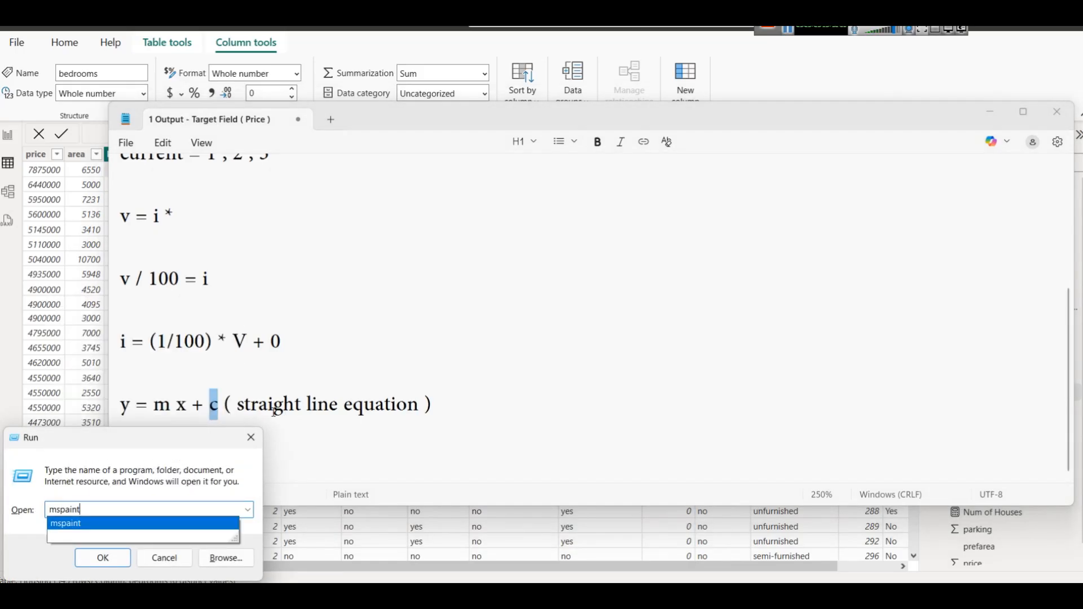
key("Return")
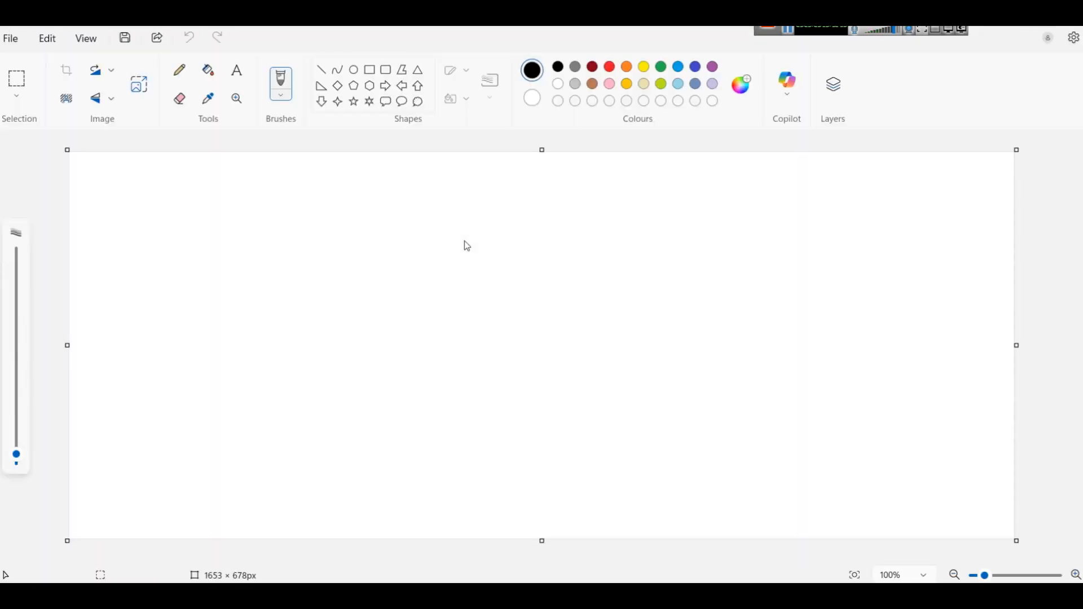
Step: Draw a vertical axis line about 444 px tall and a horizontal axis line crossing it near its lower end
left_click(322, 66)
left_click_drag(425, 198, 427, 452)
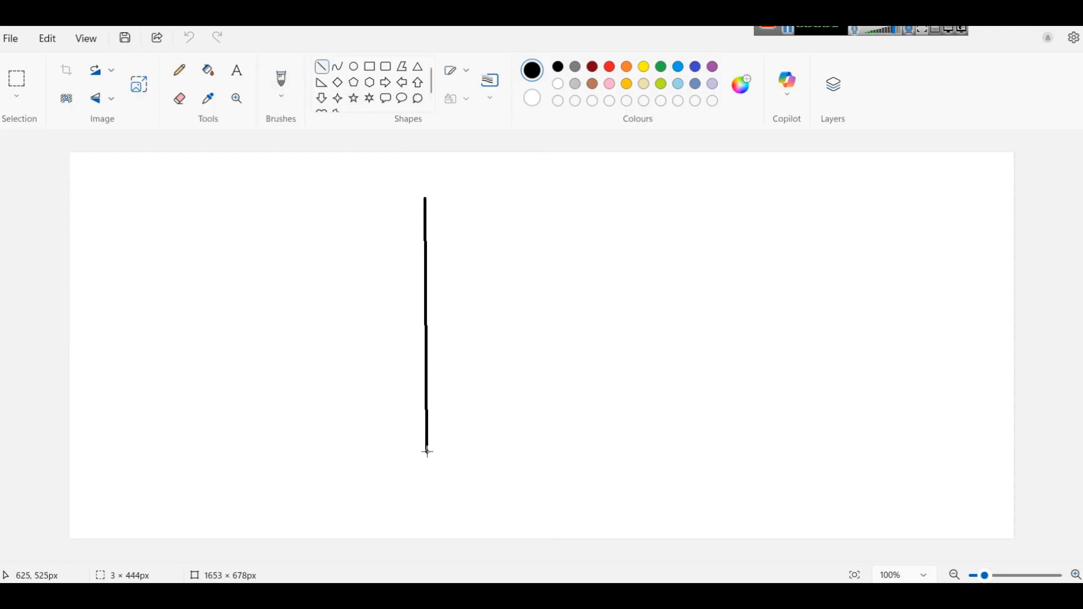
mouse_move(379, 424)
left_mouse_down()
mouse_move(747, 422)
mouse_move(729, 427)
left_mouse_up()
left_click(812, 404)
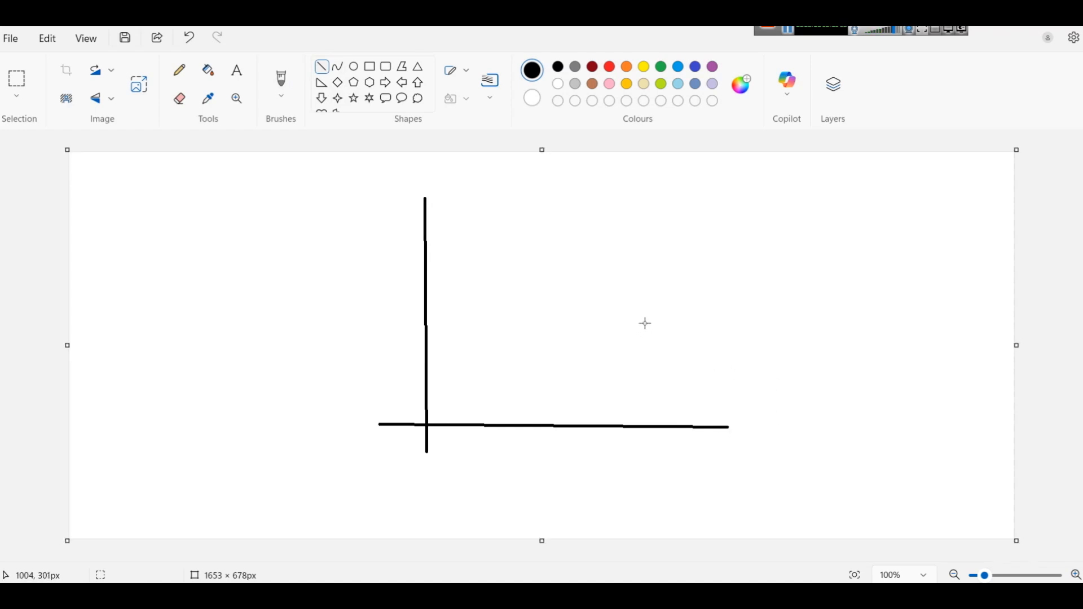
Step: Label the horizontal axis X below its far end and the vertical axis Y beside its upper end
left_click(238, 70)
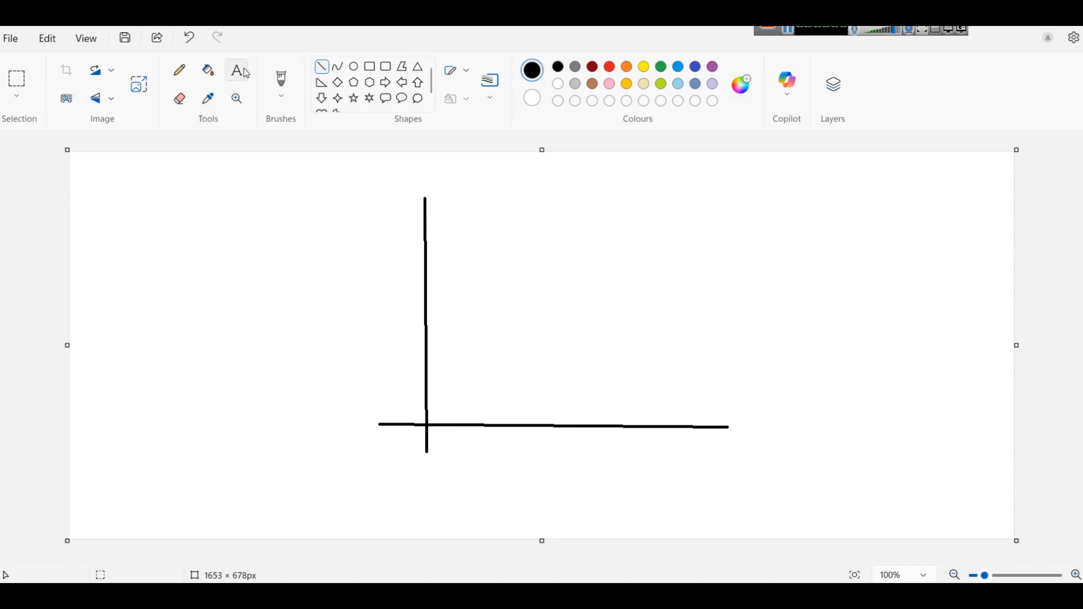
left_click(593, 444)
type("X")
left_click(318, 207)
left_click(317, 217)
type("Y")
left_click(685, 267)
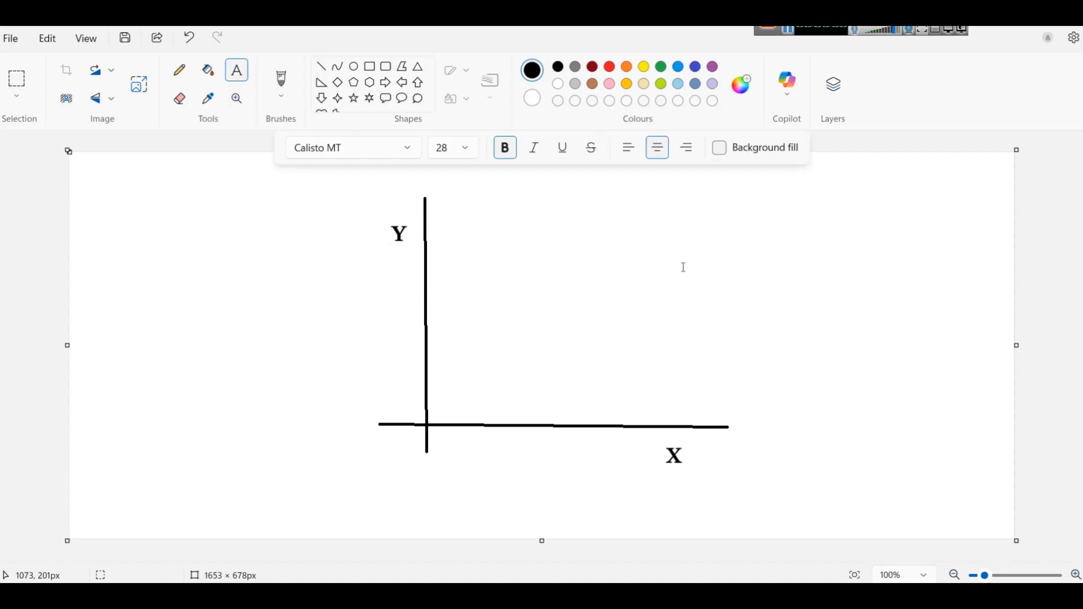
Step: Draw a straight line rising across the graph that crosses the Y axis above the origin
left_click(322, 66)
left_click_drag(396, 370, 752, 244)
left_click(755, 342)
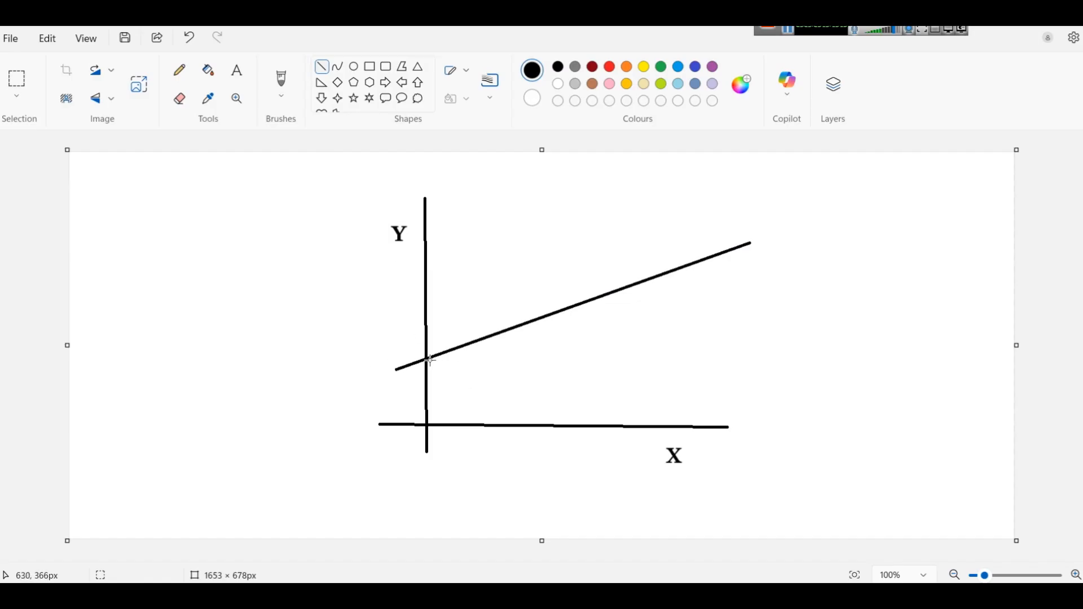
Step: Place the label 1 beside the Y axis where the sloped line crosses it
left_click(236, 81)
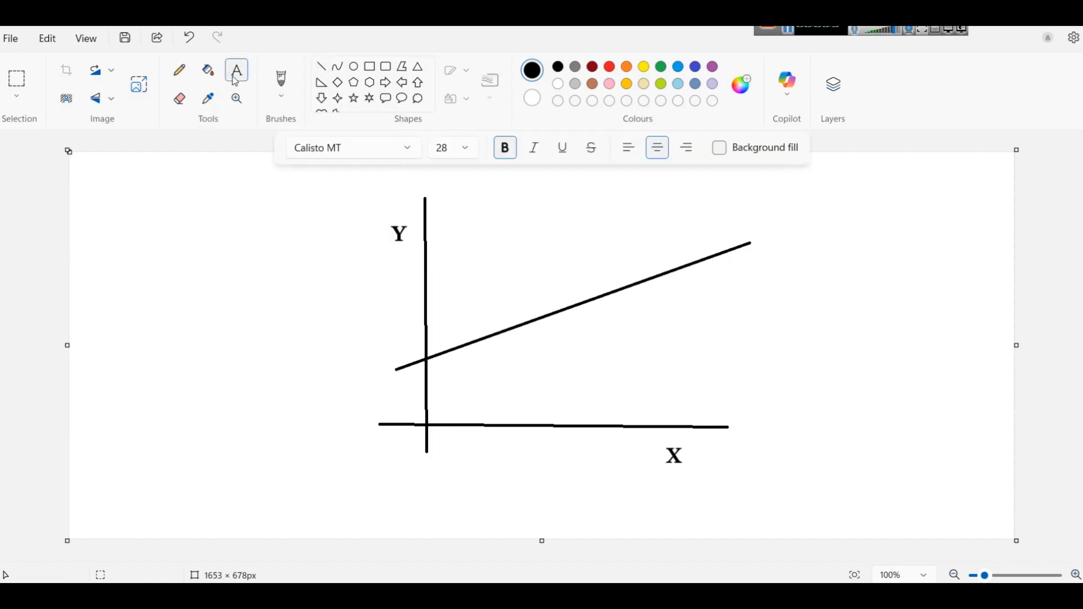
left_click(404, 342)
type("1")
left_click_drag(463, 340, 383, 333)
left_click(564, 391)
Step: Draw a tick mark about 20 px wide on the Y axis above the crossing point and label it 2
left_click(322, 67)
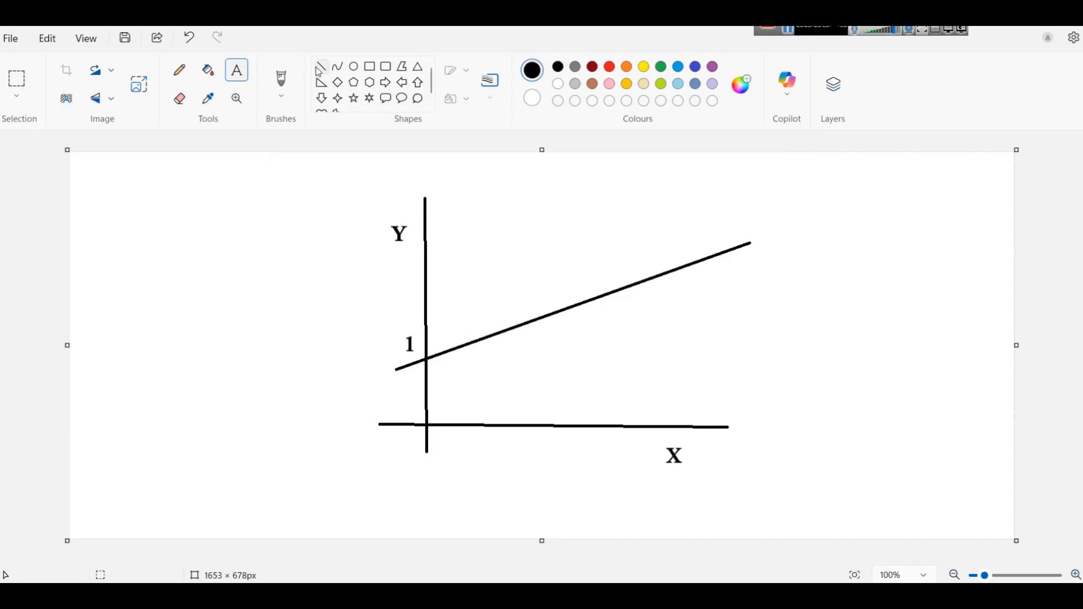
left_click_drag(424, 293, 425, 293)
left_click(237, 70)
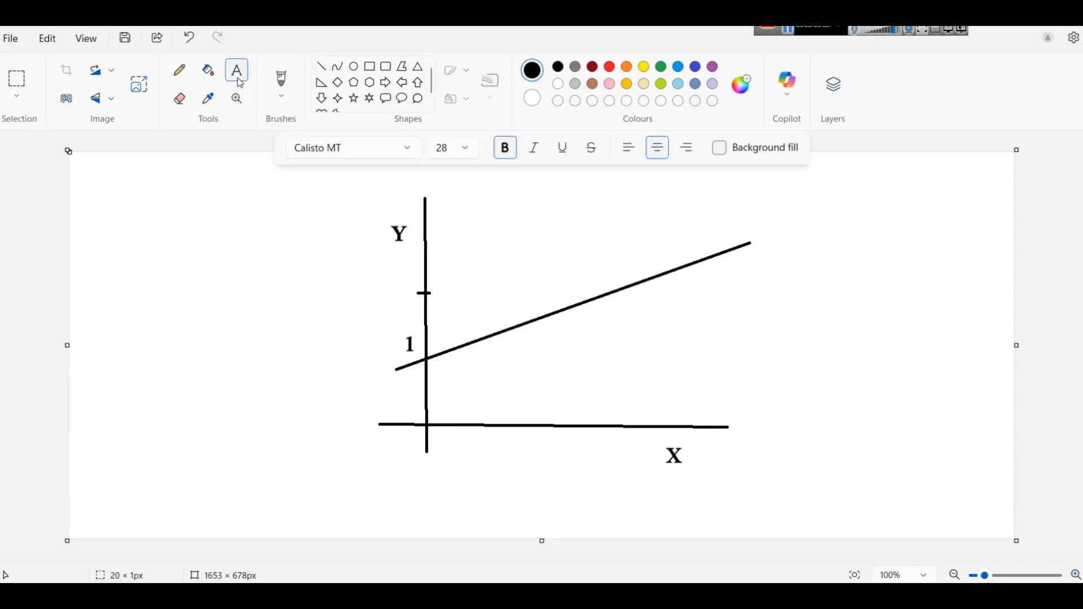
left_click(389, 289)
type("2")
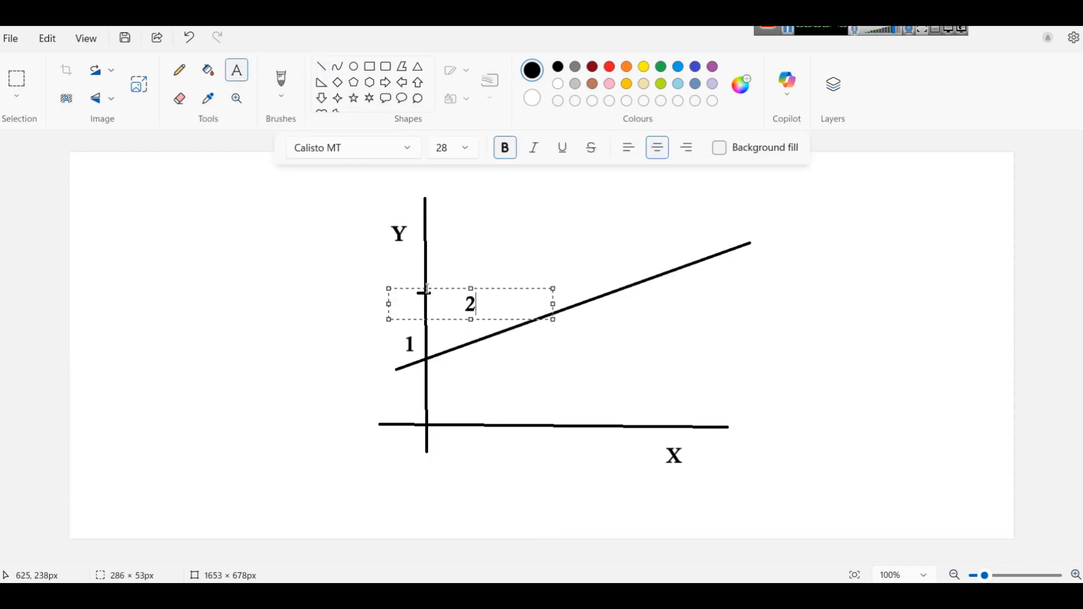
key("ctrl+a")
left_click(534, 311)
left_click_drag(493, 288, 432, 276)
left_click(505, 262)
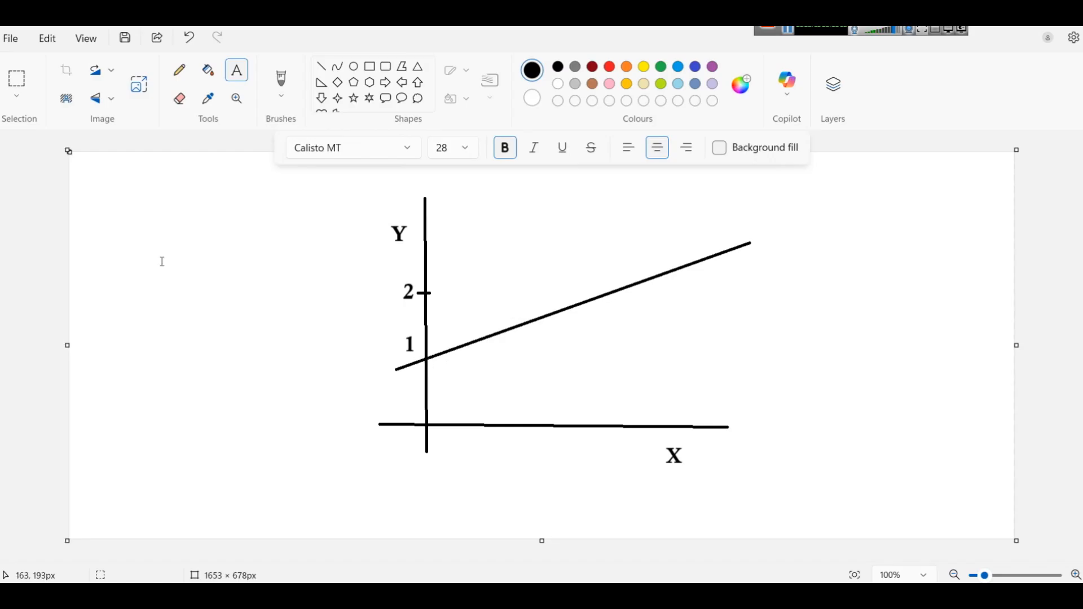
Step: Add the text "C = intercept" in the empty area beside the graph
left_click(122, 211)
type("y")
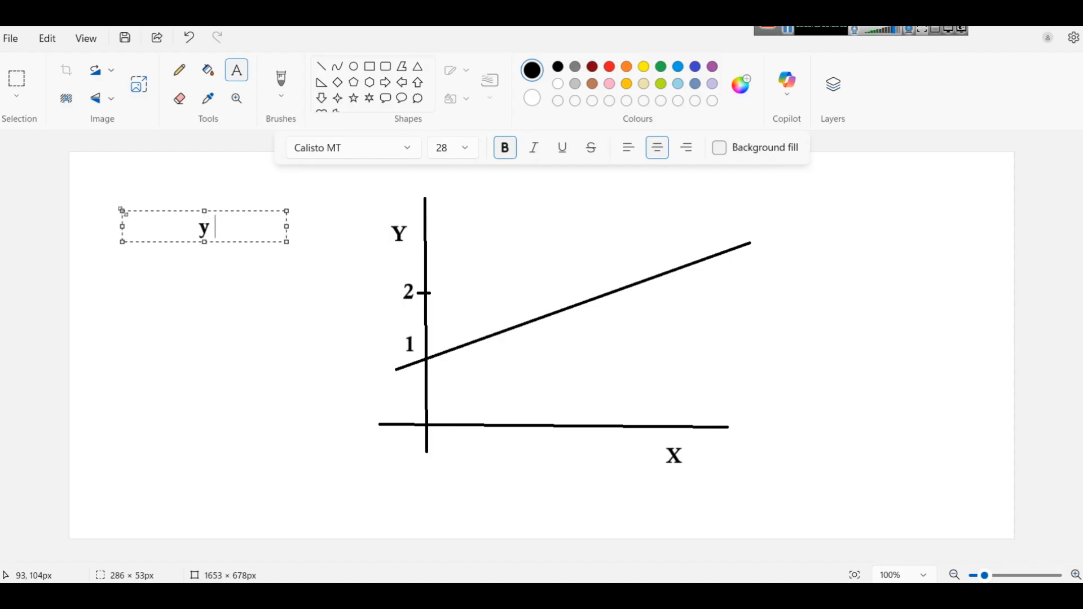
type(" =")
key("BackSpace")
key("BackSpace")
key("BackSpace")
type("C = int")
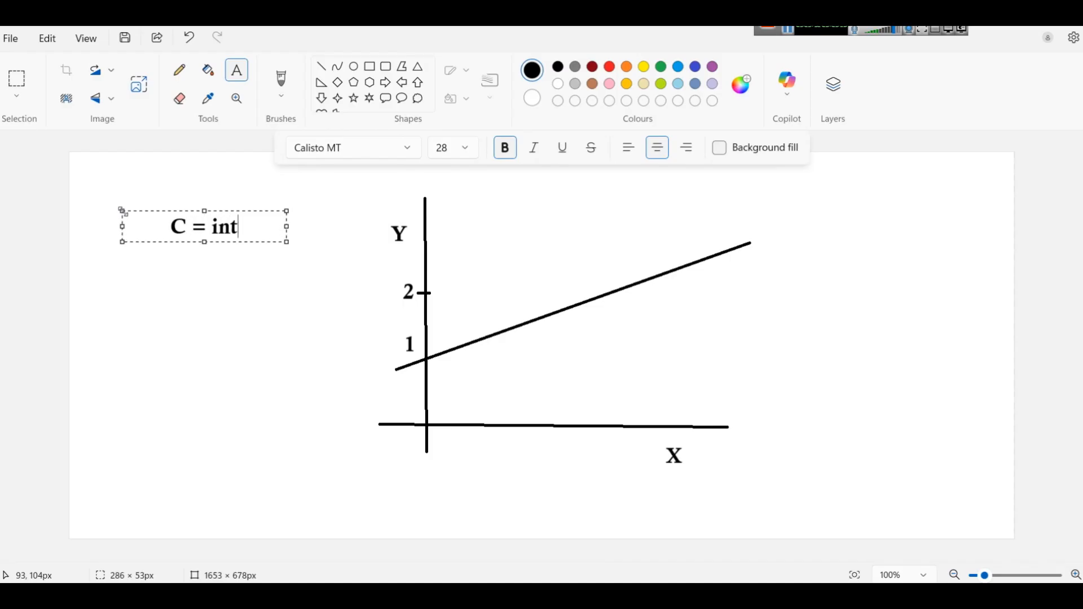
type("ercept")
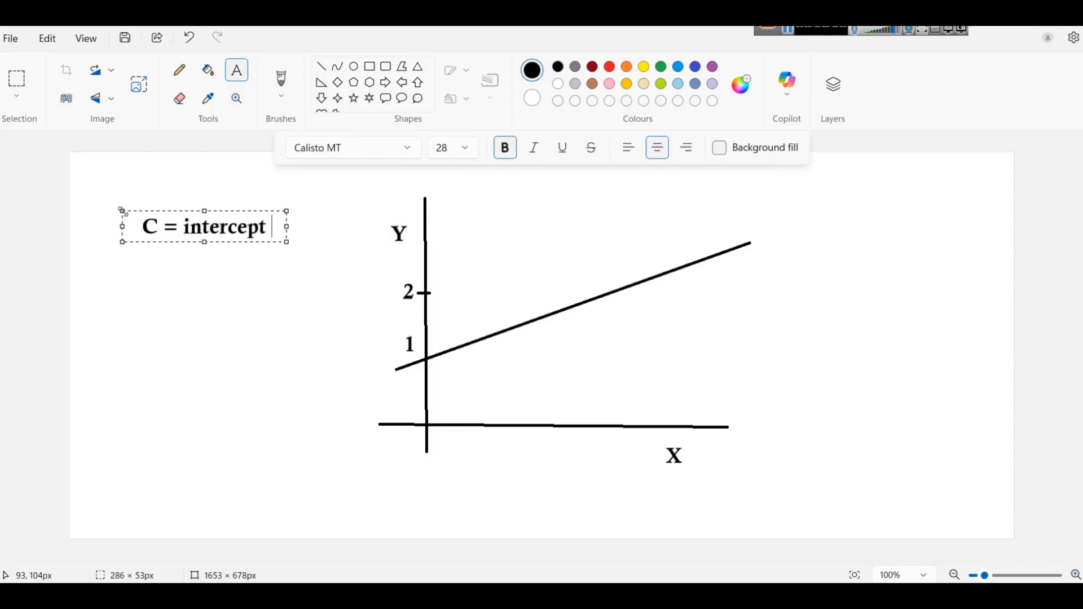
left_click(128, 310)
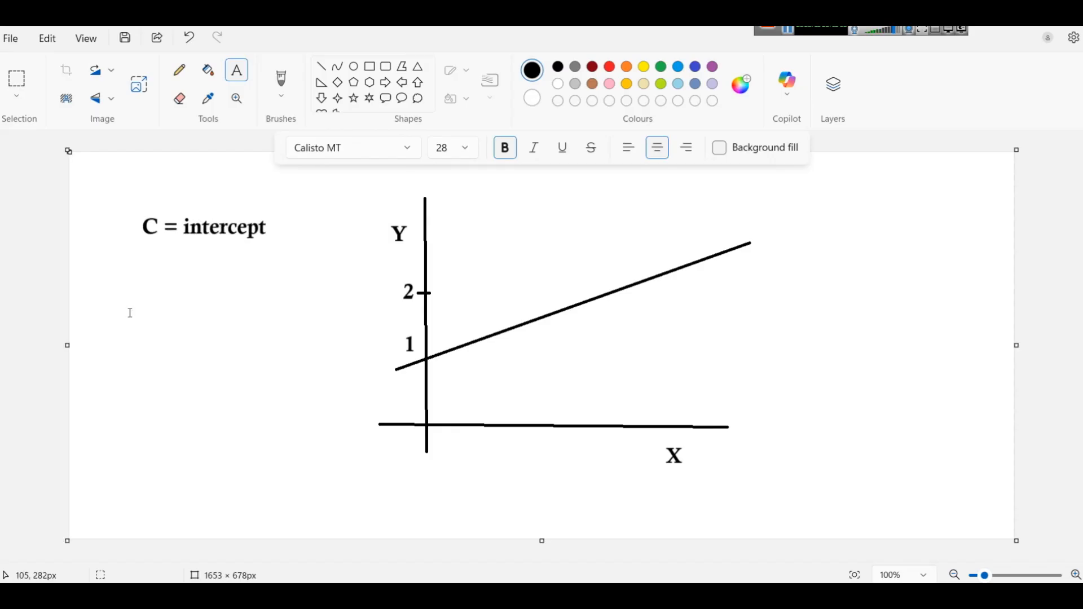
Step: Reduce the line thickness and draw a thin, nearly horizontal line from the sloped line's Y-axis crossing across the graph
left_click(320, 68)
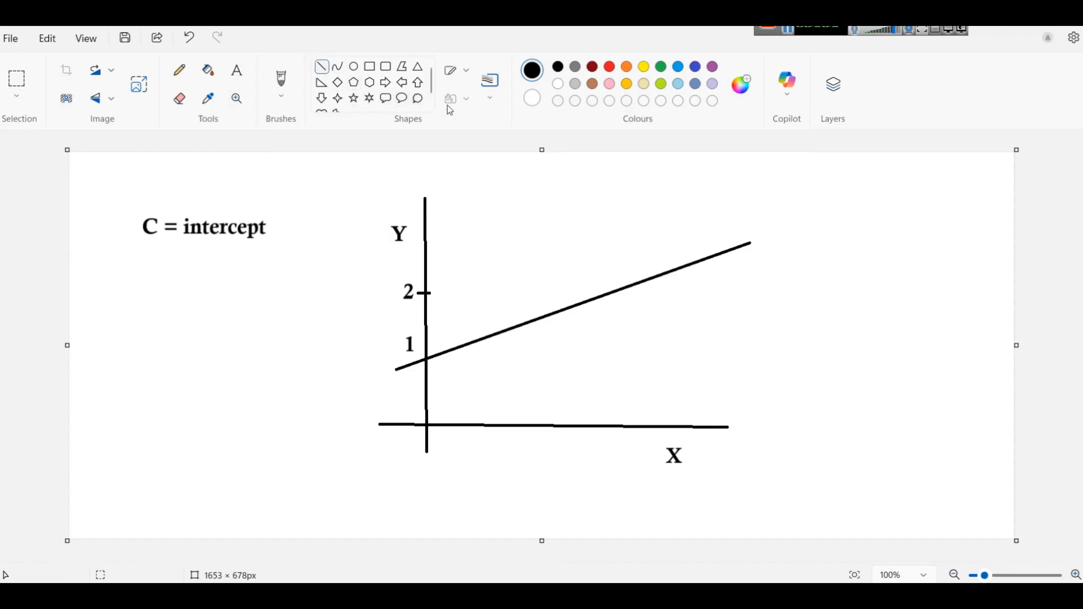
left_click(491, 80)
left_click(503, 134)
mouse_move(429, 359)
left_mouse_down()
mouse_move(803, 343)
mouse_move(825, 353)
left_mouse_up()
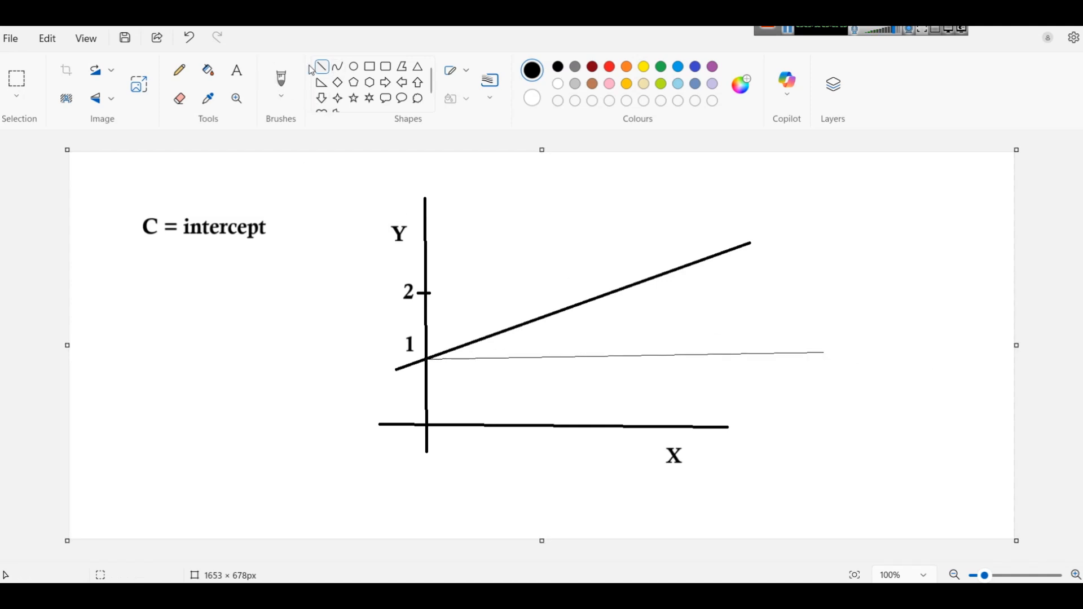
Step: Draw a small brush arc between the sloped line and the thin horizontal line and handwrite 30 beside it
left_click(281, 79)
left_click_drag(508, 330, 517, 359)
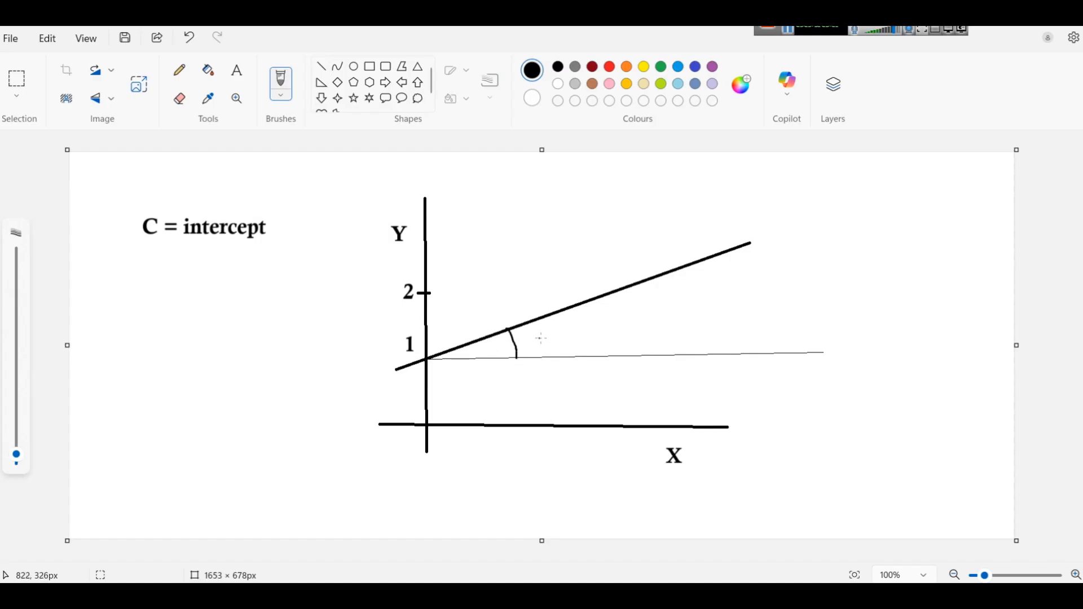
mouse_move(545, 334)
left_mouse_down()
mouse_move(552, 345)
mouse_move(576, 325)
left_mouse_up()
Step: Add the text "m =tan 30" below the "C = intercept" note
left_click(240, 77)
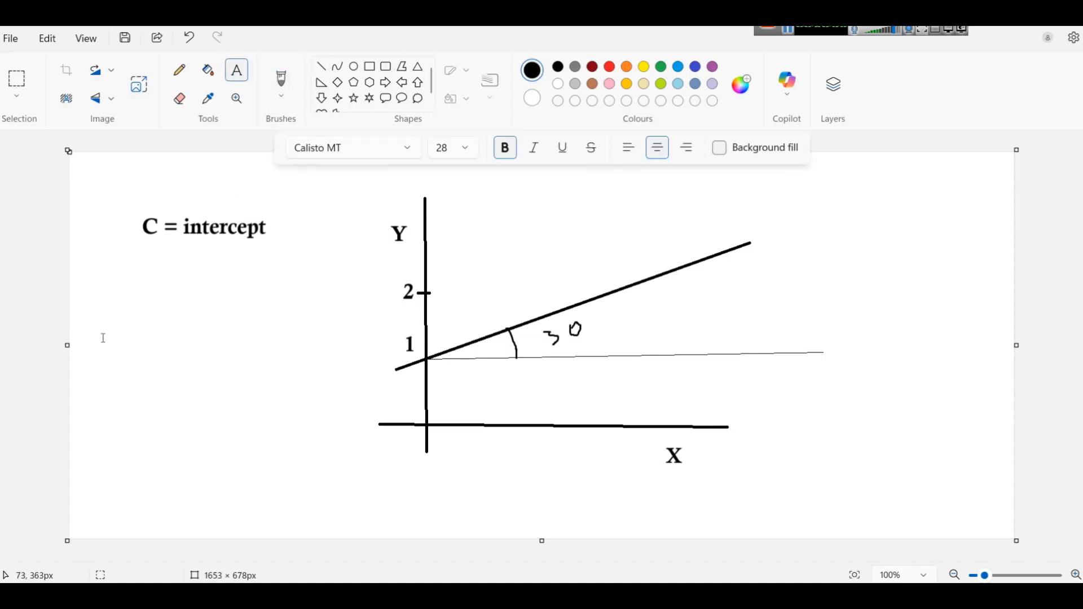
left_click(96, 304)
type("m =-ta")
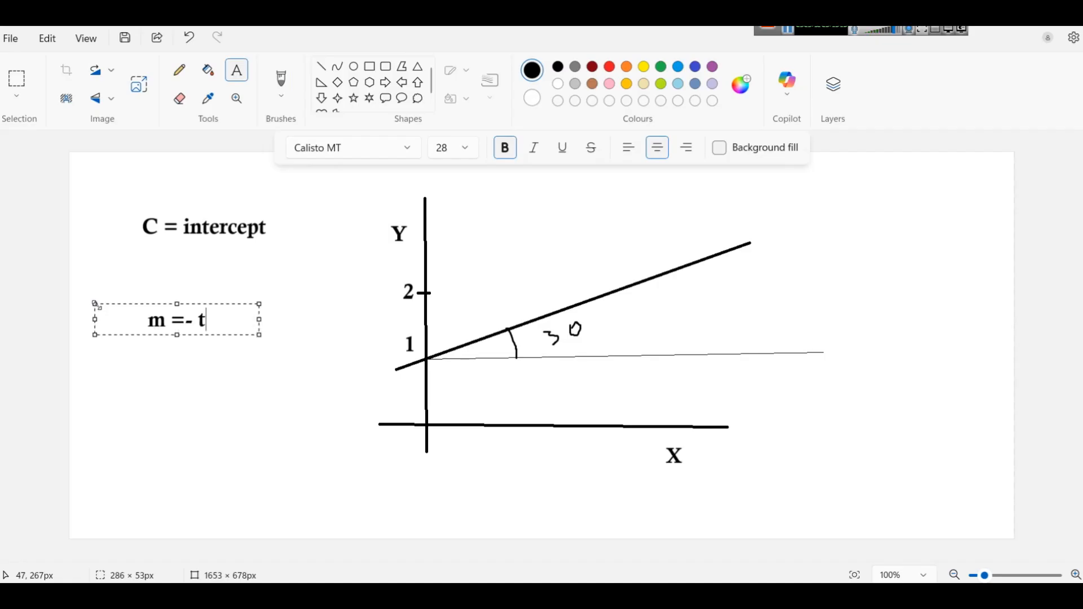
key("BackSpace")
key("BackSpace")
key("BackSpace")
type("tan 30")
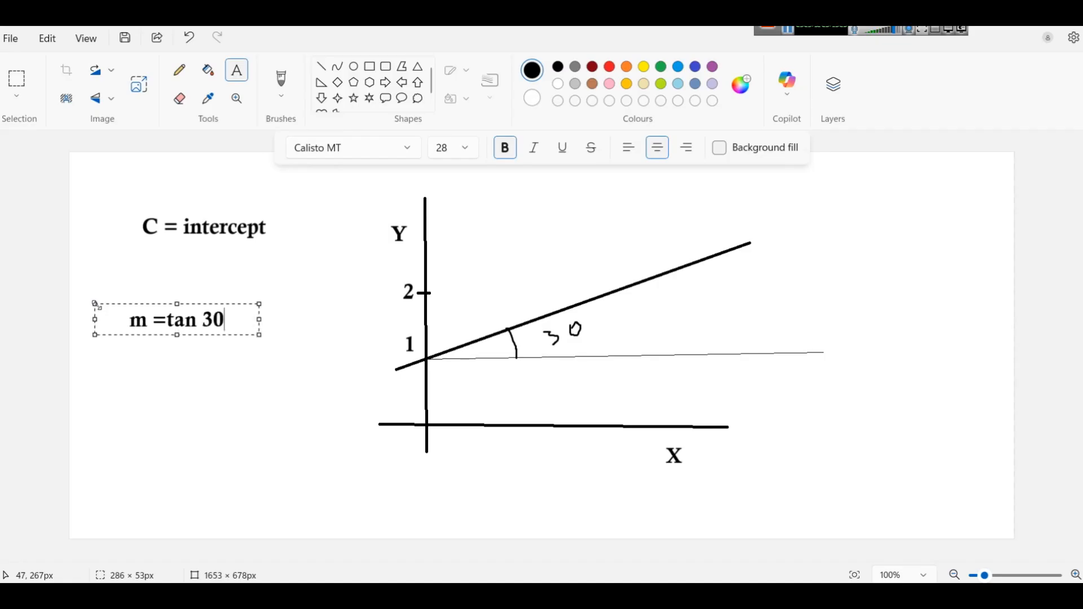
left_click(148, 344)
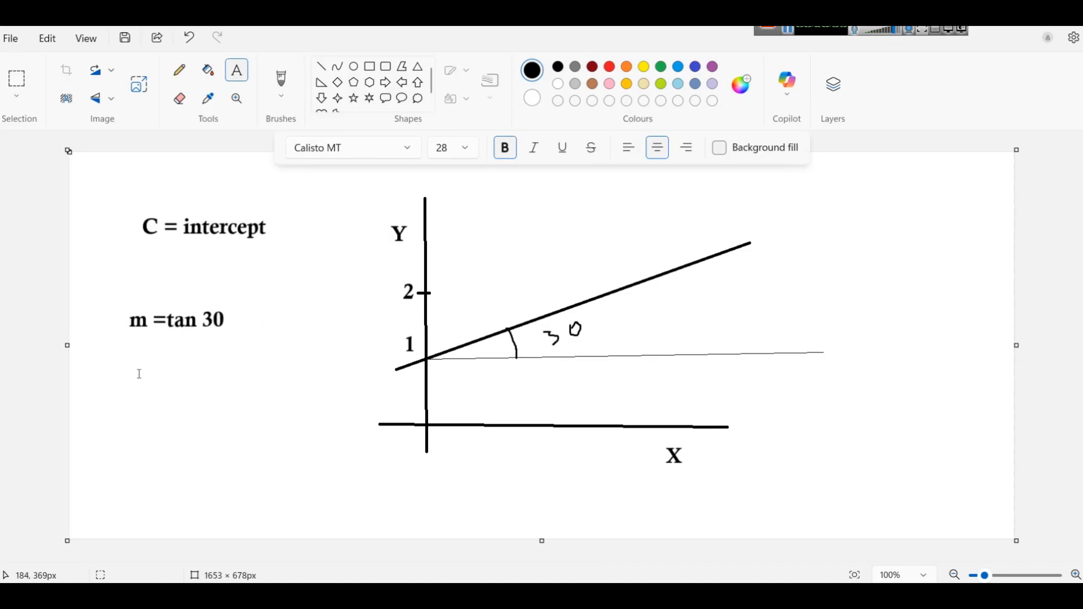
Step: Add the line equation "y = mx + c" below the "m =tan 30" note
left_click(75, 382)
type("y = m")
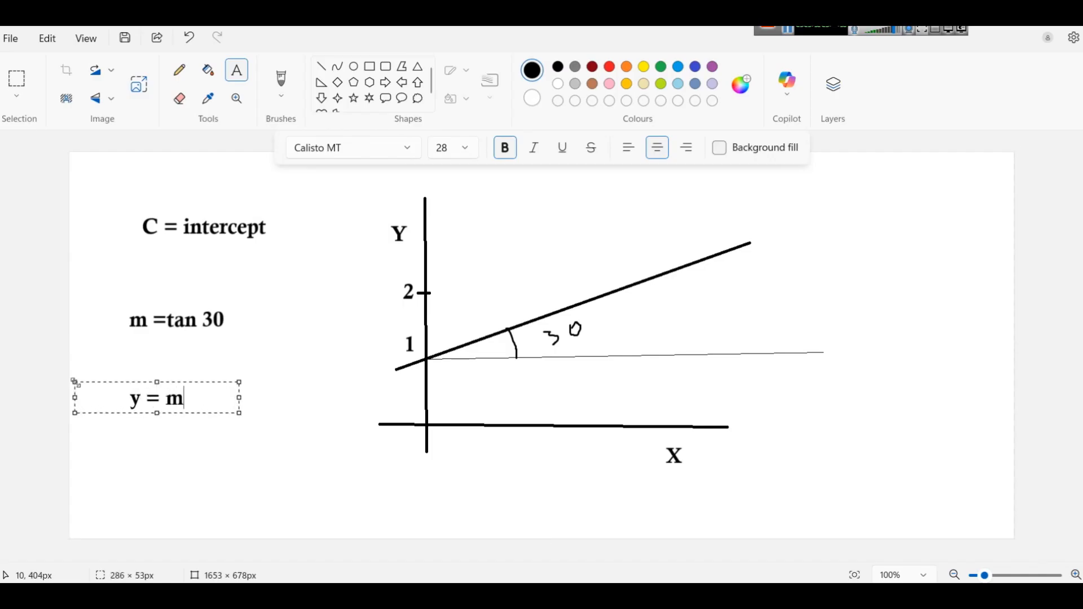
type("x + c")
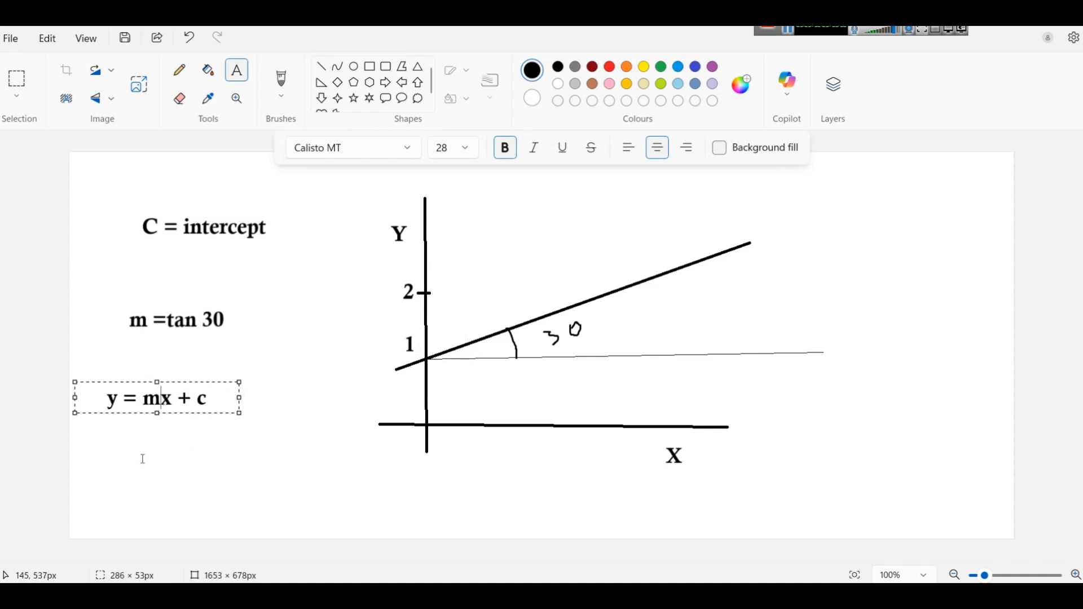
left_click(119, 459)
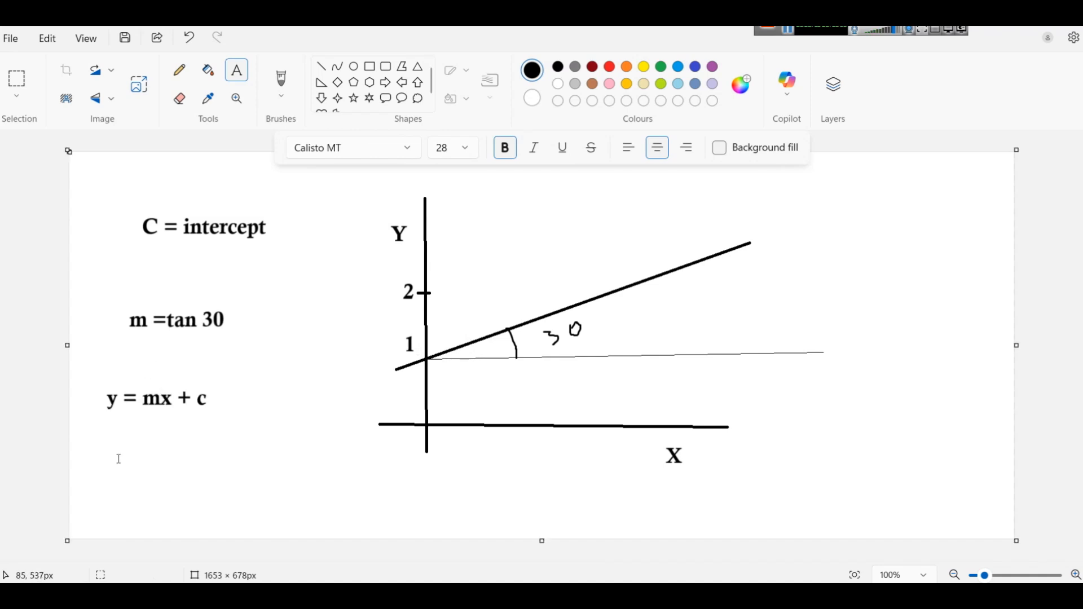
Step: Write the equation "y = (tam 30)* x + 1" in a new text box below "y = mx + c"
left_click(104, 459)
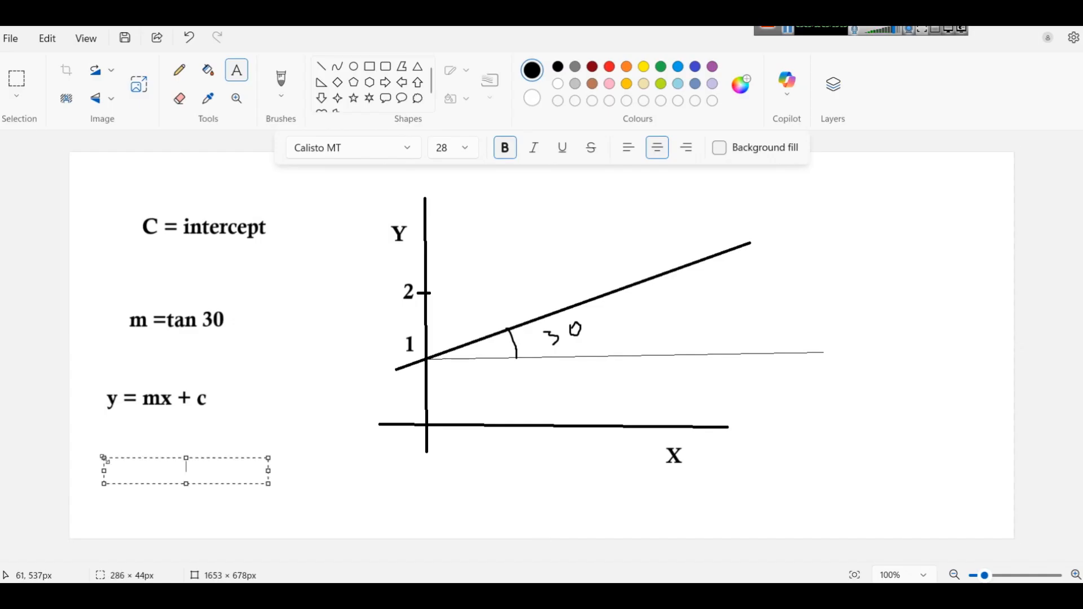
type("y = ")
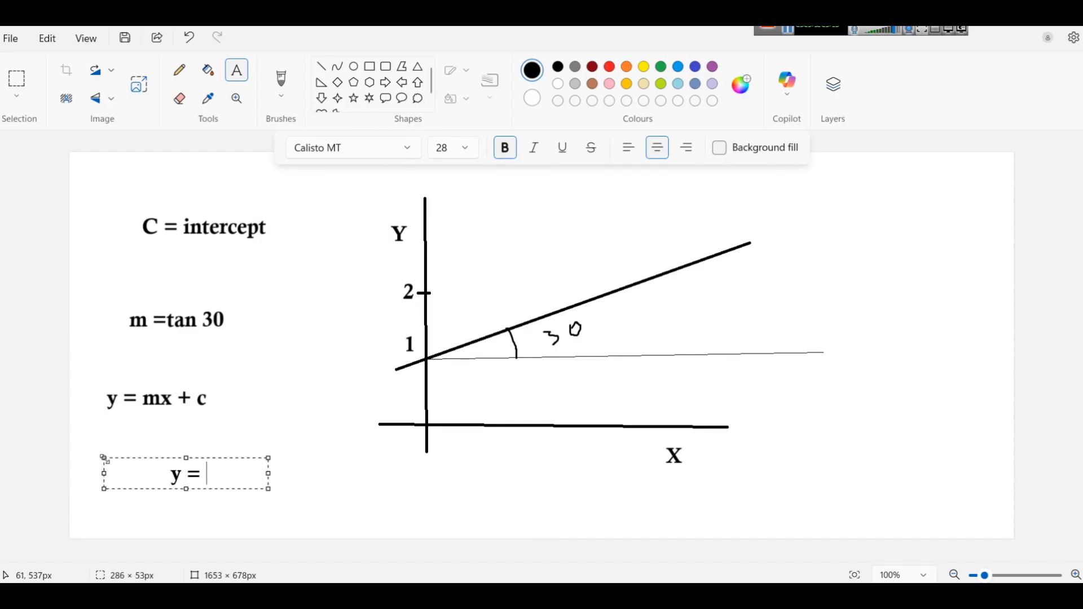
type("tamn 3")
key("BackSpace")
key("BackSpace")
key("BackSpace")
key("BackSpace")
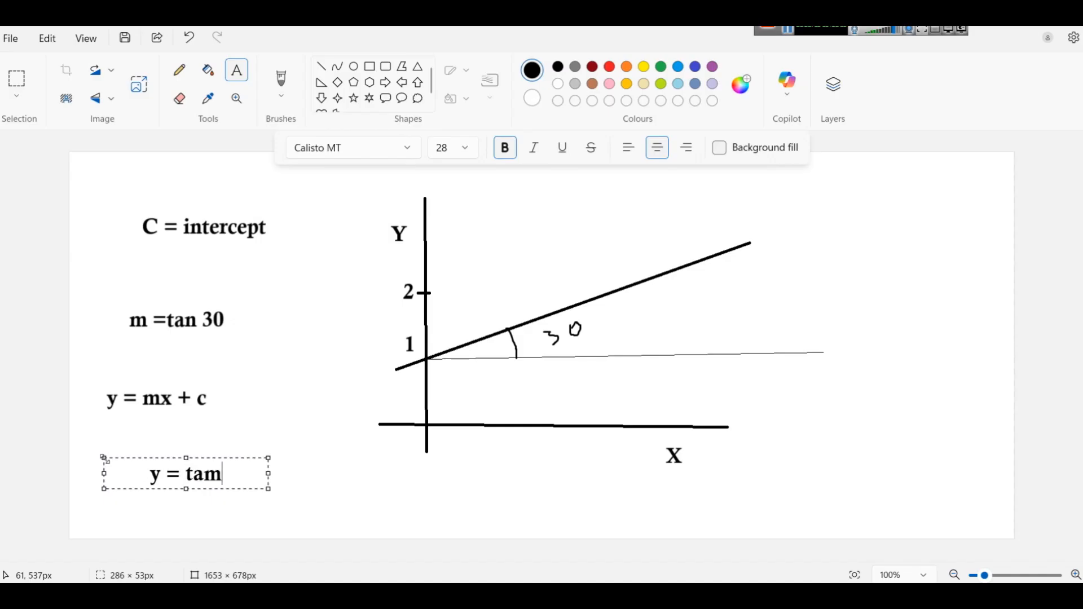
type("m 30")
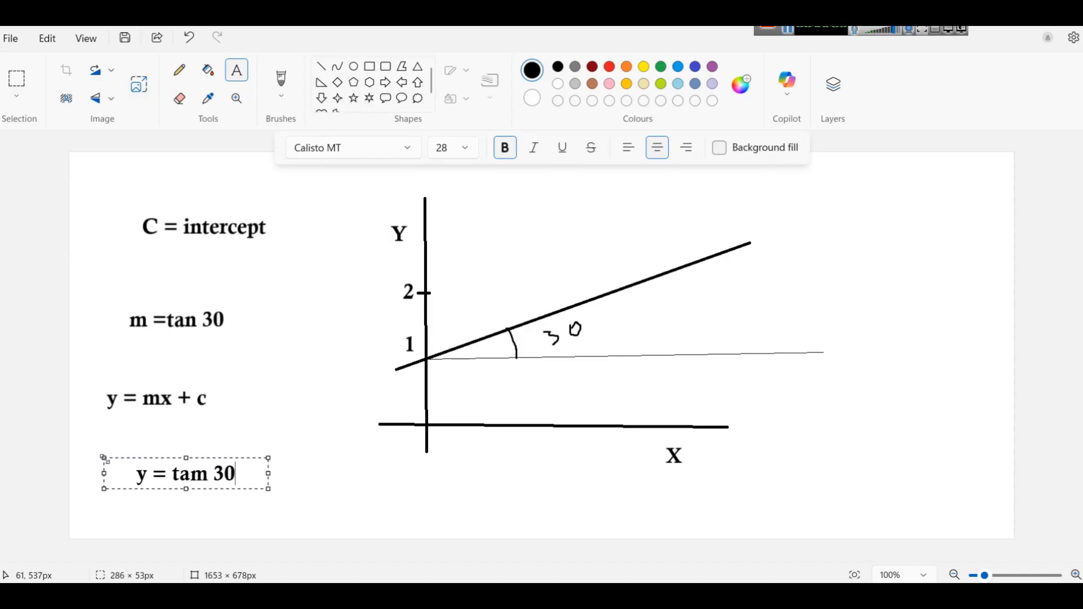
type(")")
key("Left")
key("Left")
key("Left")
key("Left")
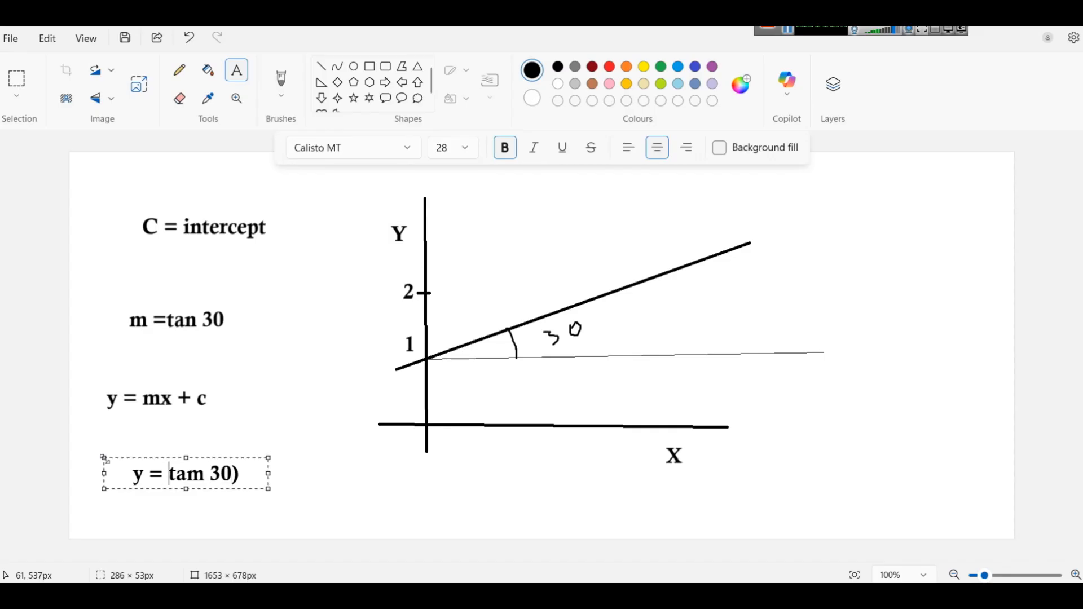
type("(")
key("Right")
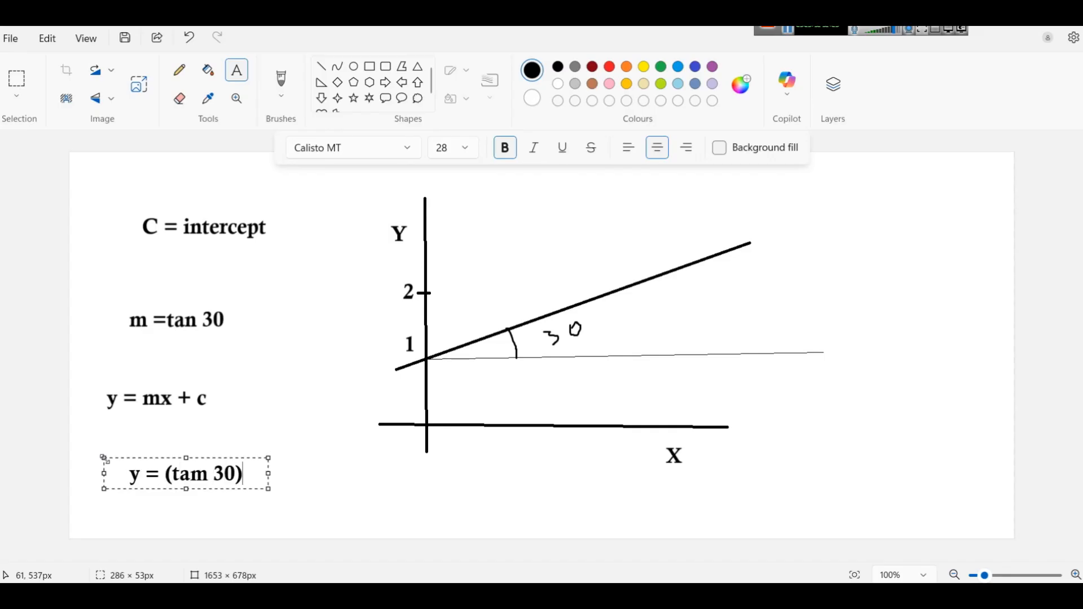
type("* x ")
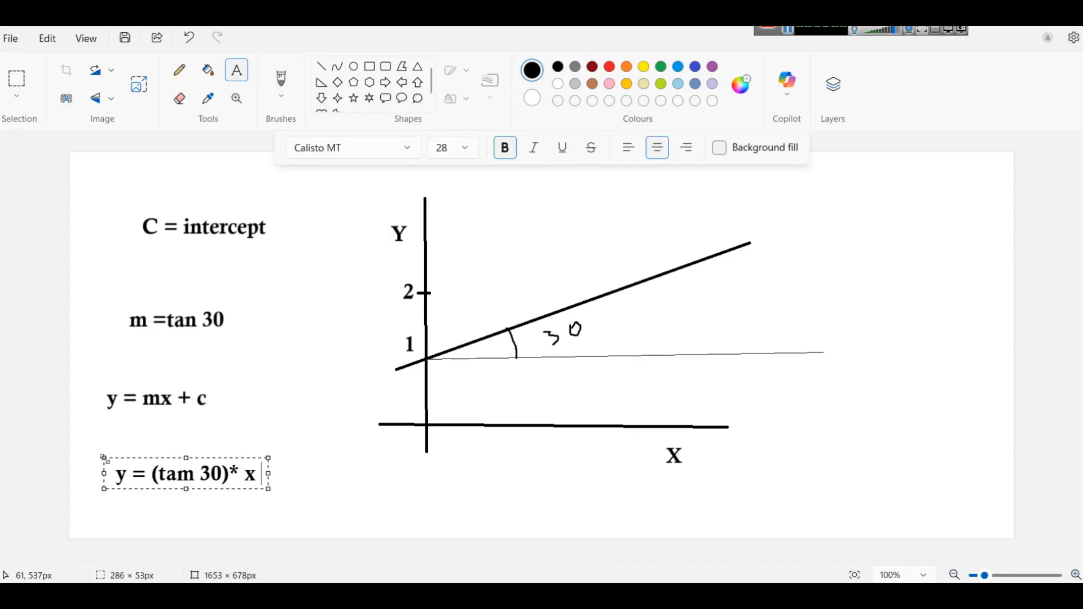
type("+ 1")
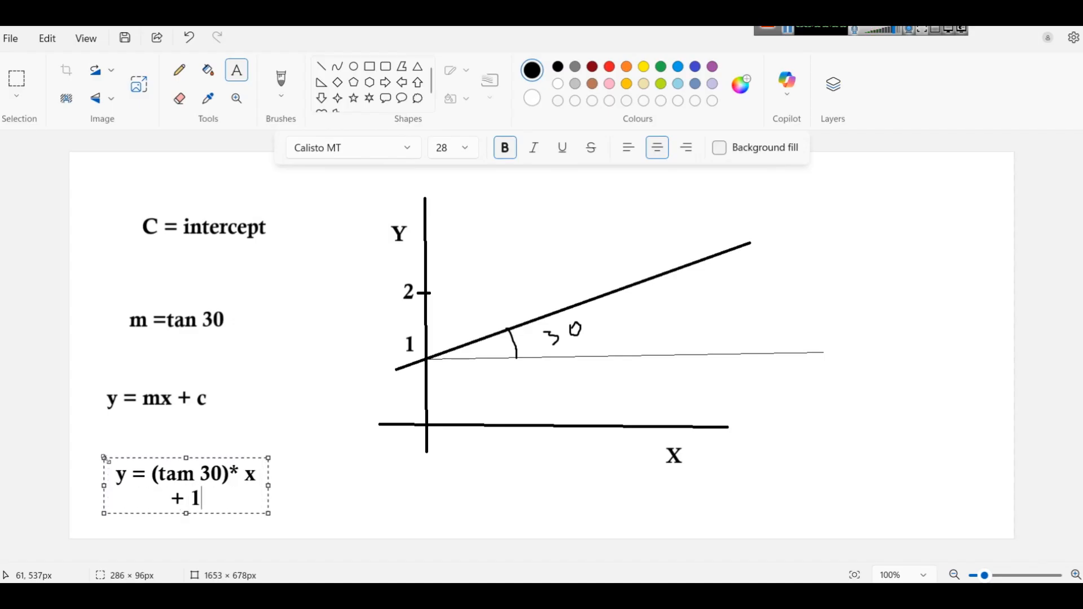
Step: Widen the equation's text box so it fits on one line, and correct "tam" to "tan"
left_click_drag(269, 486, 403, 477)
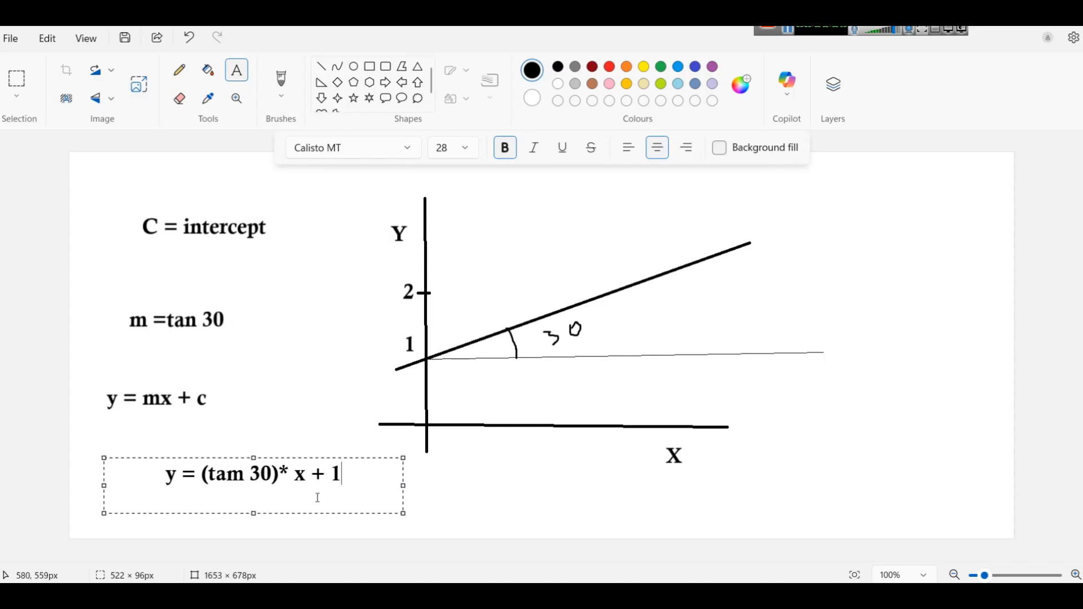
left_click_drag(228, 477, 243, 478)
type("n")
left_click(328, 477)
left_click_drag(403, 486, 402, 486)
left_click(480, 485)
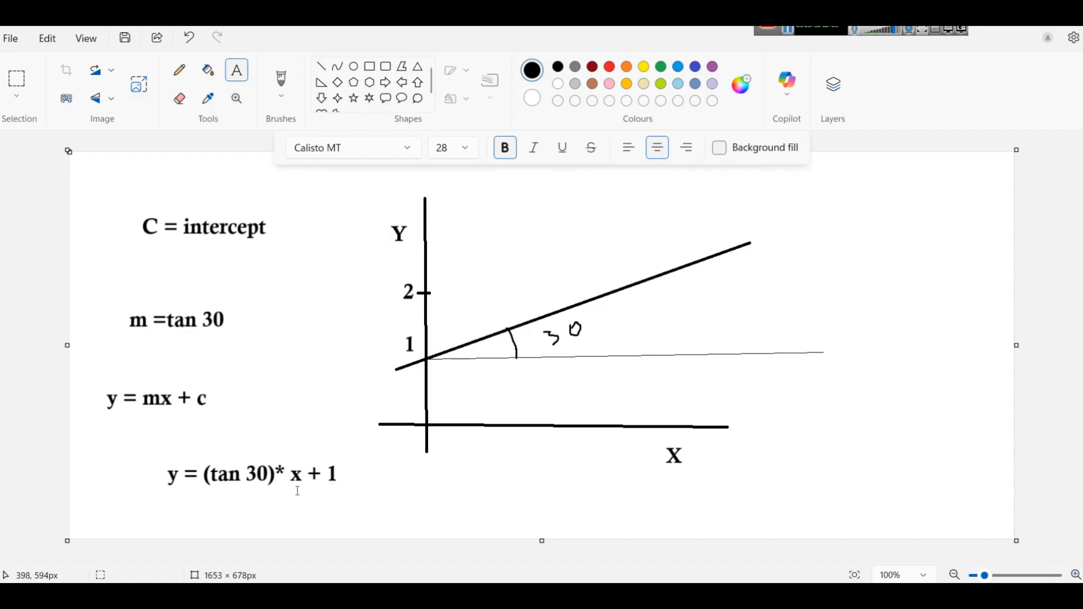
Step: Place the number 2 directly beneath the x in "y = (tan 30)* x + 1"
left_click(296, 510)
type("2")
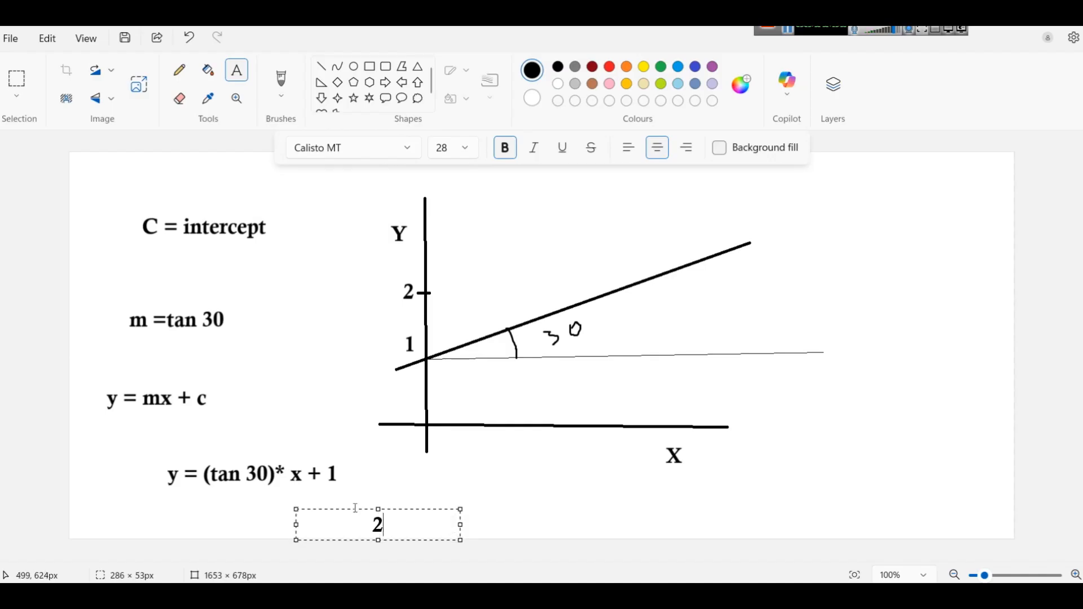
left_click_drag(353, 508, 269, 493)
left_click(242, 423)
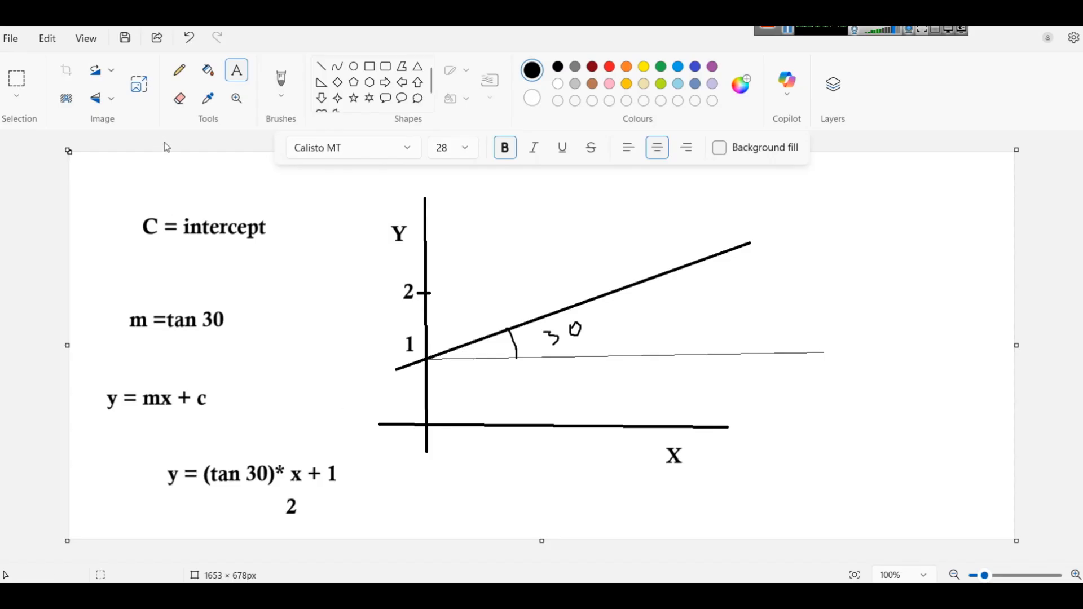
Step: Add the example equation "y = 3 * x + 1" in the empty area beyond the sloped line's upper end
left_click(181, 101)
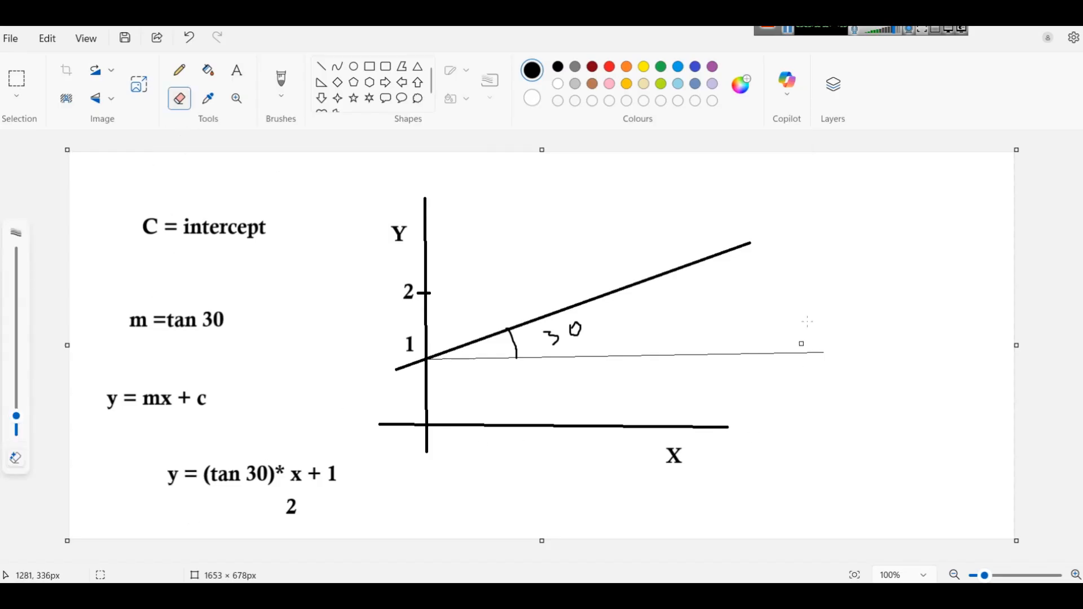
left_click(237, 70)
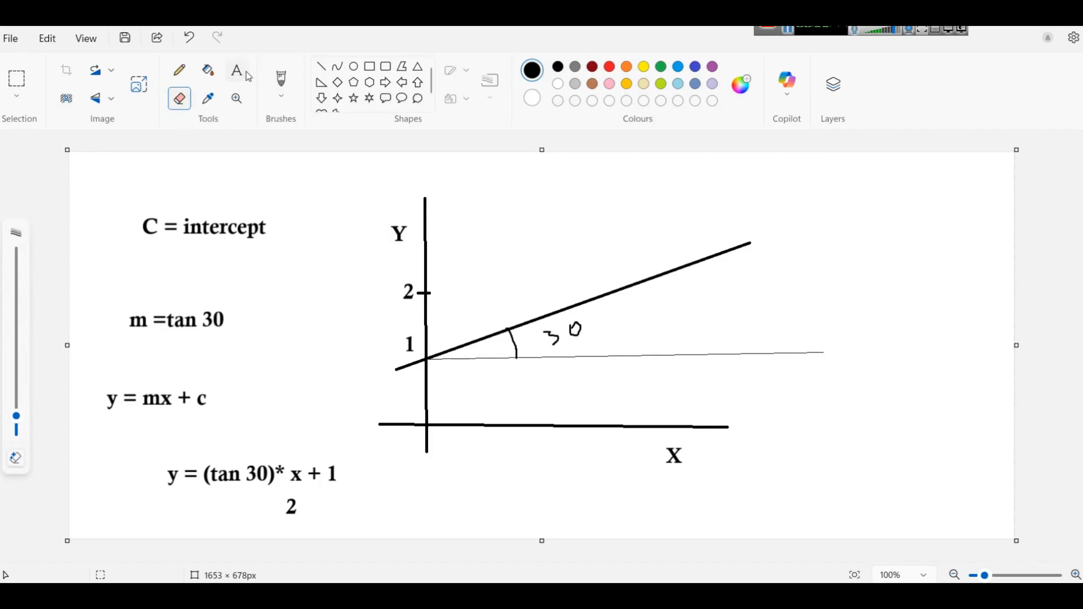
left_click(787, 207)
type("y = 3 * x + 1")
left_click(831, 281)
Step: Add the text "x = 5" below the "y = 3 * x + 1" equation
left_click(830, 282)
type("x = 5")
key("Return")
left_click(837, 340)
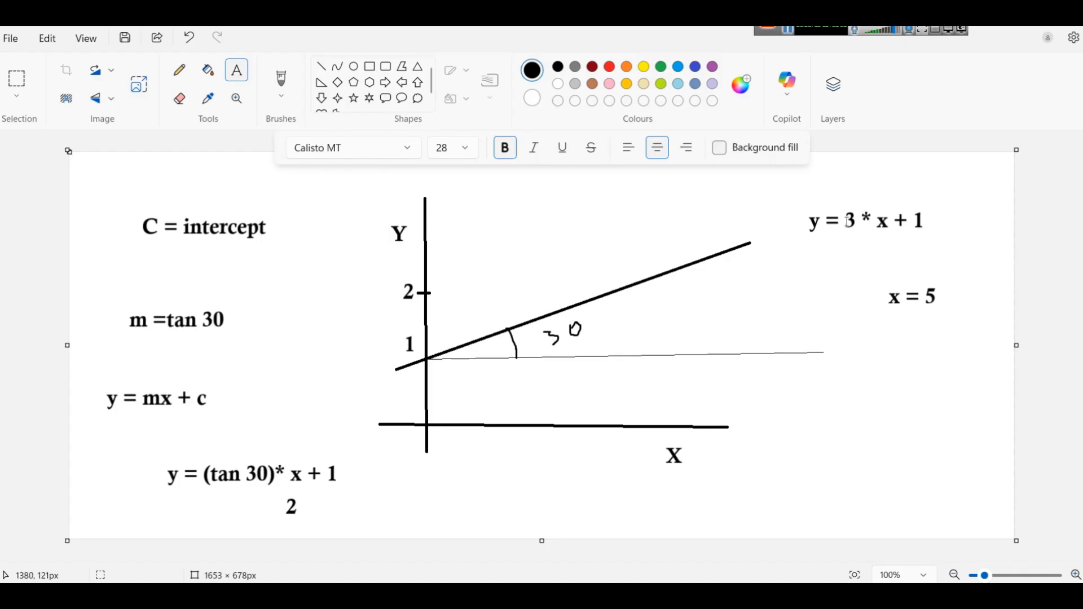
Step: Add the result "y = 16" below the "x = 5" note
left_click(859, 342)
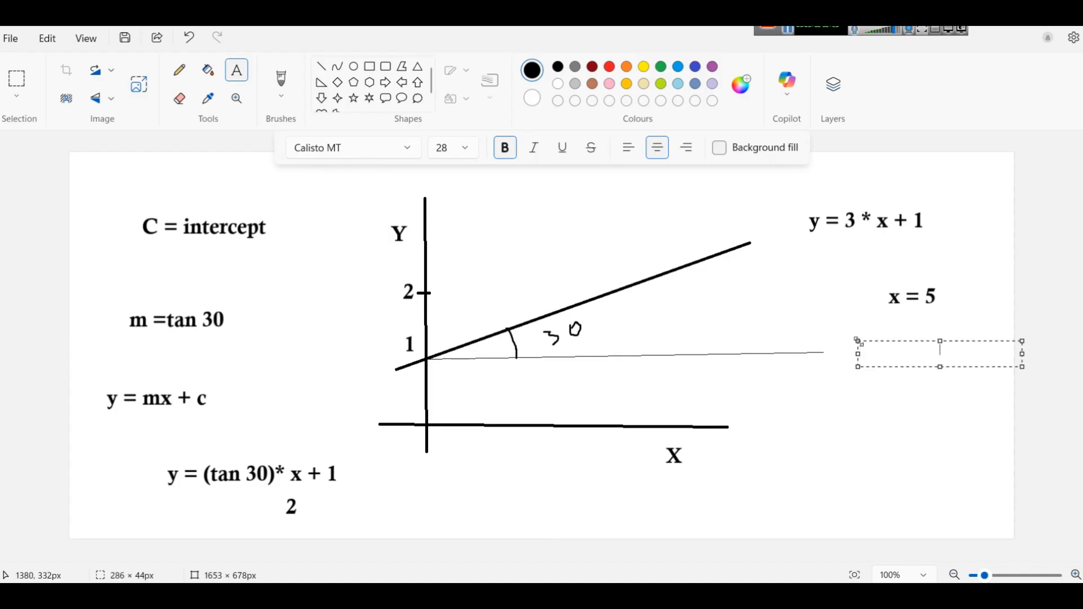
type("y = 16")
left_click(861, 394)
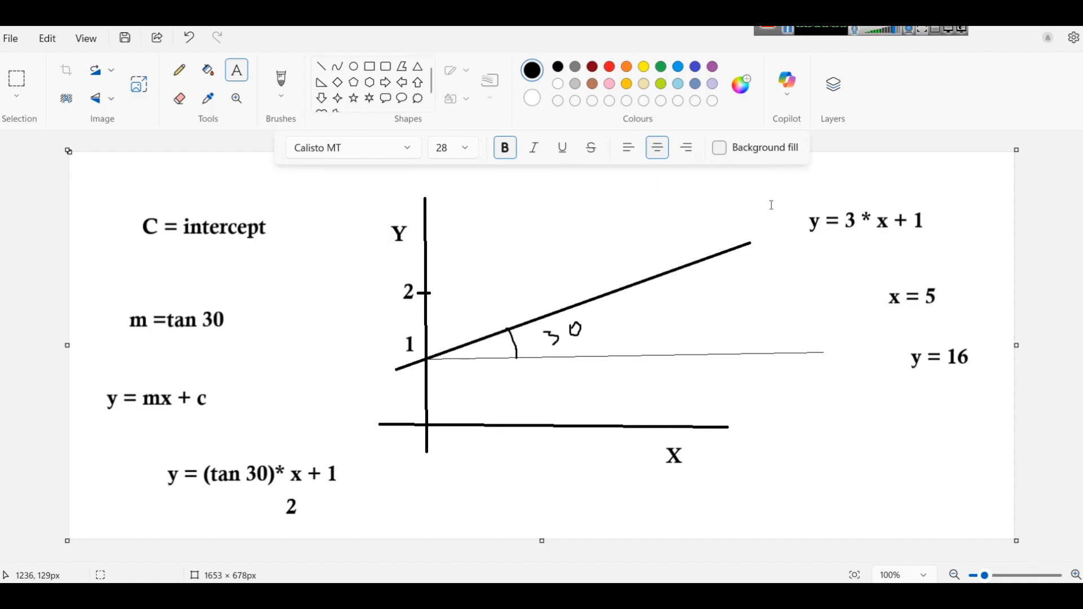
left_click(956, 168)
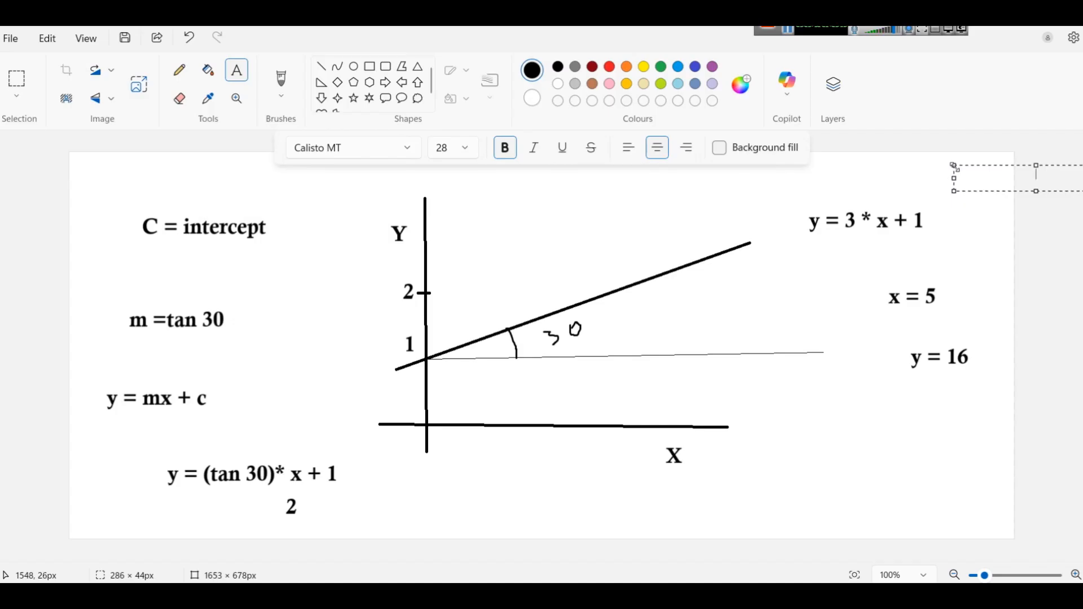
left_click(869, 366)
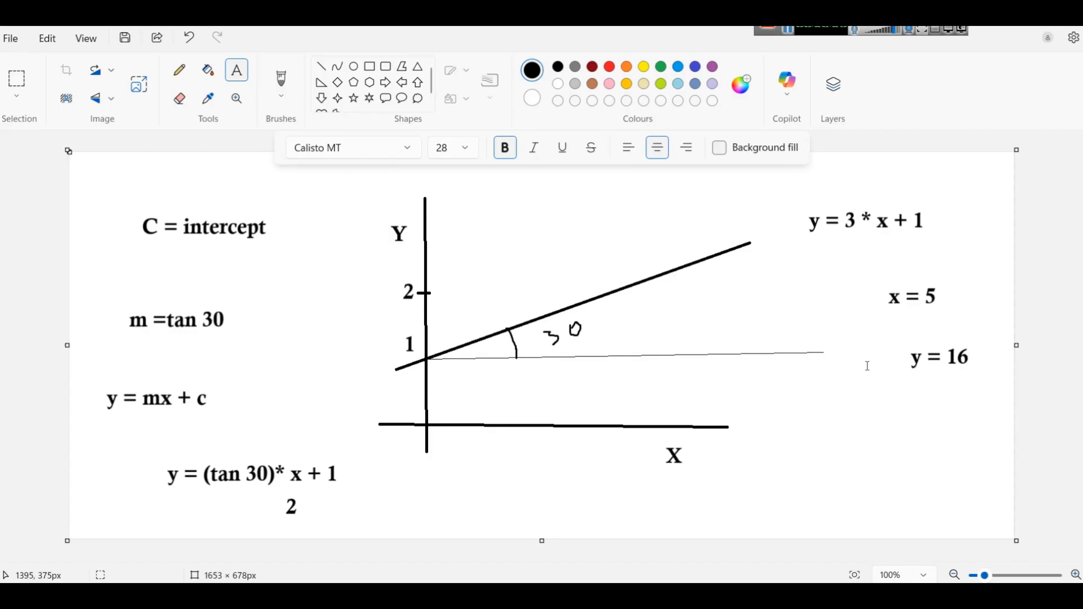
Step: Add the label "time" beneath the X label of the horizontal axis
left_click(577, 496)
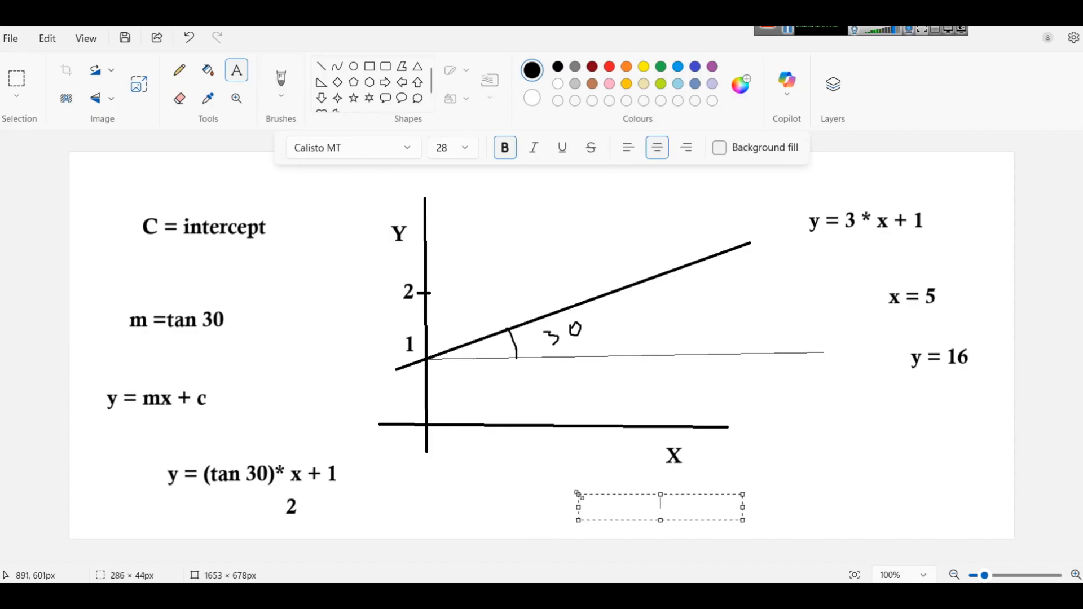
type("time")
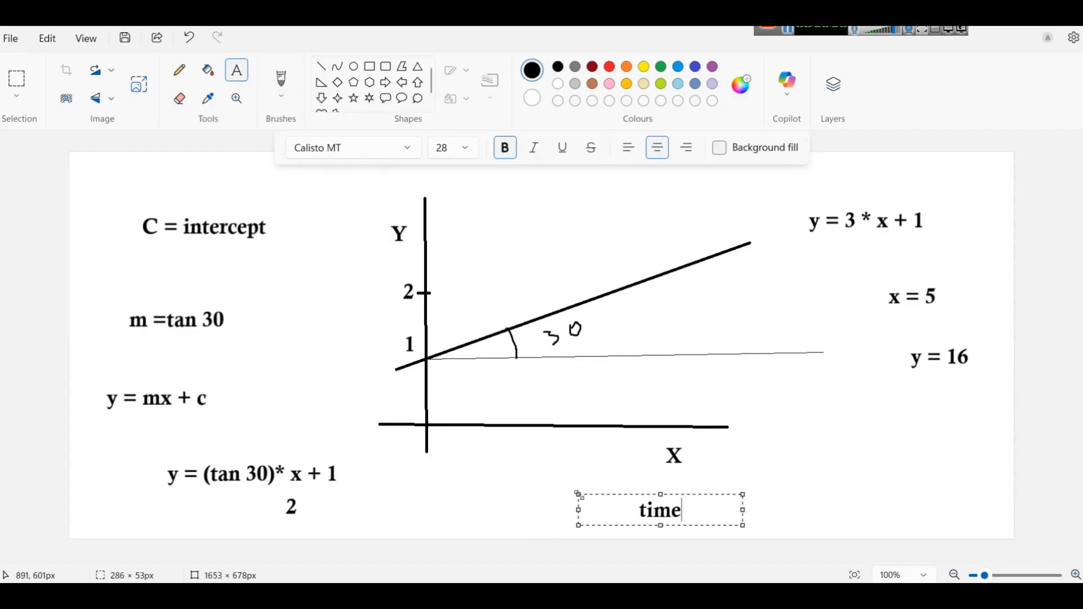
left_click(705, 462)
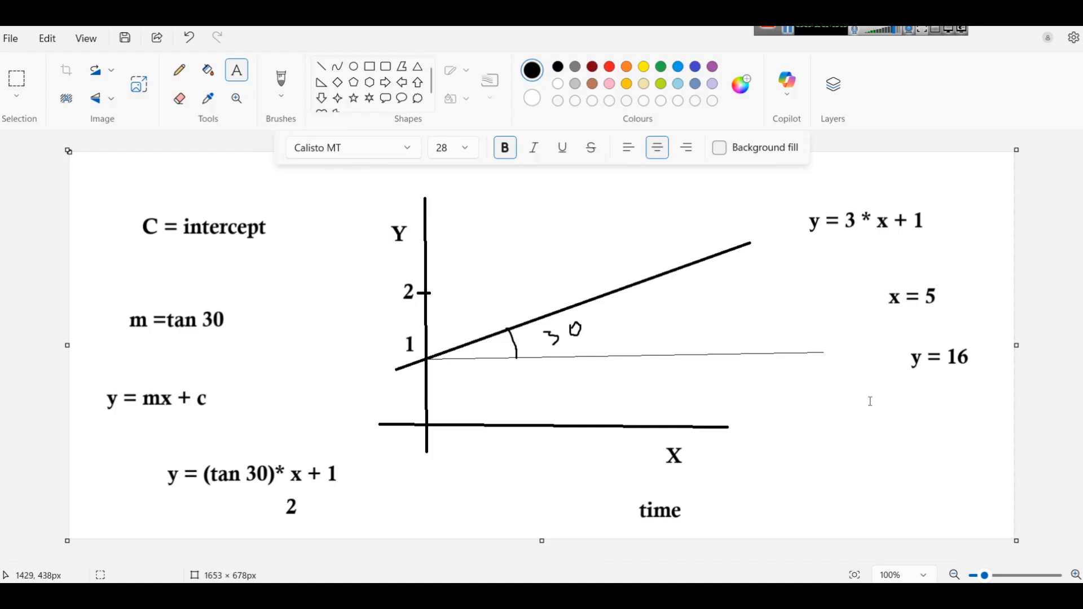
Step: Add the text "Linear Regression" below "y = 16" and widen its box to fit on one line
left_click(775, 409)
type("Lin")
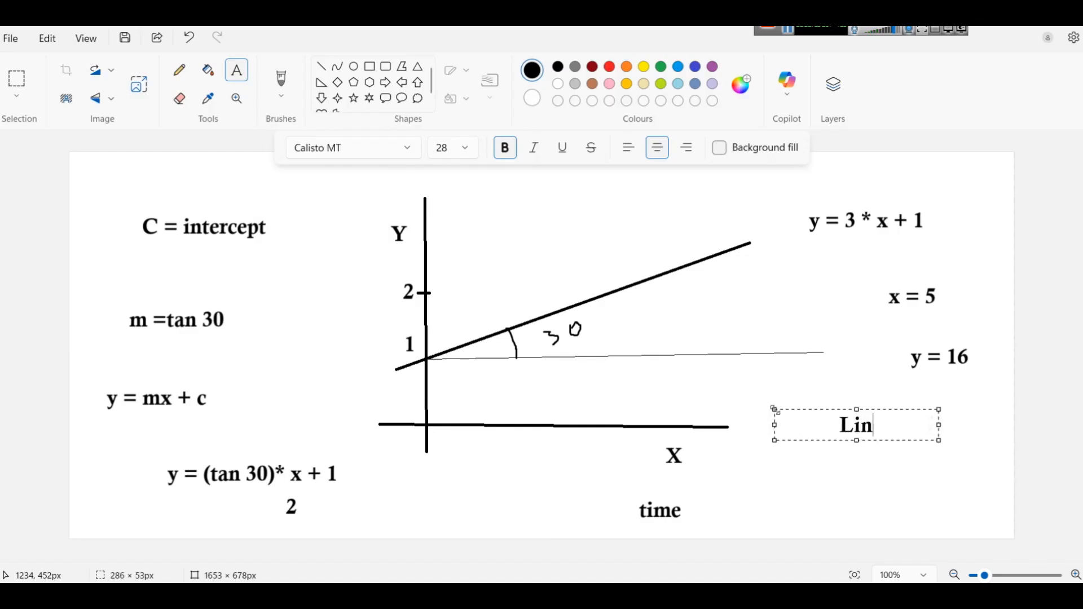
type("ear Regression")
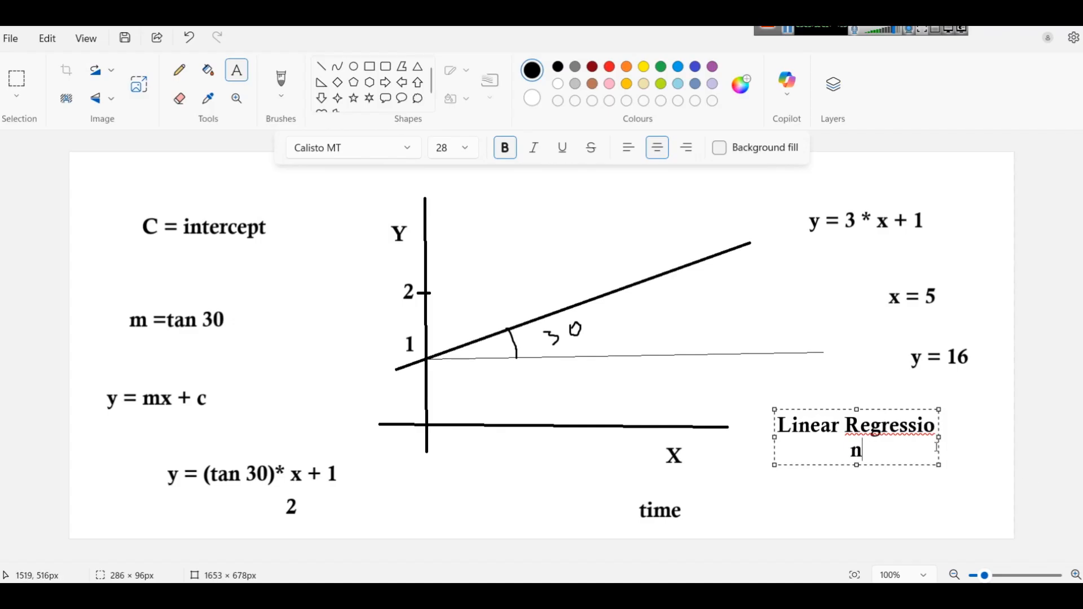
left_click_drag(940, 438, 966, 438)
left_click(934, 481)
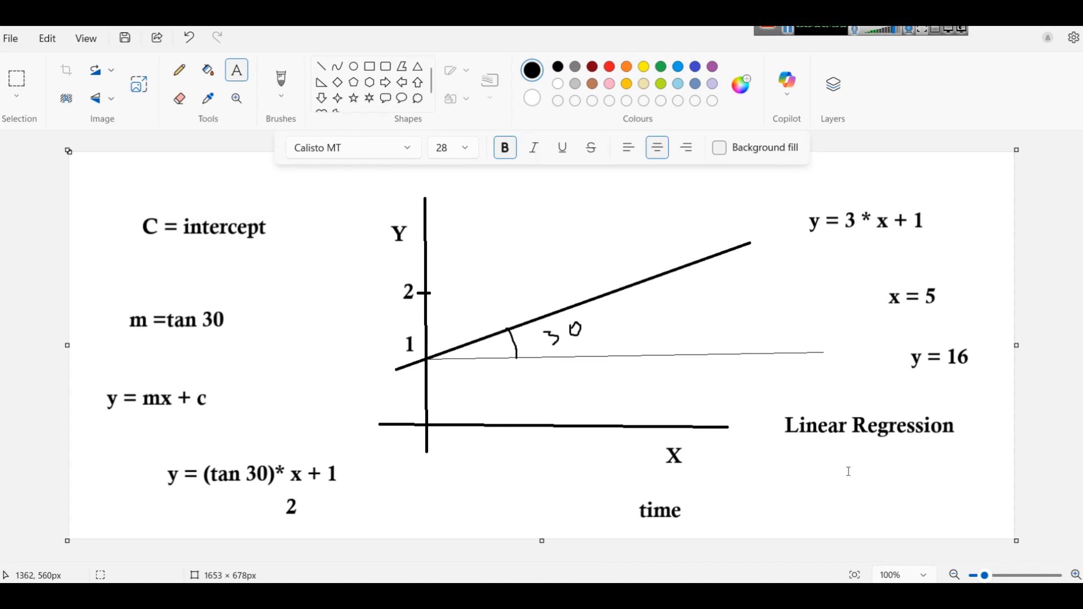
Step: Add the text "Machine Learning" below "Linear Regression" and insert "Supervised" in front of it
left_click(797, 472)
type("Machine Learning")
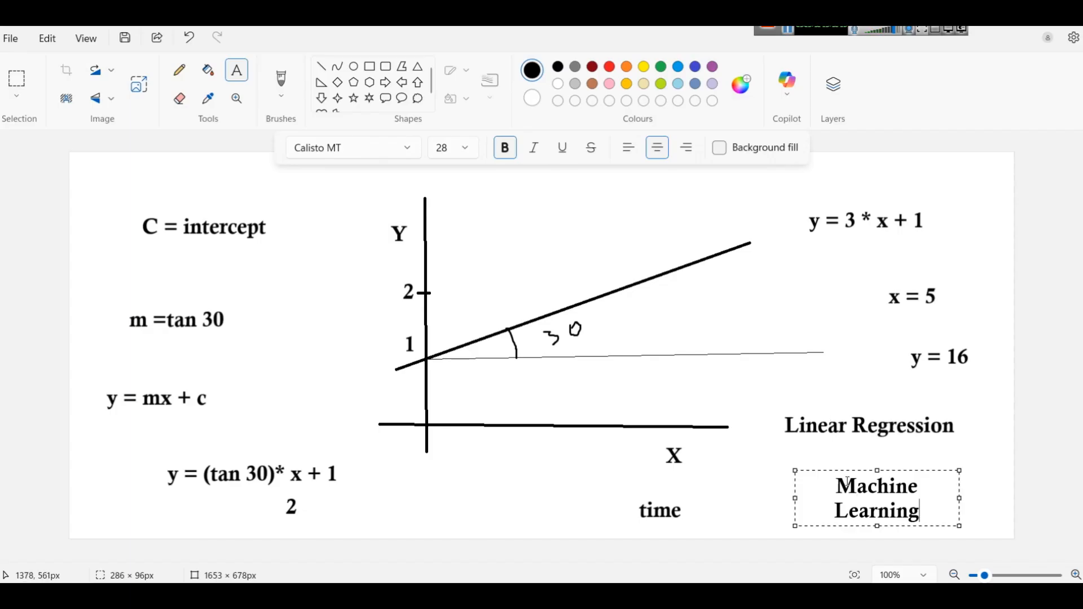
double_click(829, 483)
left_click(824, 489)
type("Supervised")
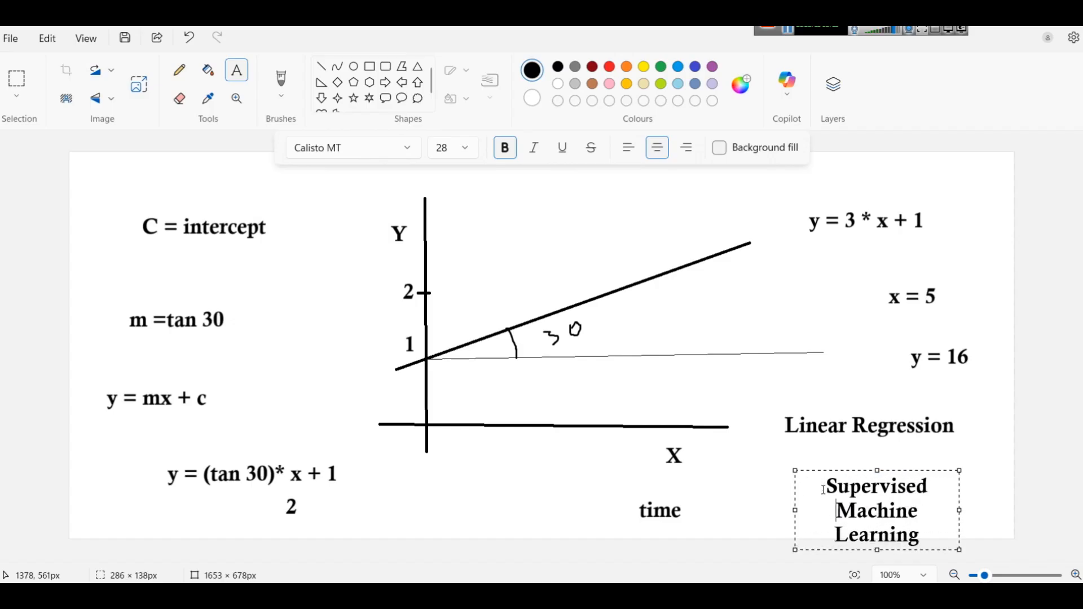
Step: Widen the "Supervised Machine Learning" text box so the text fits on two lines, and commit it
left_click_drag(796, 510, 744, 511)
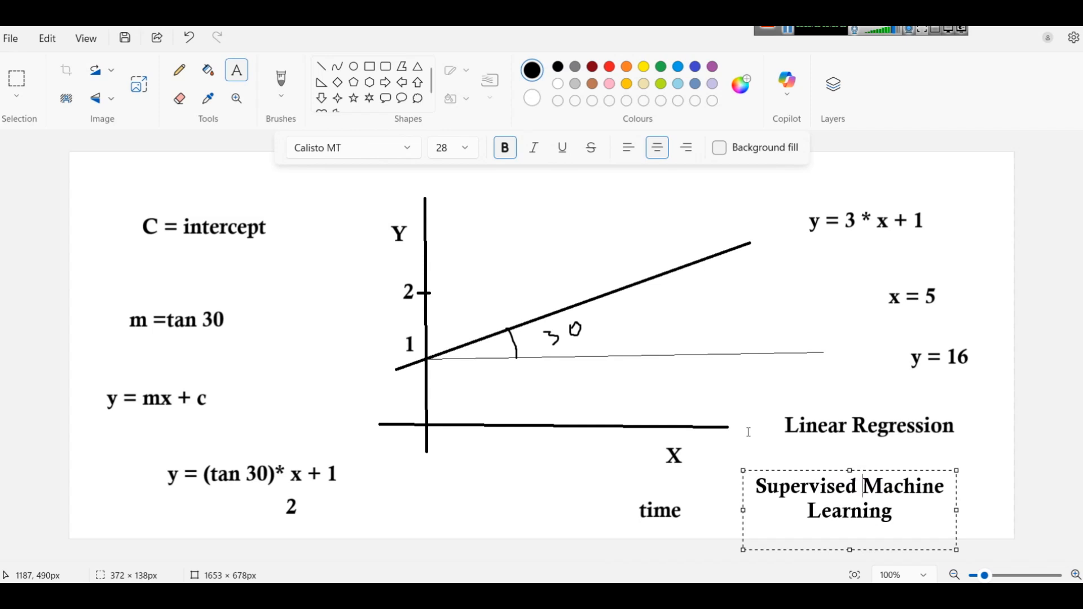
left_click(790, 443)
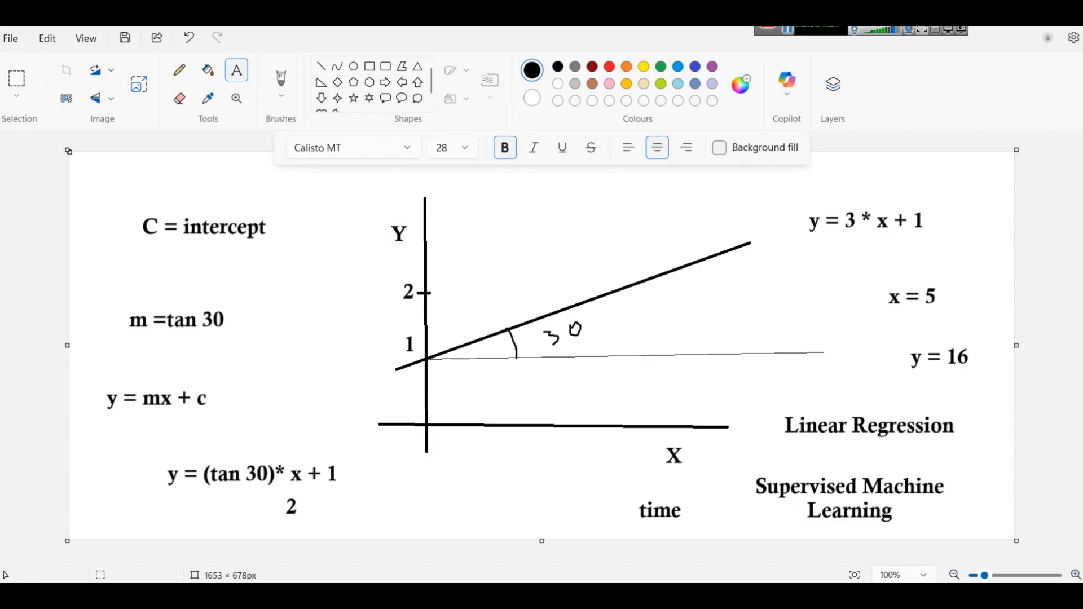
Step: Switch to Power BI to look at the mainroad column of the Housing table, and return to the Paint drawing
left_click(564, 596)
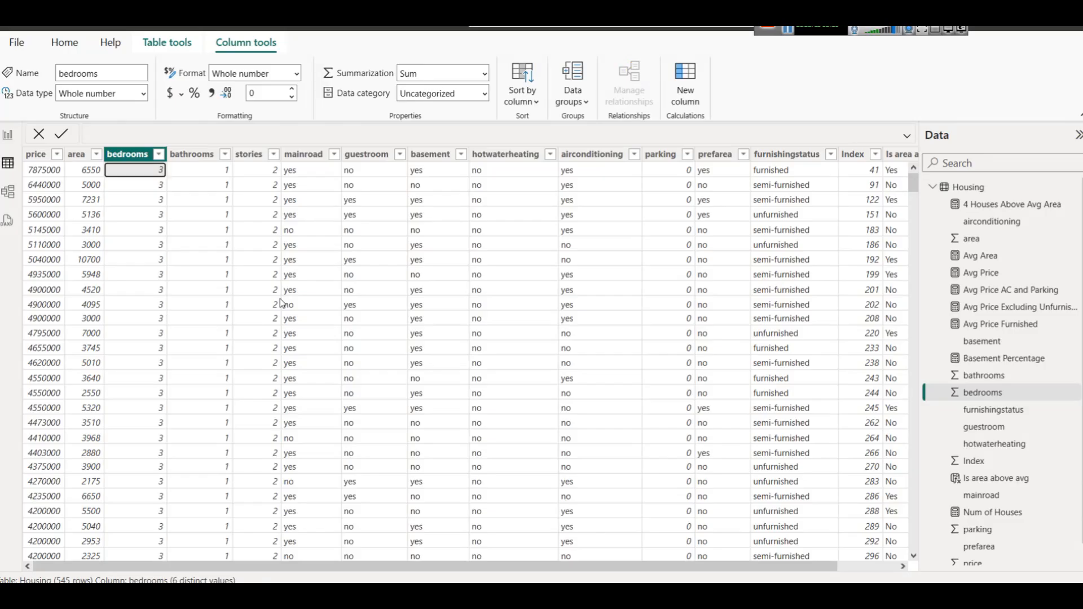
left_click(330, 303)
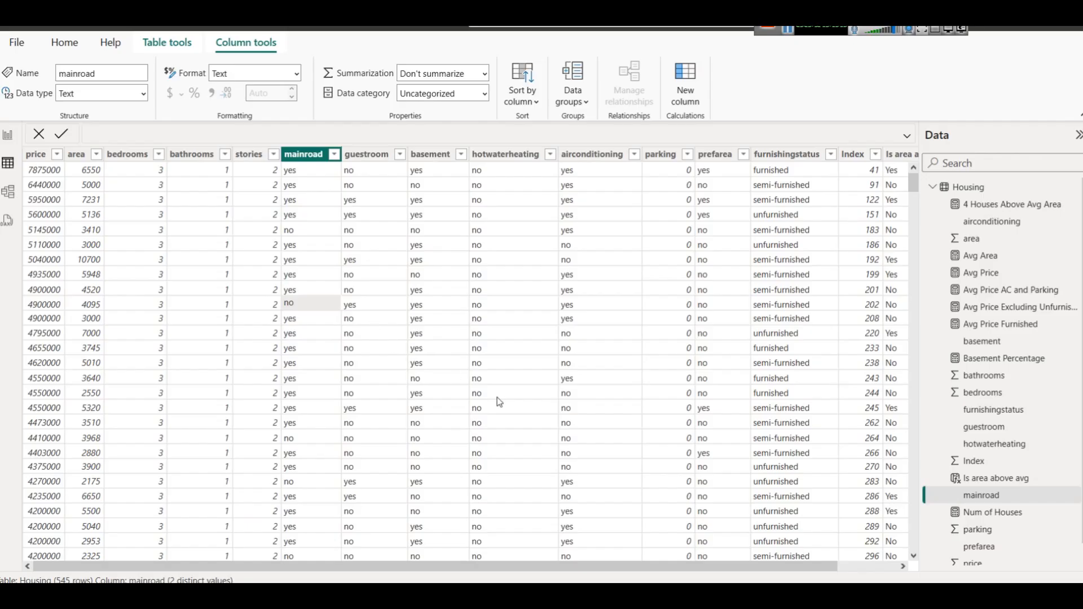
left_click(587, 597)
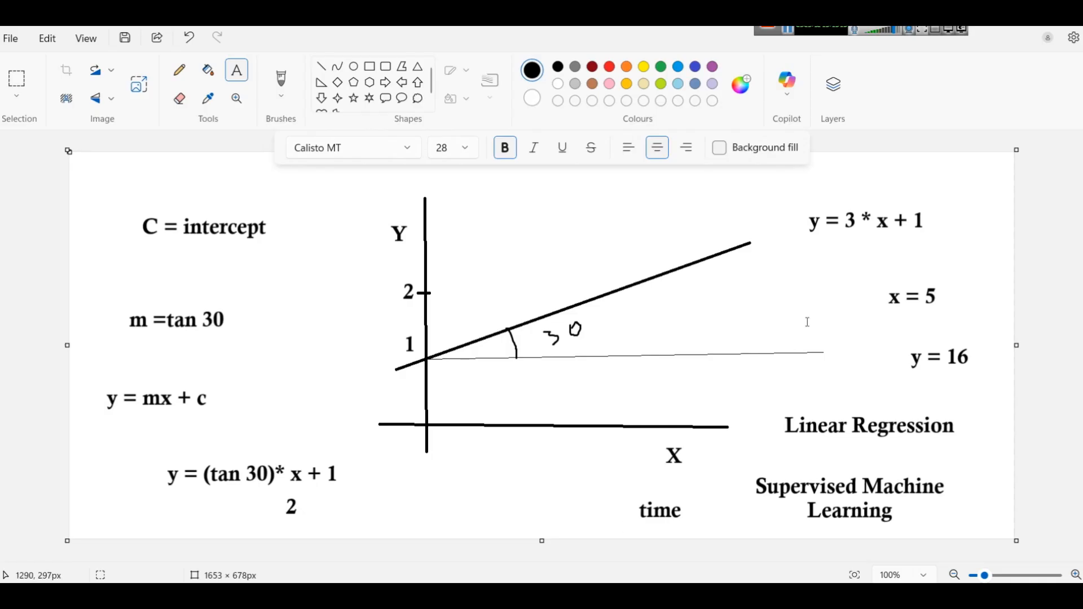
Step: Extend the canvas height to 754 px and start a wide text box with "y =" beneath the tan 30 equation
left_click_drag(541, 542, 537, 559)
left_click(437, 512)
left_click(155, 499)
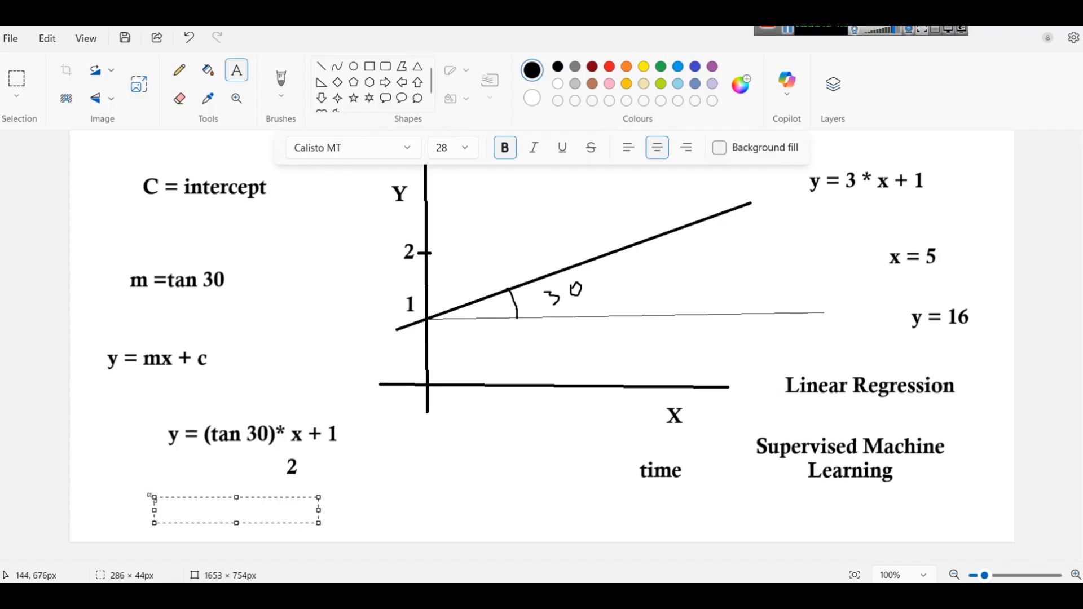
type("y =")
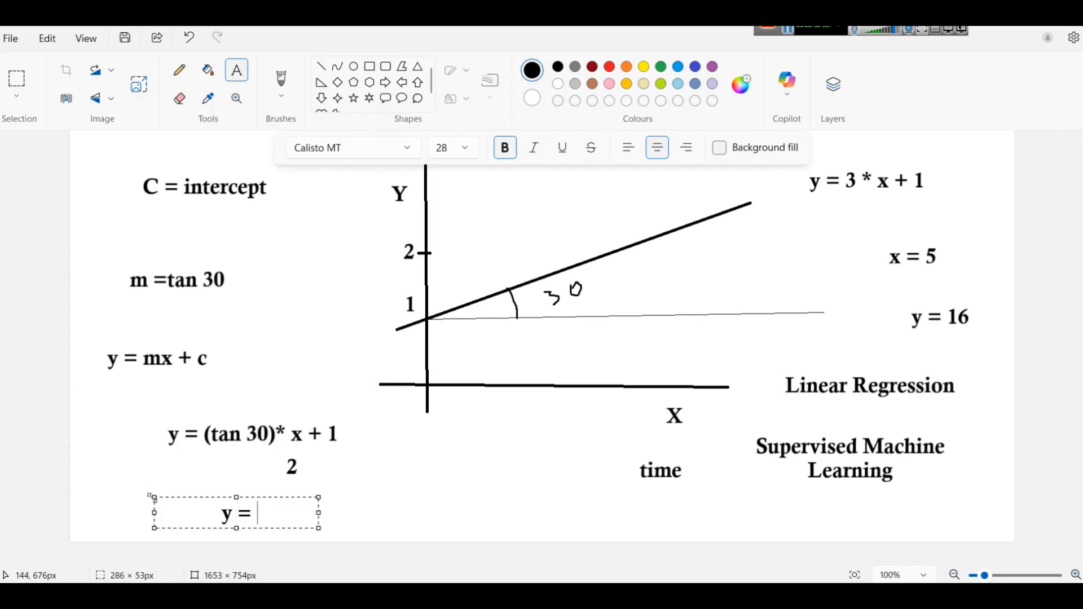
left_click_drag(322, 512, 640, 512)
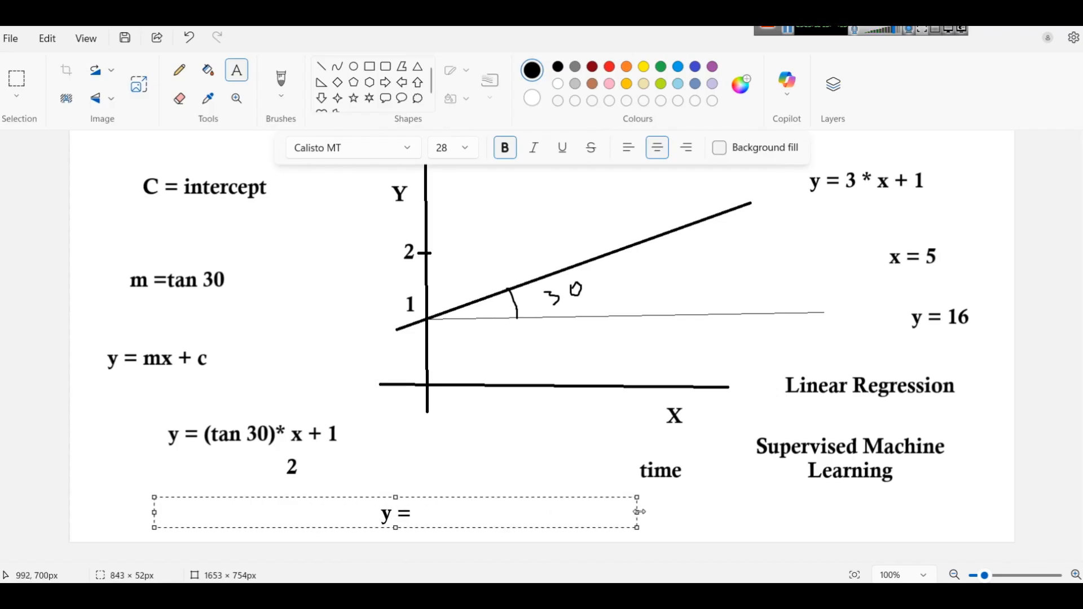
Step: Complete the equation as "y = m1x1 + m2x2 + m3x3" followed by a row of dashes, and commit the text
type("m1x")
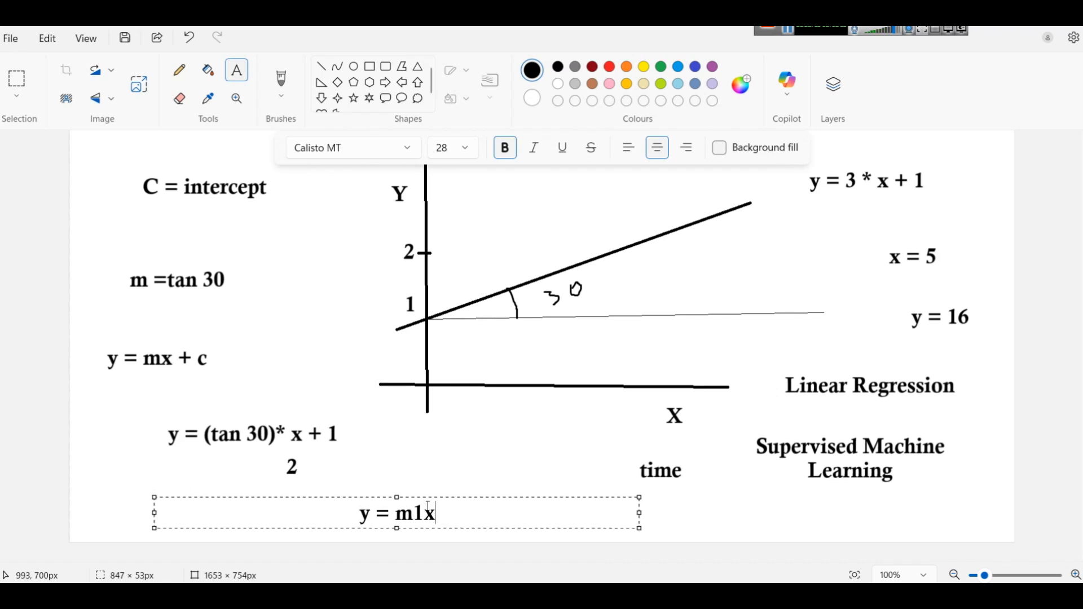
type("1 + m2")
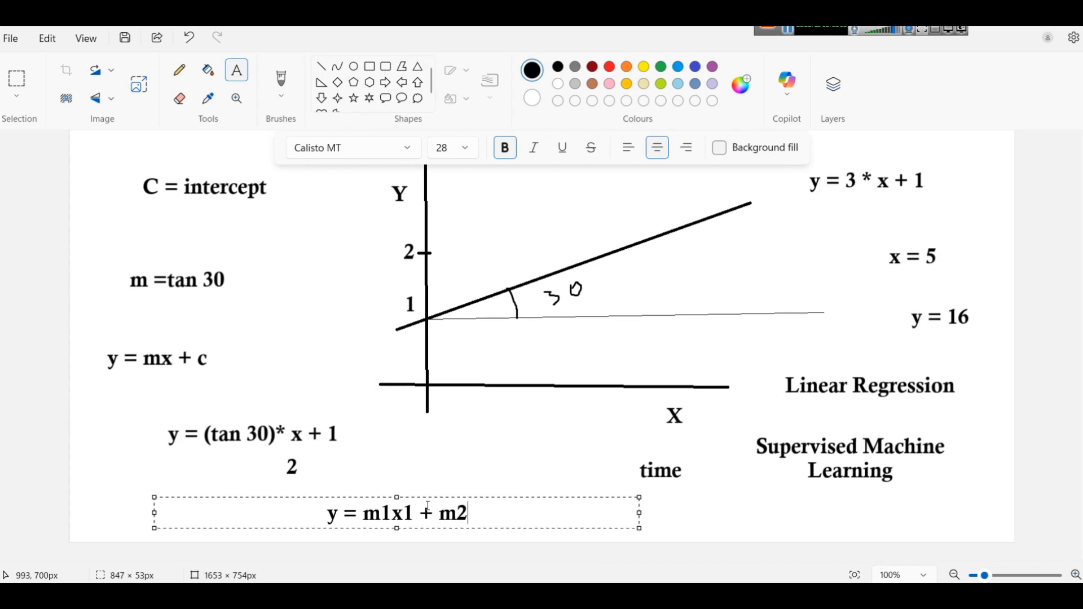
type("x2 + m")
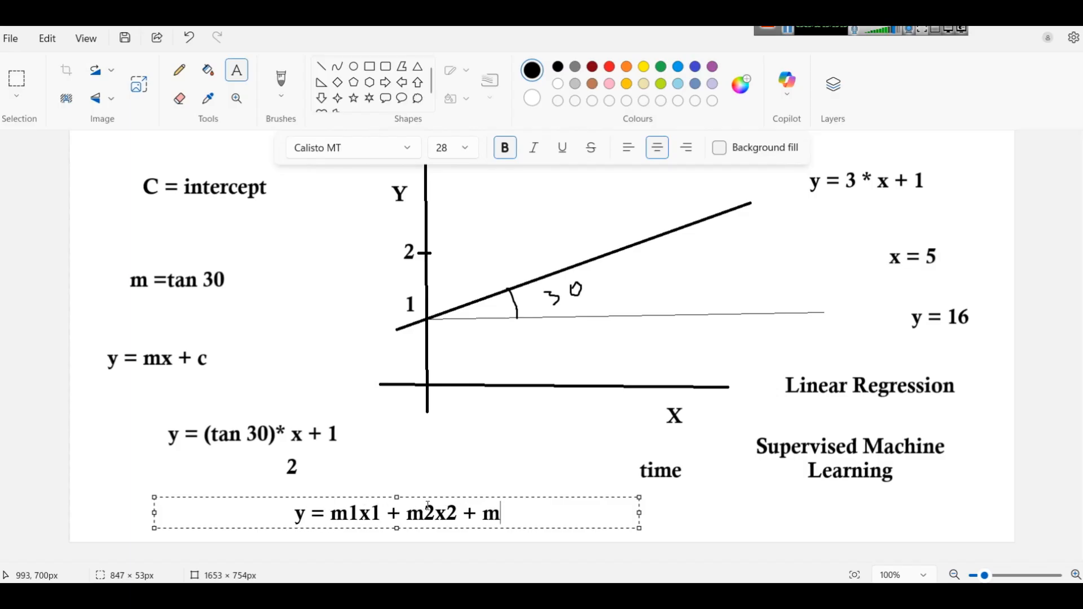
type("3x4")
key("BackSpace")
type("3 ")
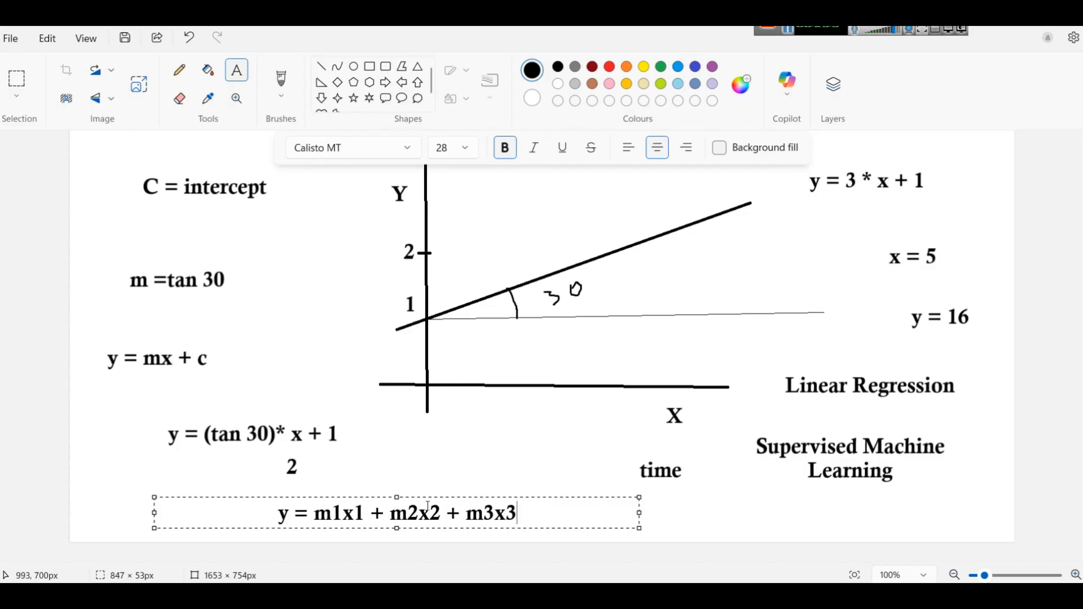
type("----------------")
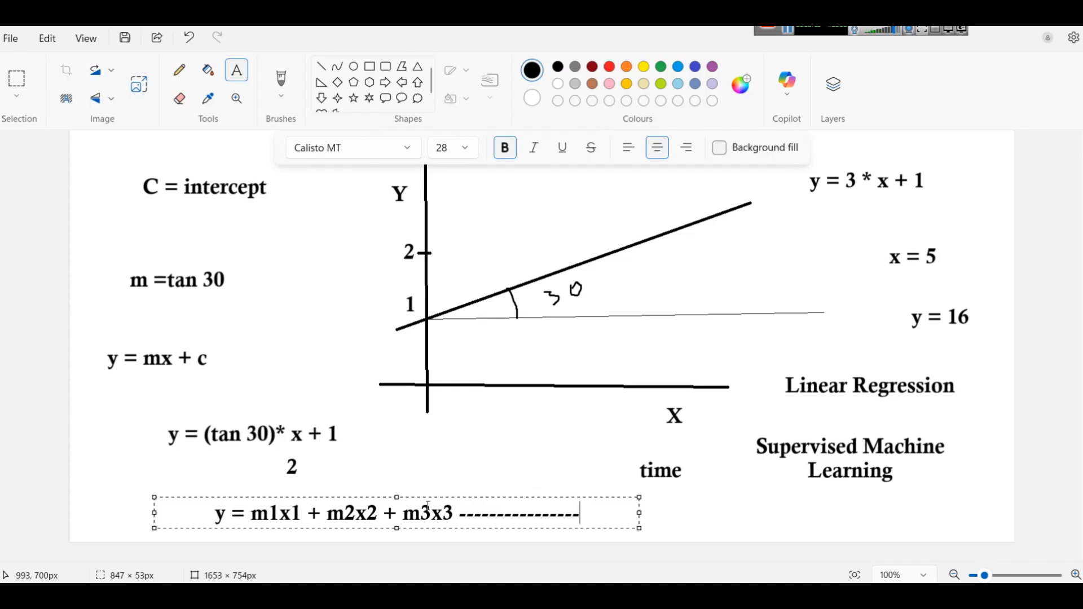
left_click(486, 439)
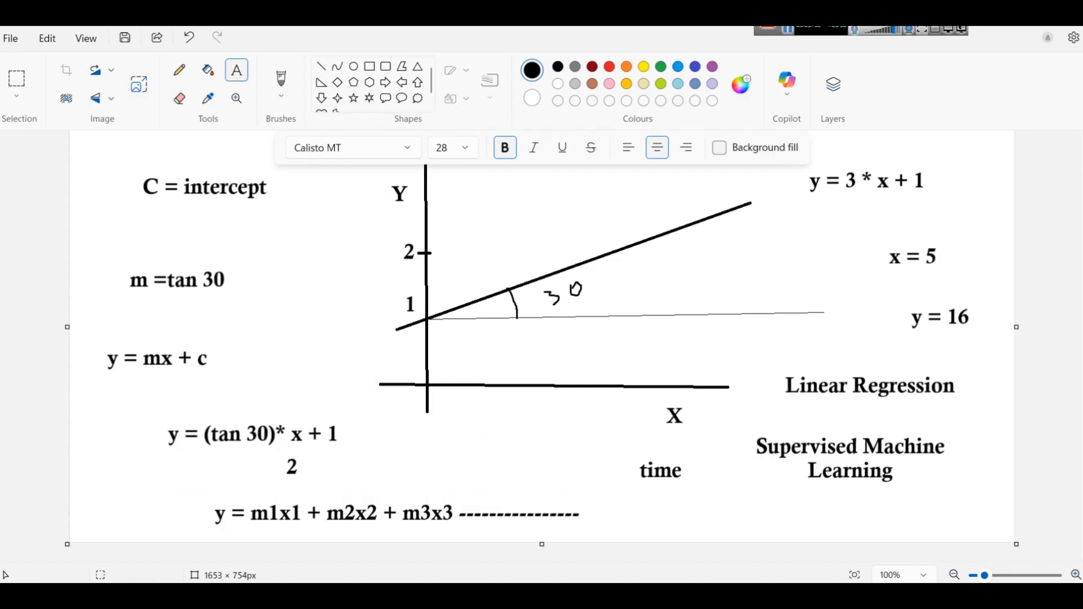
Step: Switch to Power BI and examine the area, bathrooms and stories columns of the Housing table as input features
left_click(493, 594)
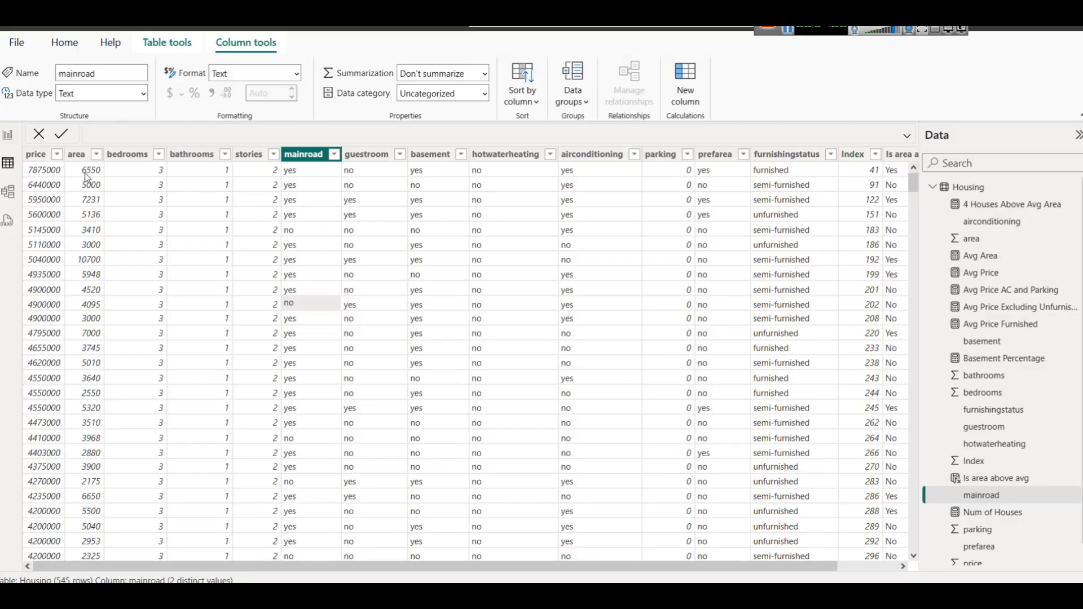
left_click(86, 164)
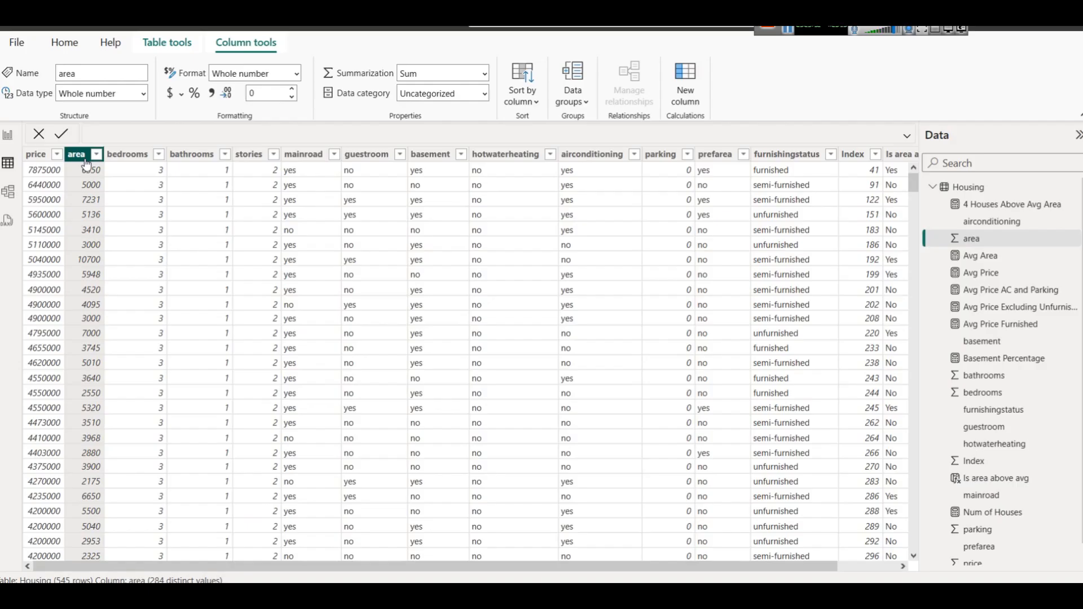
left_click(180, 158)
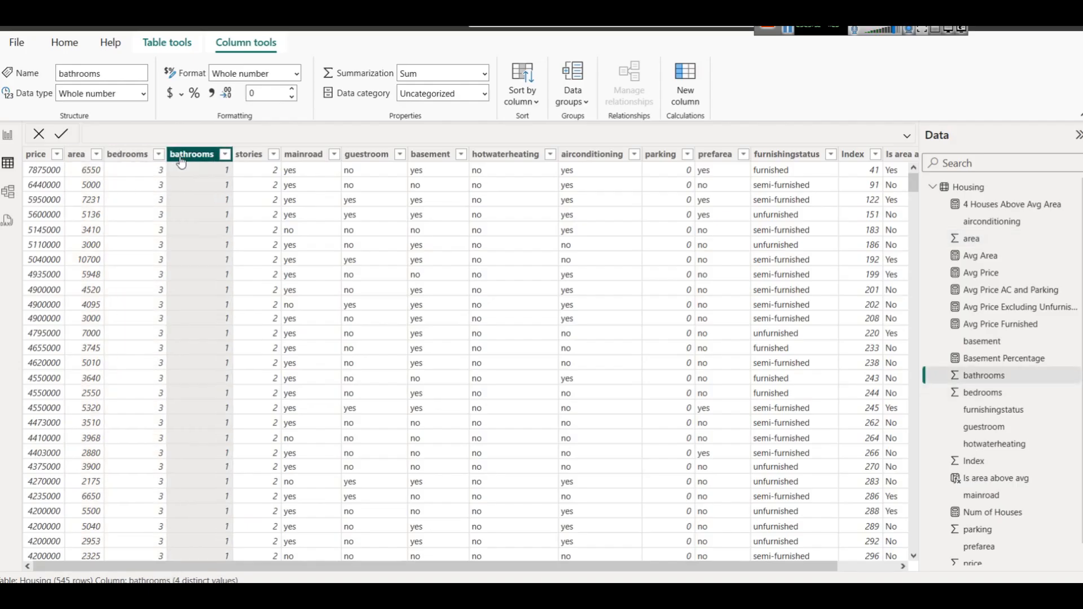
left_click(239, 159)
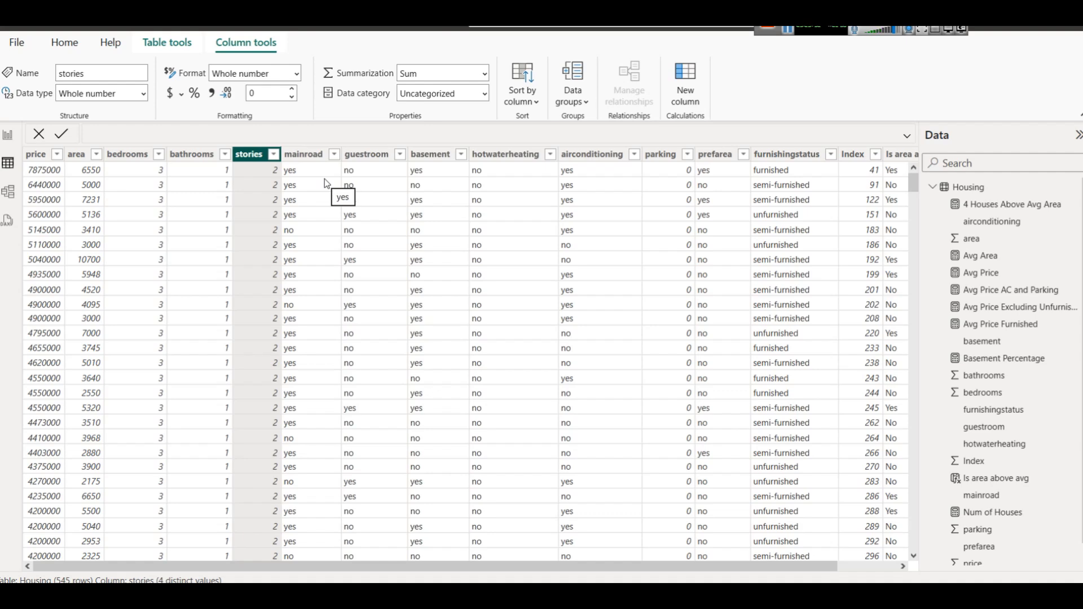
Step: Open the report, view the House Area and Price scatter chart enlarged with its trend line, and return to the dashboard
left_click(8, 135)
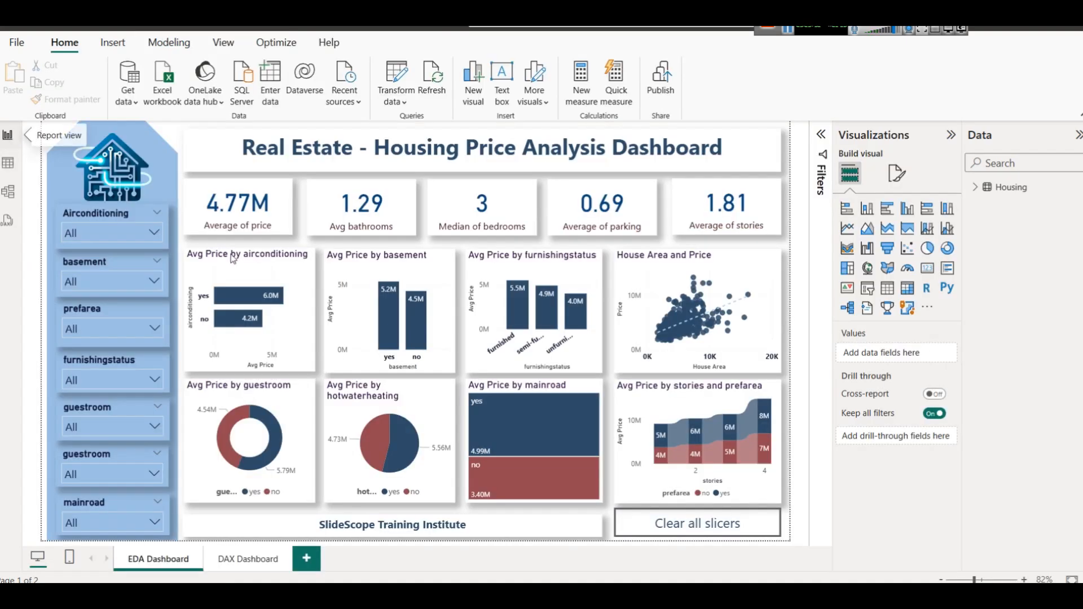
left_click(753, 241)
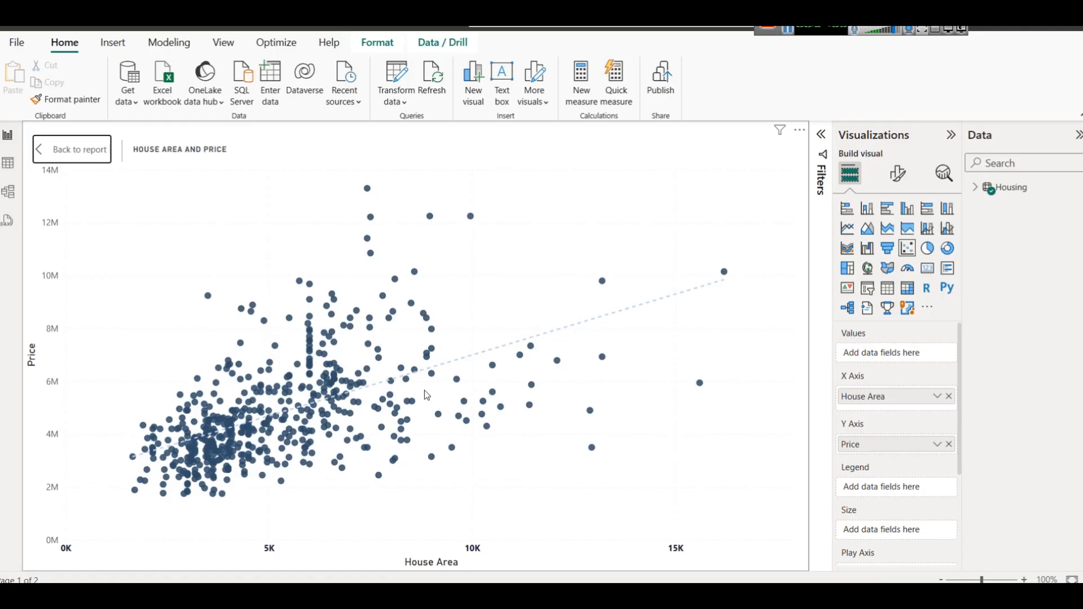
left_click(80, 160)
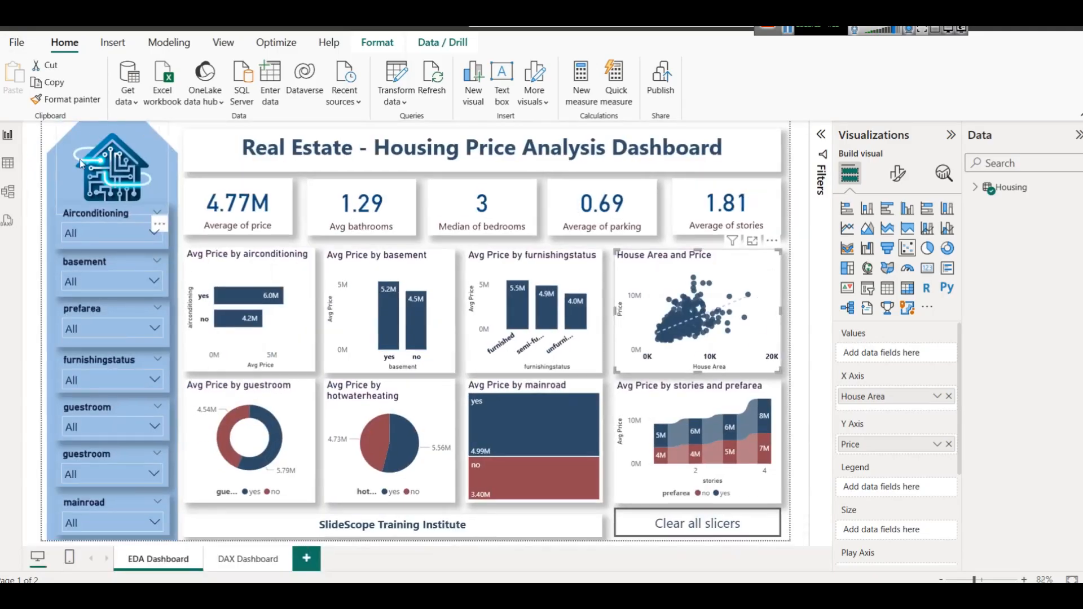
Step: Filter the dashboard by furnished, unfurnished and semi-furnished houses in turn to compare average prices, and clear the furnishingstatus filter
left_click(108, 377)
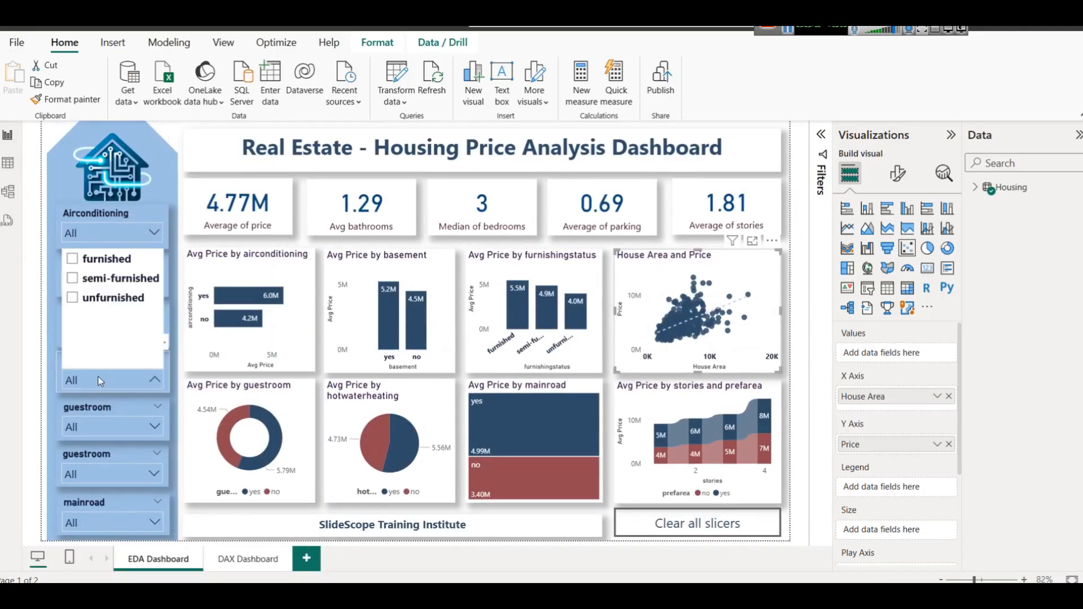
left_click(78, 262)
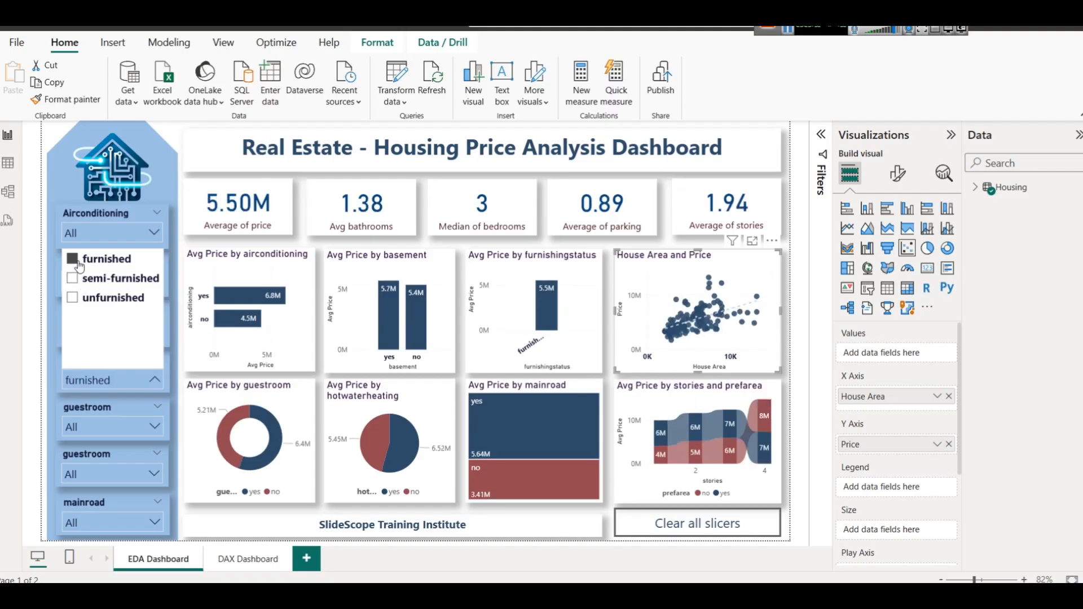
left_click(93, 305)
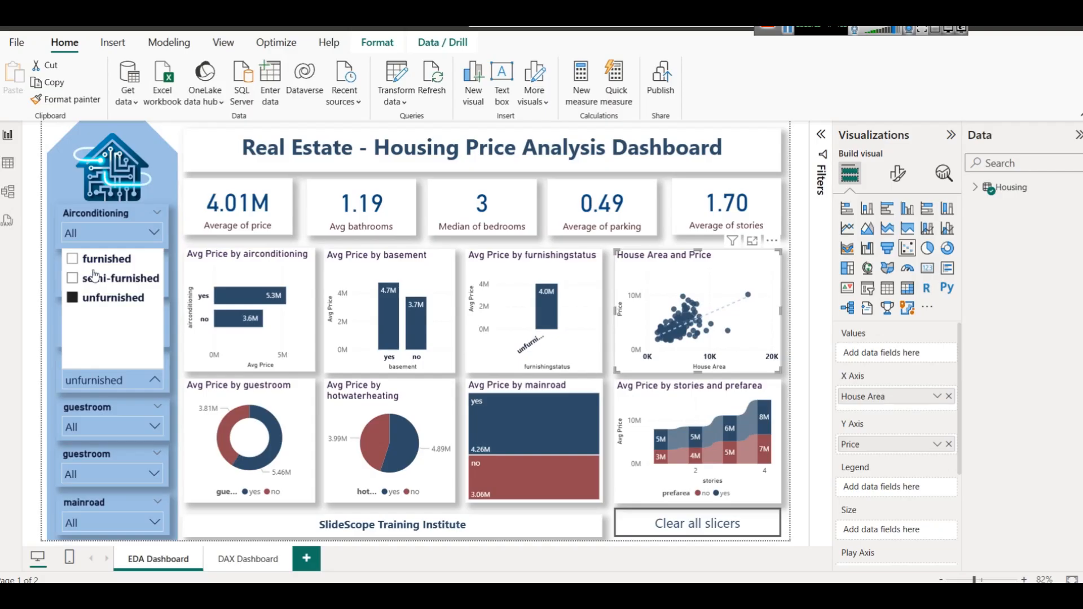
left_click(94, 277)
left_click(94, 276)
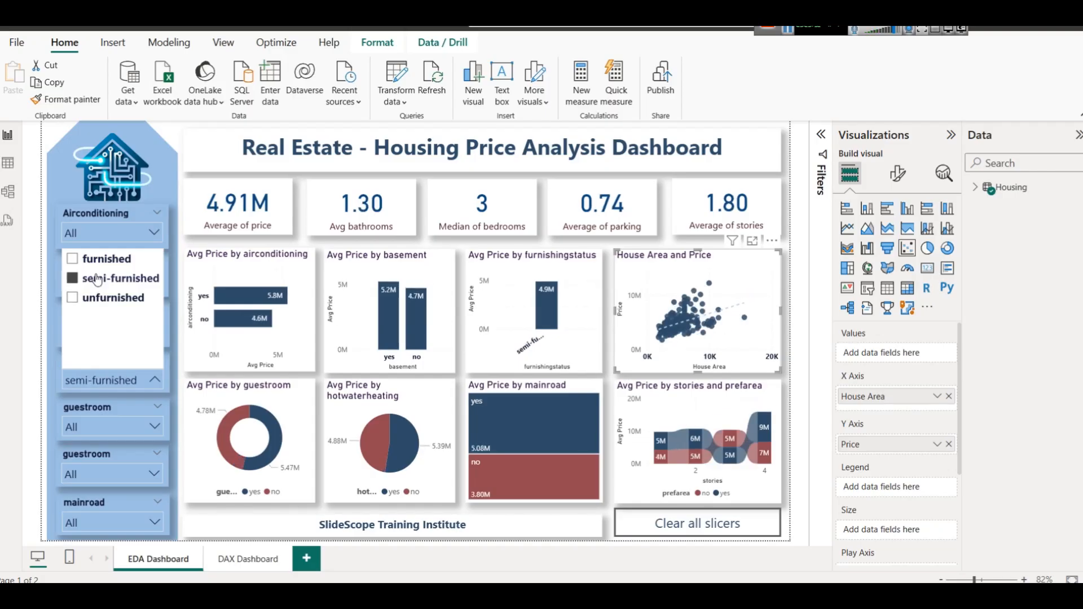
left_click(795, 243)
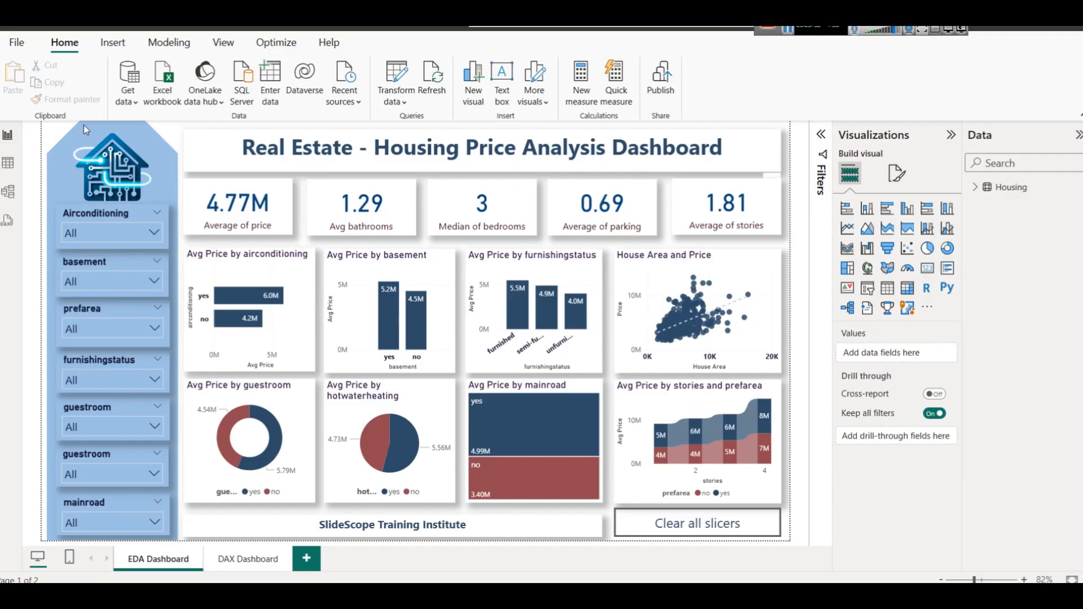
Step: Go back to the Housing table data and select the price column
left_click(8, 163)
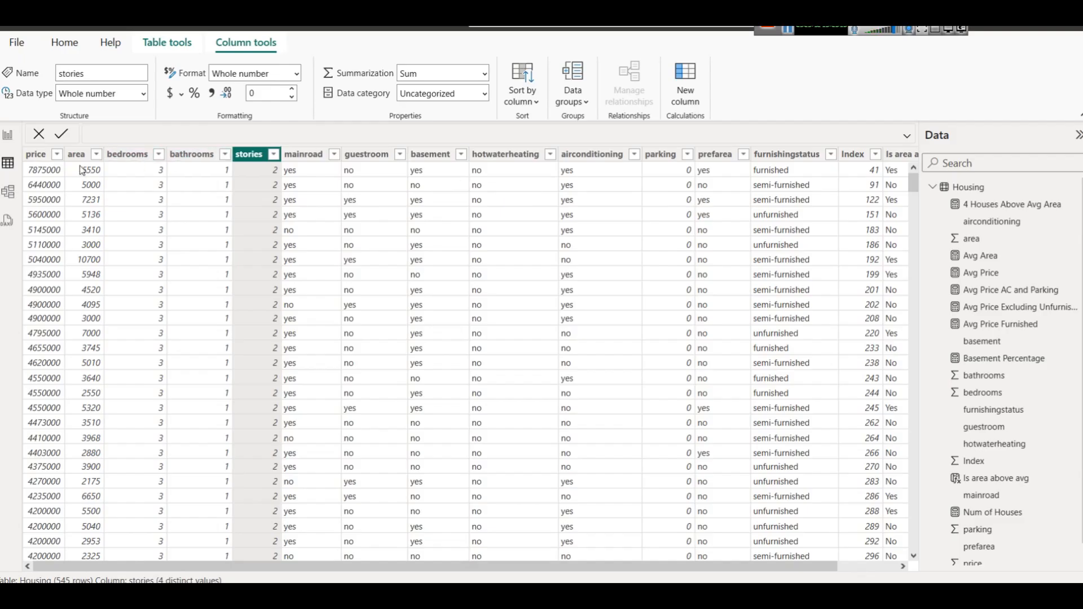
left_click(46, 158)
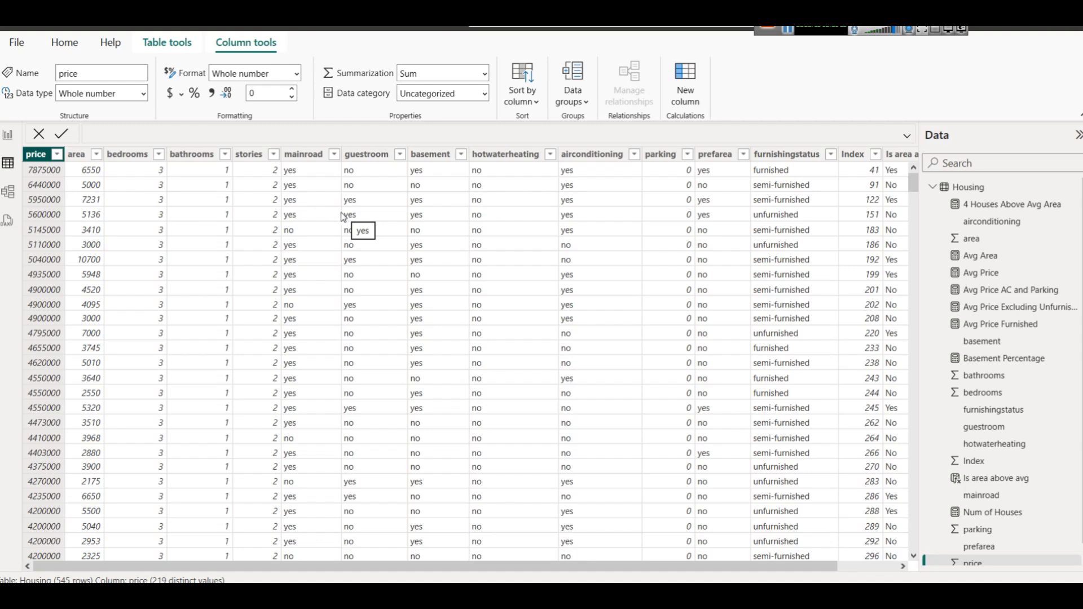
Step: Filter the report dashboard by guestroom yes and no in turn to compare average prices, and clear the guestroom filter
left_click(7, 135)
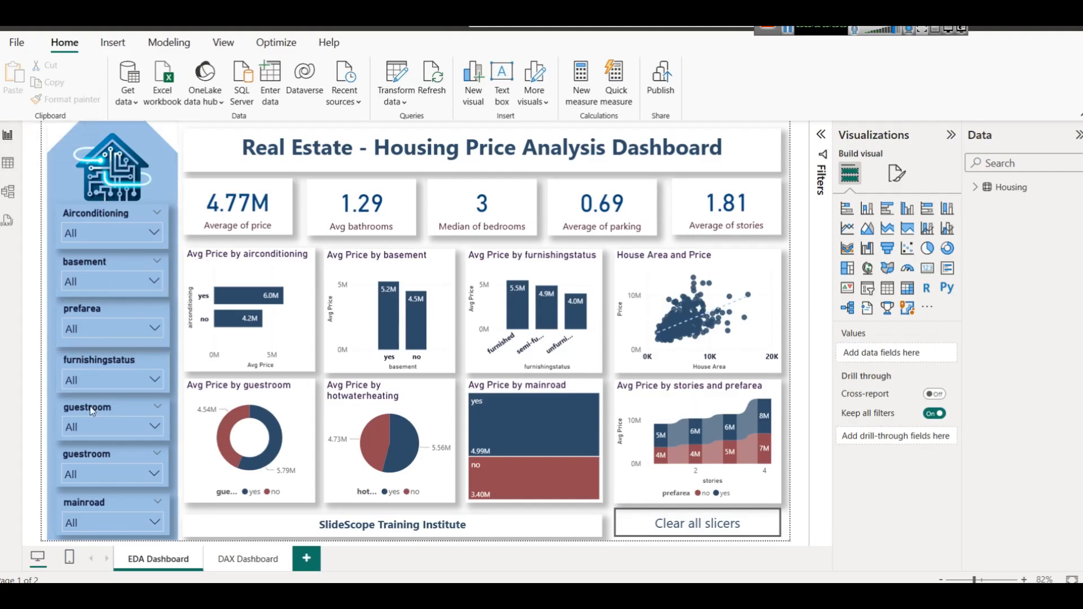
left_click(84, 428)
left_click(76, 328)
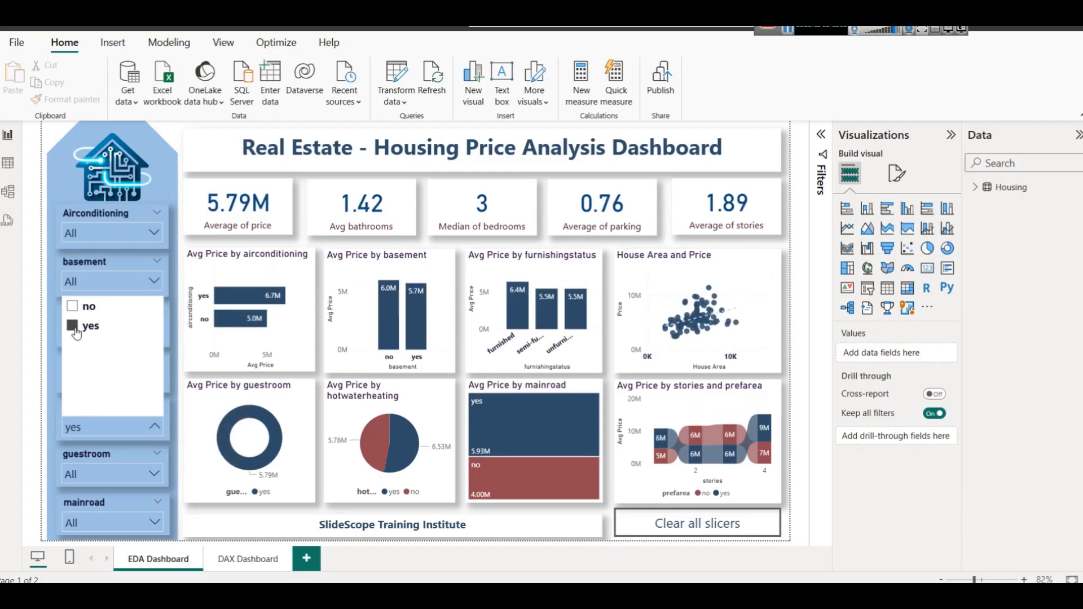
left_click(85, 307)
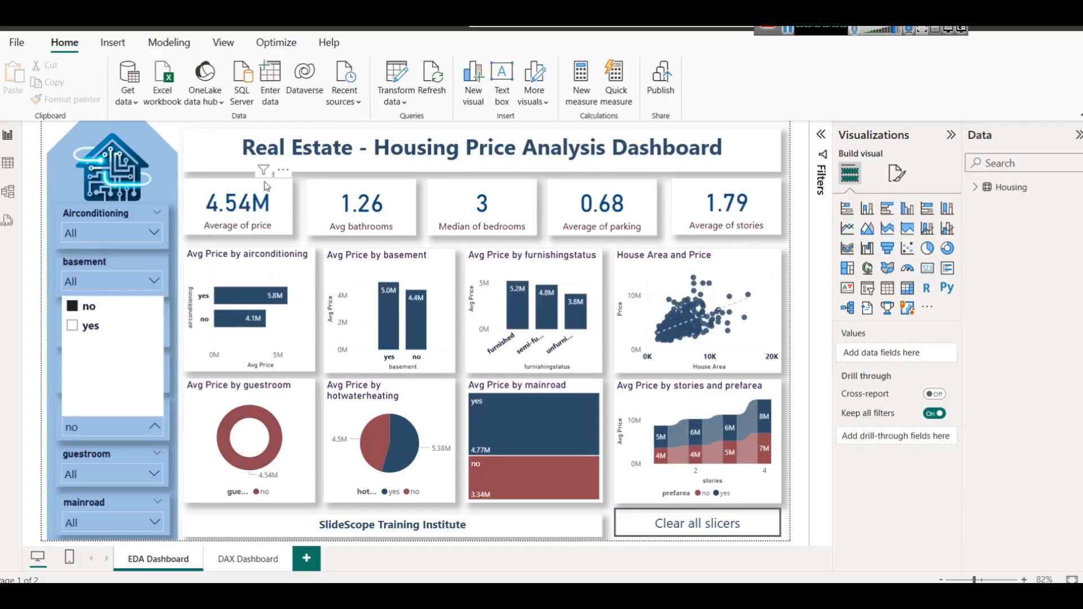
left_click(45, 364)
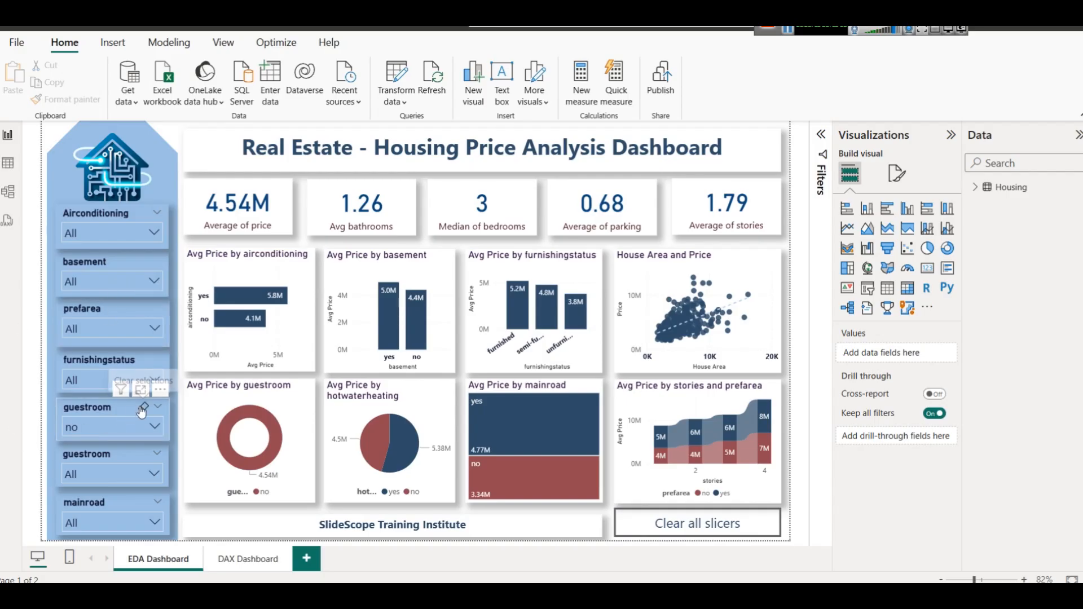
left_click(140, 408)
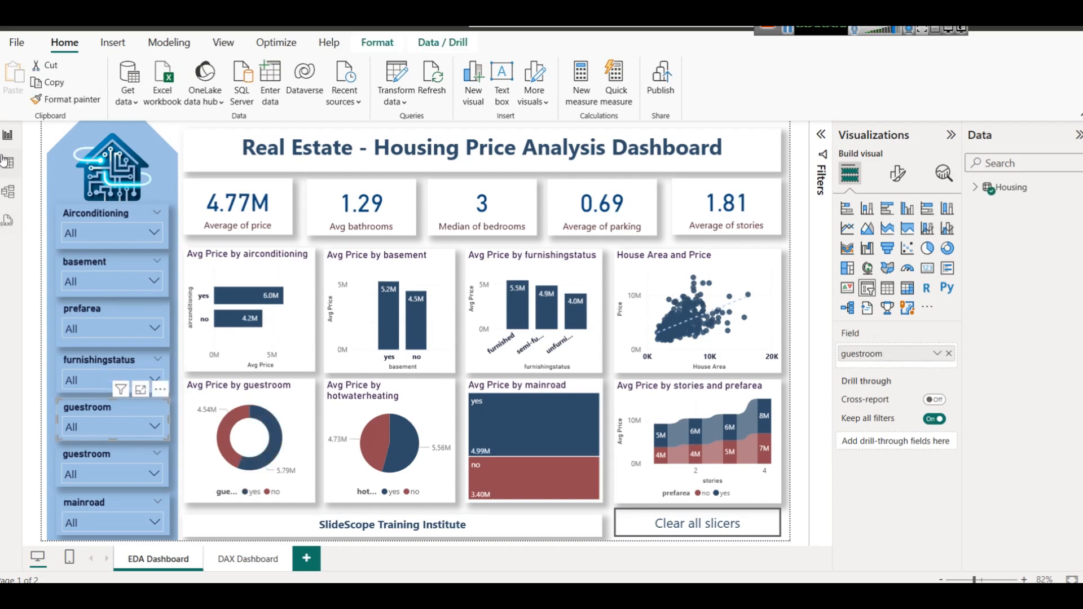
Step: Return to the Housing table data and bring up the Notepad notes containing the straight line equation
left_click(7, 163)
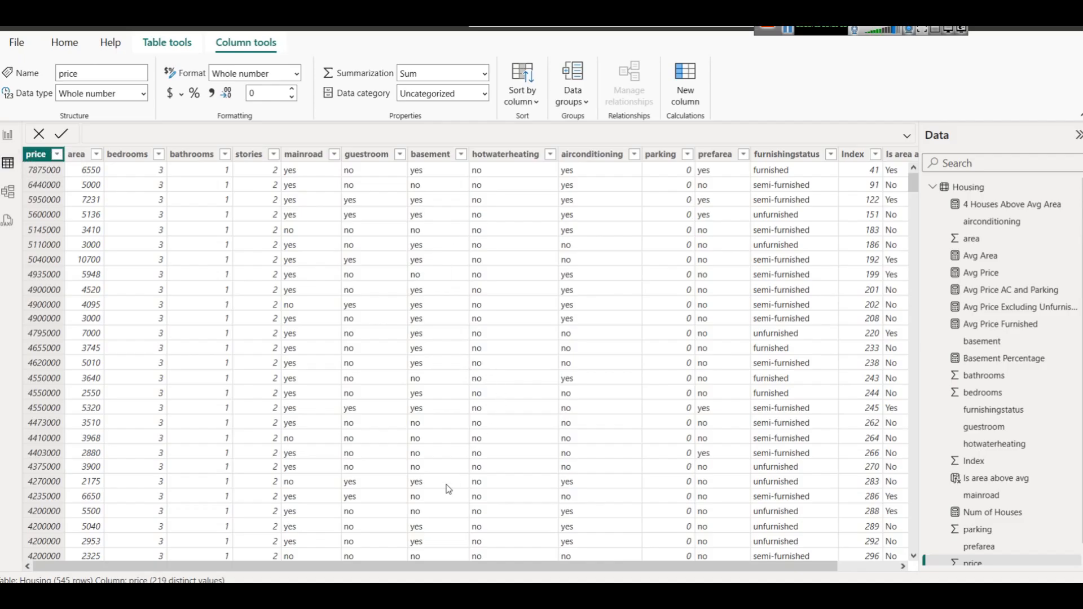
left_click(569, 537)
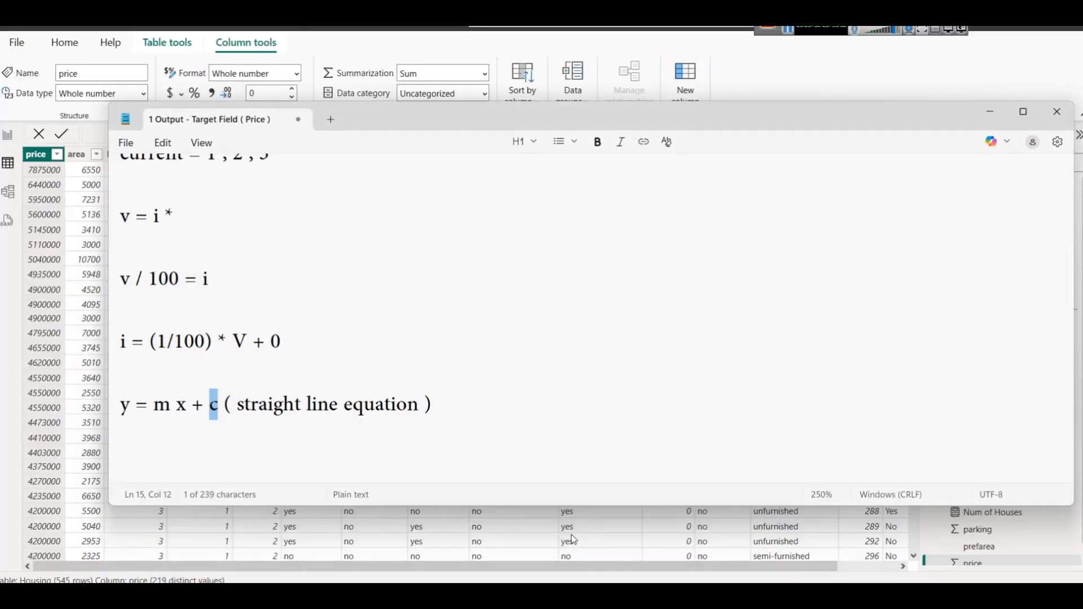
Step: Add the line "categorical values ( qualitative )" below the straight line equation in the notes
left_click(501, 419)
key("Return")
key("Return")
key("Return")
key("Up")
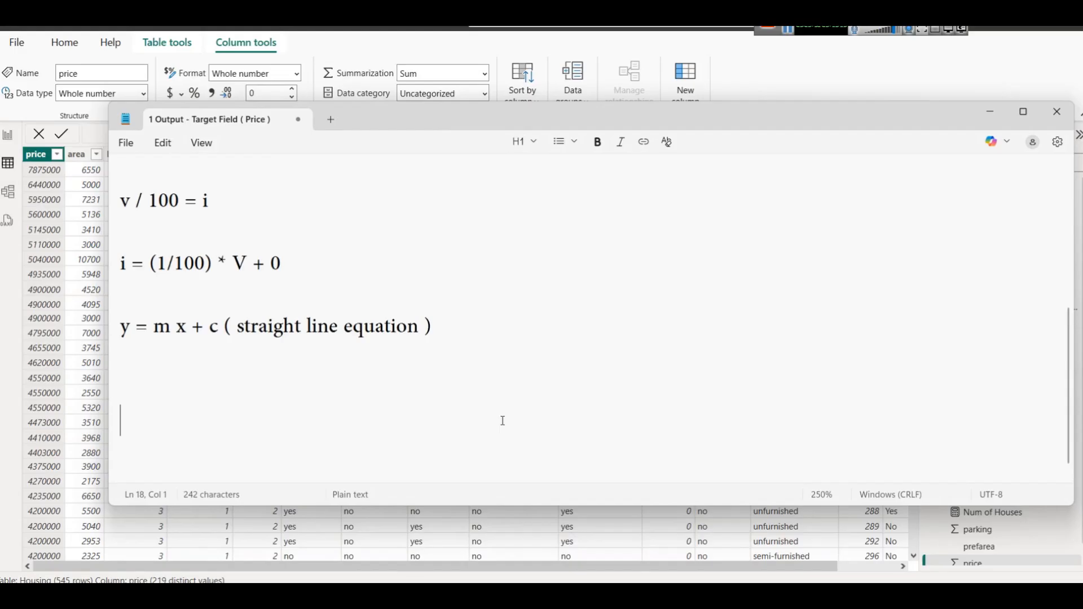
type("categori")
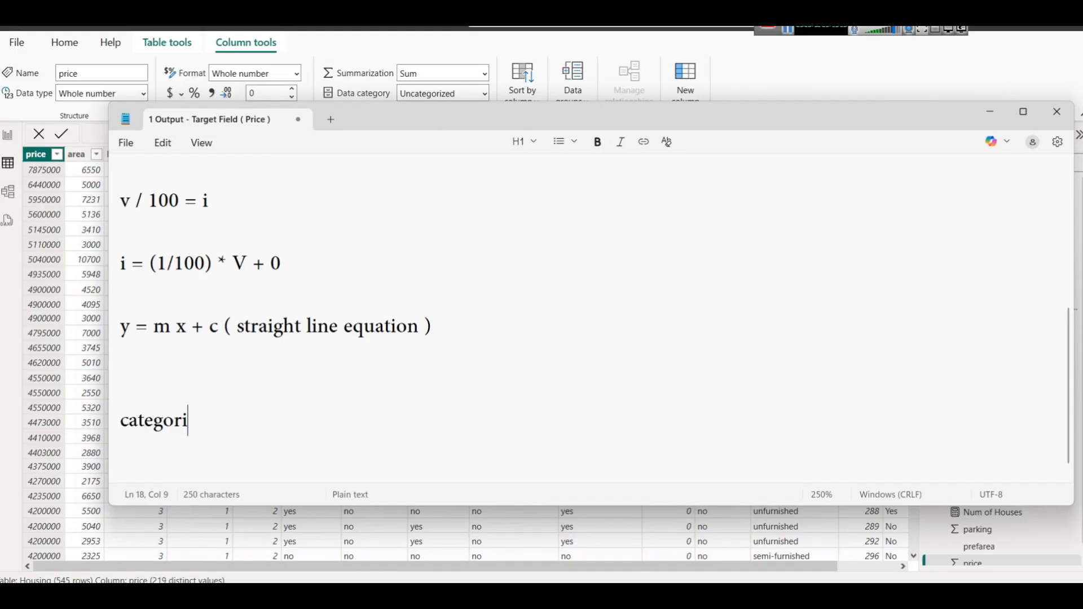
type("cal valu")
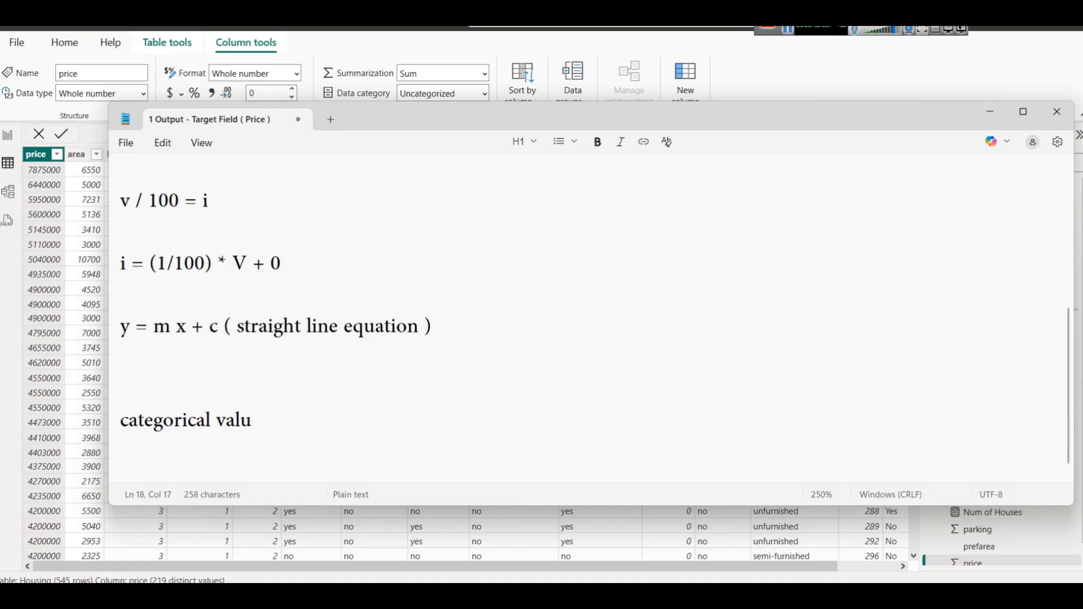
type("es ( quali")
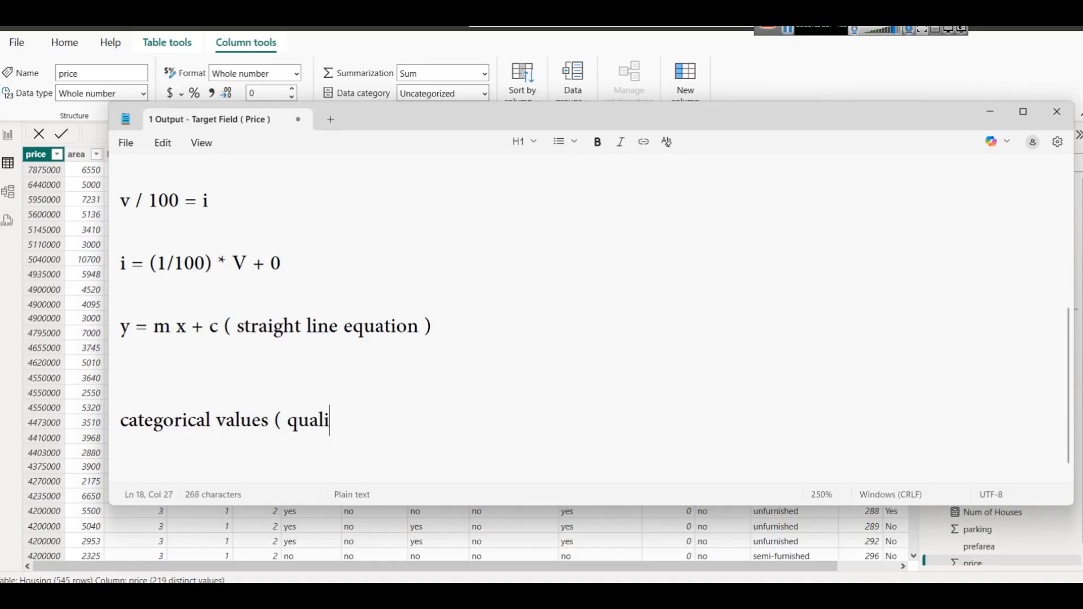
type("tative )")
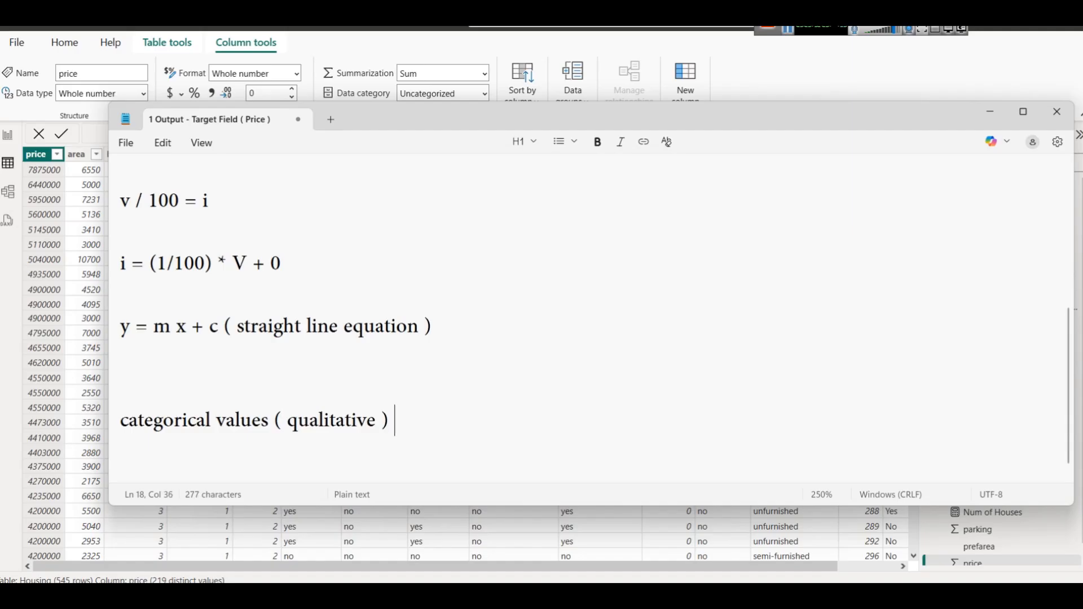
Step: Add the line "numerical values ( quantitative )" below the categorical values line
key("Return")
key("Return")
type("numer")
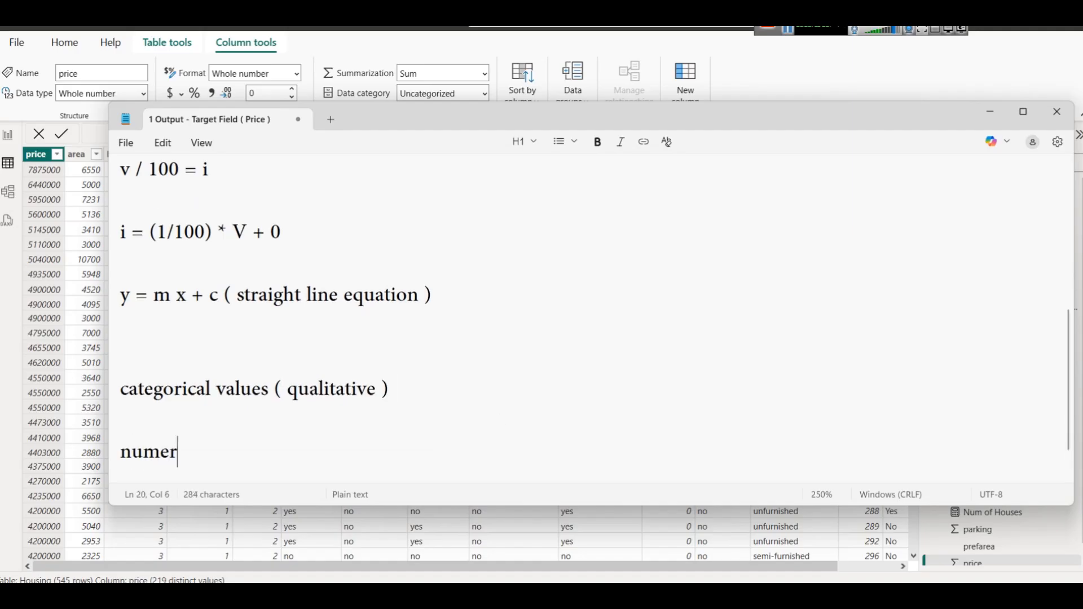
type("ical val")
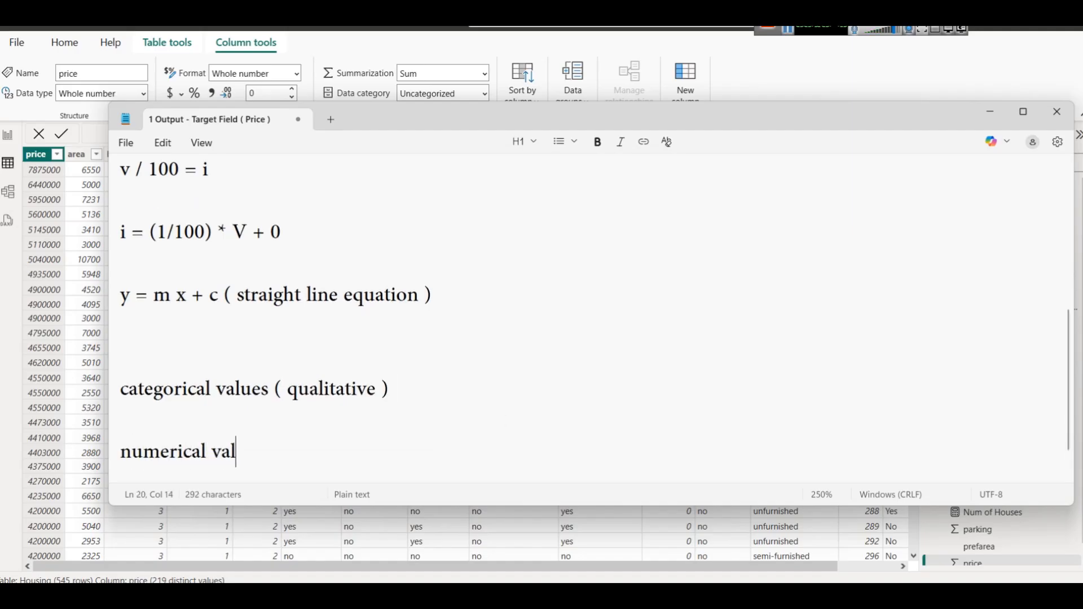
type("ues ( quant")
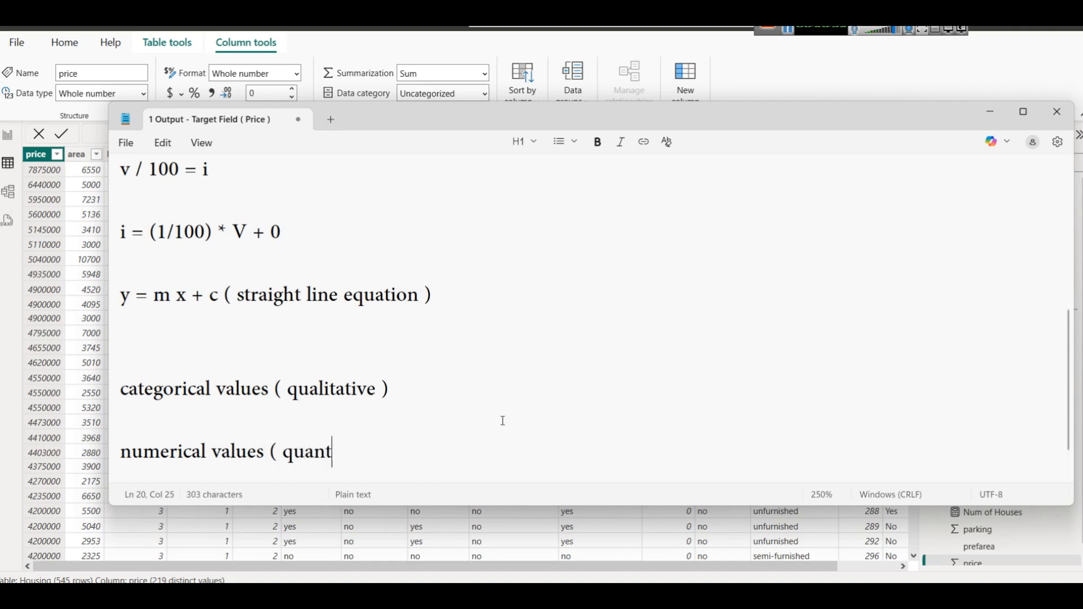
type("itative )")
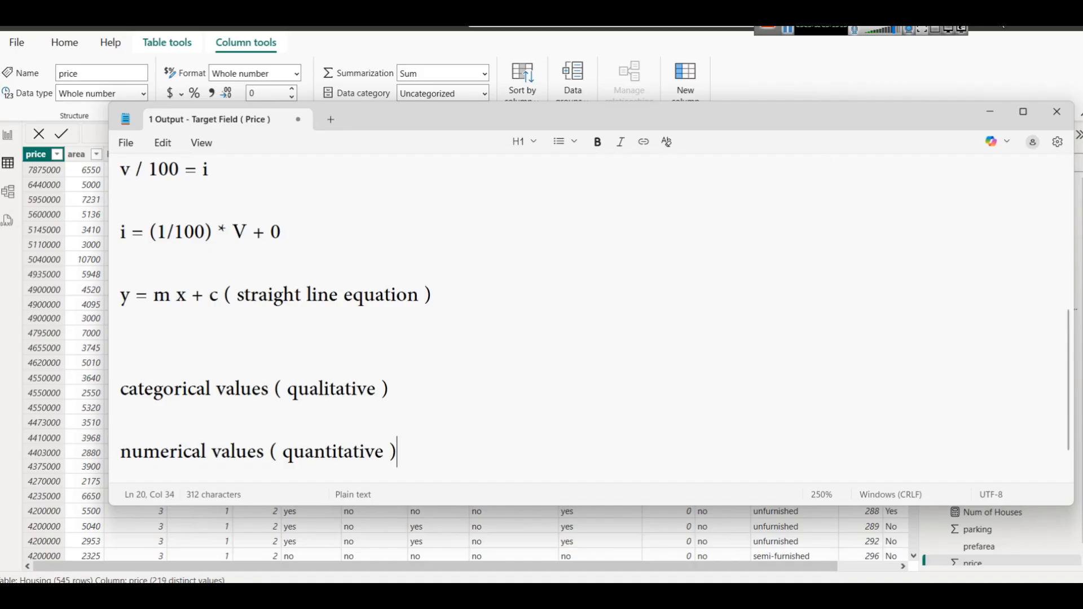
Step: Put the notes away and go through the area, stories, mainroad and guestroom columns of the Housing table
left_click(995, 120)
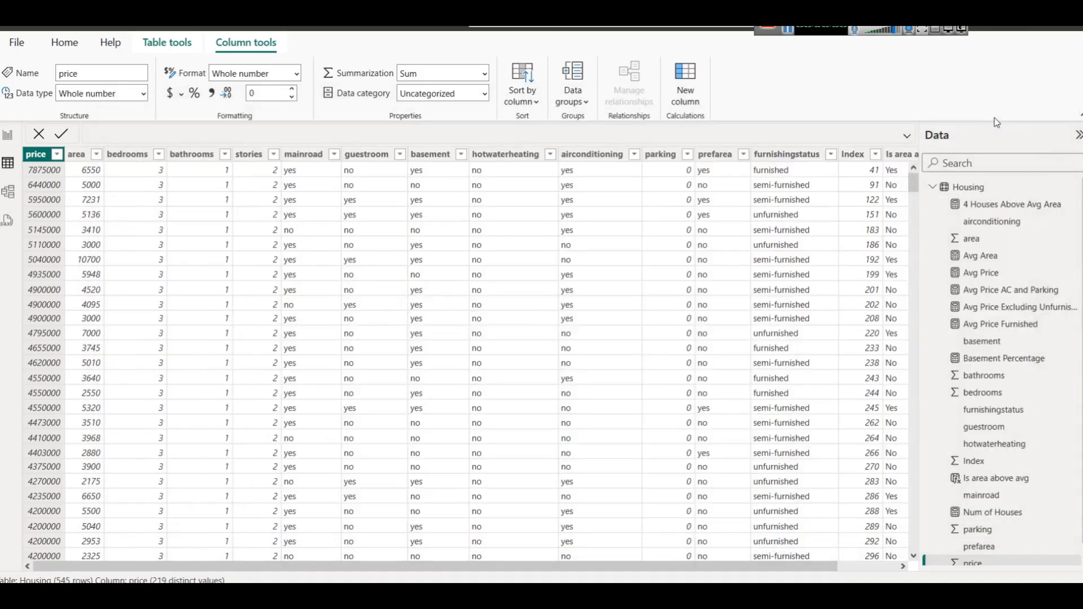
left_click(110, 215)
left_click(77, 154)
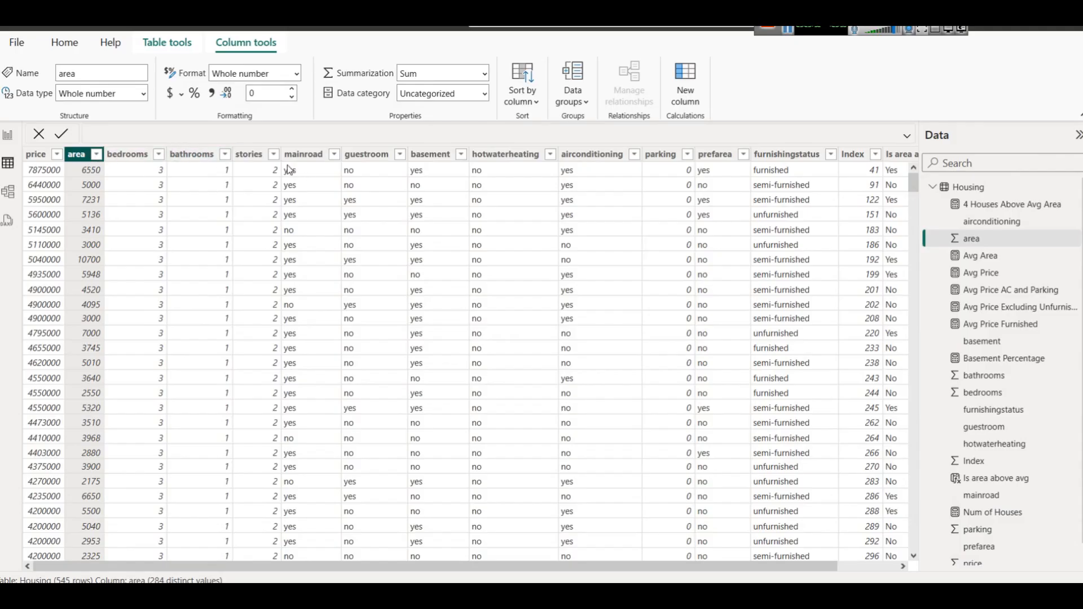
left_click(249, 162)
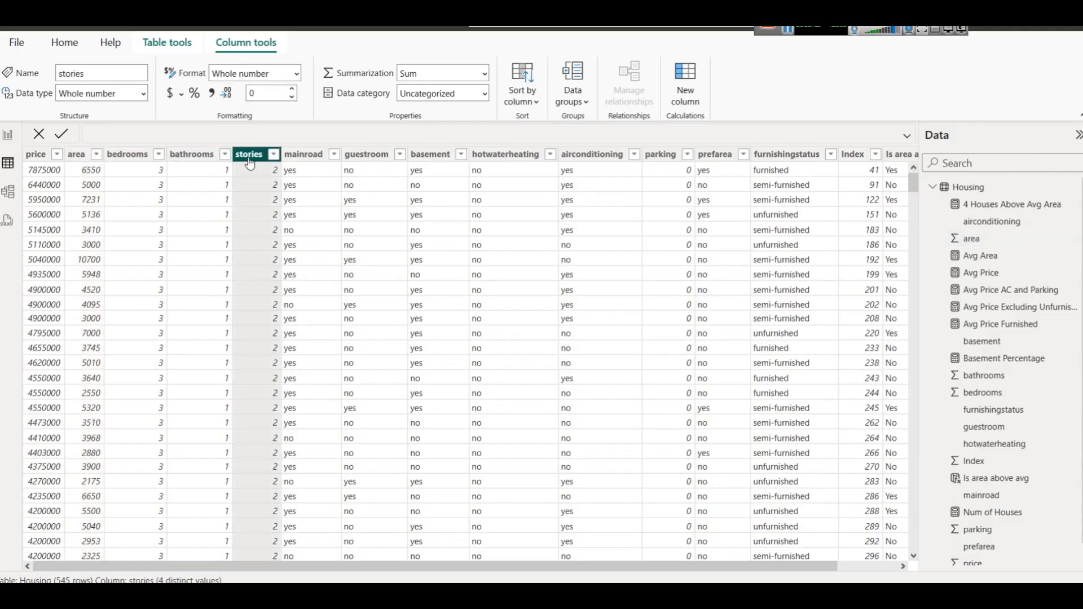
left_click(309, 162)
left_click(365, 165)
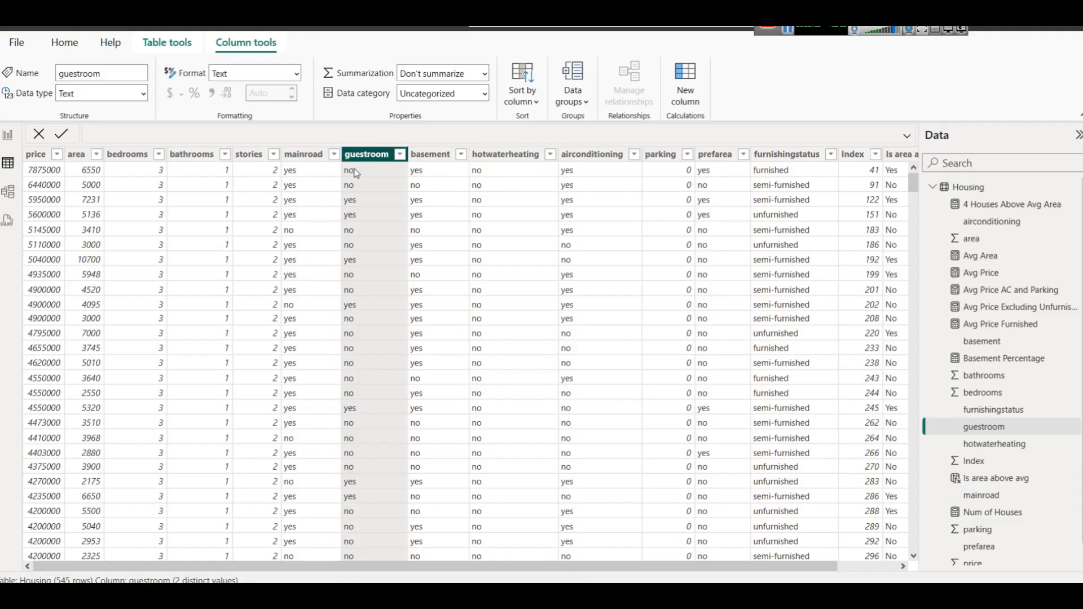
Step: Check the distinct values of the furnishingstatus column without applying a filter
left_click(790, 155)
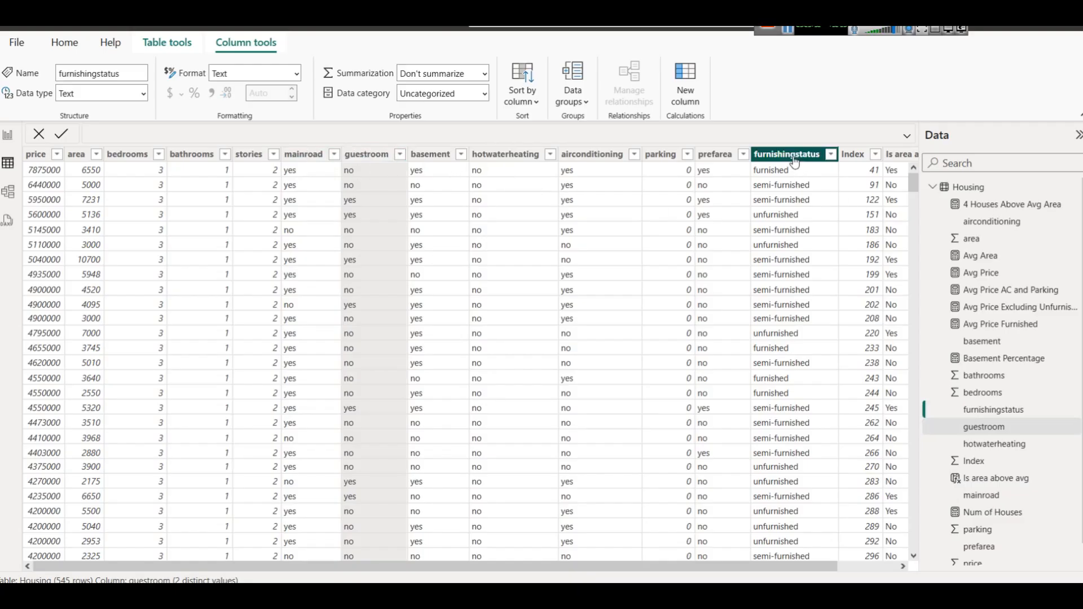
left_click(832, 155)
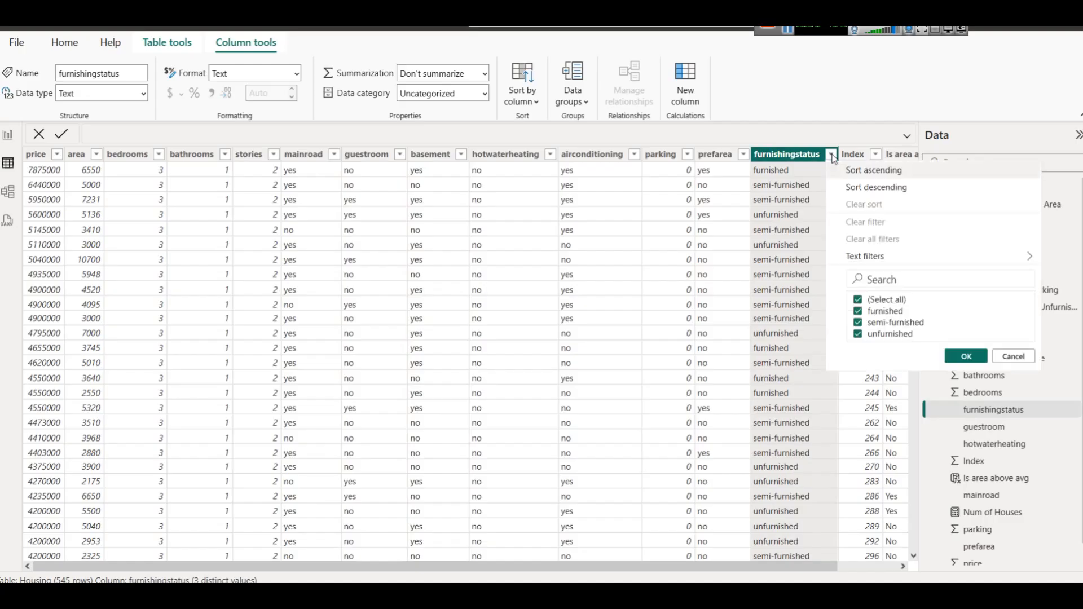
left_click(1014, 356)
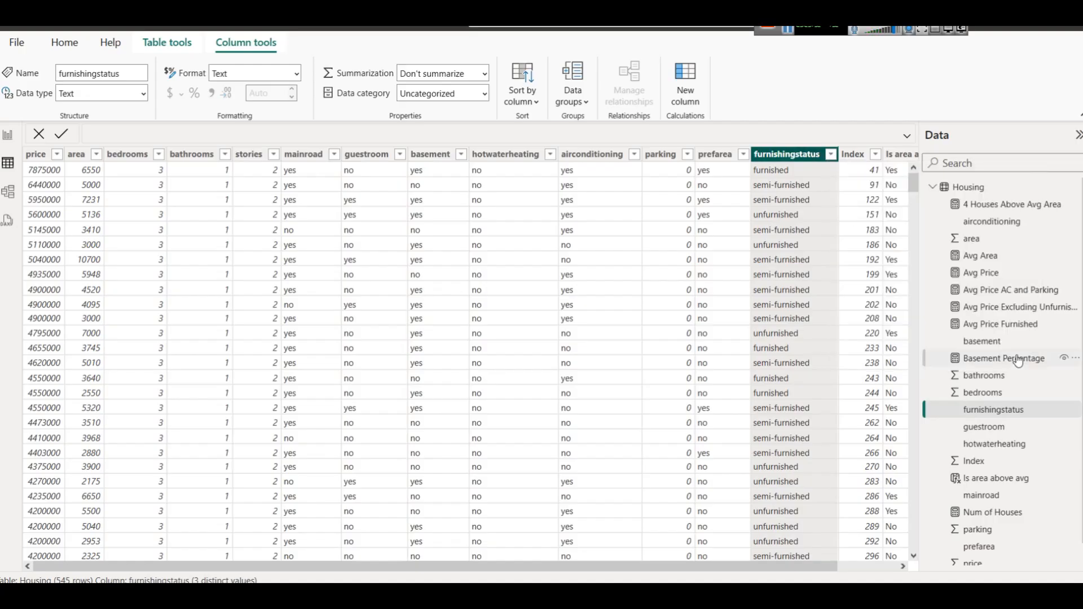
Step: Switch to Tableau Public and connect to Housing.csv from the Kaggle House folder as a text file data source
left_click_drag(732, 567, 550, 537)
left_click(424, 596)
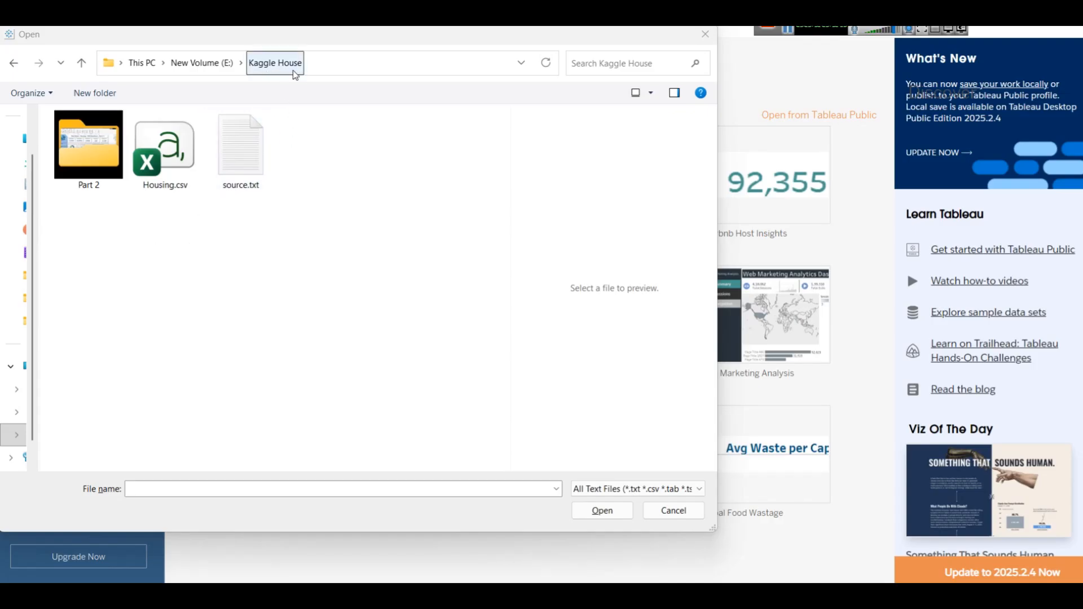
left_click(160, 152)
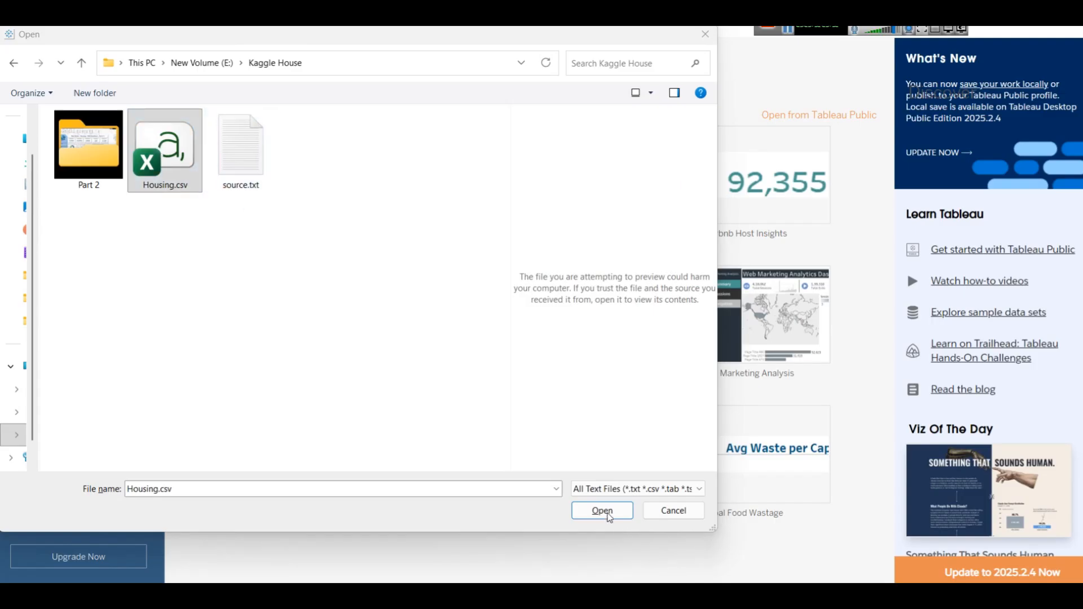
left_click(602, 511)
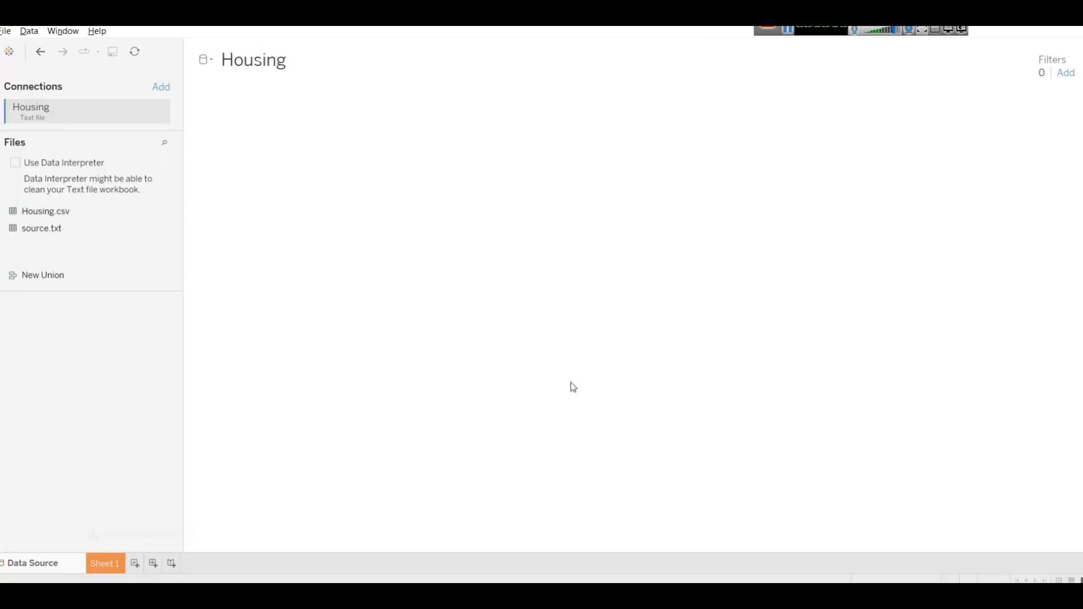
left_click_drag(542, 326, 533, 235)
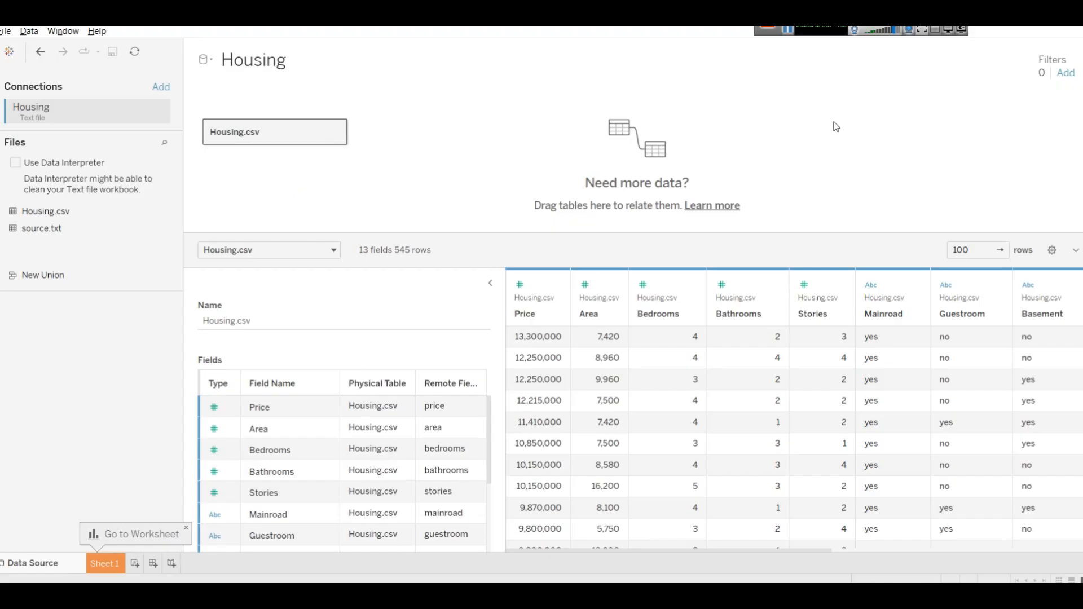
Step: Switch to the Kaggle website in the browser and open its Datasets page
key("alt+Tab")
scroll(424, 352, "down", 3)
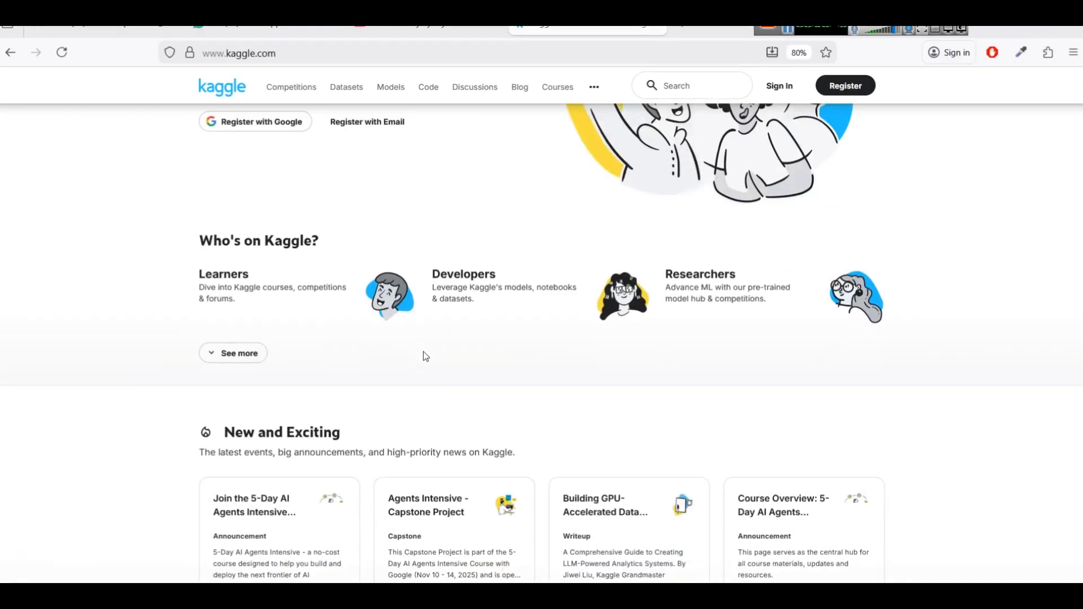
scroll(423, 351, "up", 3)
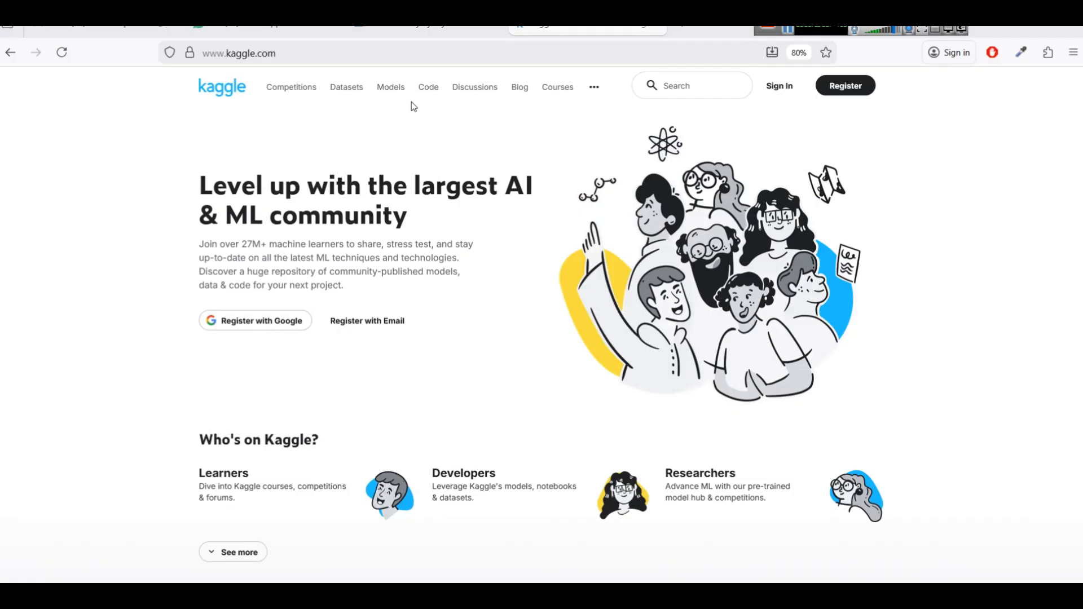
left_click(357, 91)
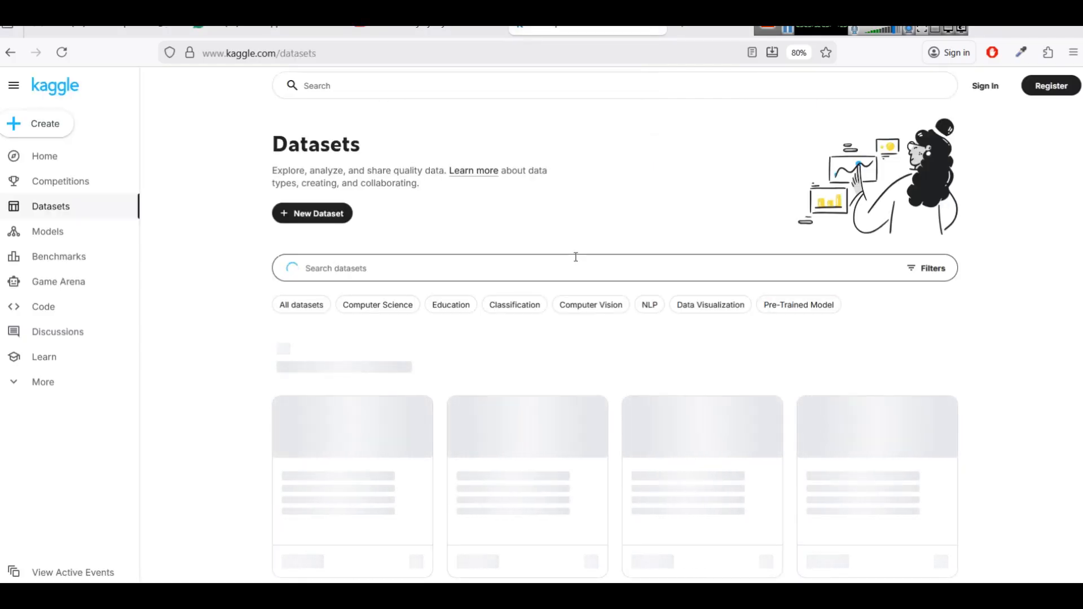
Step: Look through the trending datasets and filter the dataset list to Data Visualization
scroll(508, 268, "down", 1)
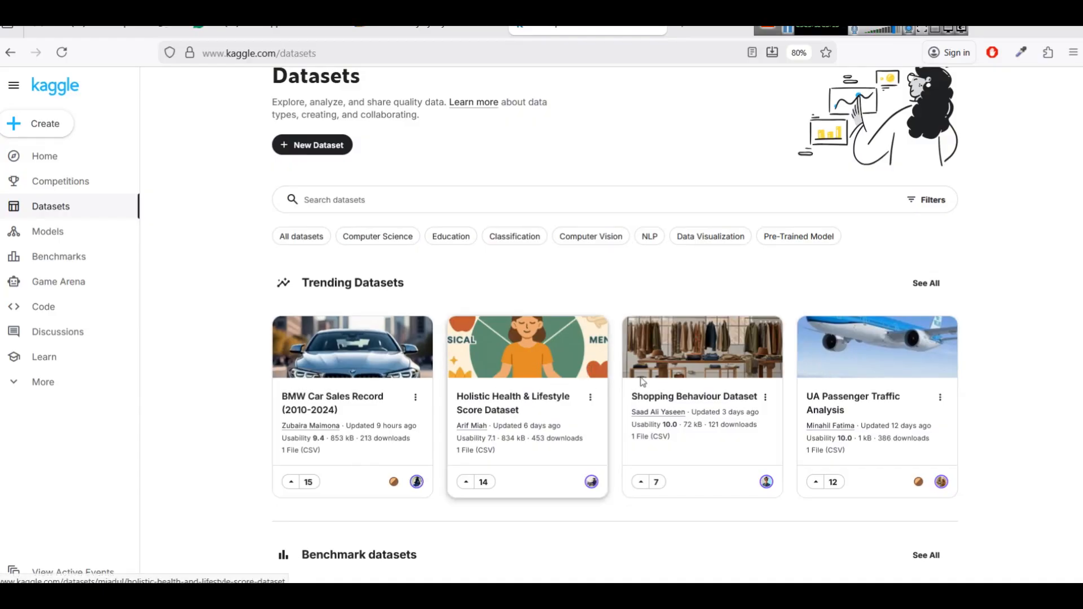
scroll(644, 382, "down", 2)
left_click(303, 272)
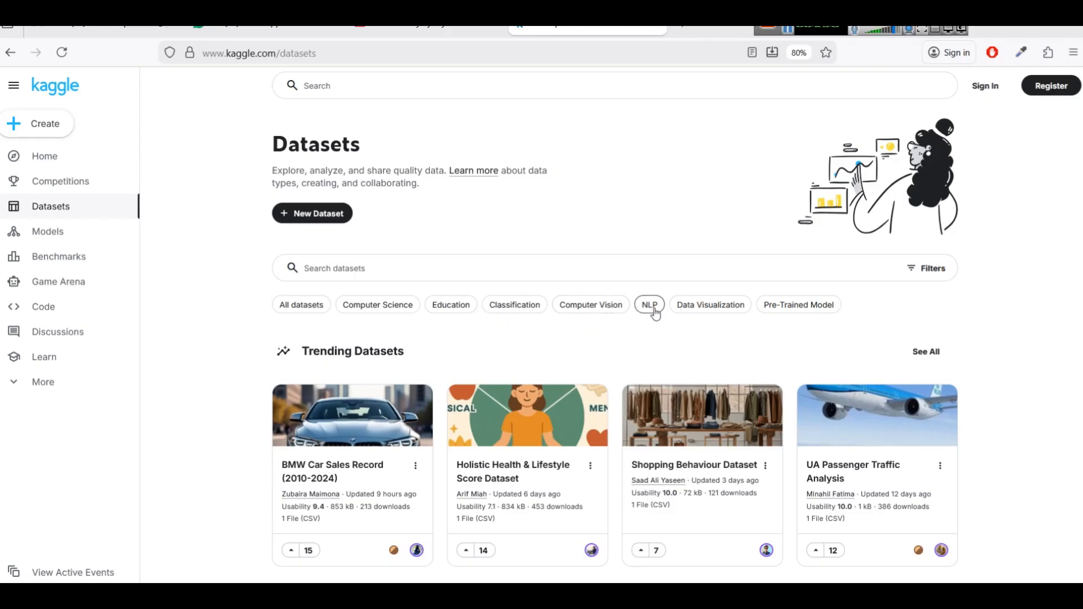
left_click(692, 312)
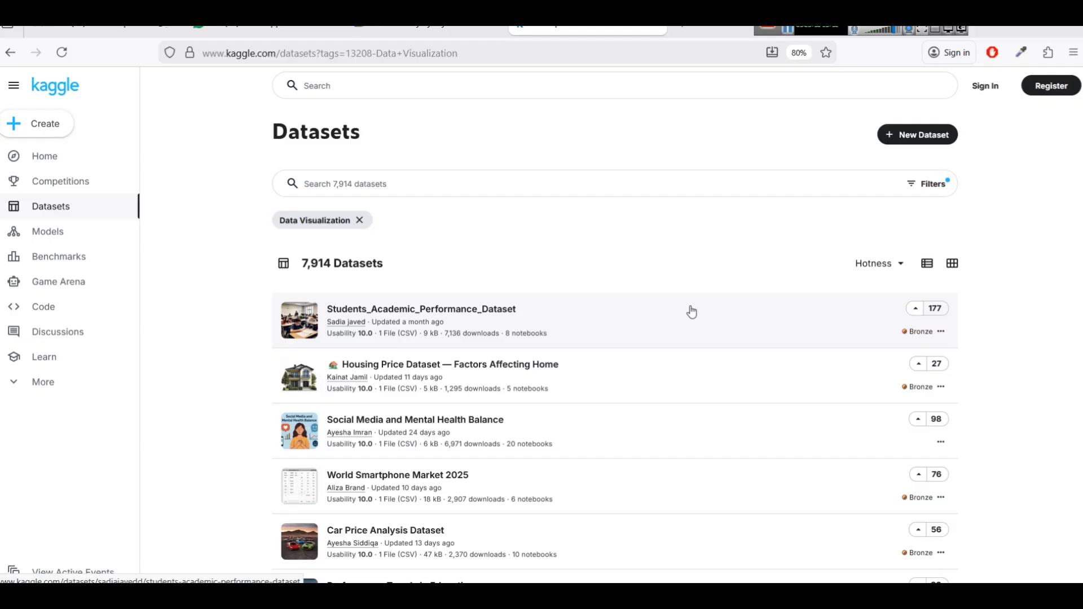
Step: Open the Housing Price Dataset — Factors Affecting Home, review its description and column preview, and return to the dataset list
left_click(467, 383)
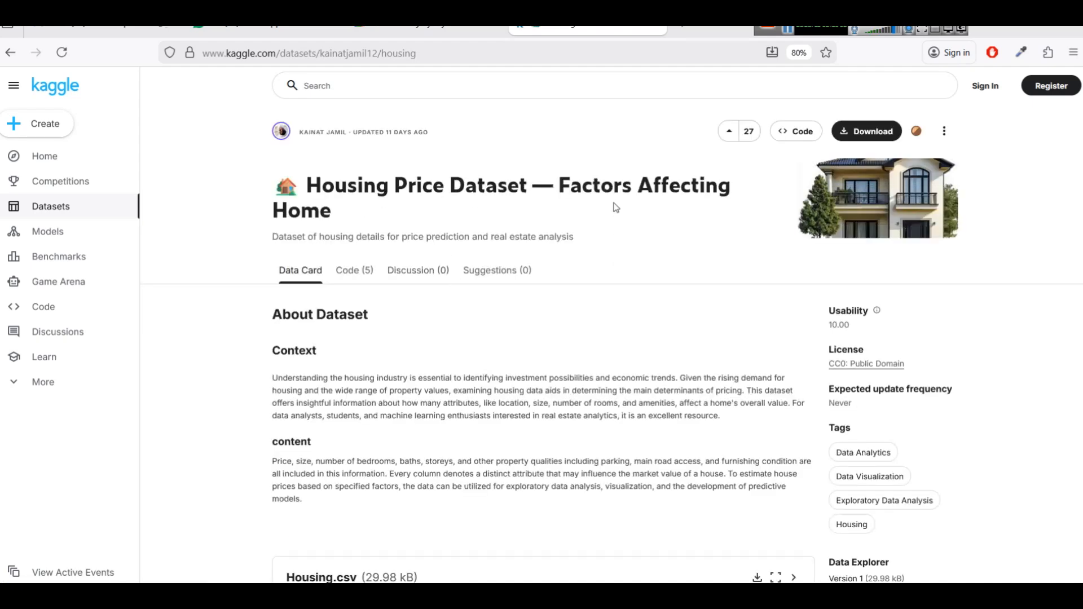
scroll(580, 254, "down", 10)
scroll(582, 255, "up", 5)
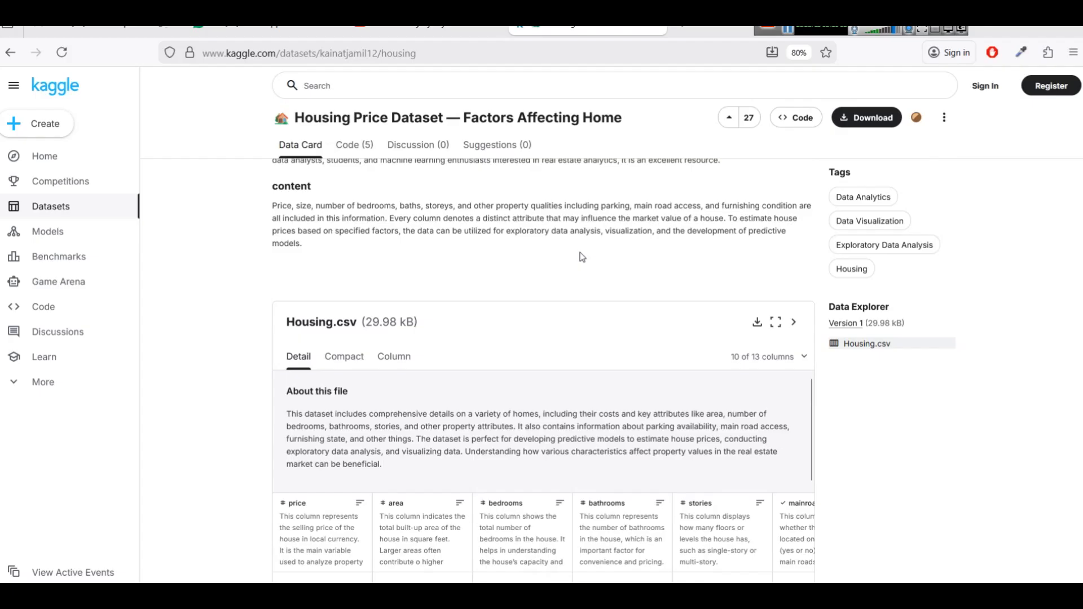
scroll(582, 257, "down", 5)
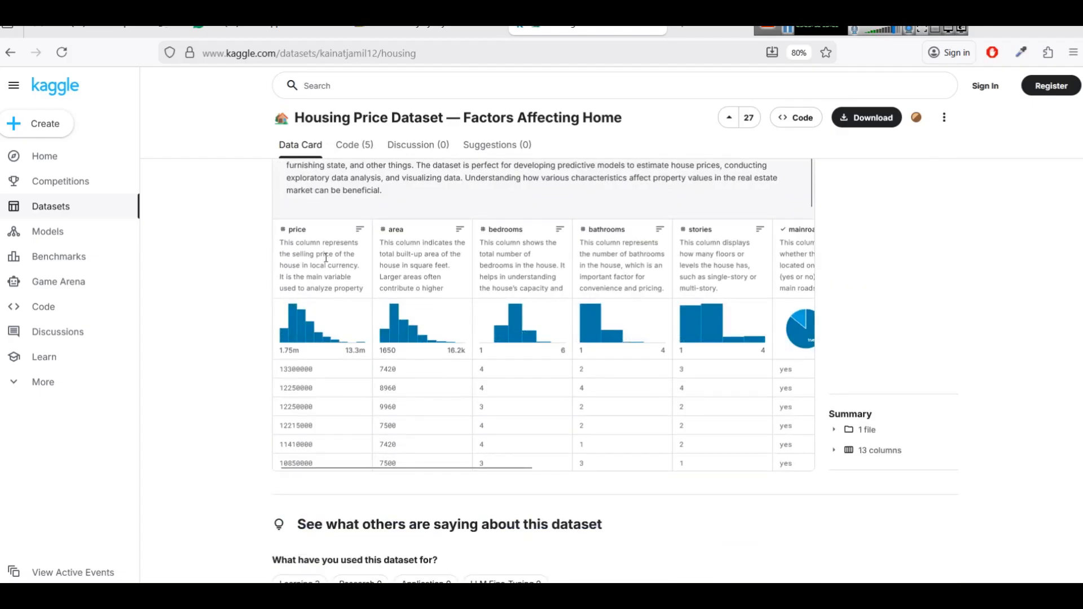
scroll(662, 380, "up", 10)
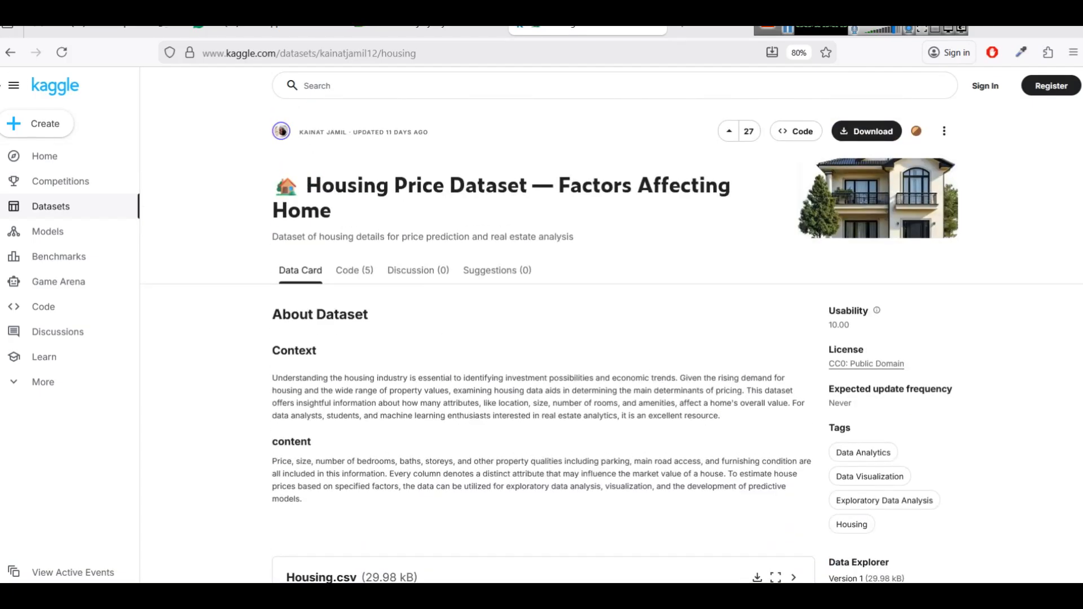
left_click(11, 54)
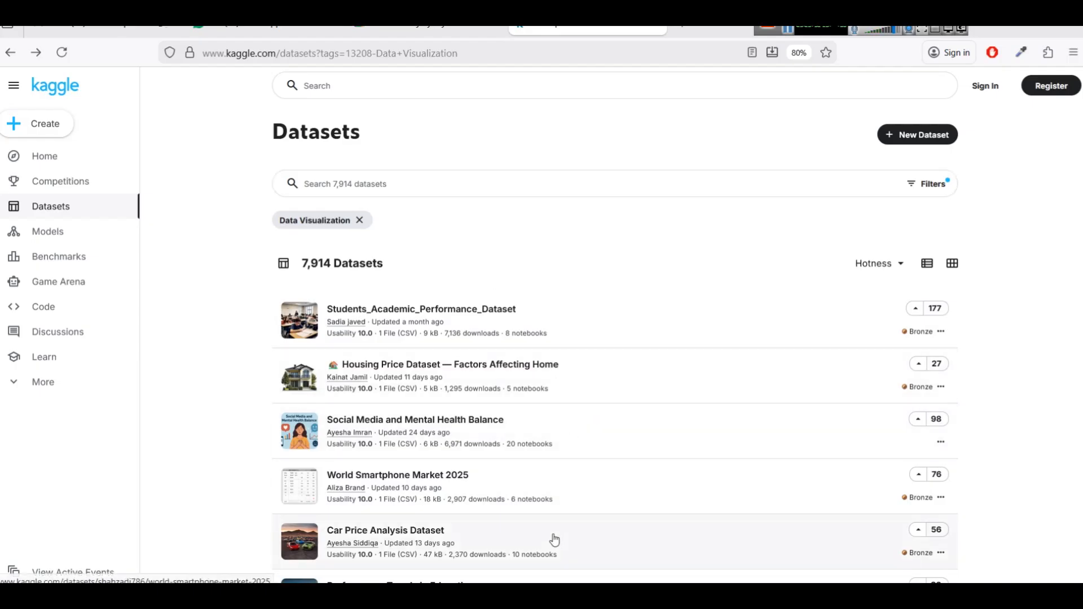
Step: Search Kaggle for "slidescope", open the Hospital Patient Treatment Dataset and review its description and column preview
left_click(390, 86)
type("slidescope")
key("Return")
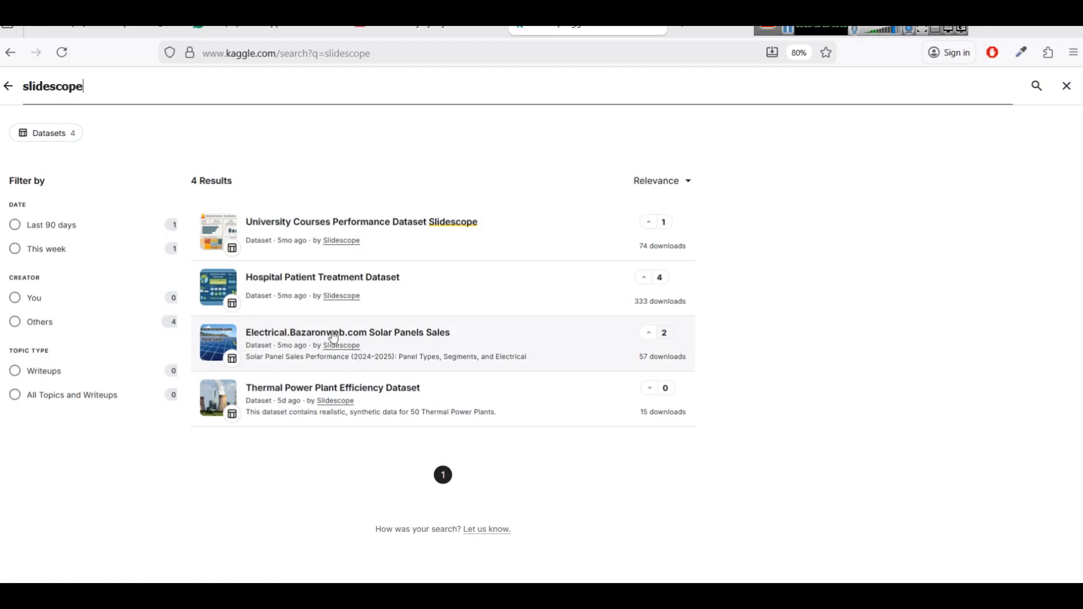
left_click(314, 284)
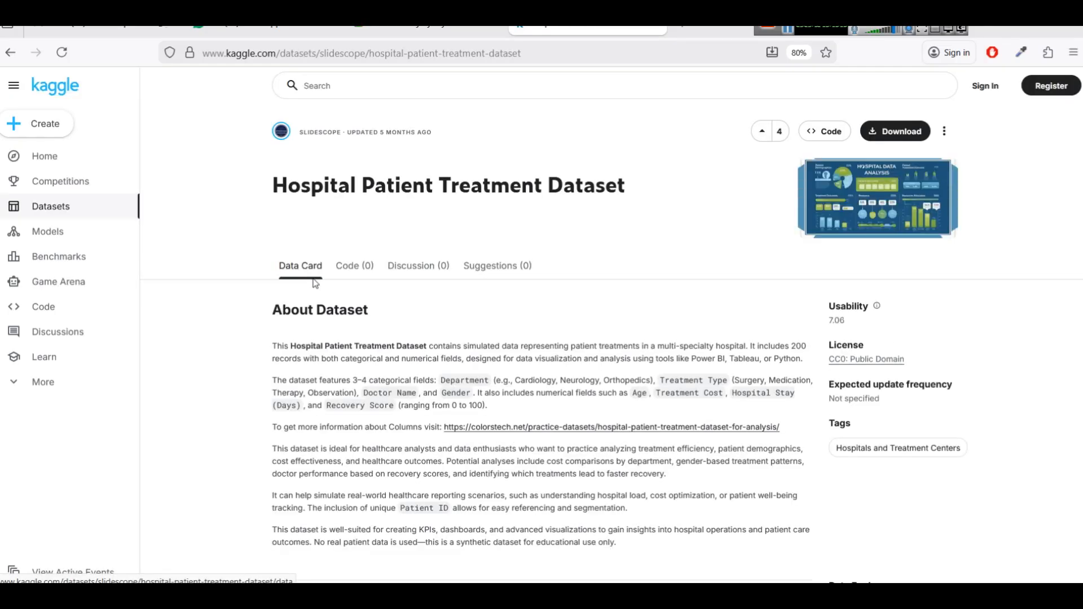
scroll(624, 303, "down", 5)
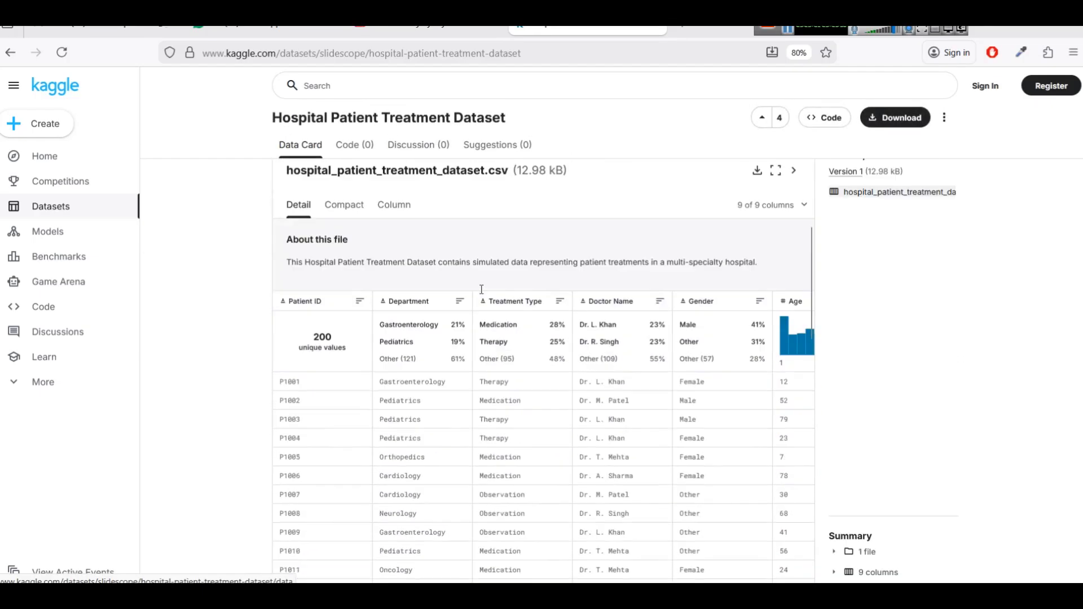
scroll(749, 338, "up", 6)
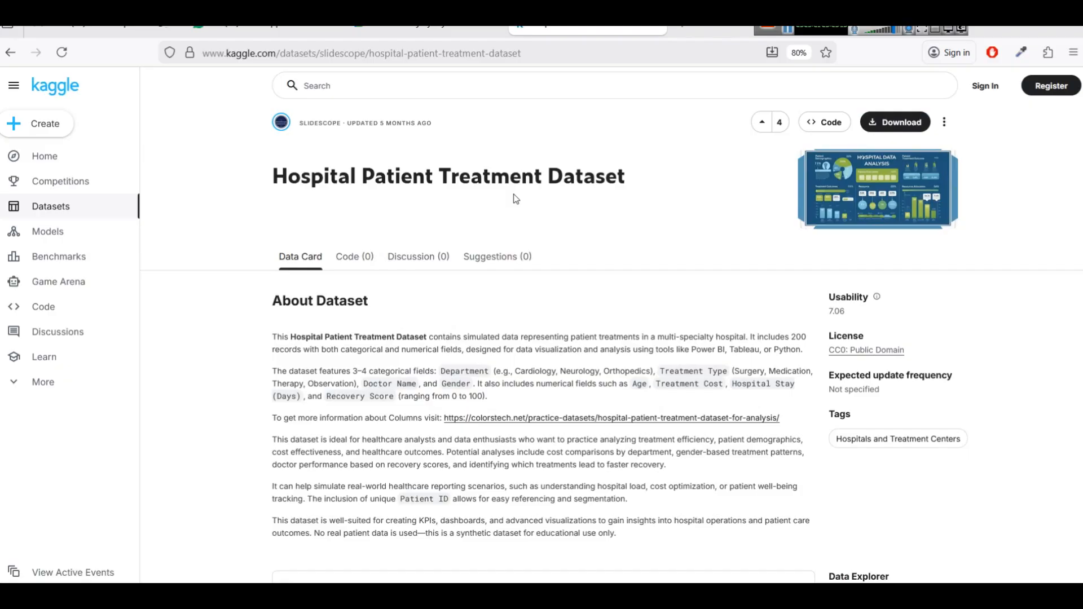
Step: Reset the page zoom and read further through the Hospital Patient Treatment Dataset page
key("ctrl+0")
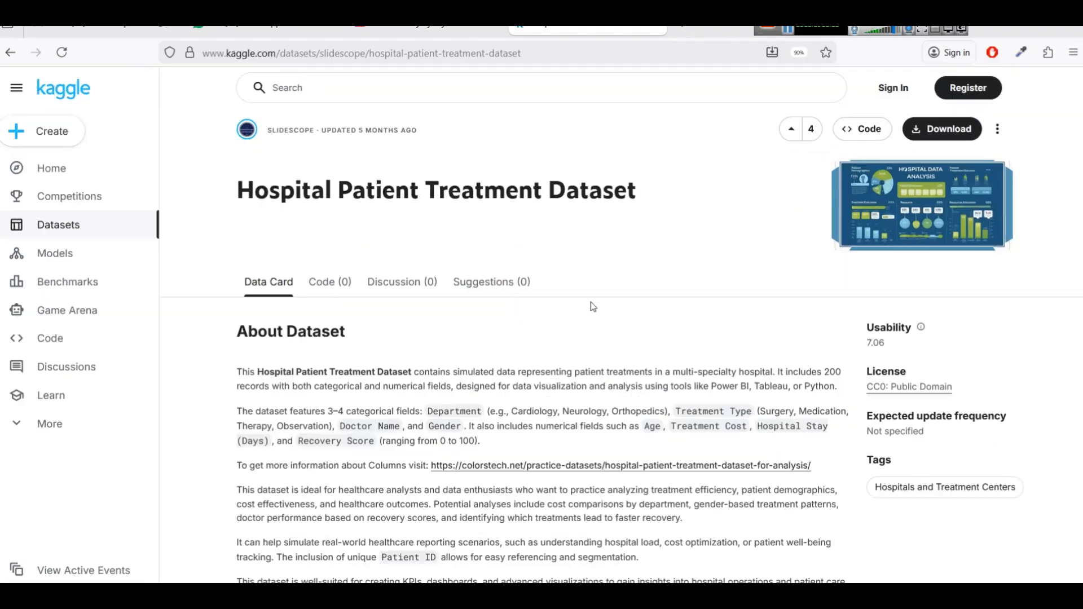
scroll(570, 305, "down", 10)
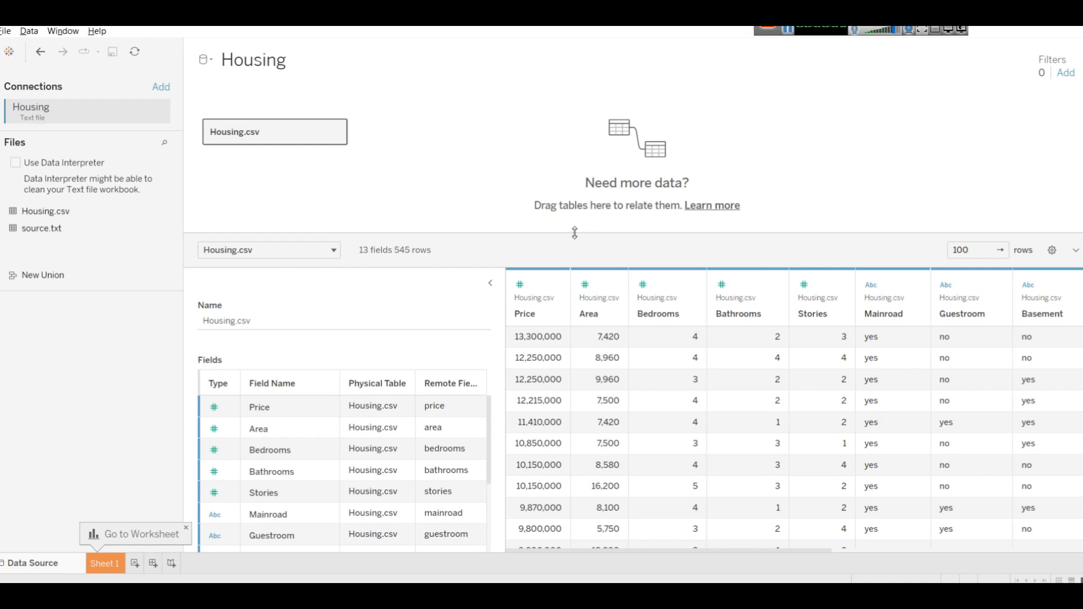
Step: Return to the Housing data source in Tableau and enlarge the data preview area
left_click_drag(575, 232, 576, 177)
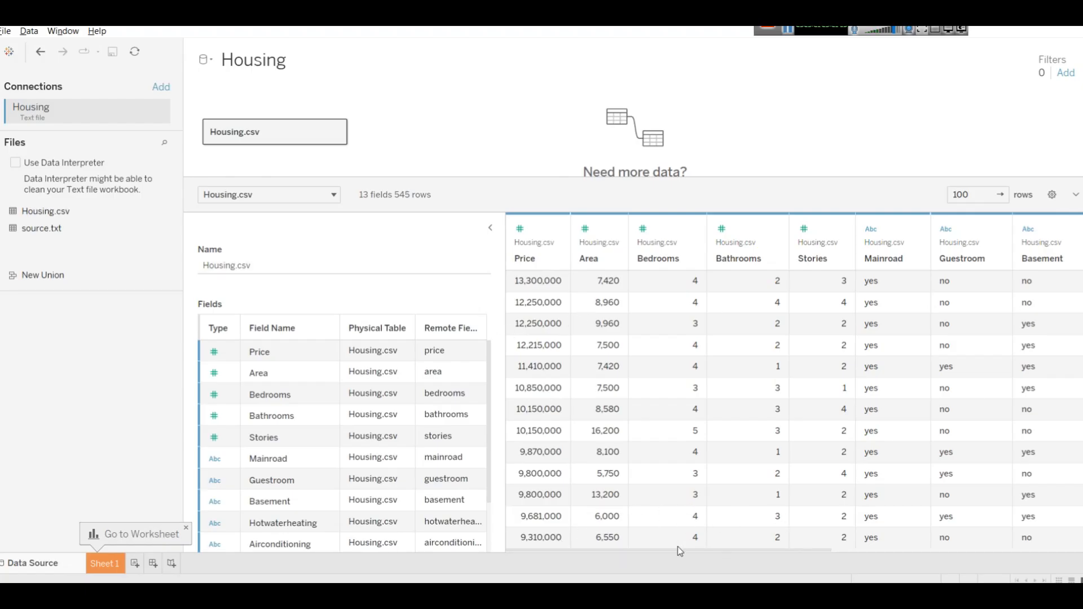
left_click_drag(678, 550, 597, 562)
Step: Switch to the Notepad notes and add the lines "- Dimensions" and "- Measures" below the numerical values line
key("alt+Tab")
scroll(448, 308, "down", 1)
left_click(475, 384)
left_click(530, 421)
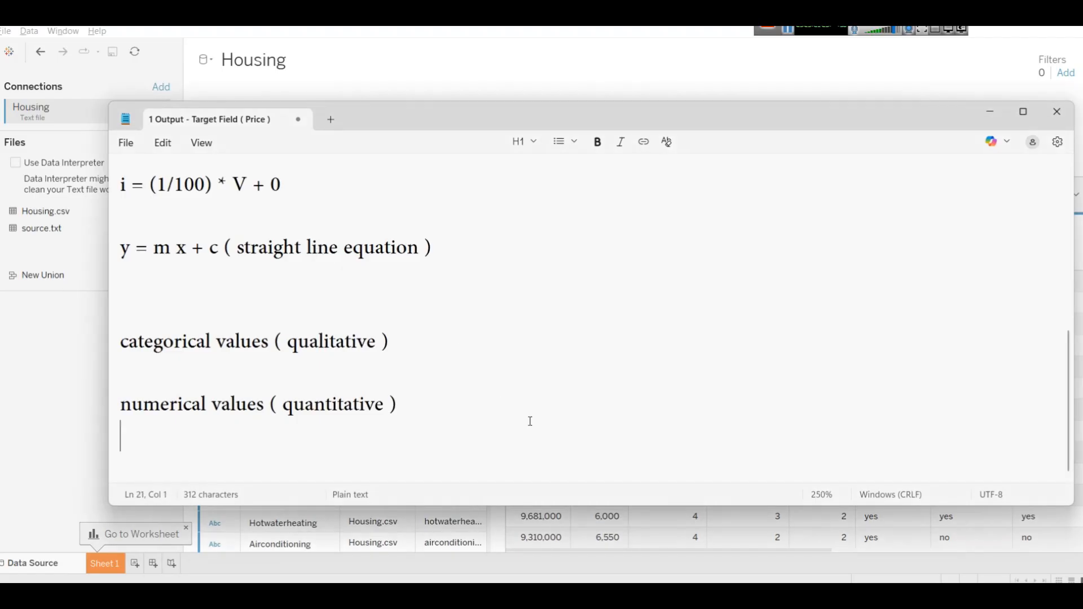
key("Return")
key("Return")
type("- ")
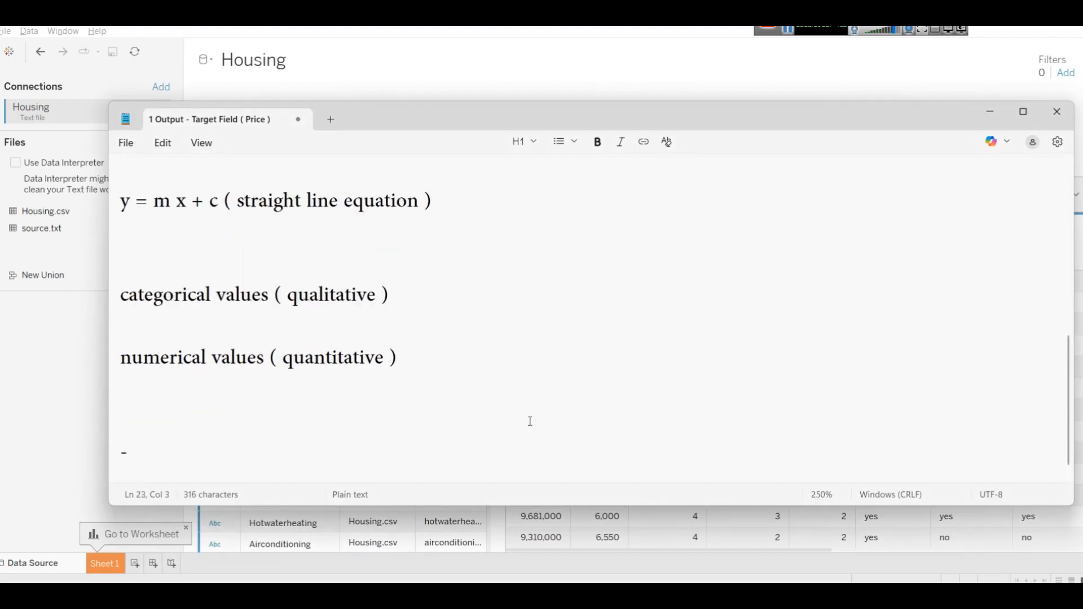
type("Dime")
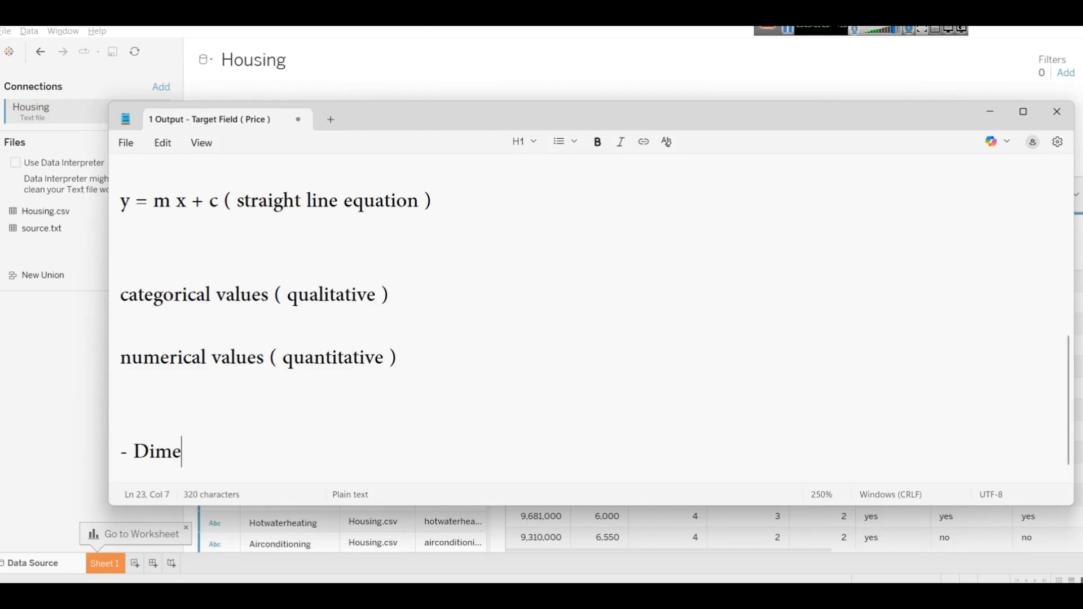
type("nsionsion")
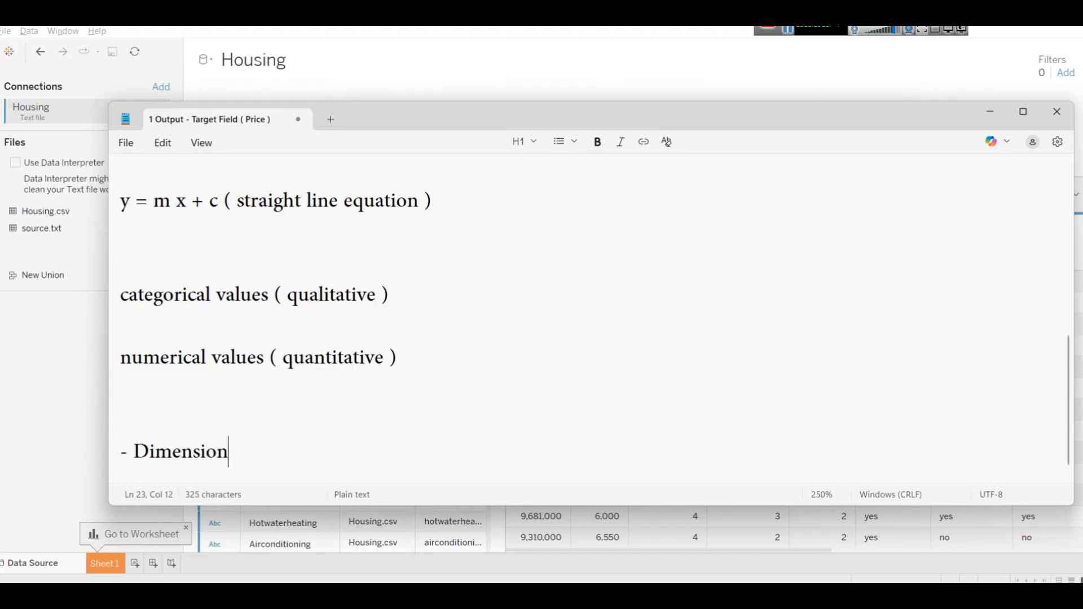
key("Return")
type("- Measures")
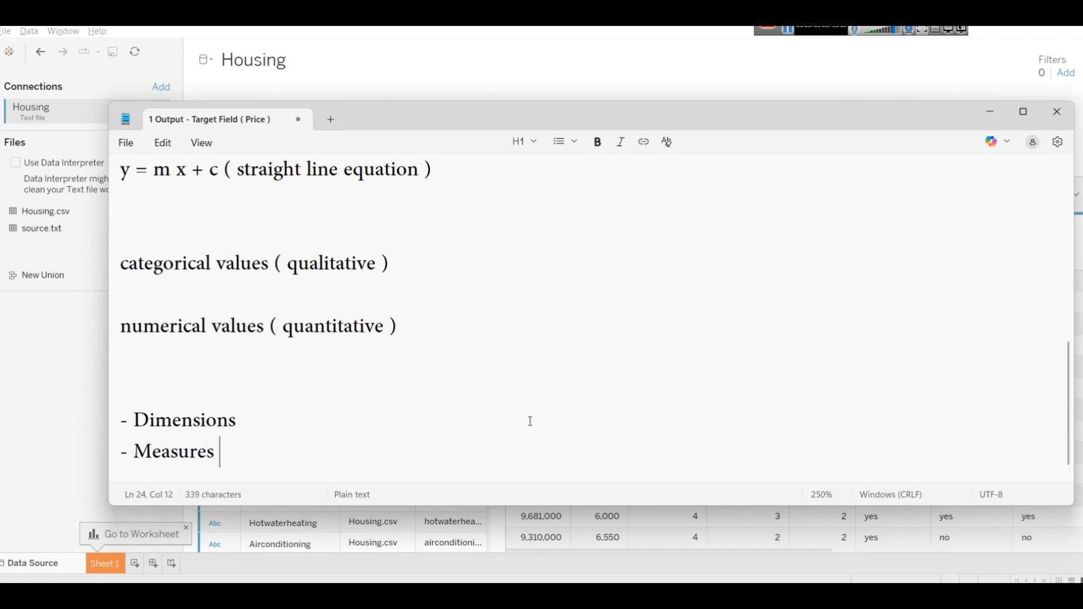
Step: Append ") Blue" to the Dimensions line and "- Green" to the Measures line of the notes
left_click(295, 422)
type(") BLue")
key("BackSpace")
key("BackSpace")
key("BackSpace")
key("BackSpace")
type("lue")
key("Down")
type("- Green")
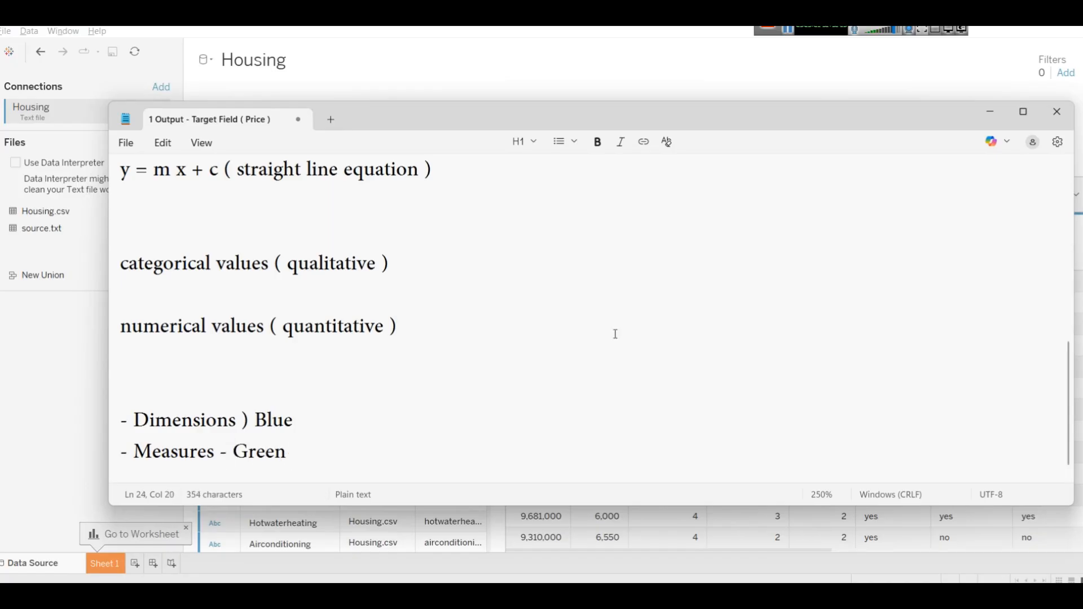
Step: Minimize the notes and look through the Housing.csv columns in Tableau from Price to Furnishingstatus
left_click(990, 111)
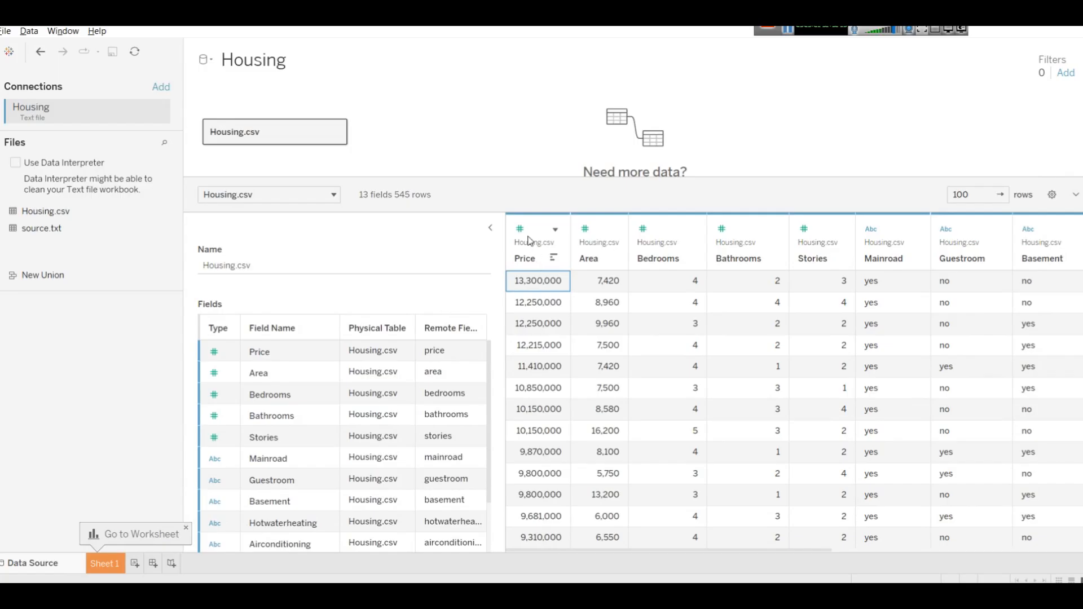
left_click(788, 31)
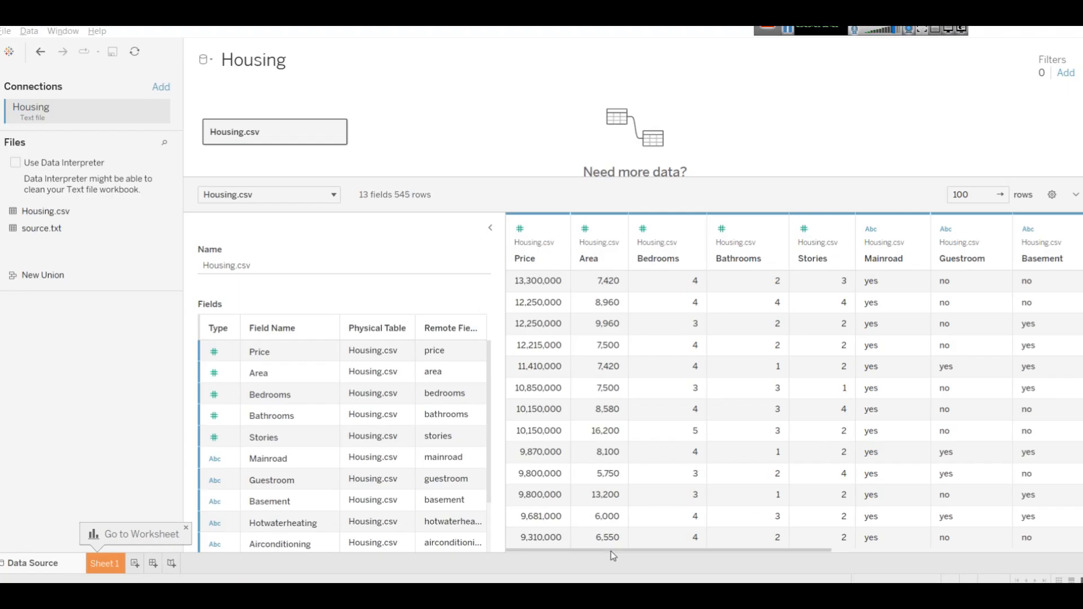
left_click_drag(611, 551, 757, 553)
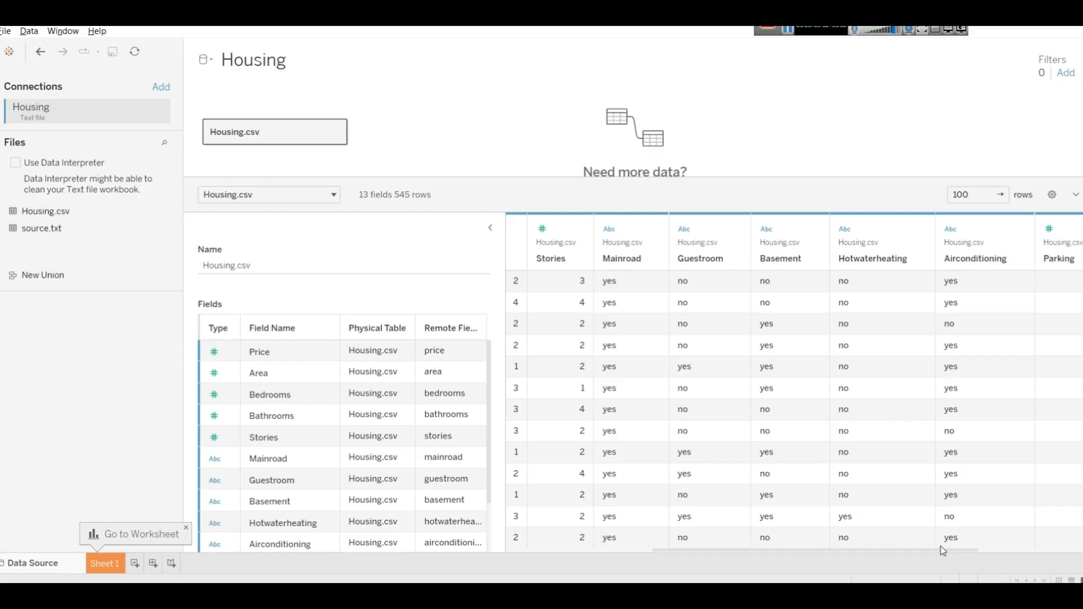
left_click_drag(945, 552, 1058, 544)
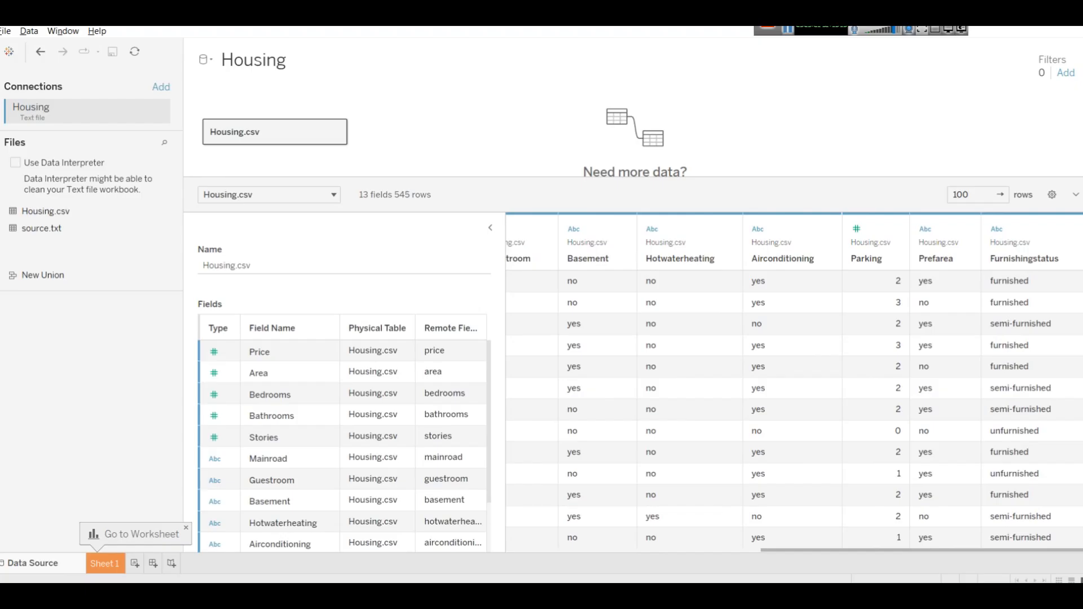
left_click_drag(1058, 544, 790, 552)
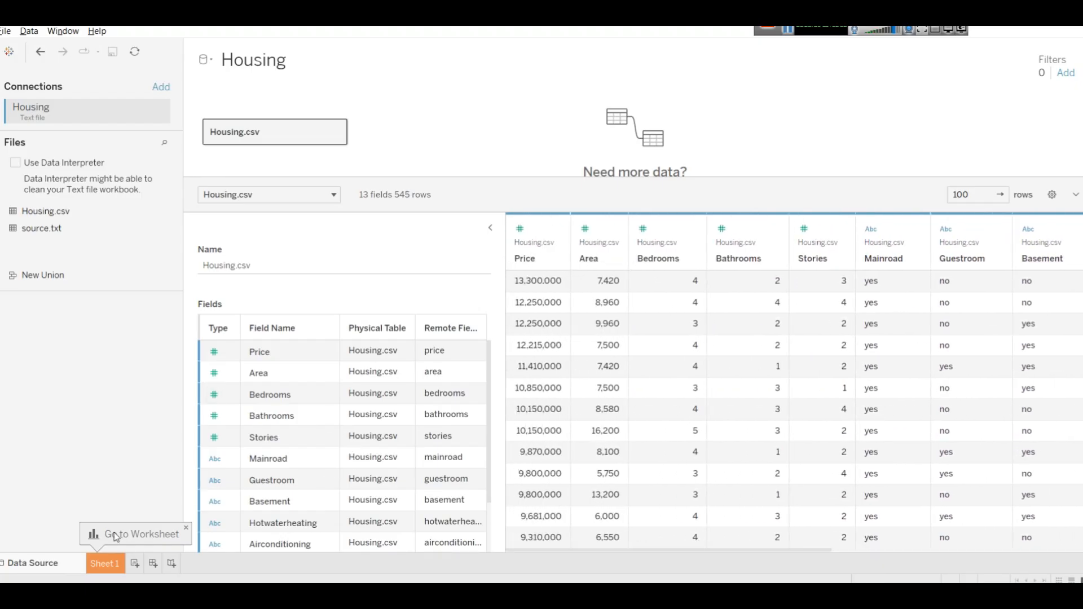
Step: Open the Sheet 1 worksheet and collapse the Show Me chart gallery
left_click(105, 564)
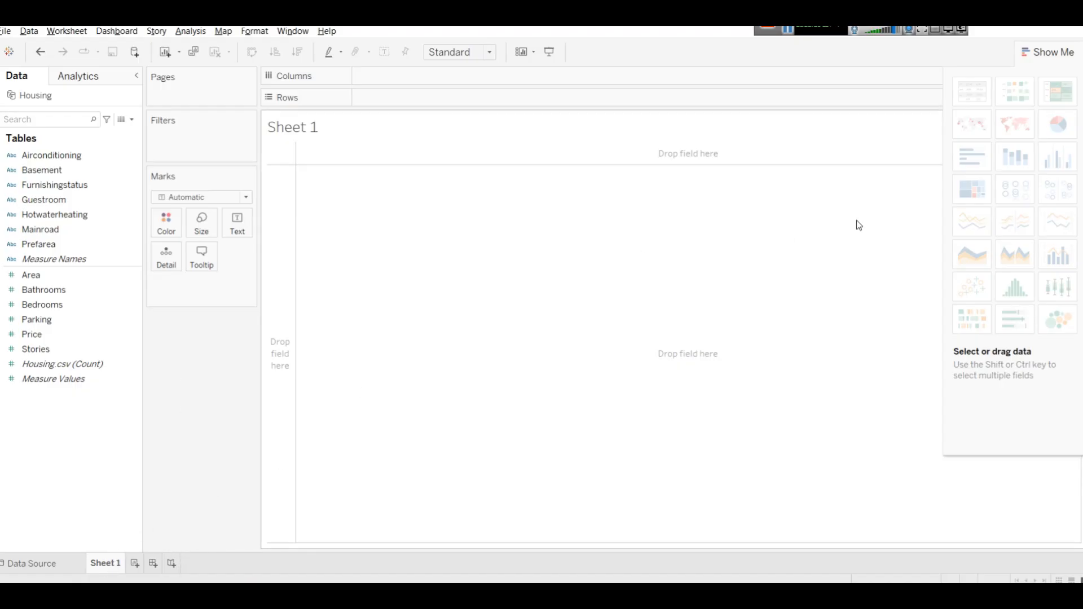
left_click(1052, 48)
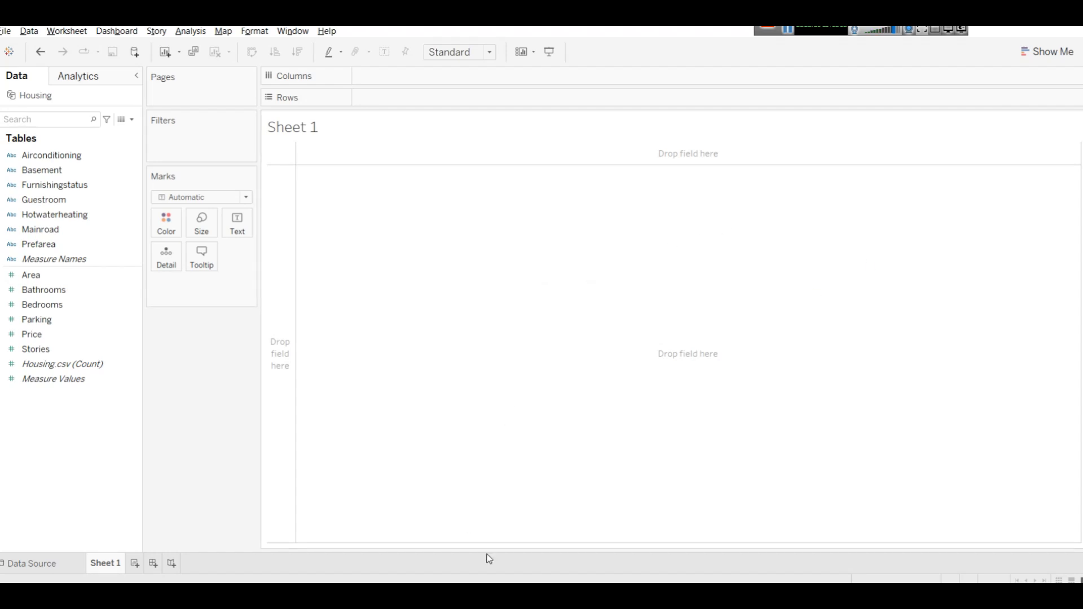
Step: Switch to Power BI, add a new page to the housing report and expand the Housing table's fields
left_click(483, 592)
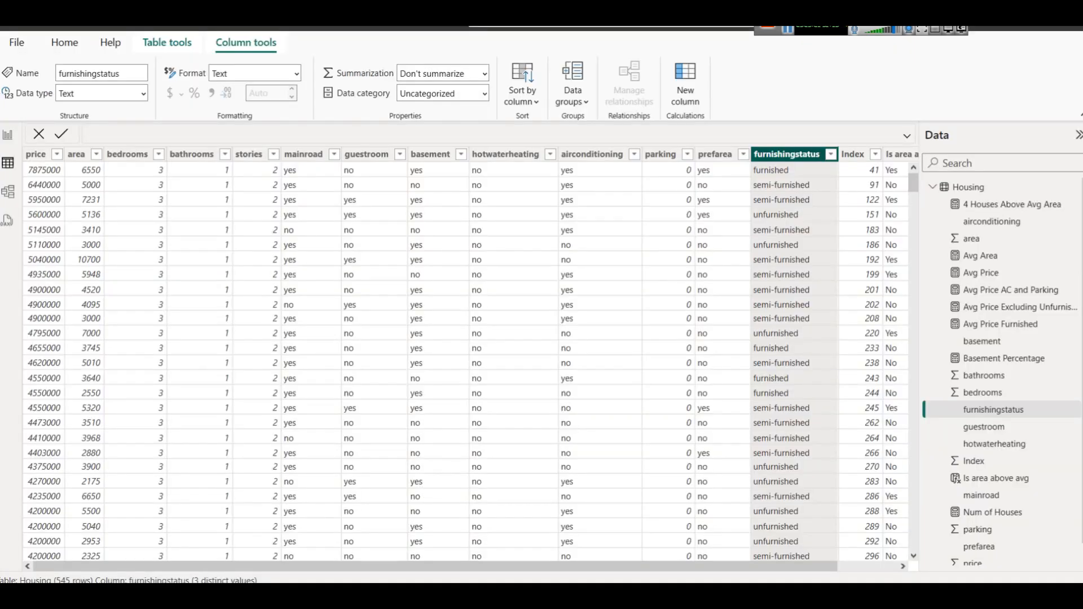
left_click(8, 135)
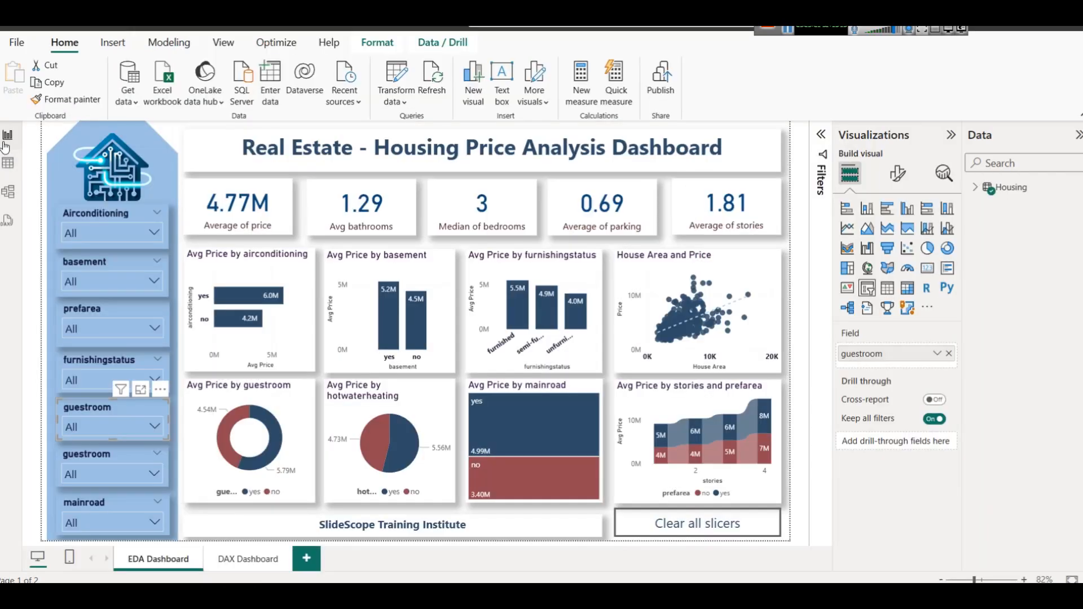
left_click(314, 564)
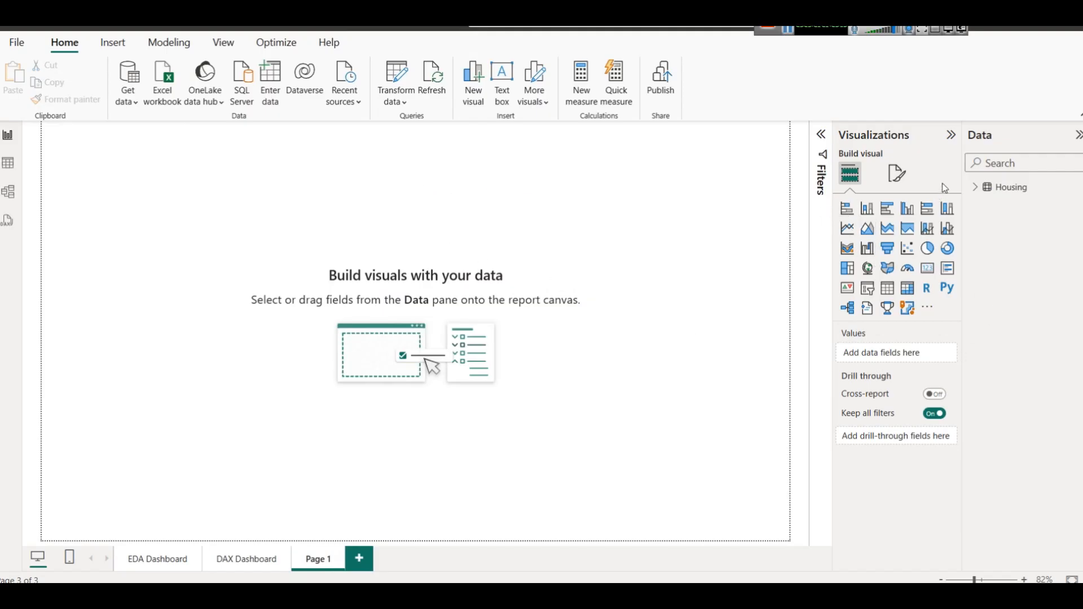
left_click(976, 187)
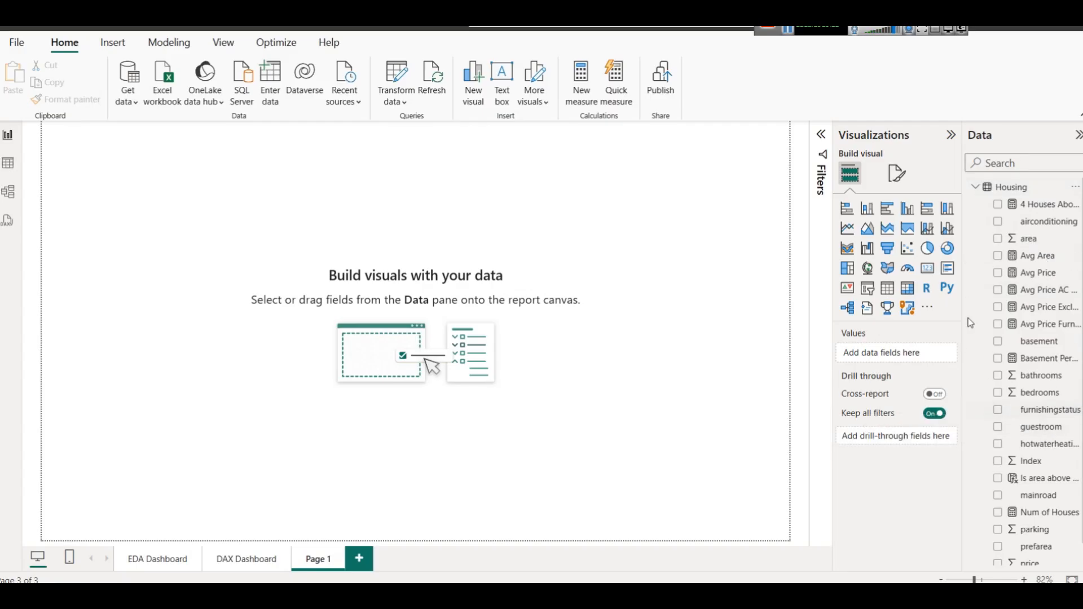
Step: Insert an empty stacked column chart, duplicate it twice and arrange the three charts in a row
left_click(868, 209)
left_click(317, 219)
left_click(127, 199)
key("ctrl+c")
key("ctrl+v")
left_click_drag(128, 200, 312, 208)
left_click(197, 191)
key("ctrl+v")
left_click_drag(198, 191, 570, 192)
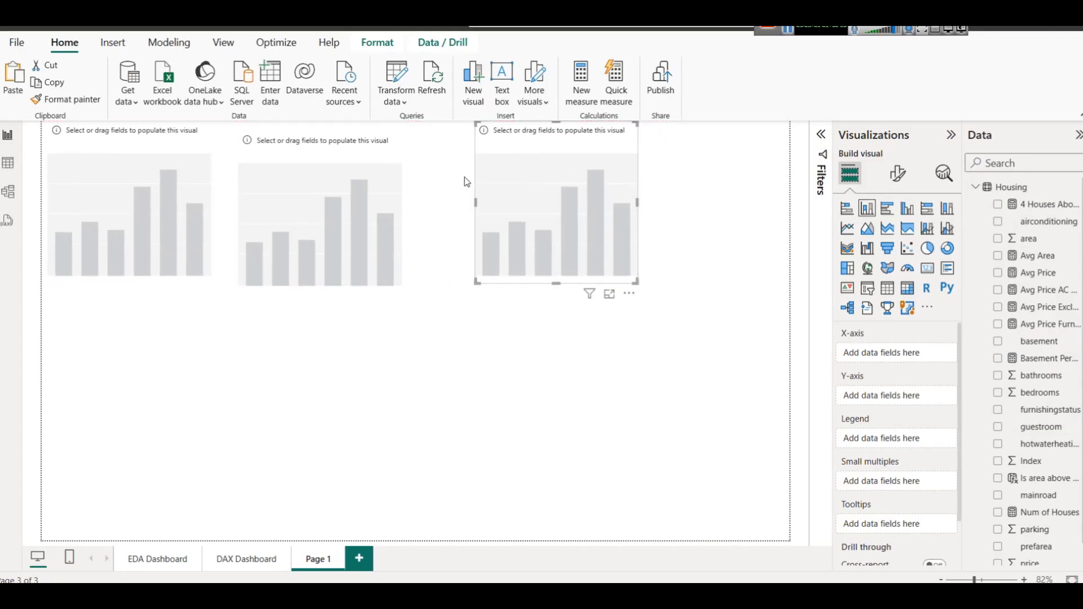
left_click_drag(385, 180, 418, 171)
Step: Plot the sum of area and the sum of bathrooms on the Y-axis of the first column chart
left_click(198, 162)
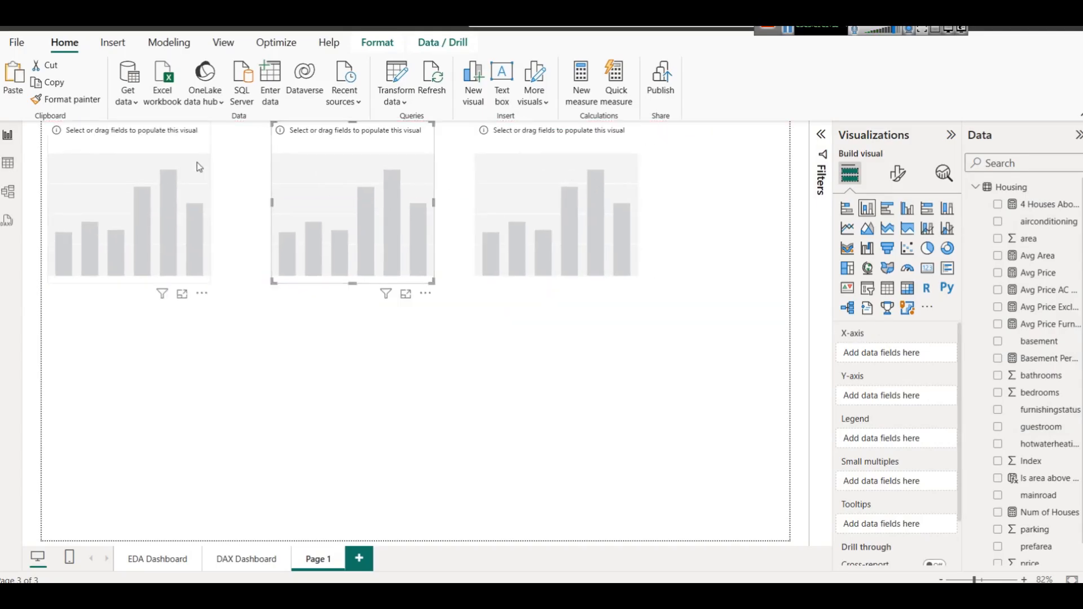
left_click(997, 240)
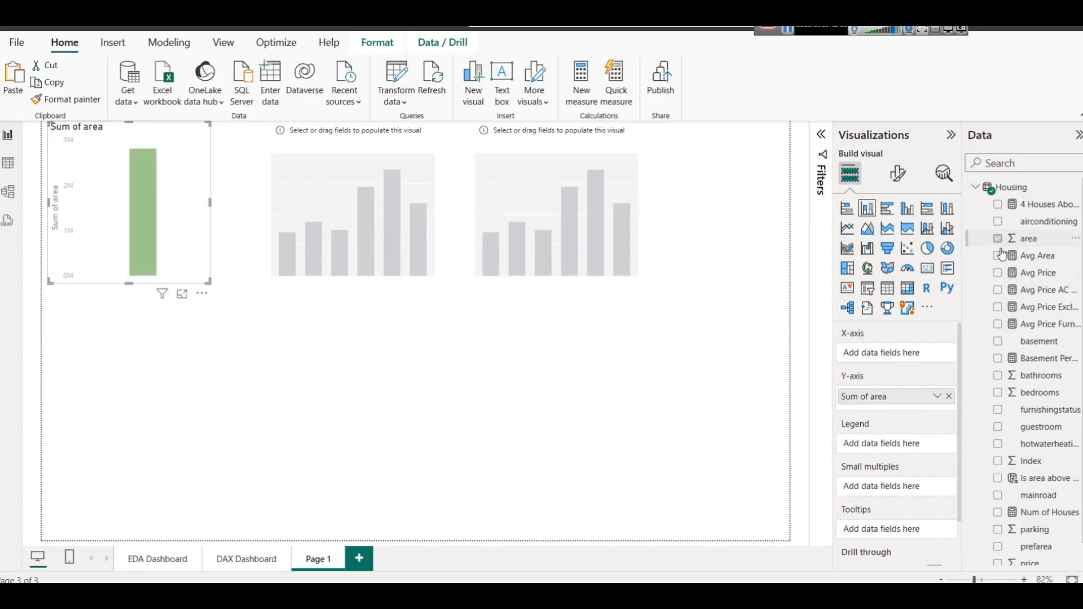
left_click(997, 360)
left_click(997, 359)
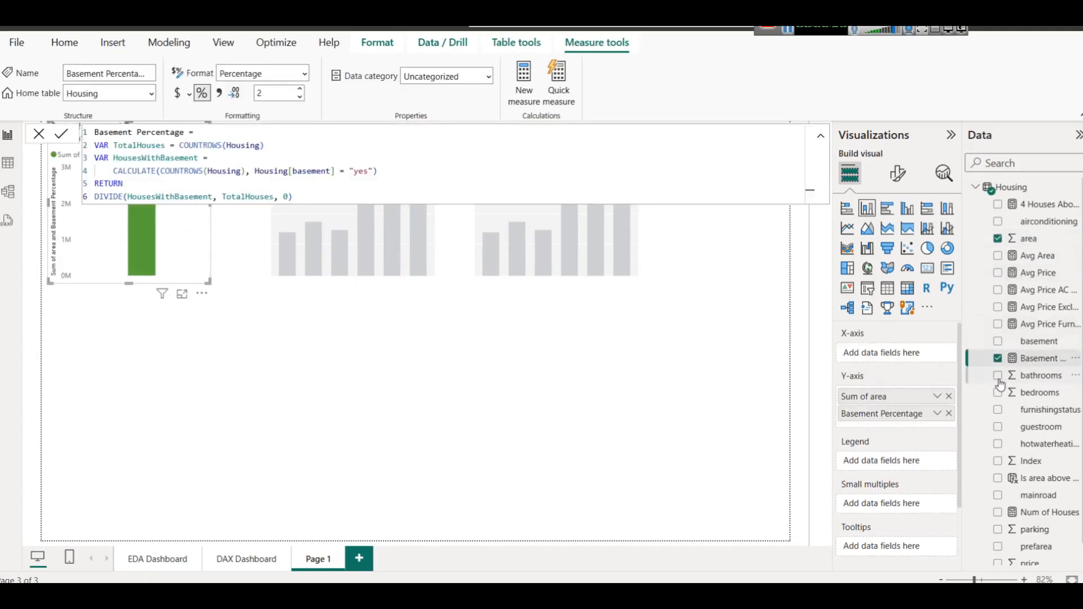
left_click(998, 376)
left_click(998, 359)
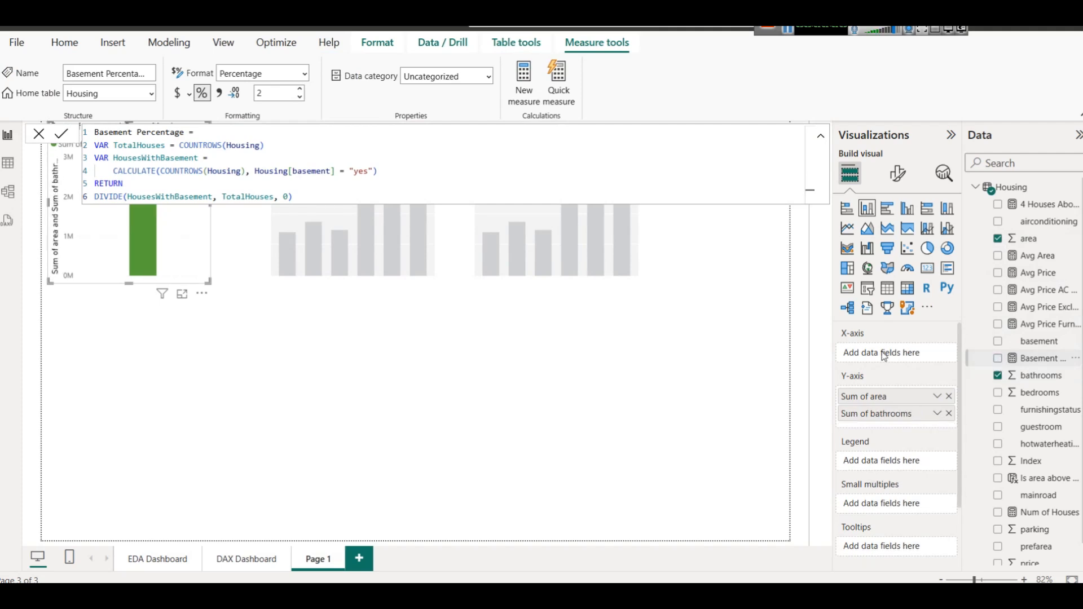
Step: Set up the middle column chart with airconditioning on the X-axis and the sum of price on the Y-axis
left_click(357, 263)
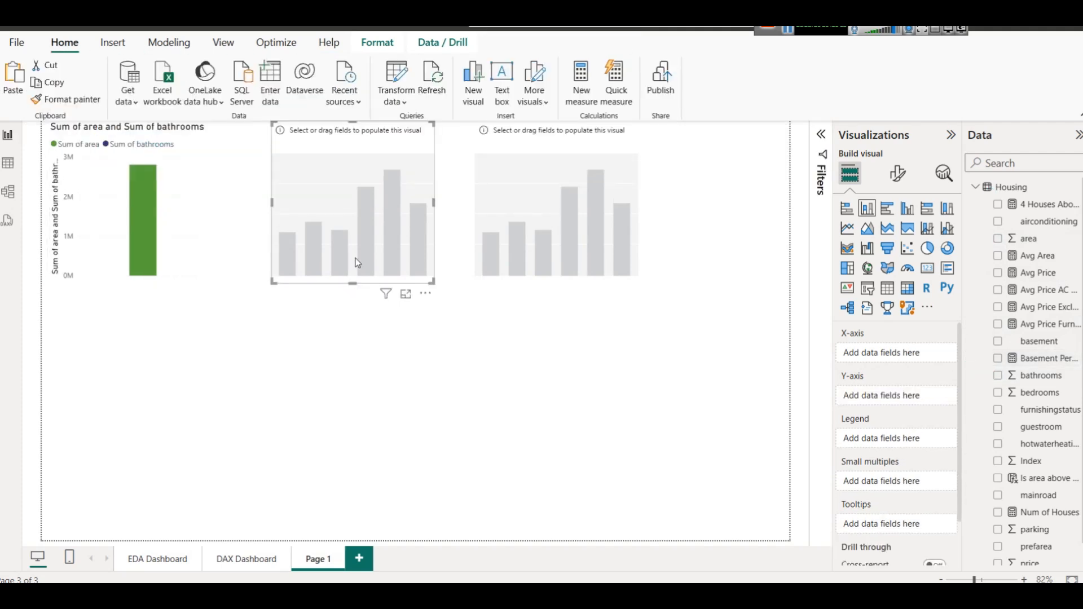
left_click(998, 222)
left_click(1010, 411)
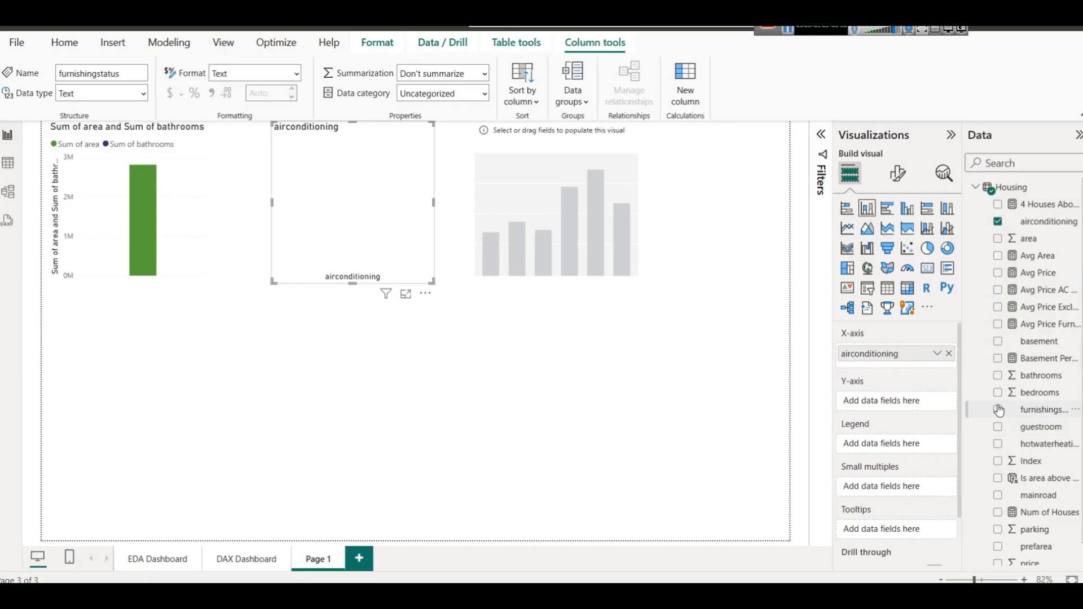
scroll(994, 497, "down", 1)
left_click(998, 540)
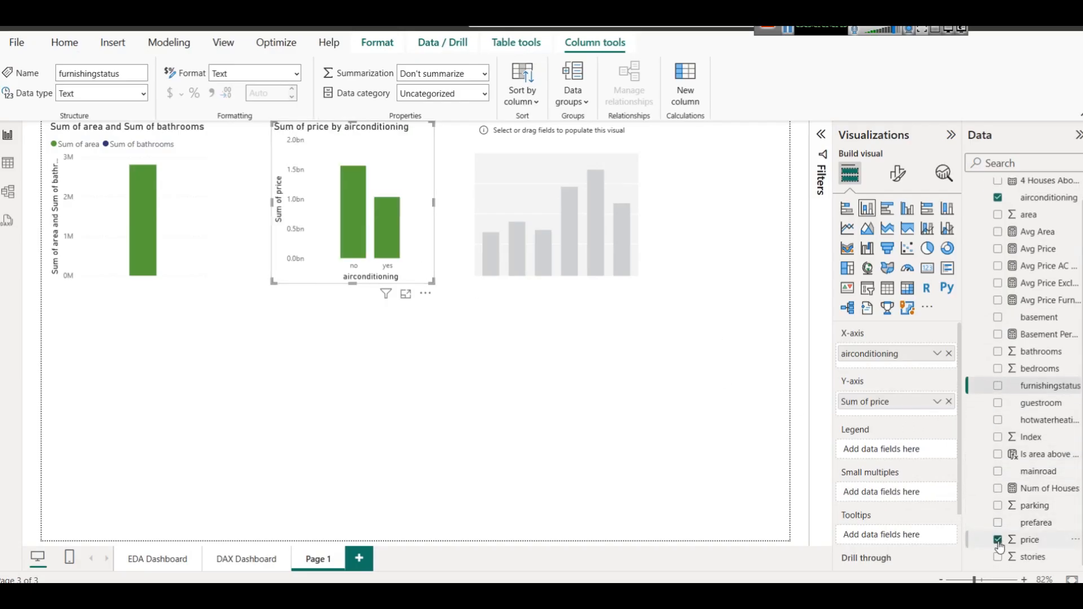
Step: Change the third chart to a scatter chart with area on the X Axis and price on the Y Axis
left_click(584, 207)
scroll(1016, 333, "up", 1)
left_click(908, 248)
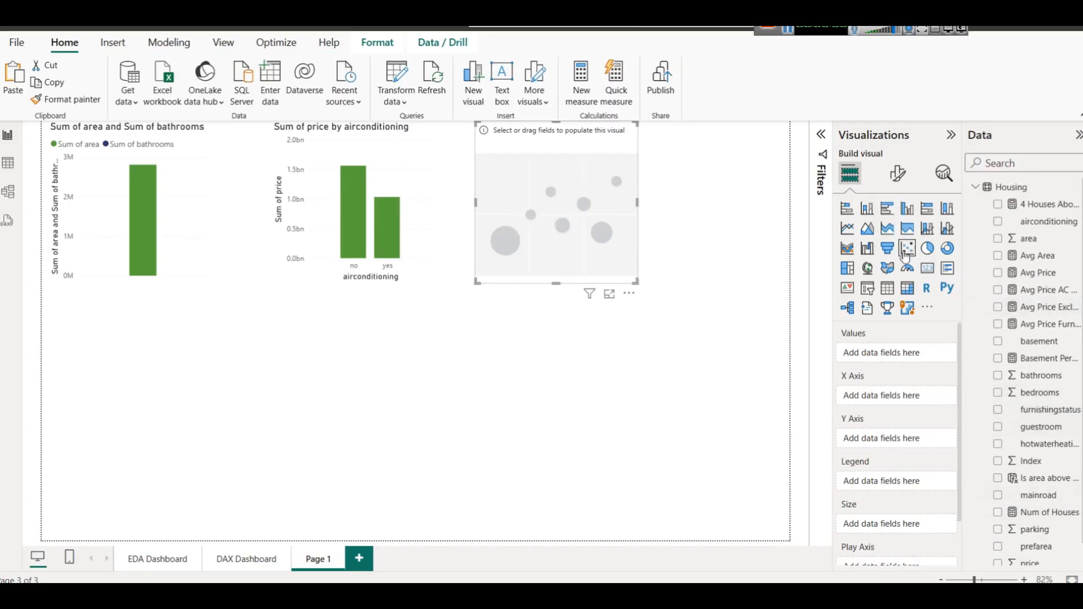
left_click_drag(1039, 242, 895, 402)
scroll(1038, 480, "down", 1)
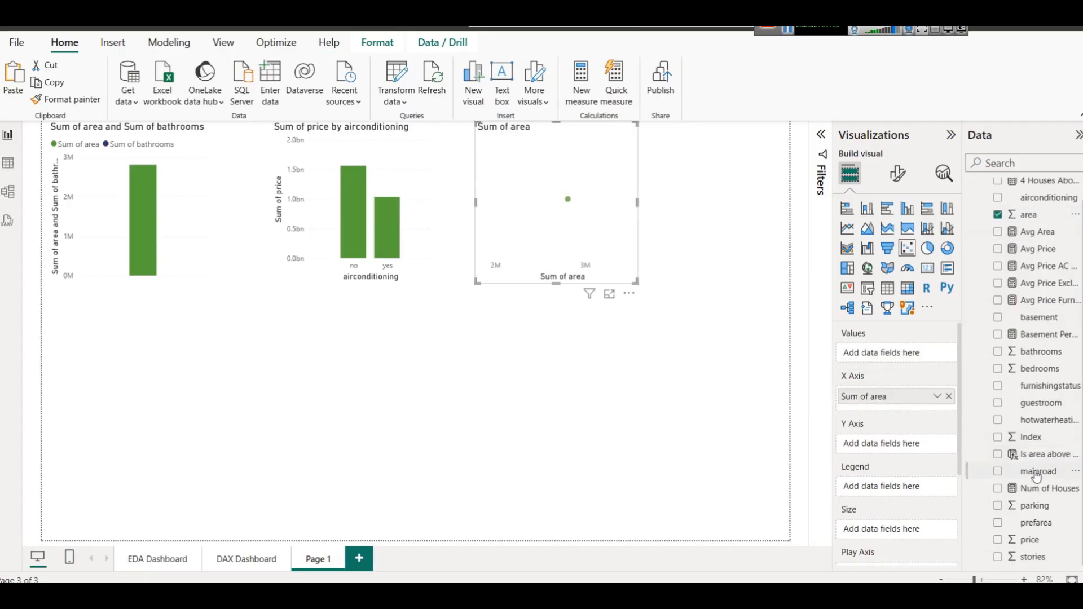
left_click_drag(1033, 540, 892, 446)
Step: Set area and price in the scatter chart to Don't summarize, and select the area and bathrooms column chart
left_click(935, 398)
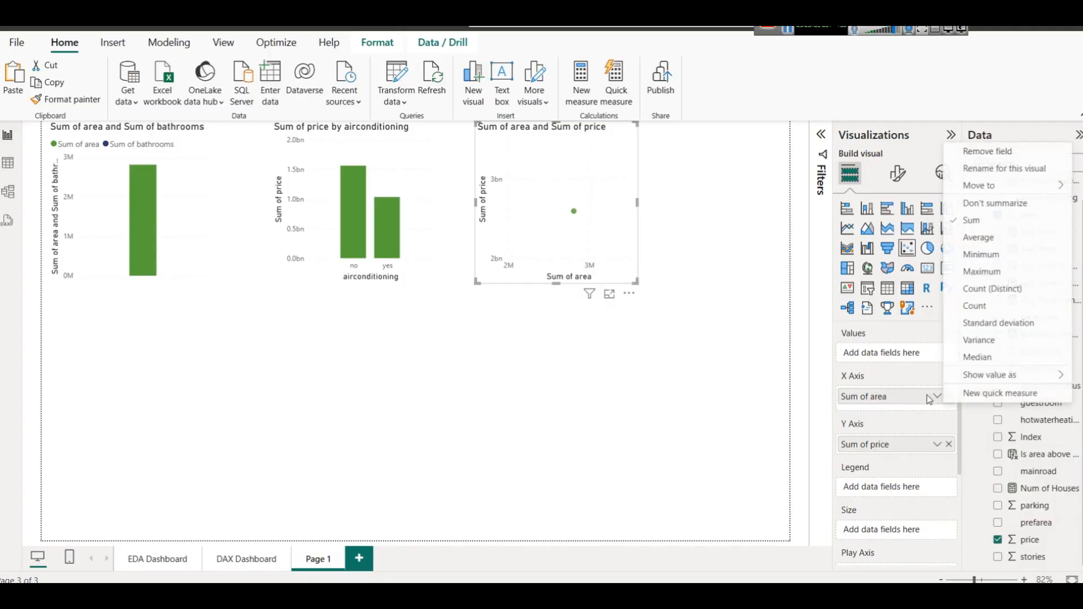
left_click(990, 206)
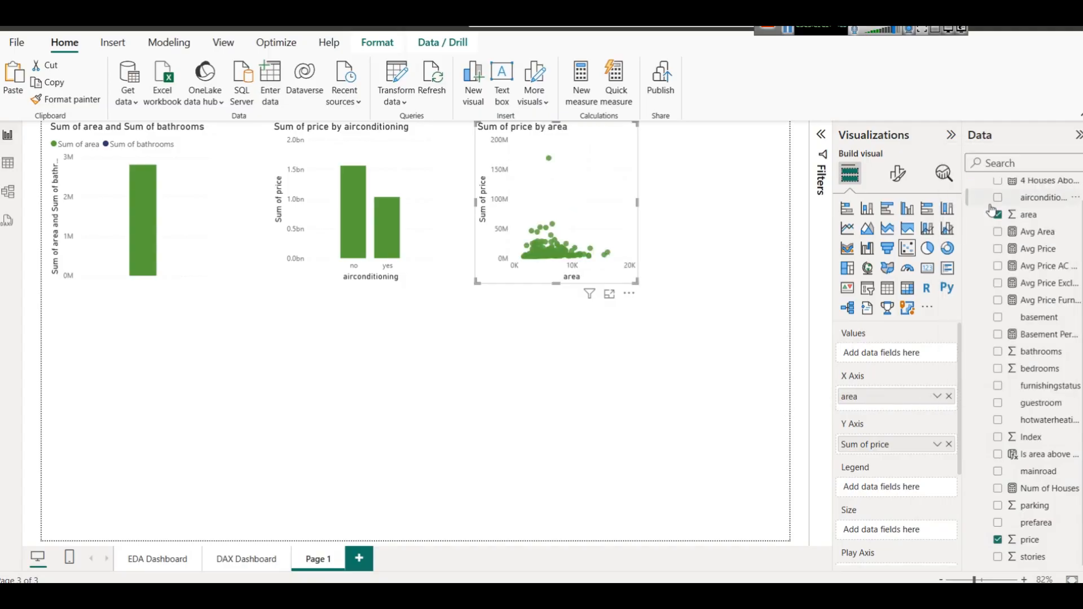
left_click(945, 445)
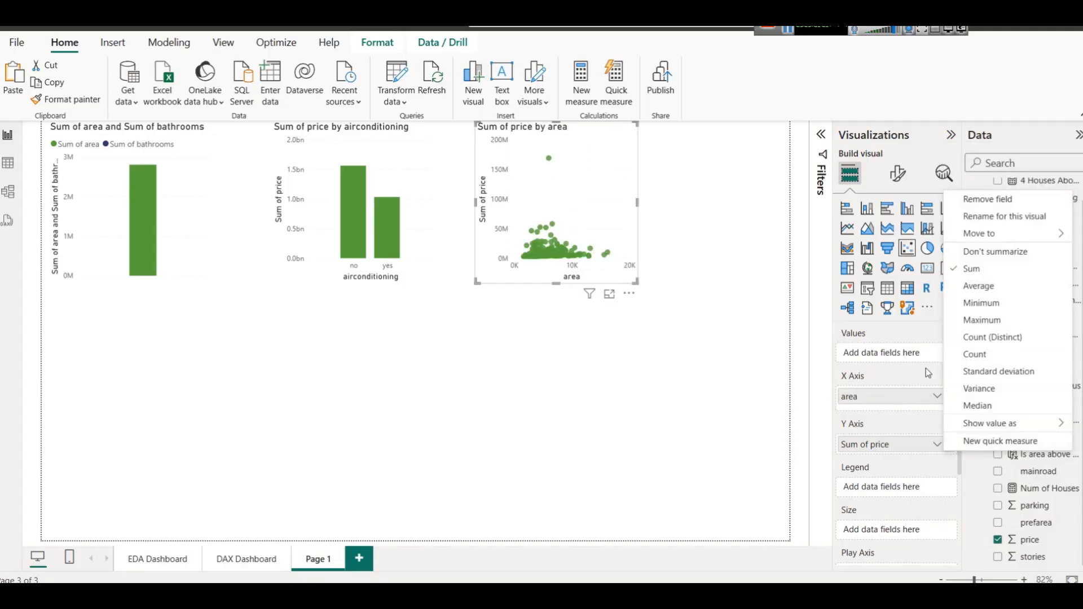
left_click(1002, 250)
left_click(612, 359)
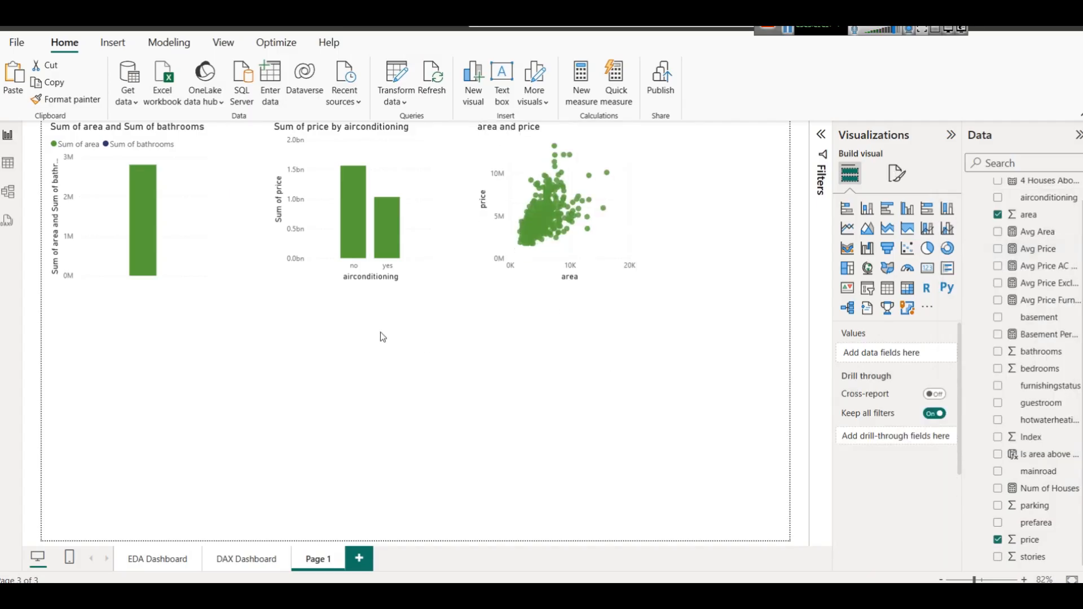
left_click(193, 199)
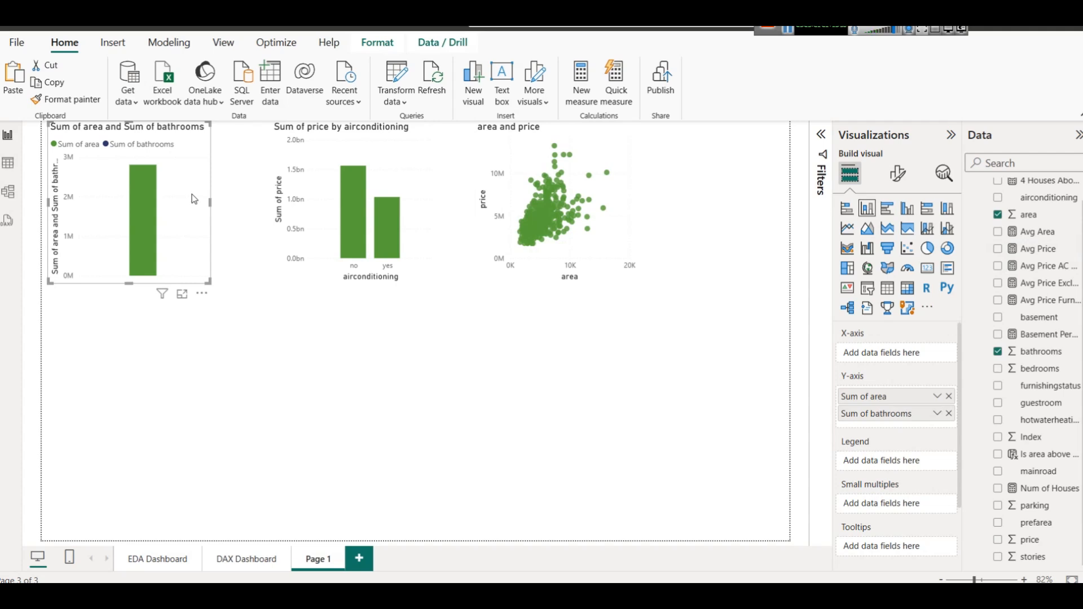
Step: Add the Avg Price Furnished measure to the area and bathrooms column chart, then compare with the EDA Dashboard page and return to Page 1
left_click(998, 301)
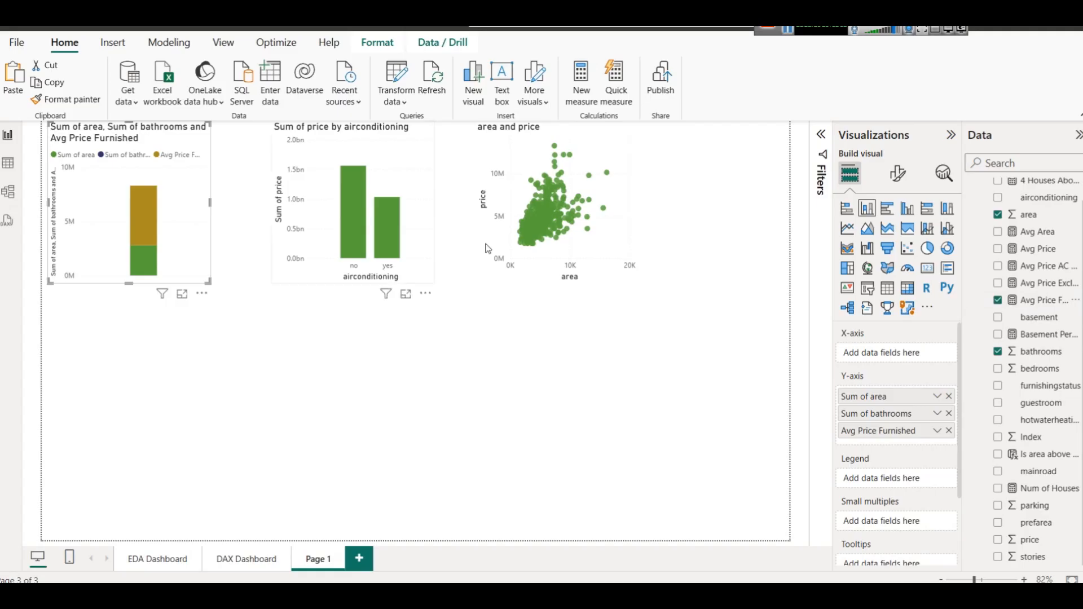
left_click(152, 562)
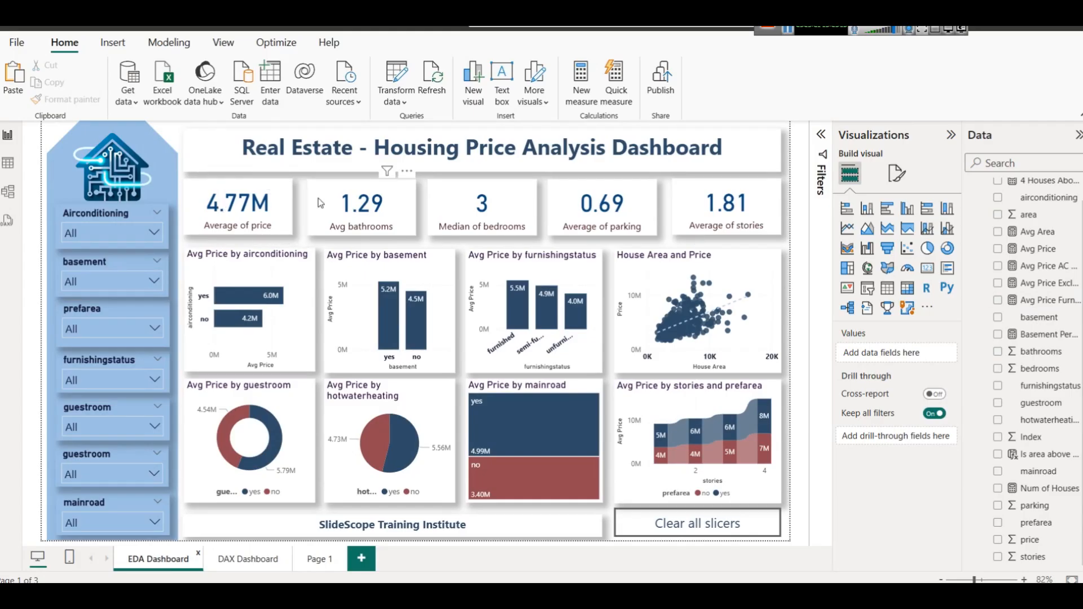
left_click(337, 560)
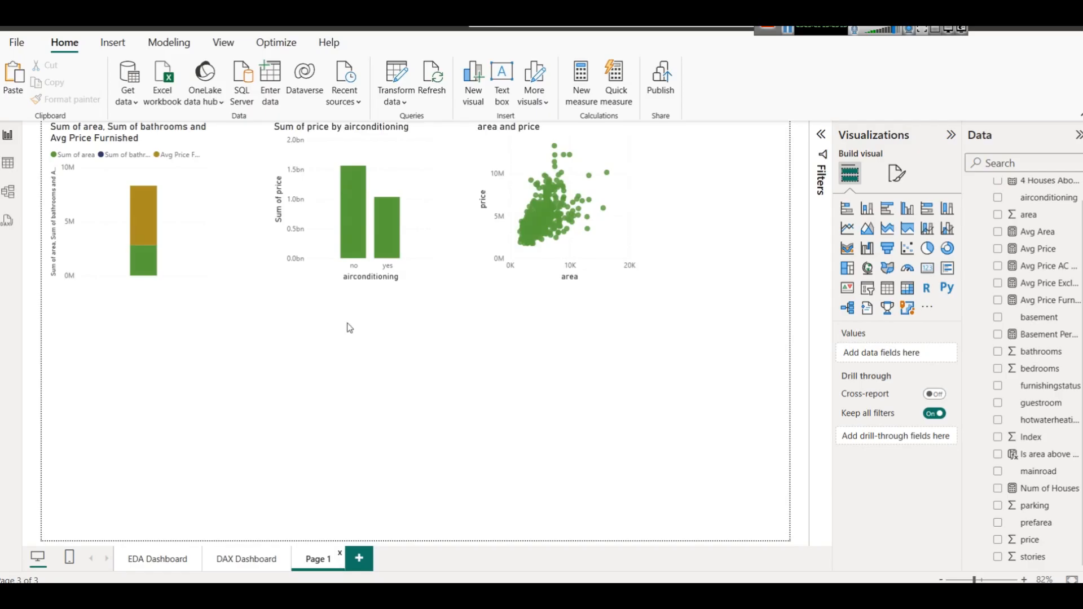
Step: Delete the area and price scatter chart and the area and bathrooms column chart from Page 1
left_click(350, 238)
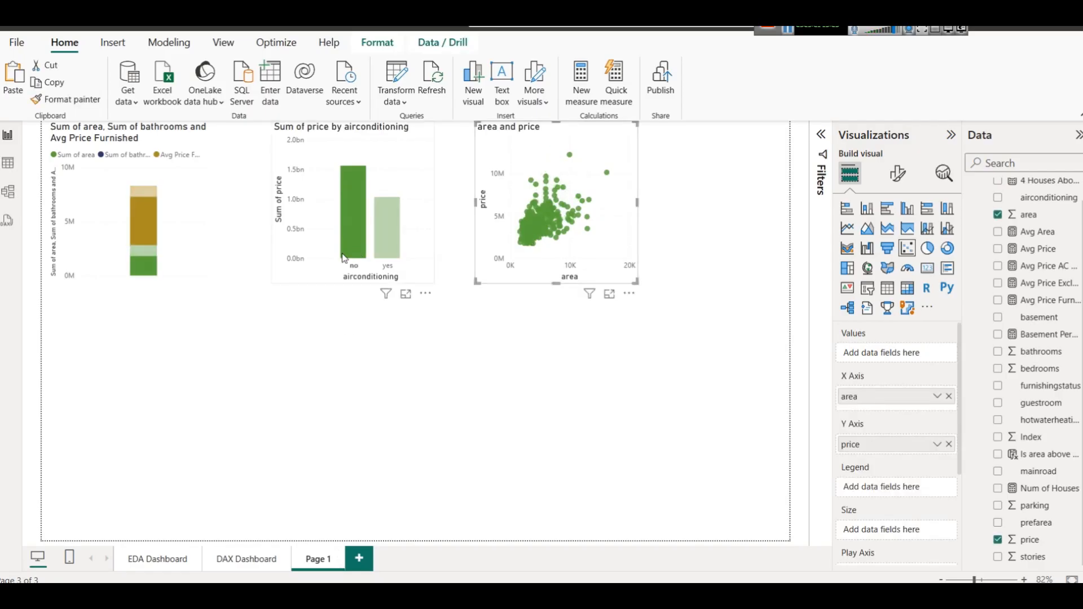
key("Delete")
left_click(184, 246)
key("Delete")
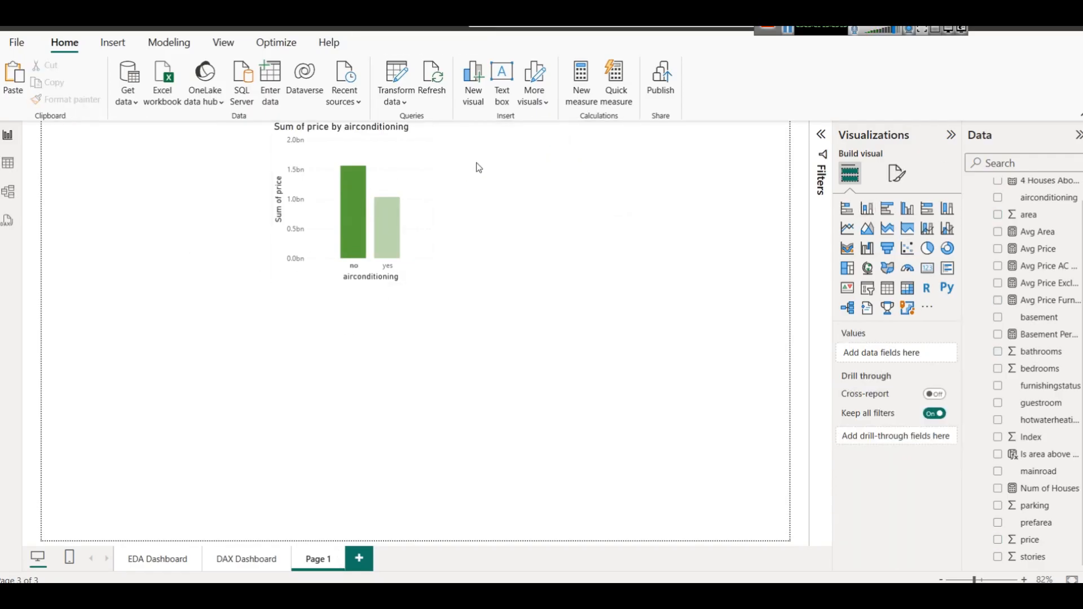
Step: Highlight the yes column in the price by airconditioning chart, clear the highlight, and enlarge the chart to fill most of the page
left_click(382, 233)
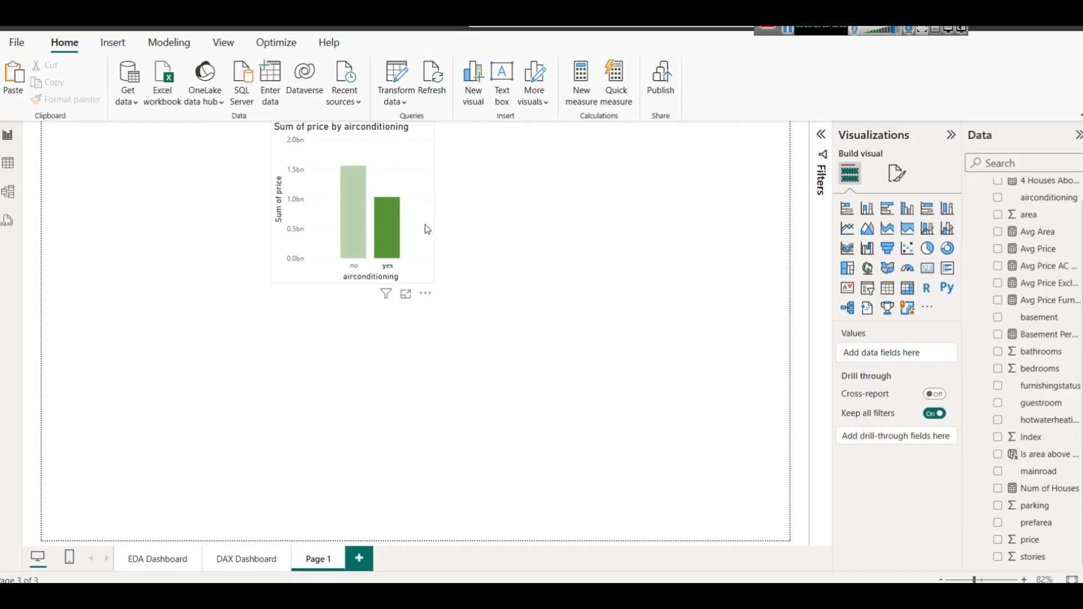
left_click(394, 214)
left_click_drag(434, 282, 810, 505)
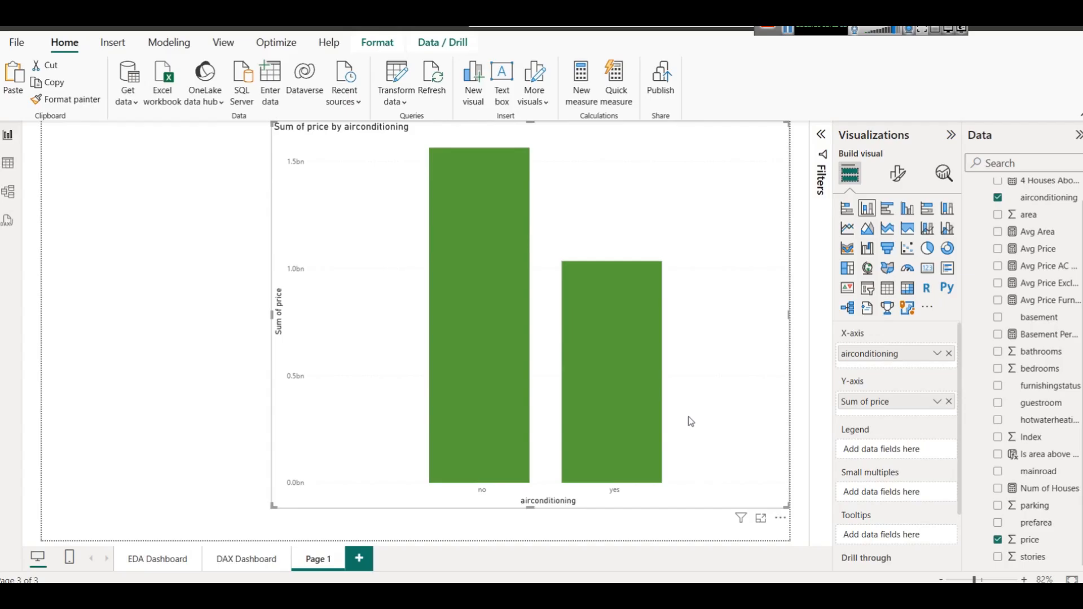
Step: Delete the price by airconditioning chart from Page 1 and show the EDA Dashboard page
left_click(658, 267)
left_click(659, 269)
key("Delete")
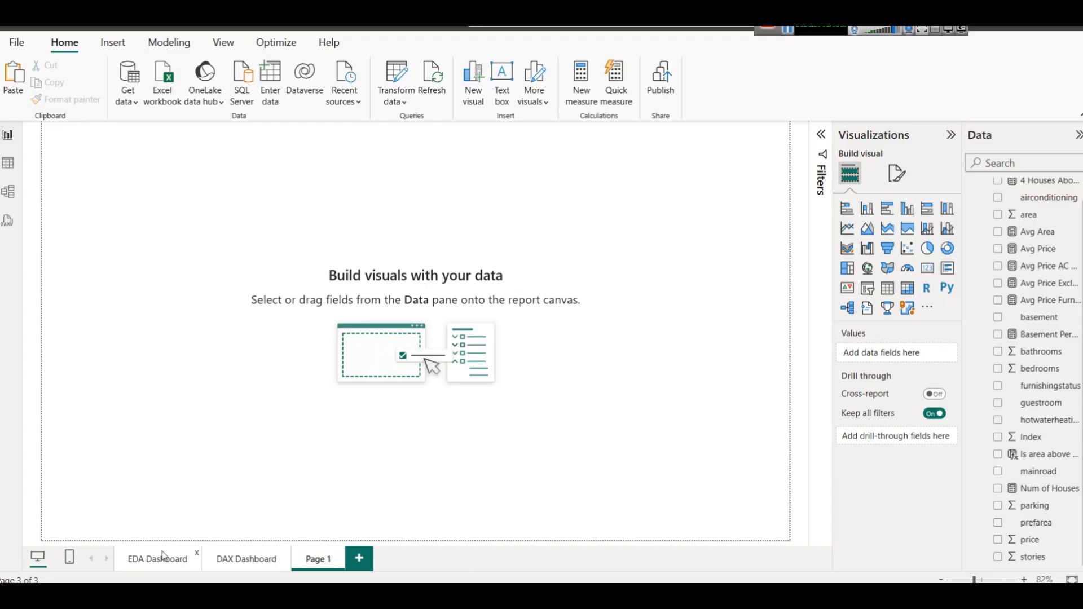
left_click(163, 558)
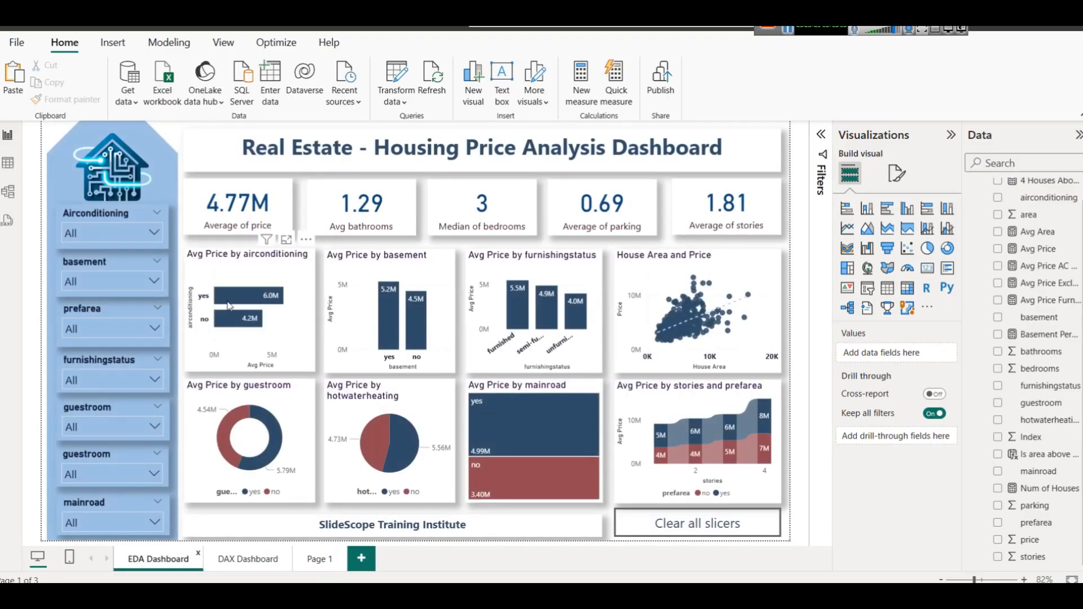
Step: Switch to Tableau, create a new dashboard, place Sheet 1 on it, remove it again, and go back to Sheet 1
left_click(1008, 28)
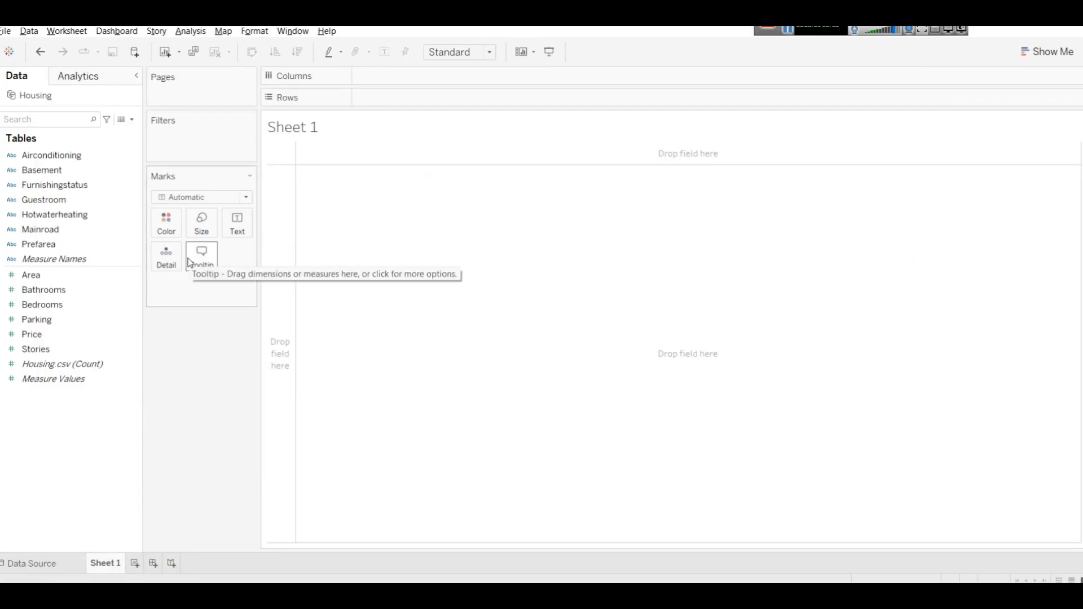
left_click(152, 564)
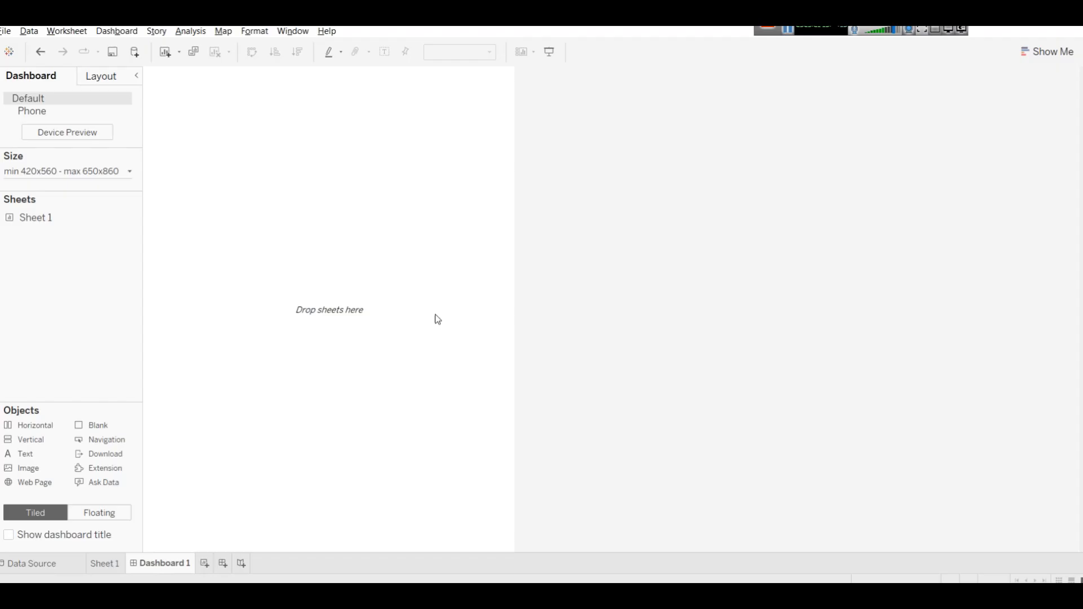
left_click_drag(2, 223, 268, 158)
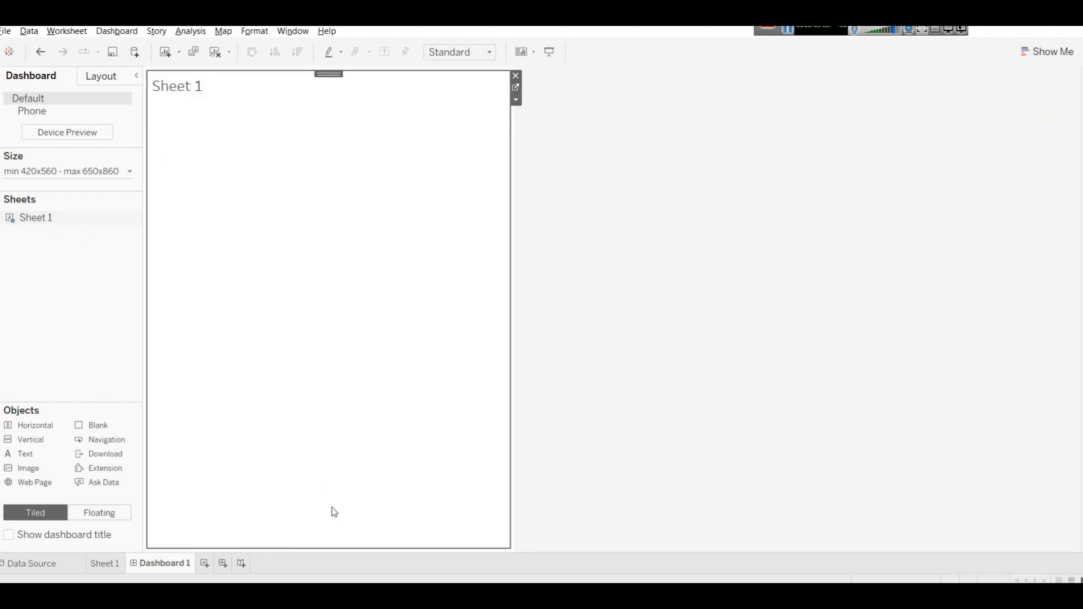
left_click(516, 76)
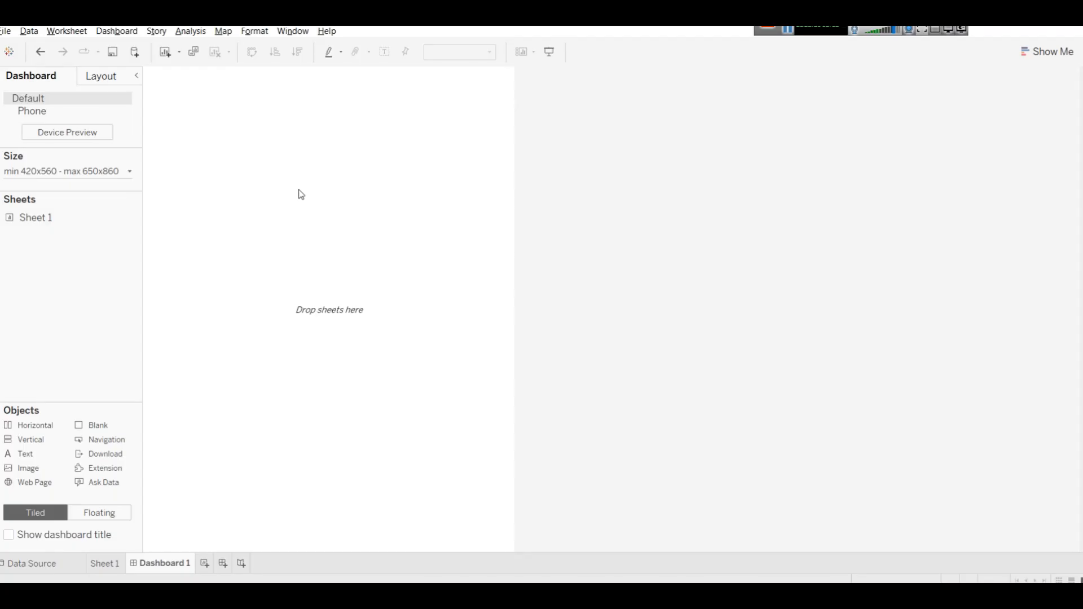
left_click(110, 564)
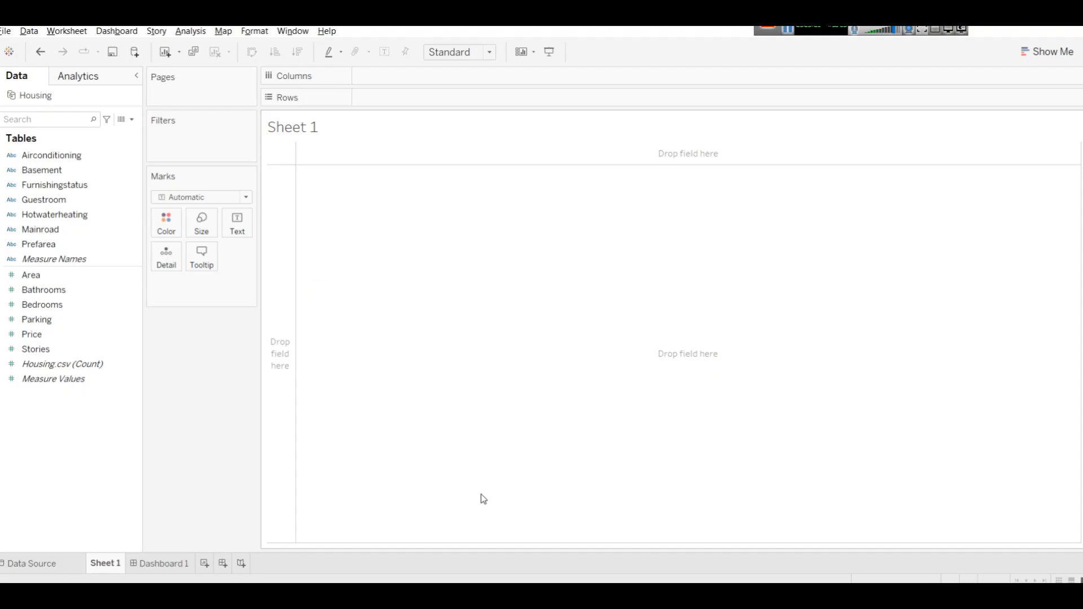
Step: Switch to the Notepad notes and add a dash line followed by "1 Categorical ( Nominal ( 4-5 distinct ( unique ) values )"
left_click(440, 546)
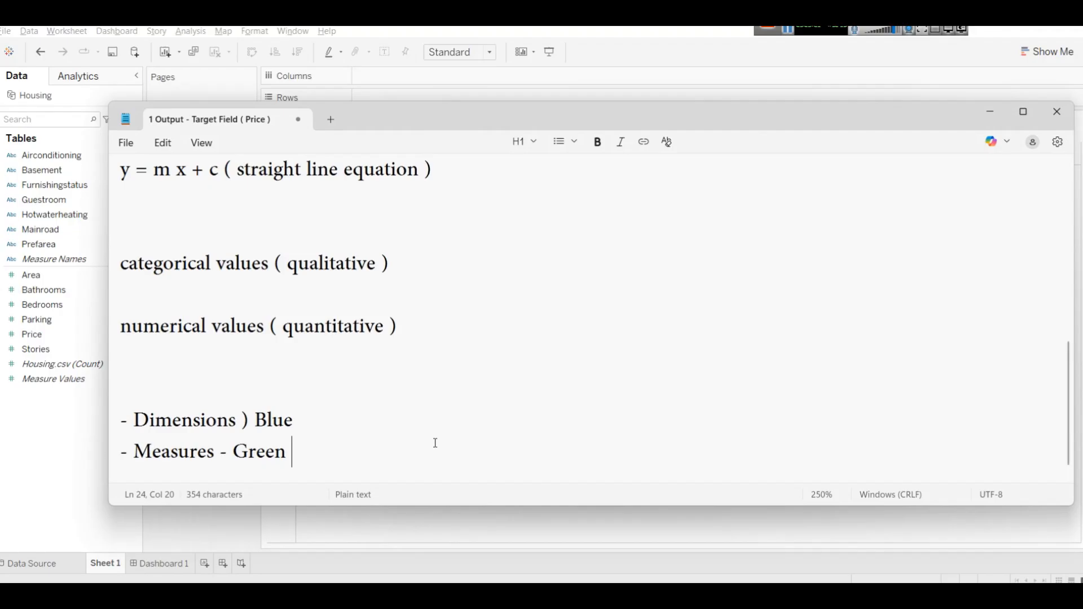
key("Return")
key("Return")
type("-")
key("Return")
key("Return")
type("1 Ca")
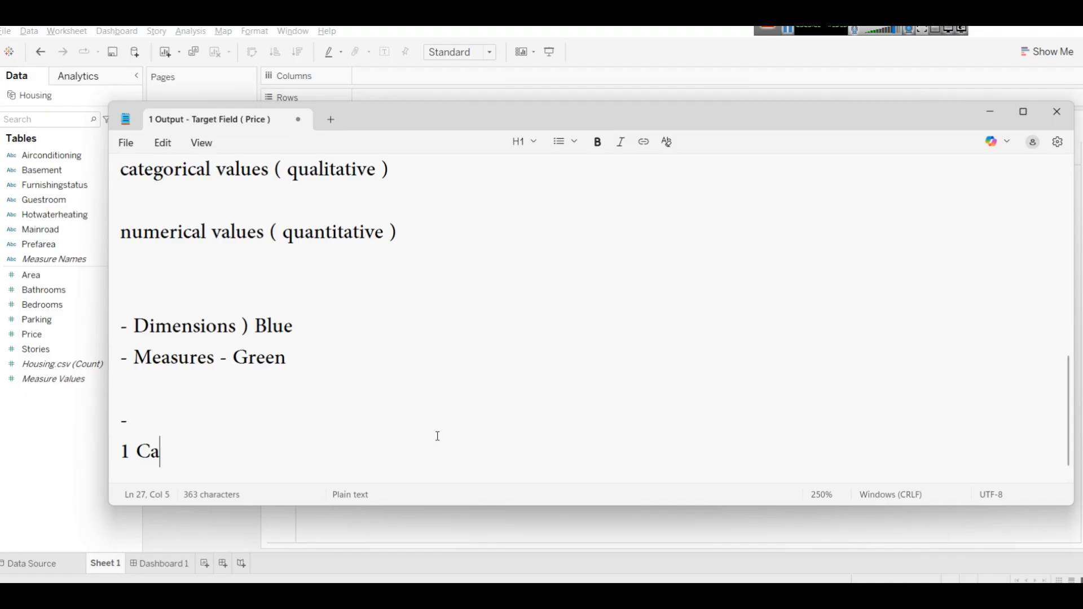
type("tegorical ( Nominal")
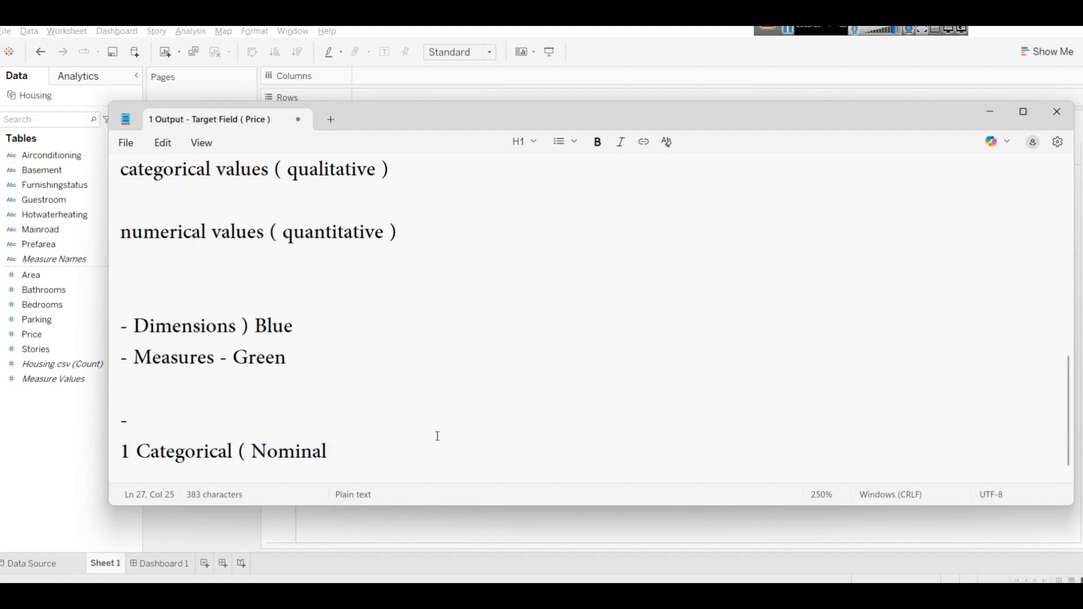
type(" ( 4-5 ")
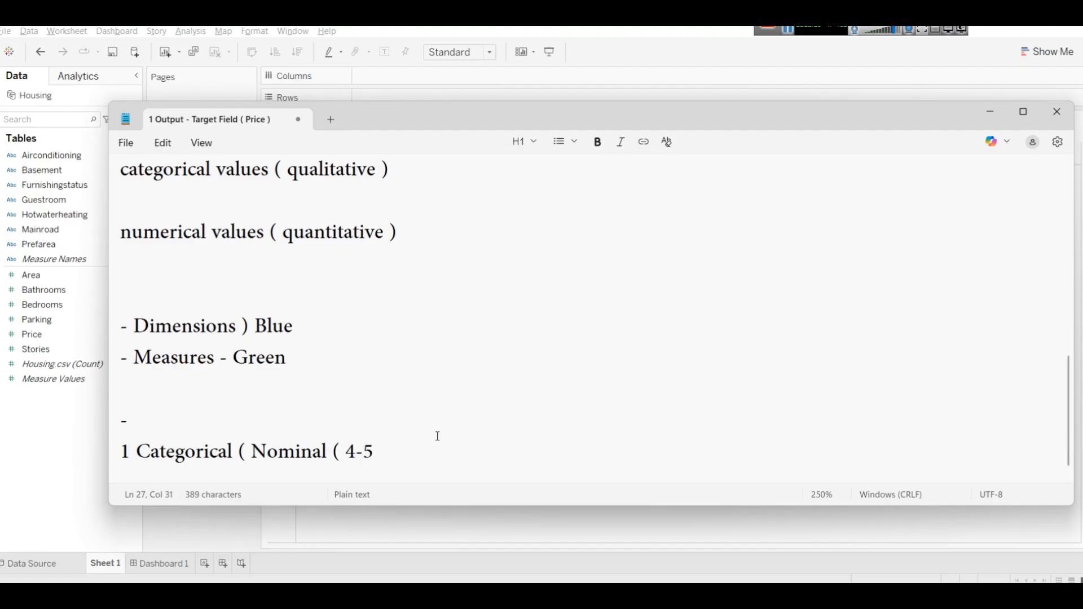
type("disting")
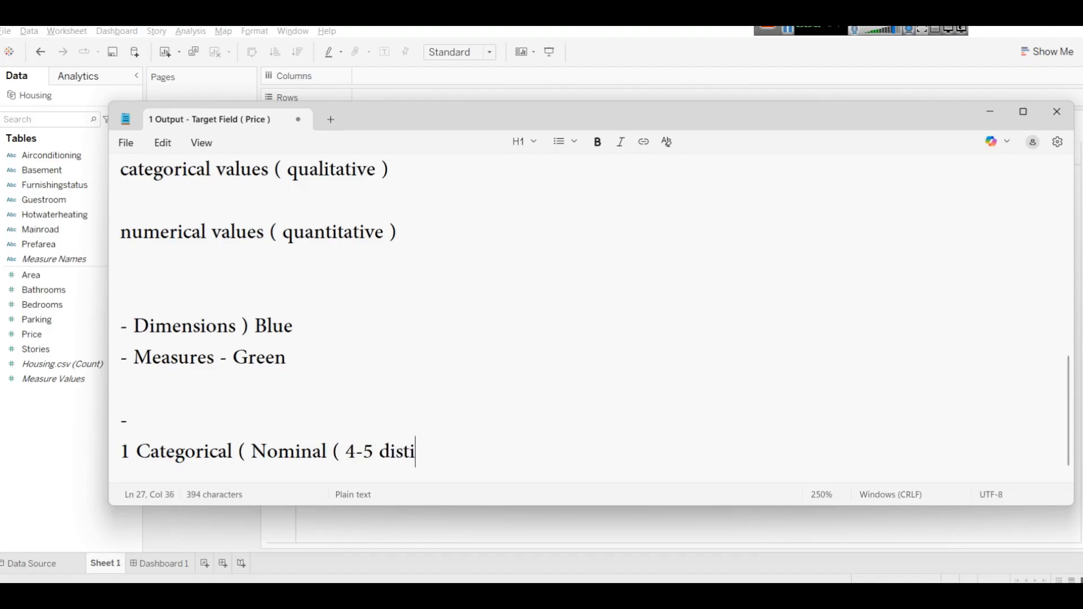
key("BackSpace")
type("ct ( unique ")
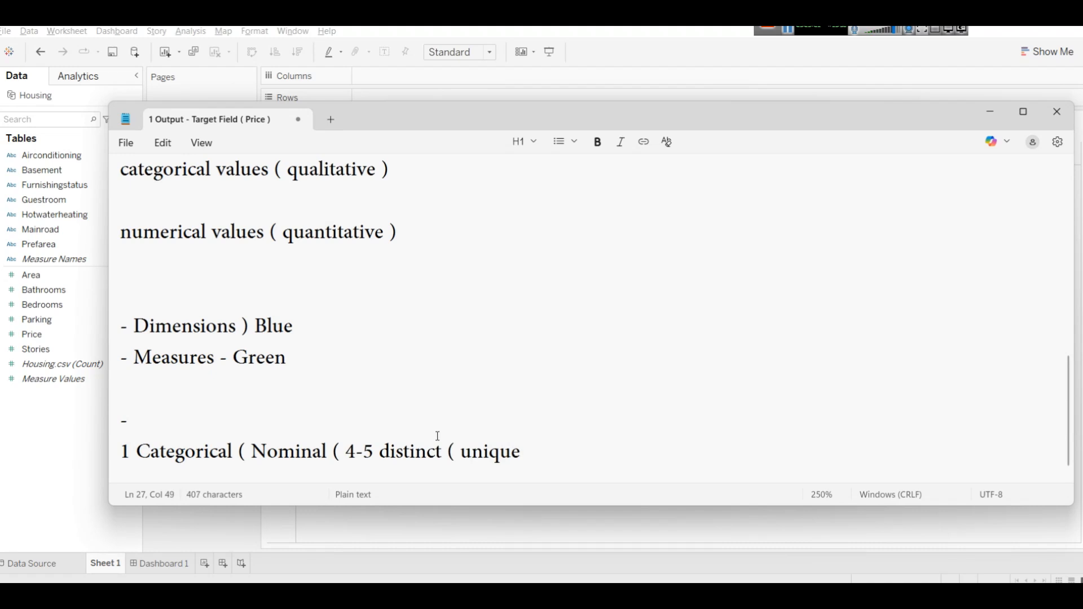
type(") values )")
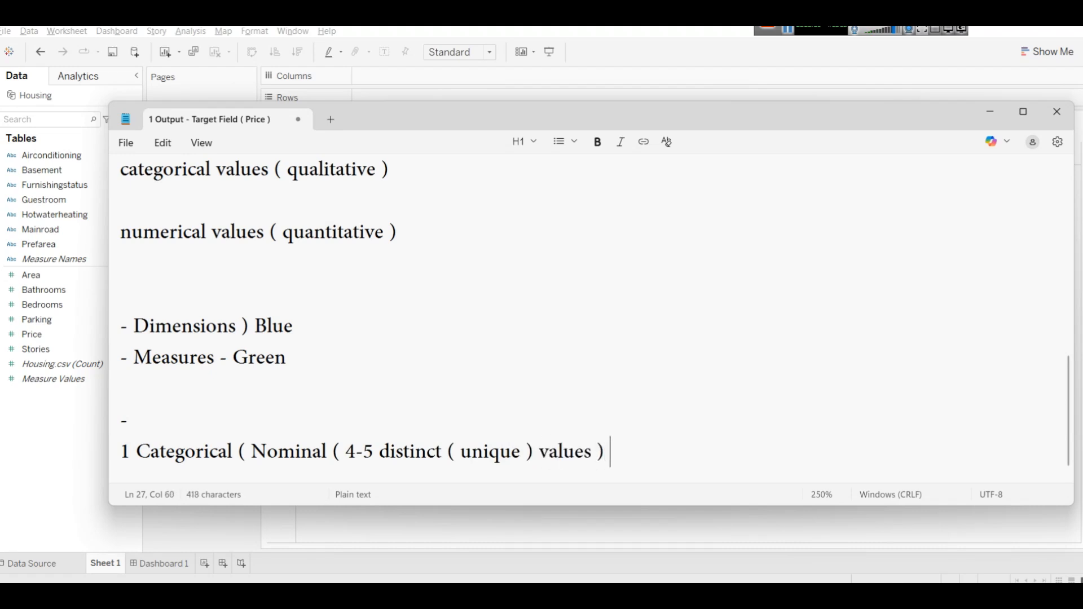
Step: Add the line "1 Numerical data" beneath the categorical line in the notes
key("Return")
type("1 Numerical")
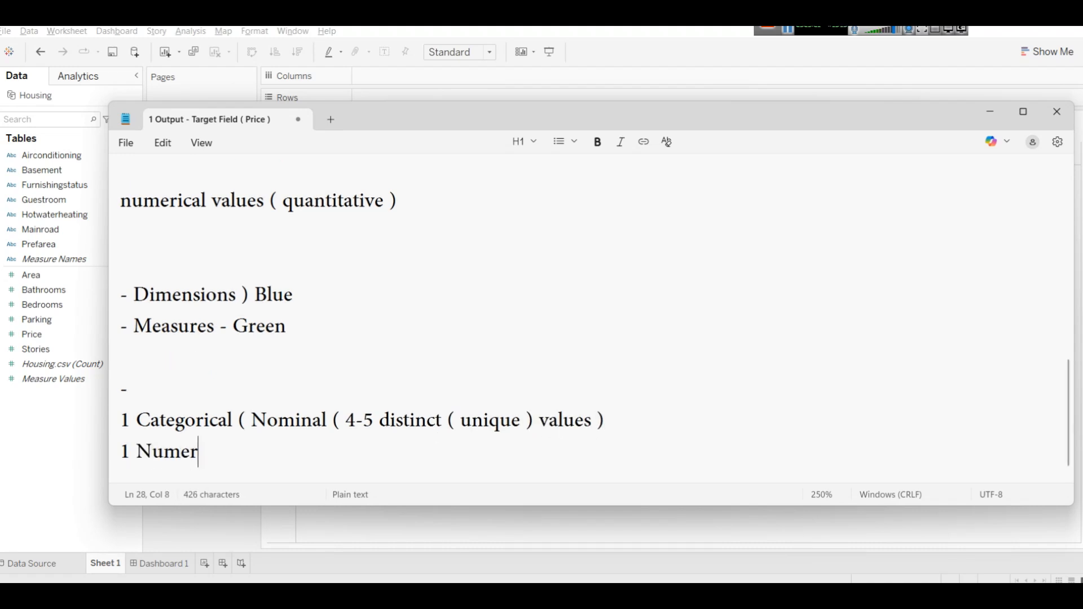
type(" data")
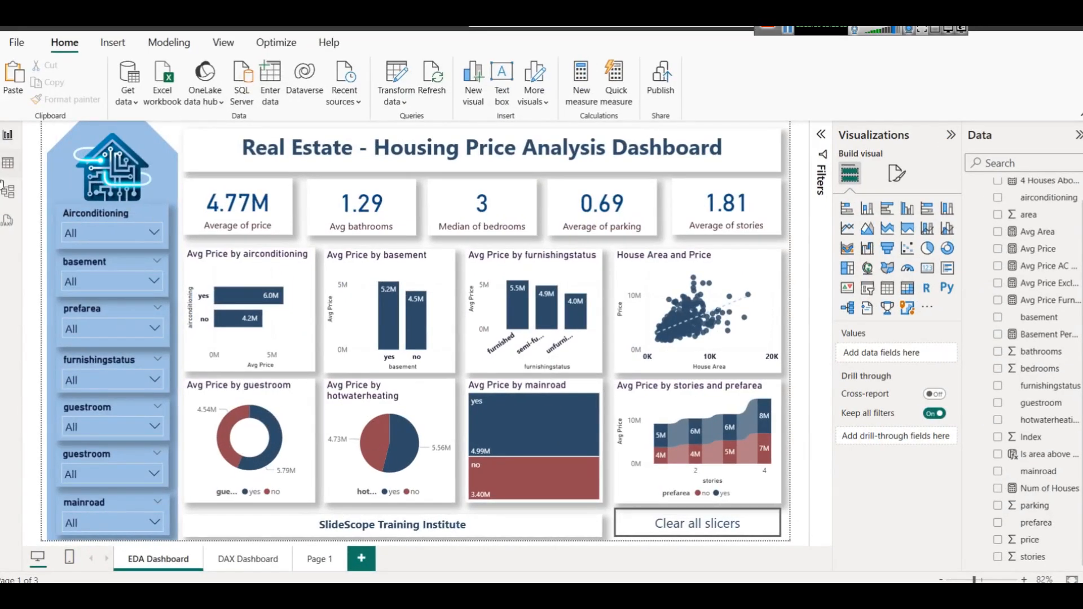
Step: Examine the distinct values of the furnishingstatus and airconditioning columns in Power BI's table view
left_click(8, 161)
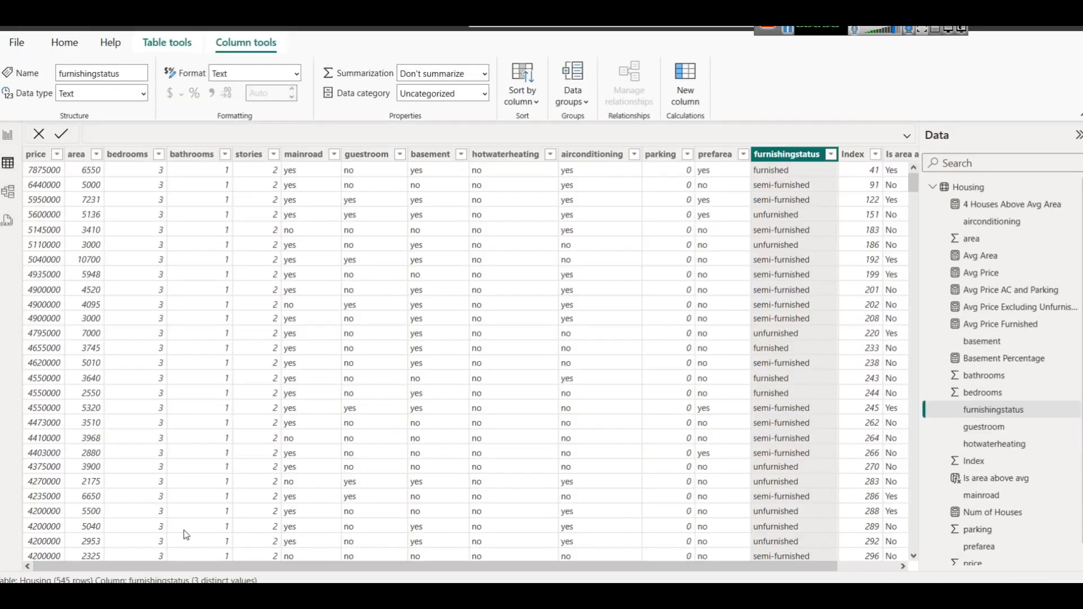
left_click(832, 154)
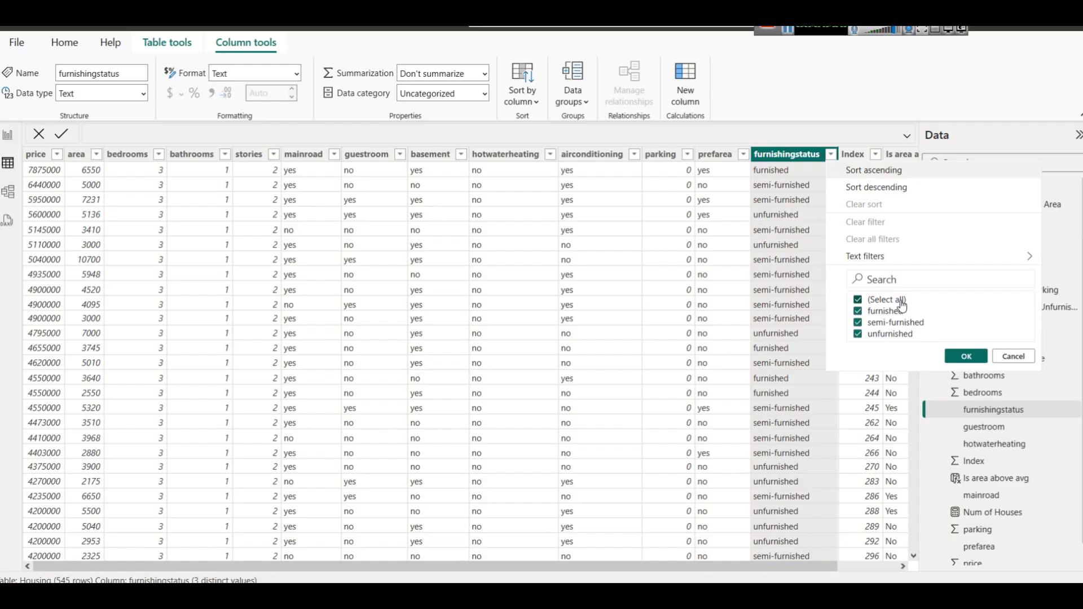
left_click(636, 155)
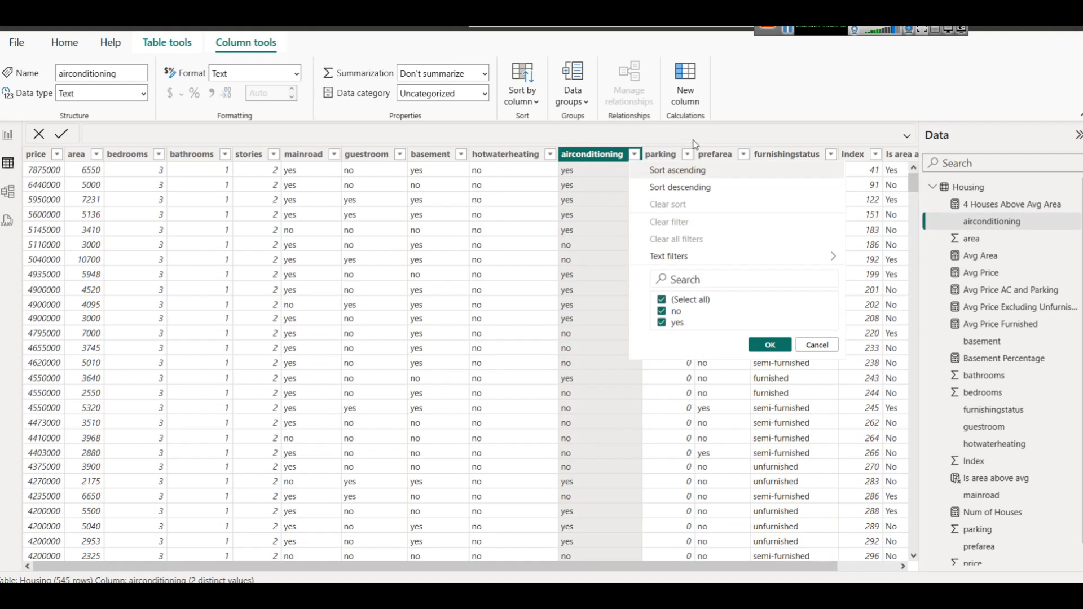
left_click(736, 116)
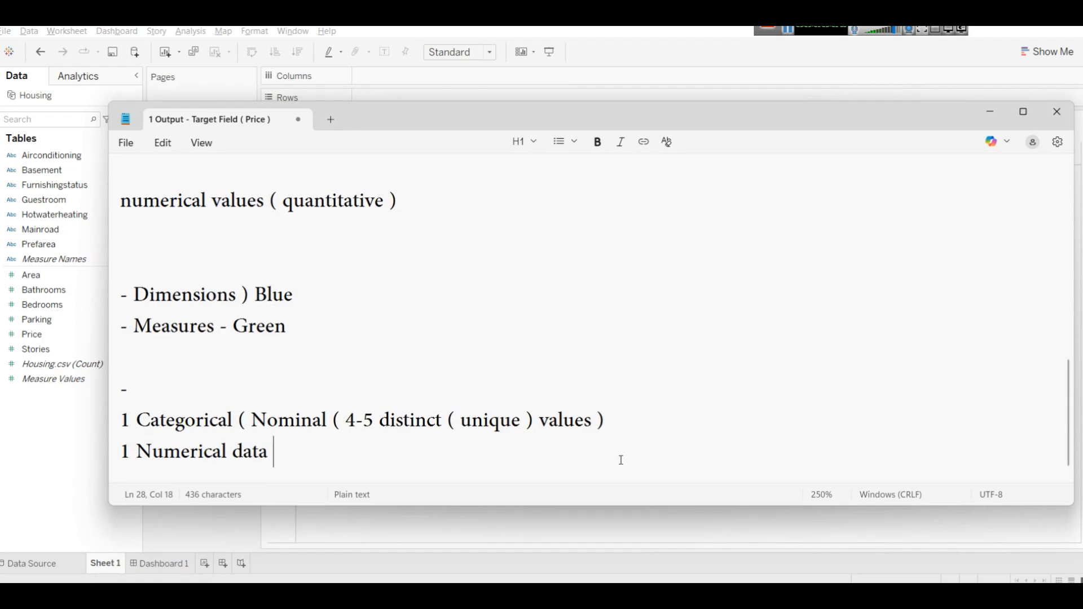
Step: In the Notepad notes, list the chart types Bar, Pie and Treemap on separate lines below the numerical data line
key("Return")
key("Return")
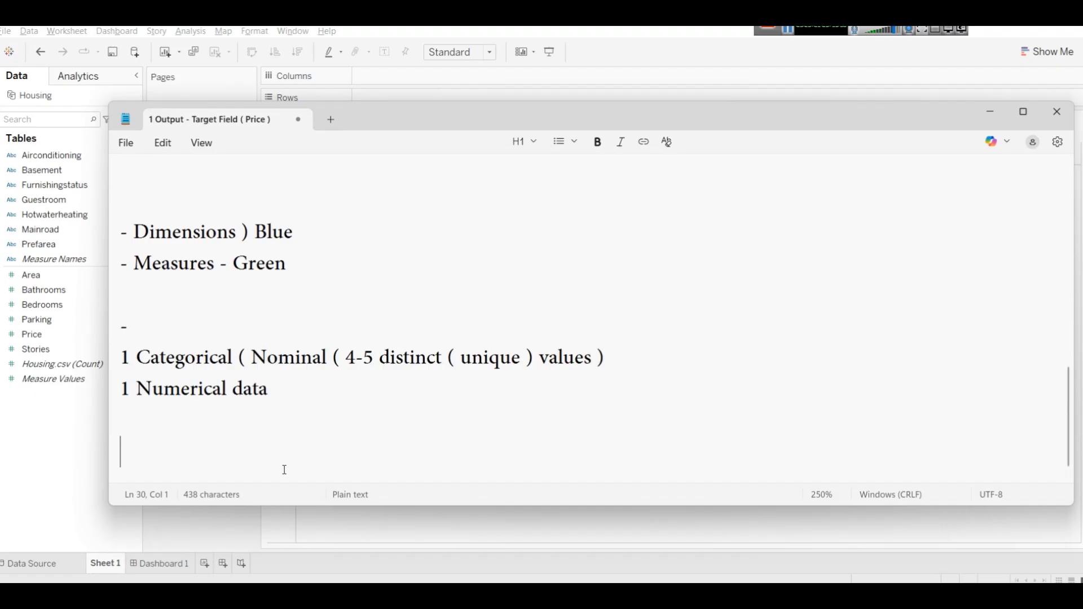
type("Bar")
key("Return")
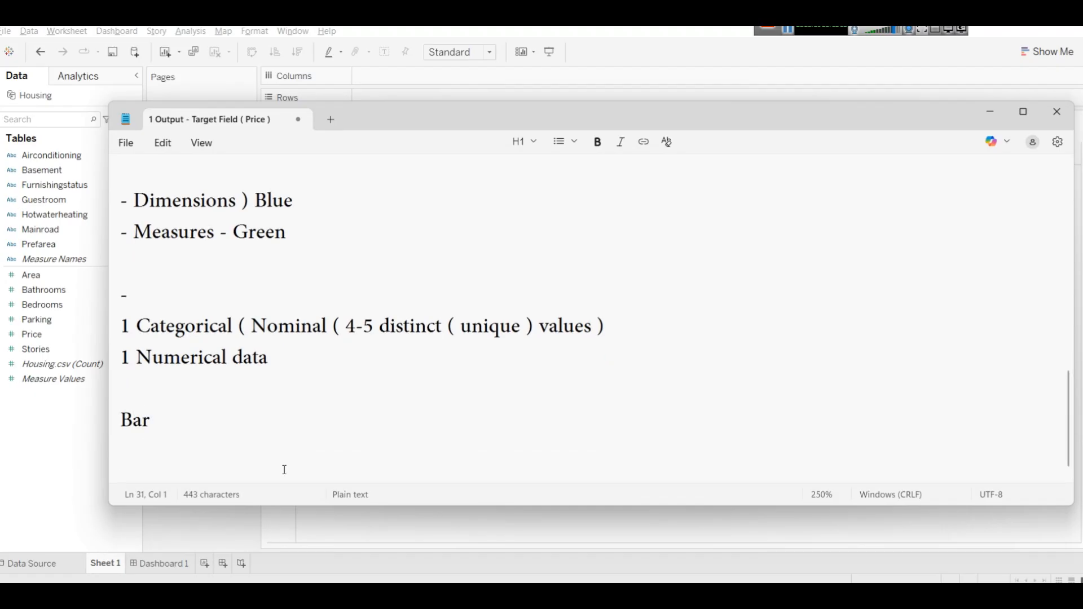
type("Pie")
key("Return")
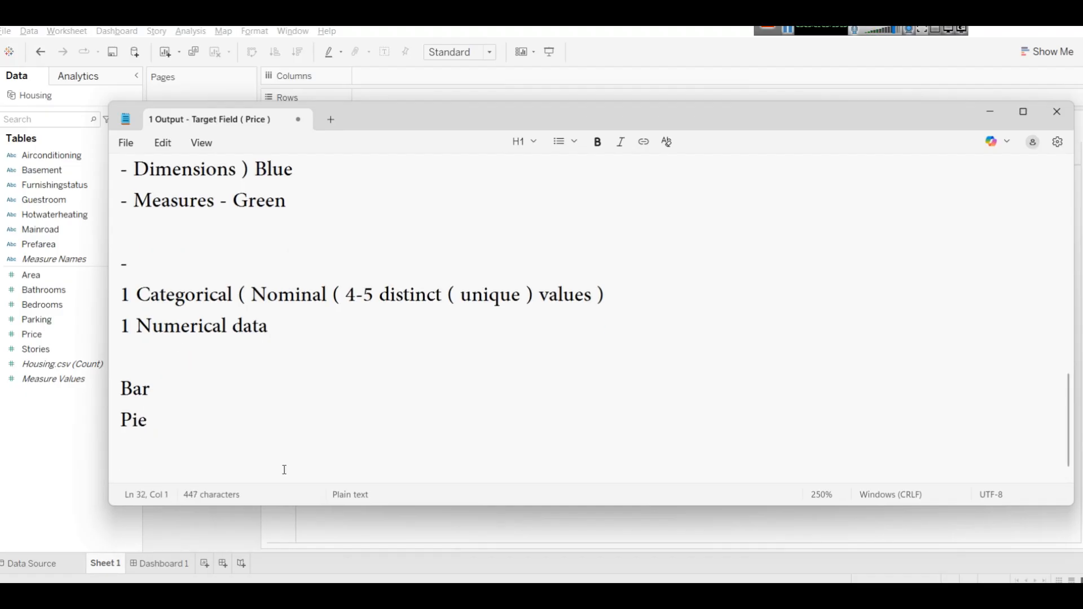
type("Treemap")
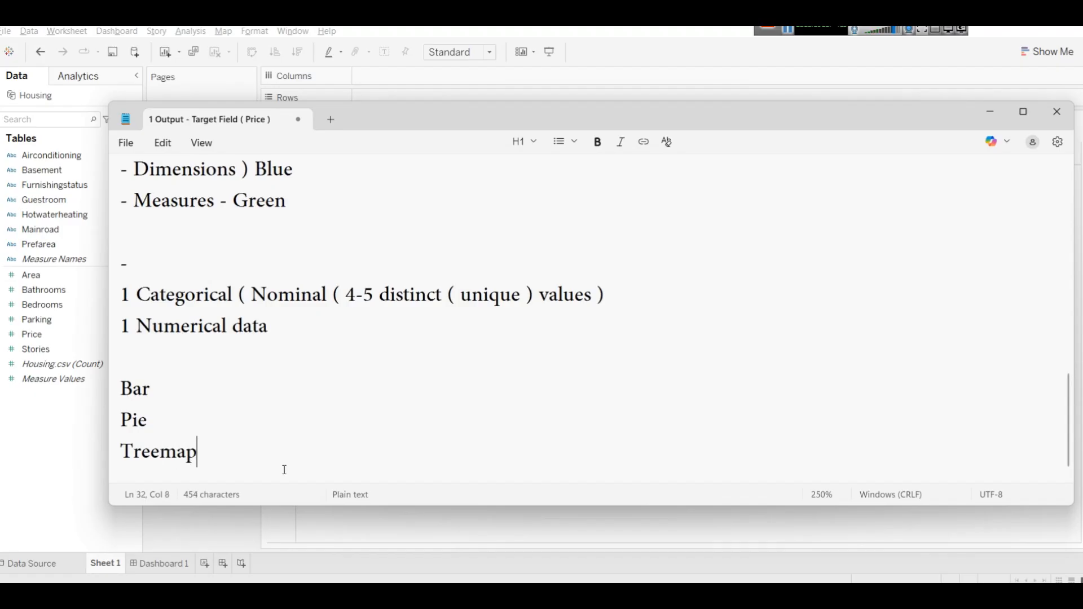
key("Return")
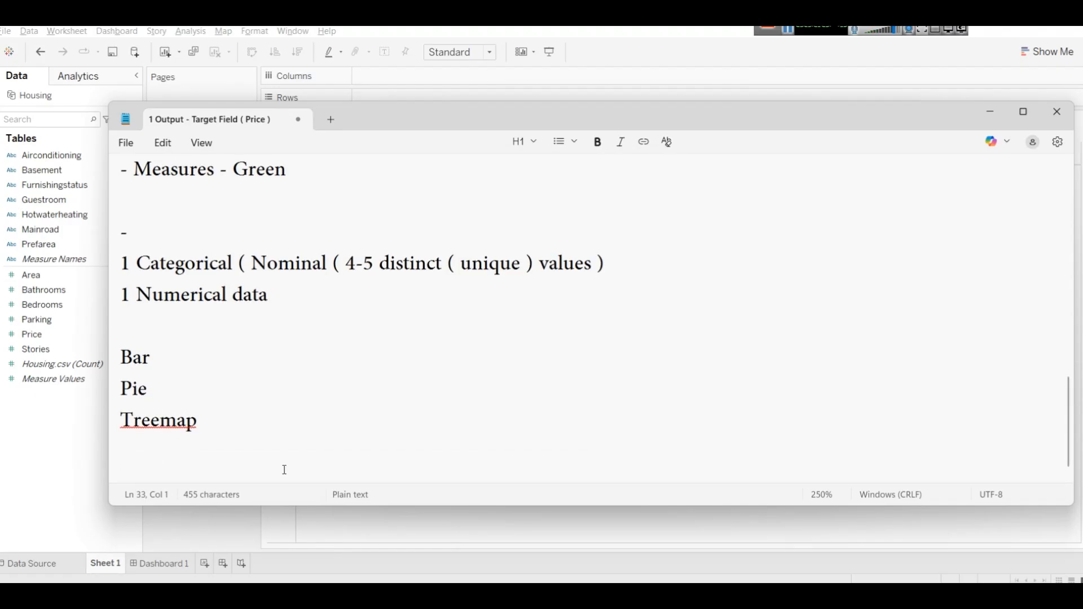
Step: Add "Line ( Time related field )" to the chart list and start a new line below it
type("Line (")
key("BackSpace")
key("BackSpace")
type("( Time")
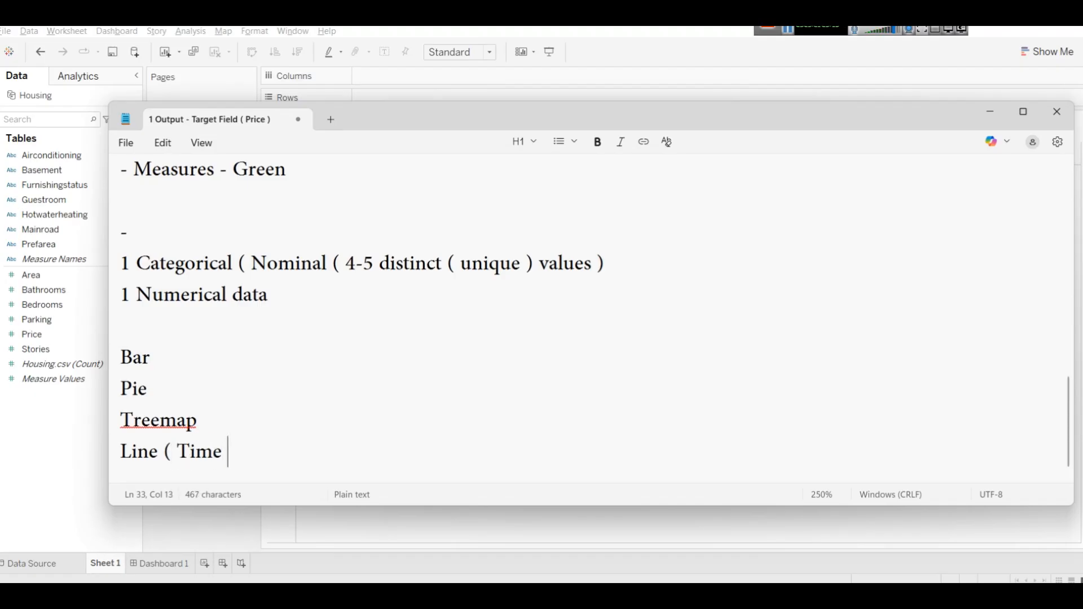
type(" related field )")
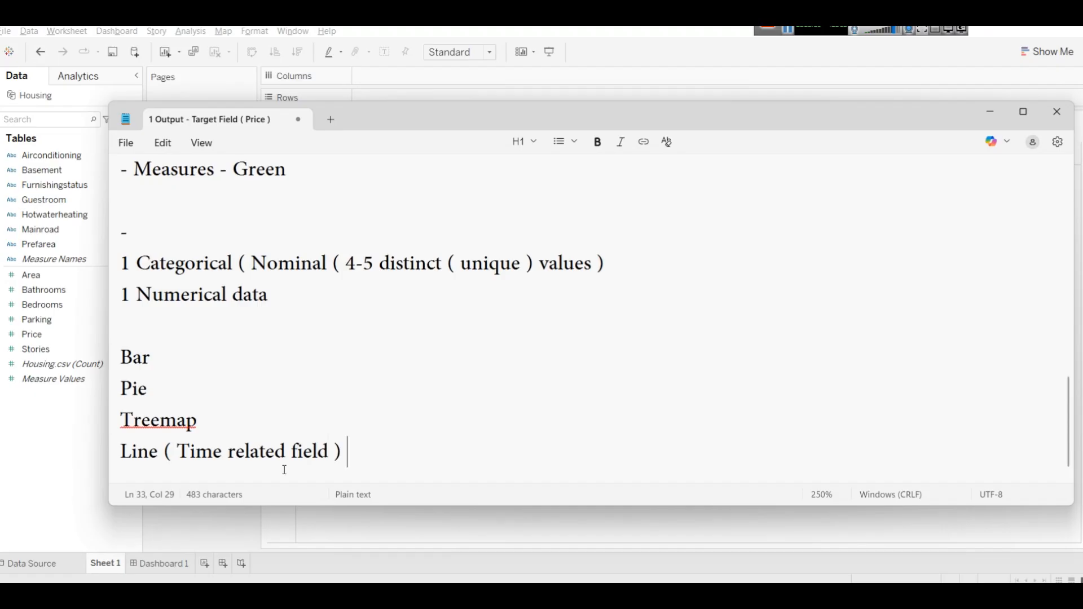
key("Return")
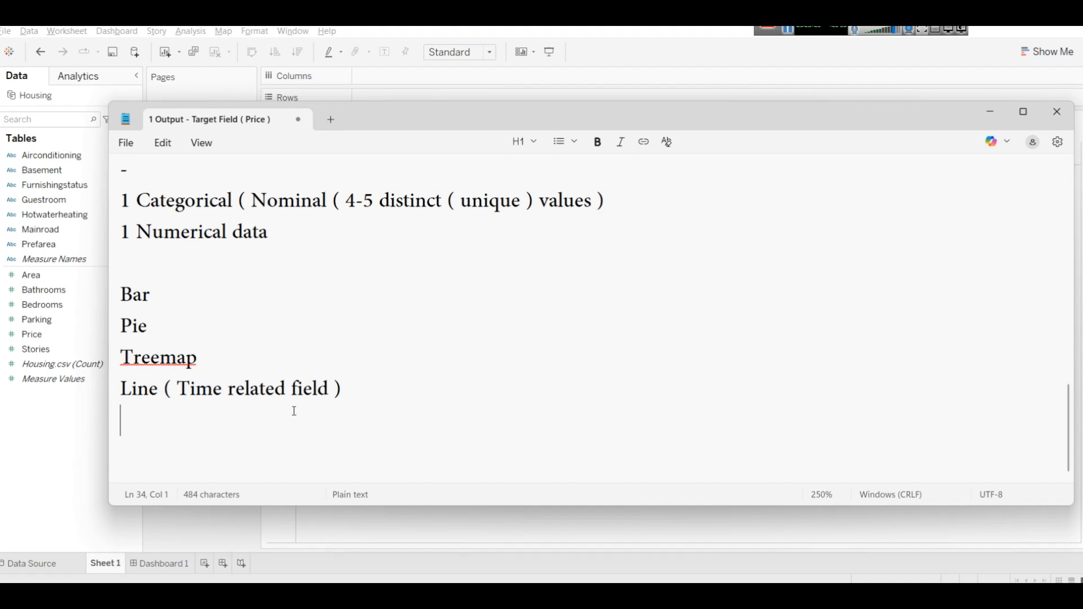
Step: Review the note lines on one categorical and one numerical field together with the chart types listed below them
scroll(184, 320, "up", 2)
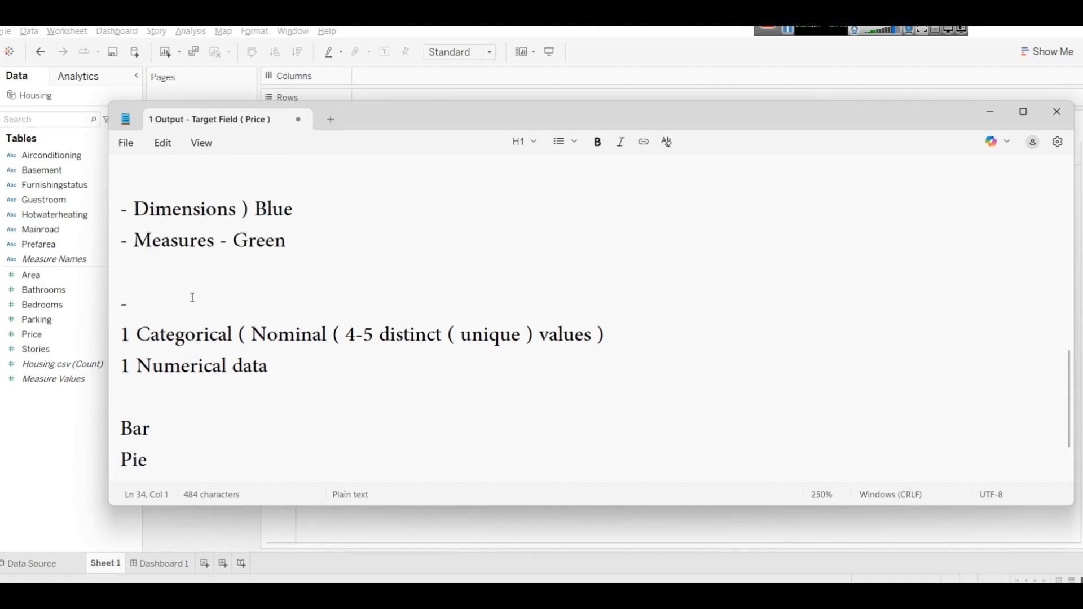
scroll(165, 356, "down", 1)
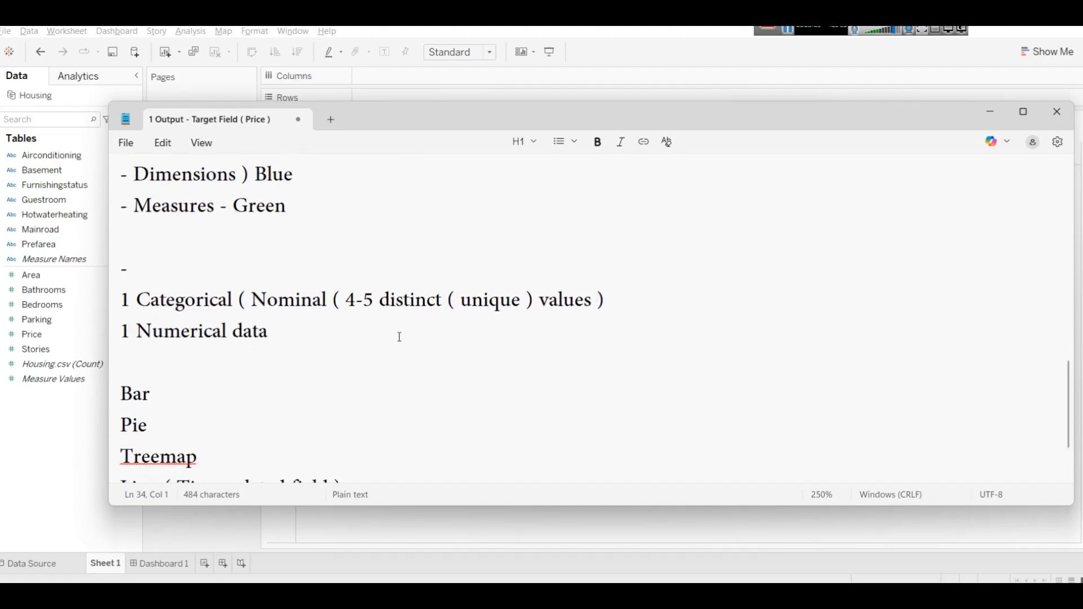
scroll(399, 336, "down", 3)
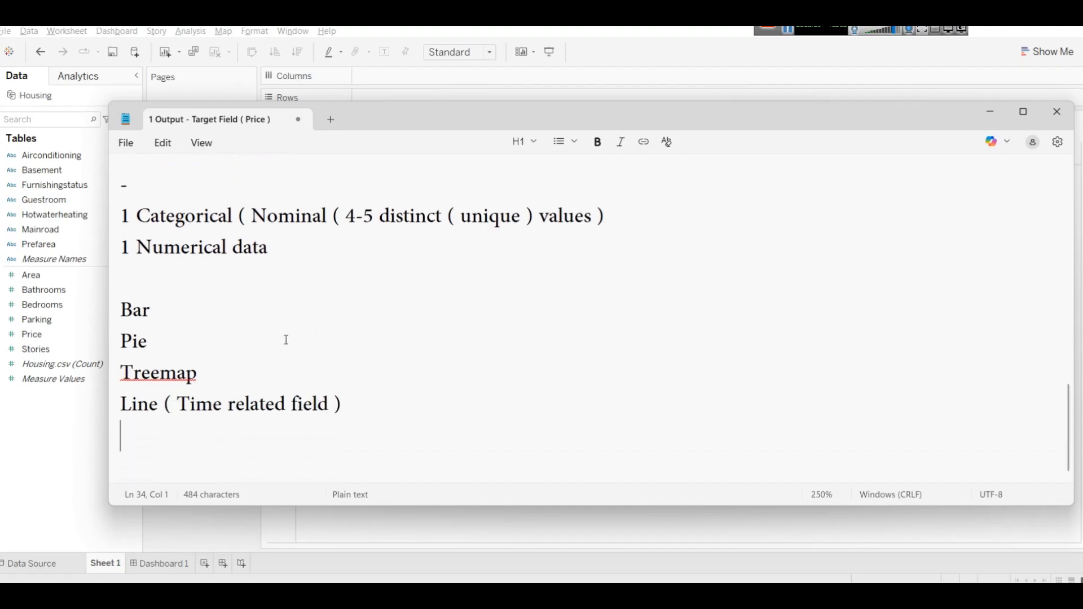
left_click(241, 294)
left_click_drag(111, 255, 377, 261)
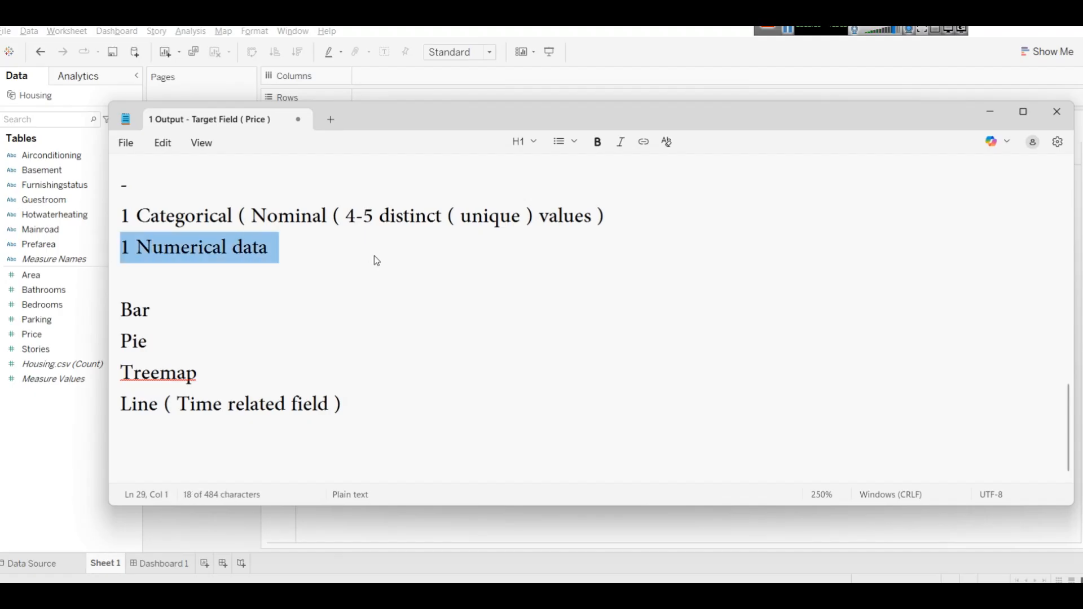
left_click(398, 345)
left_click(400, 402)
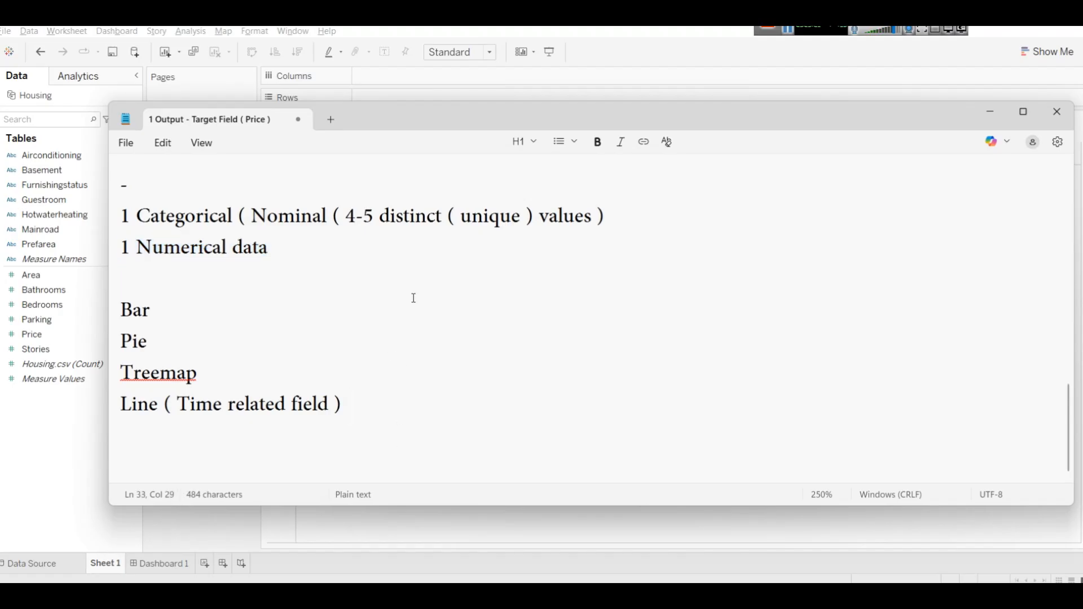
Step: Extend the Bar entry in the chart list so it reads "Bar ( Vertical - Horizontal )"
left_click(371, 303)
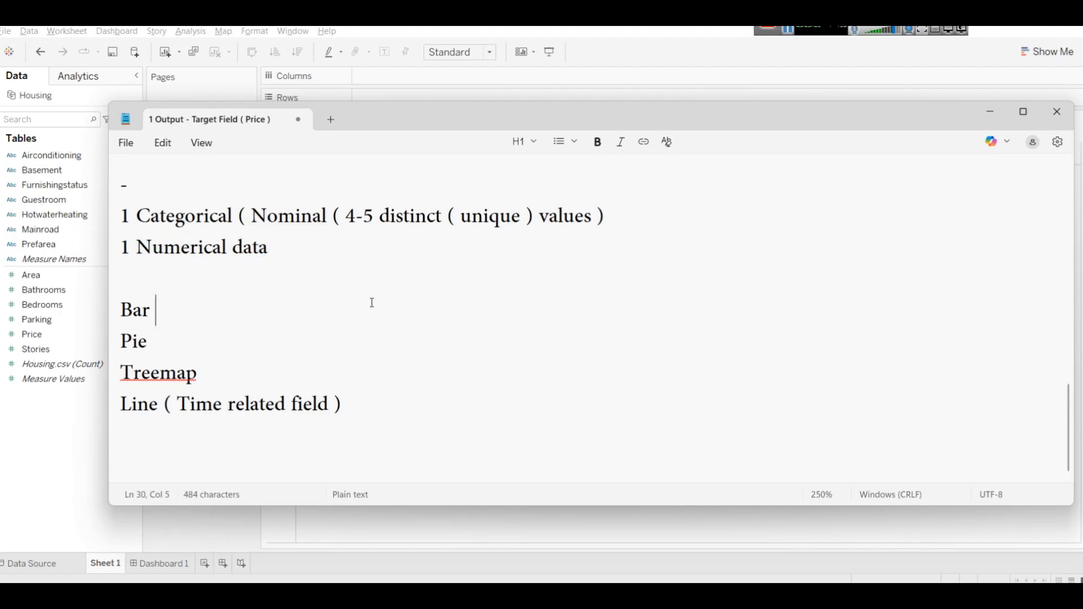
type("( Vertical ")
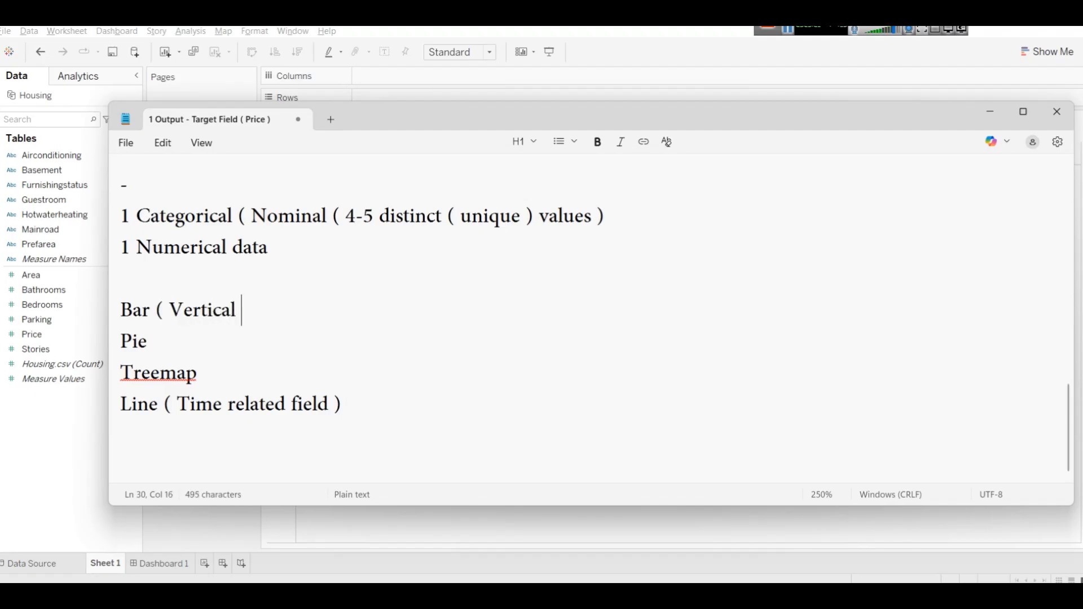
type("- Horizon")
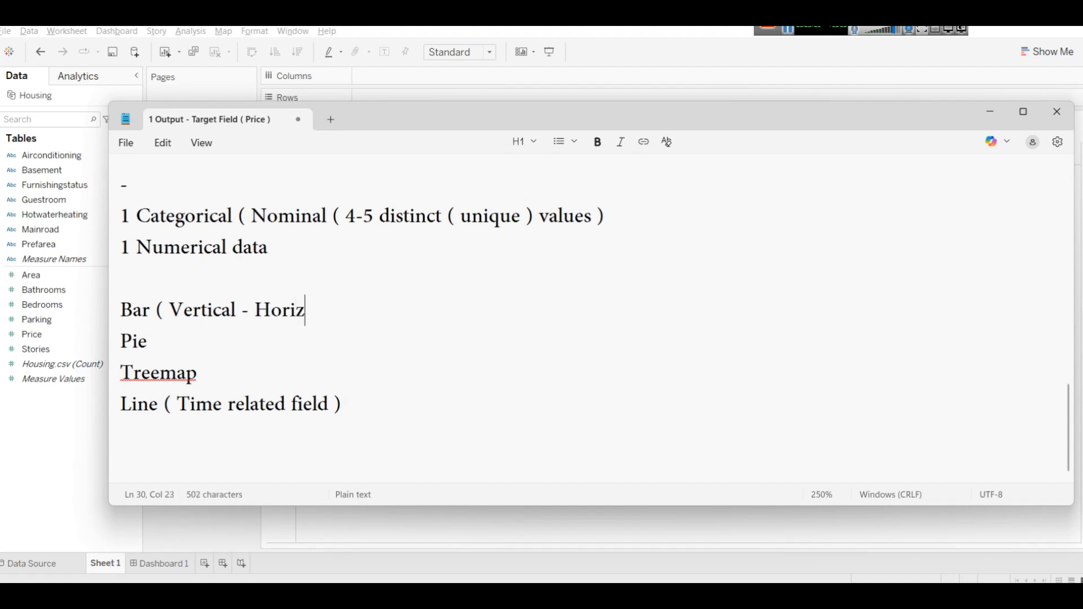
key("BackSpace")
type("ntl")
key("BackSpace")
type("al )")
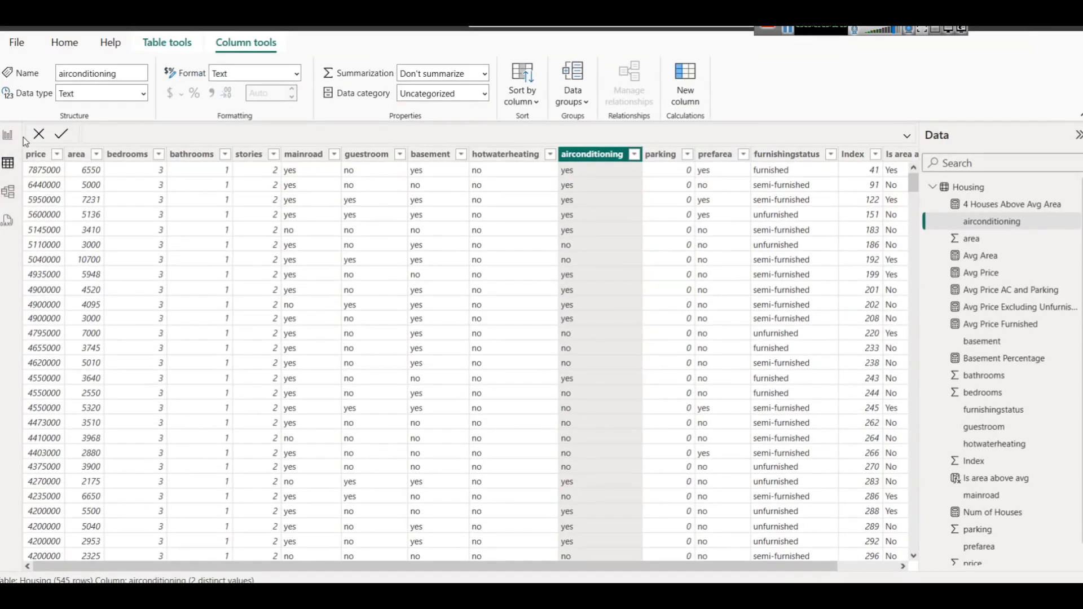
Step: Examine the Avg Price by furnishingstatus chart on the EDA Dashboard report page and return to the Notepad notes
left_click(8, 134)
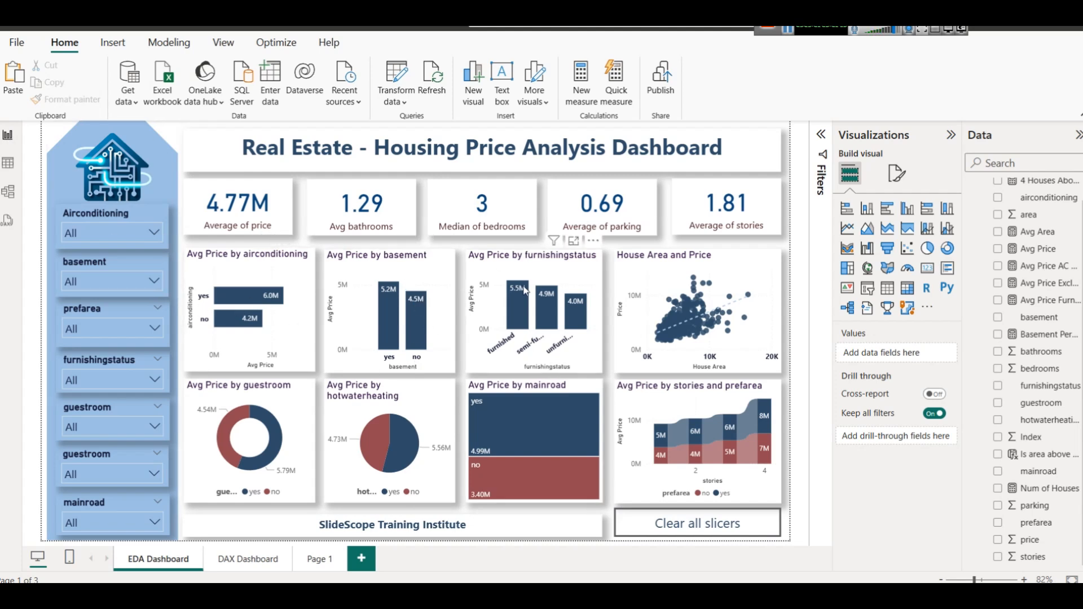
mouse_move(525, 291)
left_click(1024, 25)
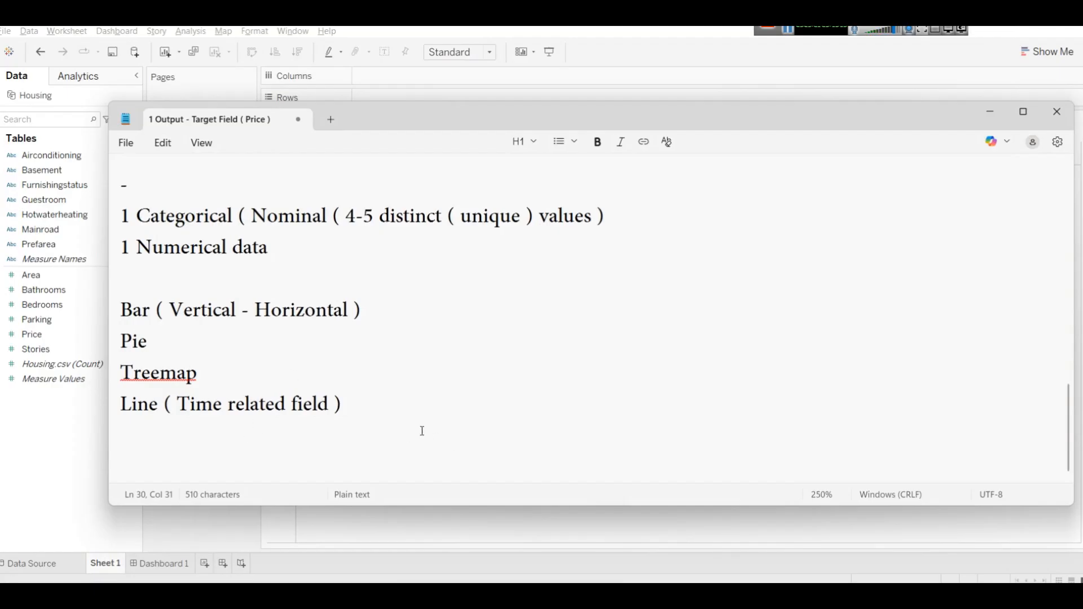
triple_click(435, 414)
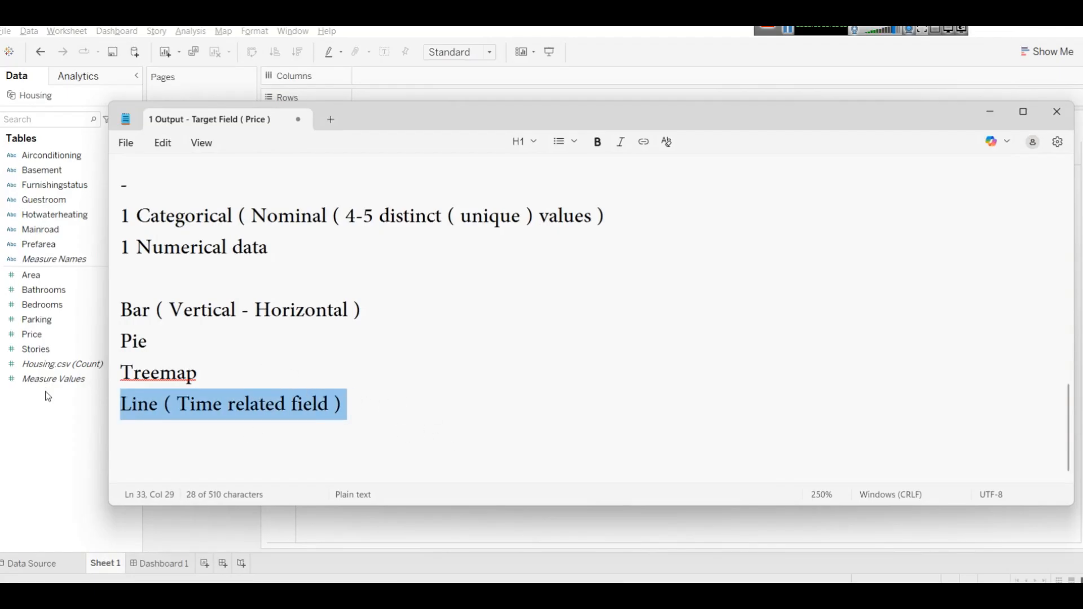
left_click(361, 374)
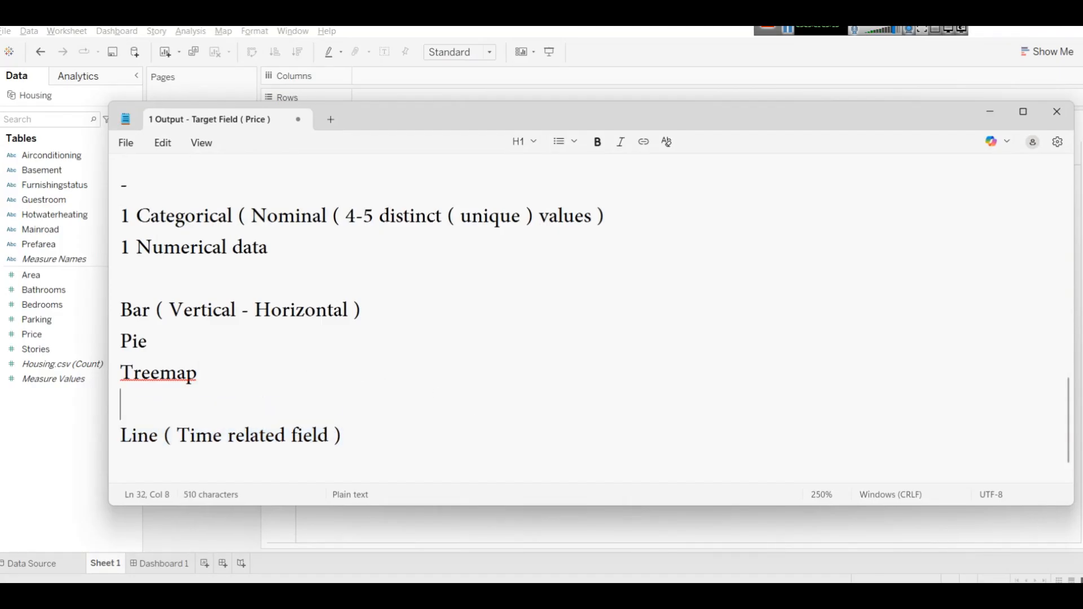
key("Return")
key("Return")
left_click_drag(288, 372, 114, 294)
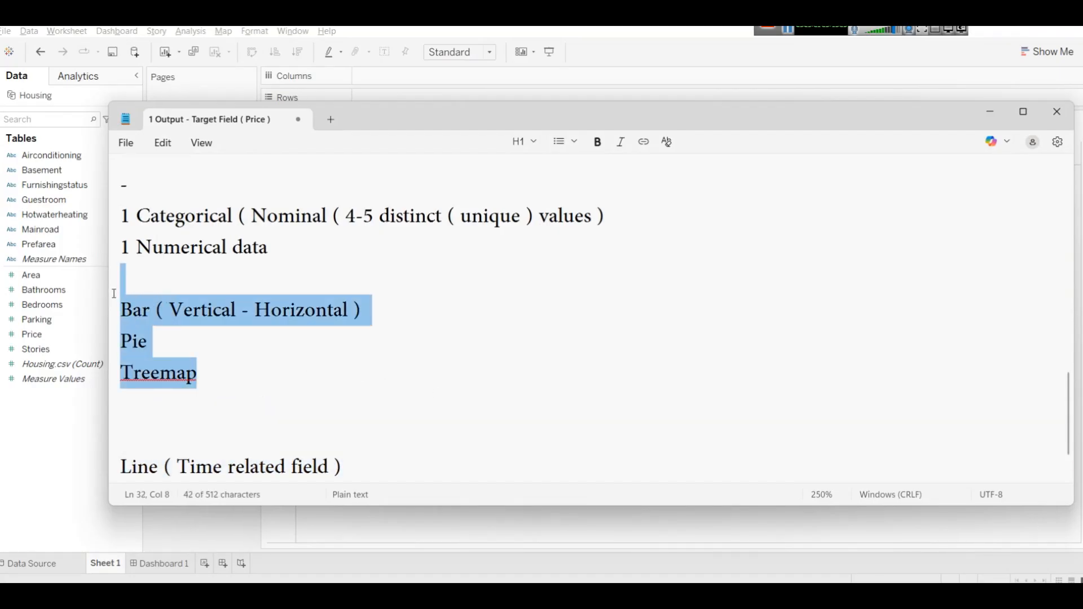
left_click(253, 443)
key("BackSpace")
key("BackSpace")
Step: Add a dashed separator line a few rows below the "Line ( Time related field )" entry
left_click(360, 436)
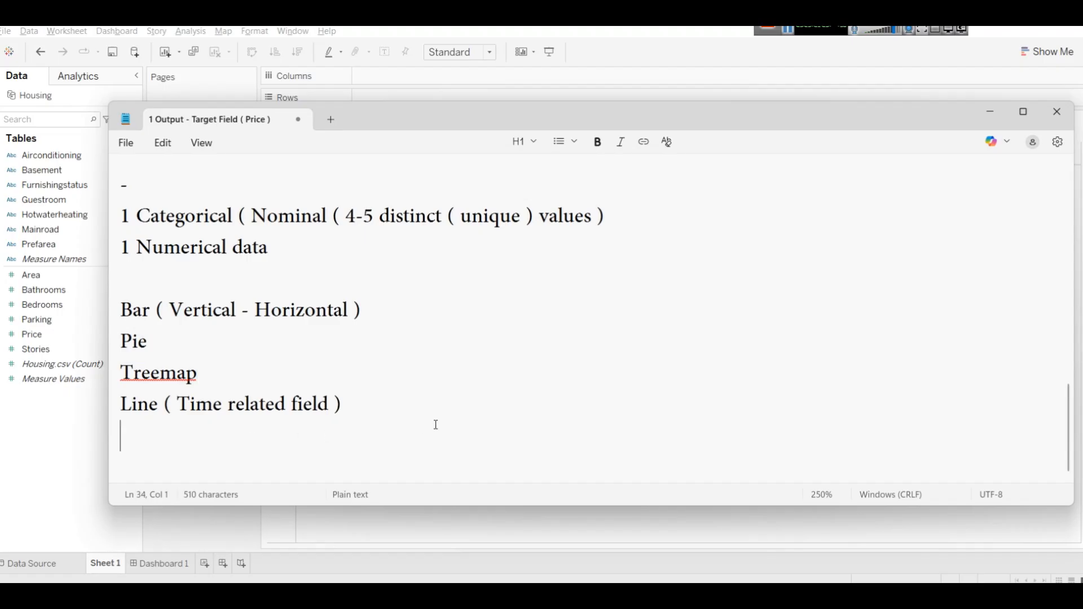
key("Return")
key("Return")
type("----------")
key("Return")
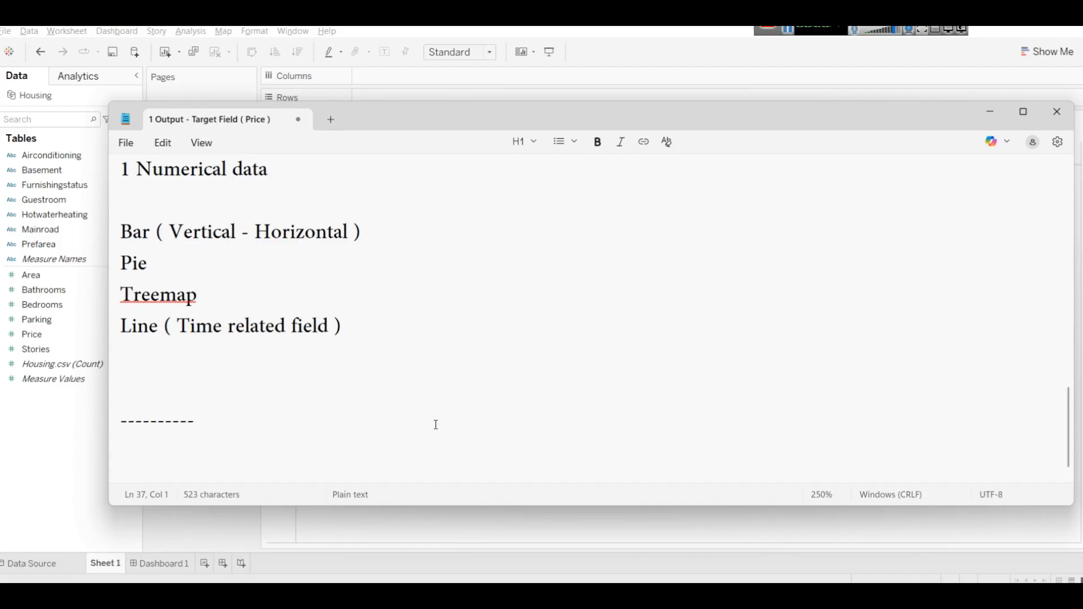
type("1 Numer")
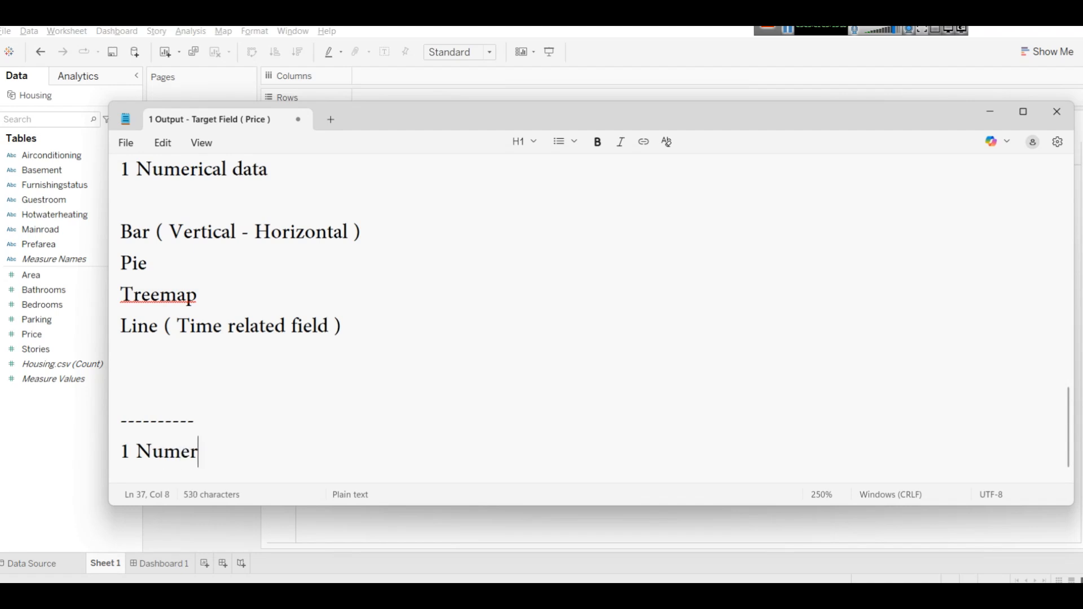
key("BackSpace")
key("BackSpace")
key("BackSpace")
key("BackSpace")
key("BackSpace")
key("BackSpace")
key("BackSpace")
Step: Write "2 numerical continuous values ( not time )" below the separator, with "scatter plot" on the following line
type("2 ")
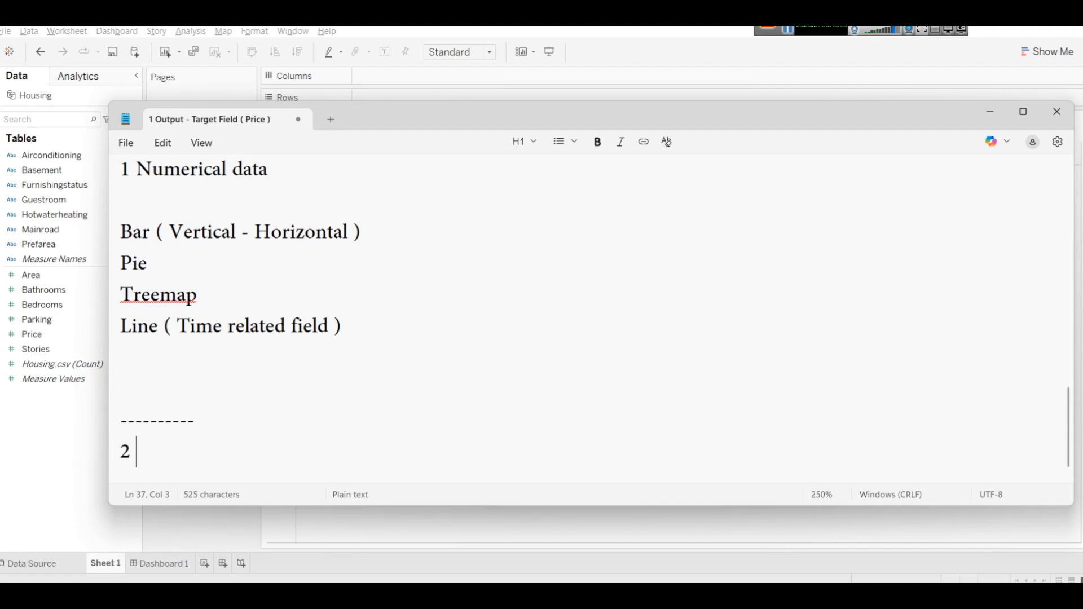
type("numericals")
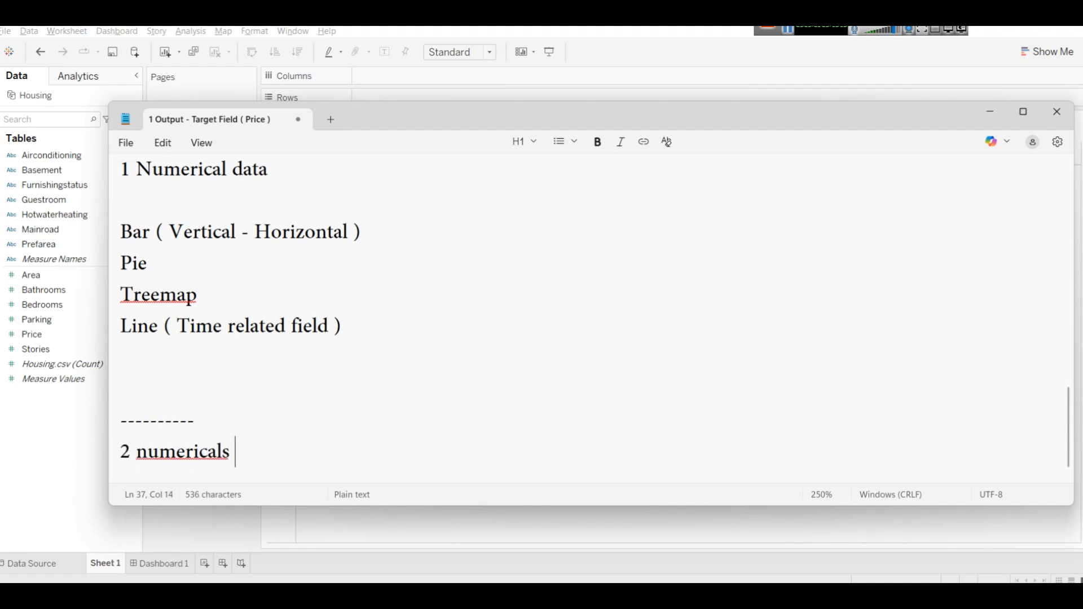
key("BackSpace")
key("BackSpace")
type("con")
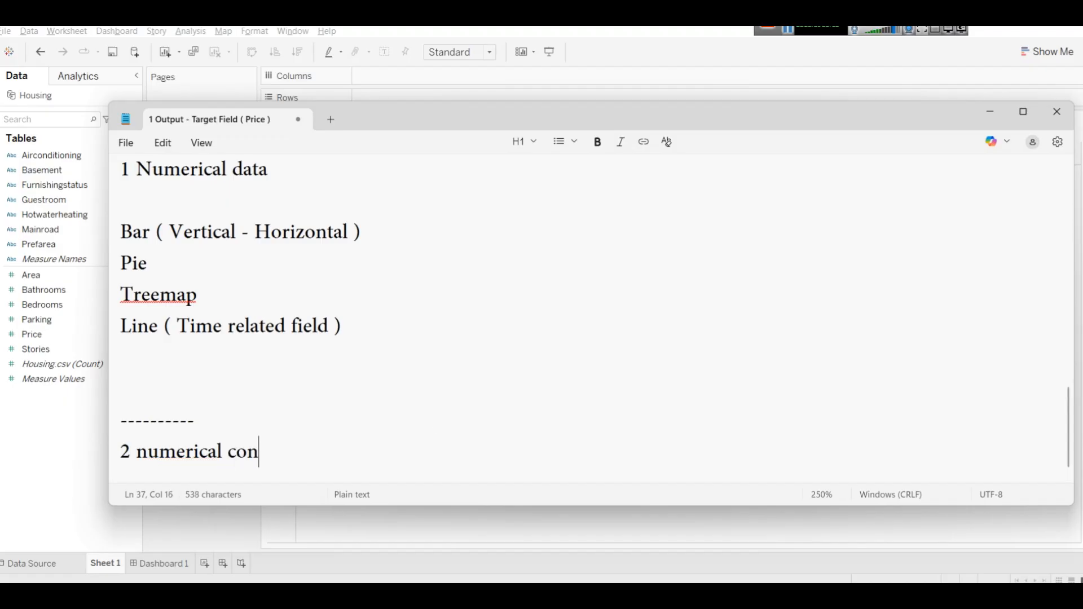
type("tinuo")
type("us values ")
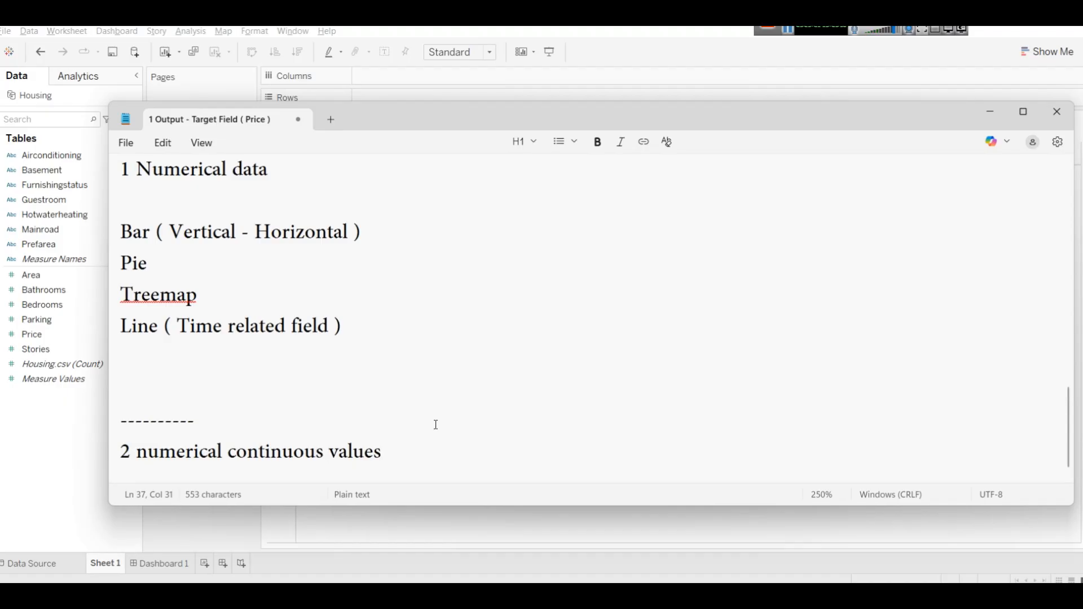
type("( not time )")
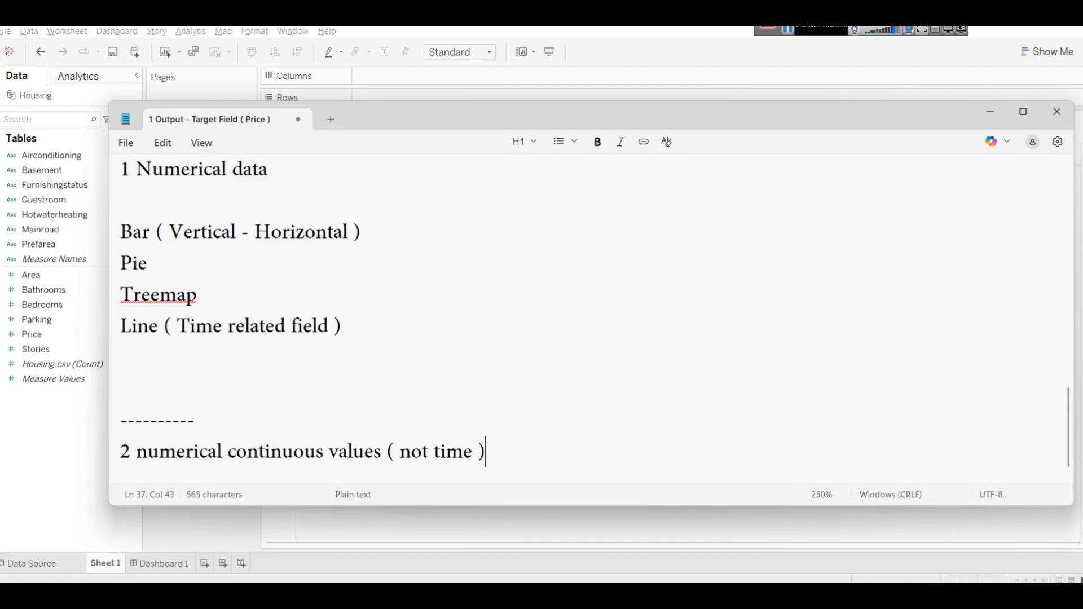
key("Return")
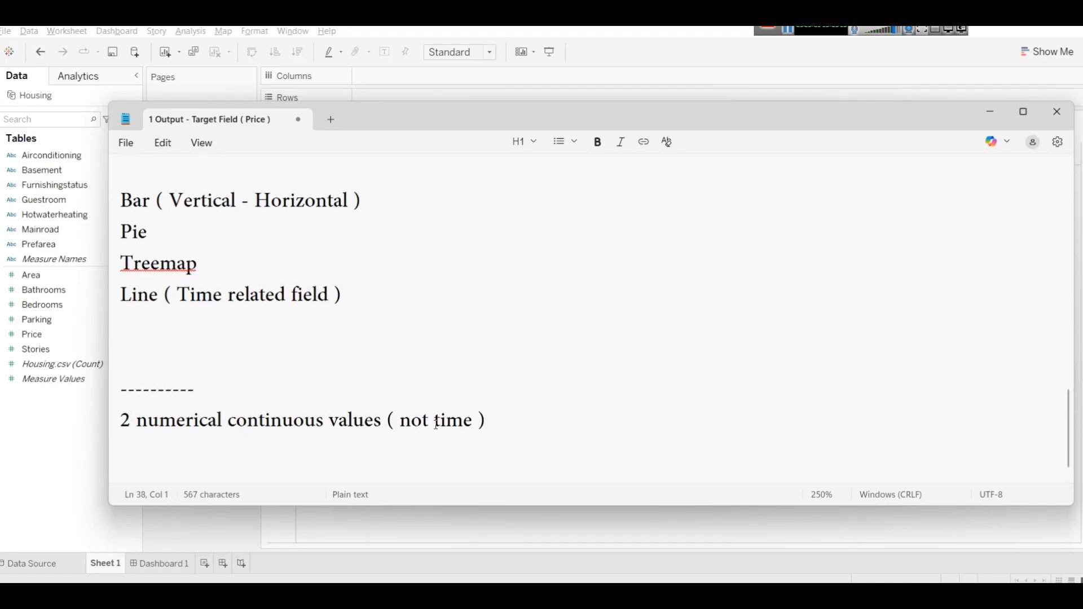
type("scatter plot")
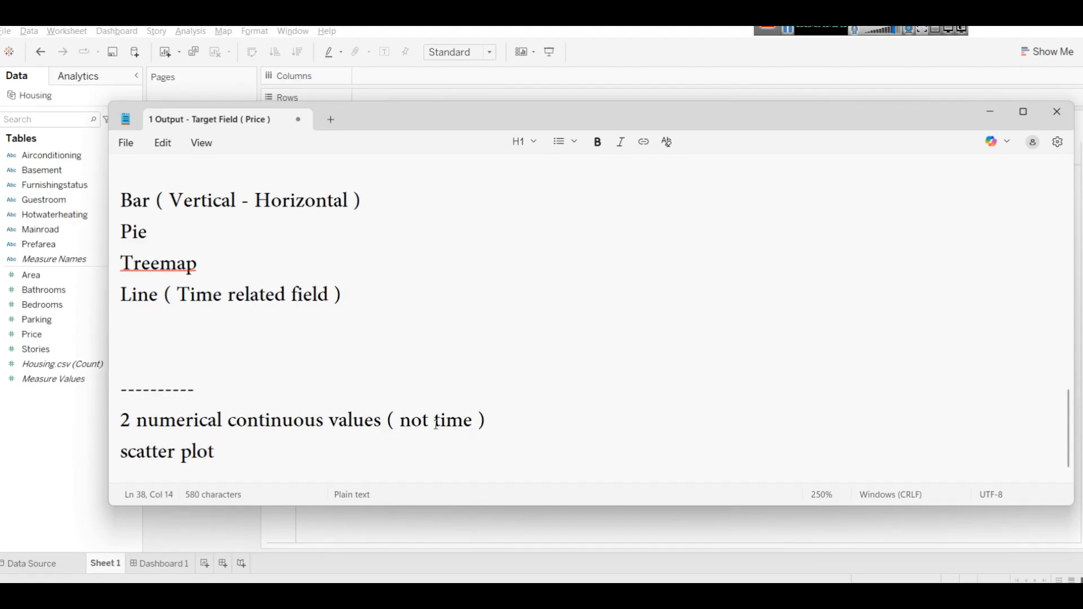
Step: Enlarge the notes window and remove the blank lines between the "Line ( Time related field )" entry and the dashed separator
left_click_drag(453, 102, 453, 27)
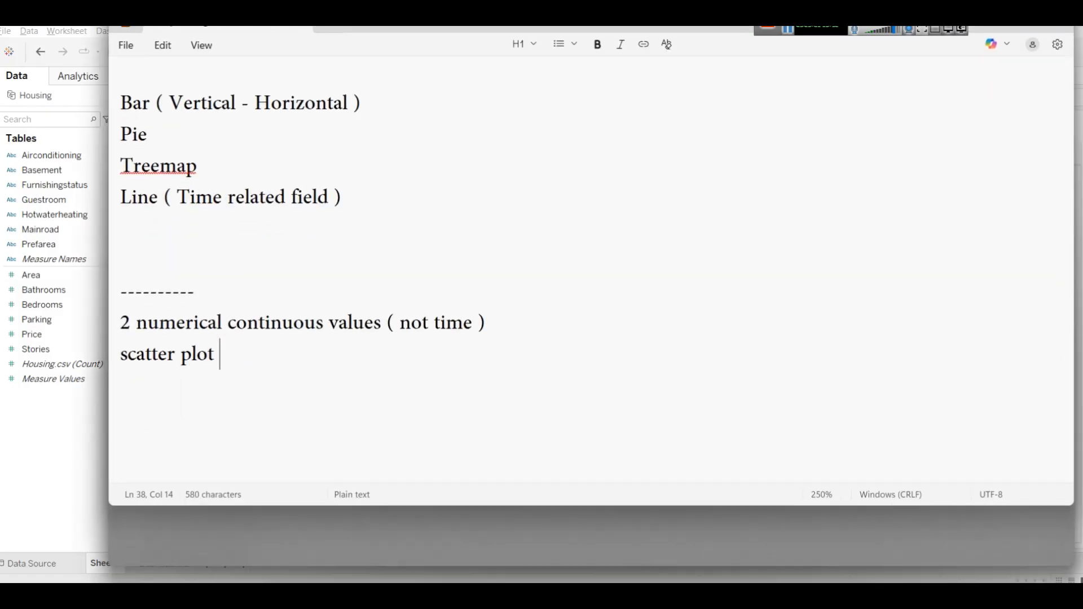
scroll(294, 276, "down", 2)
left_click(195, 404)
left_click(175, 434)
key("BackSpace")
key("BackSpace")
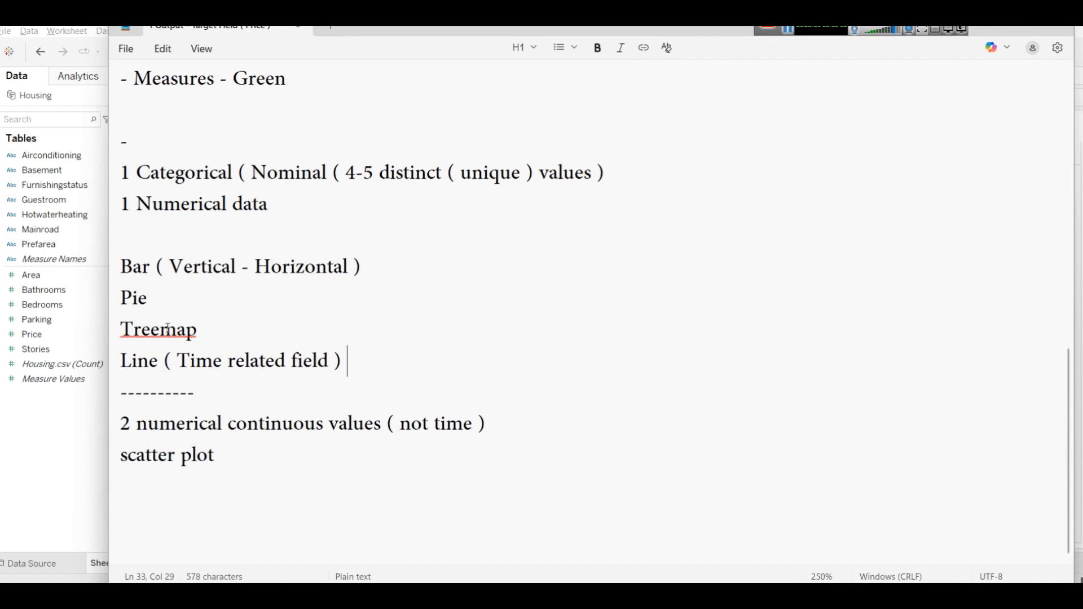
left_click_drag(462, 373, 120, 270)
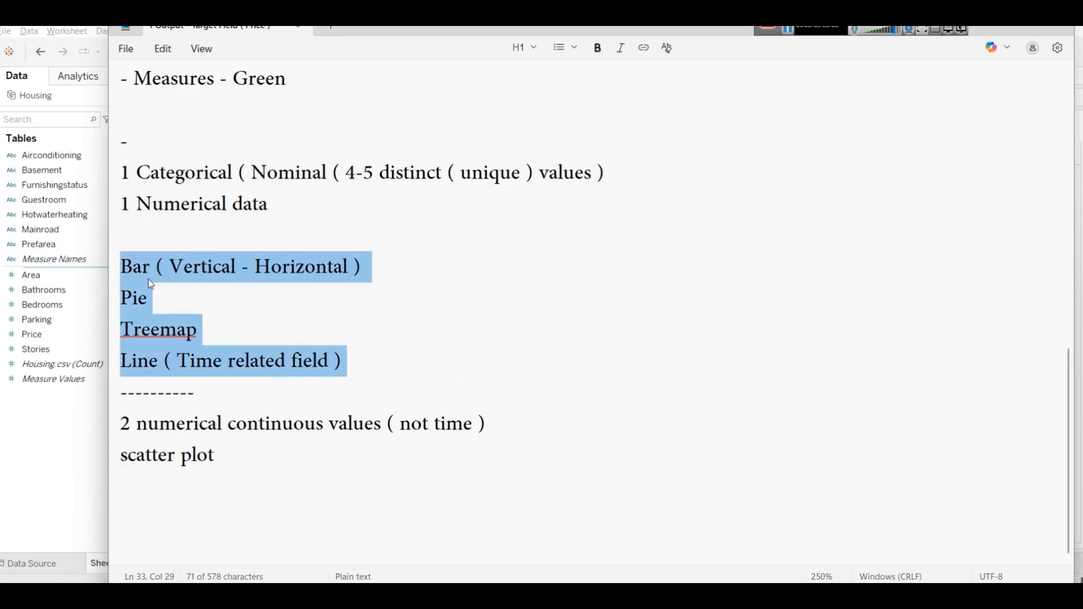
left_click(335, 360)
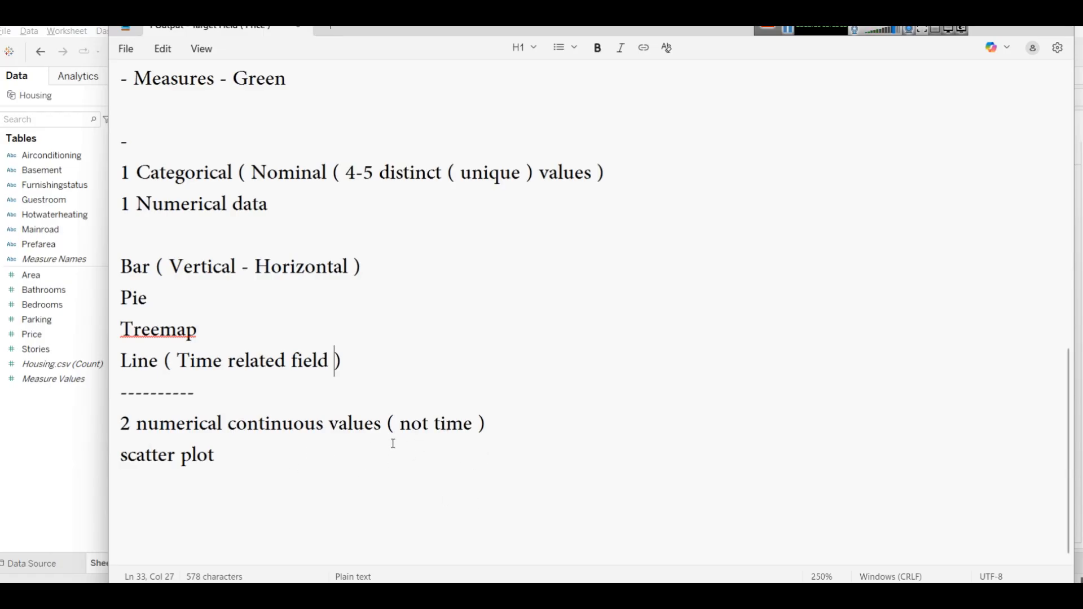
Step: Add a second dashed separator under "scatter plot" and paste a copy of the two-line scatter plot entry beneath it
left_click(234, 456)
key("Return")
type("--------")
left_click_drag(226, 455, 123, 436)
key("ctrl+c")
left_click(220, 513)
key("Return")
key("ctrl+v")
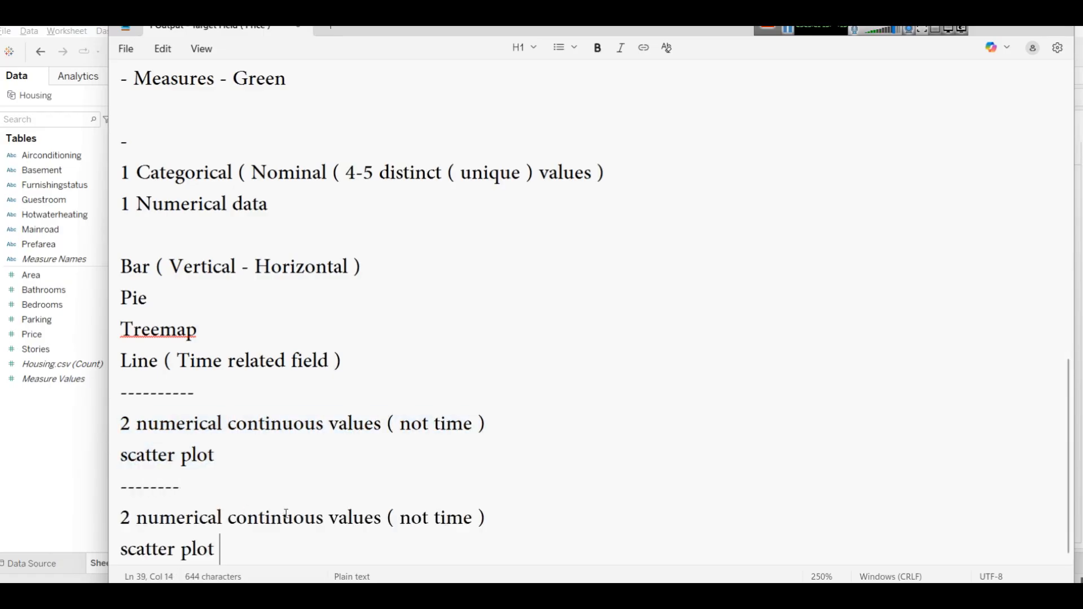
Step: Change the copied entry to read "2 numerical continuous values ( with 1 time )" with "line" as its chart type
double_click(405, 519)
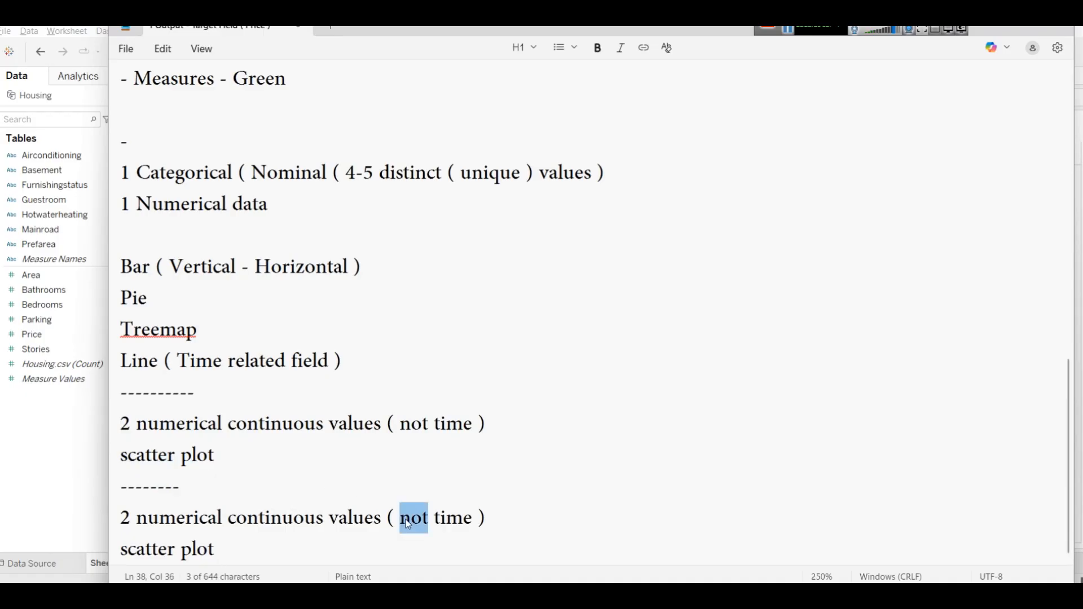
type("with 1")
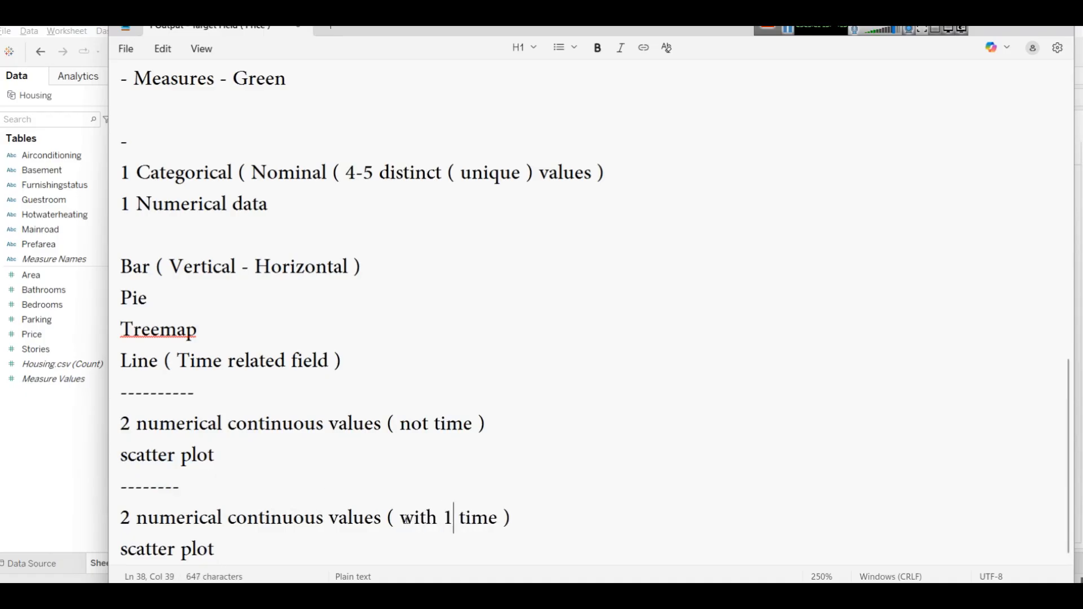
left_click_drag(232, 549, 61, 543)
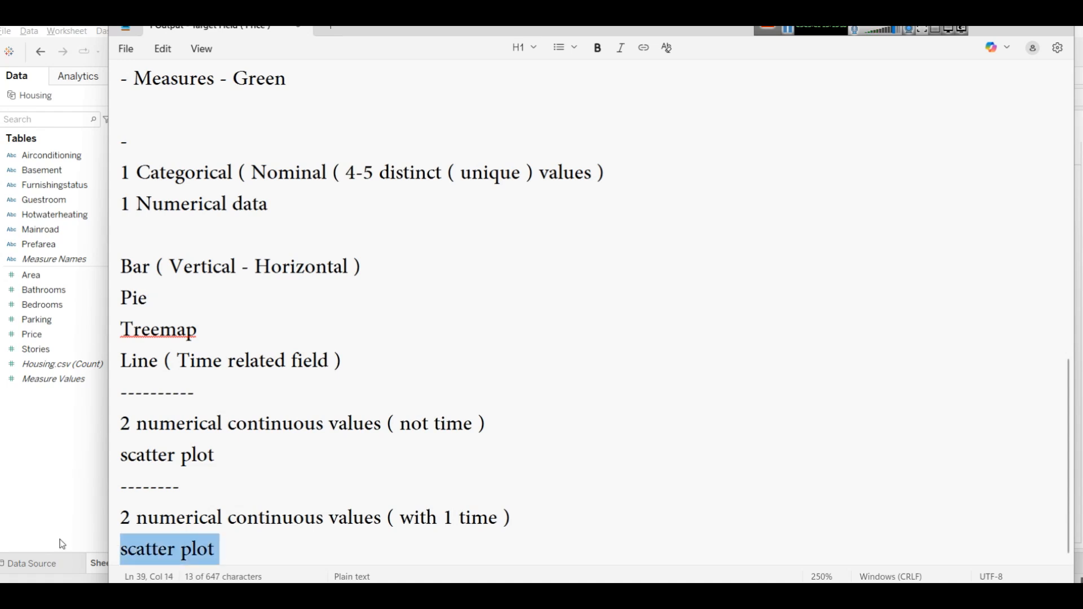
type("line")
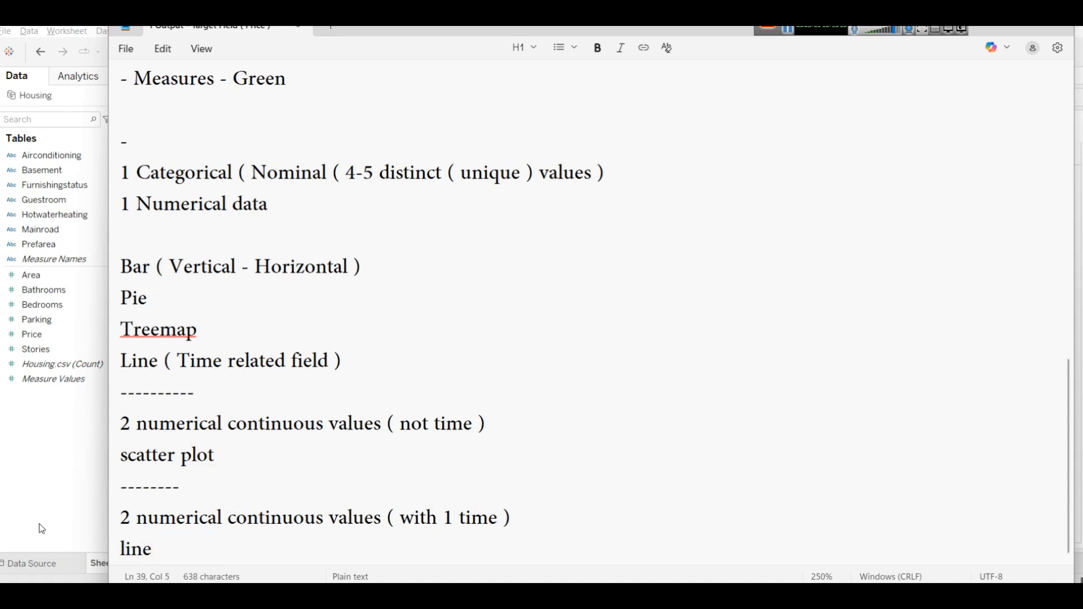
Step: Append the examples "( yearwise sales, daywise sales , weekly pro" after "line" in the last entry
key("Return")
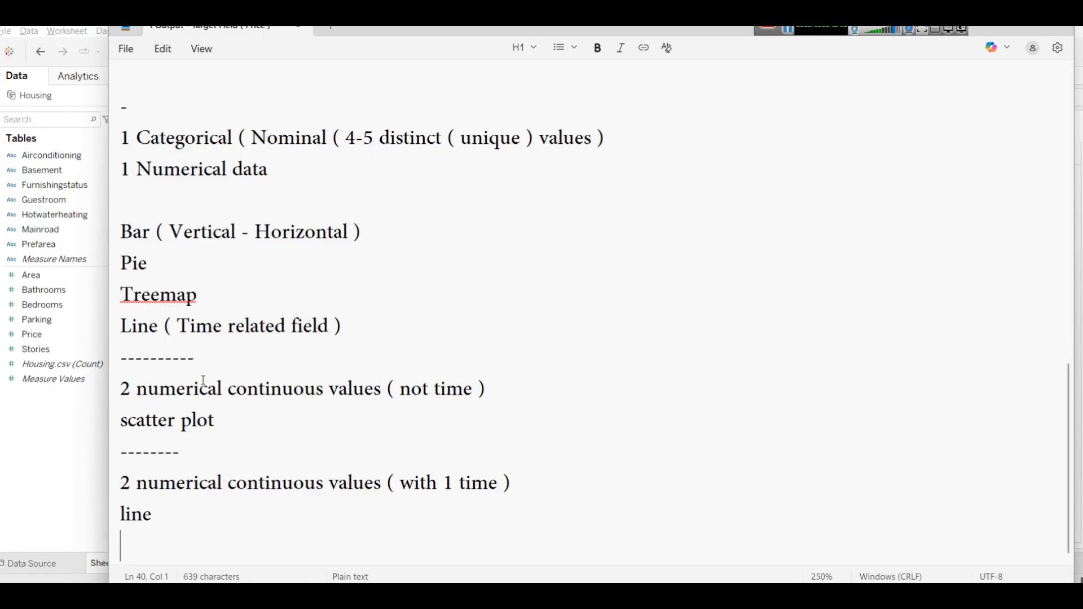
key("BackSpace")
type("9")
key("BackSpace")
type("( ye")
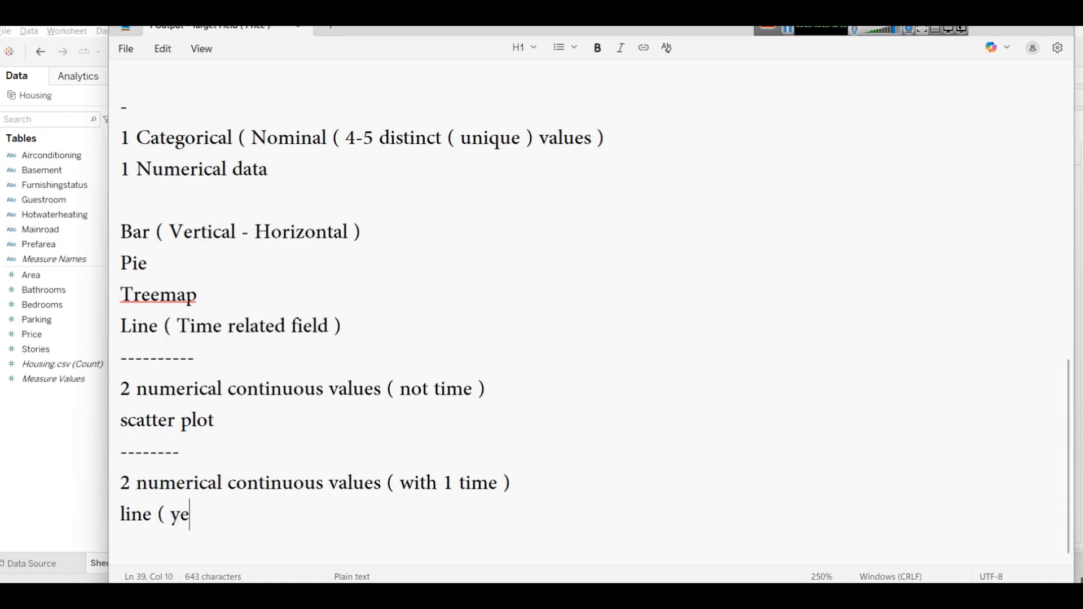
type("arwise sales")
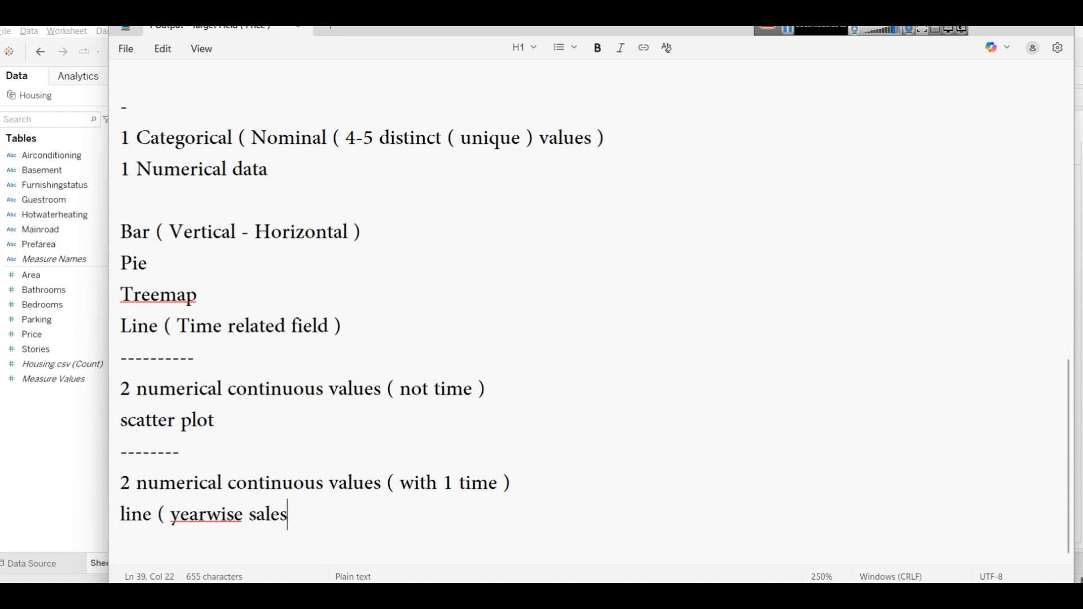
type(", daywise s")
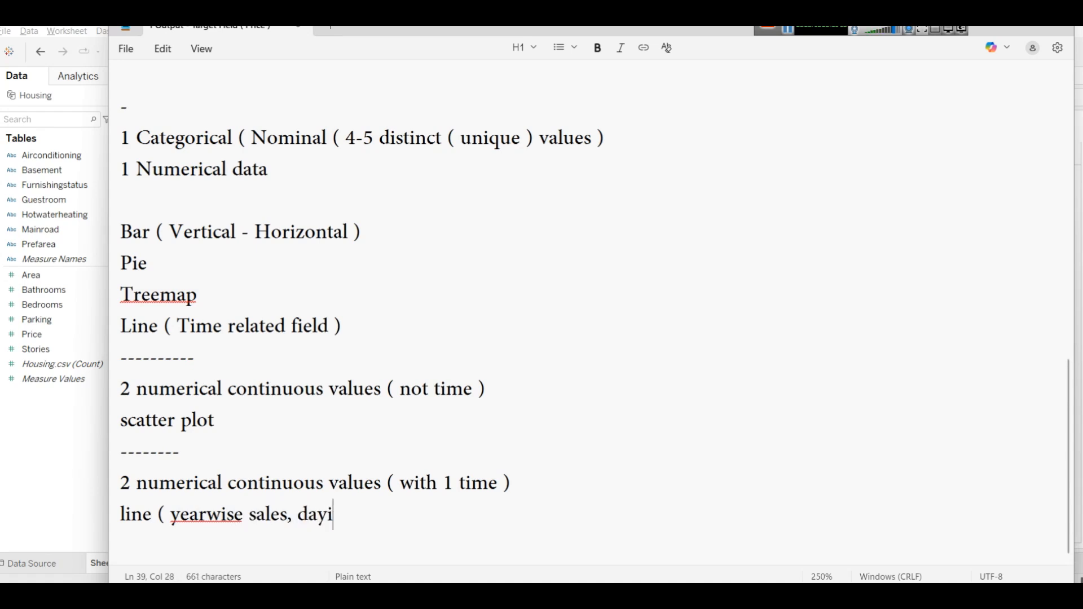
type("ales , ")
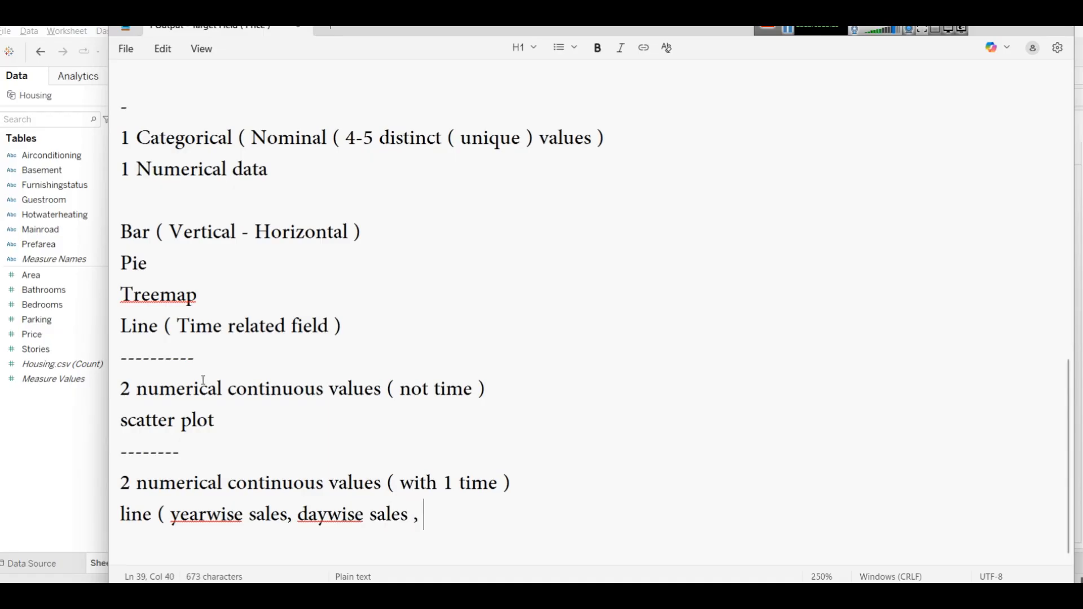
type("weekly pro")
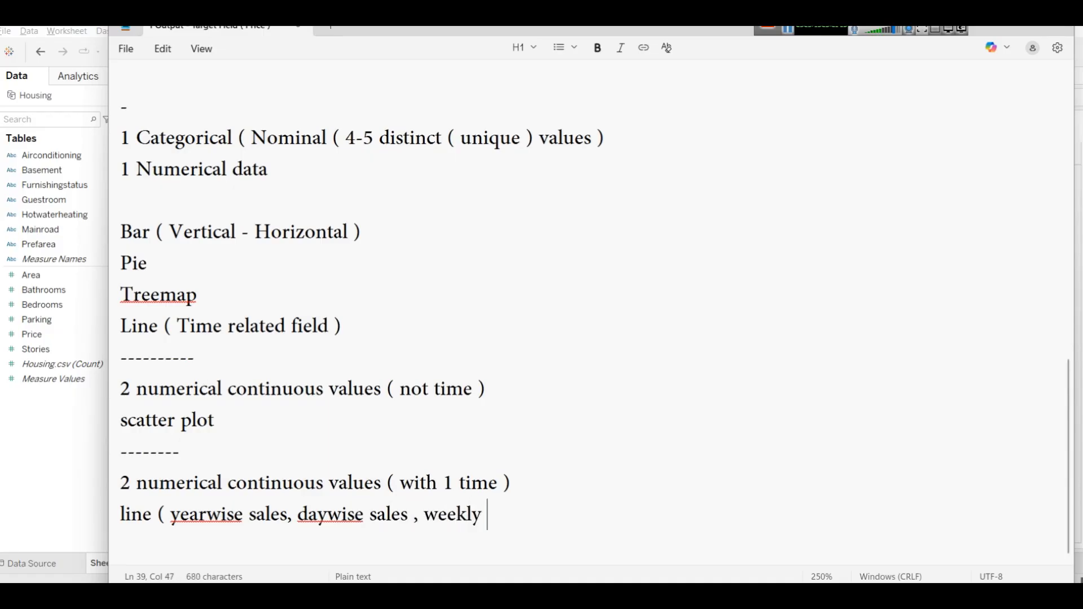
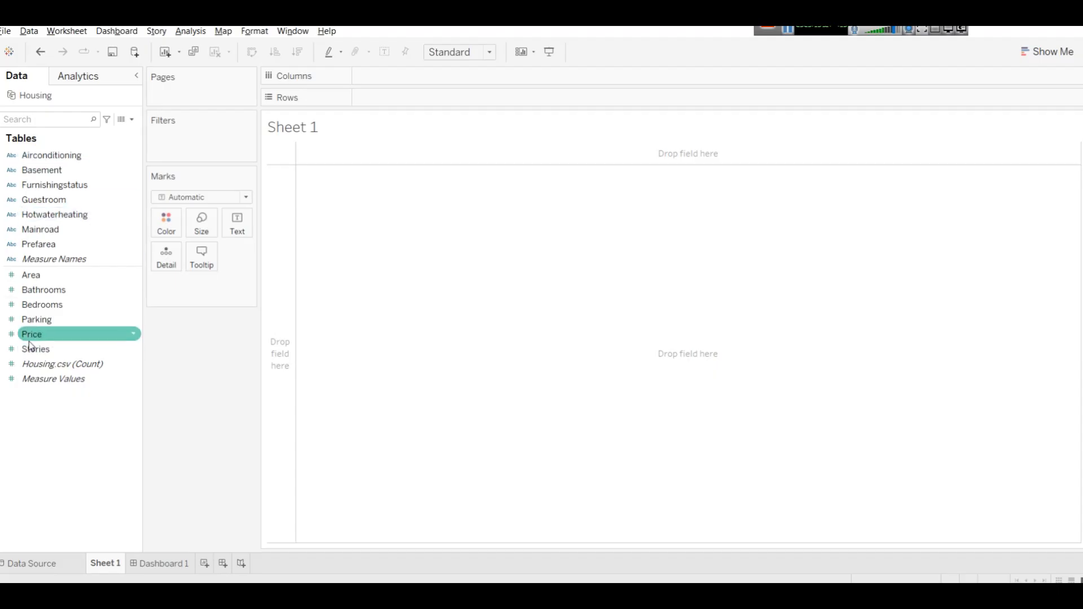
Step: In Tableau, build a bar chart on Sheet 1 with Airconditioning as columns and SUM(Price) as rows, and inspect its bars
left_click_drag(57, 155, 429, 84)
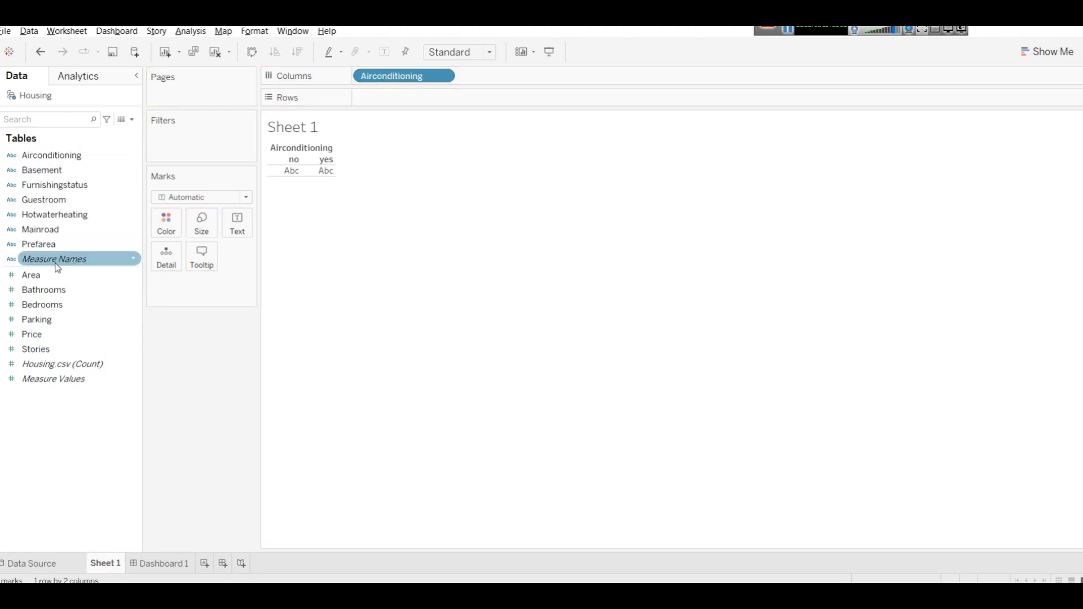
left_click_drag(57, 334, 389, 99)
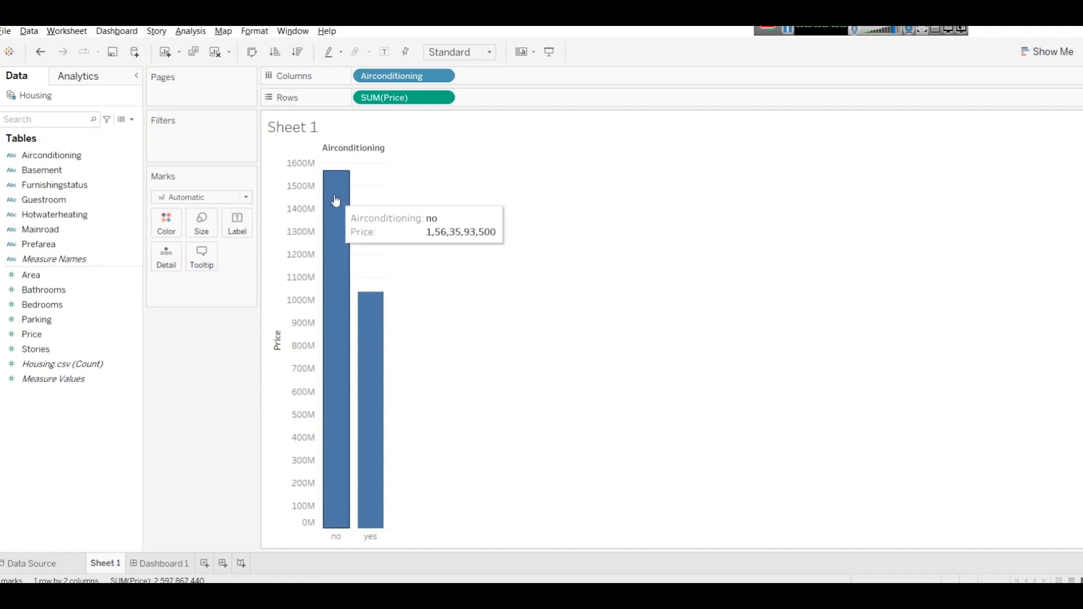
mouse_move(376, 353)
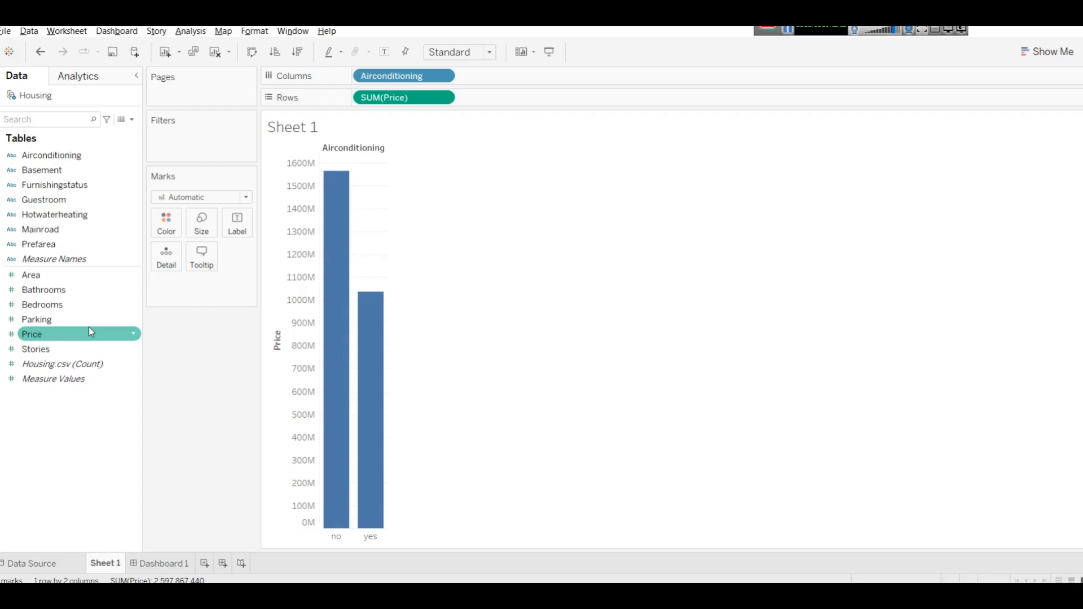
mouse_move(375, 319)
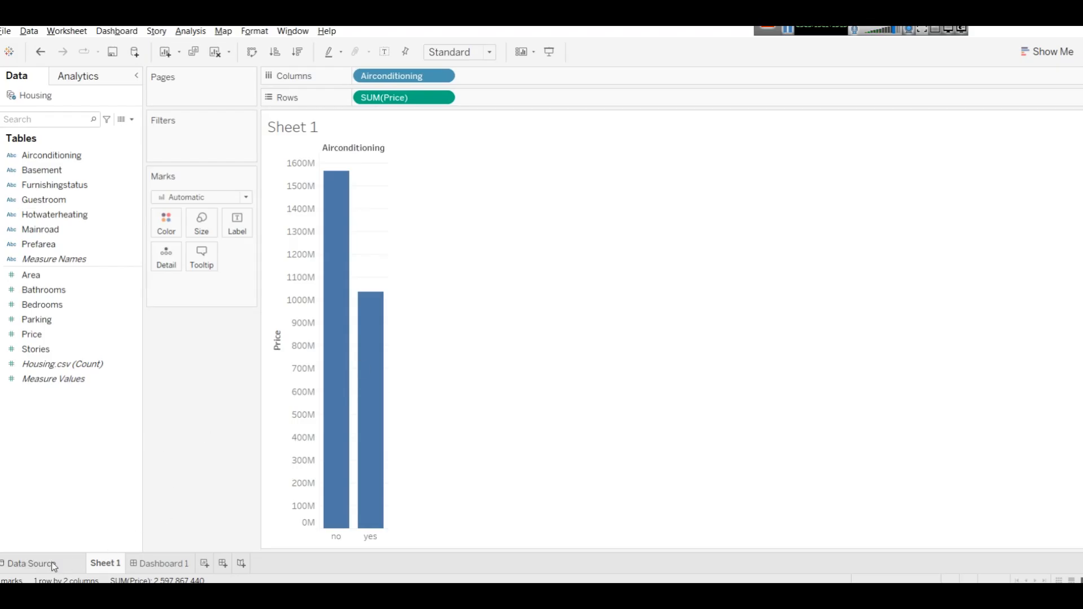
Step: Set the Price aggregation on the rows to Average and compare it with the average price by airconditioning chart in the Power BI dashboard
left_click(34, 563)
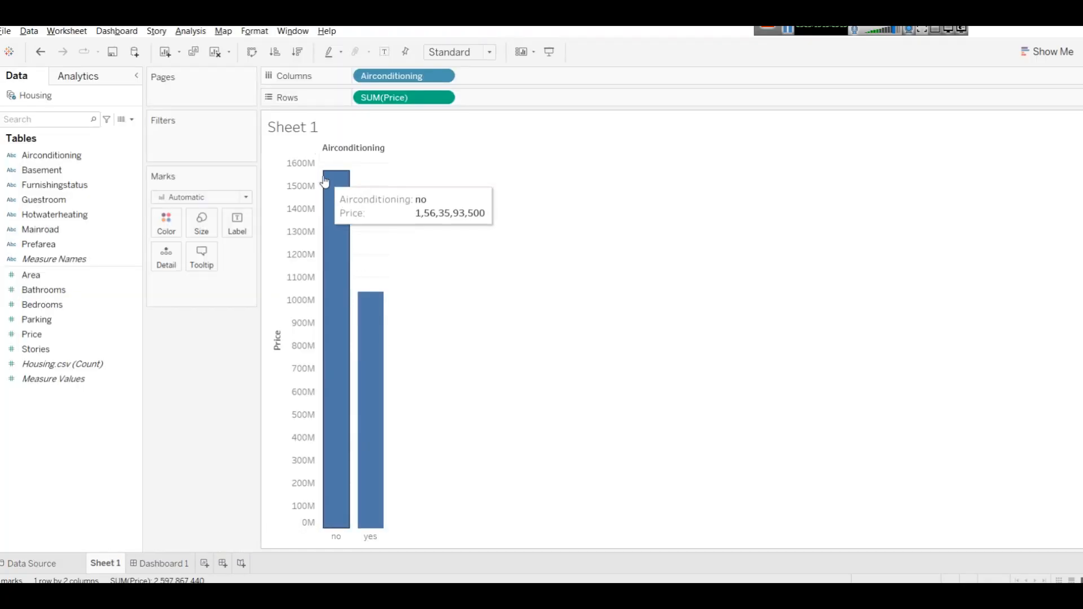
mouse_move(383, 310)
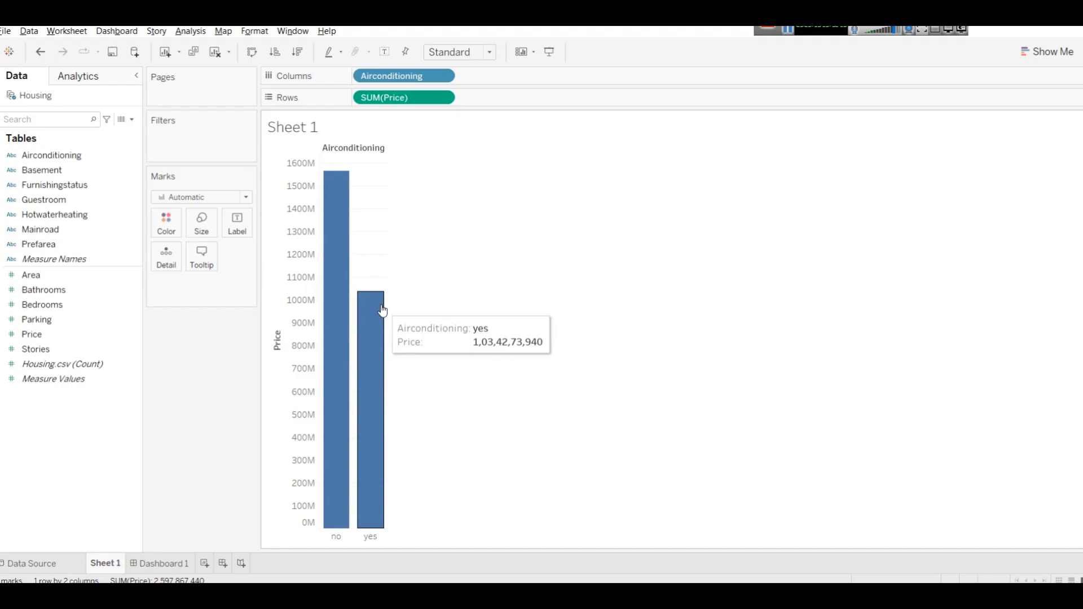
mouse_move(345, 210)
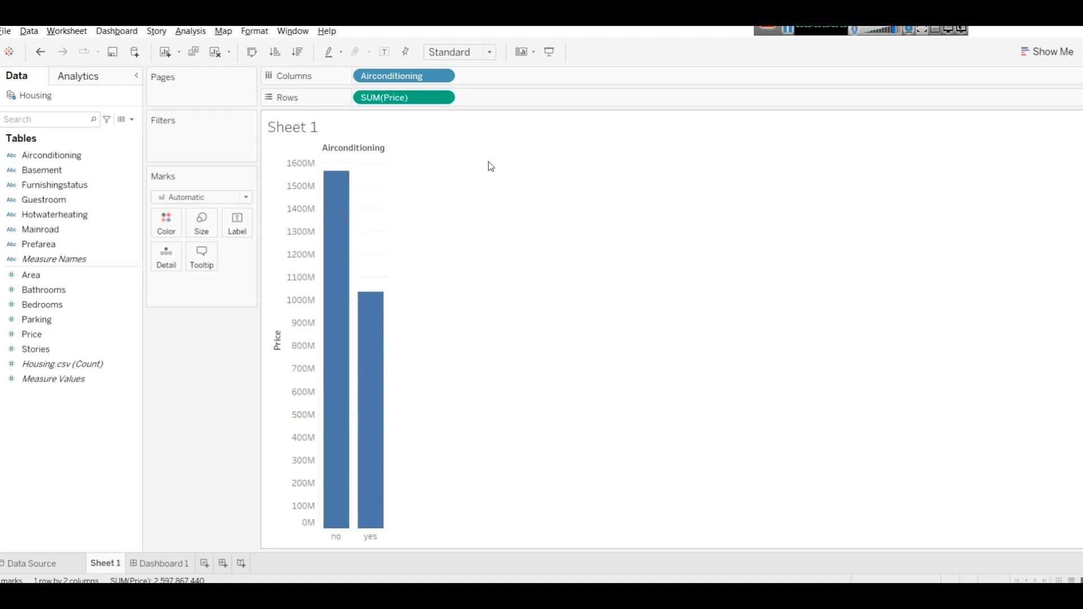
left_click(443, 98)
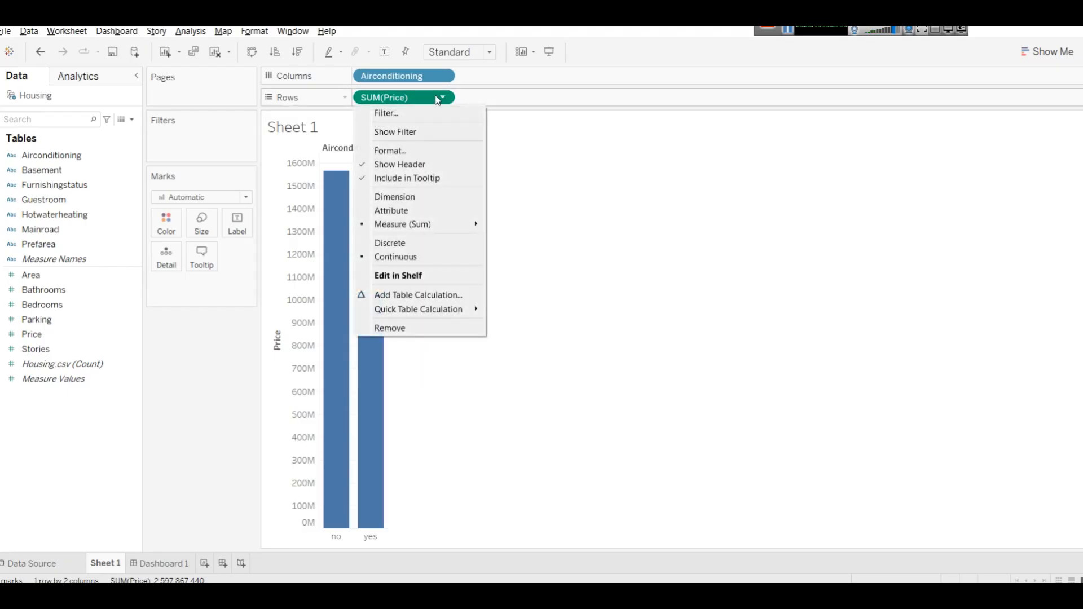
mouse_move(454, 223)
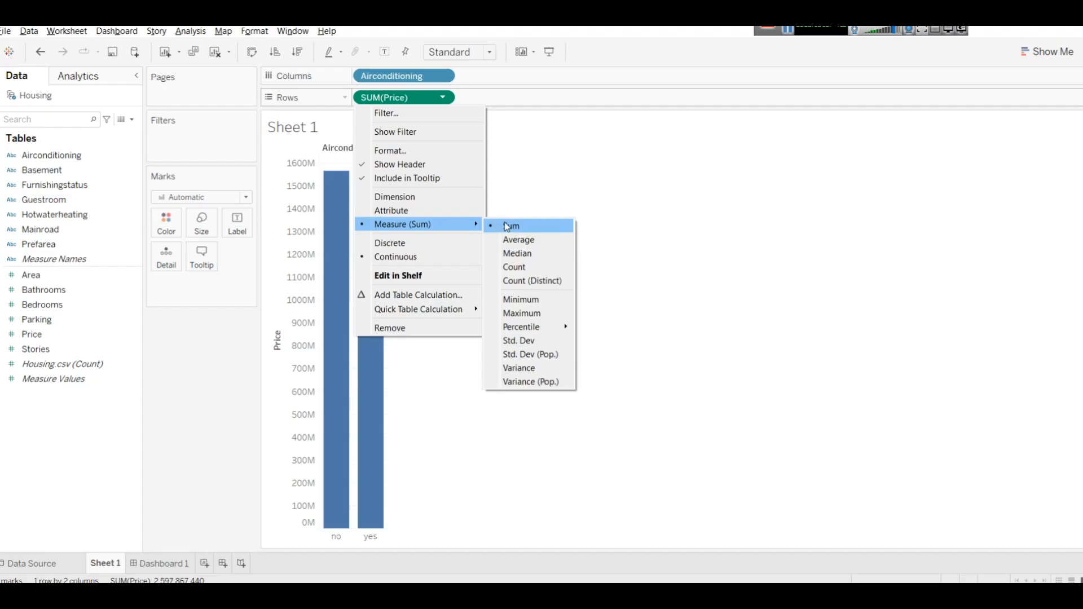
left_click(511, 240)
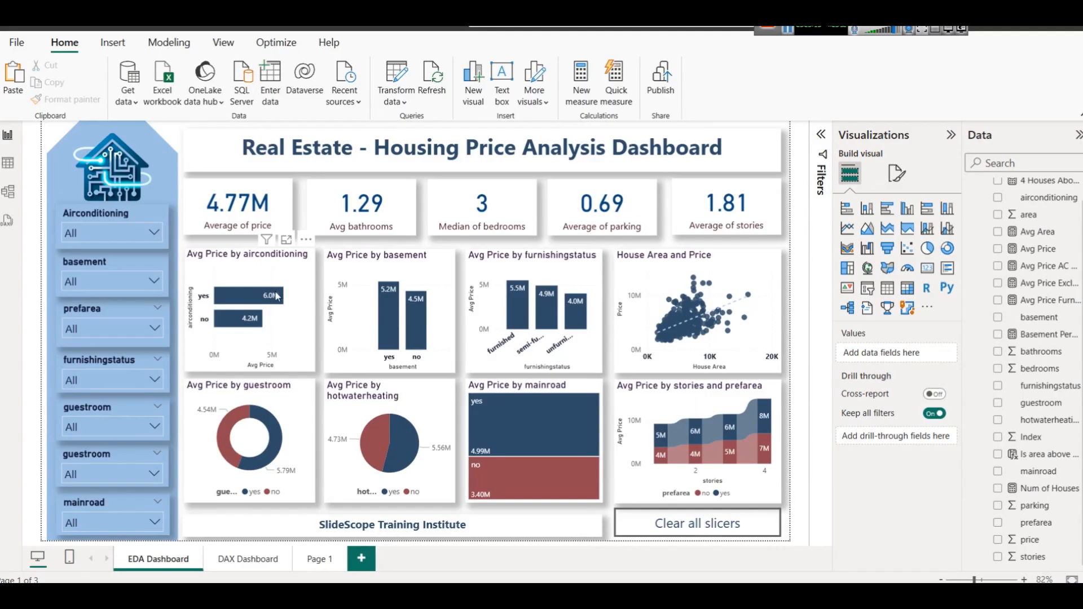
mouse_move(276, 305)
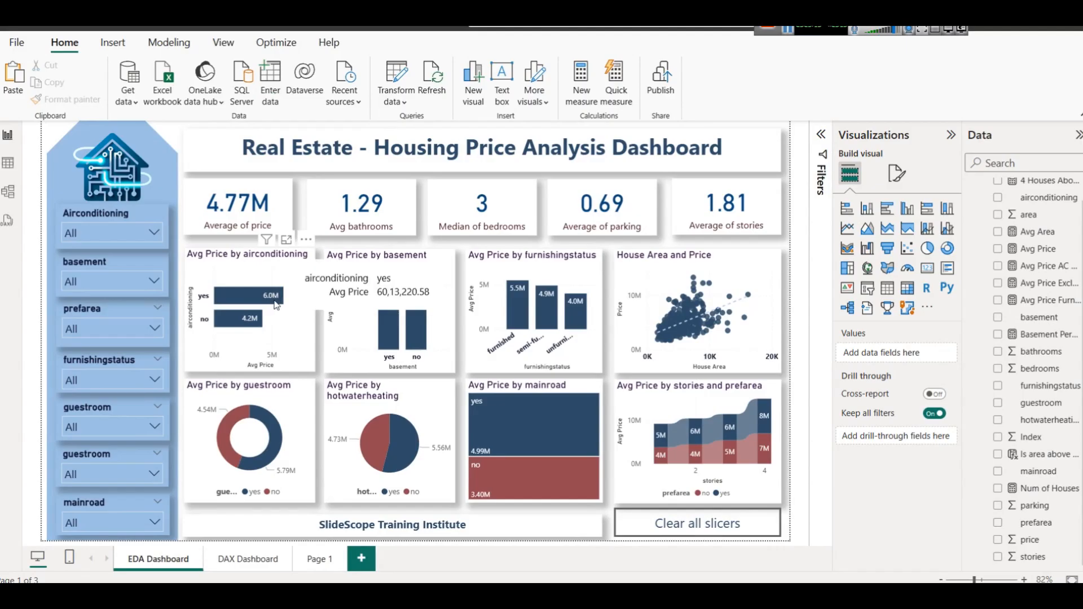
mouse_move(247, 326)
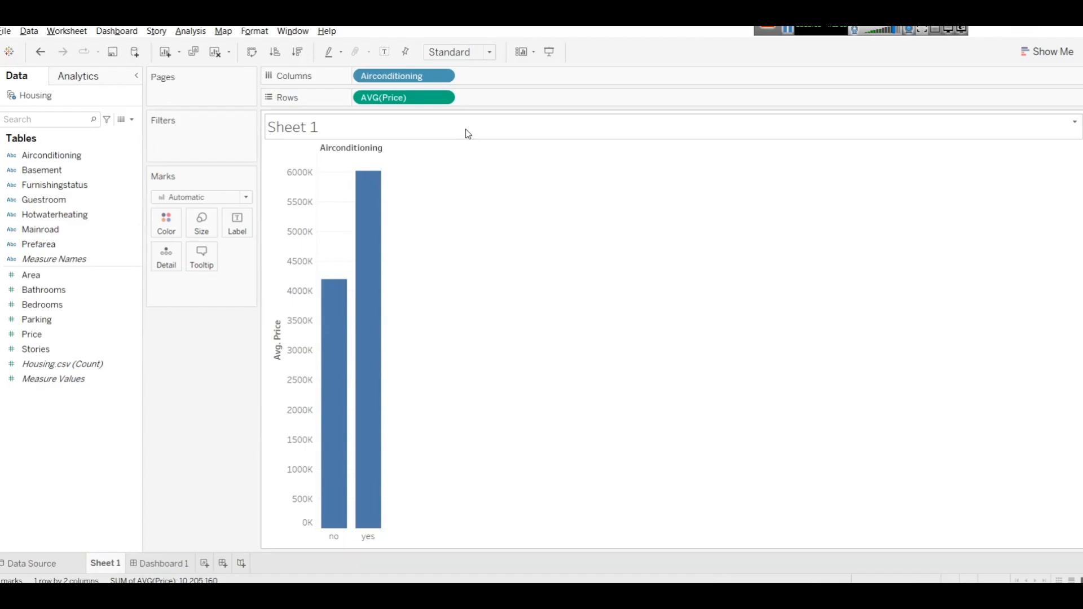
Step: In Tableau, try a Running Total quick table calculation on the average price, inspect the bars and undo it
left_click(445, 98)
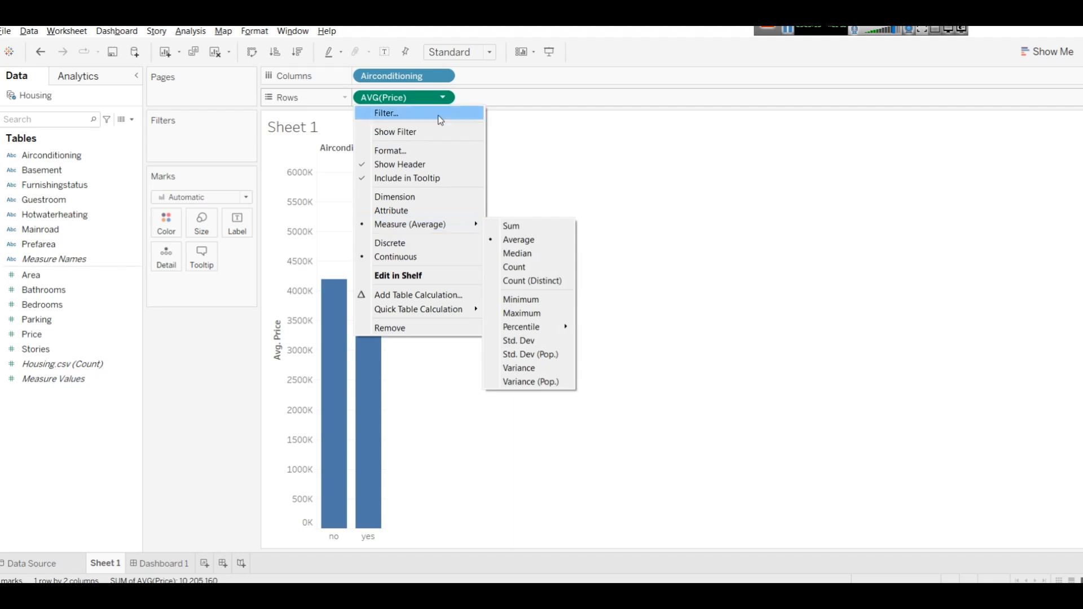
left_click(443, 99)
left_click(443, 100)
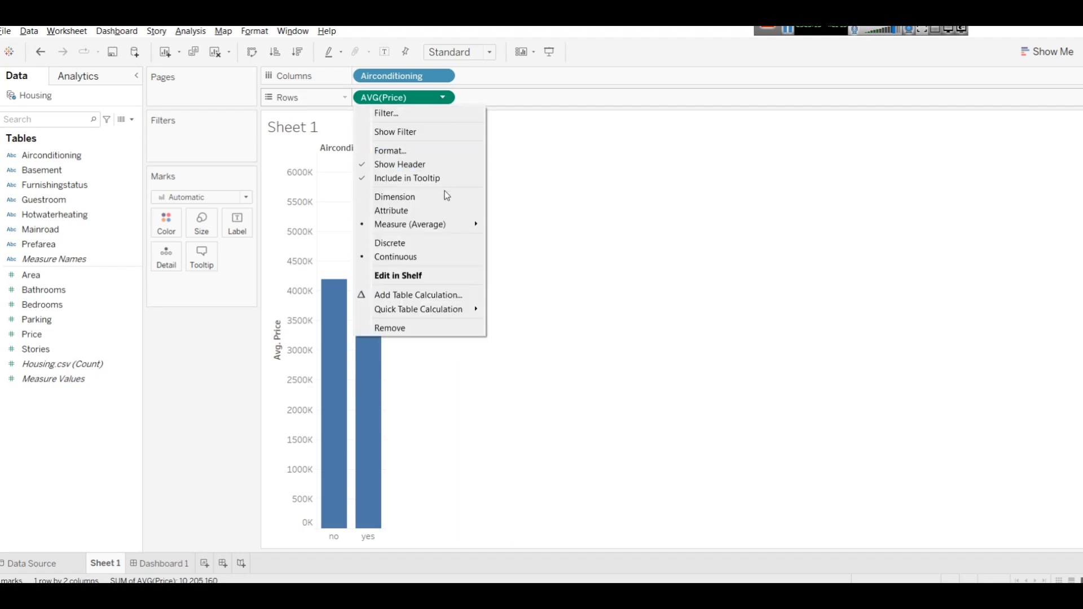
mouse_move(441, 224)
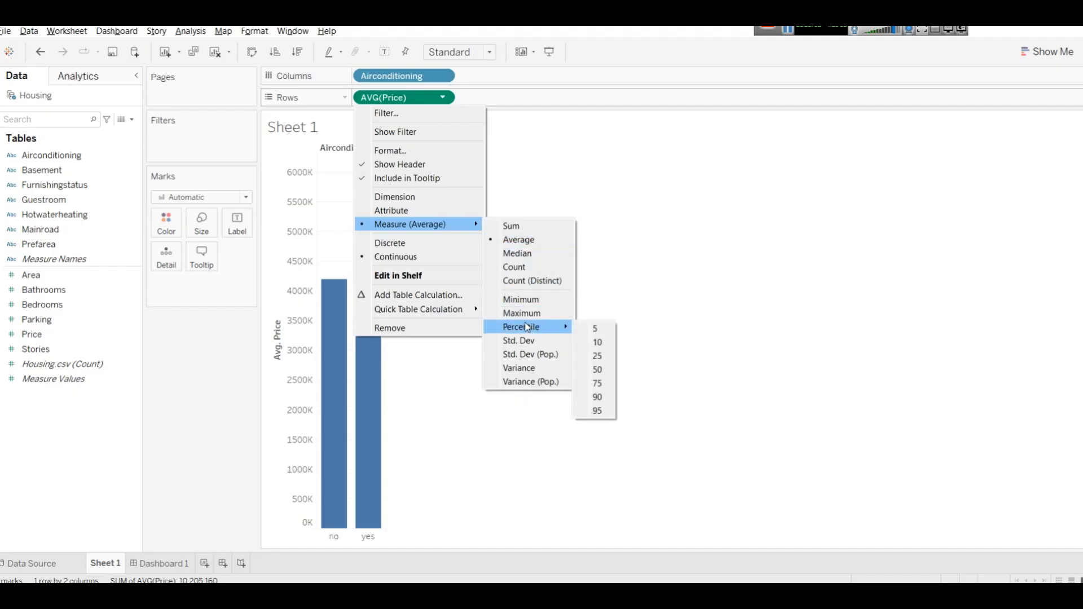
mouse_move(547, 329)
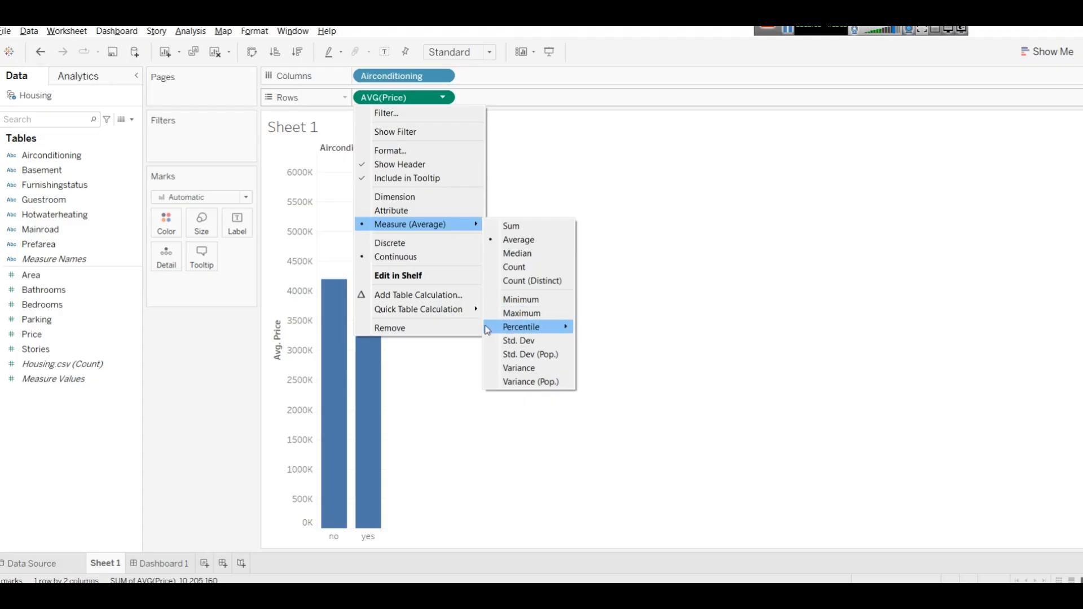
mouse_move(456, 310)
left_click(522, 311)
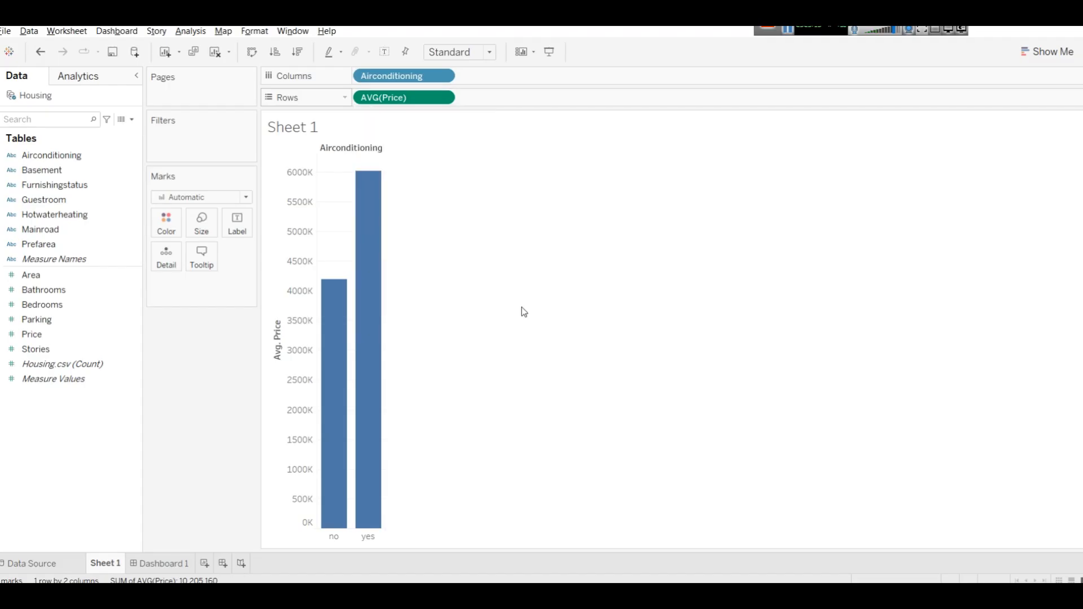
mouse_move(367, 210)
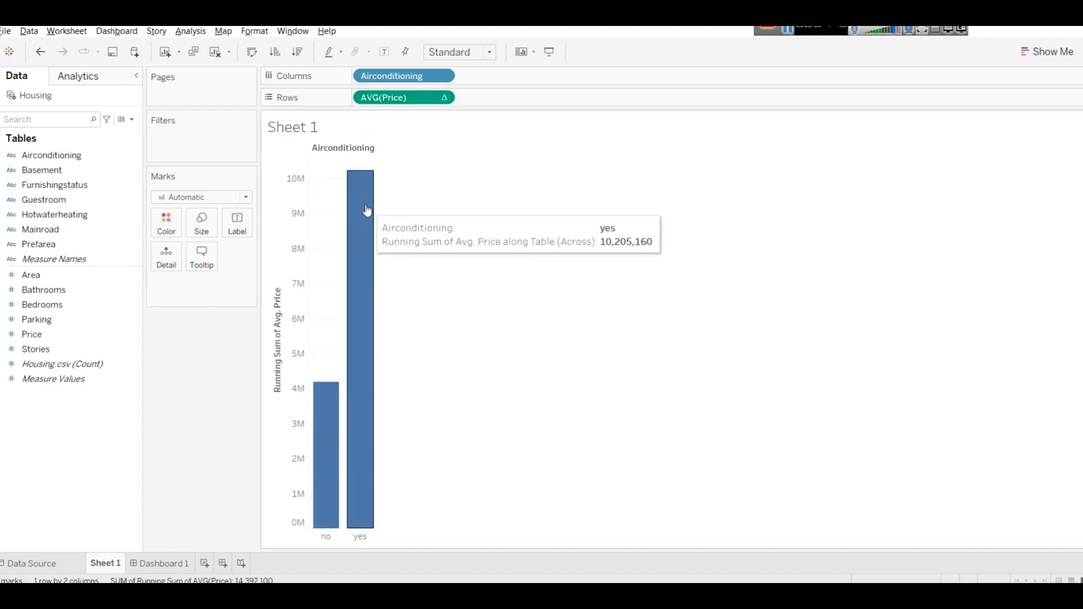
key("ctrl+z")
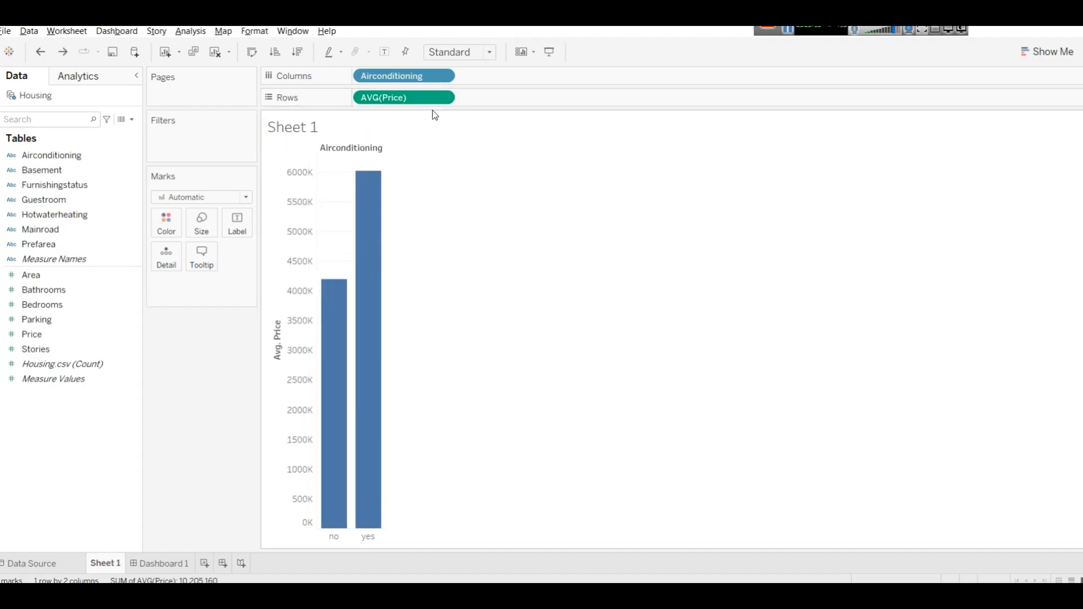
Step: Try a Percent of Total quick table calculation on the average price and undo it
left_click(445, 98)
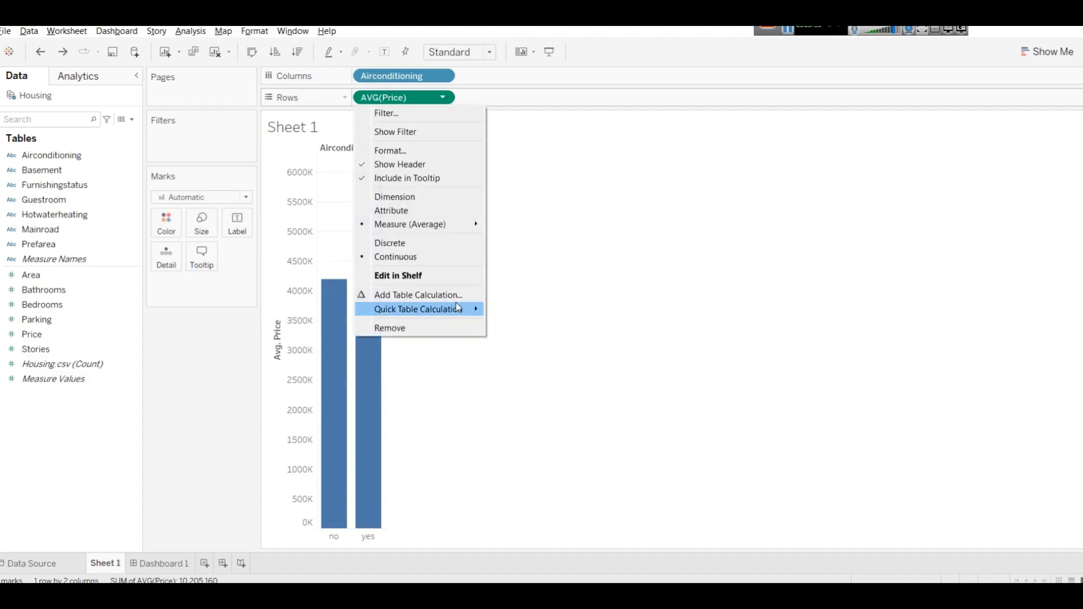
mouse_move(457, 308)
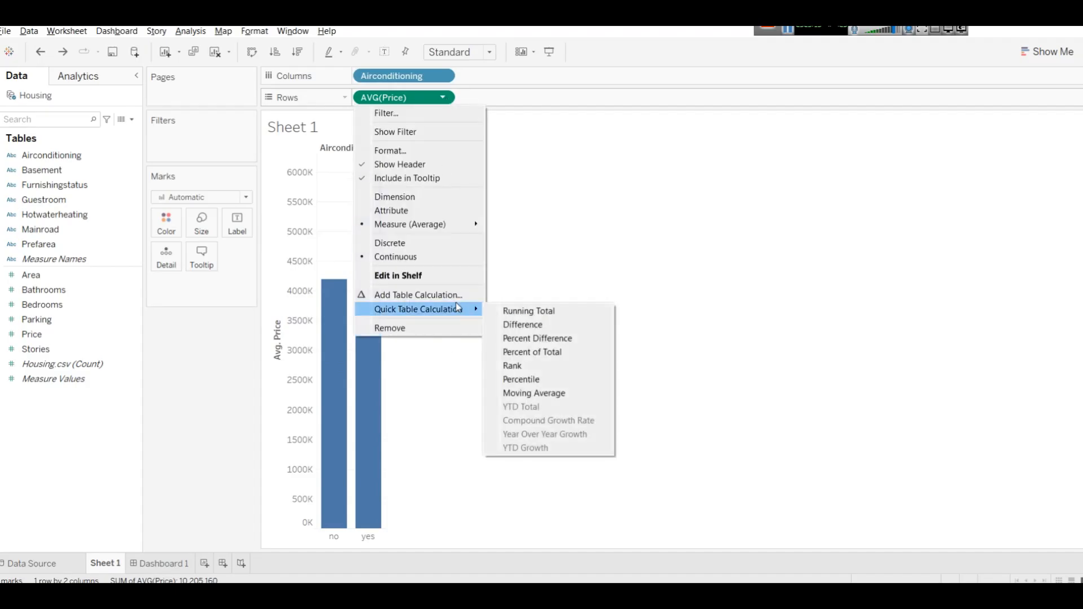
left_click(533, 352)
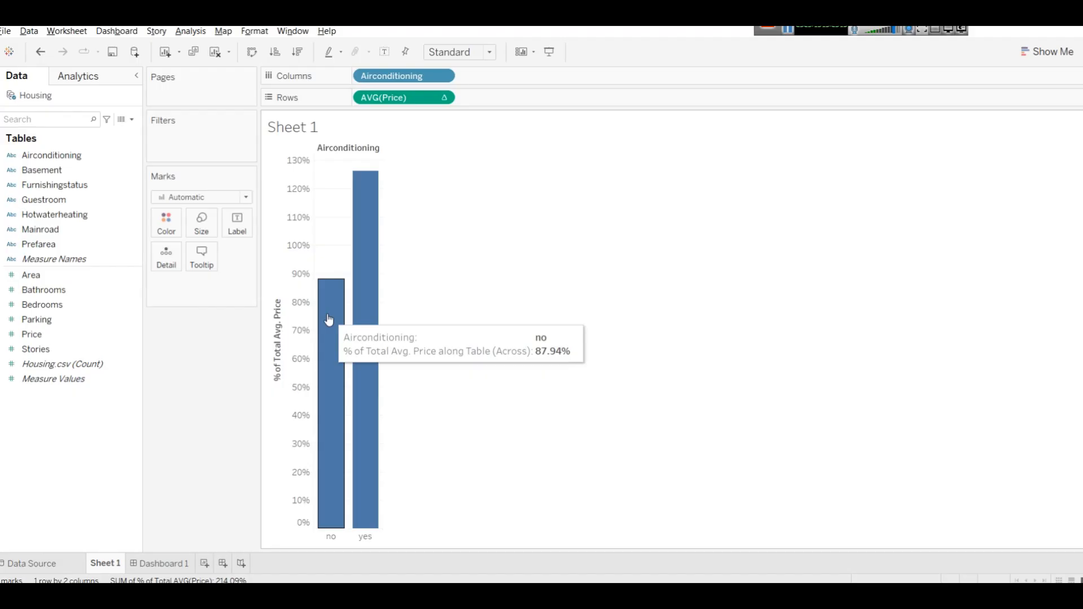
key("ctrl+z")
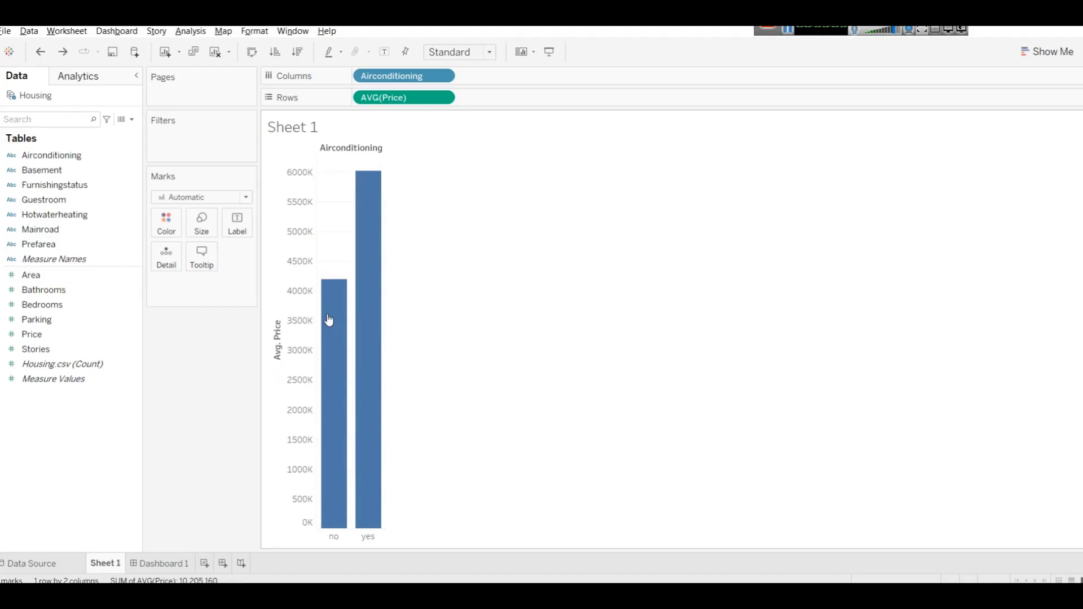
Step: Keep Average as the Price measure and inspect the average price of the airconditioning bars
left_click(444, 98)
mouse_move(479, 226)
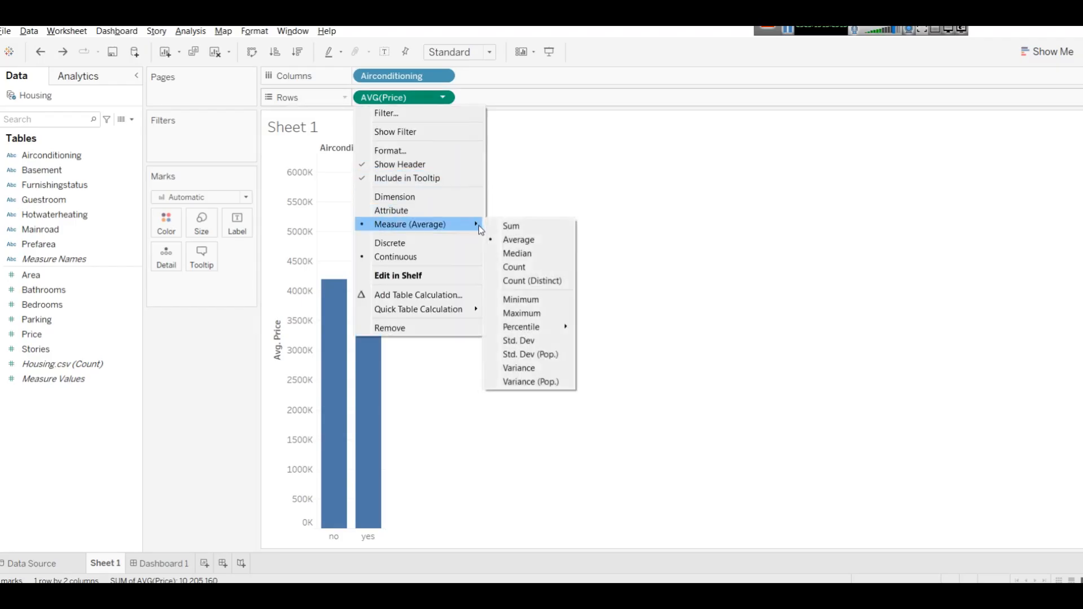
left_click(507, 240)
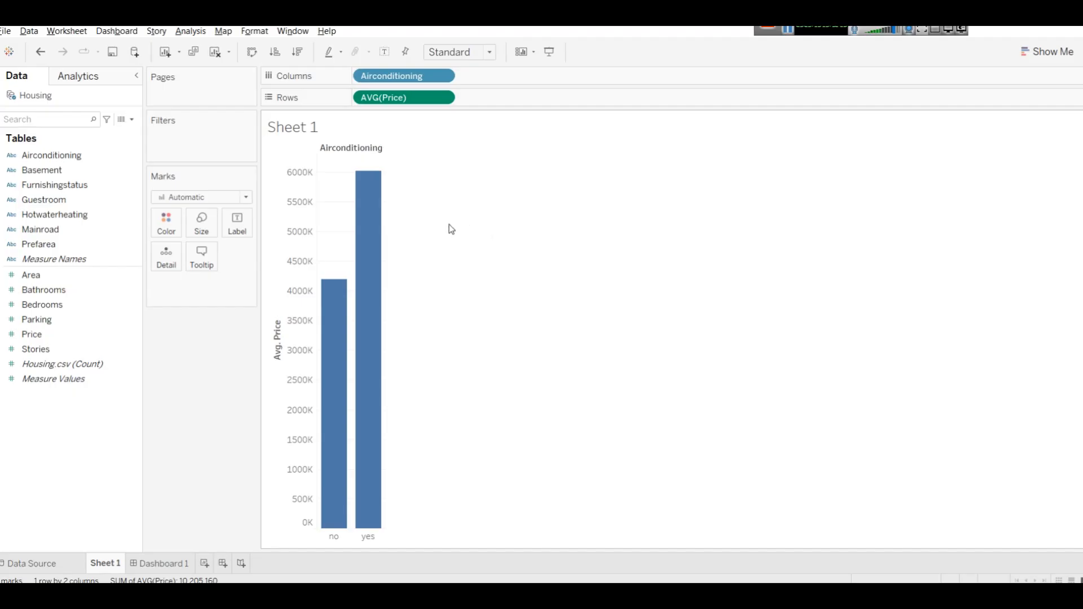
mouse_move(354, 189)
mouse_move(329, 373)
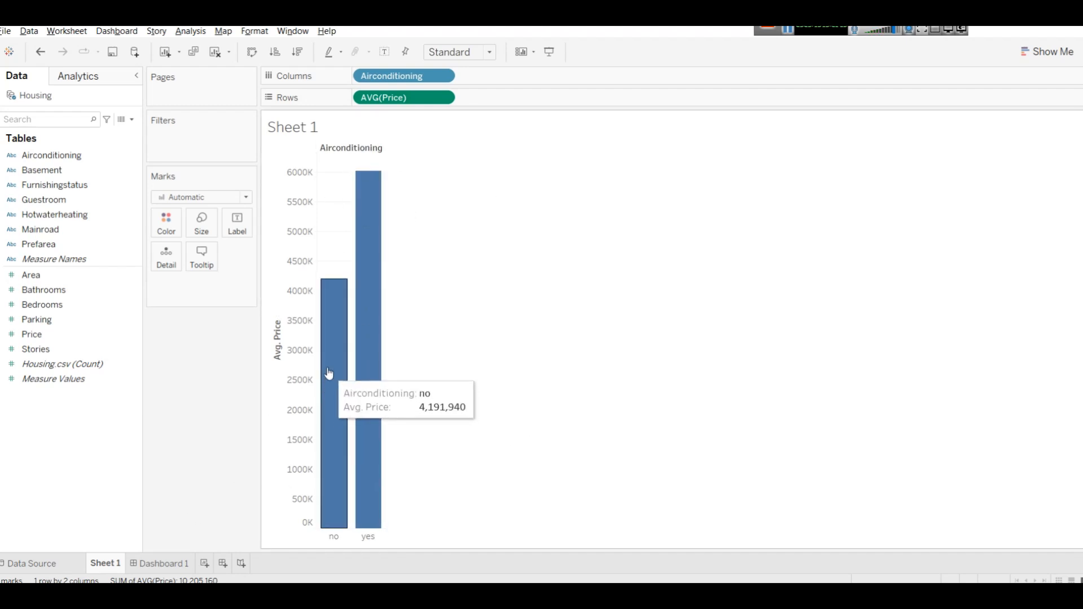
Step: Rename Sheet 1 as "Average Price by AC"
right_click(102, 567)
left_click(151, 423)
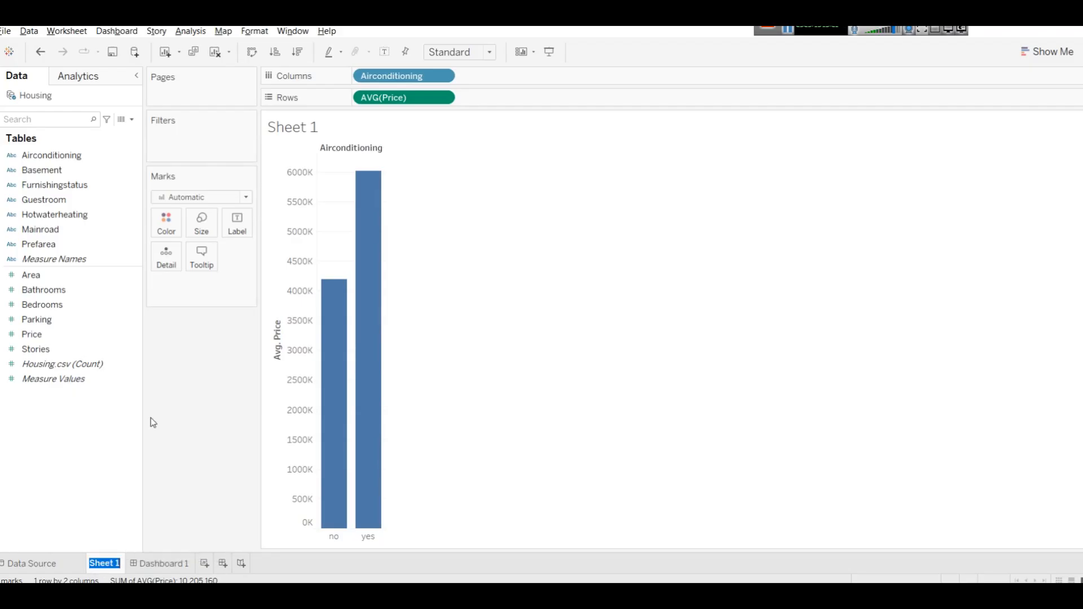
type("Average")
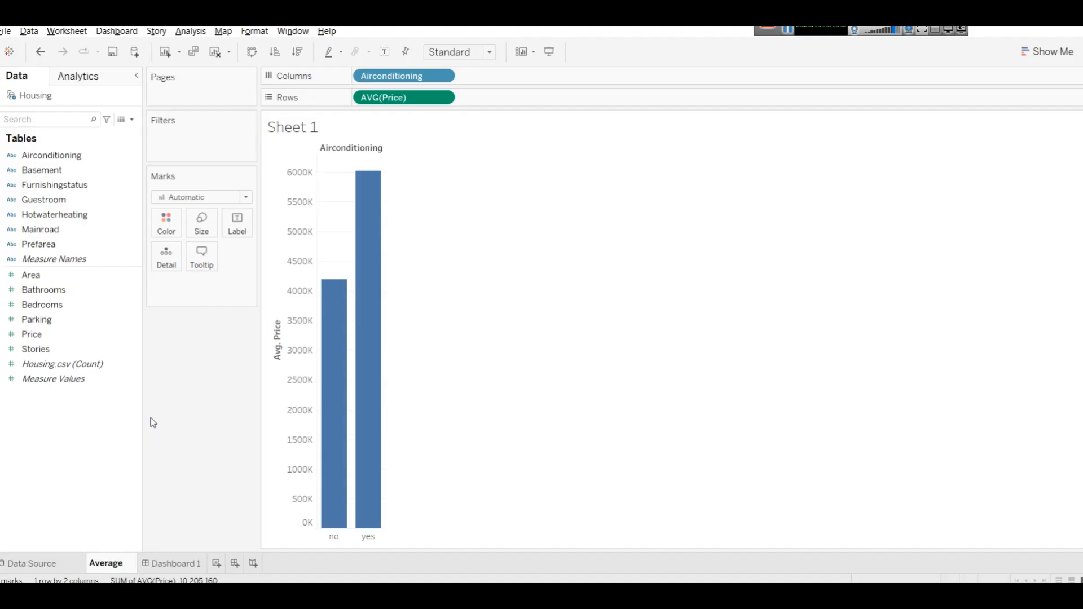
type(" Price")
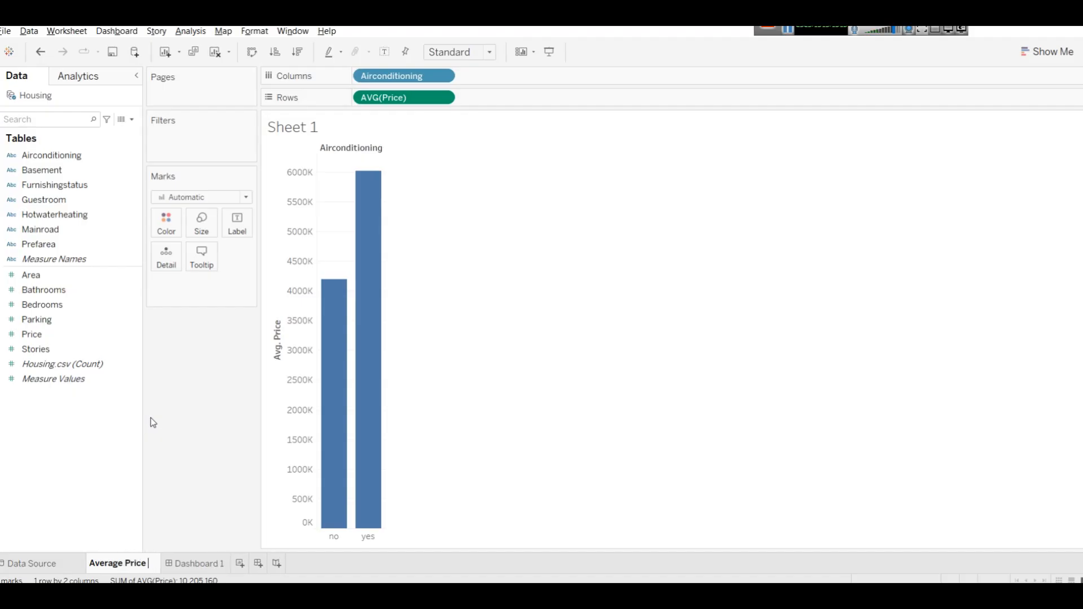
type(" by AC")
key("Return")
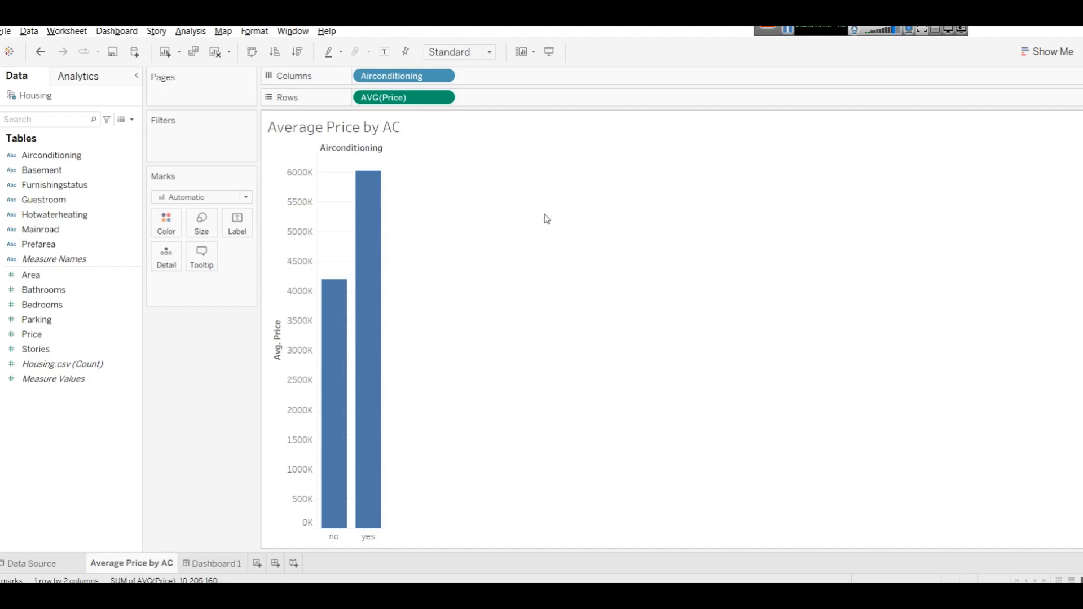
Step: Change the text color of the sheet's title to dark red
double_click(377, 132)
key("ctrl+a")
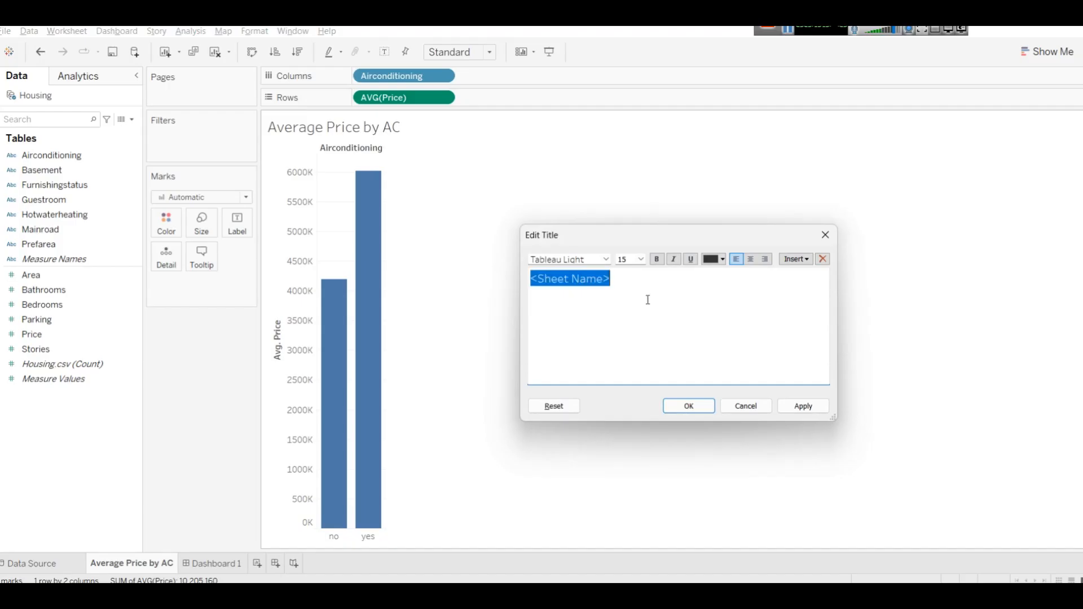
left_click(723, 260)
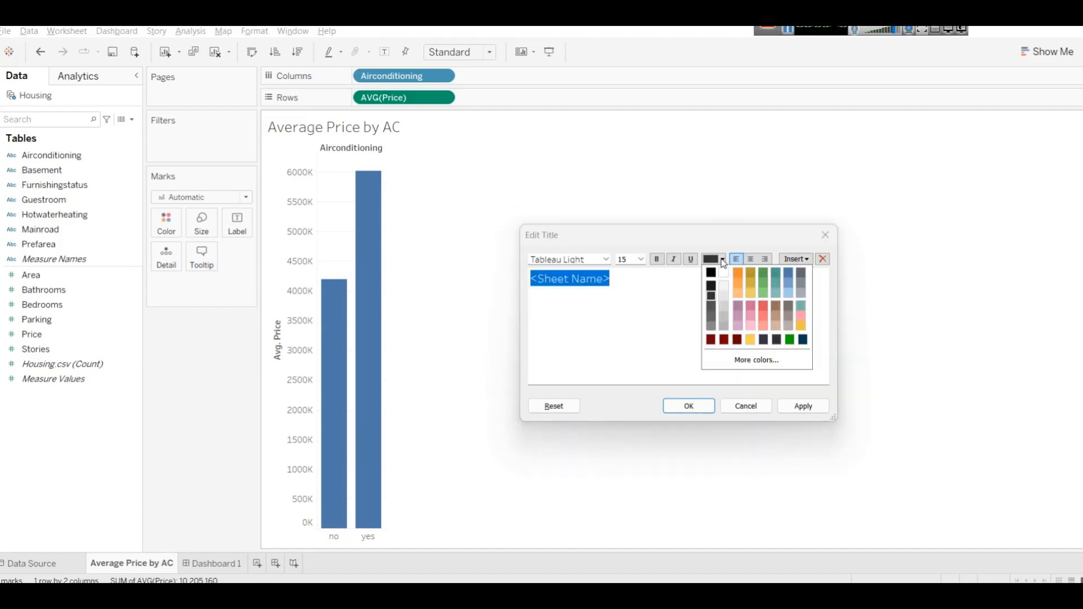
left_click(738, 341)
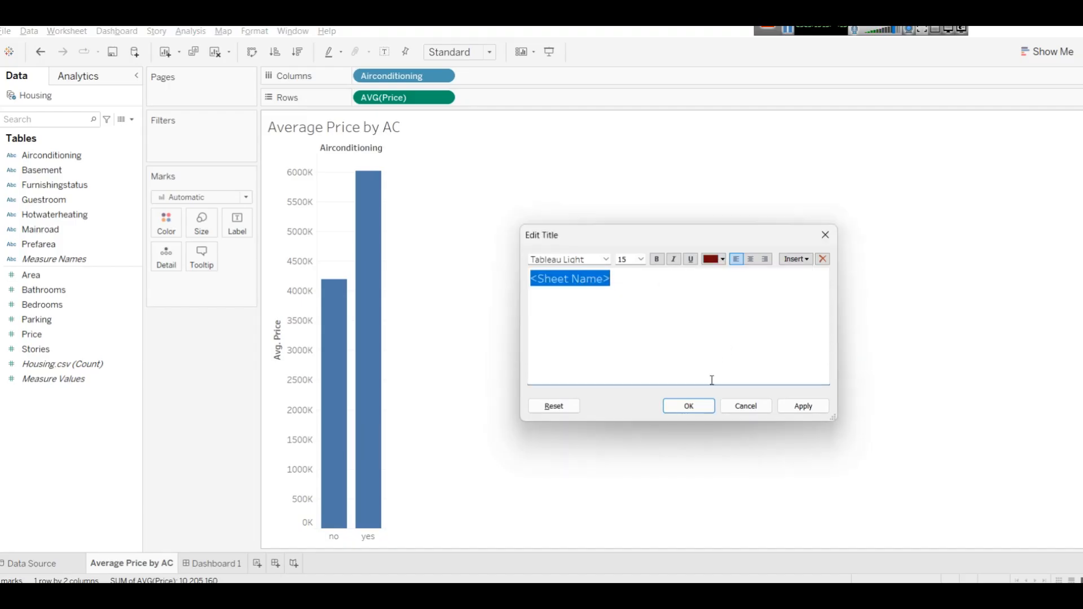
left_click(827, 407)
left_click(689, 406)
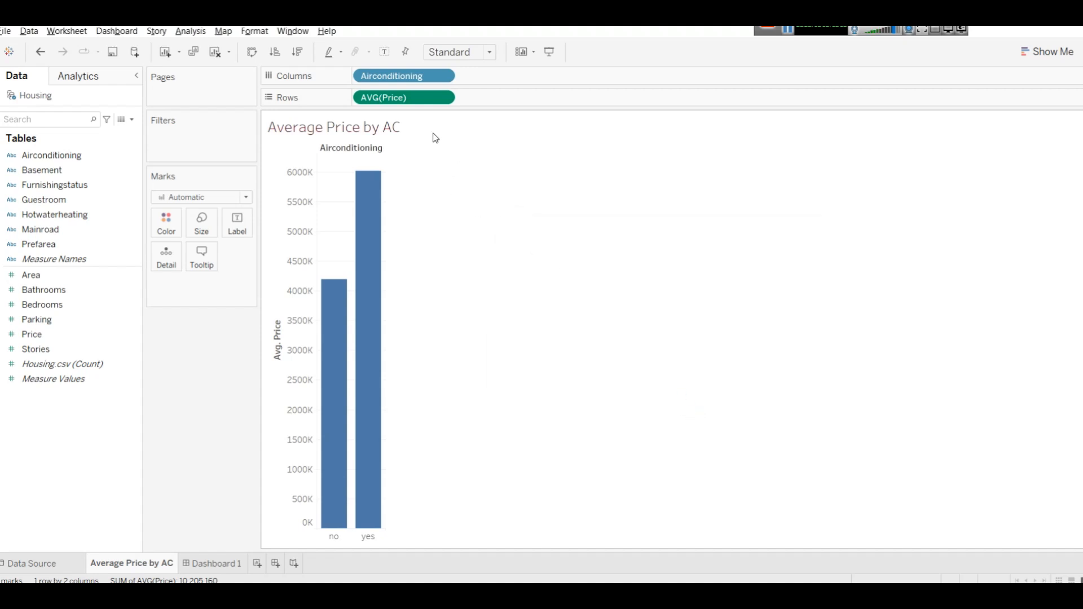
Step: Make the chart title bold and apply the change
double_click(396, 127)
key("ctrl+a")
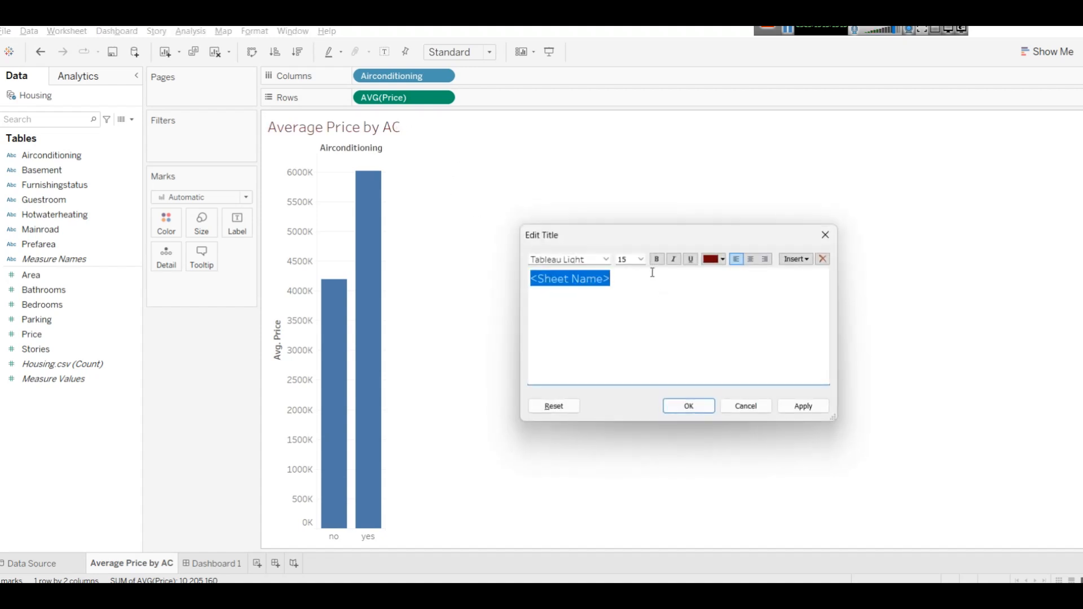
left_click(657, 259)
left_click(804, 406)
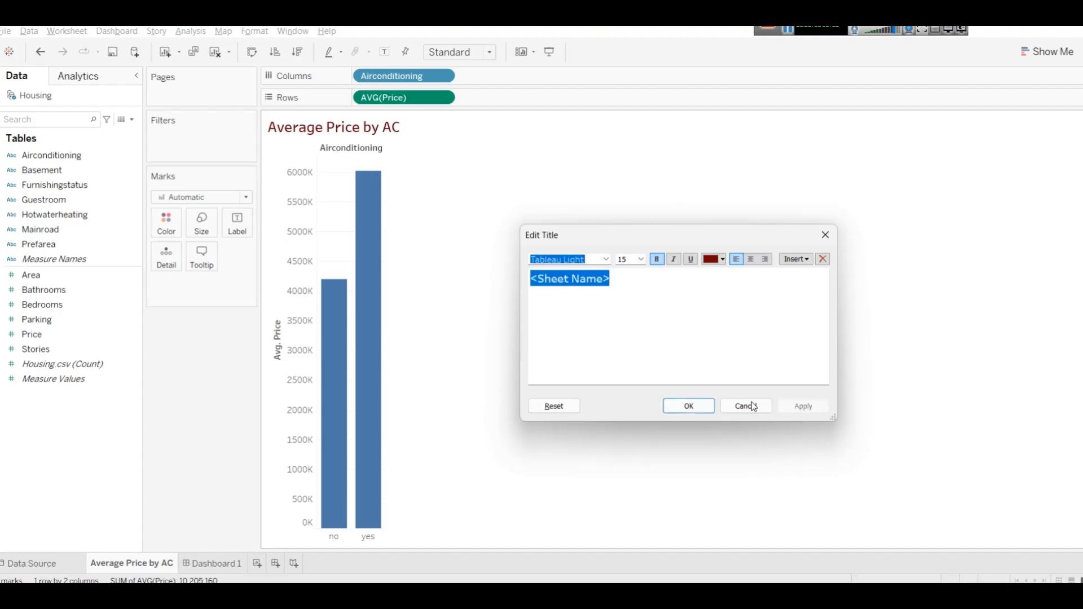
left_click(694, 406)
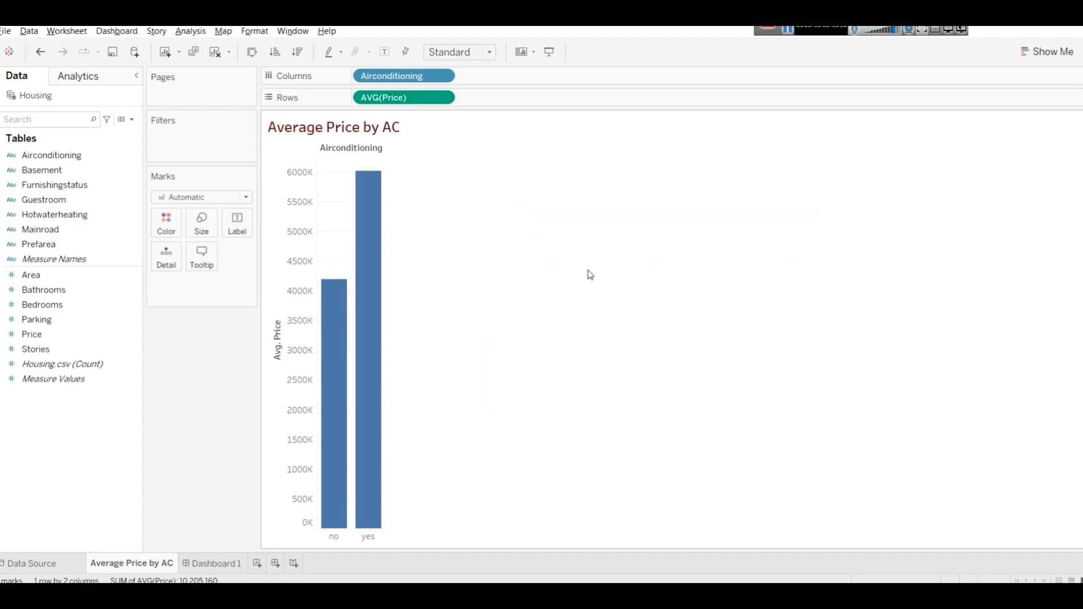
Step: Change the color of the average price bars to dark navy blue
left_click(366, 242)
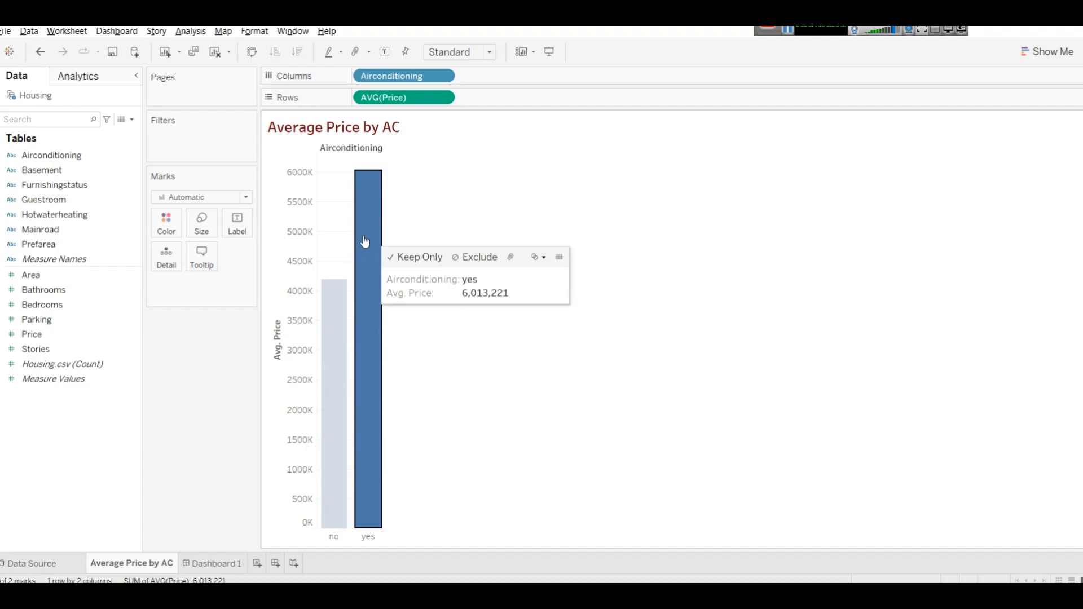
left_click(366, 242)
double_click(163, 229)
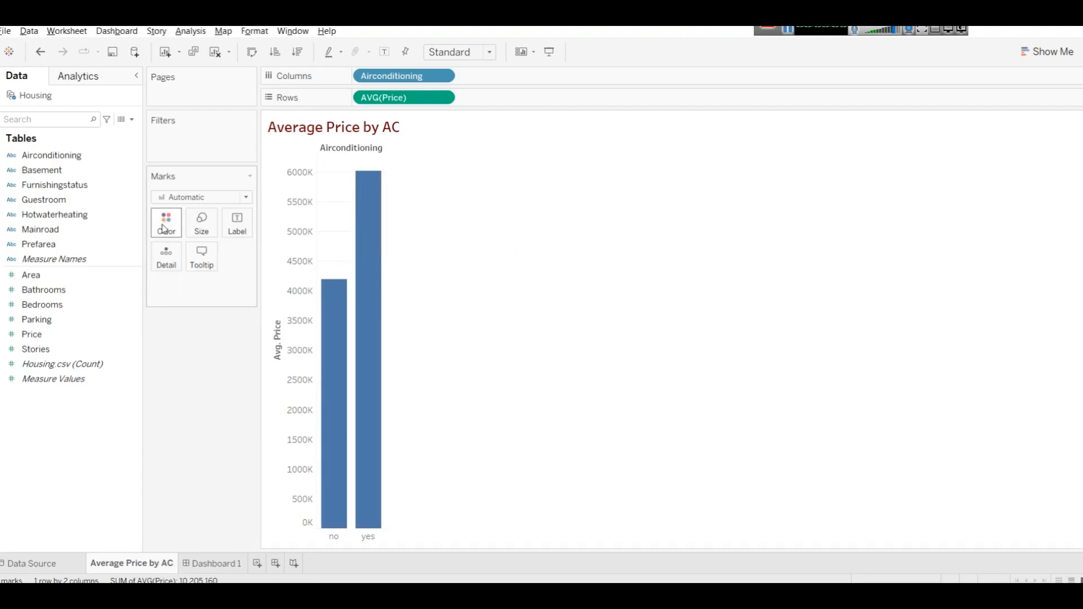
left_click(163, 229)
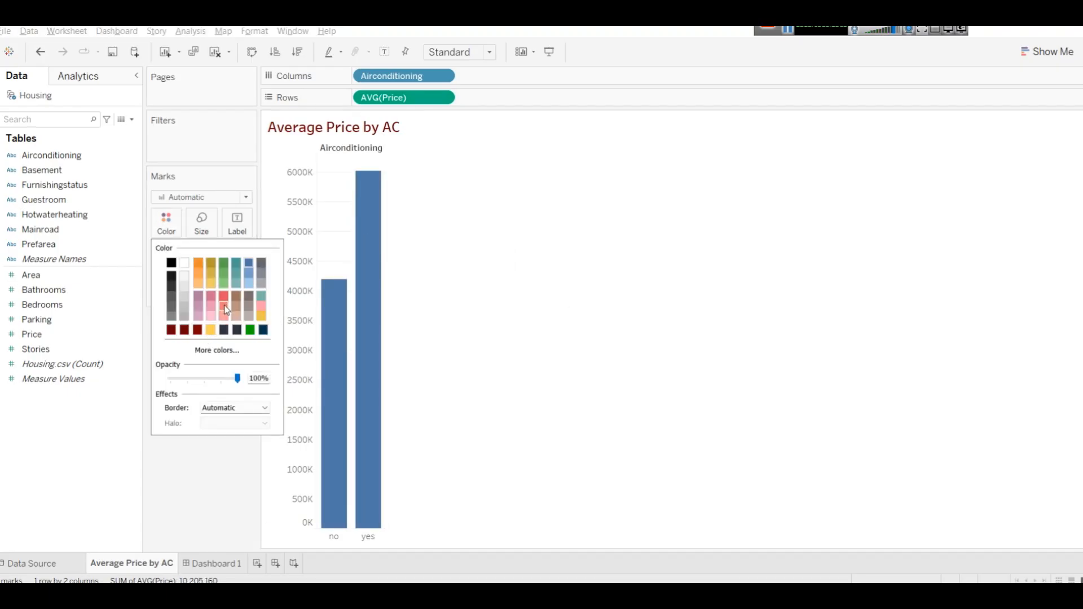
left_click(263, 334)
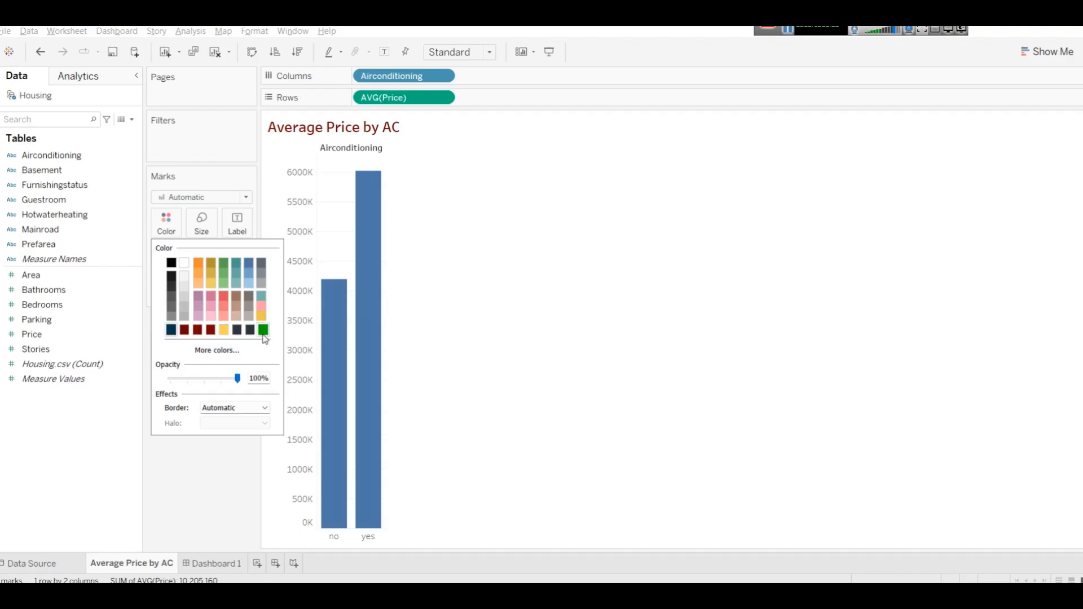
left_click(564, 324)
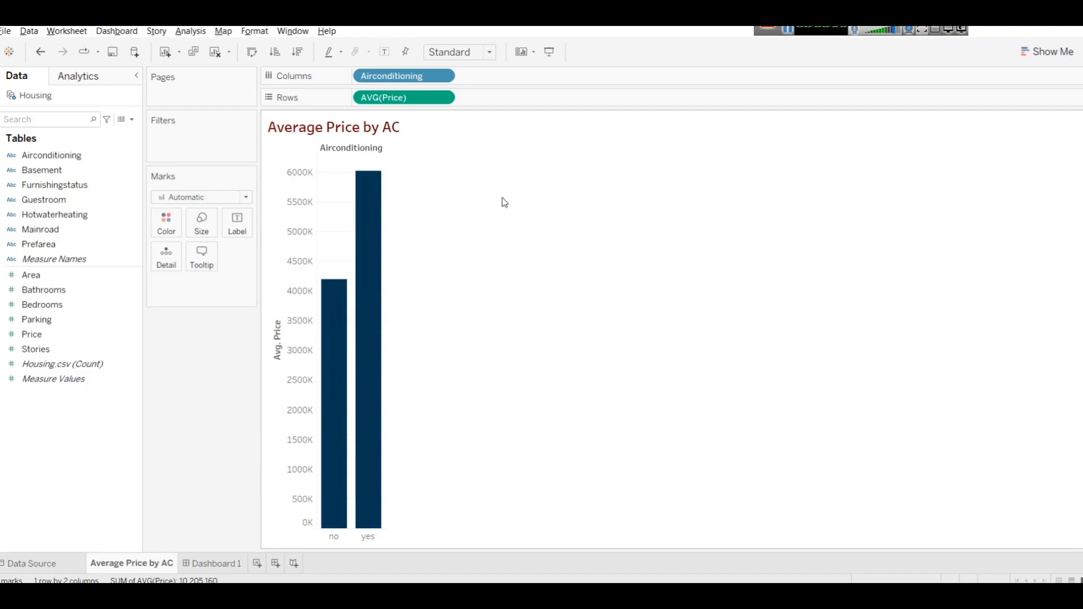
Step: Switch to the Power BI housing dashboard and examine its average price by airconditioning chart
mouse_move(363, 199)
mouse_move(344, 322)
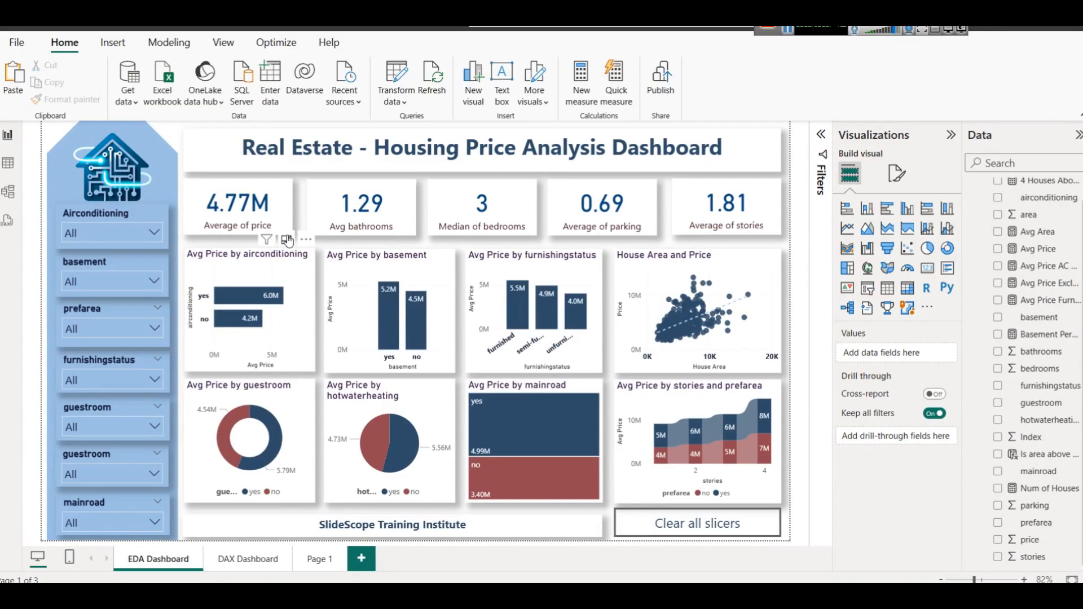
left_click(287, 240)
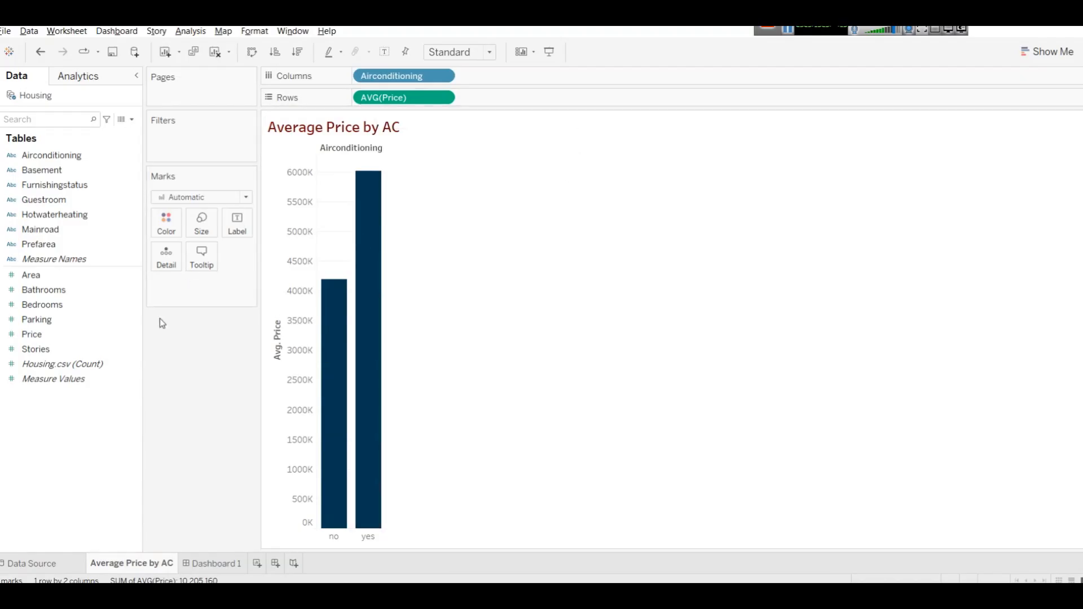
Step: Return to Tableau and label the bars with Price, aggregated as Average
left_click(36, 337)
left_click_drag(37, 338, 235, 237)
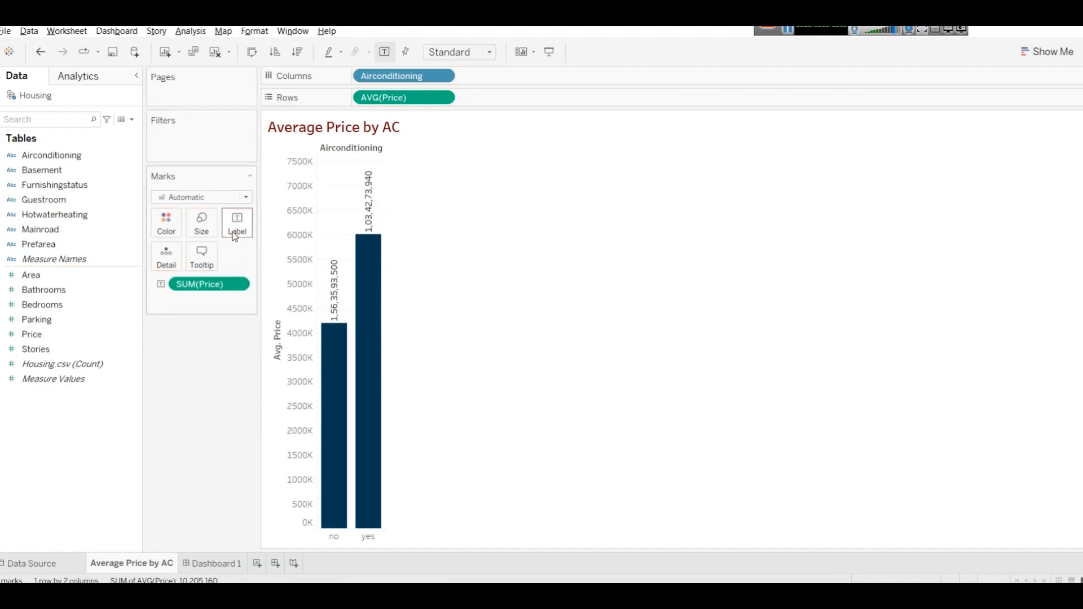
left_click(237, 285)
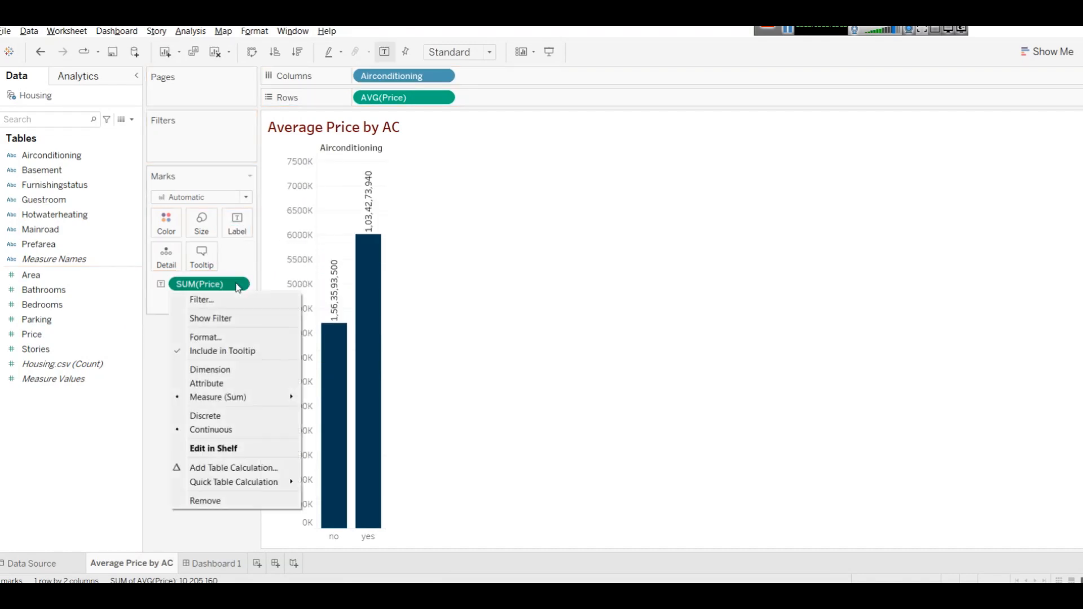
mouse_move(265, 397)
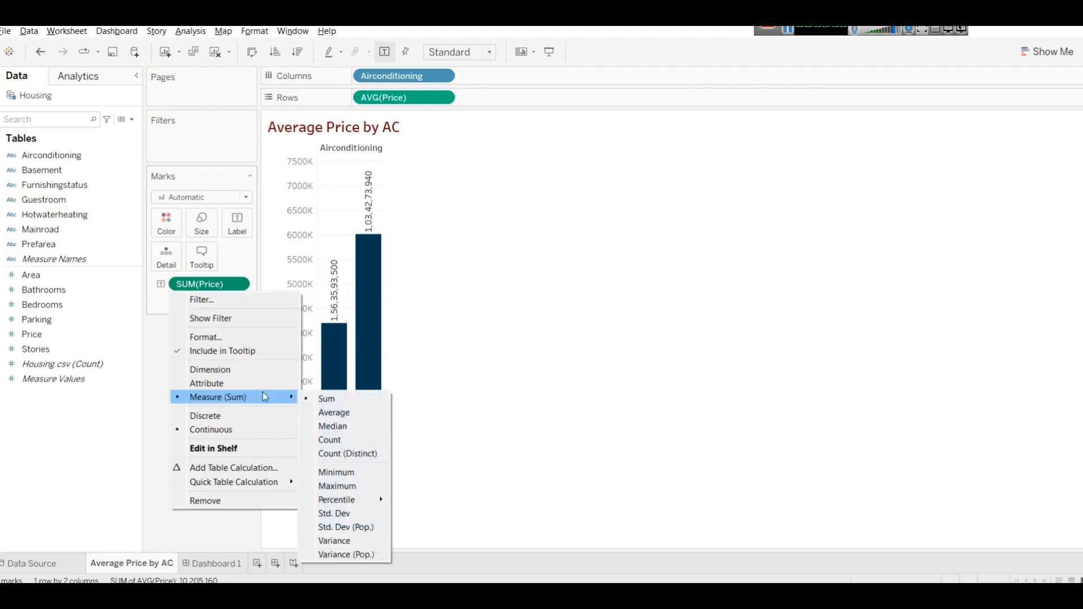
left_click(333, 415)
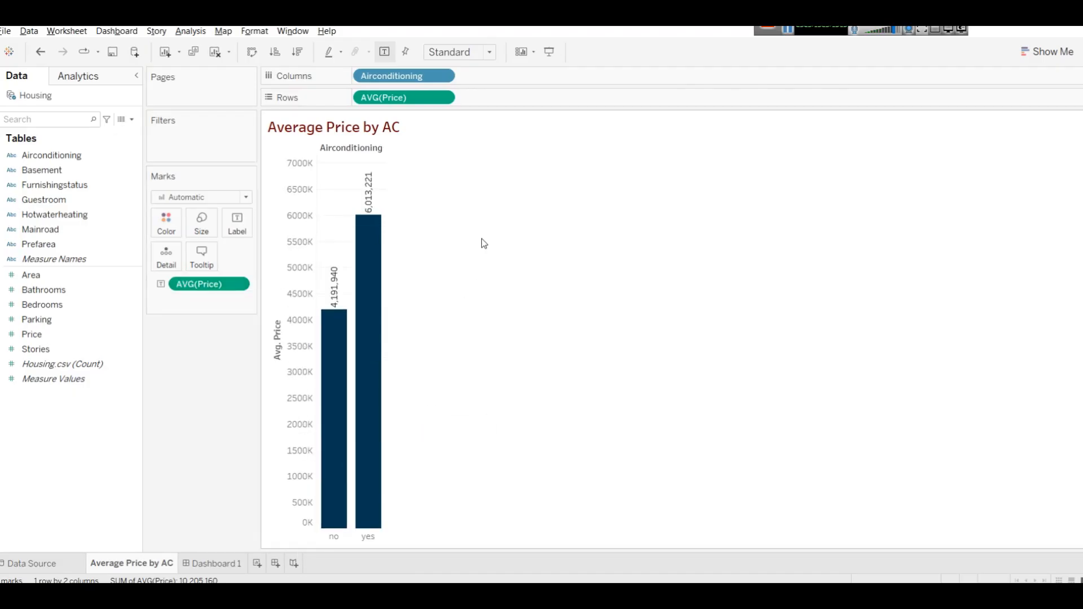
Step: Format the average price labels as Currency (Standard) with the English (India) locale
left_click(237, 285)
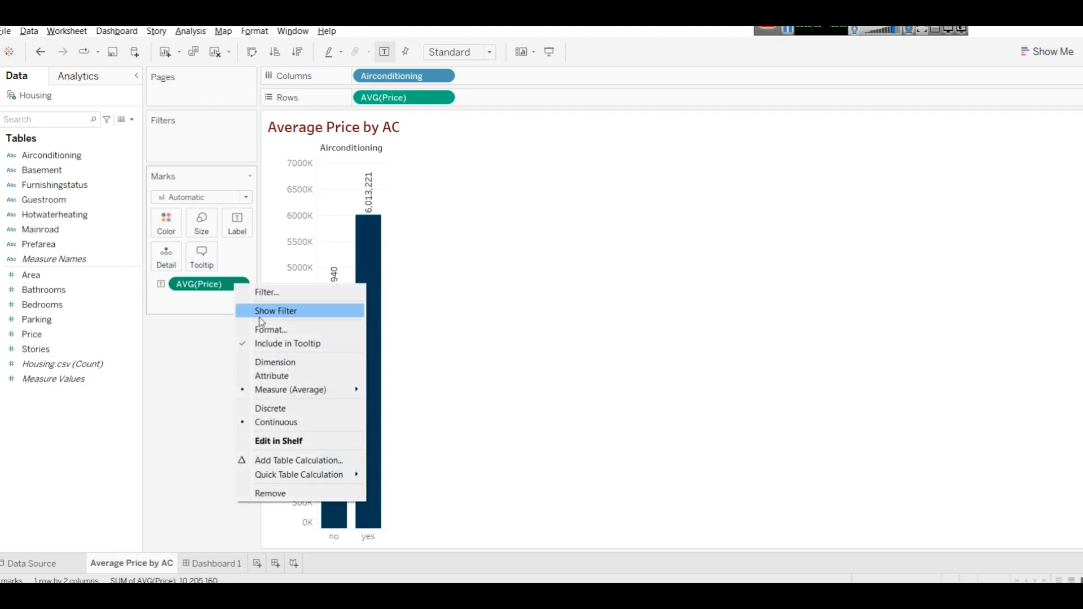
left_click(278, 333)
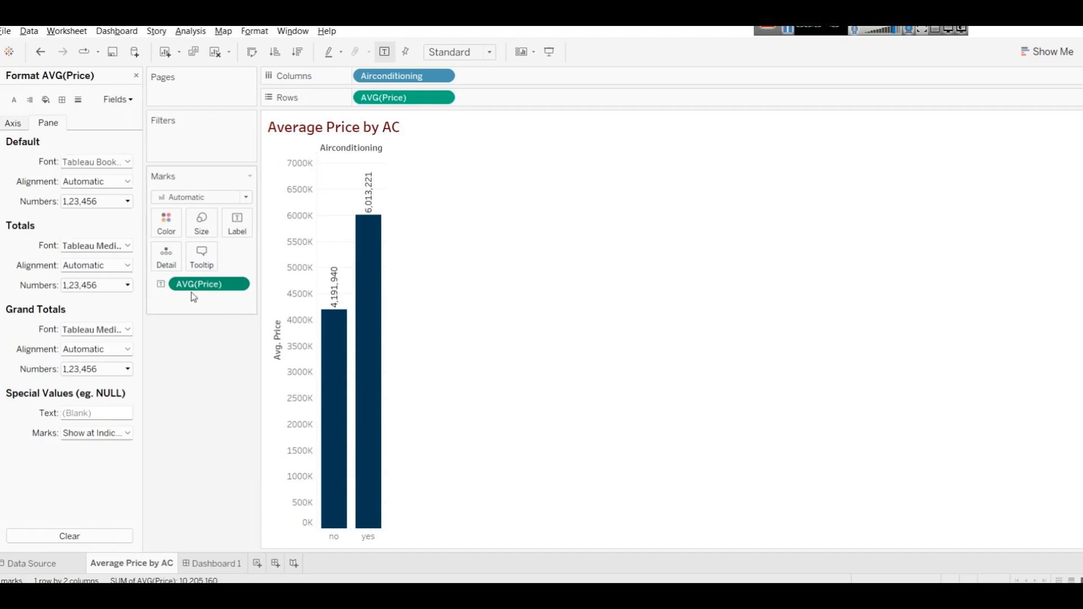
left_click(106, 203)
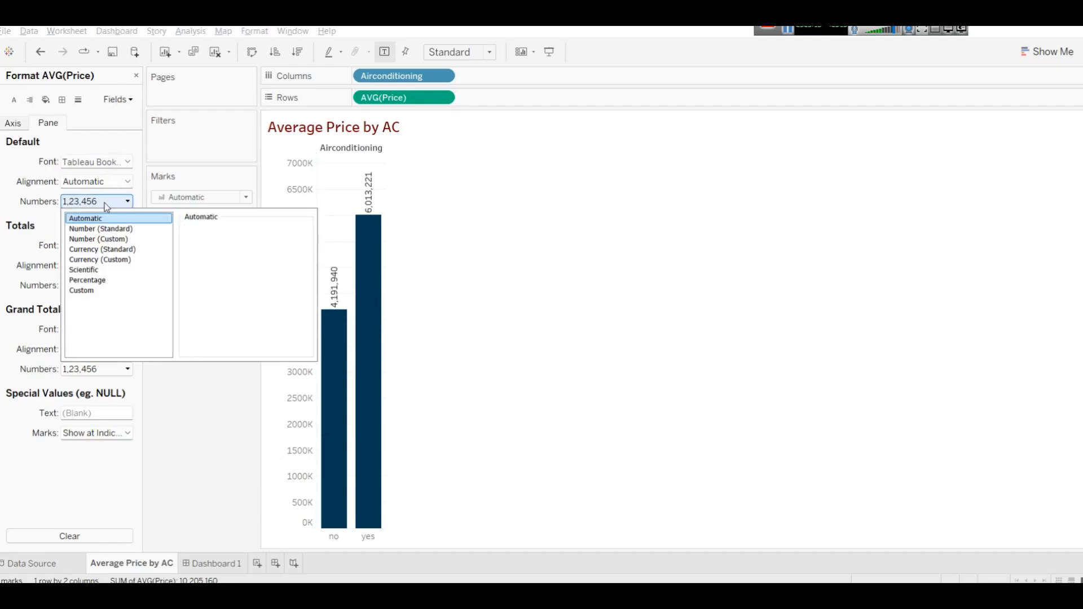
left_click(114, 229)
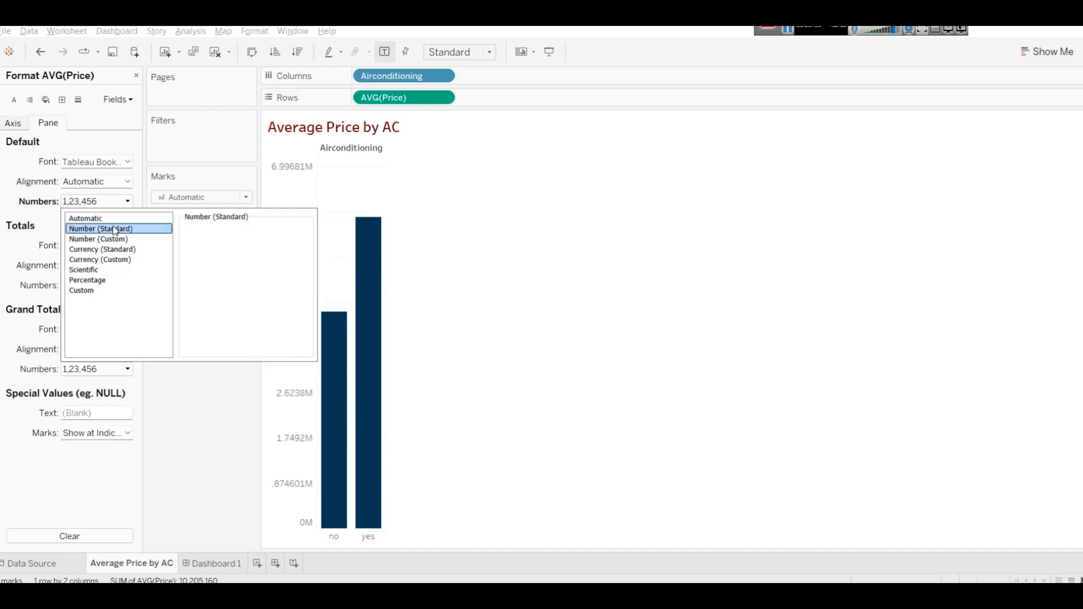
left_click(118, 239)
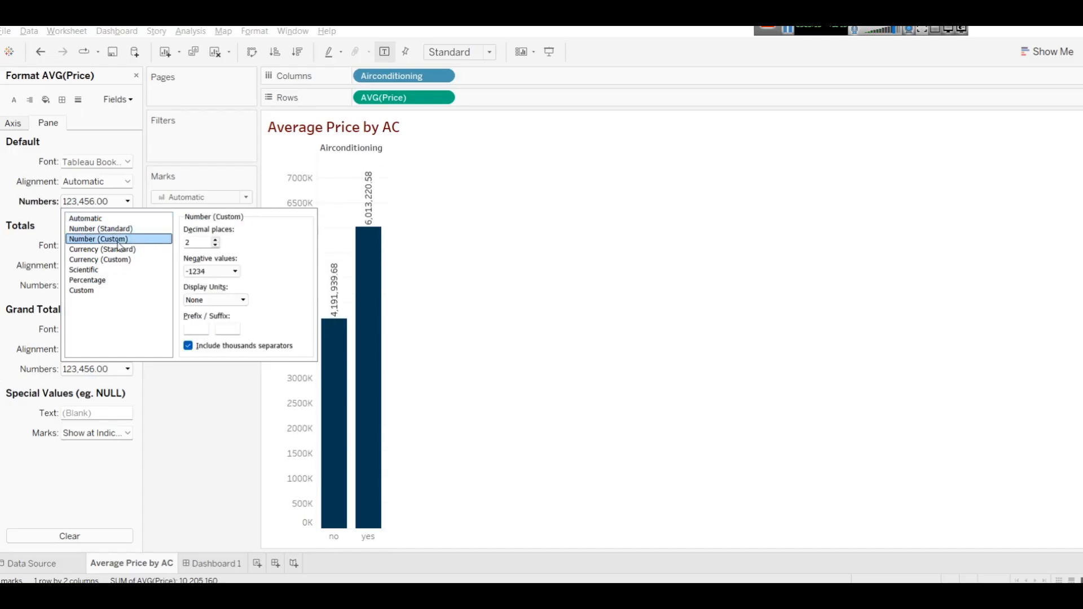
left_click(119, 249)
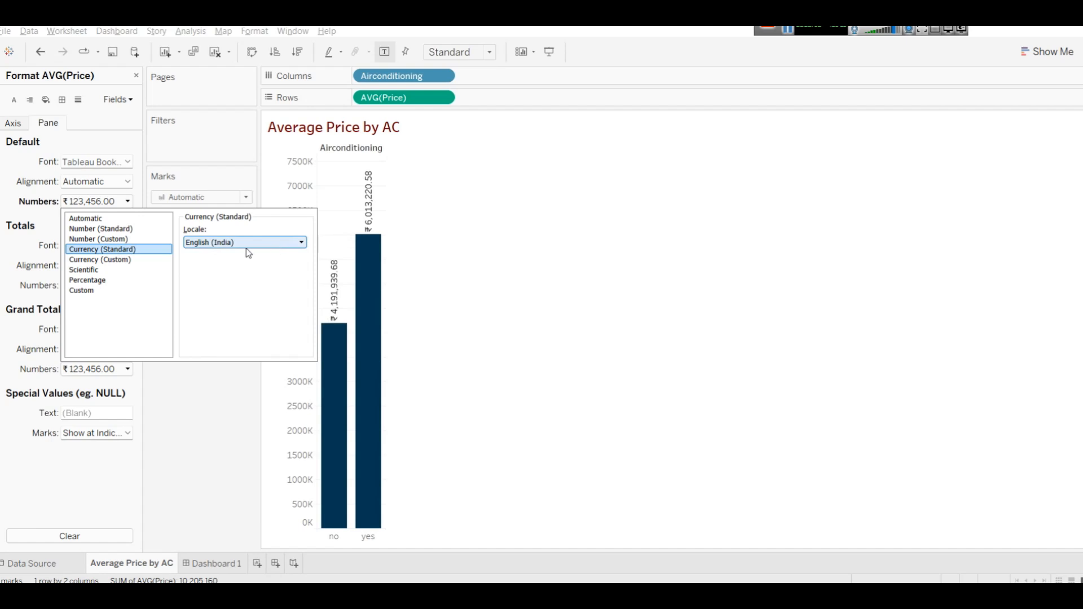
Step: Try the Currency (Custom), Scientific, Percentage and Custom formats on the price labels, and return to Currency (Standard)
left_click(145, 261)
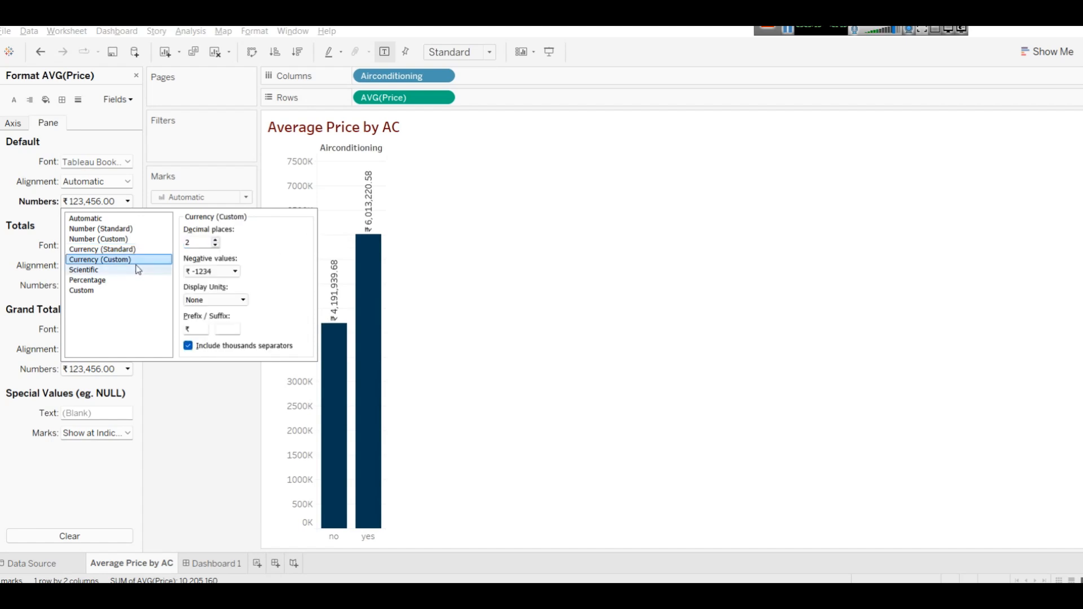
left_click(104, 269)
left_click(111, 282)
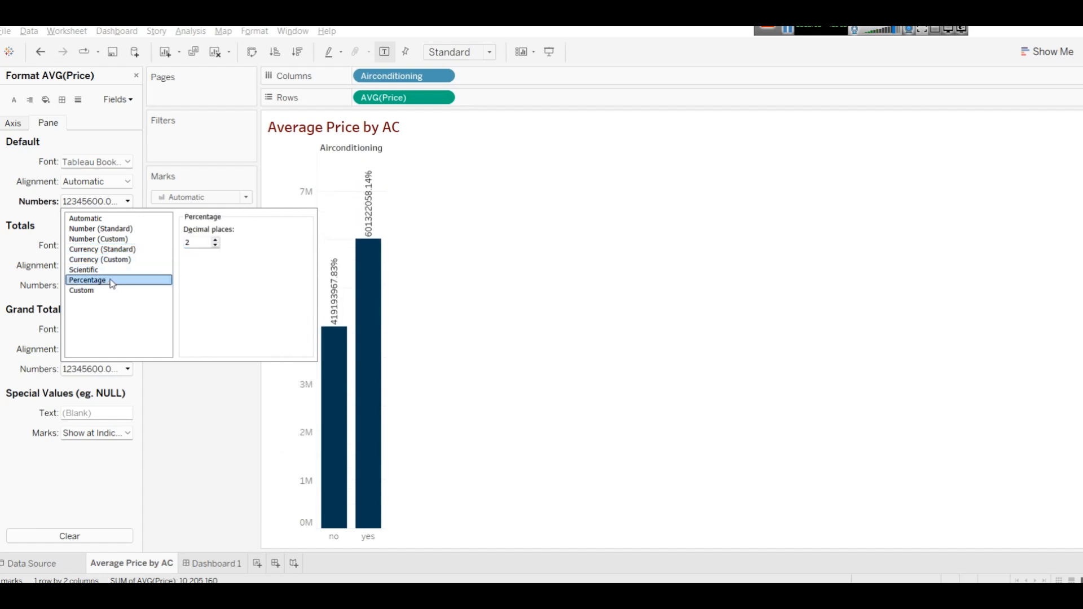
left_click(114, 290)
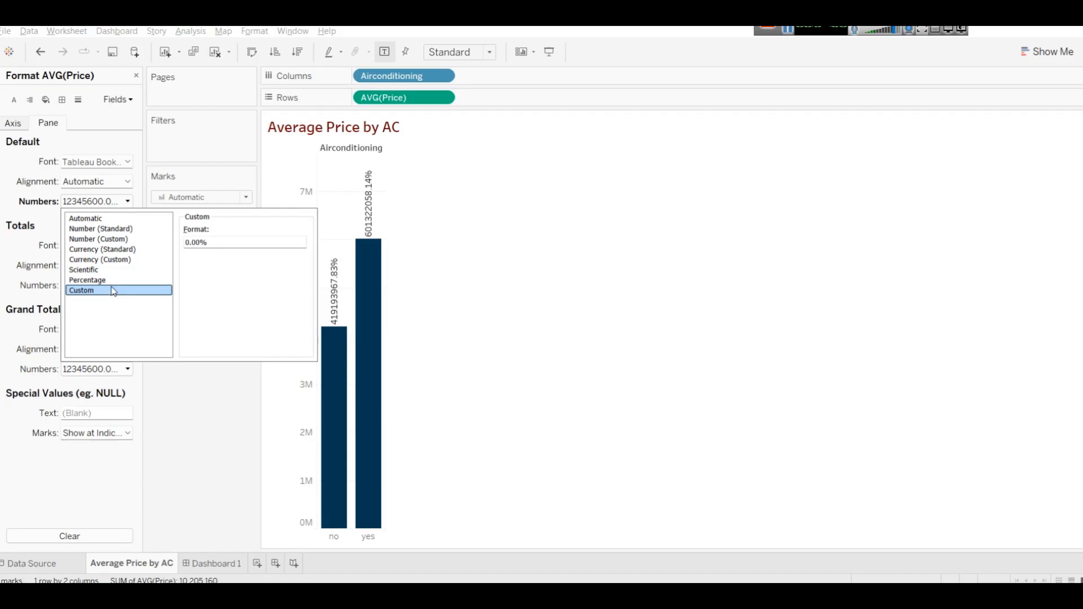
left_click(123, 250)
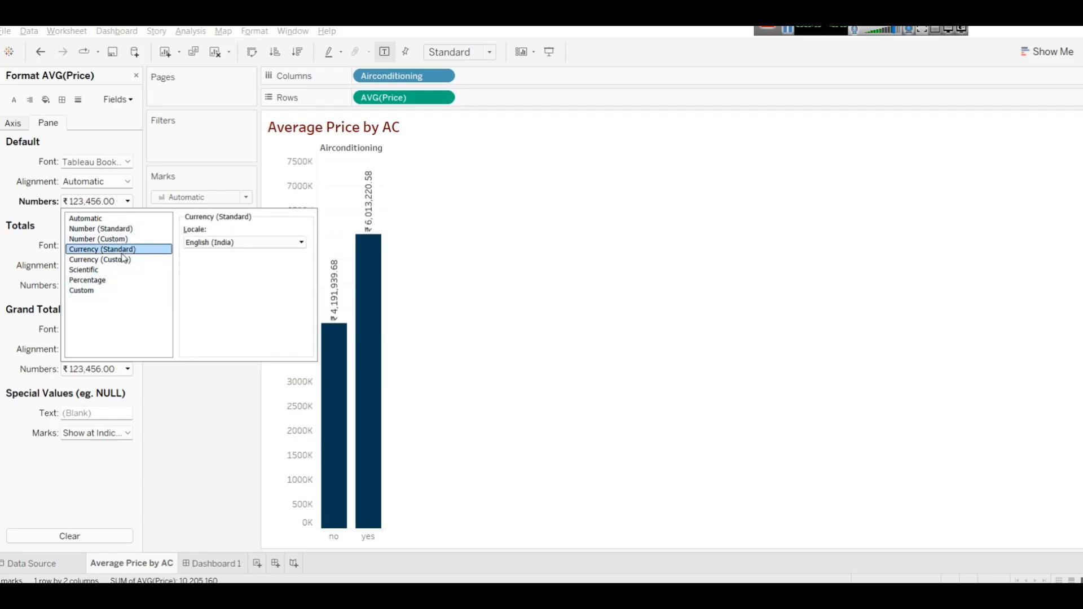
Step: Look through the available currency locales and keep English (India) for the price labels
left_click(219, 243)
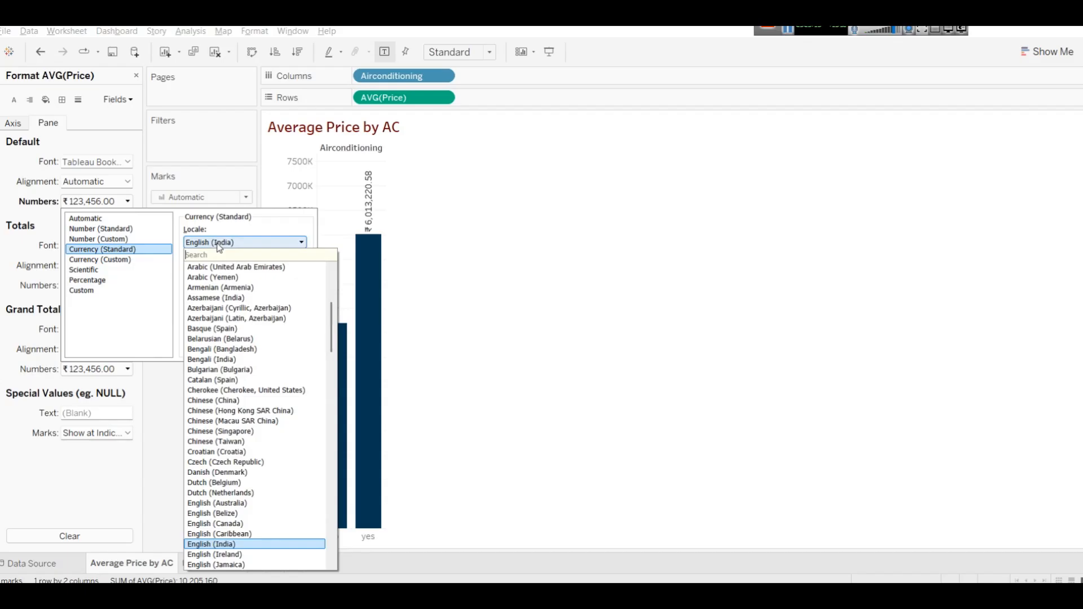
type("u")
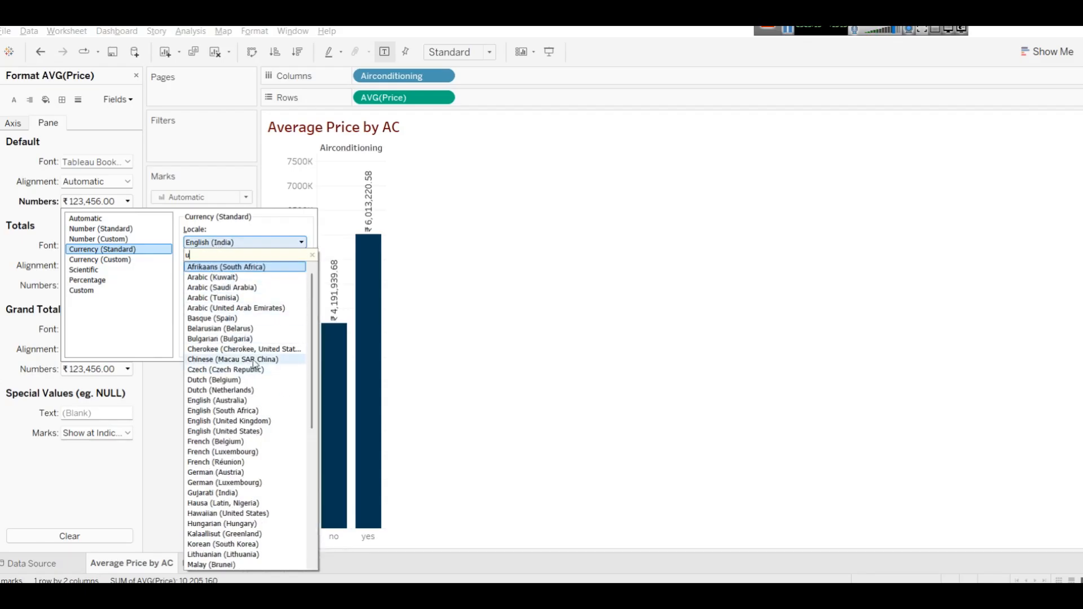
key("BackSpace")
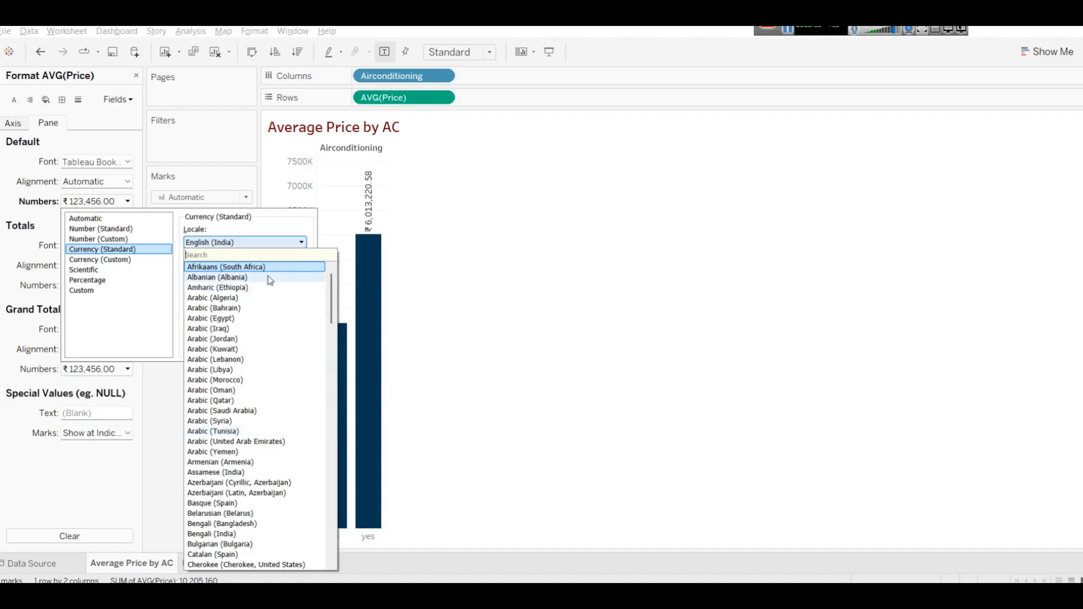
left_click(271, 232)
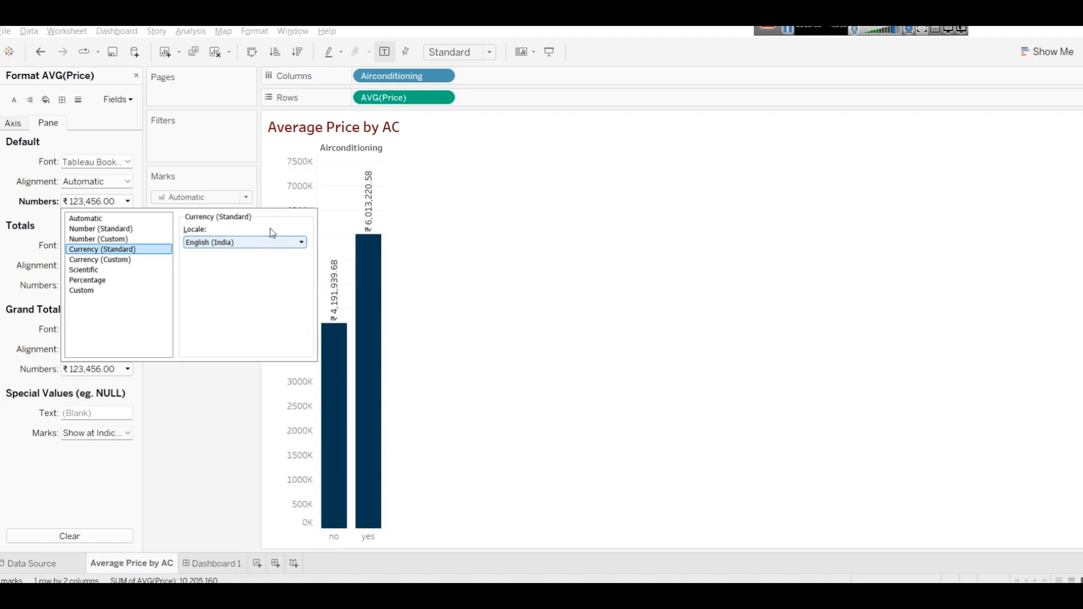
left_click(451, 241)
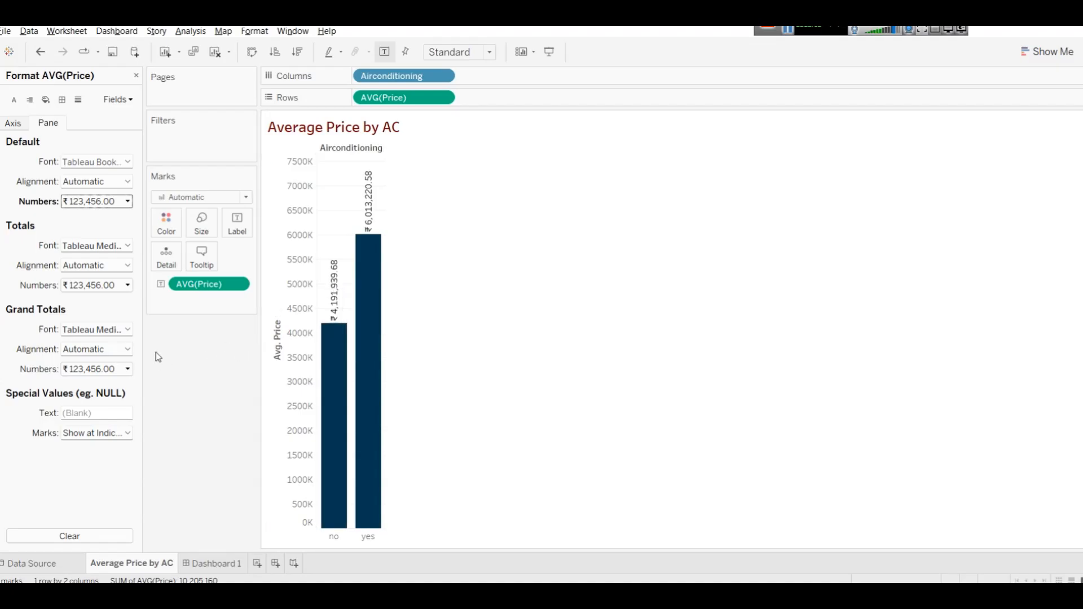
Step: Set the price labels' text direction to horizontal and widen the chart so both labels fit above their bars
left_click(124, 182)
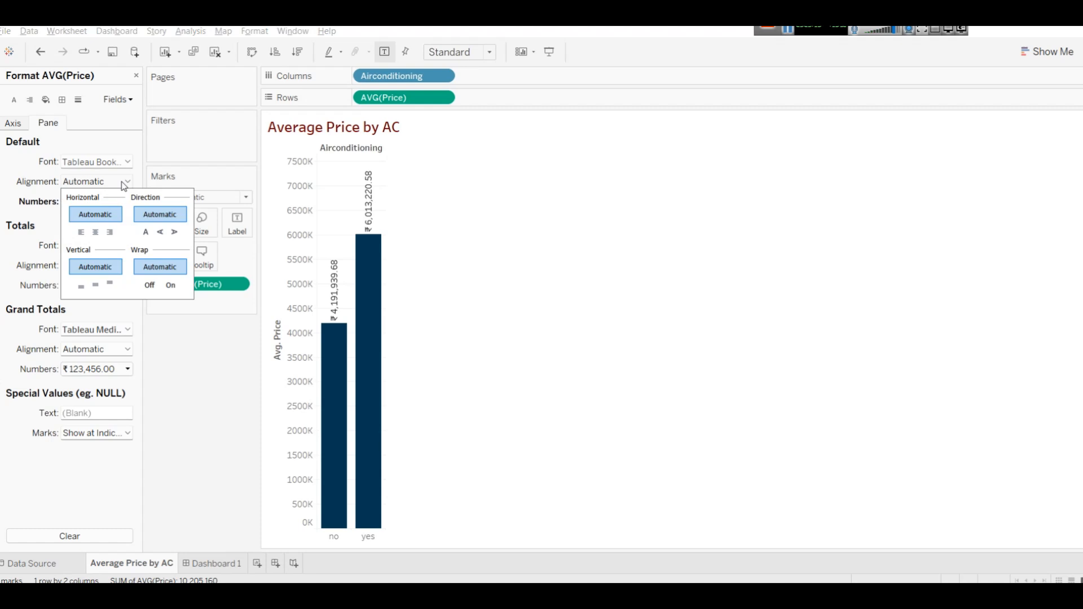
left_click(147, 233)
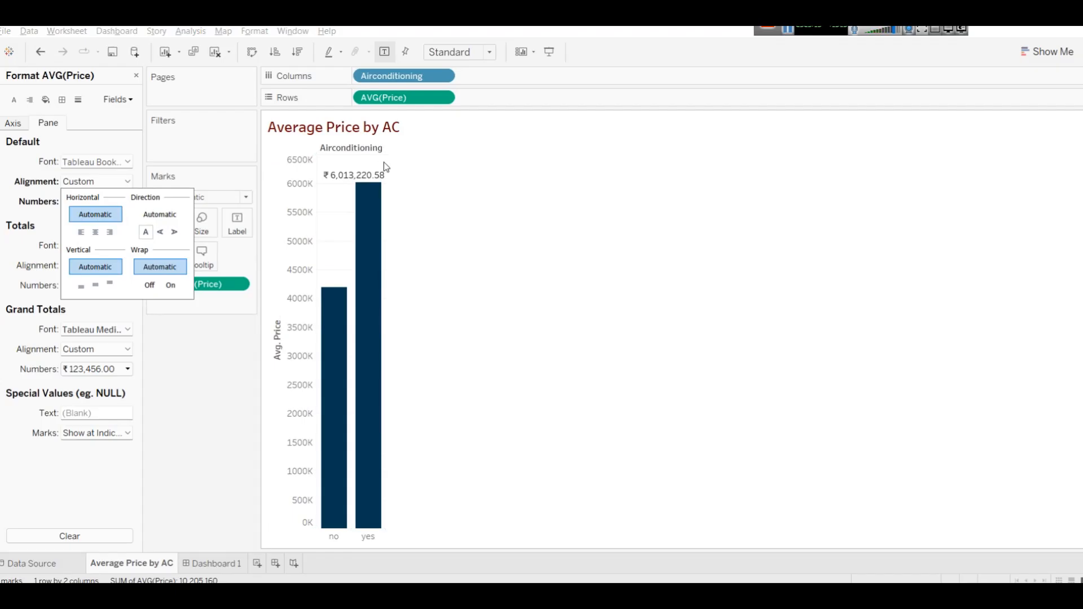
left_click_drag(385, 162, 429, 161)
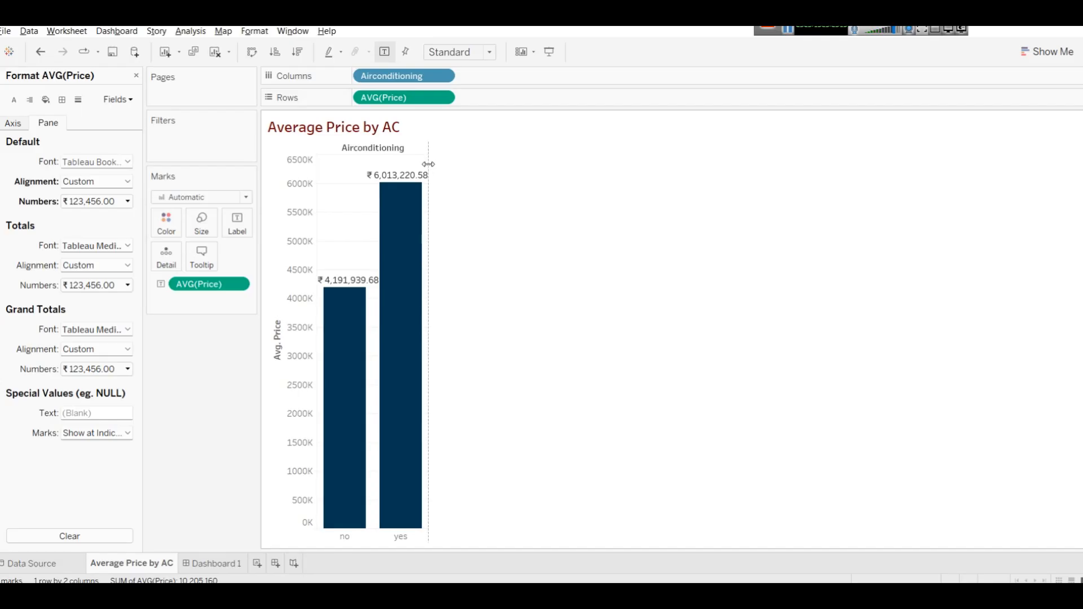
left_click_drag(429, 164, 425, 165)
left_click_drag(426, 165, 449, 170)
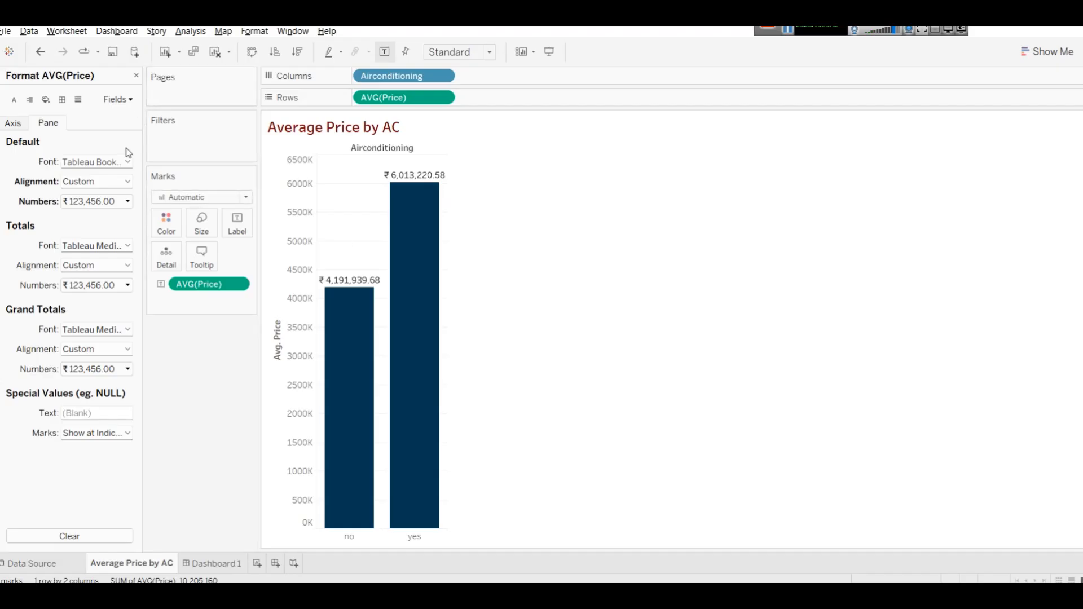
left_click(136, 75)
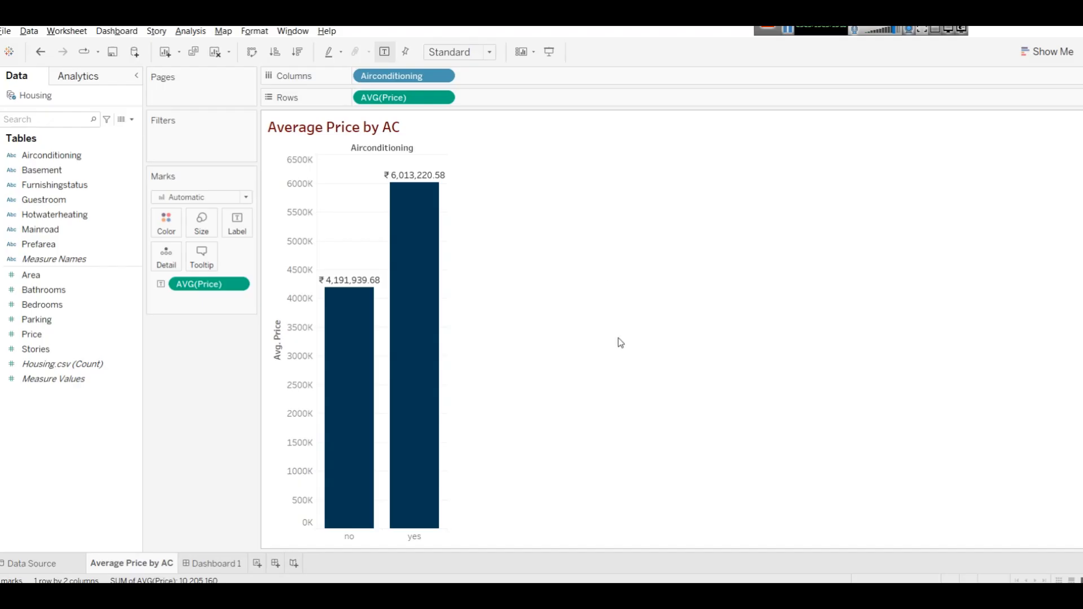
Step: Duplicate the Average Price by AC worksheet, compare it with the original, and open the copy
right_click(116, 566)
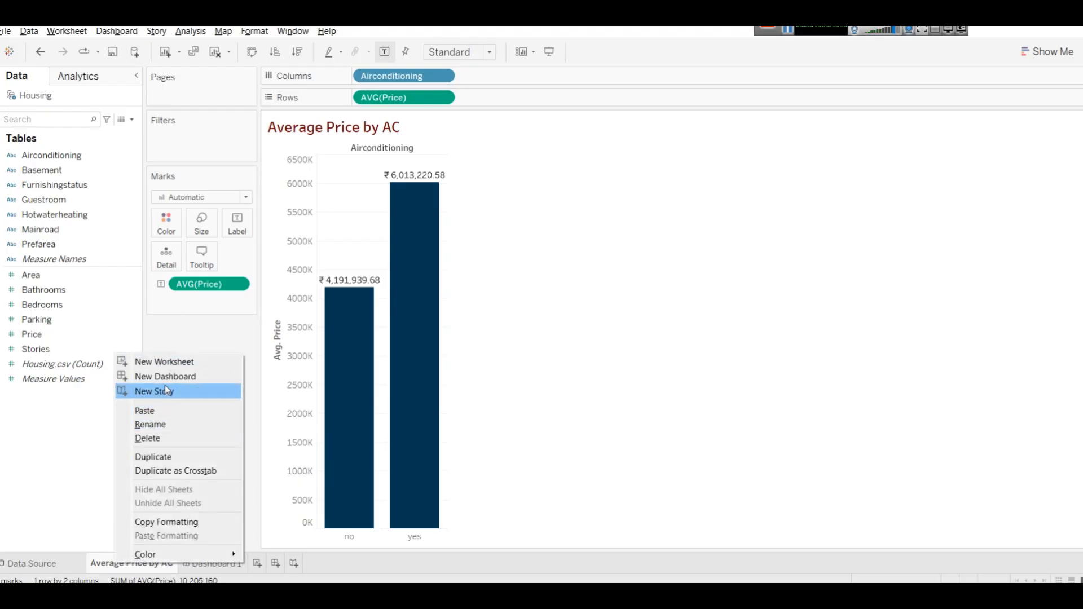
left_click(168, 457)
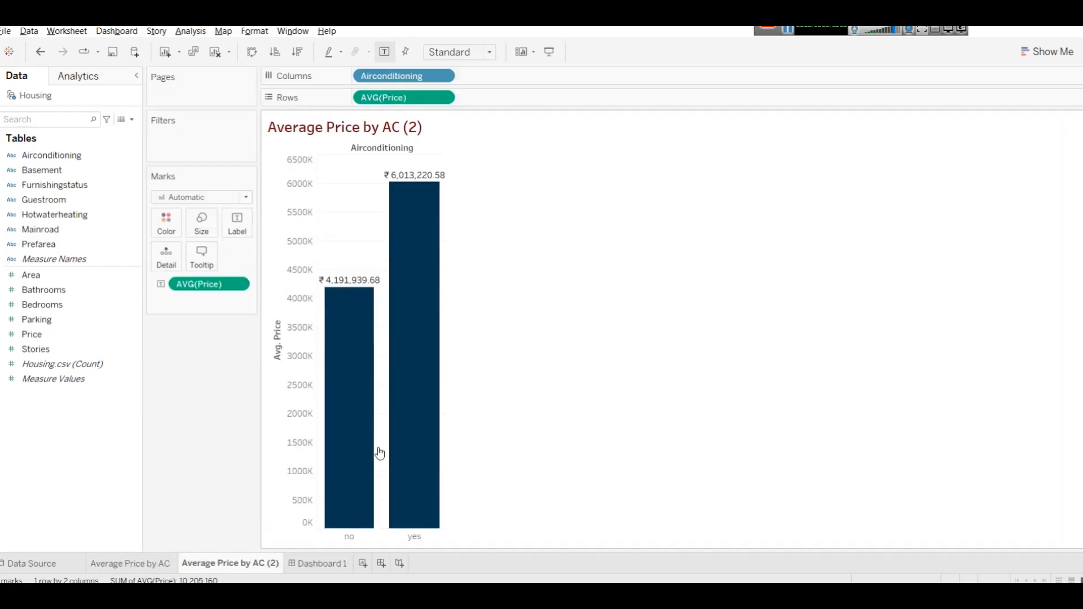
left_click(116, 564)
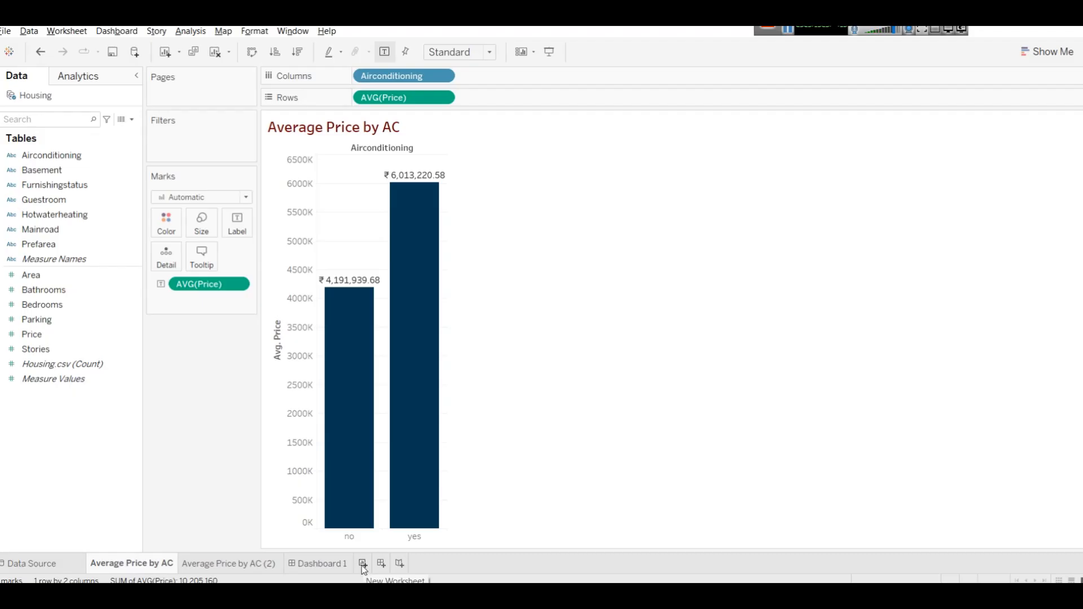
left_click(243, 563)
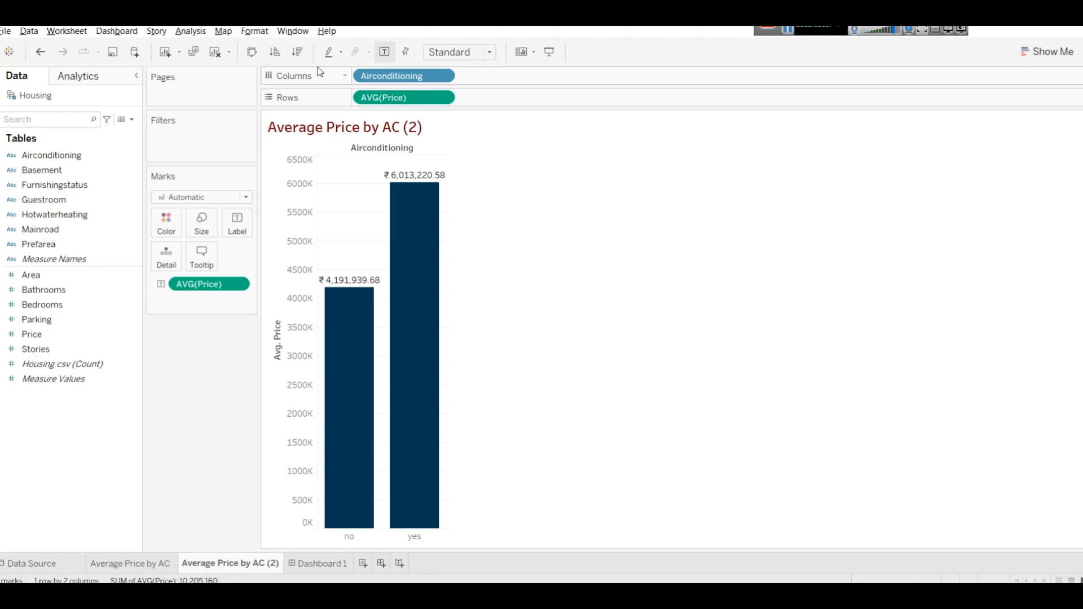
Step: Replace Airconditioning with Furnishingstatus on the columns of the duplicated worksheet, keeping average price on the rows
left_click_drag(374, 94, 28, 397)
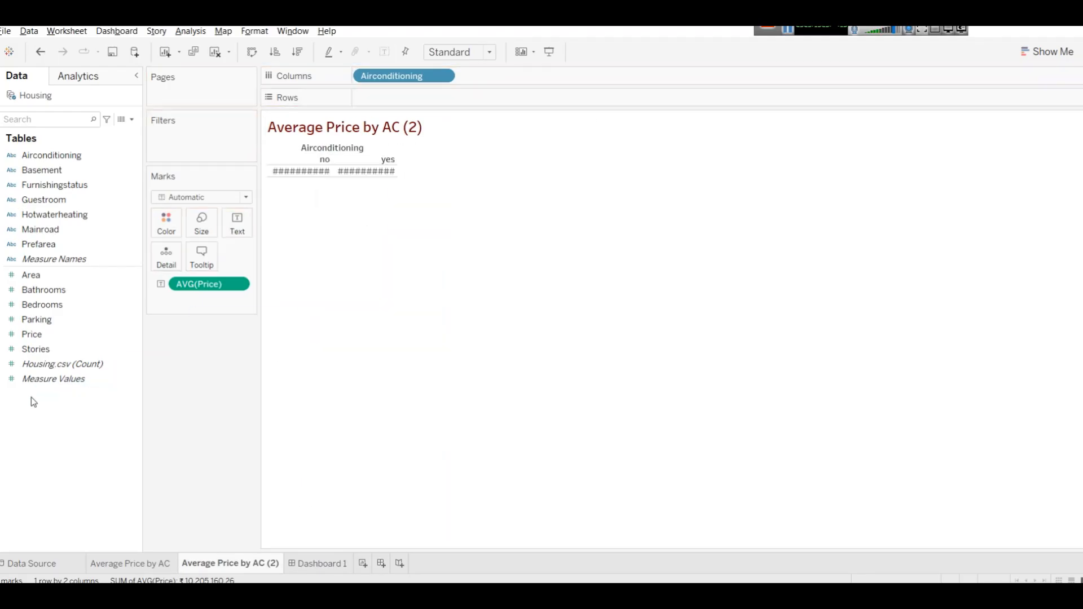
key("ctrl+z")
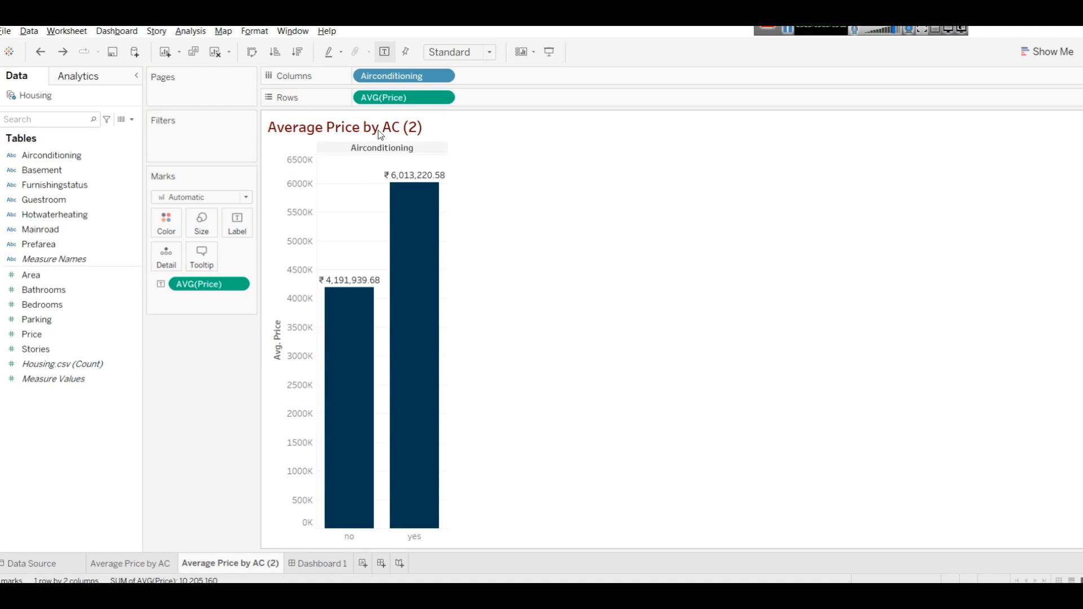
left_click_drag(393, 79, 8, 510)
left_click(44, 170)
left_click_drag(44, 171, 398, 82)
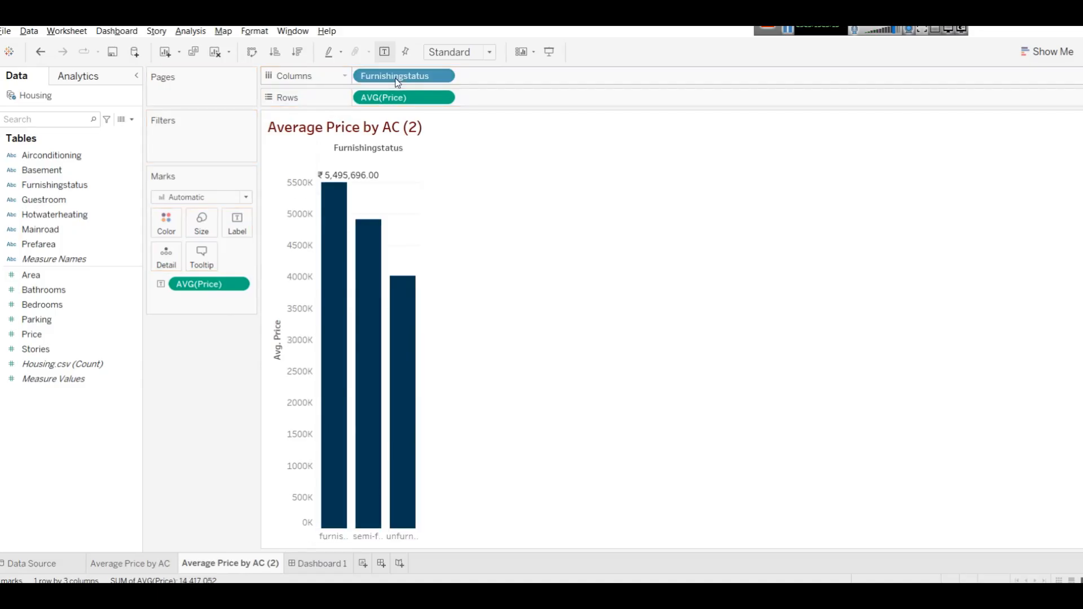
Step: Widen the furnishing status chart until all three price labels and category names fit in full, then narrow it slightly
left_click_drag(418, 225, 457, 226)
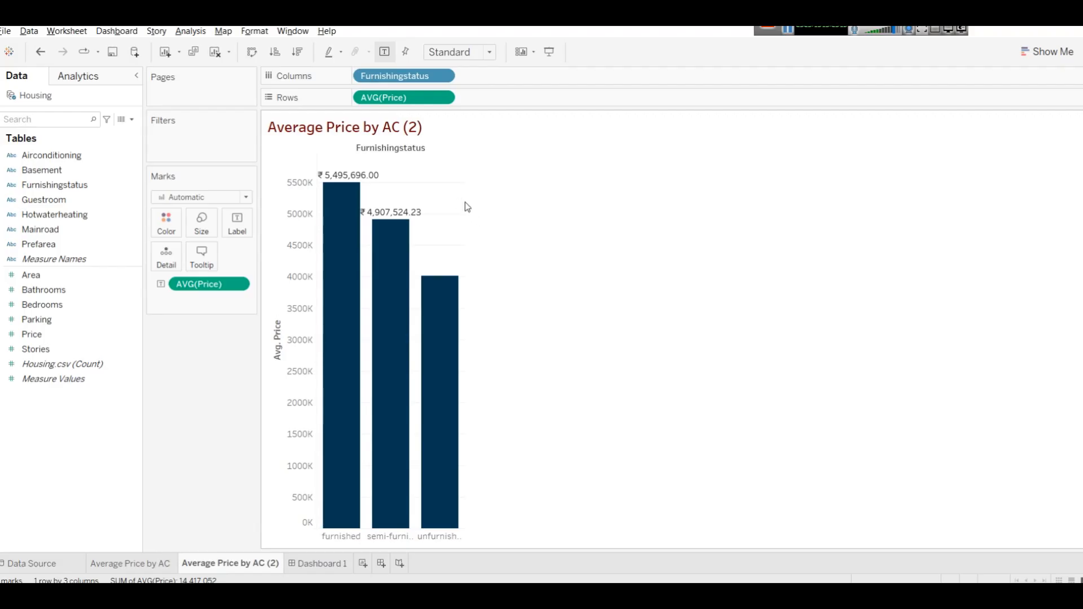
left_click_drag(465, 203, 479, 212)
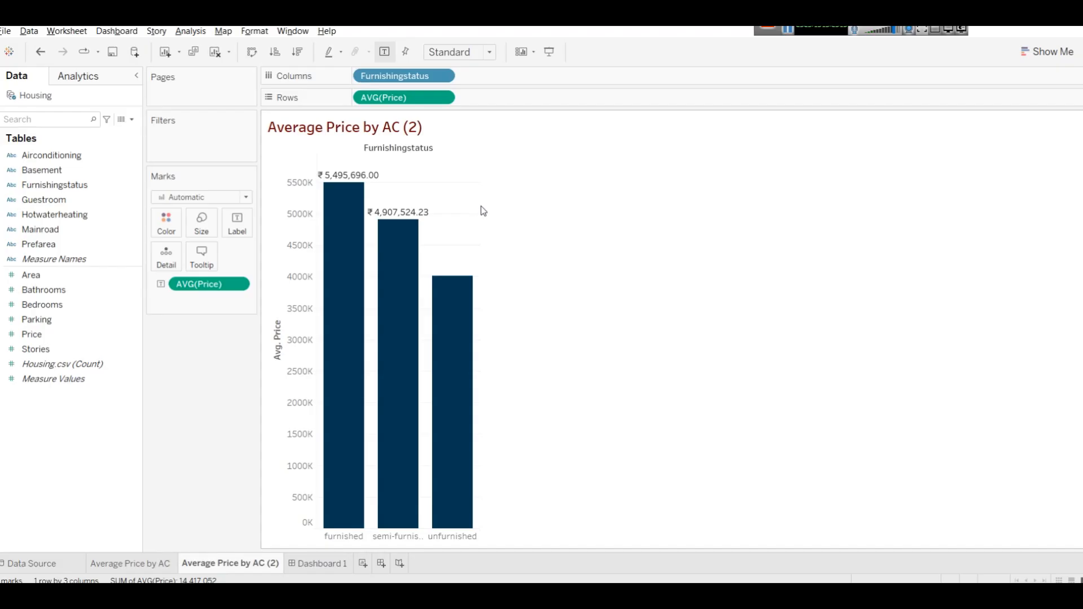
left_click_drag(479, 203, 573, 220)
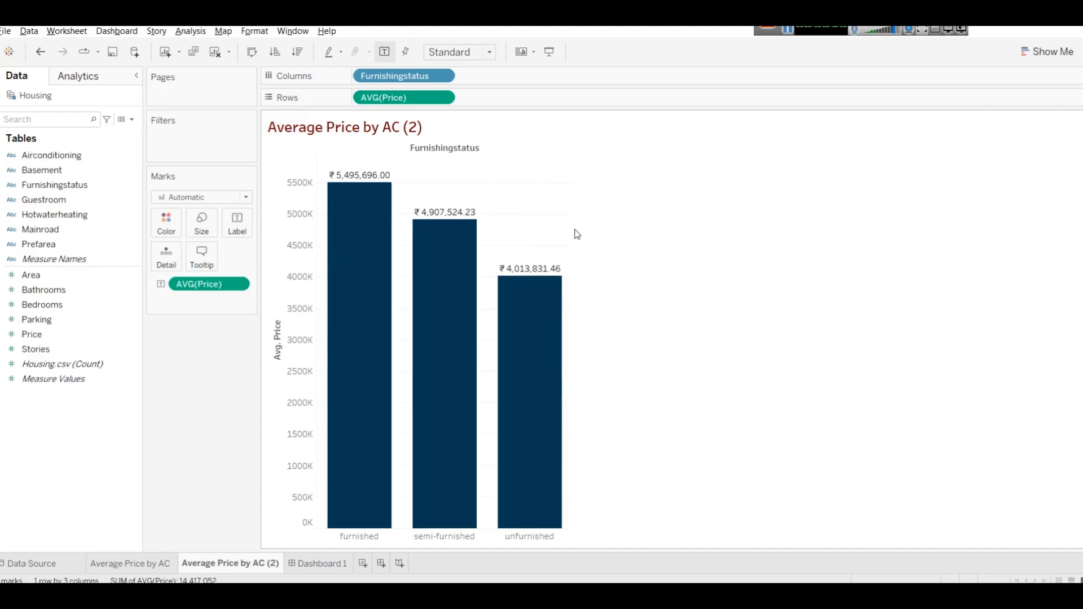
left_click_drag(572, 225, 553, 231)
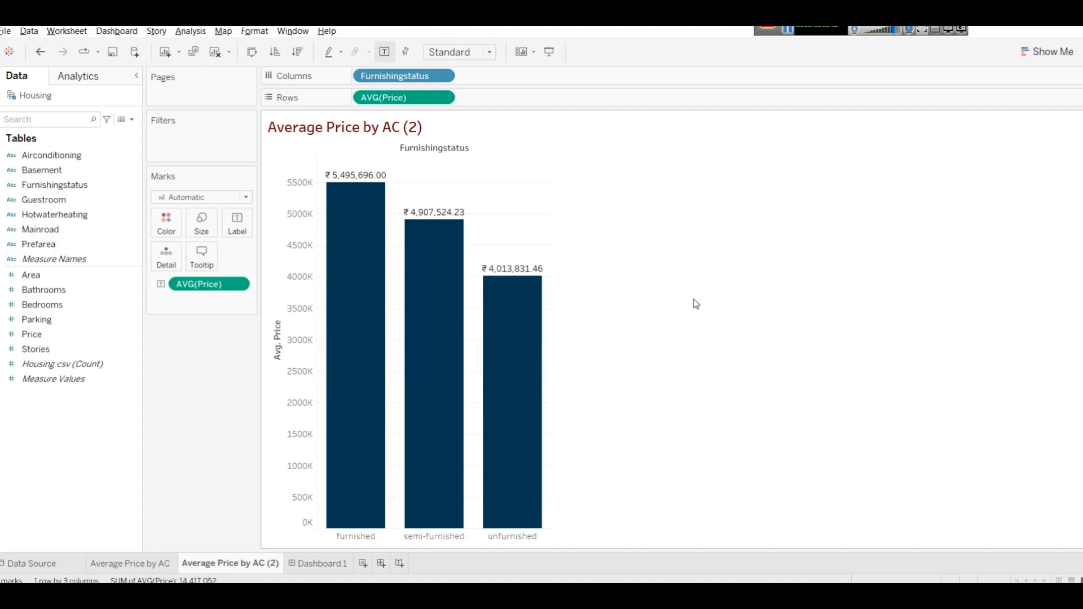
Step: Rename the duplicated worksheet as Average Price by Furnishing
right_click(203, 568)
left_click(270, 426)
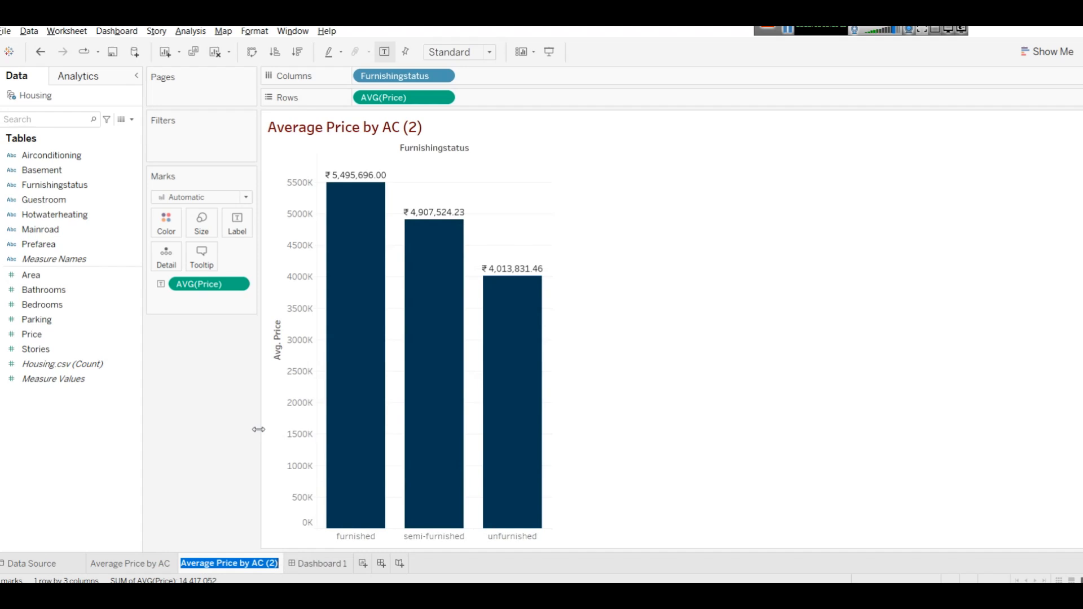
key("End")
key("BackSpace")
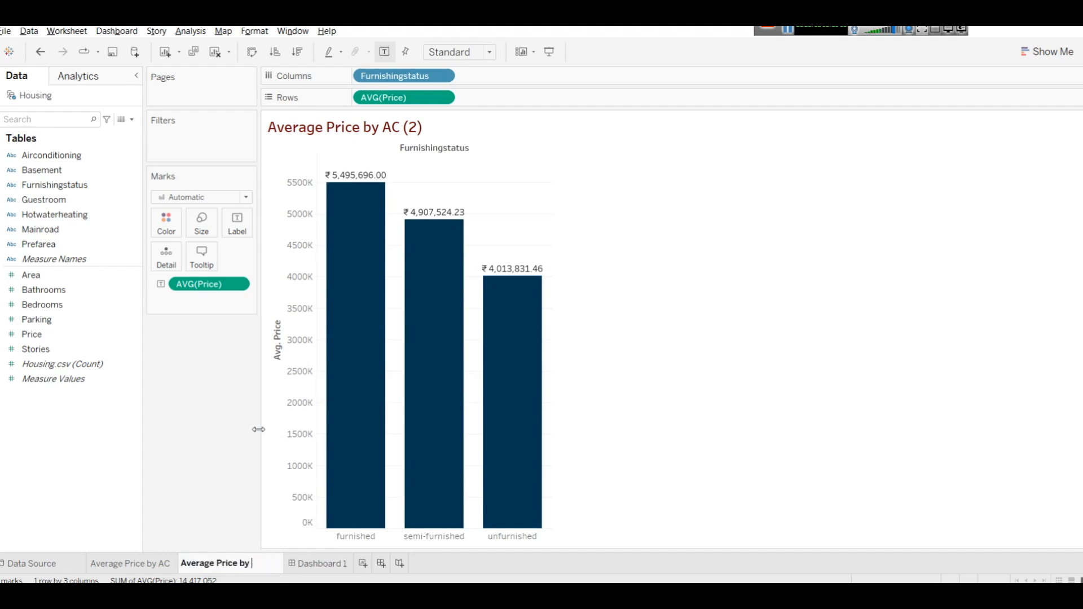
type("Furnishing")
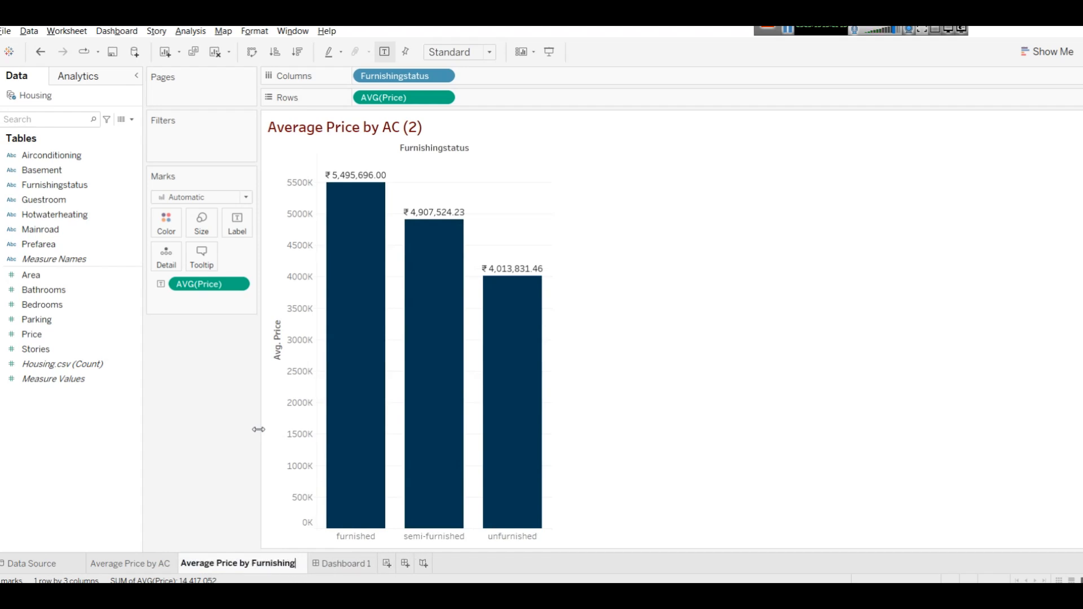
key("Return")
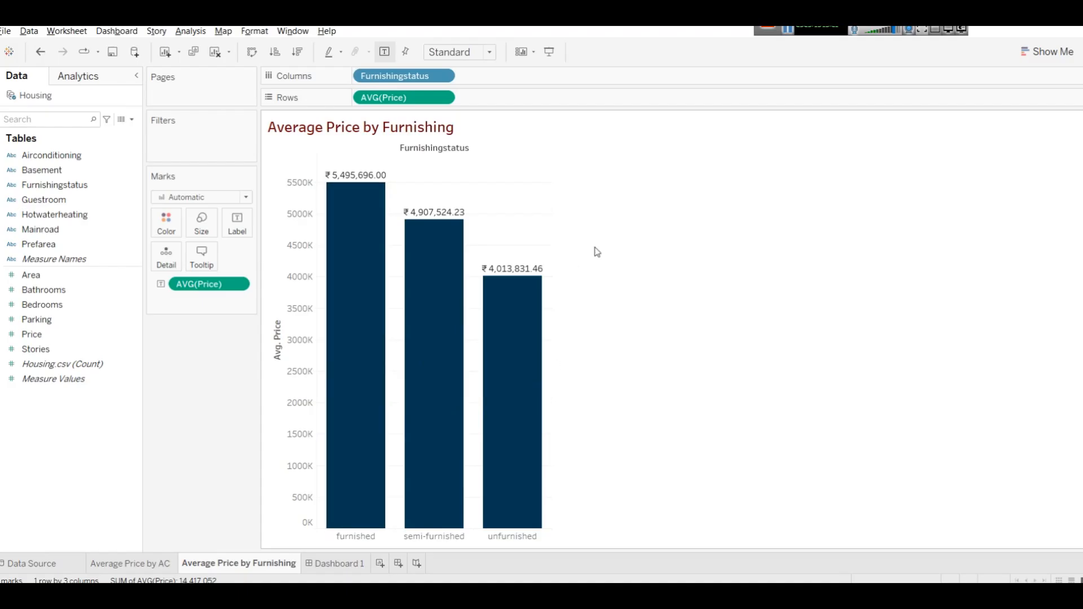
Step: Duplicate the Average Price by Furnishing worksheet and replace Furnishingstatus with Basement on the copy's columns
right_click(240, 563)
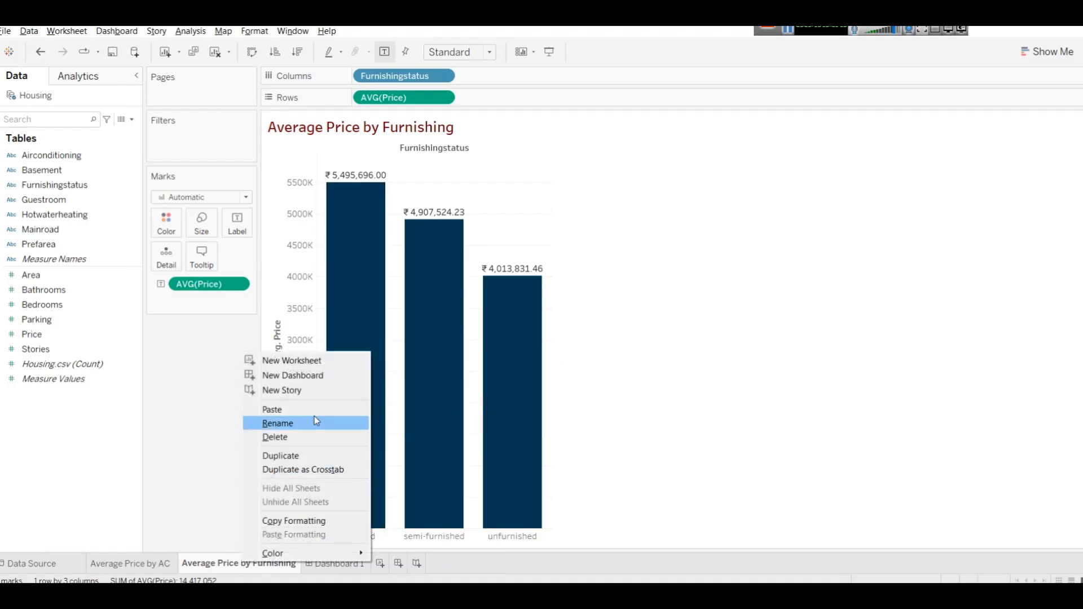
left_click(310, 456)
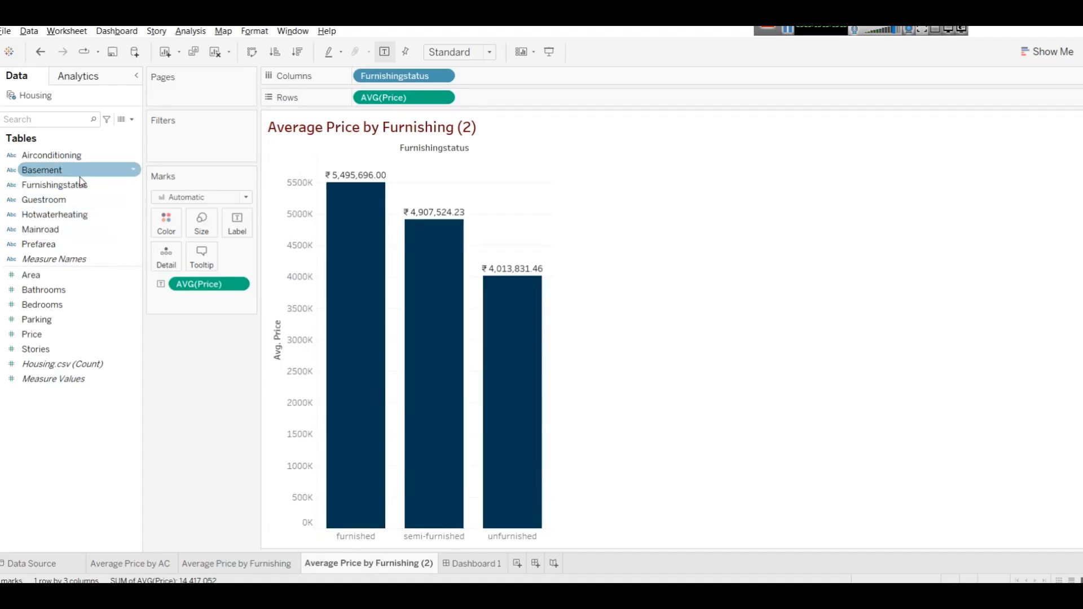
left_click_drag(436, 84, 128, 445)
left_click_drag(67, 178, 412, 80)
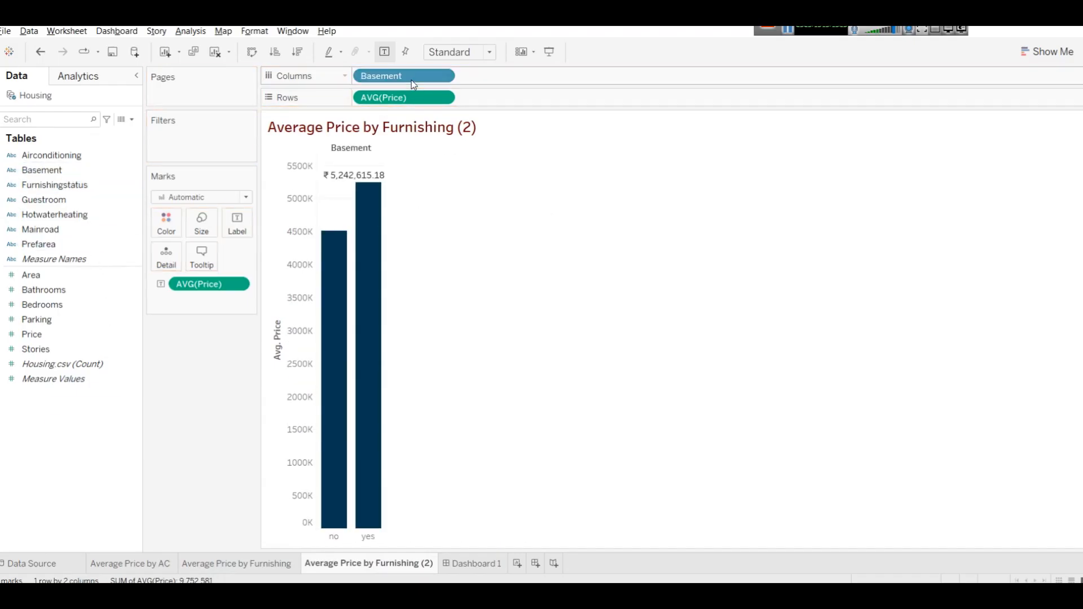
Step: Try showing the average price by basement as a treemap
left_click(1062, 61)
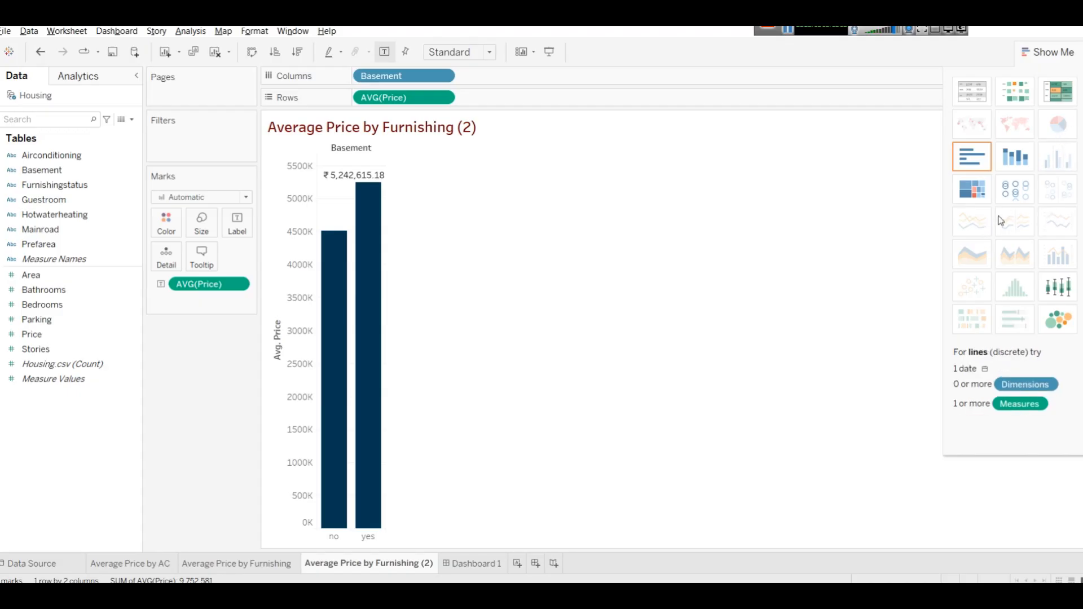
left_click(982, 192)
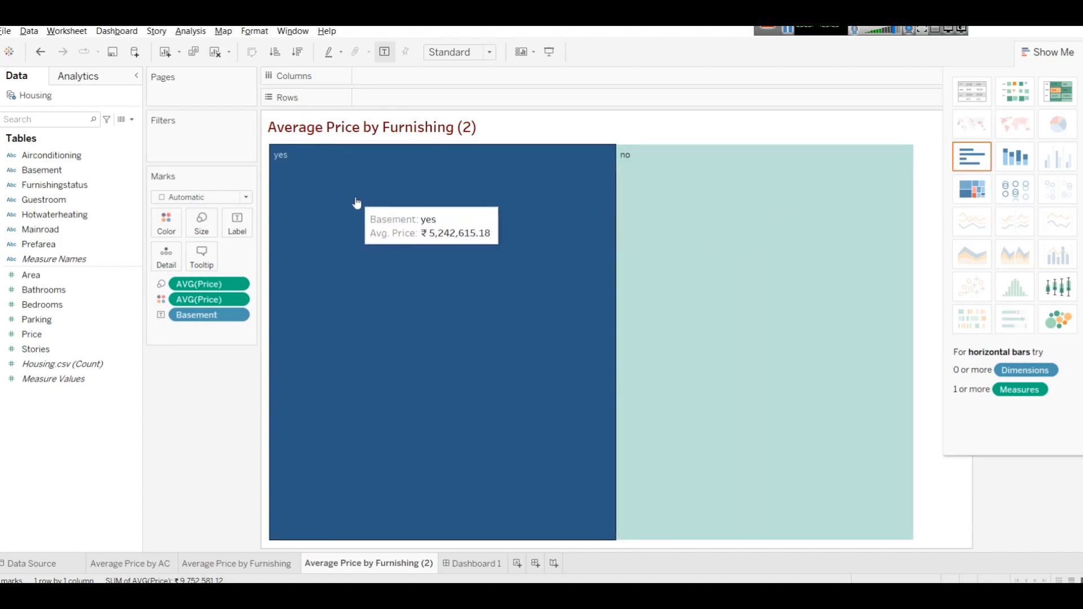
Step: Examine the average price details of the yes and no tiles in the basement treemap
mouse_move(662, 205)
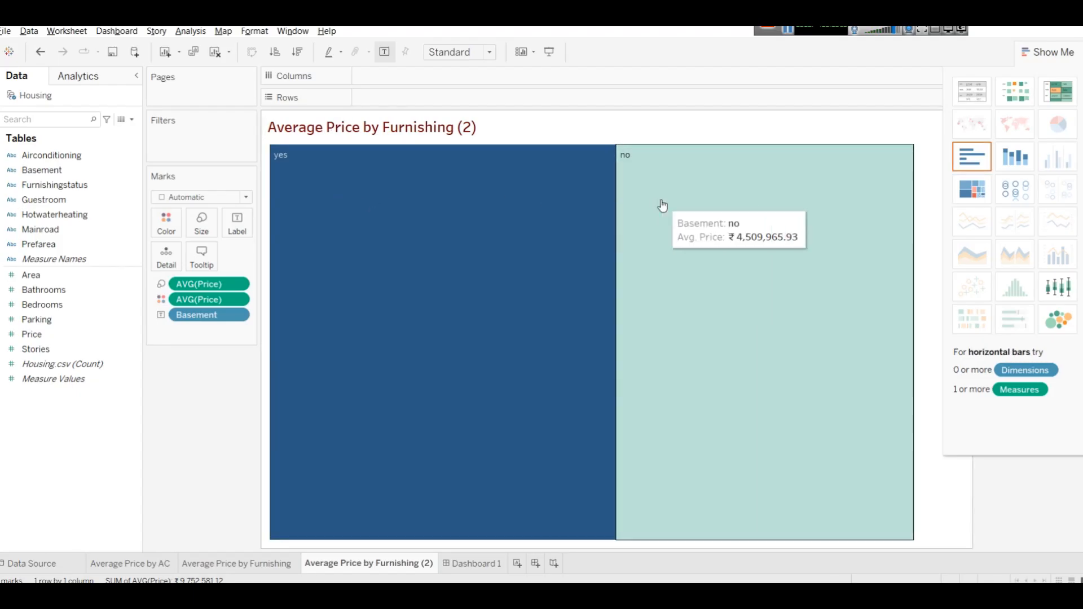
mouse_move(283, 286)
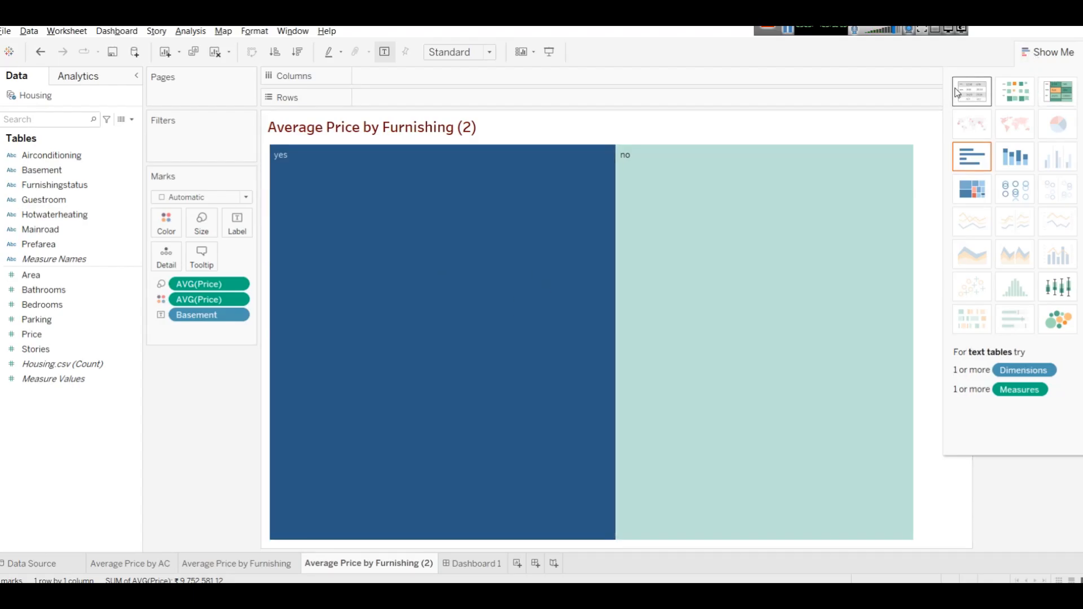
mouse_move(385, 271)
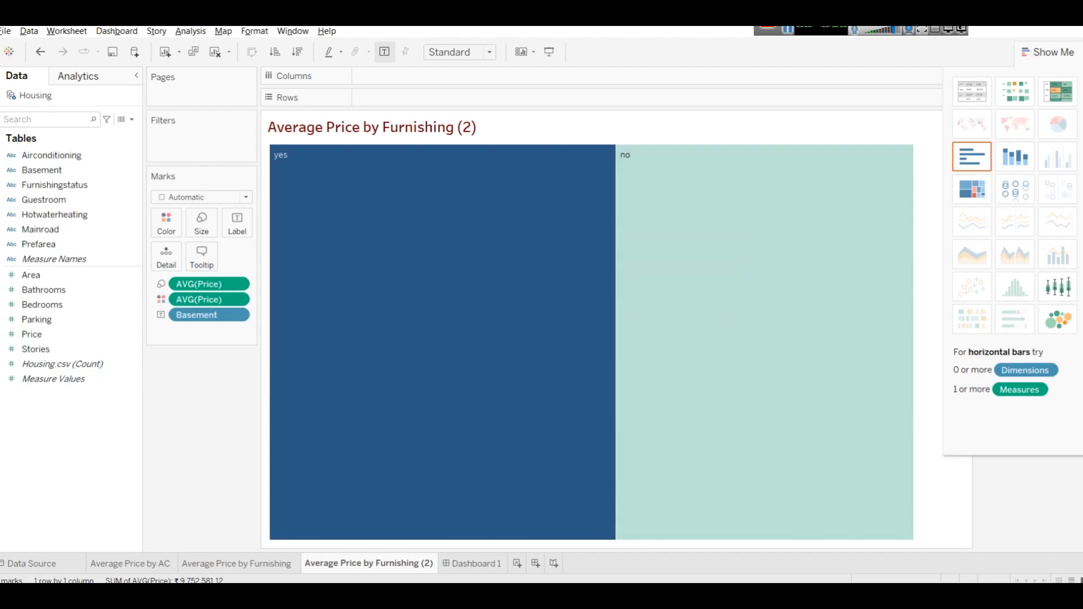
mouse_move(491, 596)
mouse_move(502, 307)
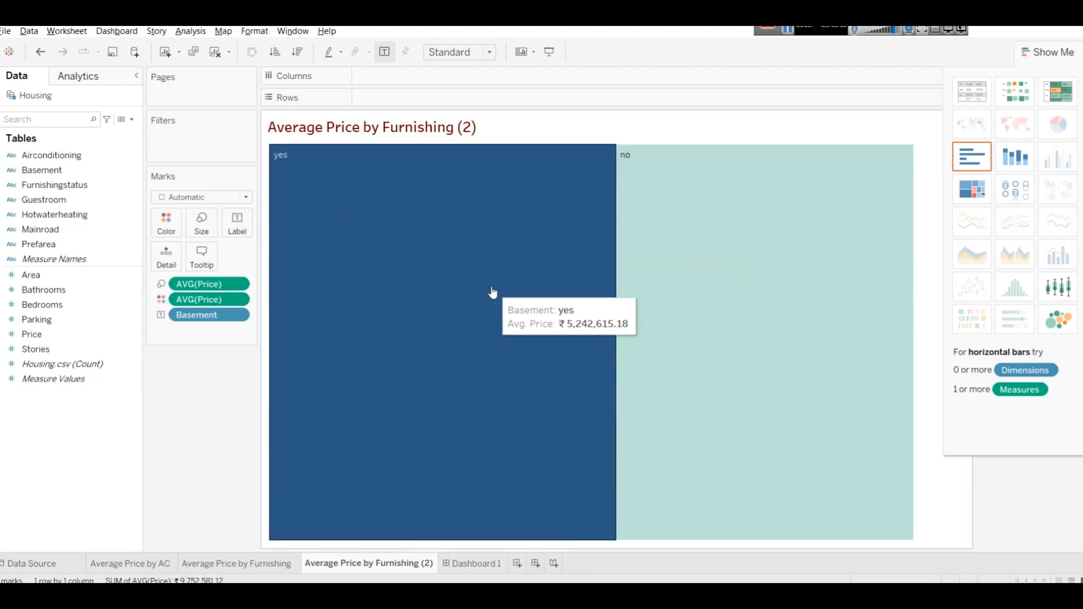
mouse_move(693, 212)
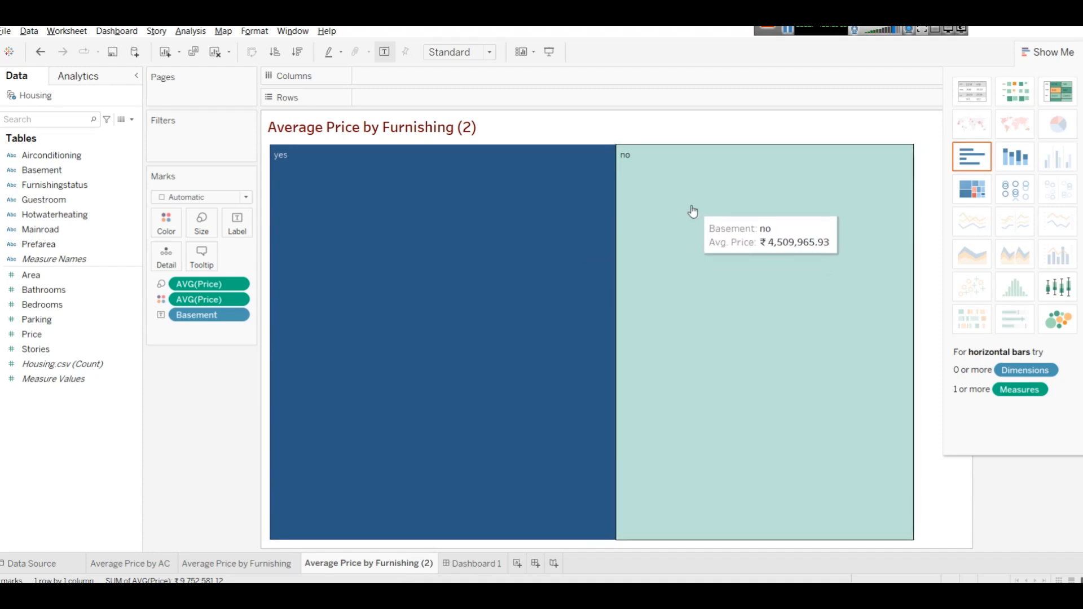
mouse_move(280, 167)
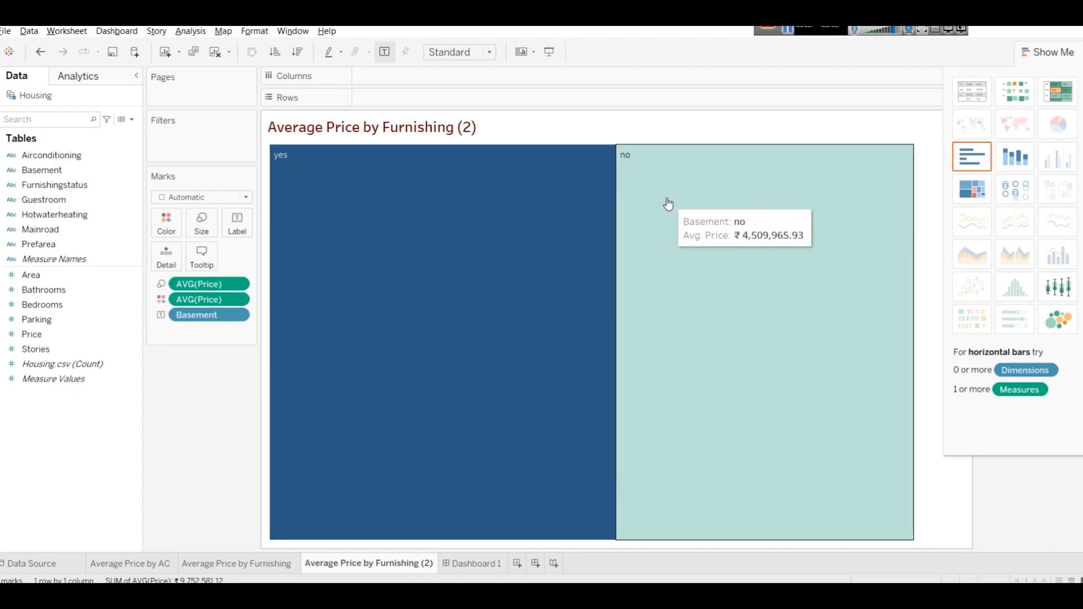
mouse_move(472, 220)
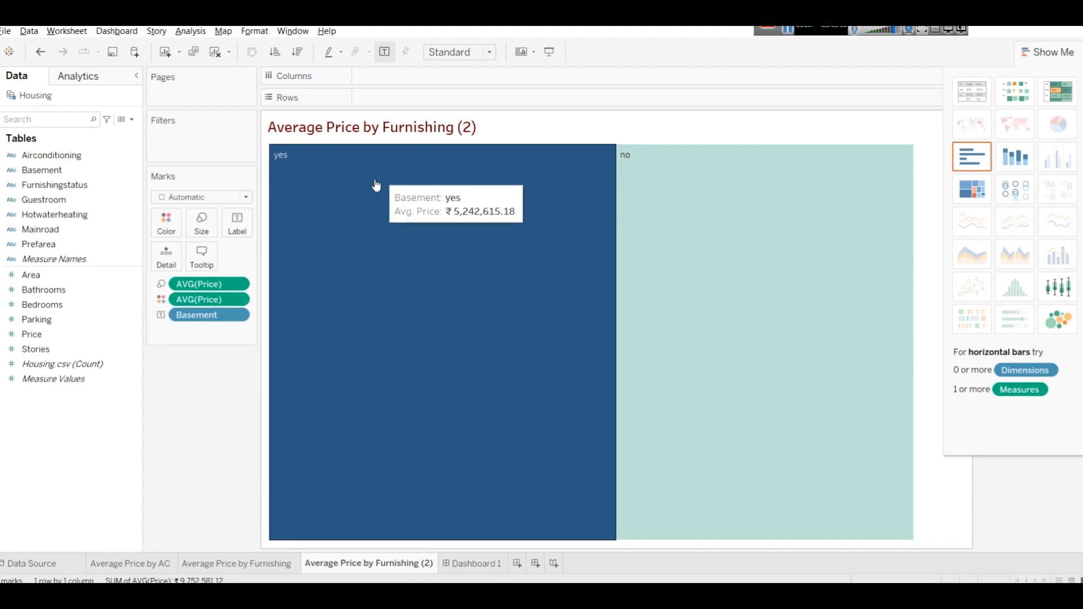
mouse_move(759, 310)
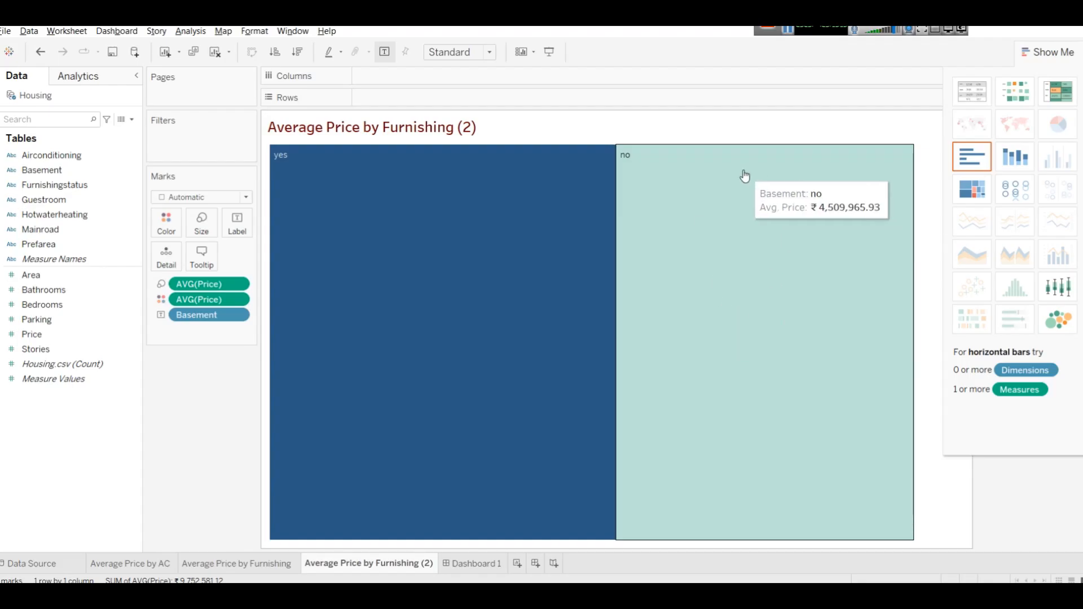
left_click(784, 33)
mouse_move(520, 242)
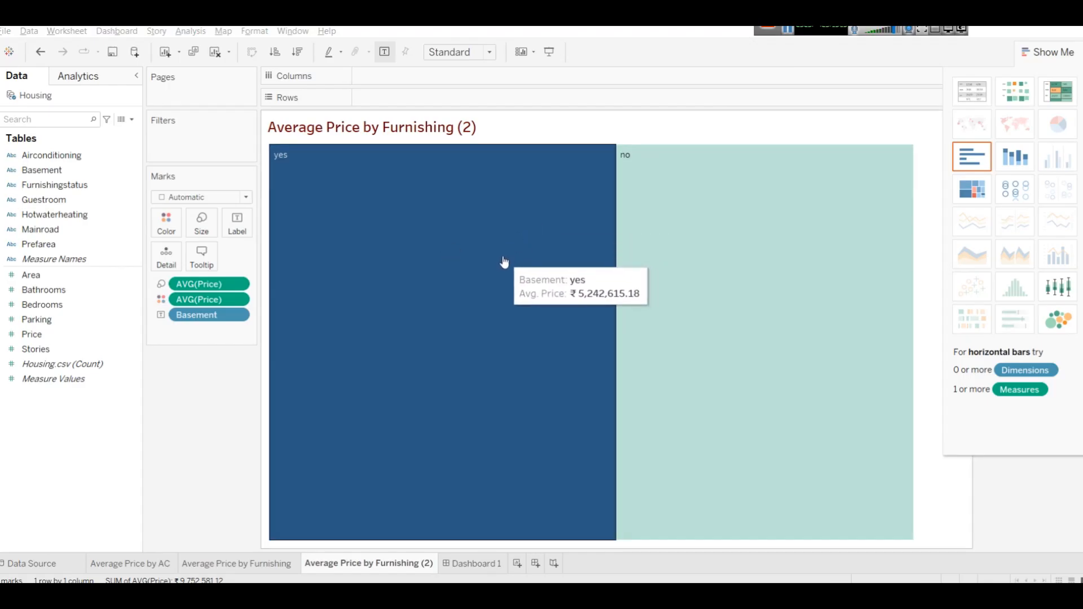
Step: Convert the chart on the Average Price by Furnishing worksheet to a treemap and add the average price to its tile labels
left_click(229, 563)
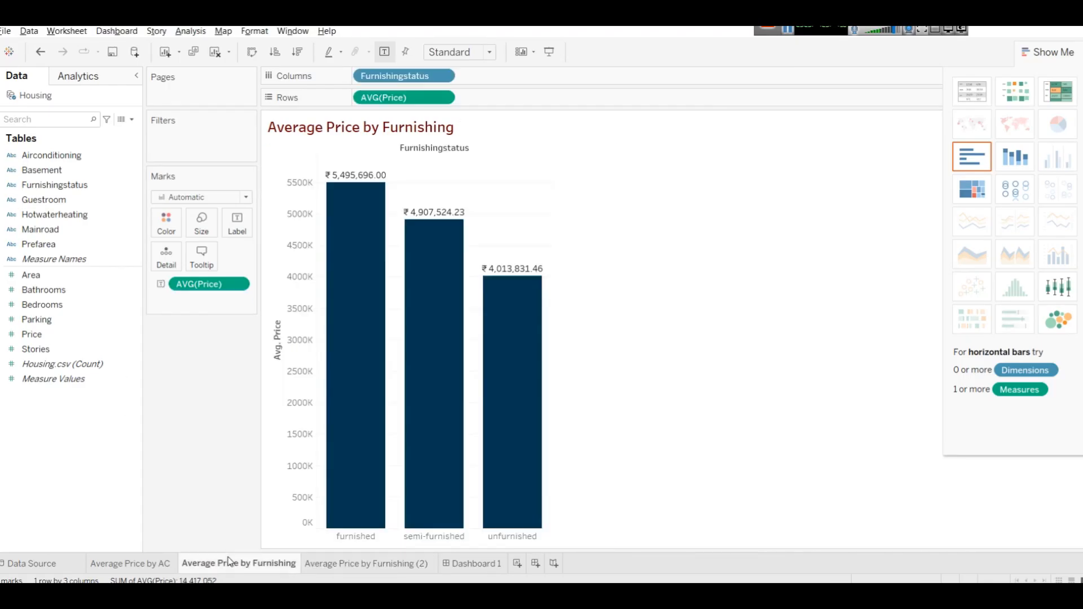
left_click(992, 195)
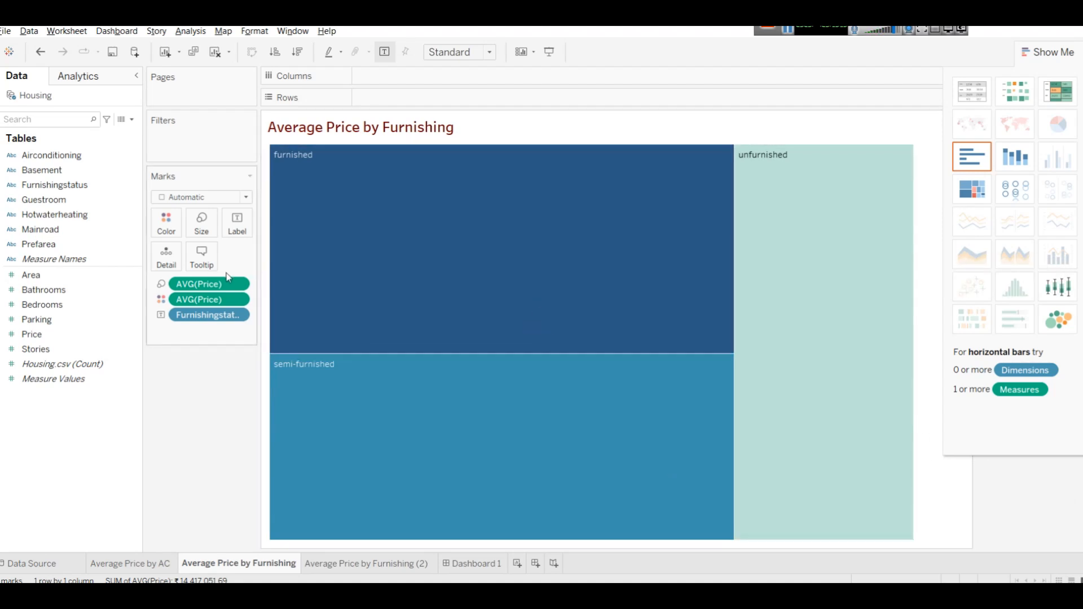
left_click_drag(220, 286, 238, 236)
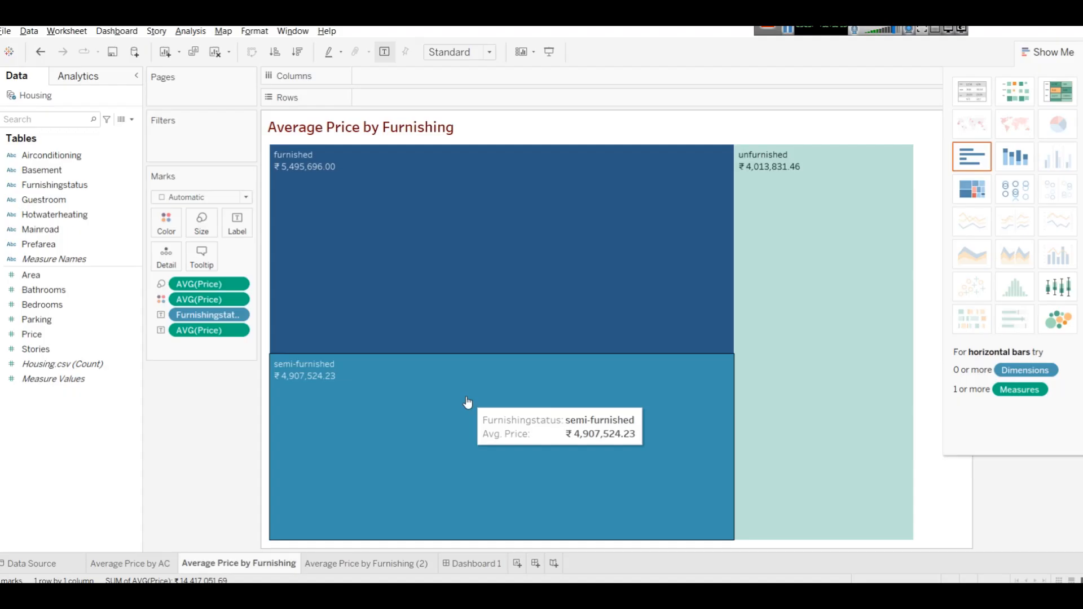
Step: On the Average Price by Furnishing (2) worksheet, switch the treemap to horizontal bars and remove both fields to empty the view
left_click(351, 564)
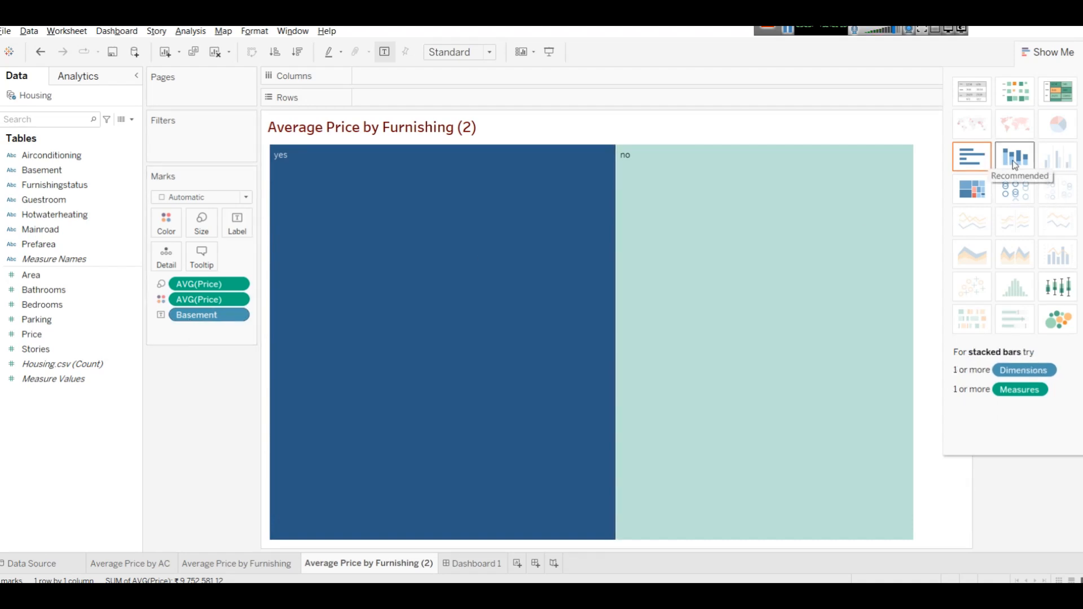
left_click(972, 157)
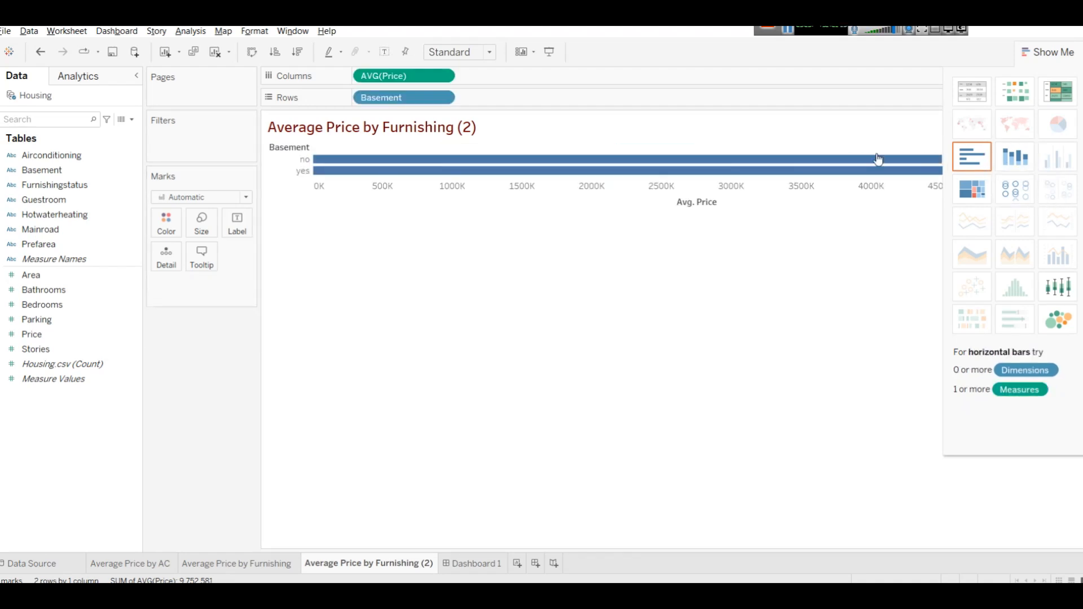
left_click_drag(381, 76, 139, 334)
left_click_drag(446, 97, 110, 323)
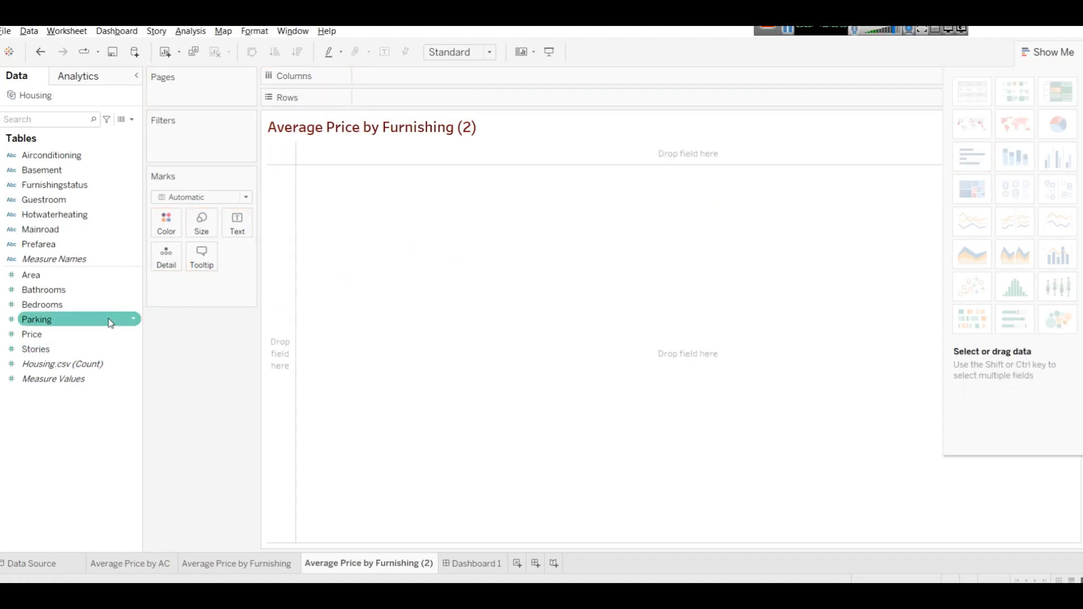
Step: Build a new bar chart on the emptied worksheet with Basement on columns and the sum of Price on rows
mouse_move(1071, 128)
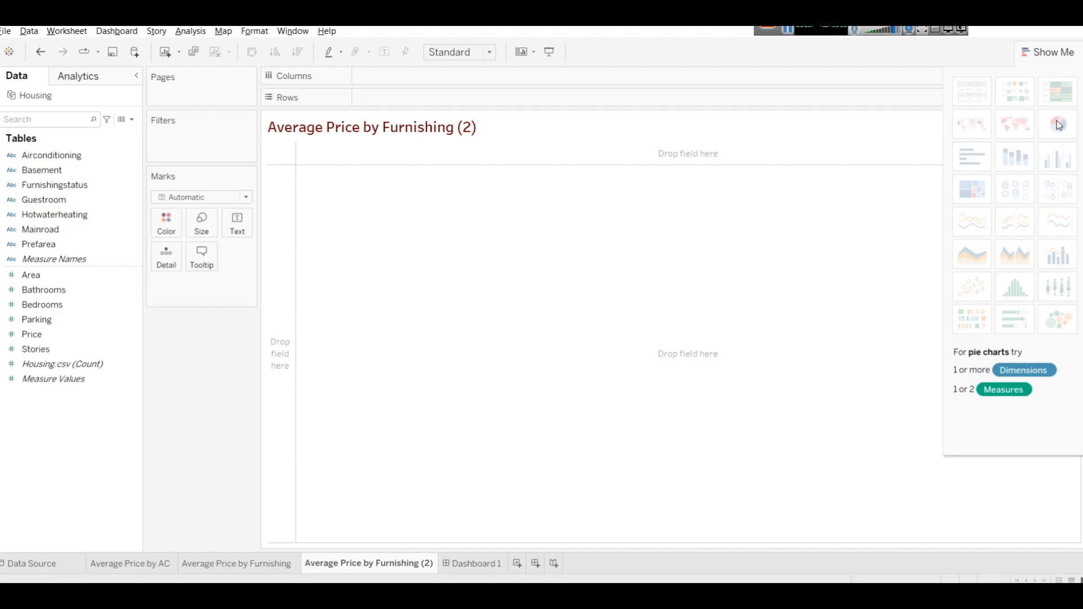
left_click(40, 170)
left_click_drag(17, 177, 417, 80)
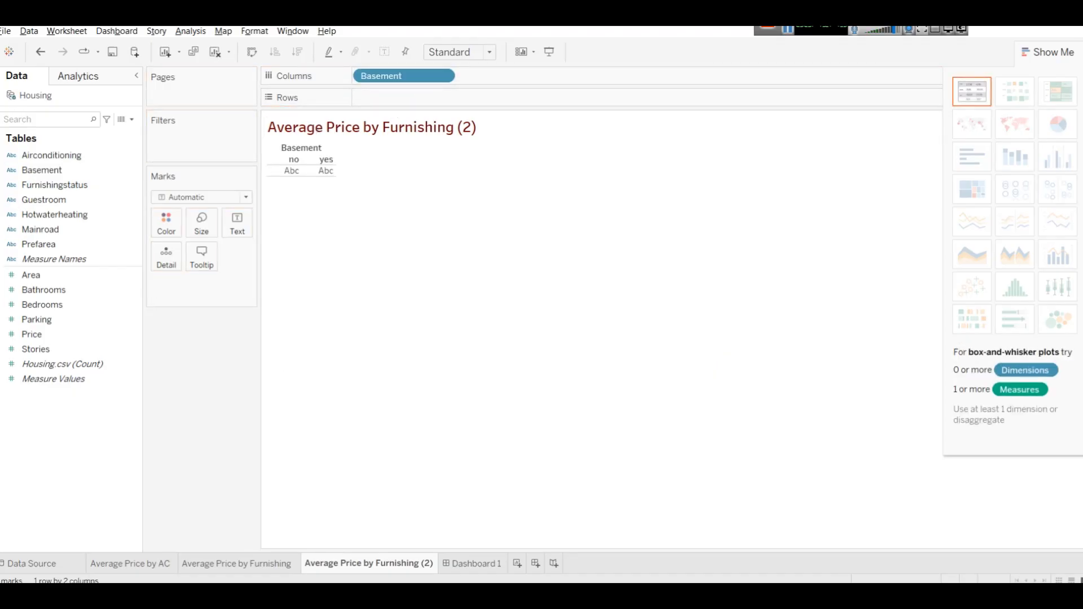
left_click(32, 234)
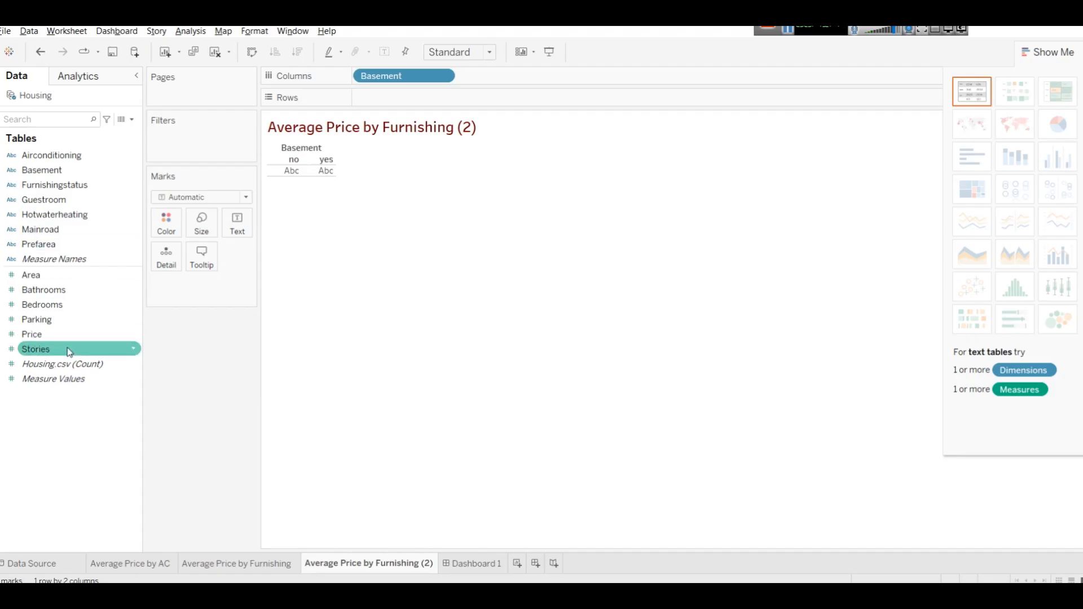
left_click_drag(63, 337, 407, 101)
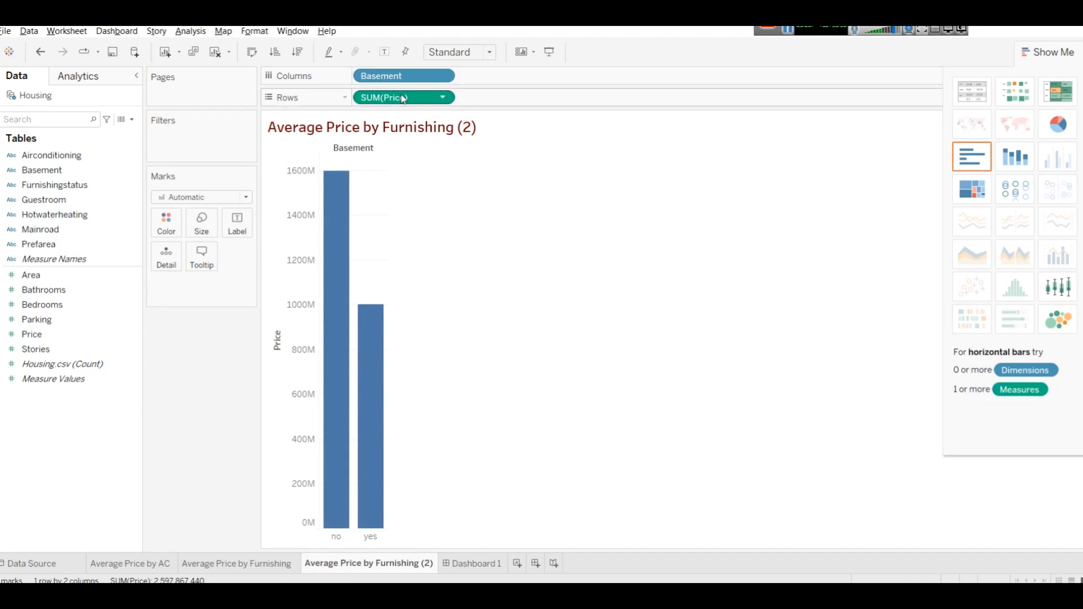
Step: Try the average aggregation for Price on rows, and restore the sum
left_click(449, 102)
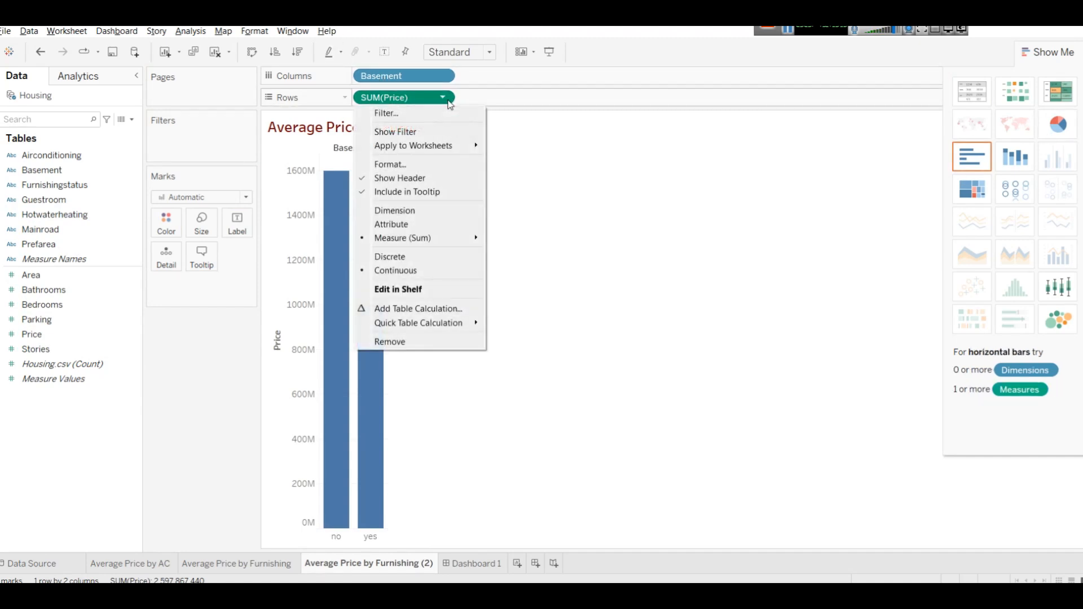
mouse_move(445, 239)
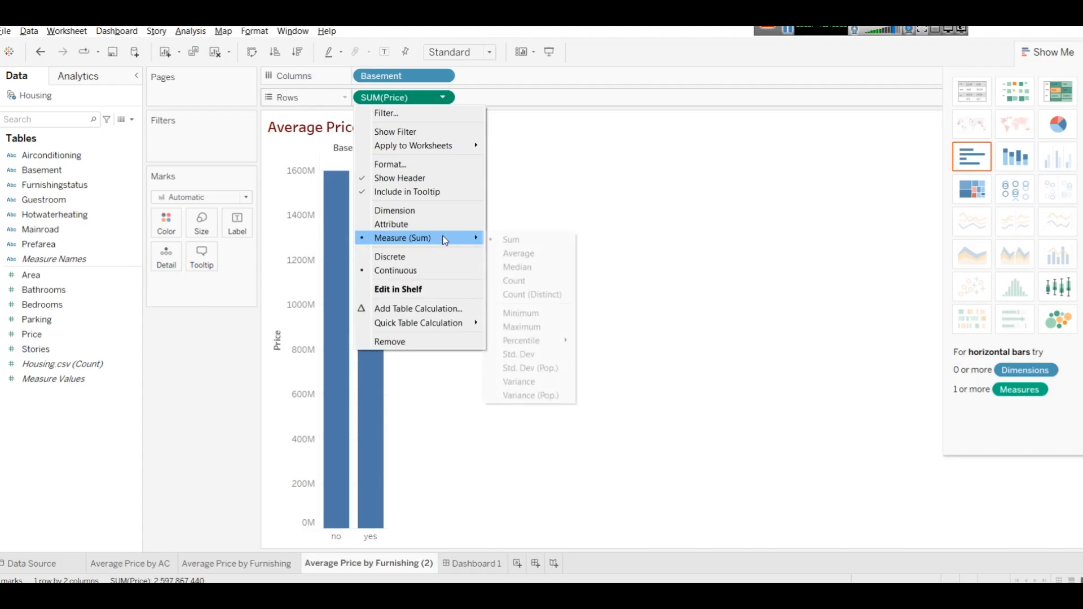
left_click(498, 255)
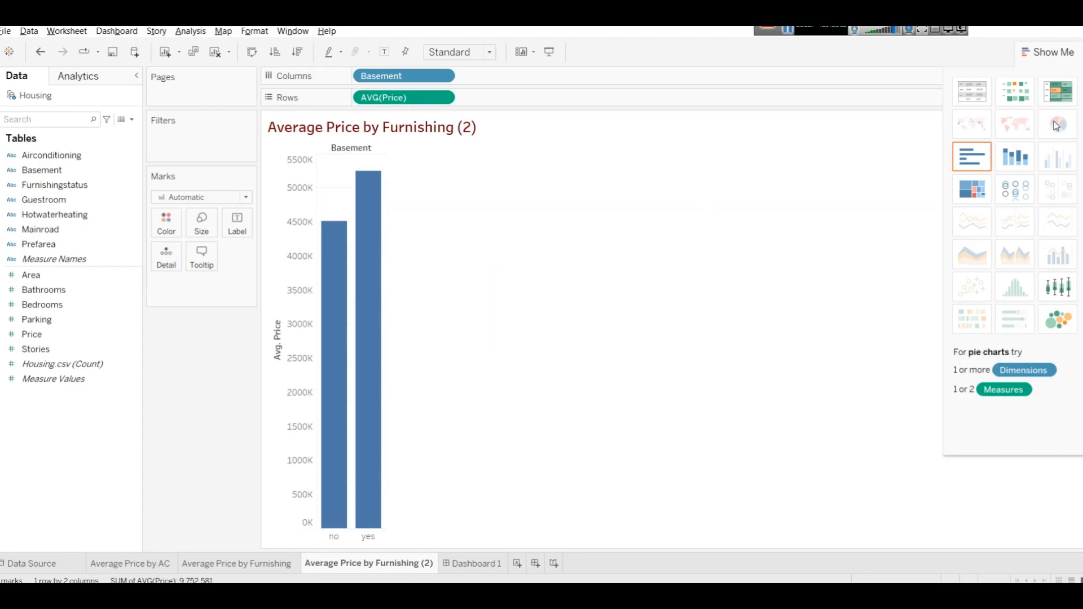
left_click(444, 98)
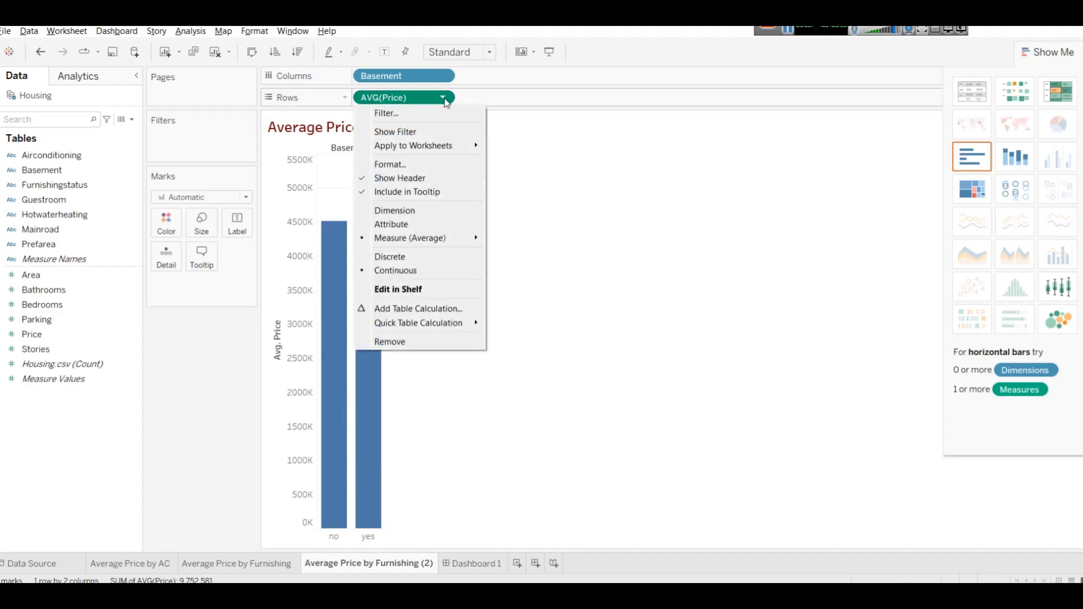
mouse_move(466, 238)
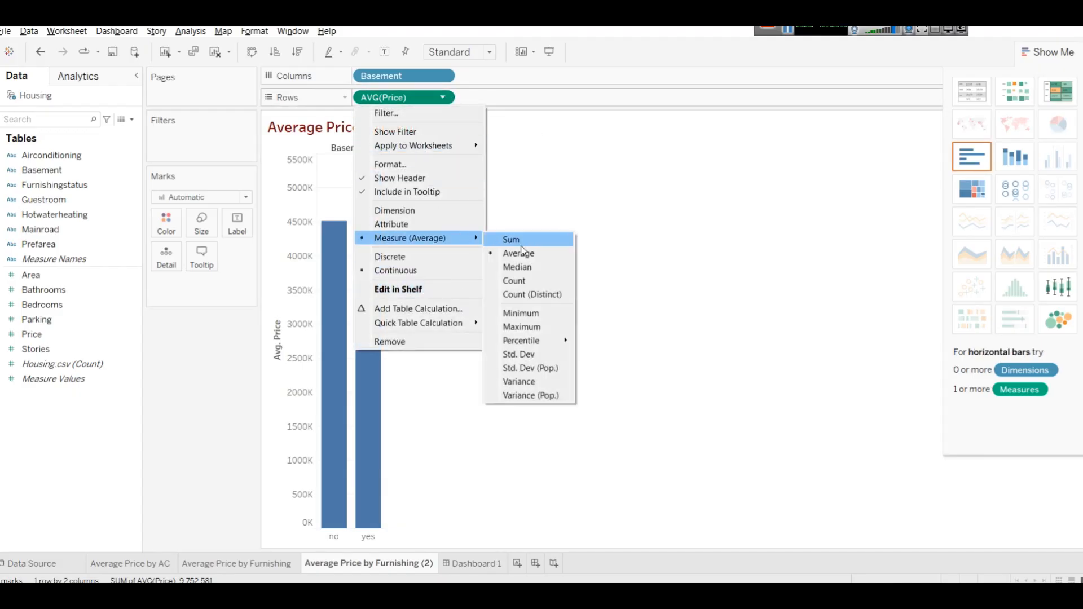
left_click(520, 242)
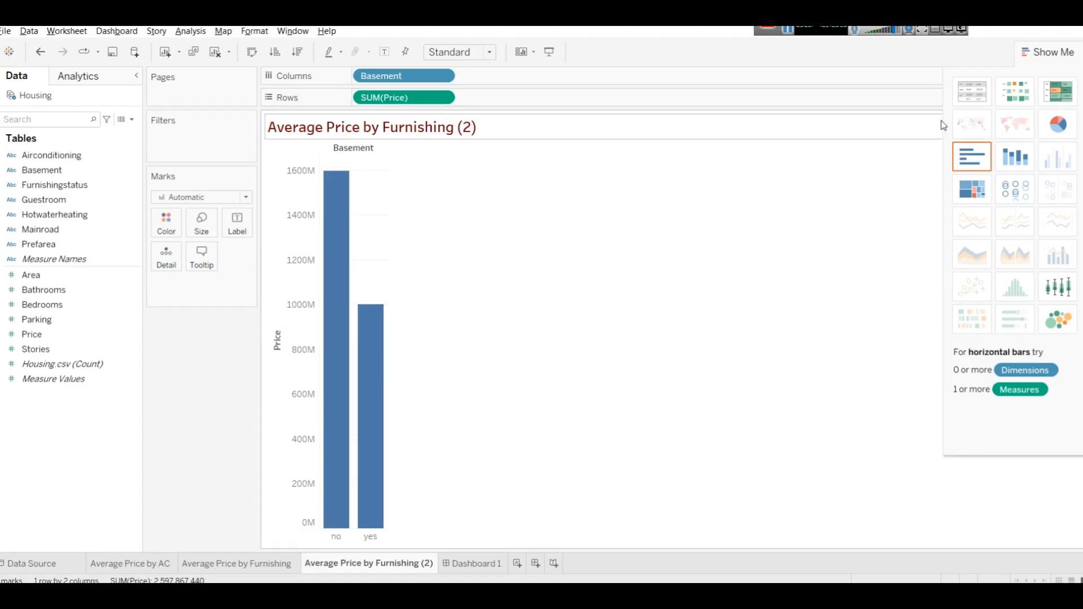
Step: Convert the Basement chart to a pie chart and rename the worksheet Average Price by Basement
left_click(1059, 125)
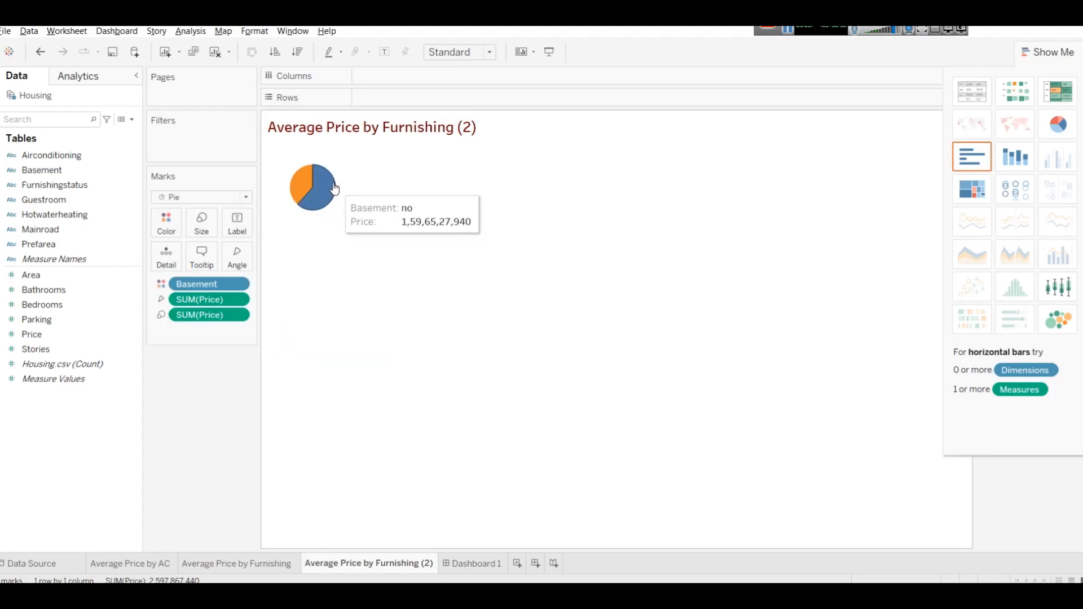
mouse_move(303, 189)
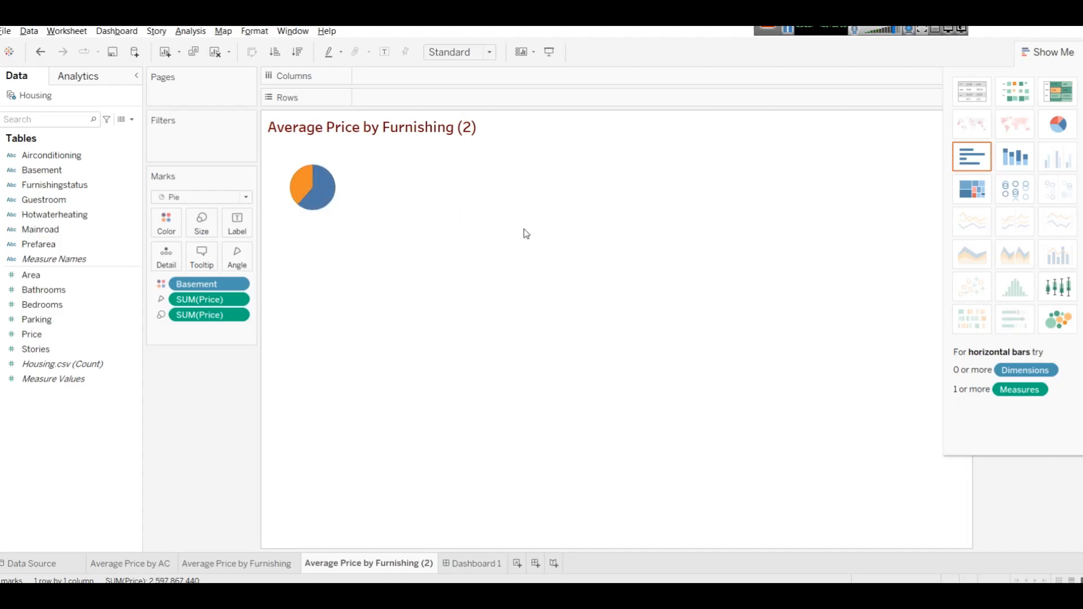
right_click(352, 561)
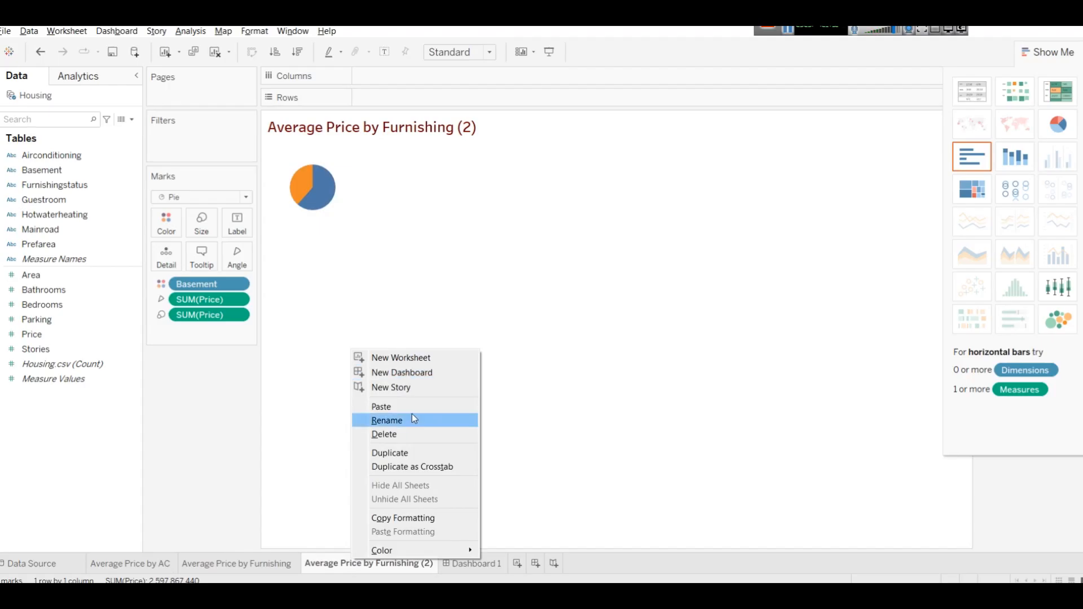
left_click(412, 420)
key("End")
key("BackSpace")
key("BackSpace")
key("BackSpace")
key("BackSpace")
key("BackSpace")
key("BackSpace")
key("BackSpace")
key("BackSpace")
key("BackSpace")
key("BackSpace")
key("BackSpace")
key("BackSpace")
key("BackSpace")
key("BackSpace")
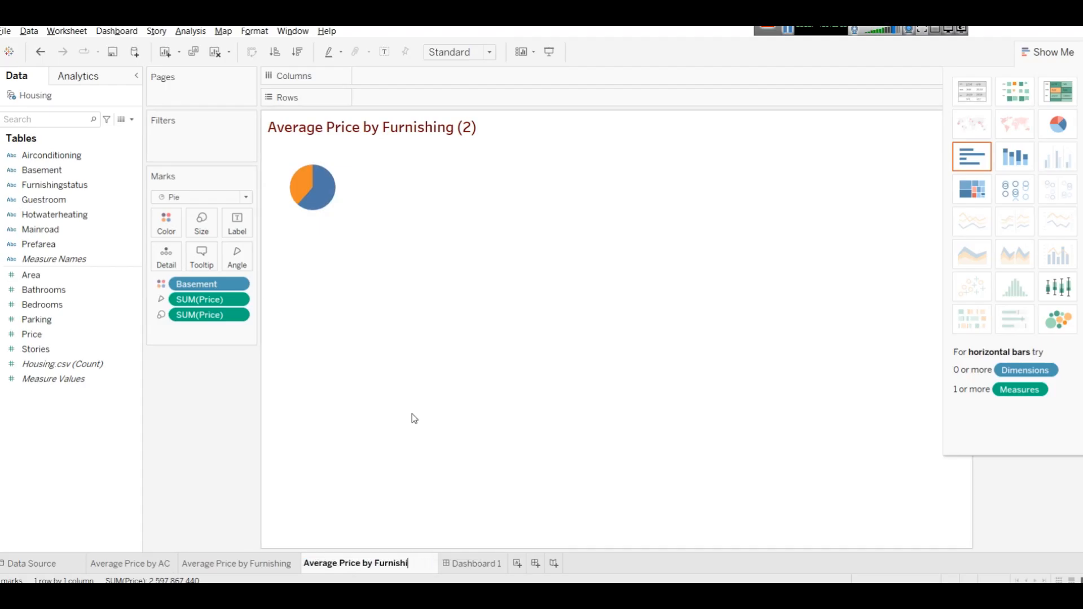
type("Basement")
key("Return")
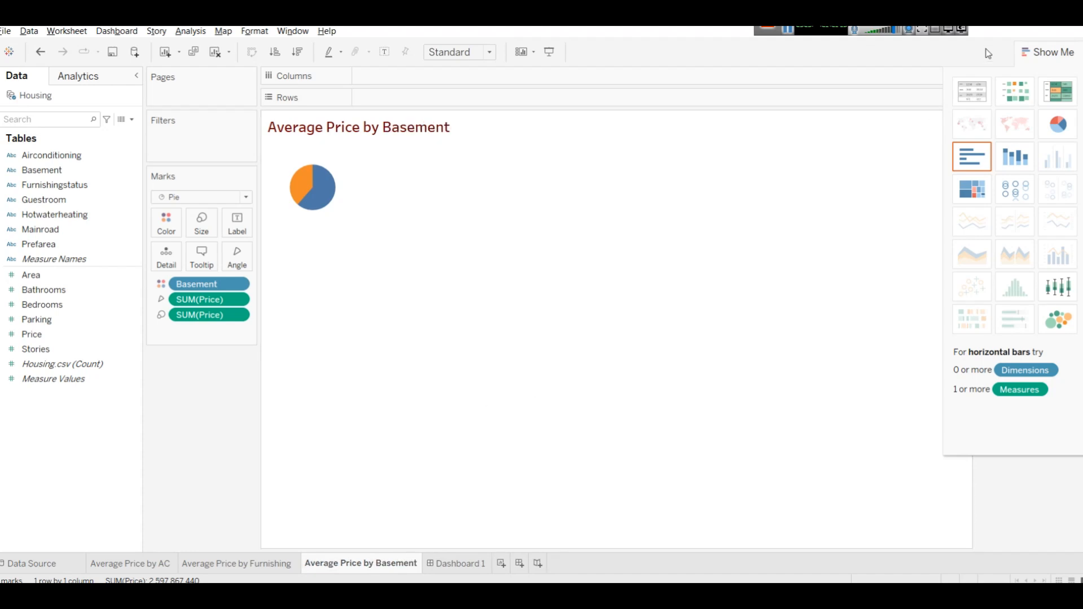
left_click(1057, 50)
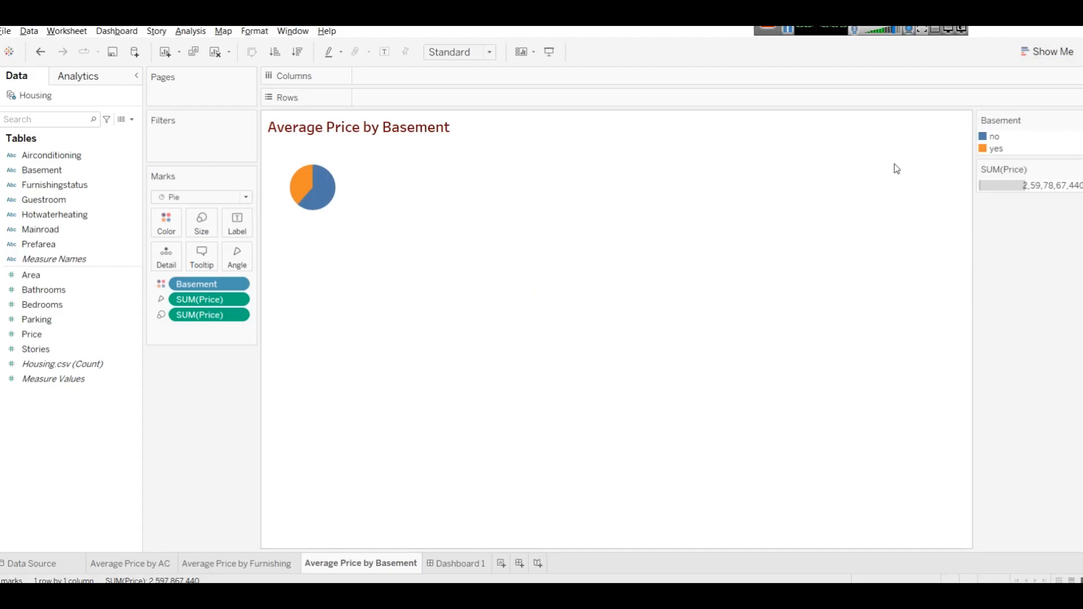
Step: Review the Average Price by AC and Average Price by Furnishing worksheets, and return to the basement pie chart
left_click(136, 561)
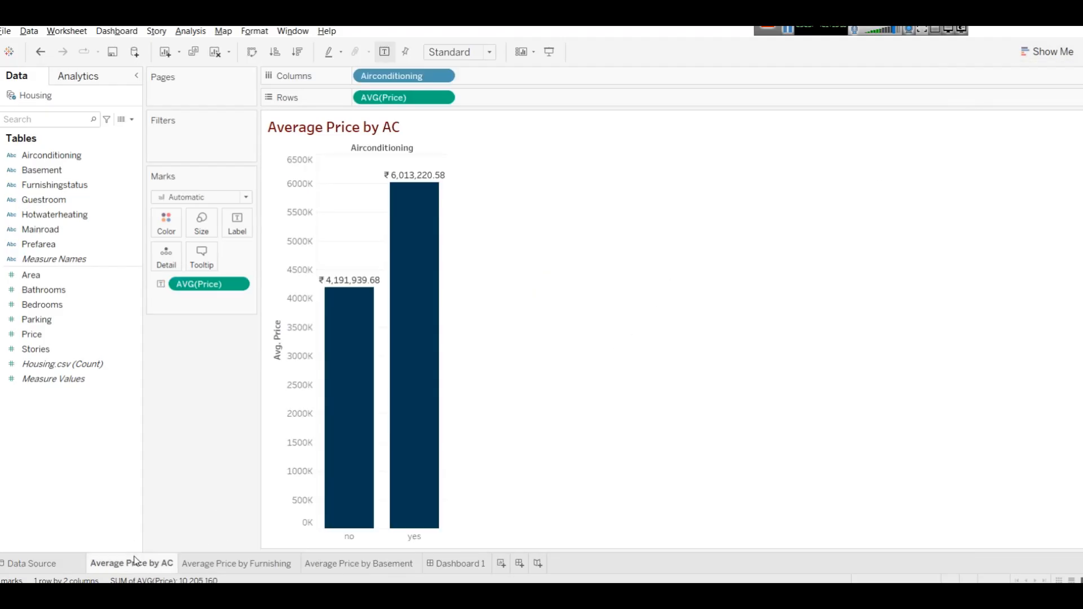
left_click(225, 569)
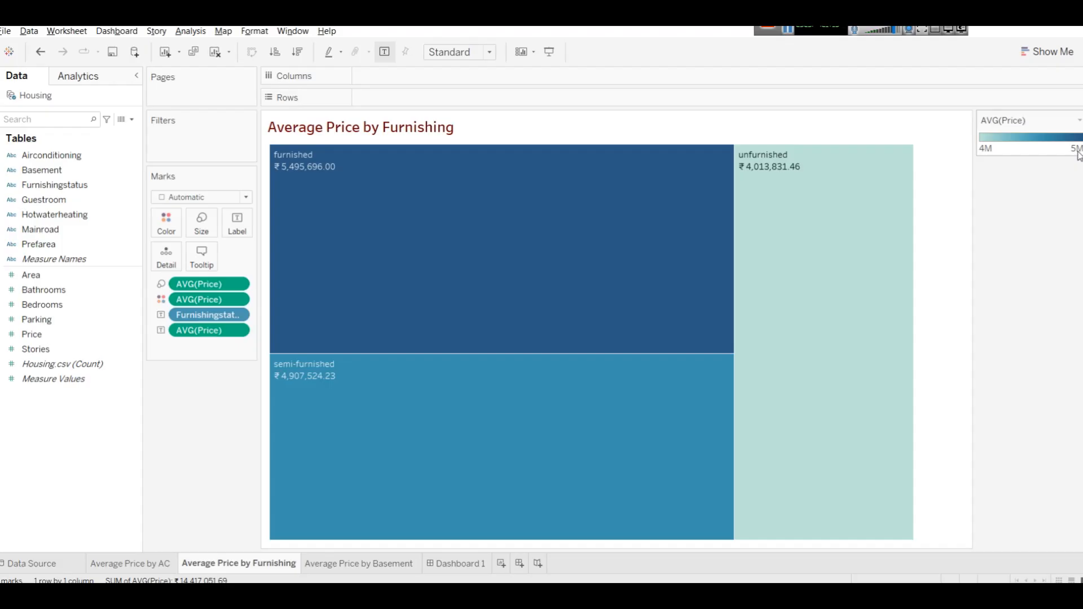
left_click(334, 563)
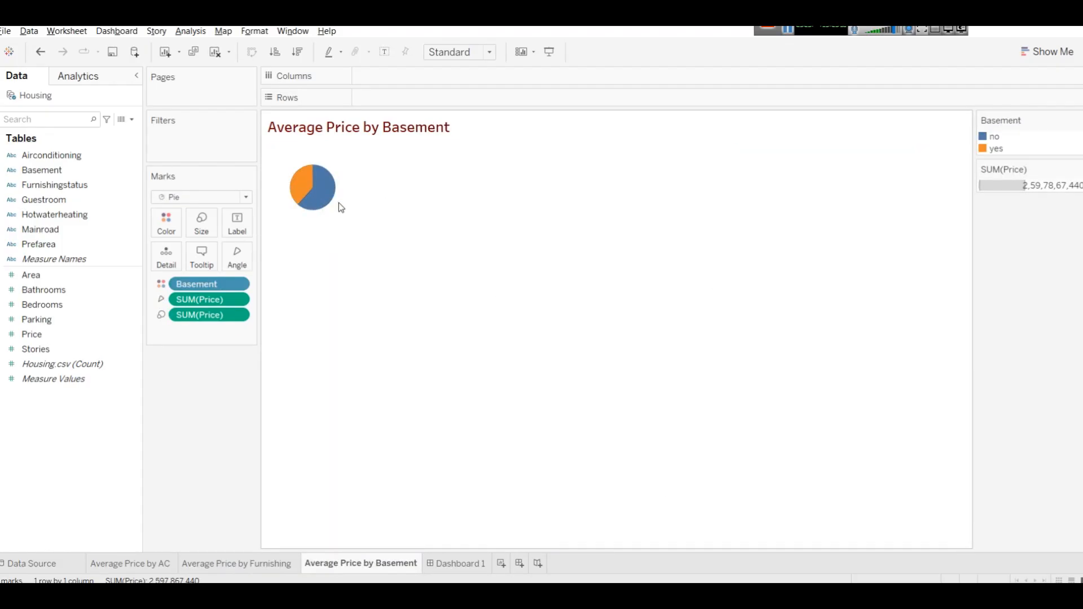
mouse_move(314, 190)
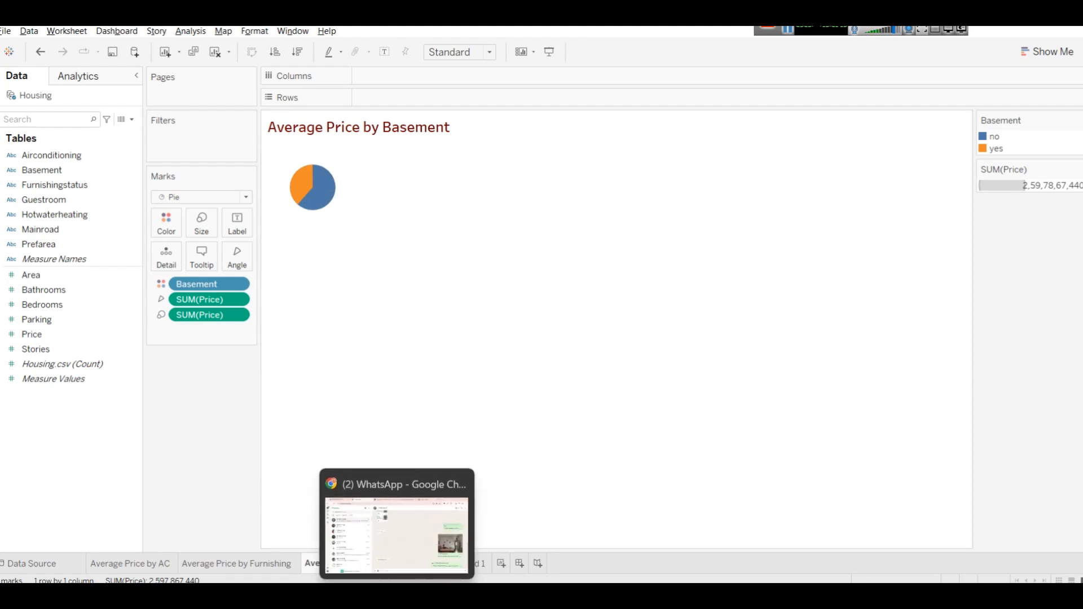
Step: Switch to the Notepad notes and add the line "CTRL + SHFT + B" below the line chart examples
mouse_move(425, 573)
left_click(425, 541)
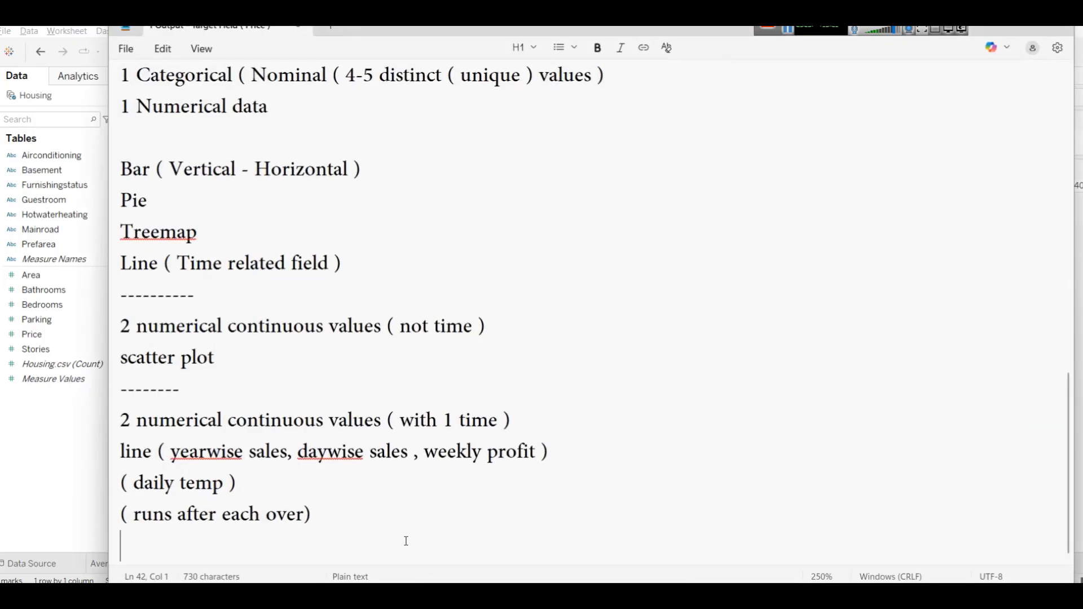
key("Return")
type("CTRL + SHFT + B")
key("Return")
key("Return")
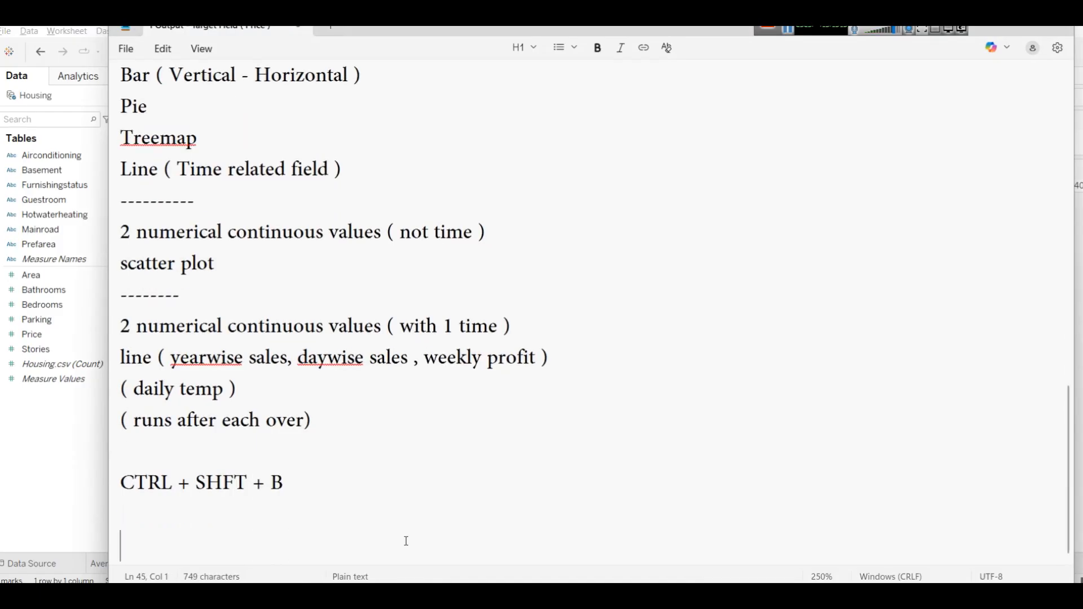
Step: Back in Tableau, enlarge the pie chart on the Average Price by Basement worksheet by several increments
key("alt+Tab")
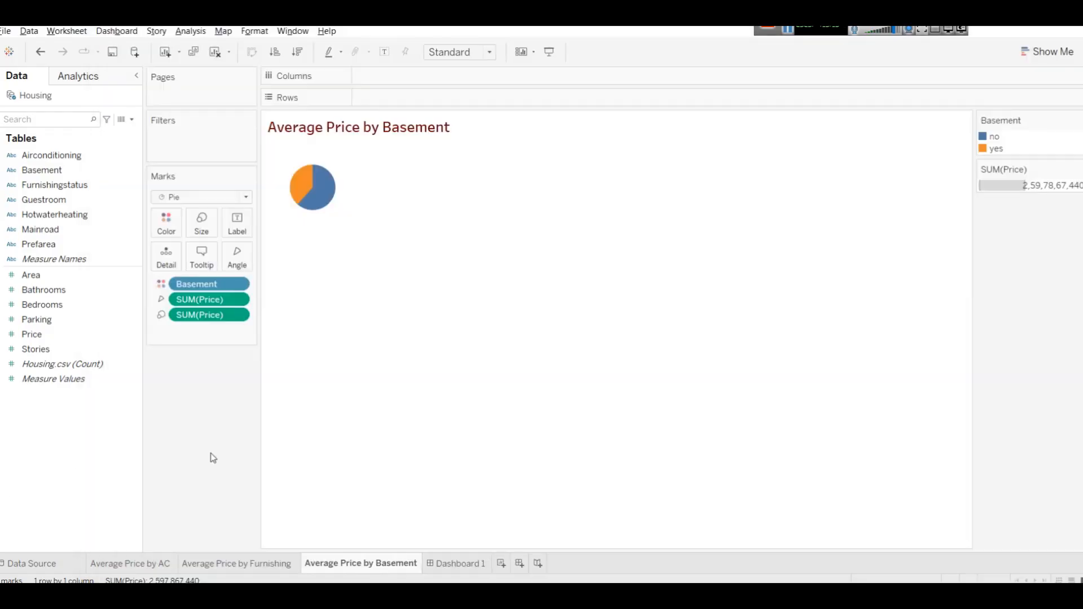
key("ctrl+shift+b")
key("ctrl+shift+b")
key("ctrl+shift+b")
key("ctrl+shift+b")
key("ctrl+shift+b")
key("ctrl+shift+b")
key("ctrl+shift+b")
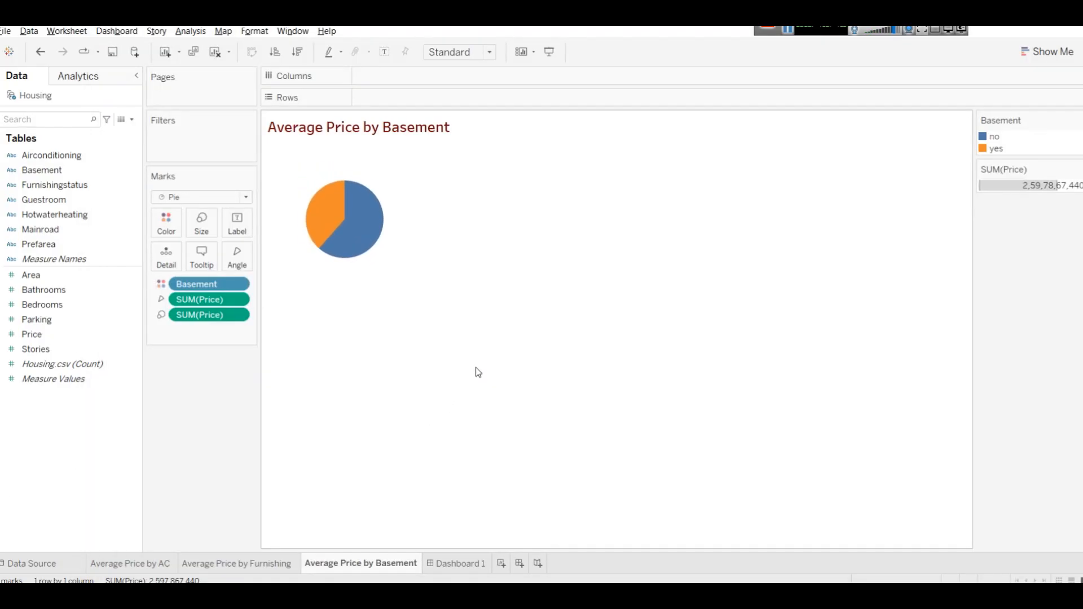
key("ctrl+shift+b")
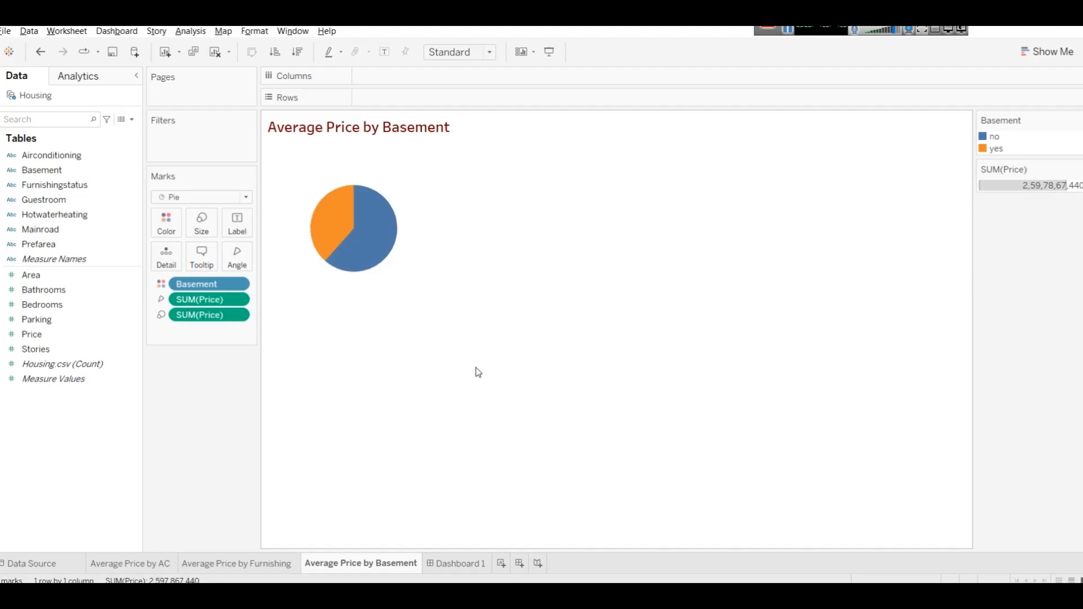
Step: Shrink the basement pie chart by several increments and enlarge it back to its previous size
key("ctrl+b")
key("ctrl+b")
key("ctrl+b")
key("ctrl+b")
key("ctrl+b")
key("ctrl+b")
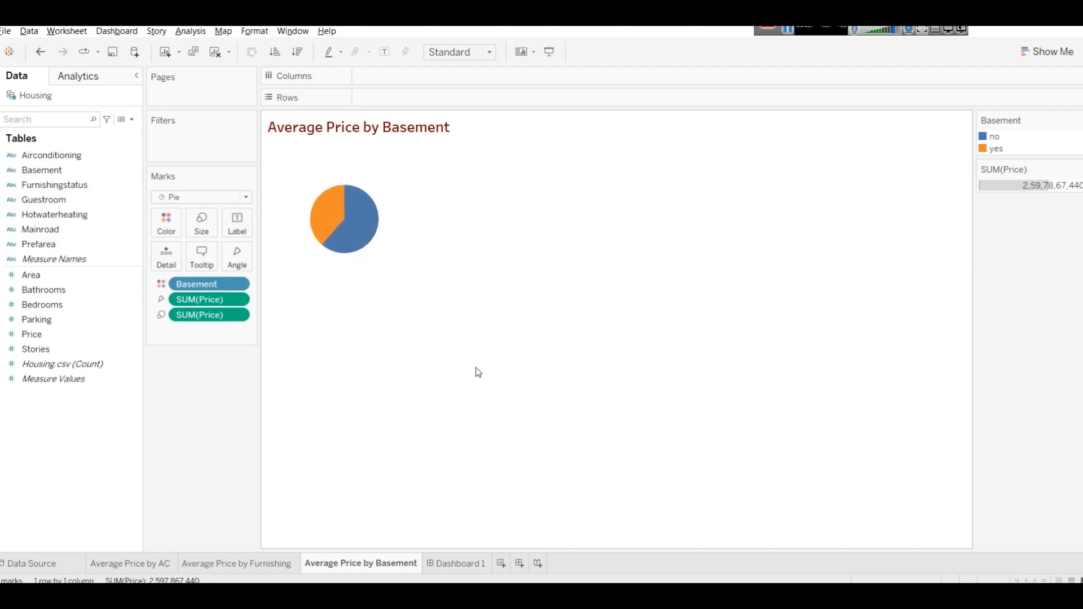
key("ctrl+b")
key("ctrl+b")
key("ctrl+shift+b")
key("ctrl+shift+b")
key("ctrl+shift+b")
key("ctrl+shift+b")
key("ctrl+shift+b")
key("ctrl+shift+b")
key("ctrl+shift+b")
key("ctrl+shift+b")
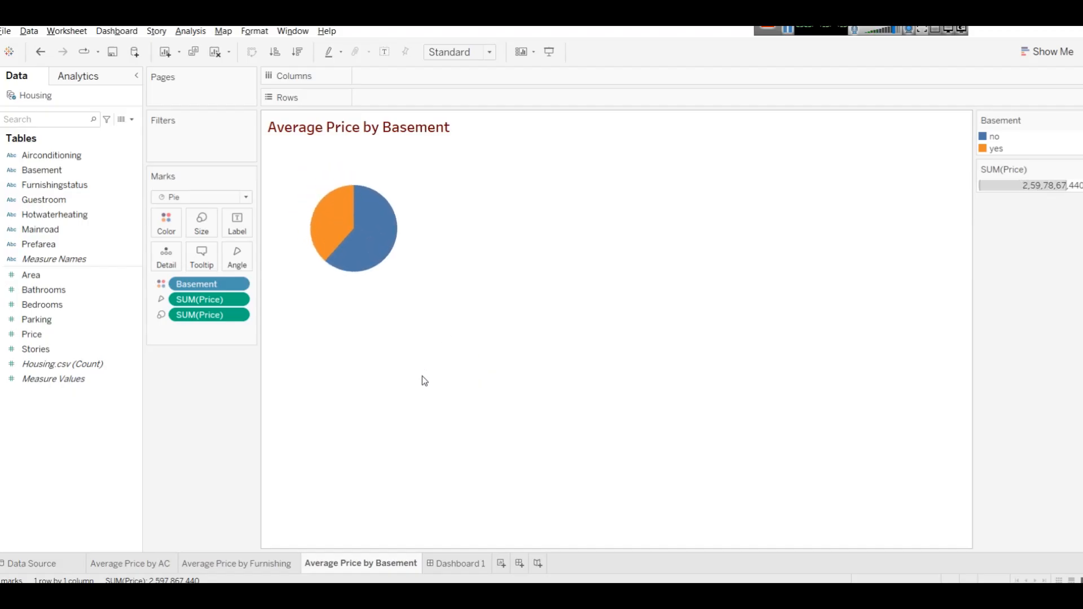
Step: In the Notepad notes, append "= bigger" to the shortcut line and add the line "CRL + B = smaller" below it
left_click(465, 596)
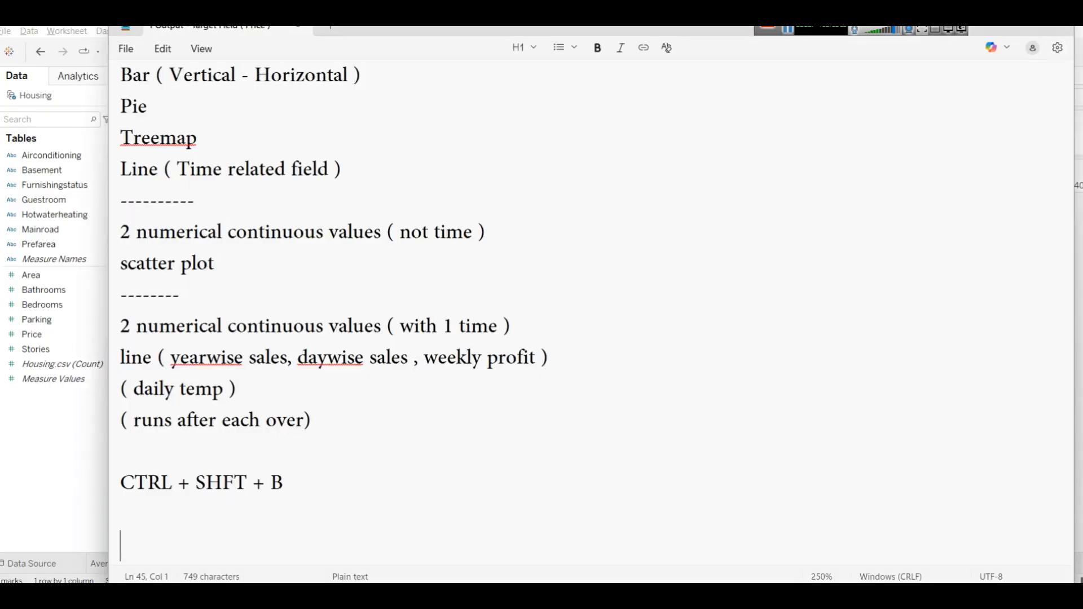
left_click(368, 482)
type("= bigger")
key("Return")
type("CRL + V")
key("BackSpace")
key("BackSpace")
type("B = smaller")
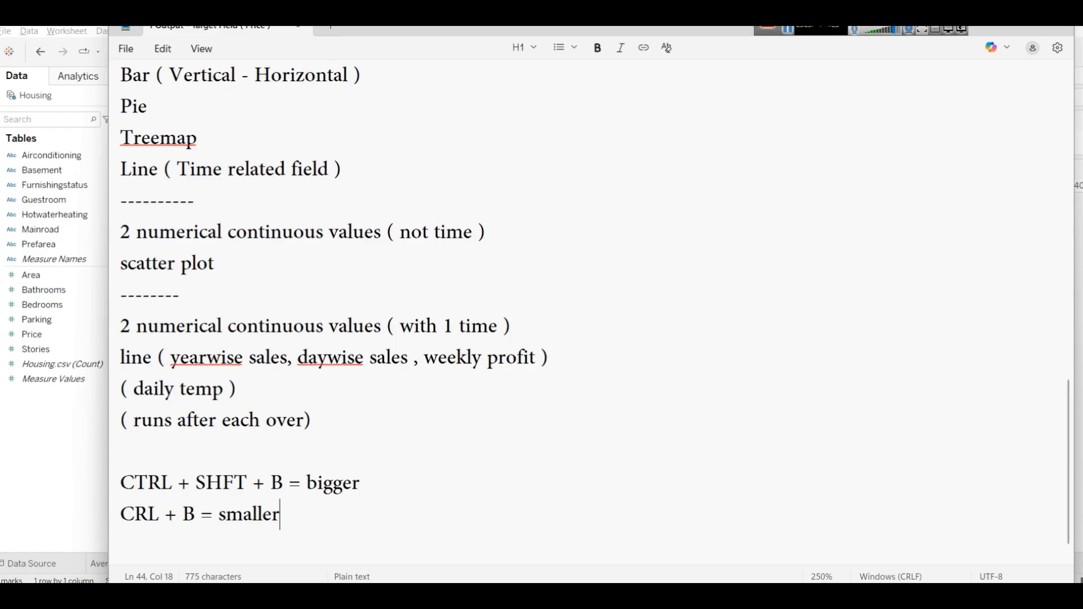
Step: Back in Tableau, label the basement pie slices with Price and set the label's aggregation to average
left_click(52, 472)
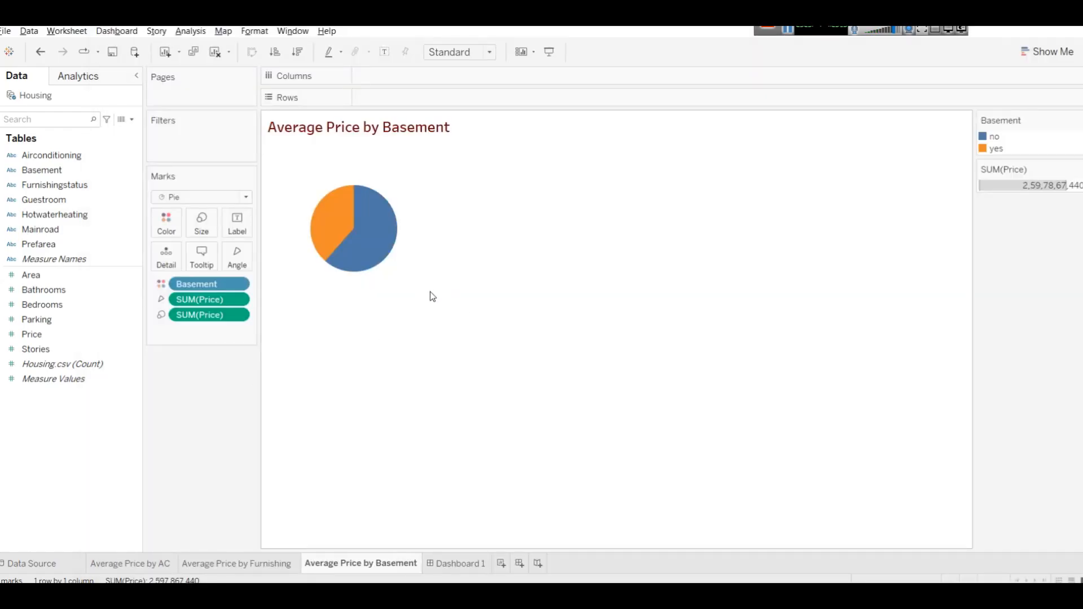
mouse_move(364, 231)
left_click_drag(43, 335, 237, 222)
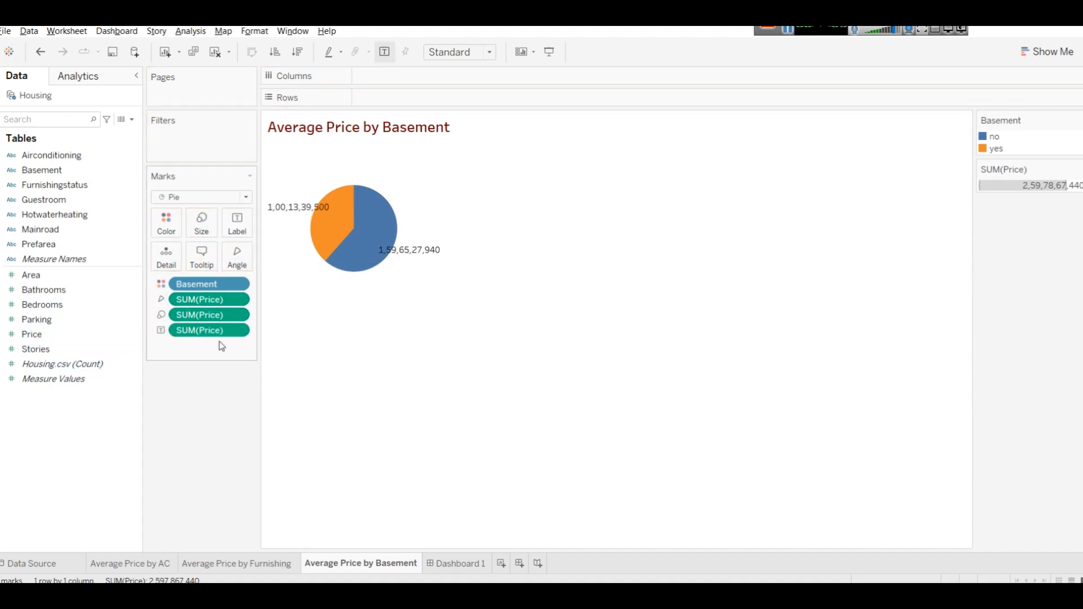
left_click(239, 332)
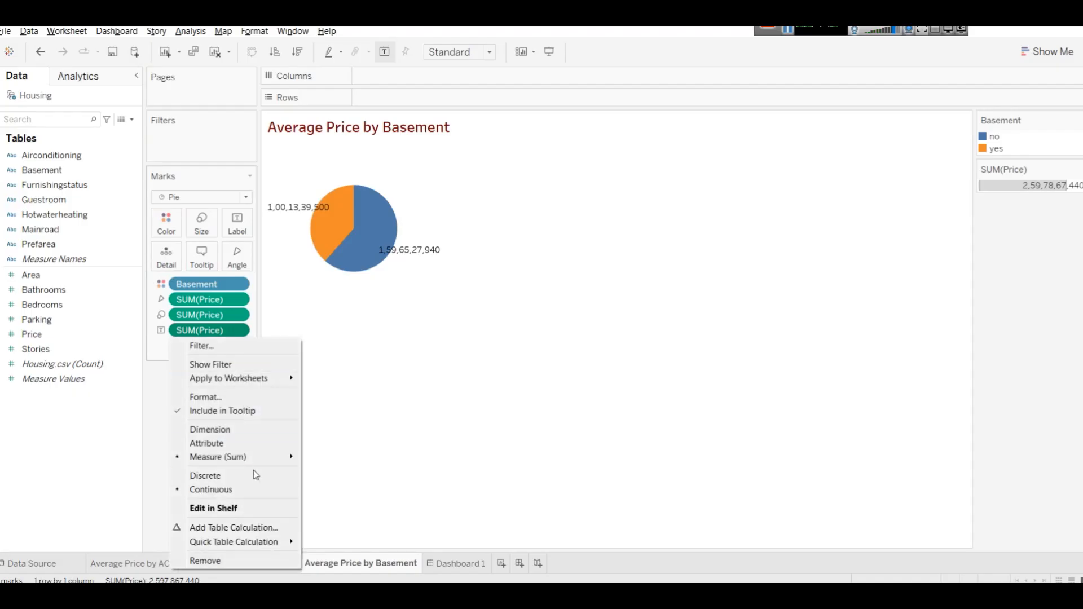
mouse_move(267, 457)
left_click(330, 472)
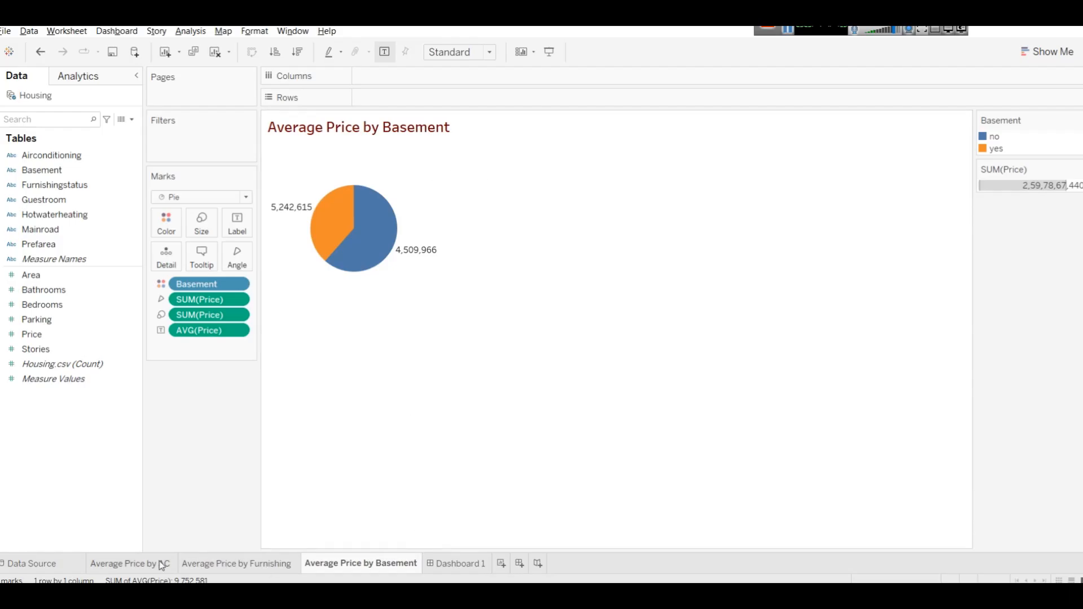
Step: Compare the AC and furnishing charts with the labelled pie chart on the Average Price by Basement worksheet
left_click(141, 564)
left_click(235, 564)
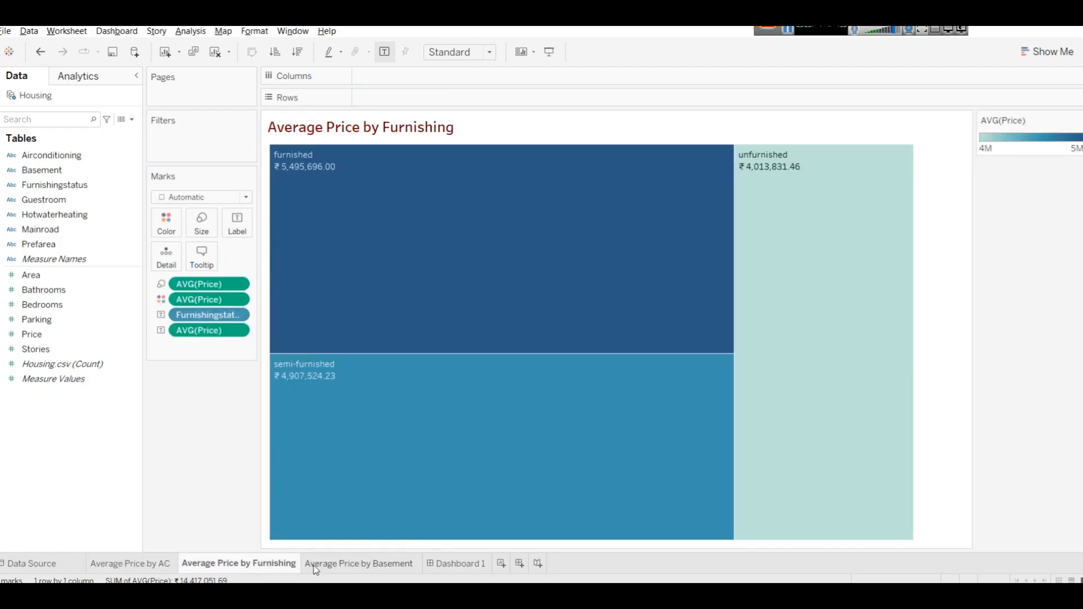
left_click(325, 565)
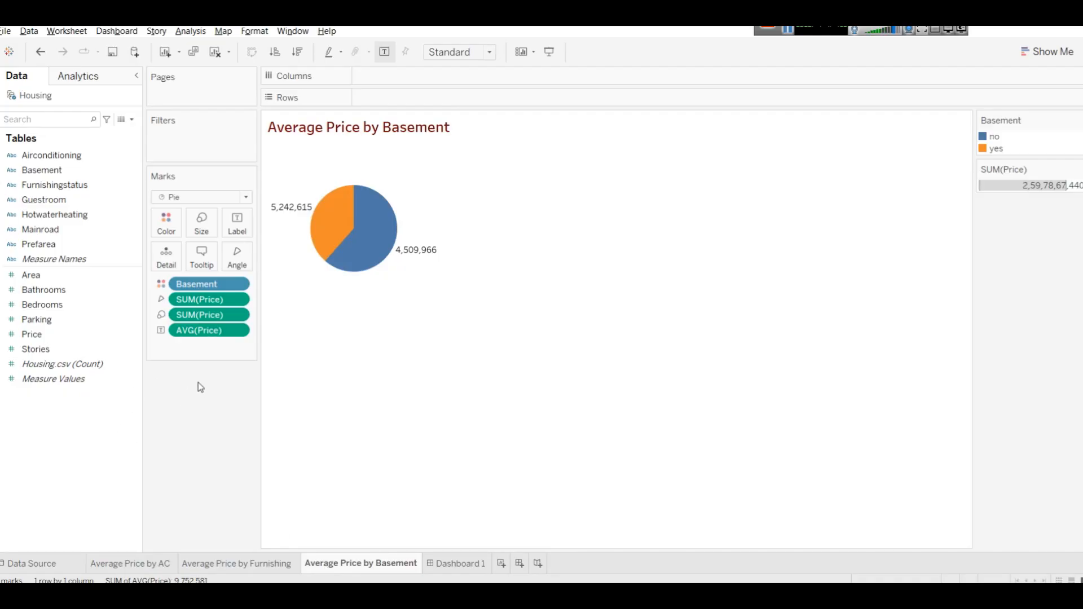
Step: Switch to the Notepad notes and review the chart rules for two numerical continuous values, with time and without time
left_click(41, 334)
left_click(454, 513)
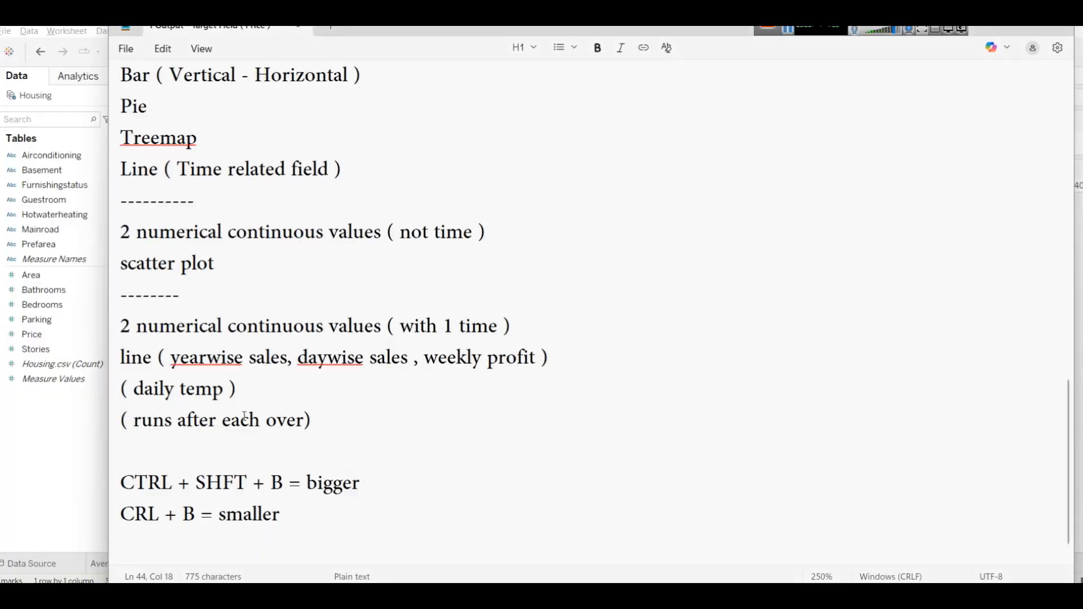
left_click_drag(120, 326, 338, 326)
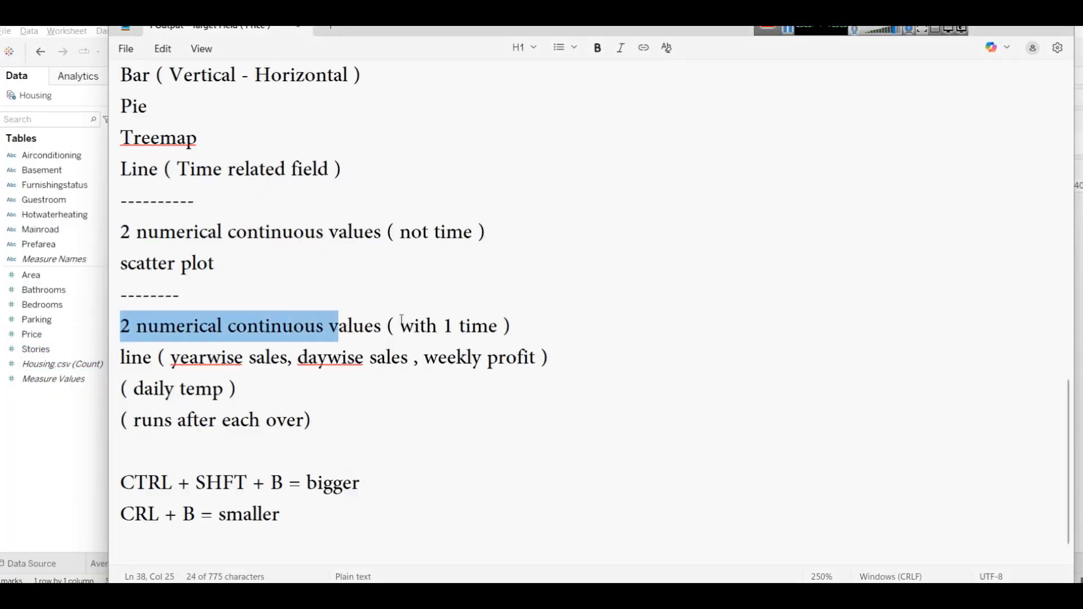
left_click(415, 326)
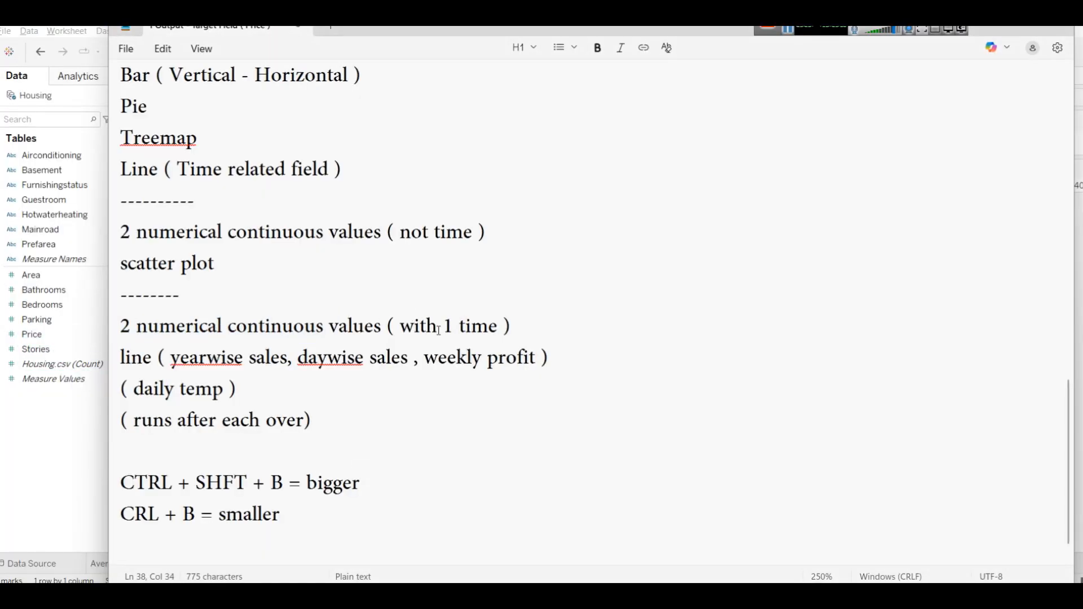
left_click_drag(495, 246, 60, 241)
left_click_drag(265, 268, 24, 244)
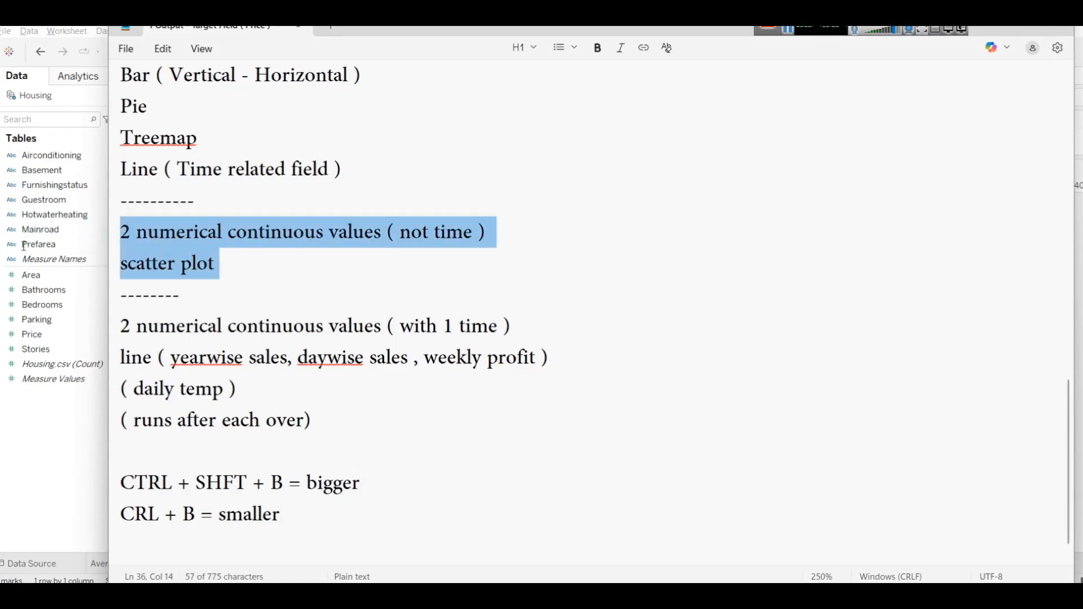
Step: Return to Tableau and duplicate the Average Price by Basement worksheet
left_click(113, 272)
left_click(69, 447)
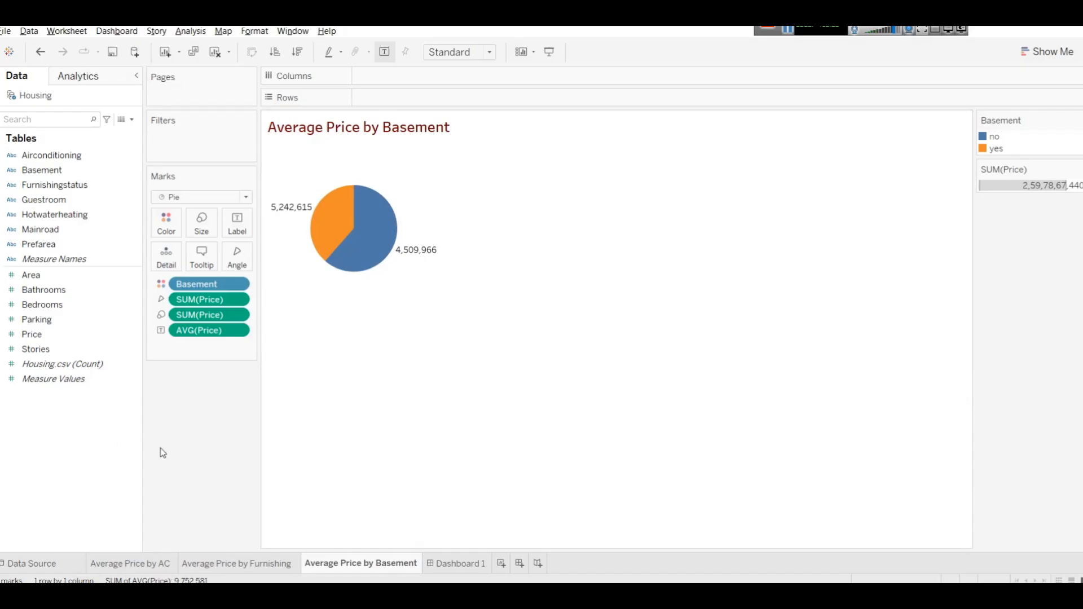
right_click(333, 565)
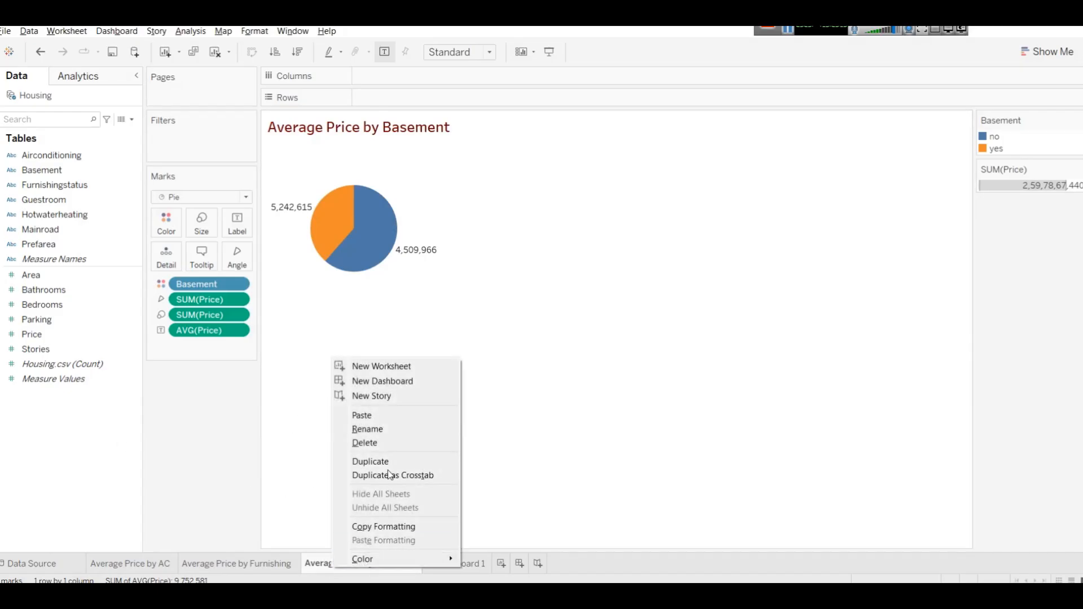
left_click(384, 461)
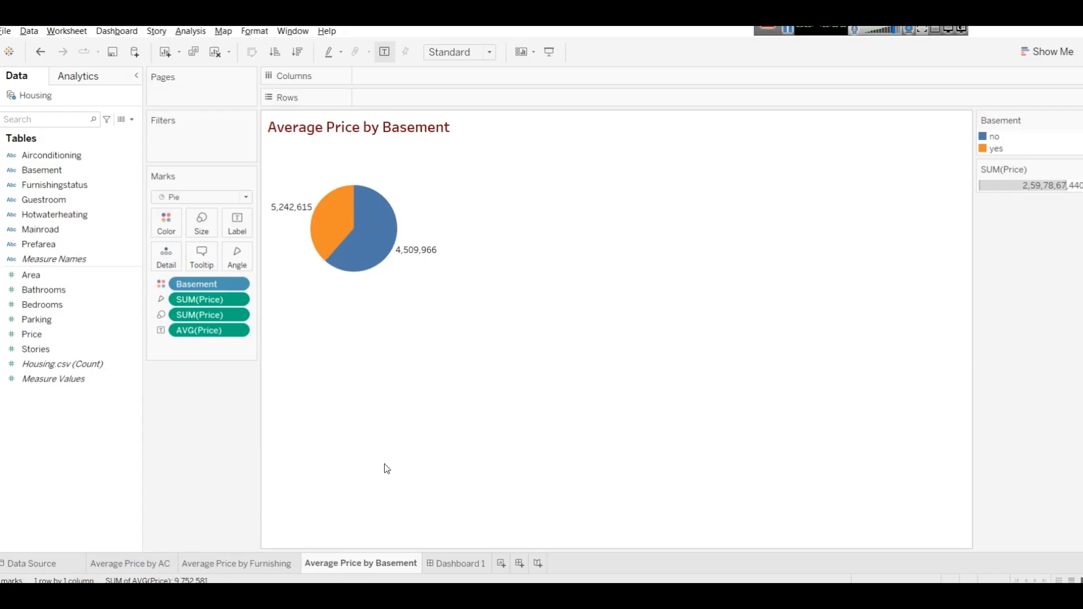
Step: Rename the duplicated worksheet as House Area vs House Price
right_click(451, 563)
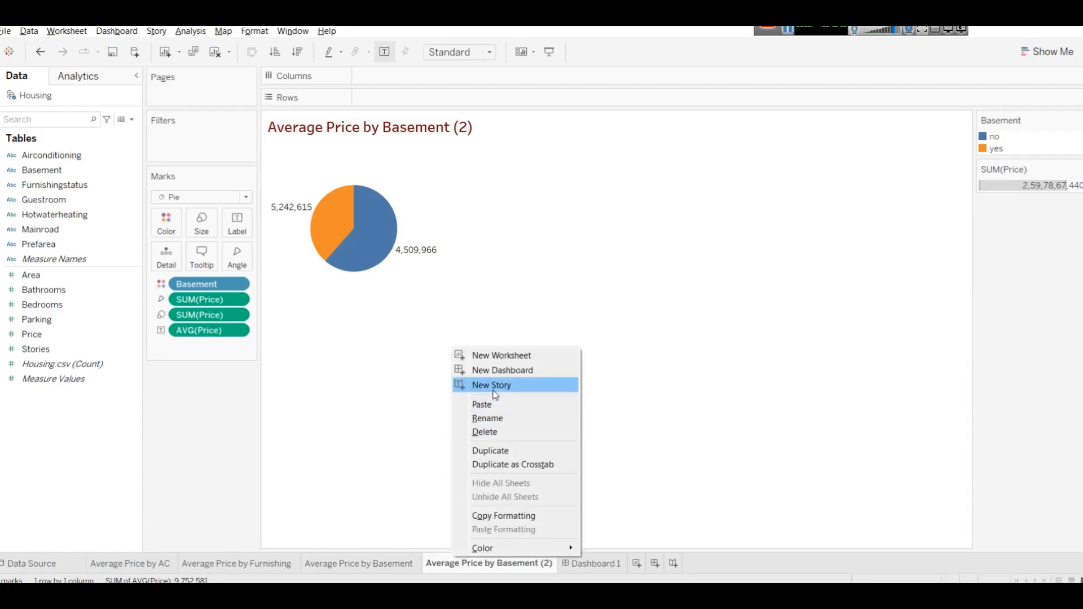
left_click(509, 419)
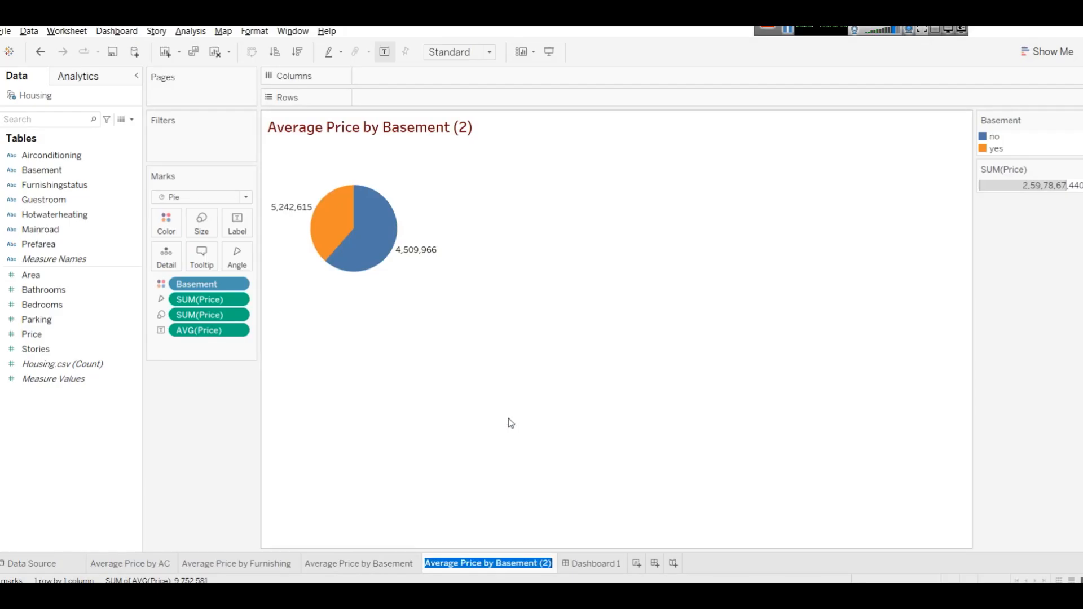
type("Hou")
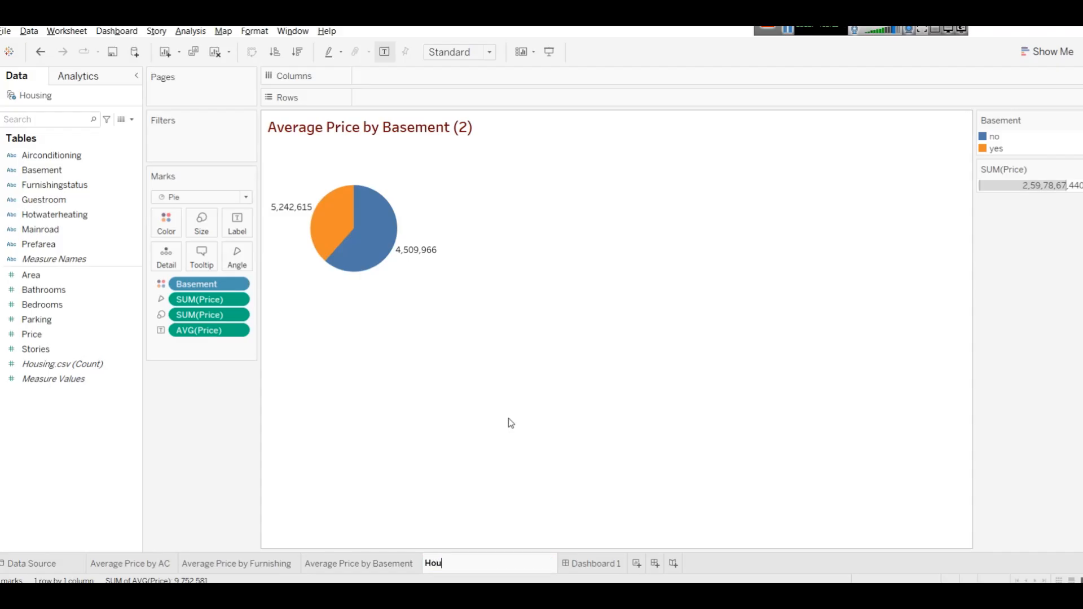
type("se Area vs House Price")
key("Return")
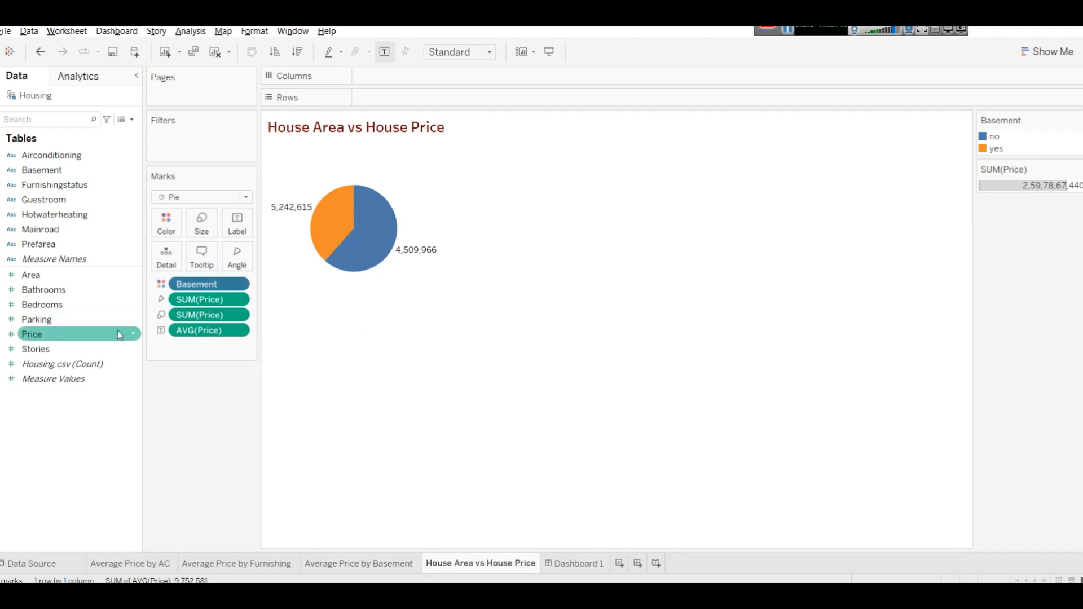
Step: Remove all Basement and Price fields from the pie chart's marks to empty the House Area vs House Price sheet
left_click_drag(240, 285, 73, 395)
left_click_drag(182, 311, 22, 438)
left_click_drag(186, 285, 8, 474)
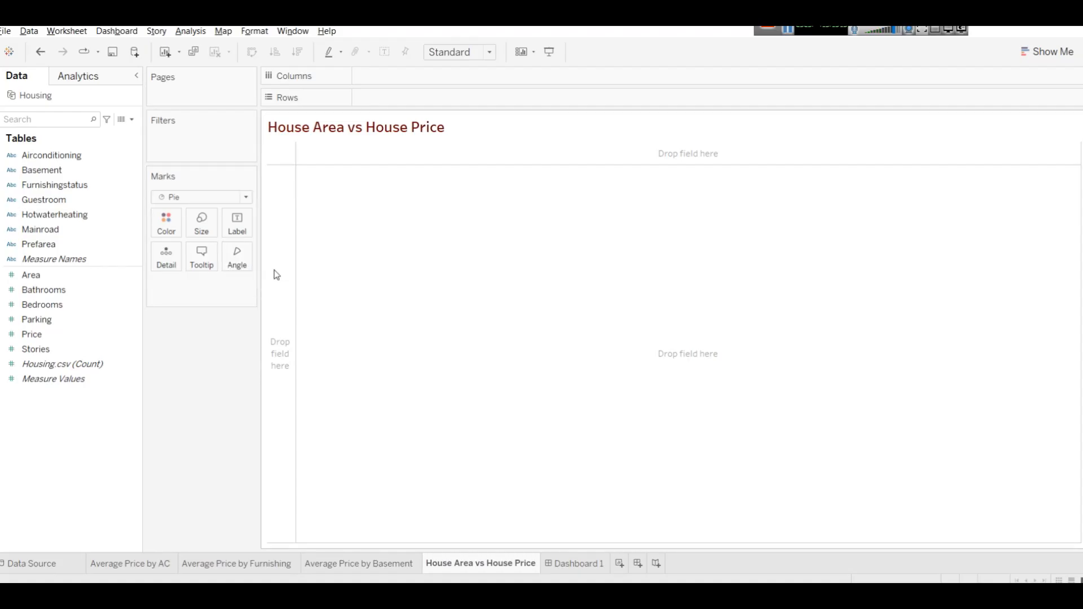
Step: Reset the leftover pie mark type by adding Area to the columns, converting the view to a text table and removing Area again
left_click(72, 282)
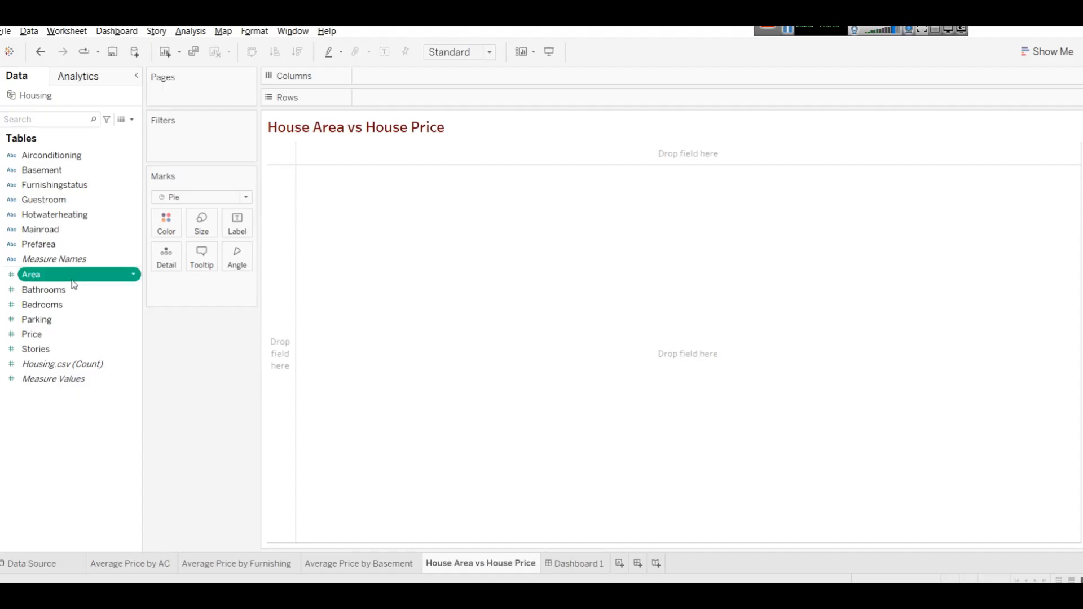
left_click_drag(73, 282, 494, 81)
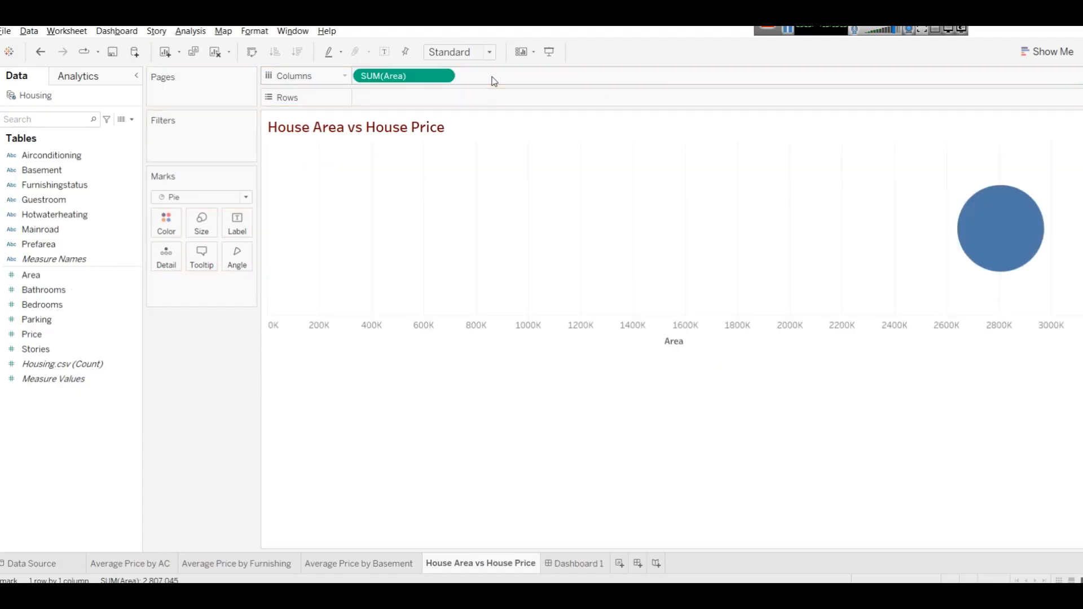
left_click(1048, 51)
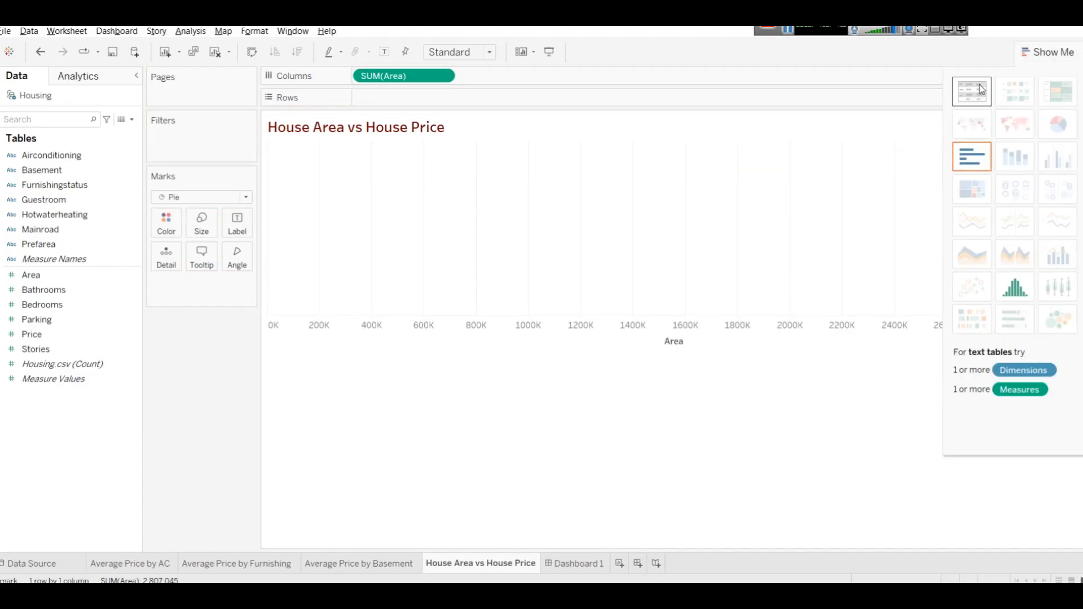
left_click(972, 91)
left_click_drag(198, 280, 23, 409)
left_click(1053, 51)
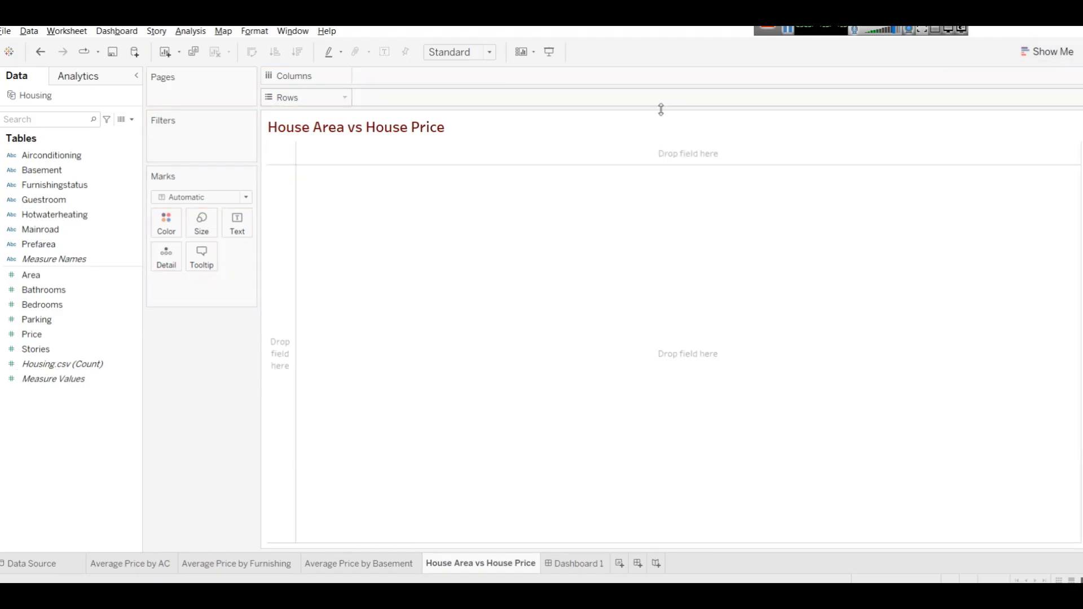
Step: Place Area on the columns and Price on the rows, and check which chart type is recommended for them
left_click_drag(34, 275, 371, 85)
left_click(38, 277)
left_click_drag(39, 278, 427, 73)
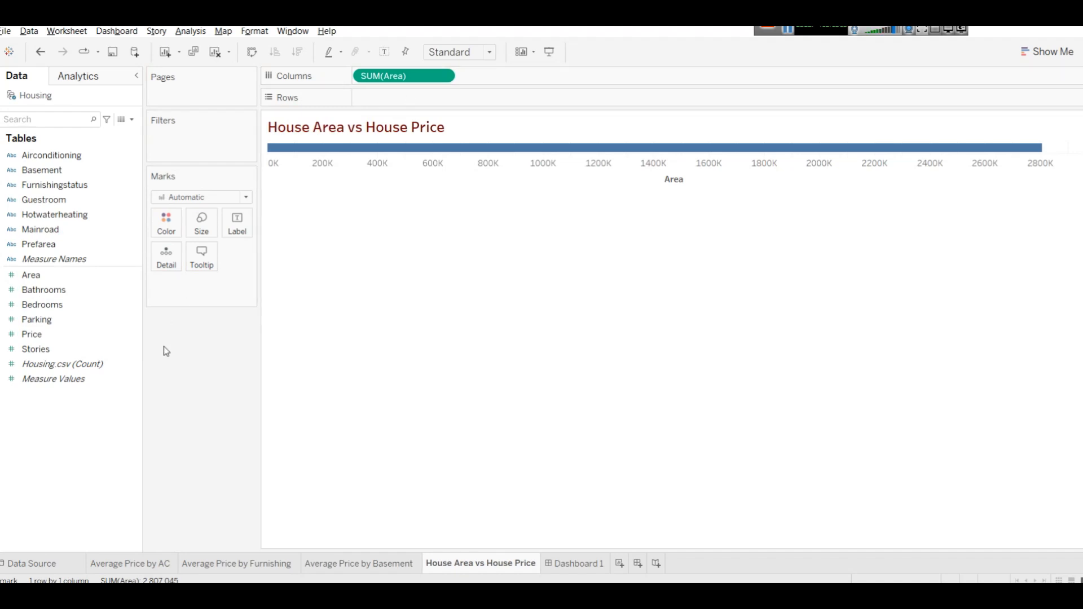
left_click_drag(32, 334, 404, 98)
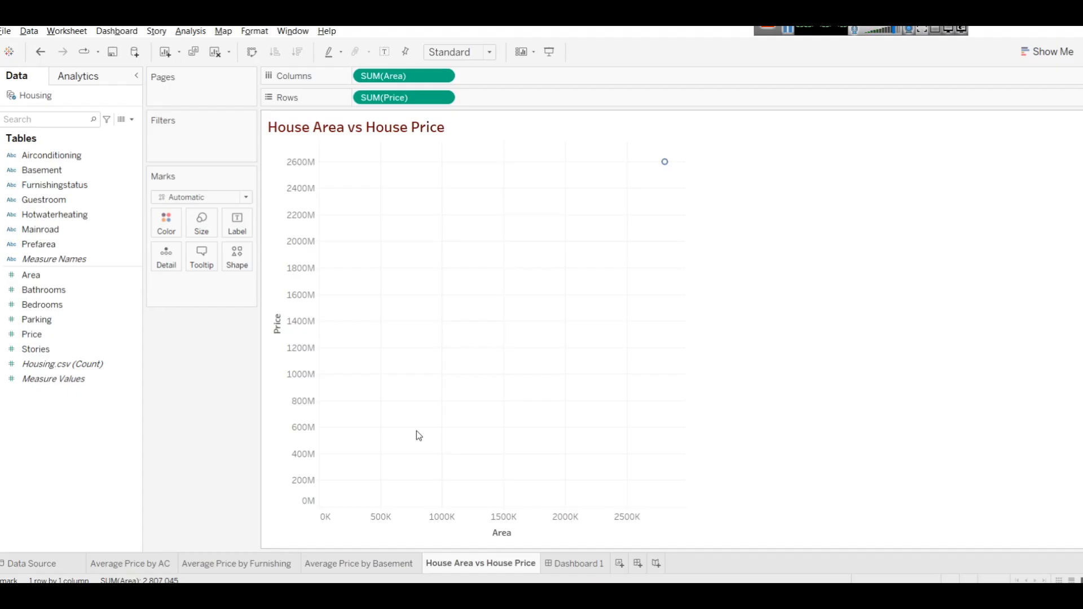
mouse_move(670, 170)
left_click(1054, 53)
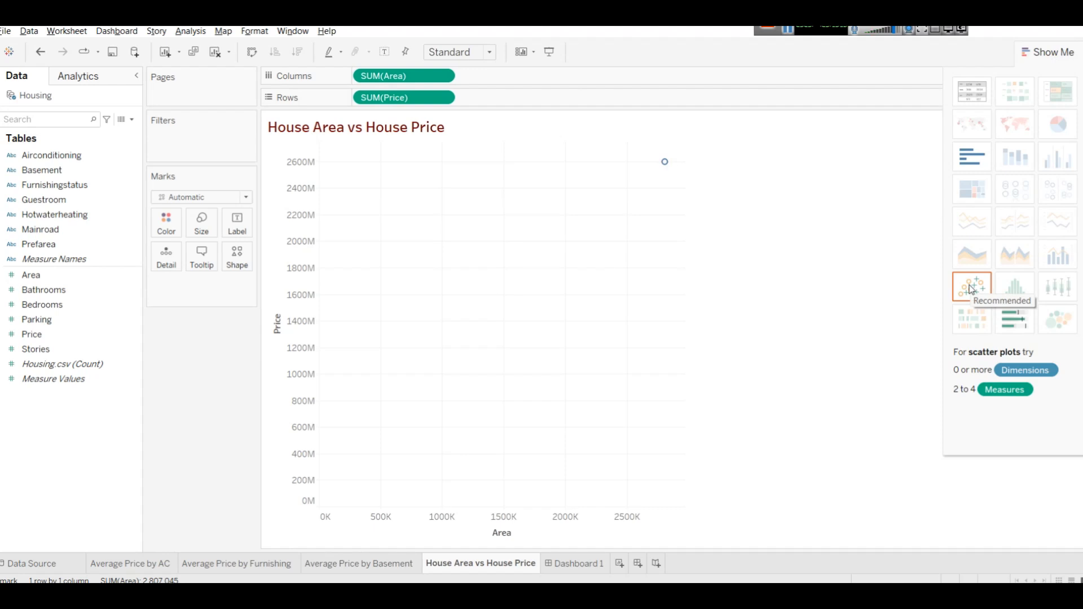
left_click(1051, 54)
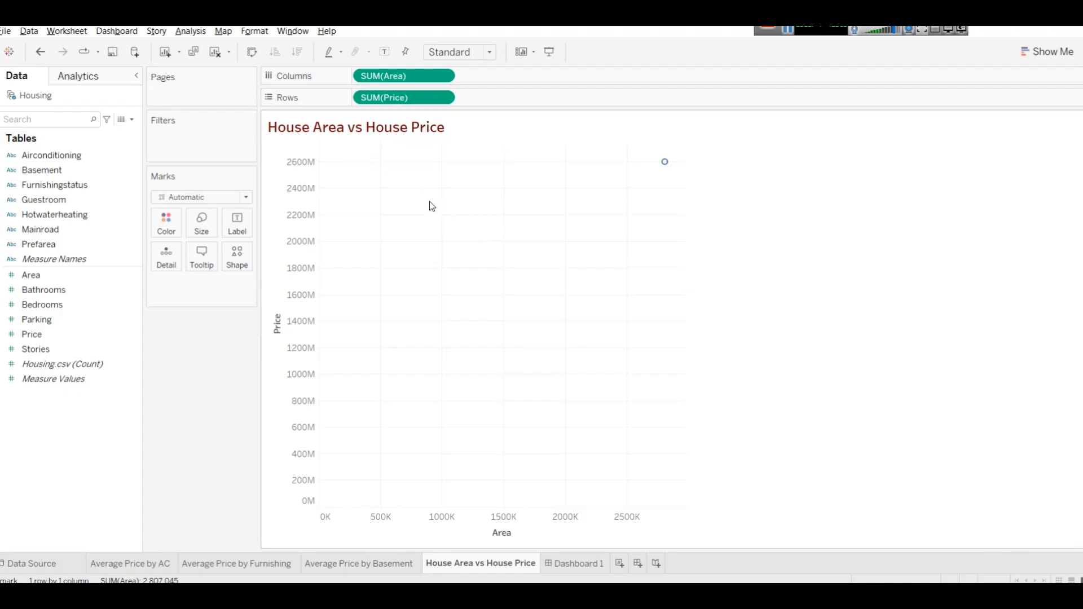
Step: Turn off measure aggregation so every house is plotted as its own point by Area and Price
left_click(190, 32)
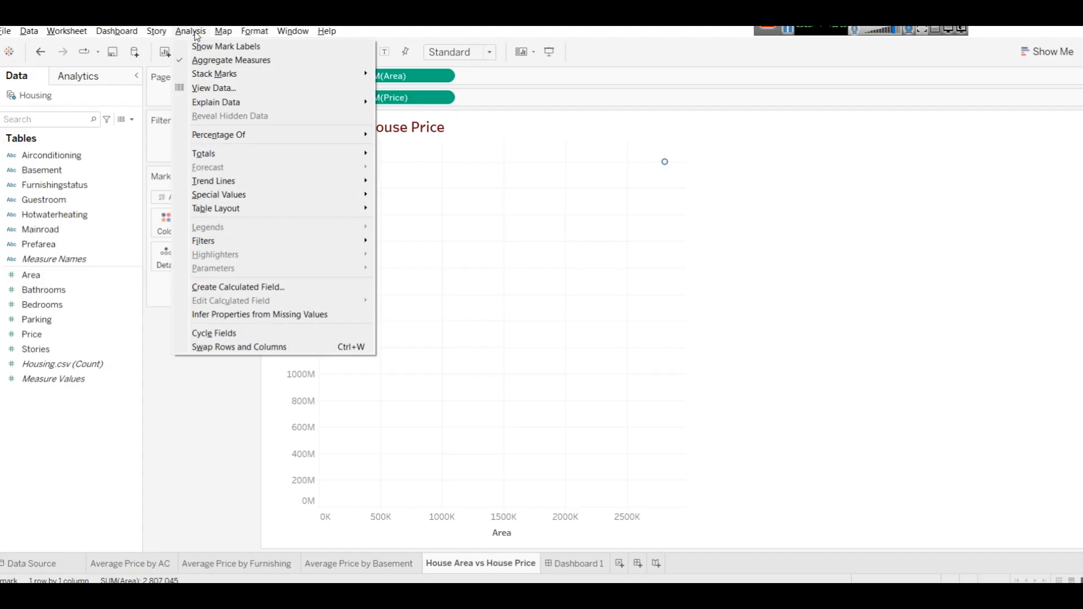
left_click(197, 32)
left_click(181, 31)
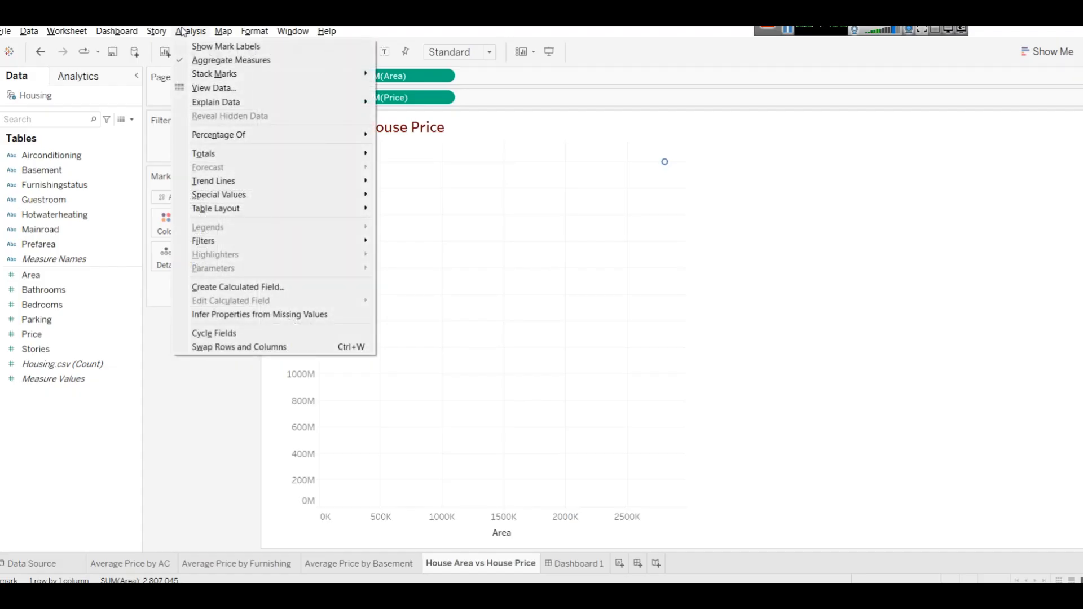
left_click(296, 59)
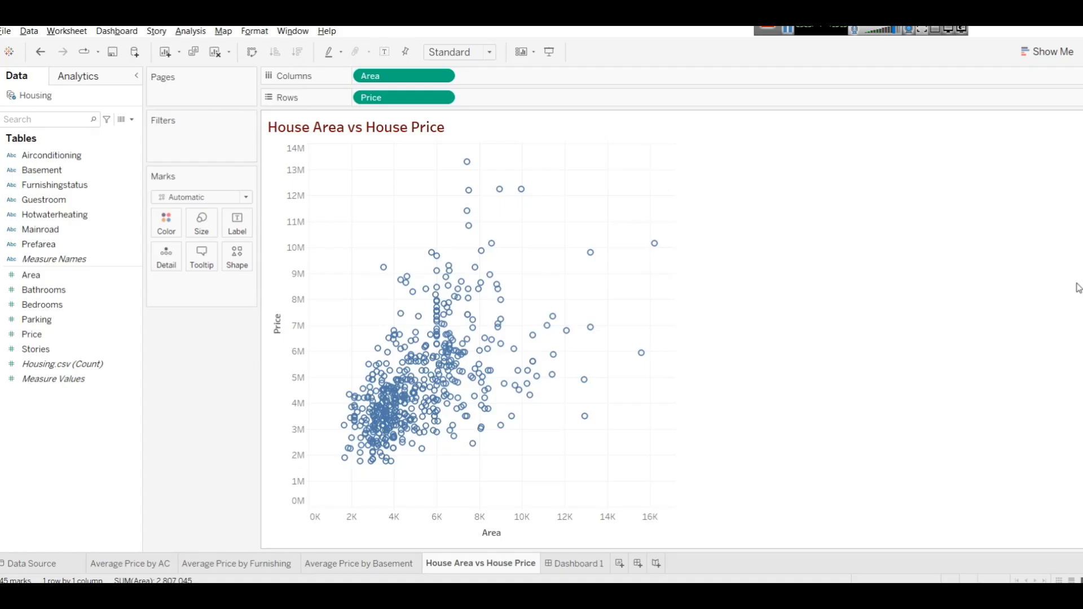
Step: Enlarge the scatter plot's marks and change their mark type to Circle
left_click(204, 228)
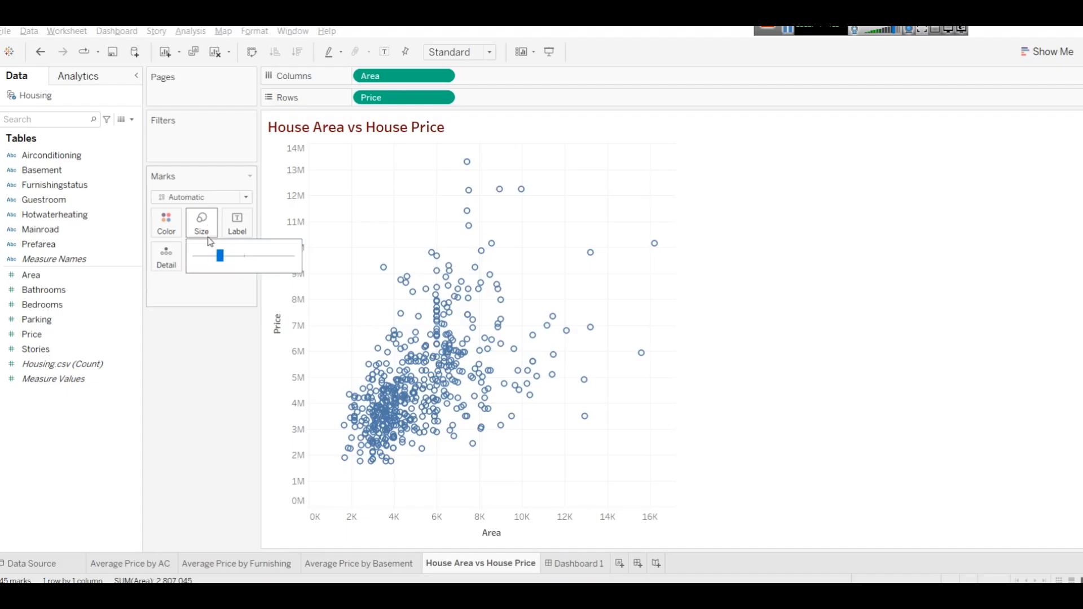
left_click_drag(220, 256, 253, 257)
left_click(207, 313)
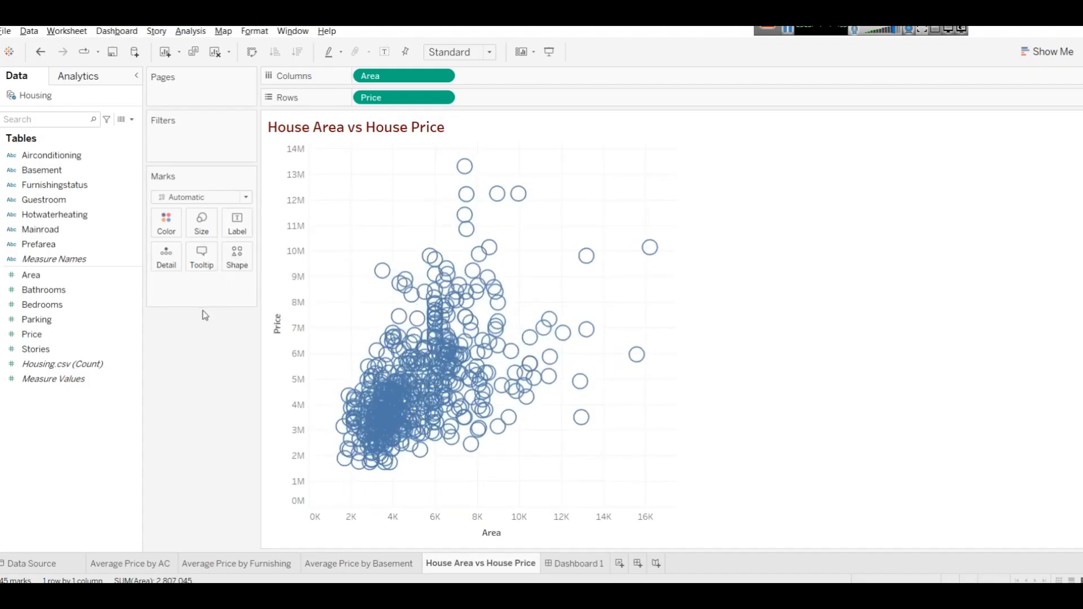
left_click(193, 196)
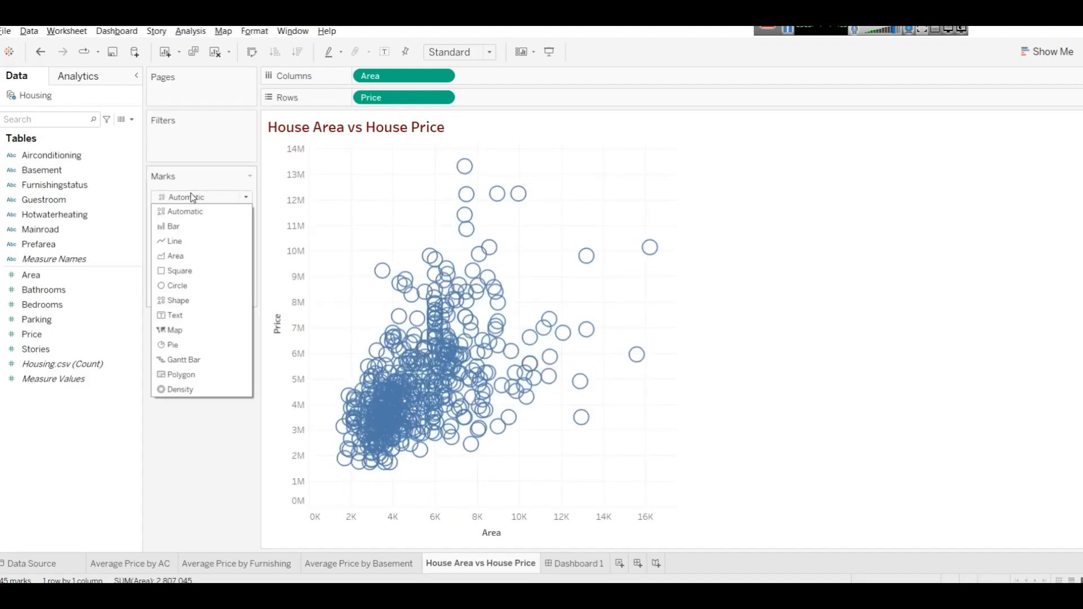
left_click(193, 285)
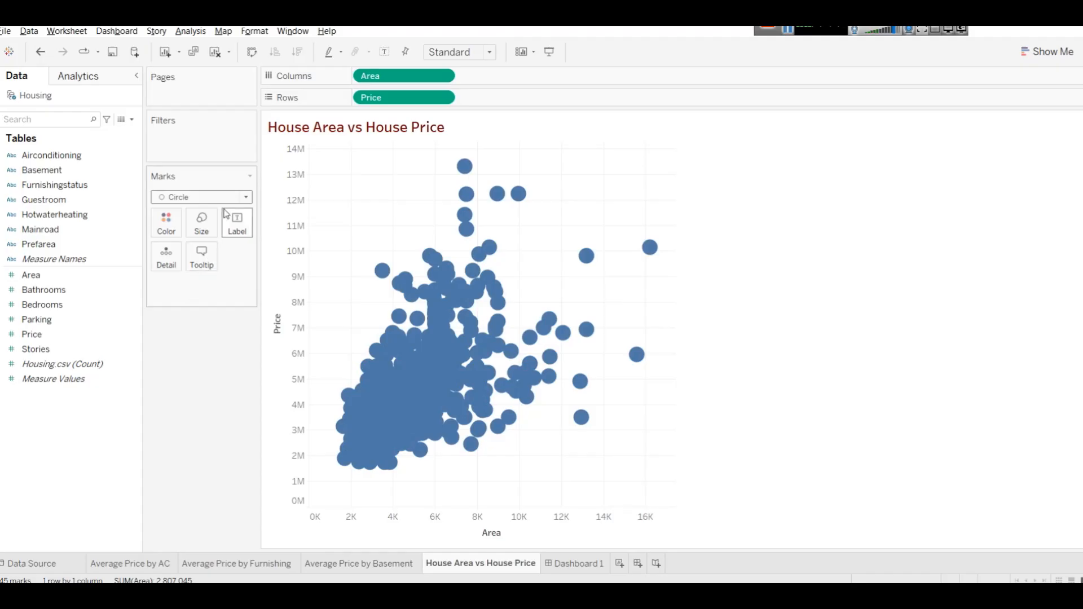
left_click(182, 199)
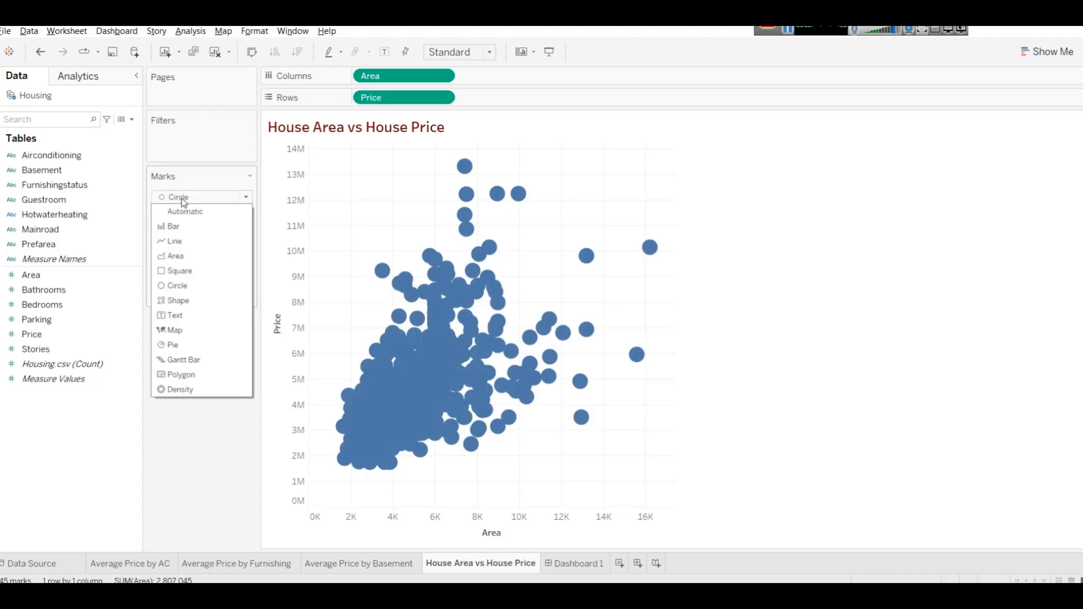
left_click(182, 198)
Step: Keep the circles' blue fill and give them a yellow border
left_click(165, 223)
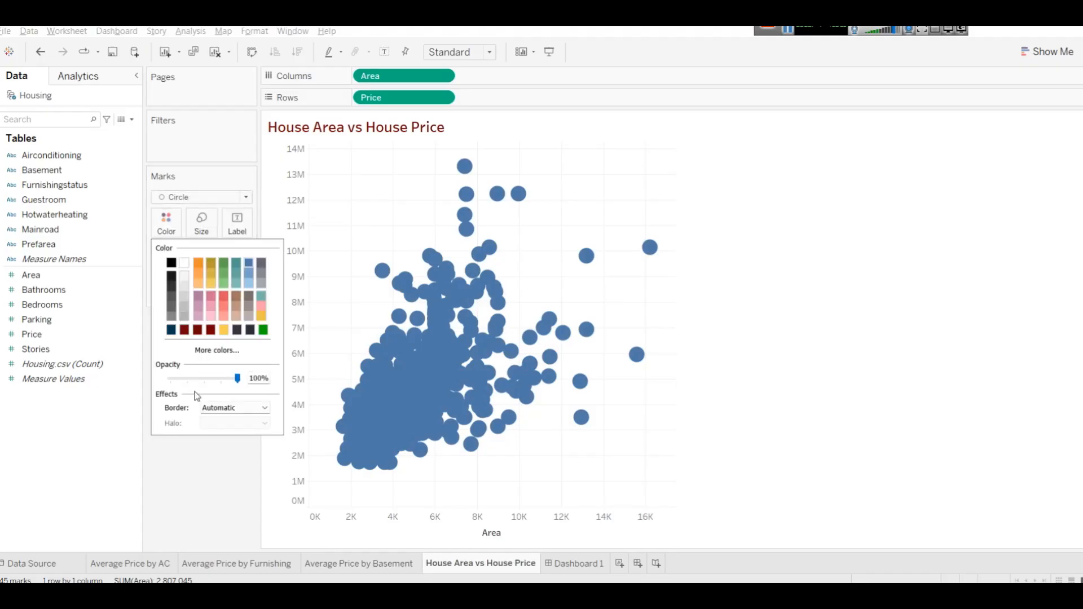
left_click(233, 352)
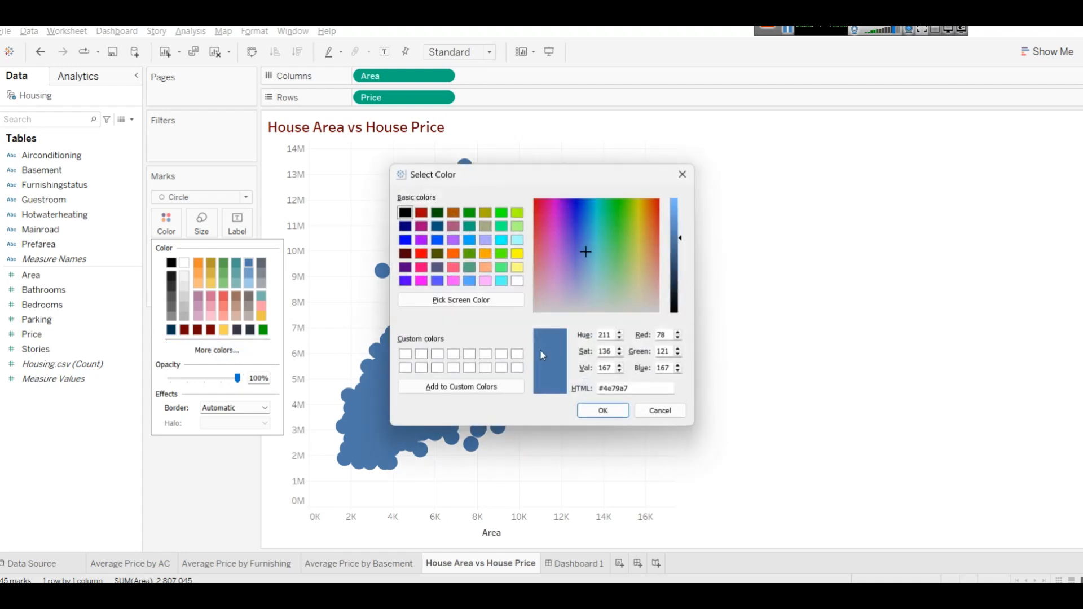
left_click(659, 411)
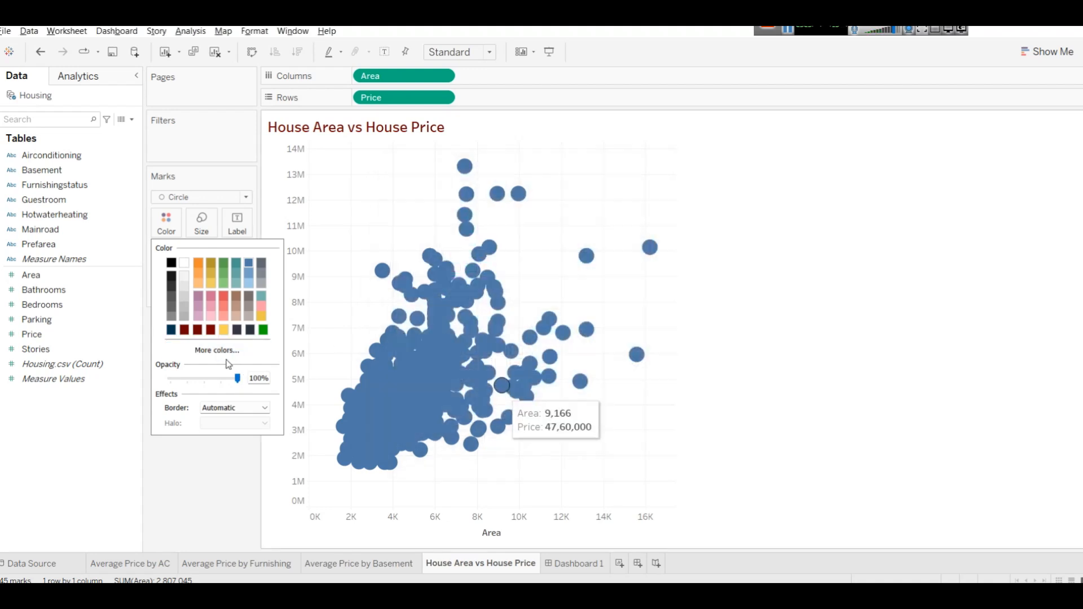
left_click(248, 410)
left_click(247, 477)
left_click(884, 324)
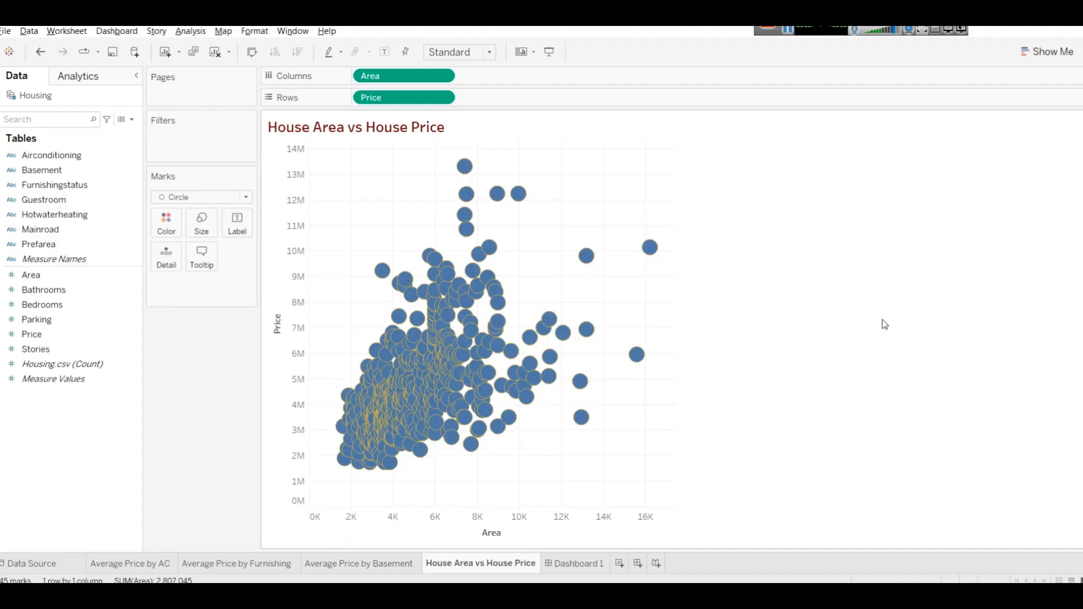
Step: Reduce the size of the scatter plot's circles slightly
mouse_move(476, 368)
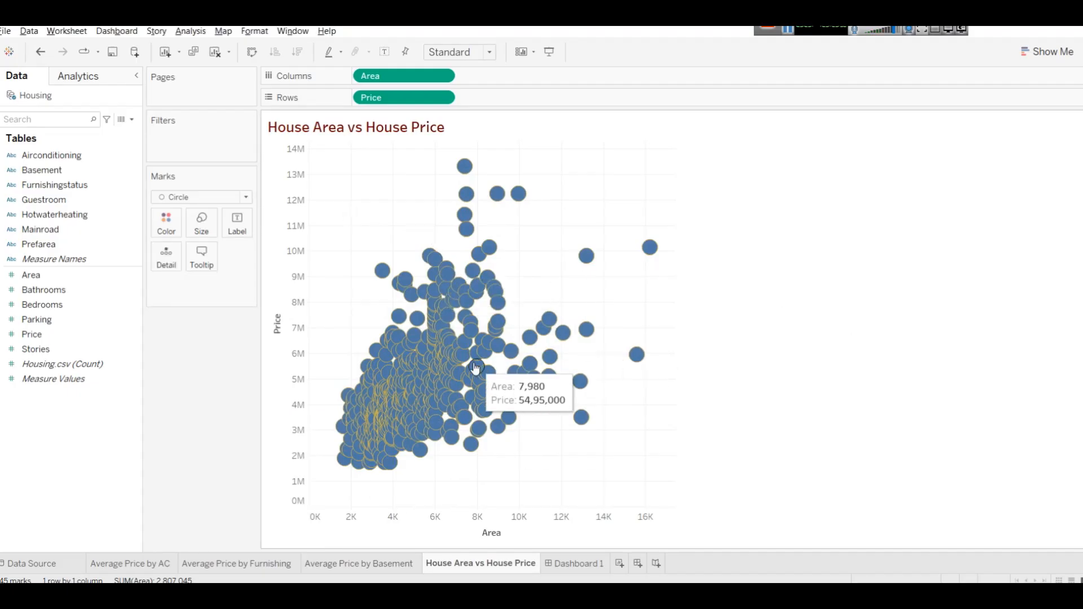
left_click(198, 216)
left_click_drag(252, 255, 242, 259)
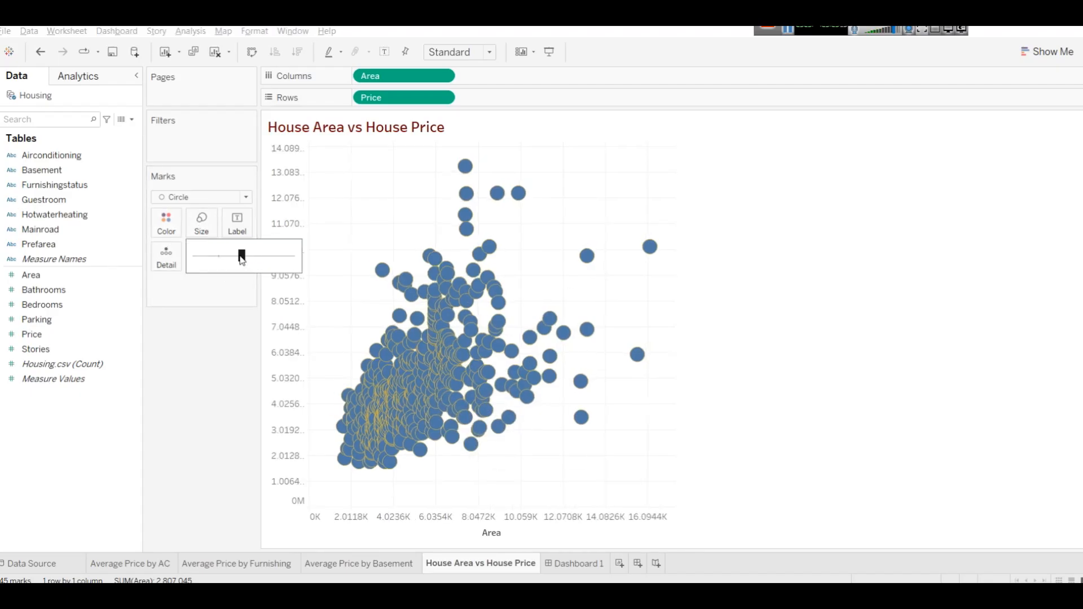
left_click(717, 309)
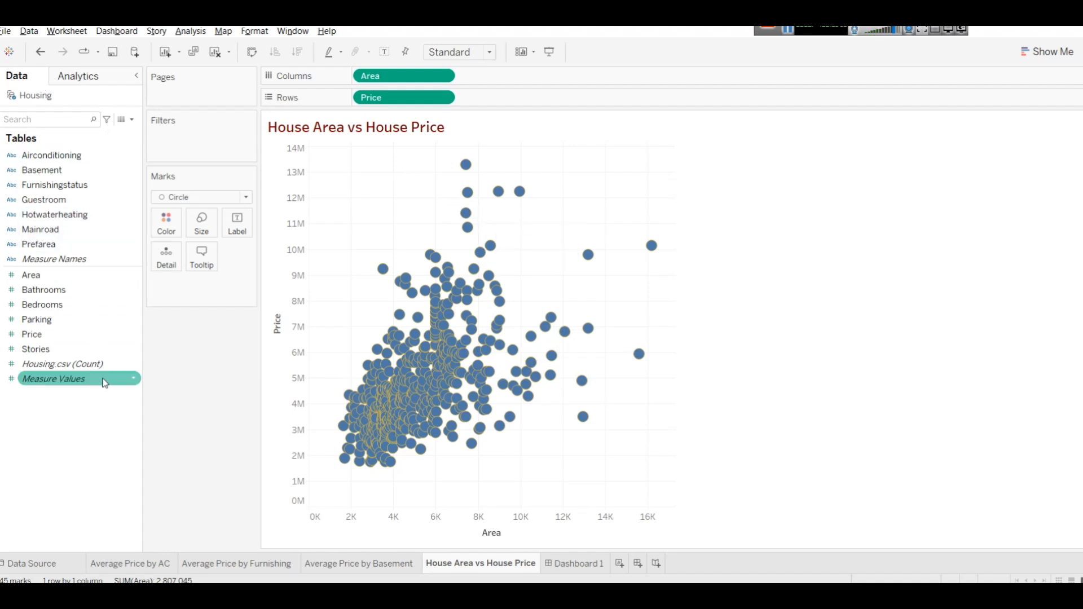
left_click(82, 86)
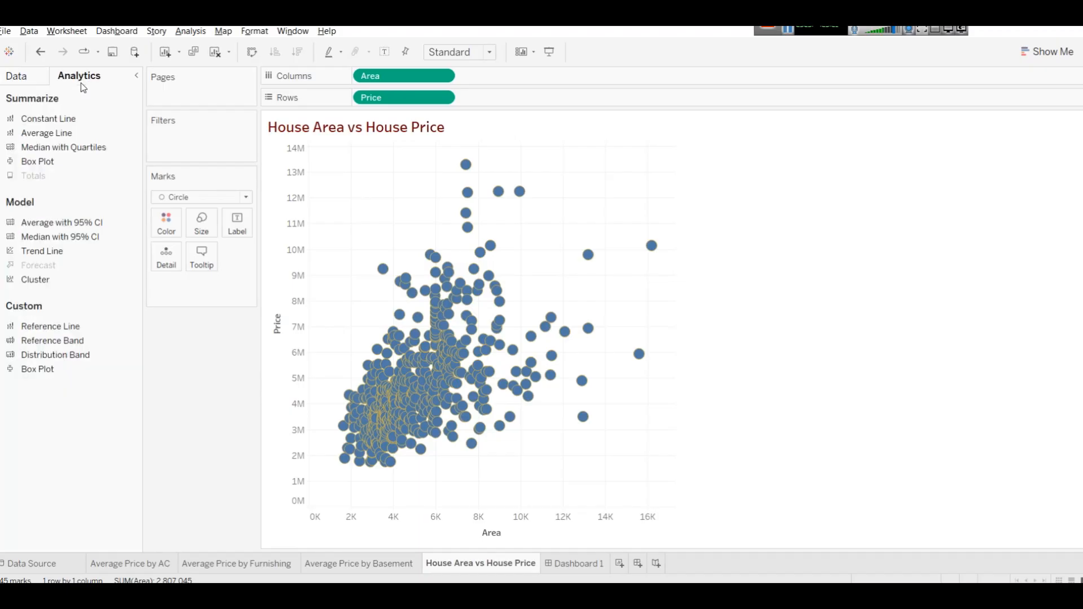
left_click(15, 86)
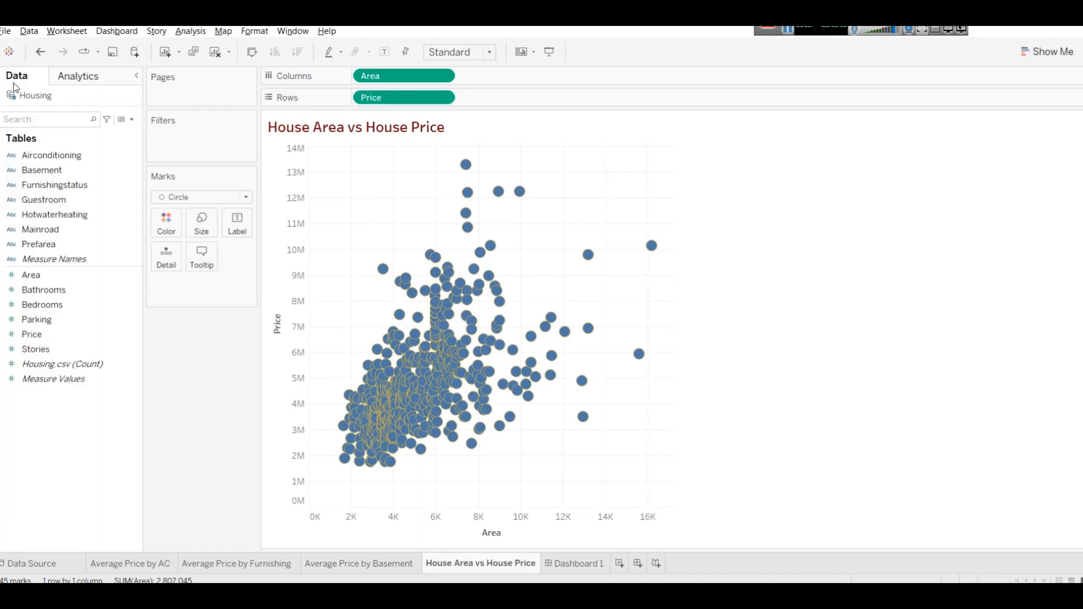
left_click(62, 78)
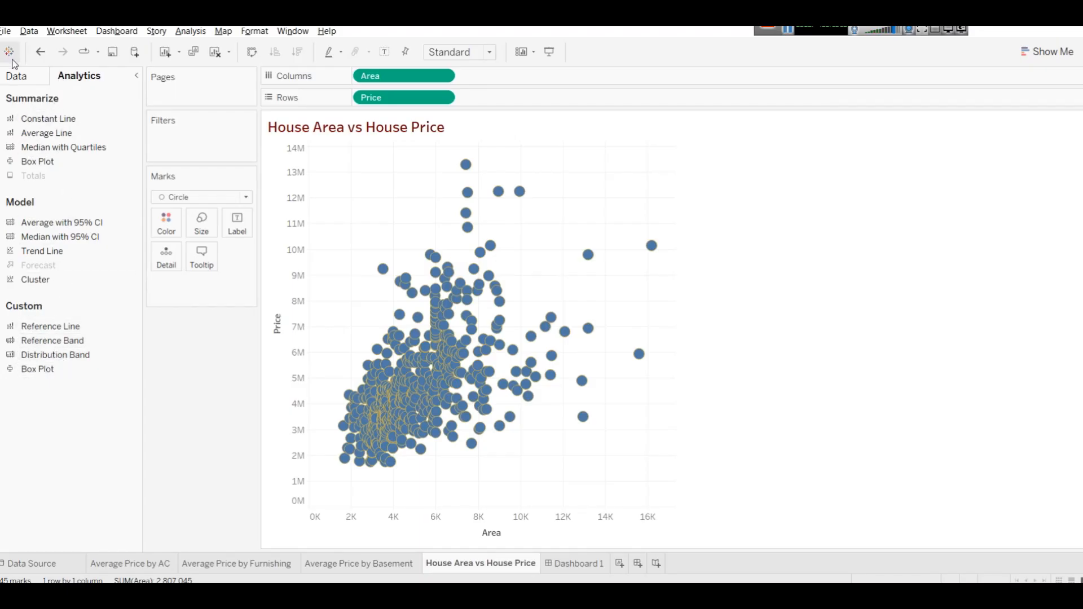
left_click(24, 79)
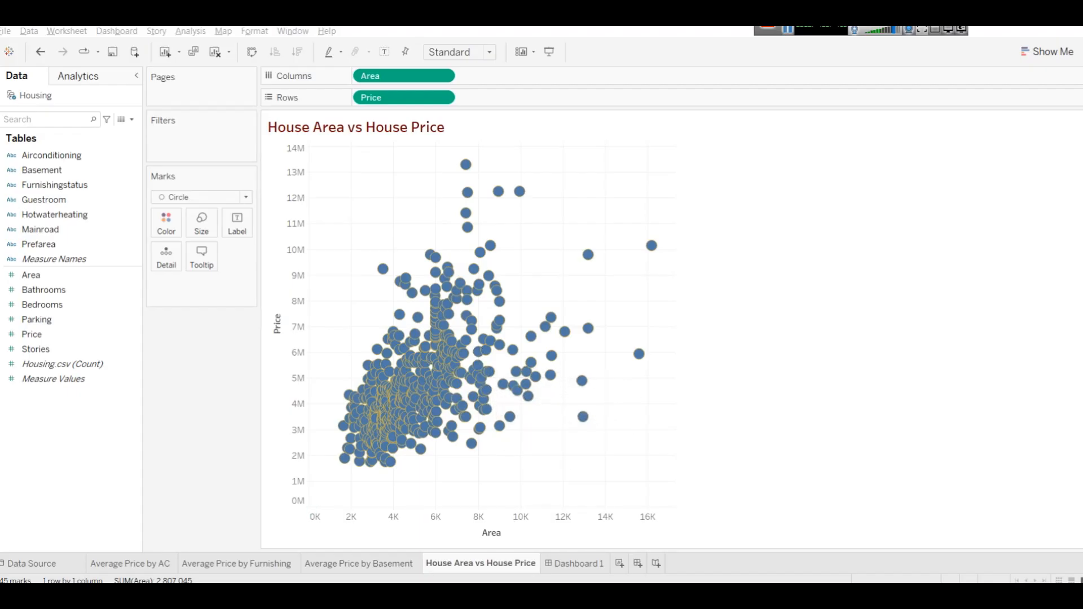
Step: Switch to the Power BI report and examine the House Area and Price scatter plot enlarged, including its trend line
left_click(489, 596)
left_click(39, 157)
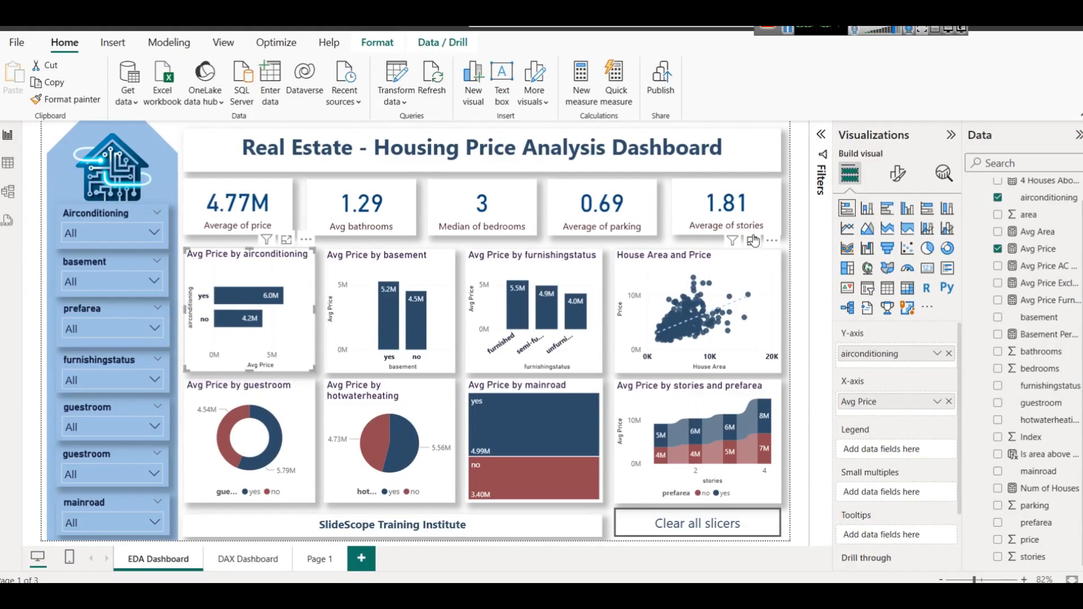
left_click(754, 241)
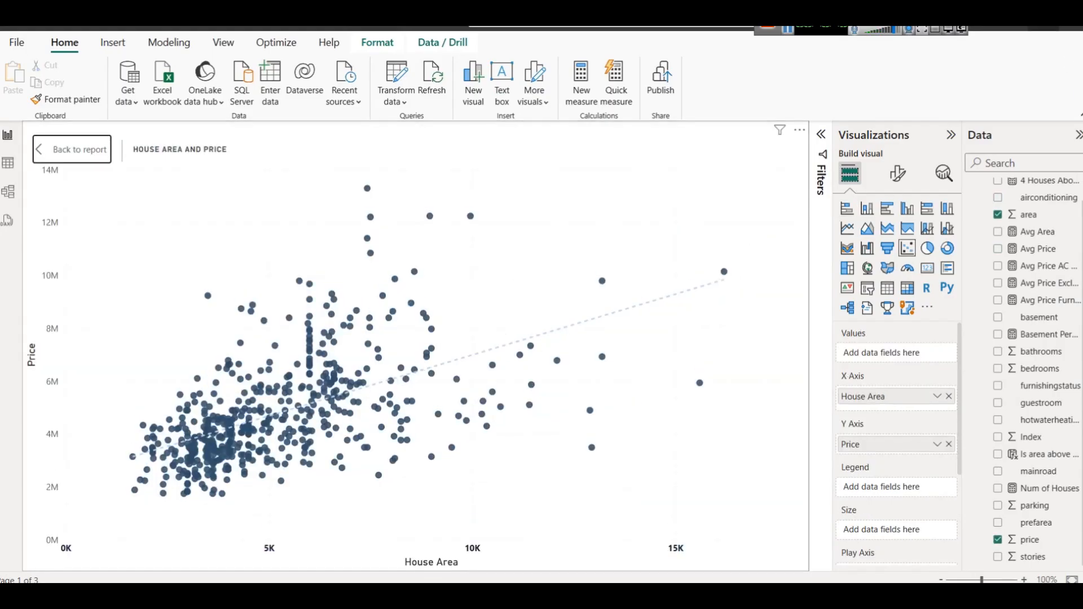
left_click(1021, 25)
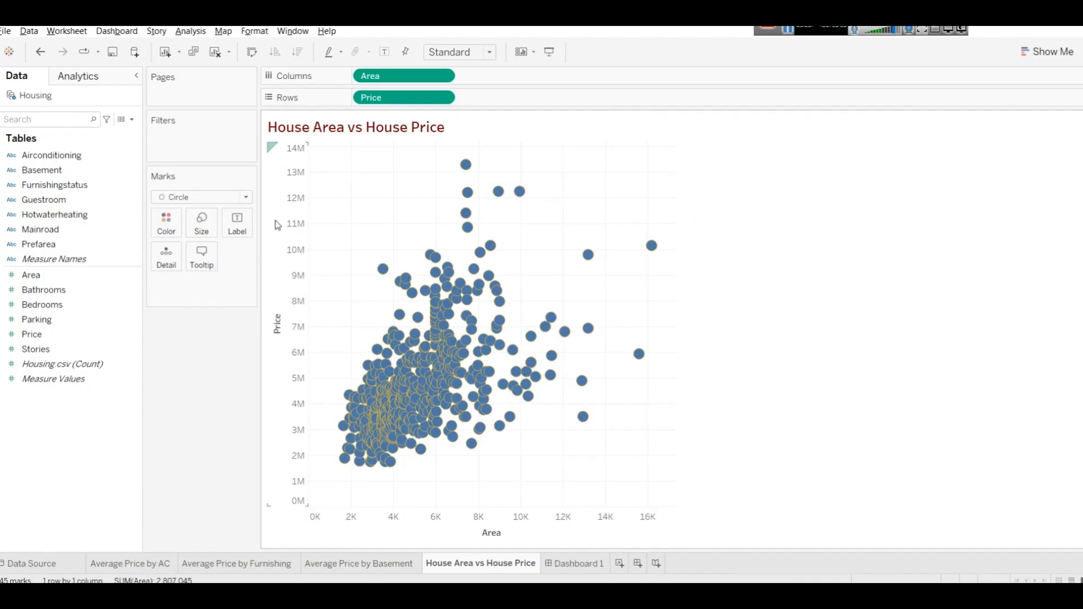
Step: Add a linear trend line to the House Area vs House Price scatter plot in Tableau
left_click(88, 216)
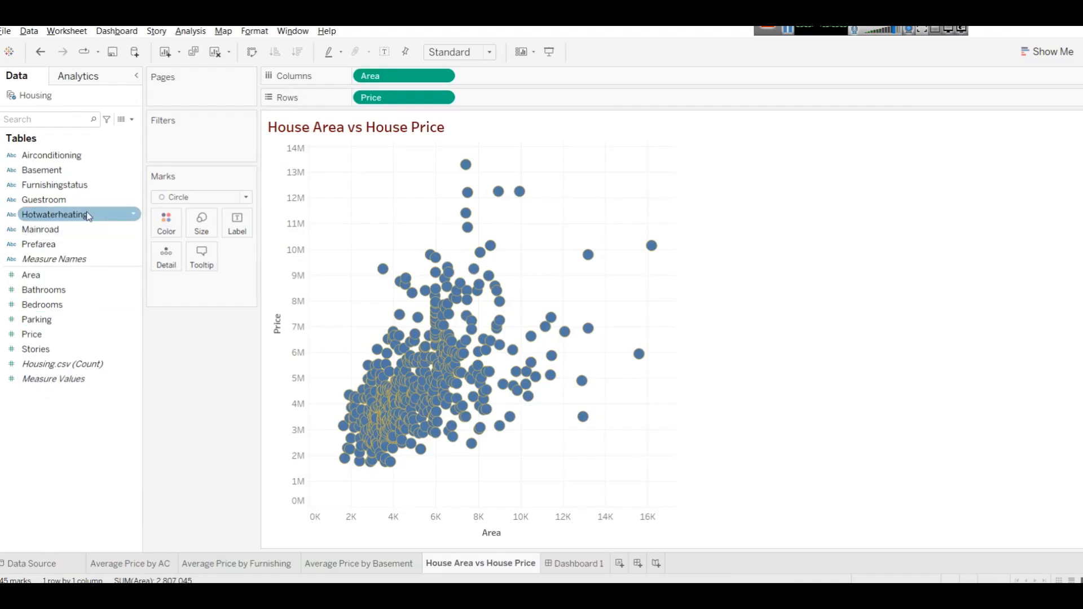
left_click(87, 79)
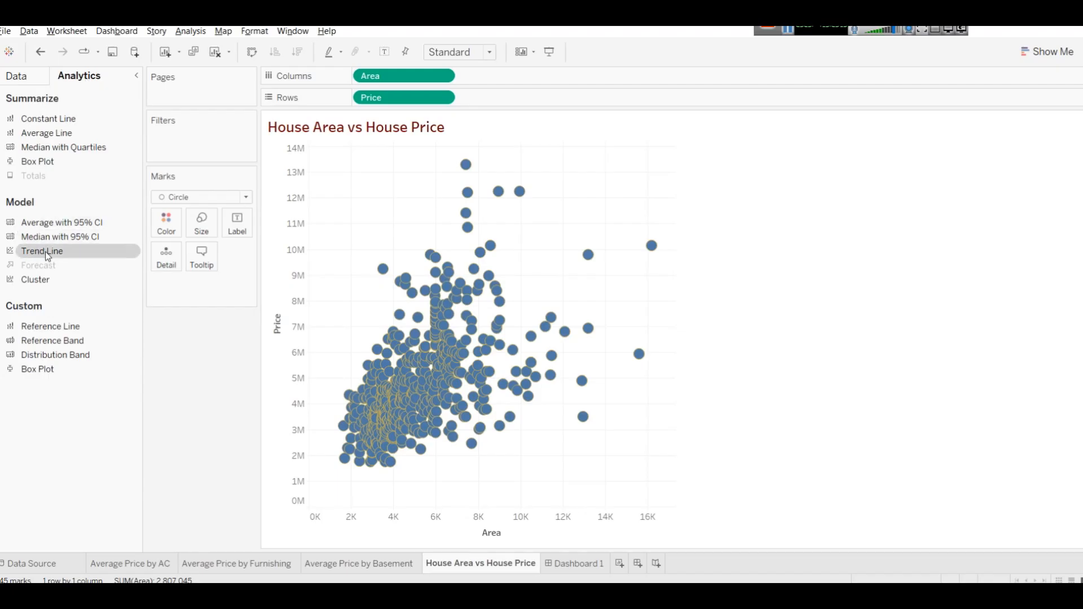
left_click_drag(45, 252, 383, 169)
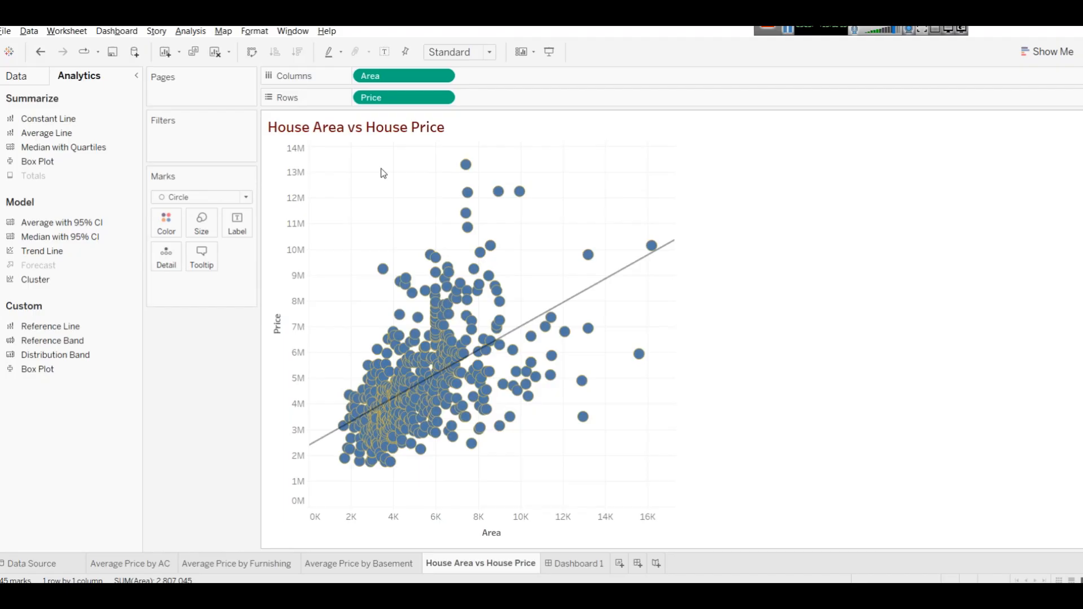
Step: Switch to the regression notes in Paint and outline the formula y = mx + c with a rounded rectangle
left_click(587, 596)
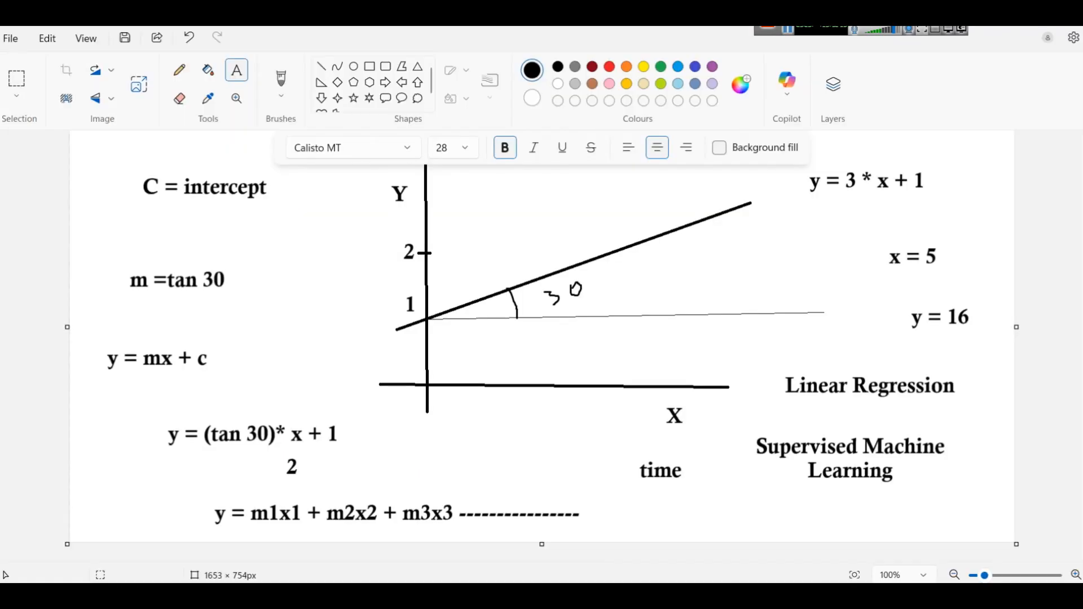
scroll(843, 354, "up", 2)
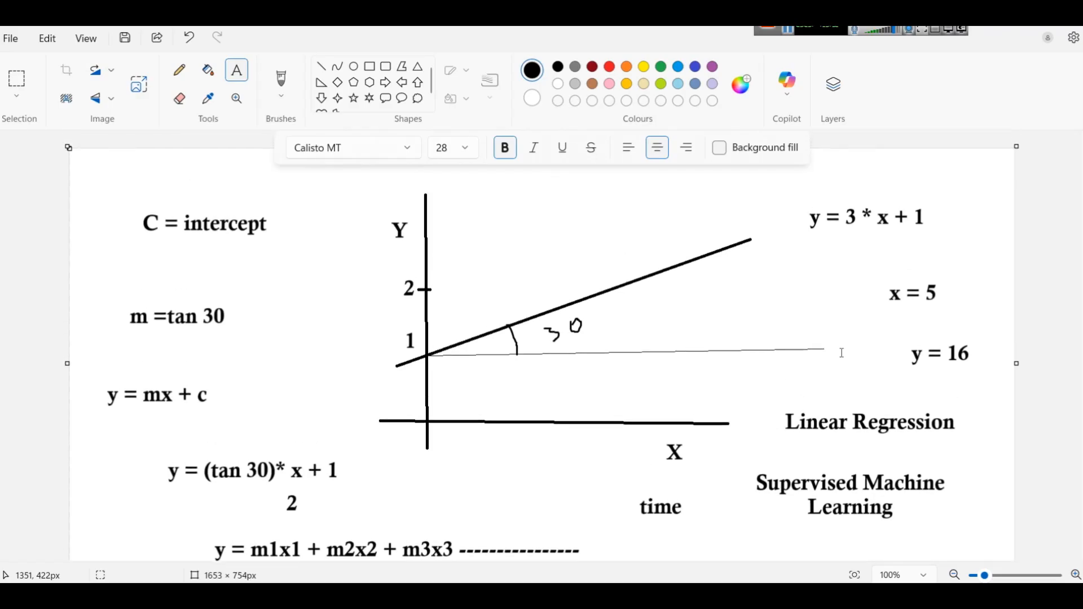
scroll(234, 336, "down", 2)
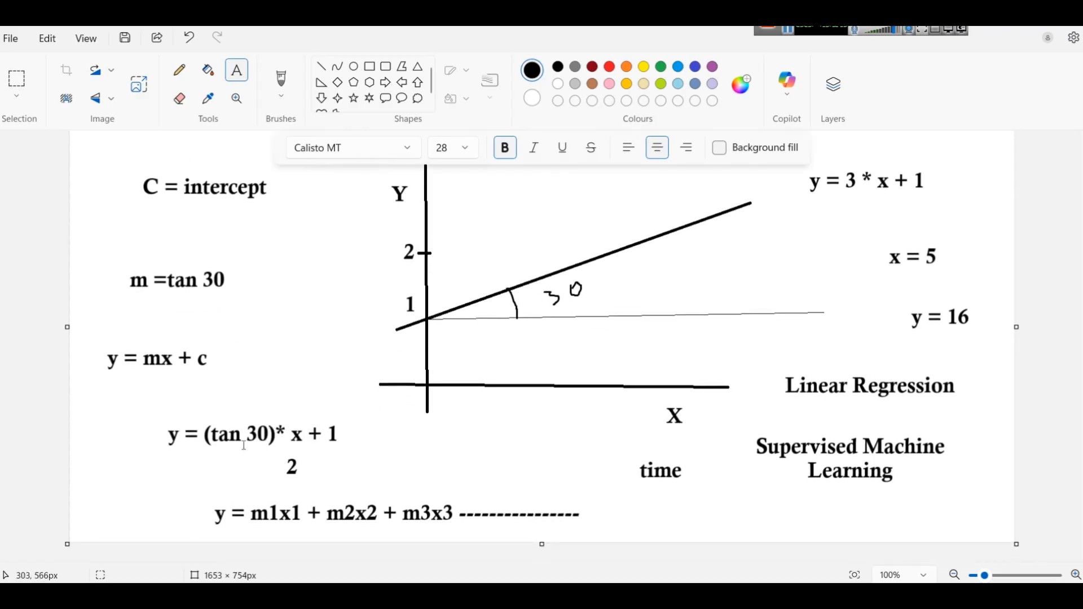
left_click(386, 67)
left_click_drag(88, 334, 267, 390)
left_click(386, 408)
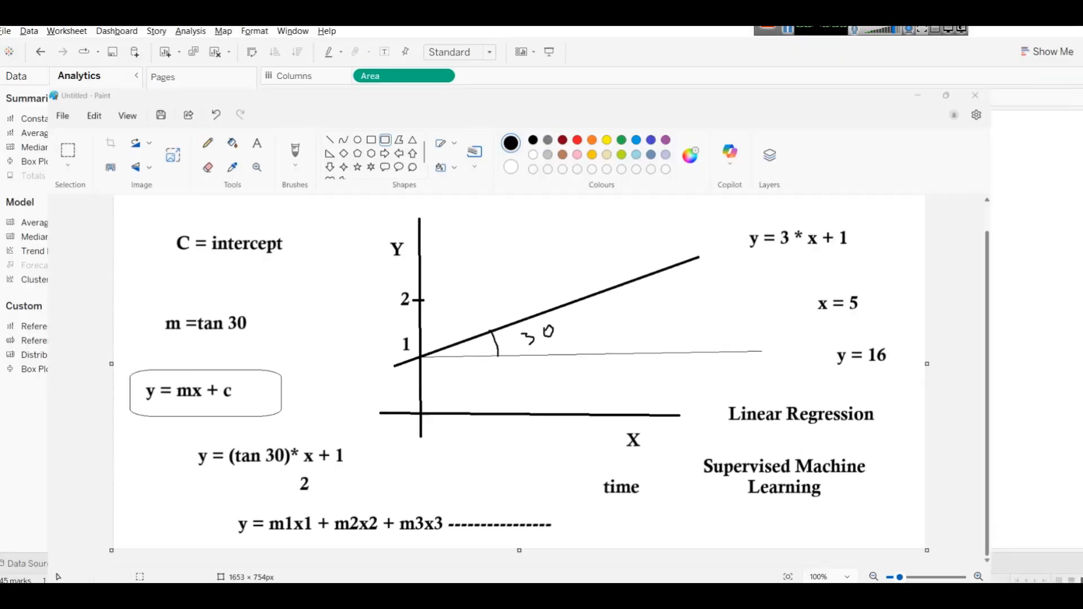
mouse_move(617, 278)
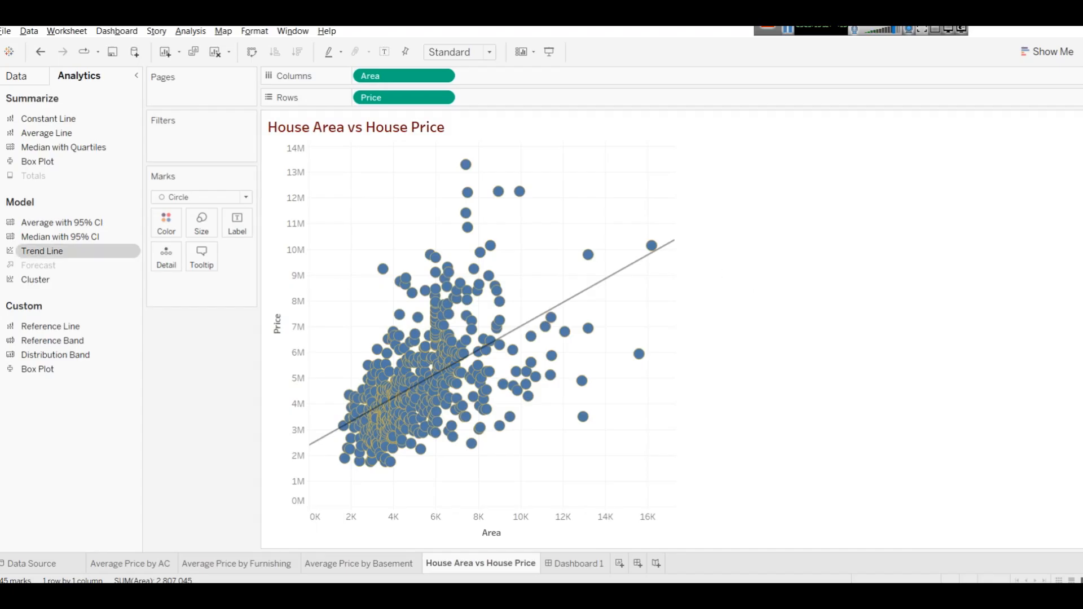
Step: Return to Tableau and open the size settings of Dashboard 1
left_click(32, 82)
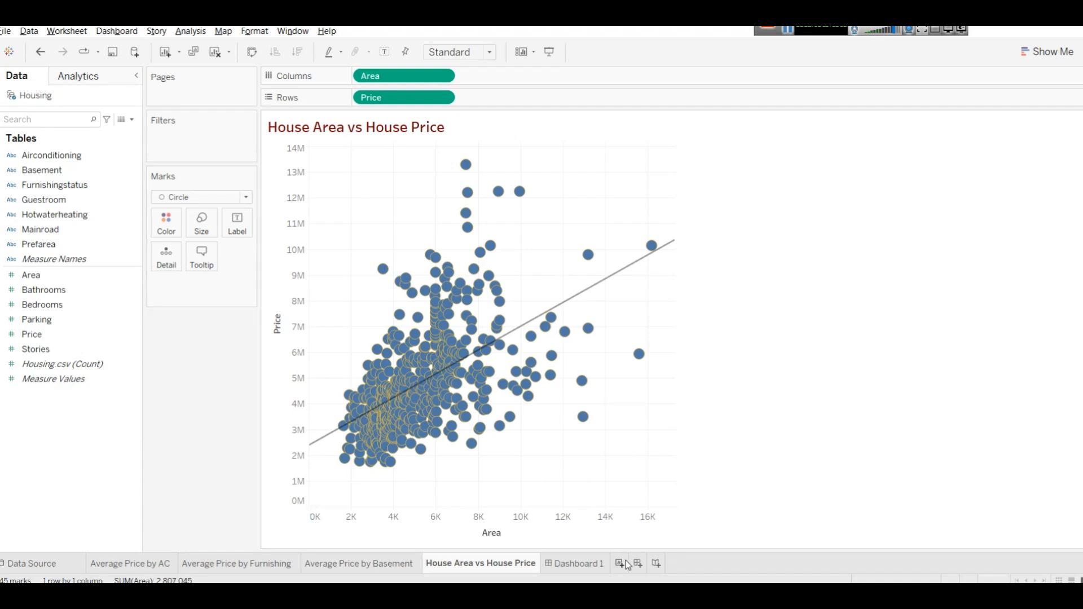
left_click(596, 566)
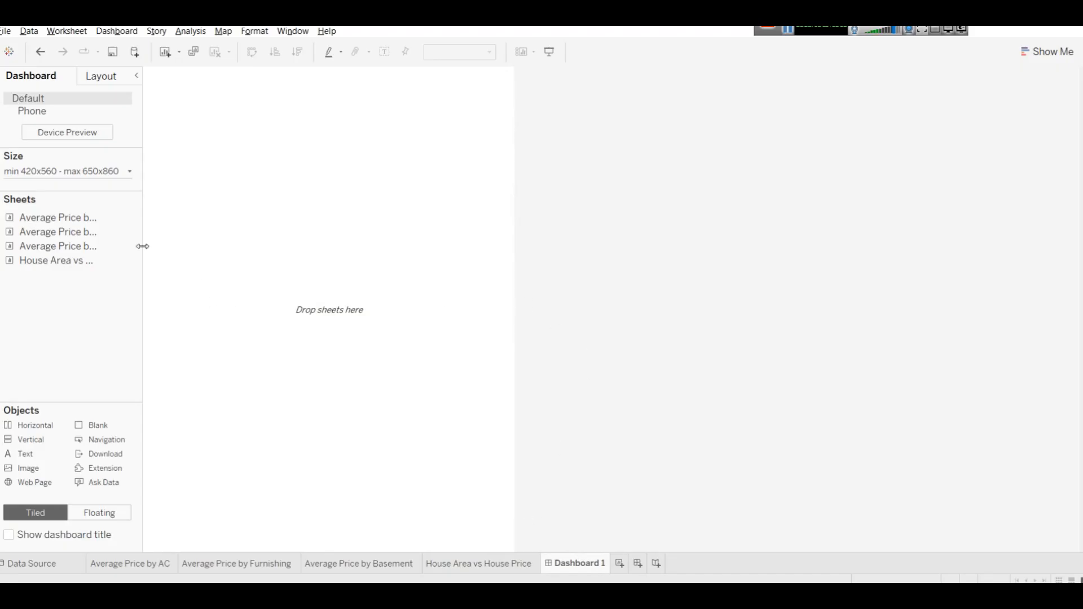
left_click(79, 171)
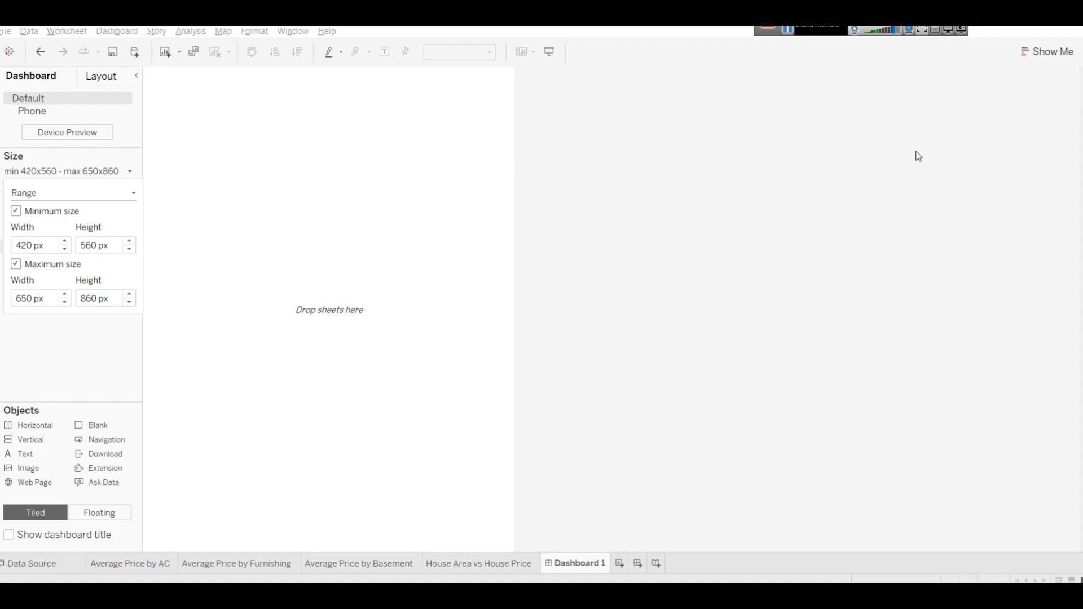
Step: Set the dashboard's minimum width to 1300 px with the Range sizing mode
double_click(23, 245)
type("1300")
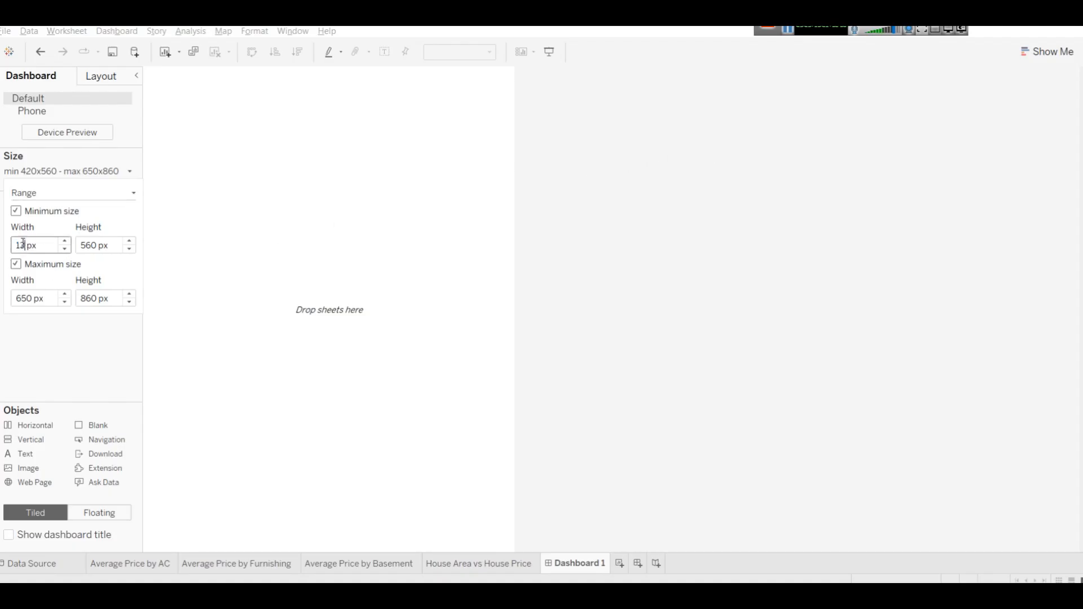
left_click(80, 196)
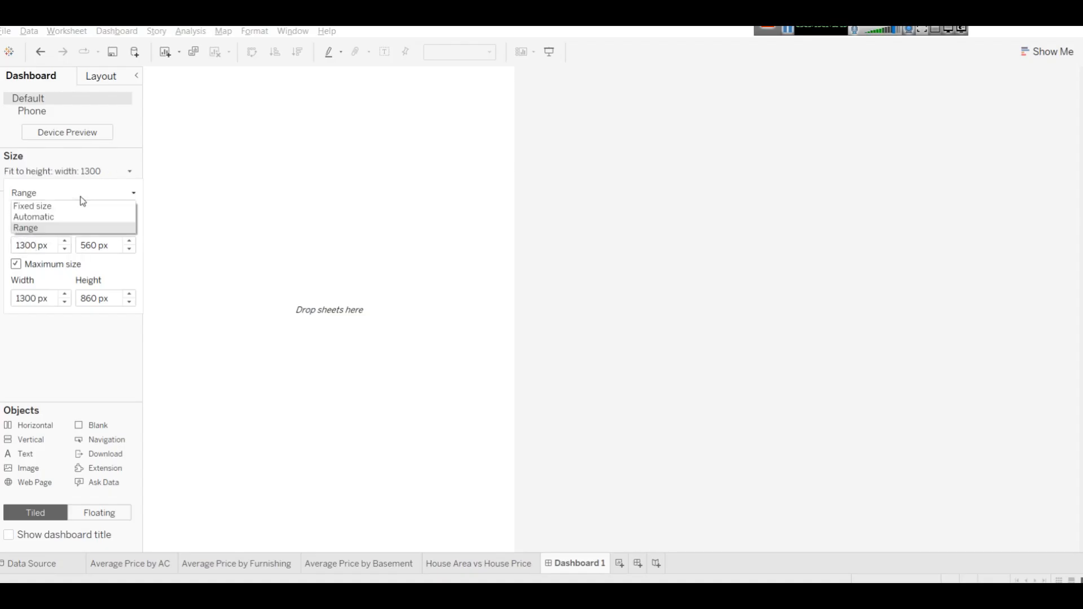
left_click(63, 228)
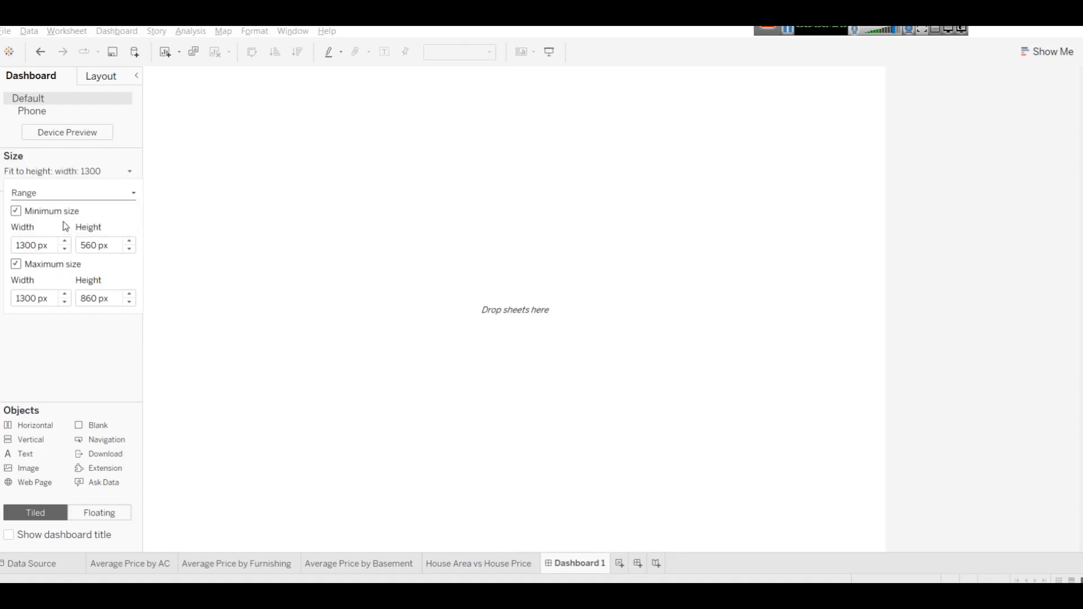
Step: Set the dashboard's size mode to Automatic
left_click(64, 196)
left_click(59, 218)
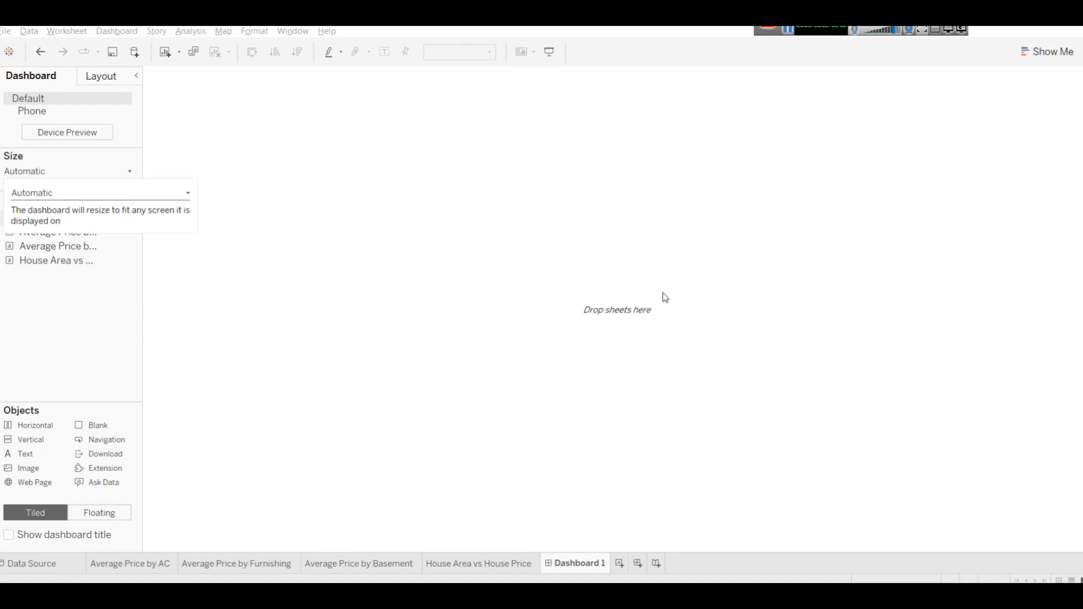
left_click(97, 297)
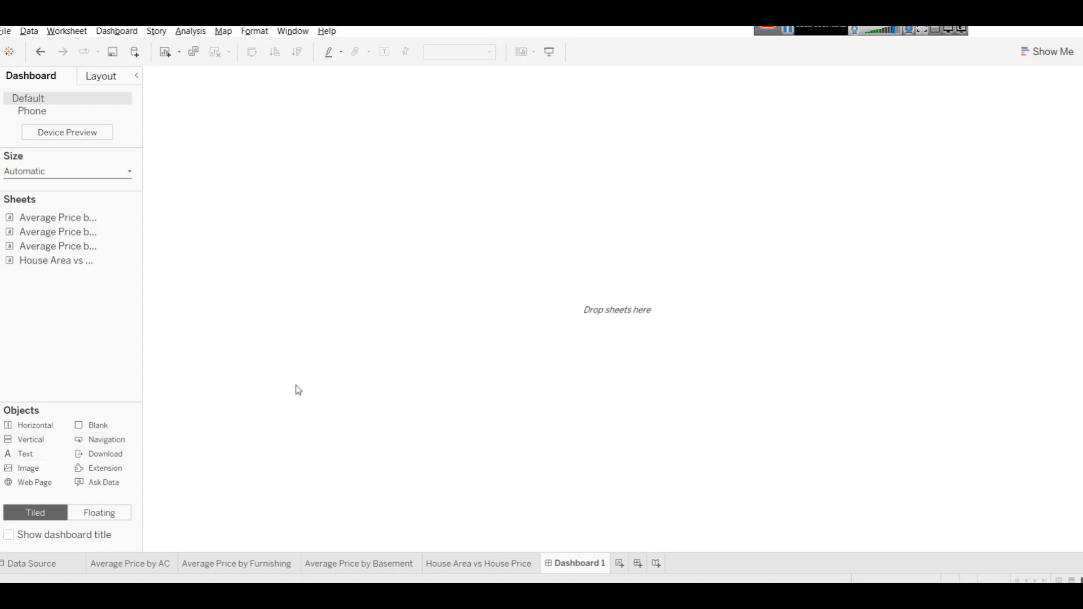
Step: Capture a snip of the dashboard's Objects section, enlarge it in Snipping Tool and outline the Text object with the pen
key("super+shift+s")
left_click_drag(1, 397, 146, 520)
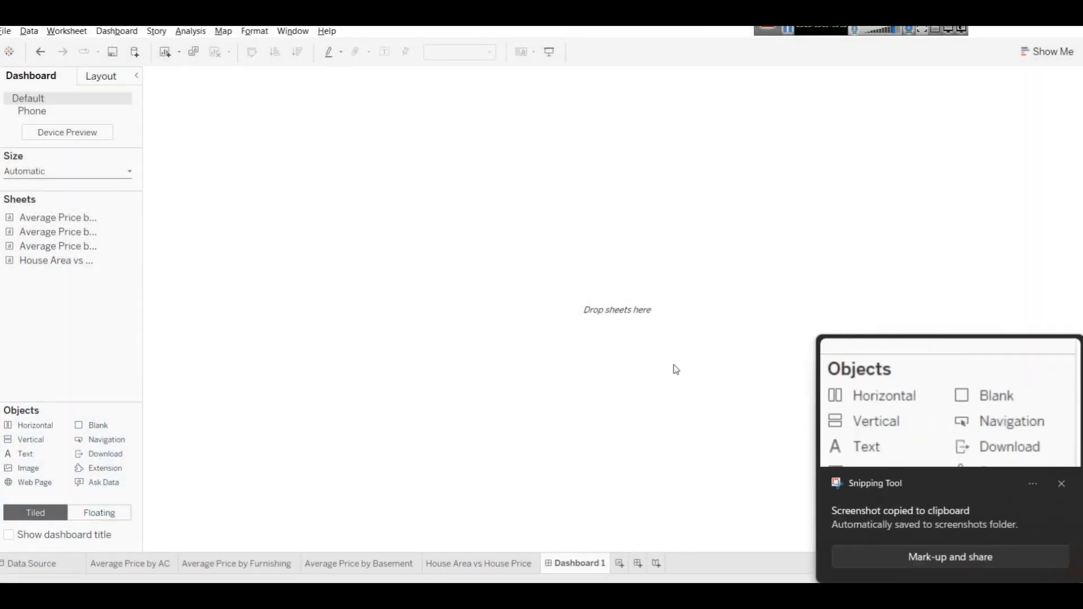
left_click(910, 412)
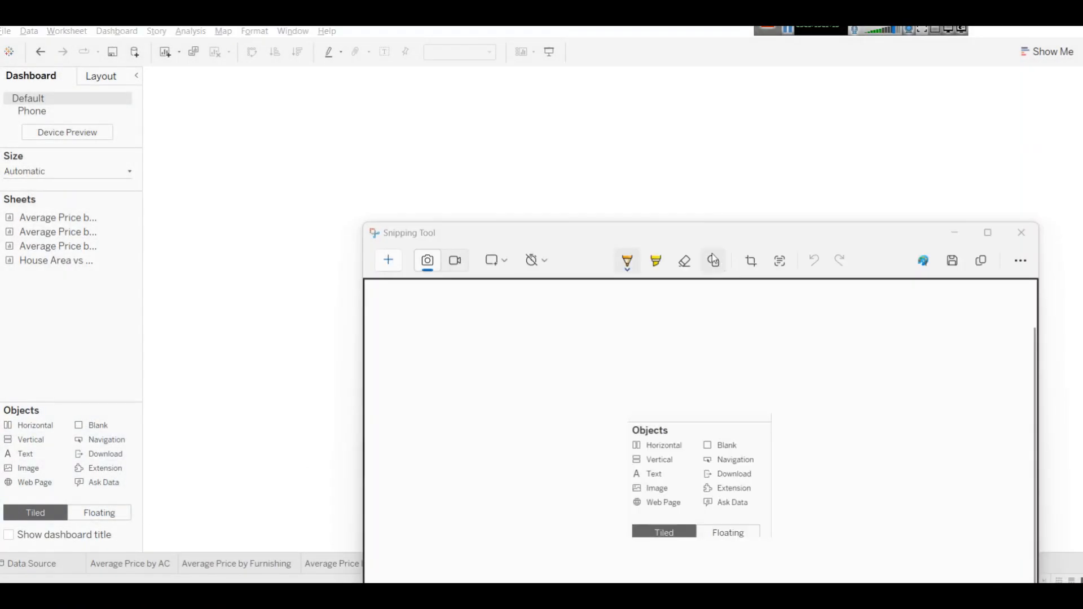
double_click(675, 231)
scroll(724, 376, "up", 2)
scroll(724, 376, "up", 2)
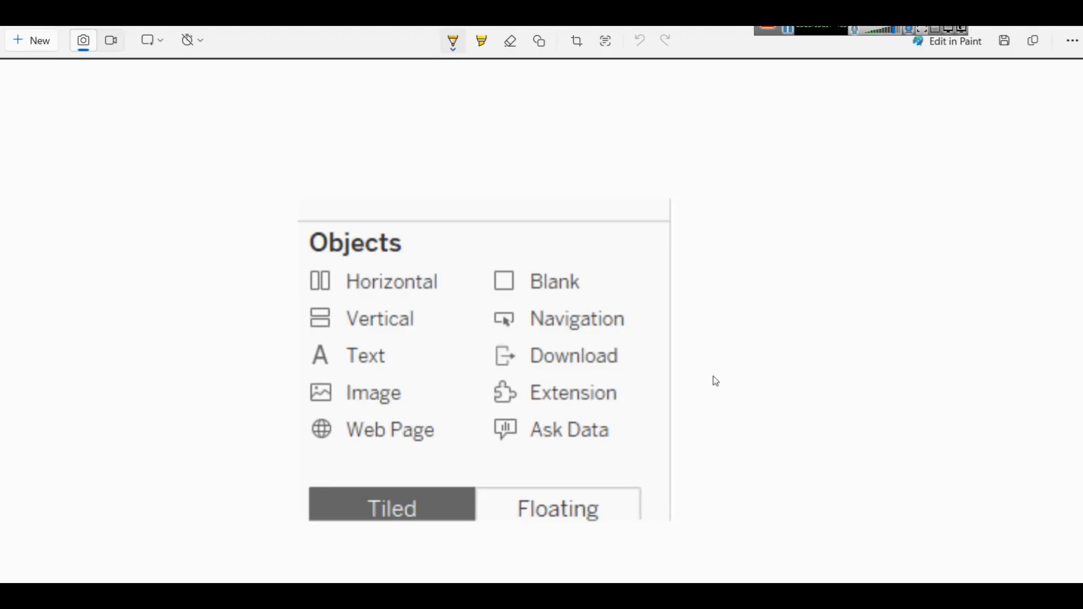
mouse_move(429, 378)
left_mouse_down()
mouse_move(430, 336)
mouse_move(288, 330)
left_mouse_up()
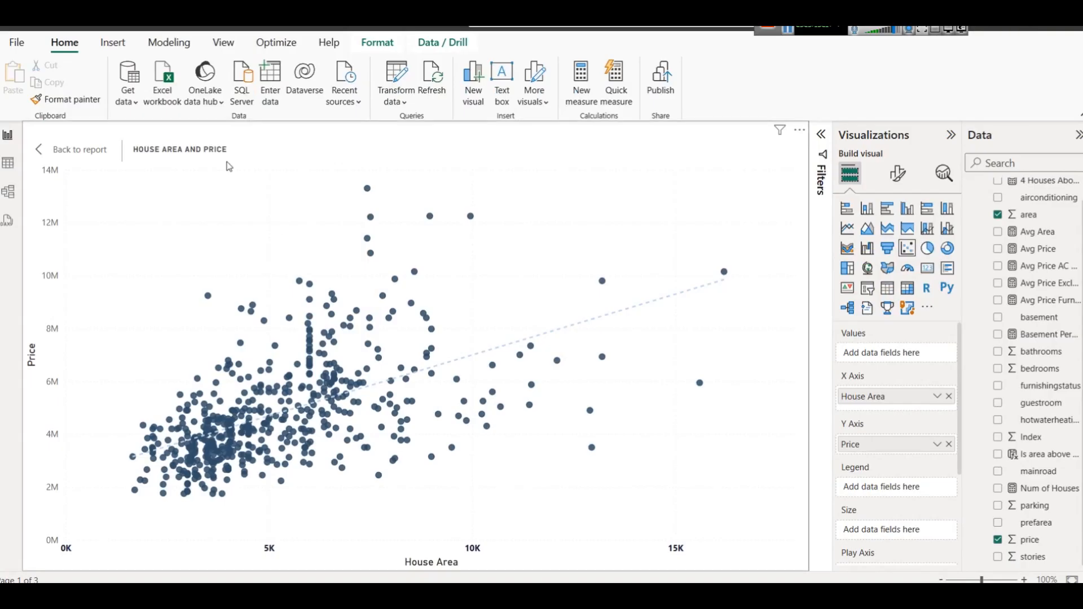
Step: Leave the enlarged visual in Power BI and copy the report title "Real Estate - Housing Price Analysis Dashboard"
left_click(104, 151)
double_click(351, 149)
key("ctrl+a")
type("c")
key("ctrl+z")
key("ctrl+a")
key("ctrl+c")
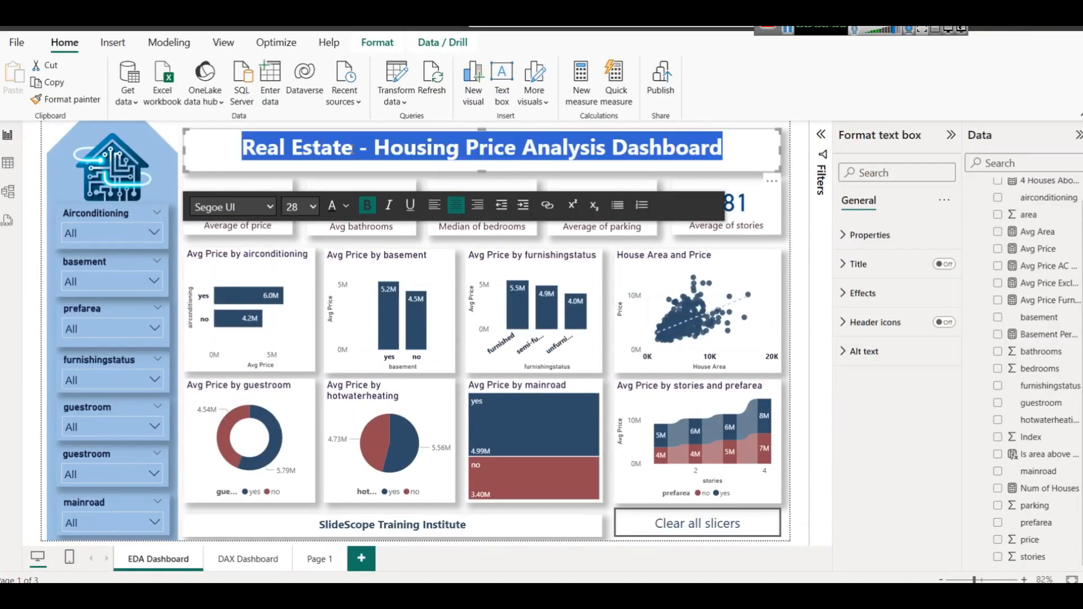
left_click(790, 158)
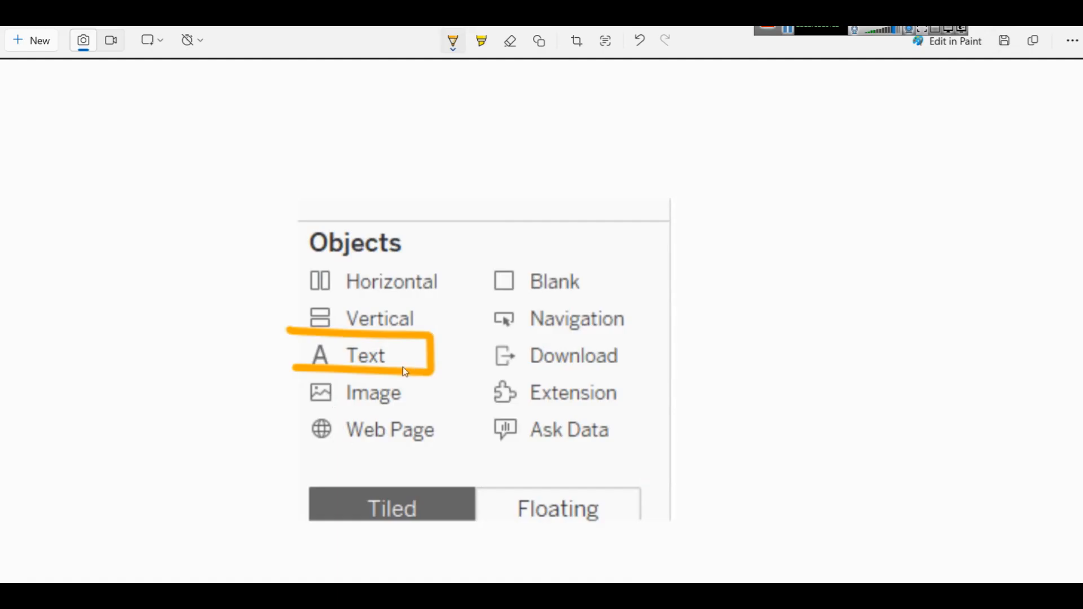
Step: Add a pen mark near the snip's Image entry and place a Horizontal container on the empty Tableau dashboard
mouse_move(310, 418)
left_mouse_down()
mouse_move(413, 414)
mouse_move(302, 378)
mouse_move(287, 411)
mouse_move(298, 410)
left_mouse_up()
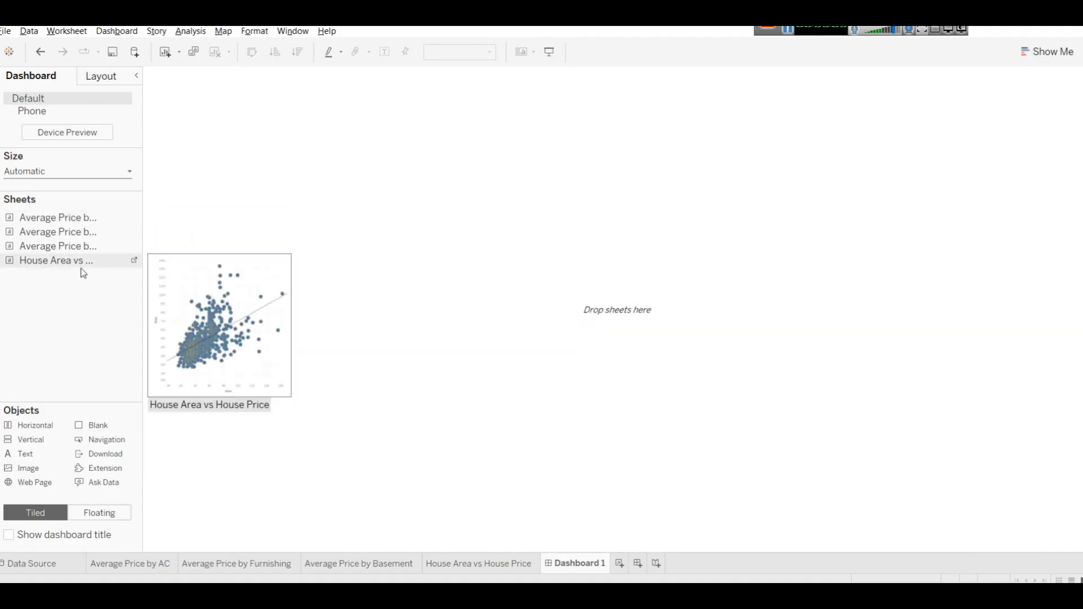
left_click_drag(41, 426, 219, 138)
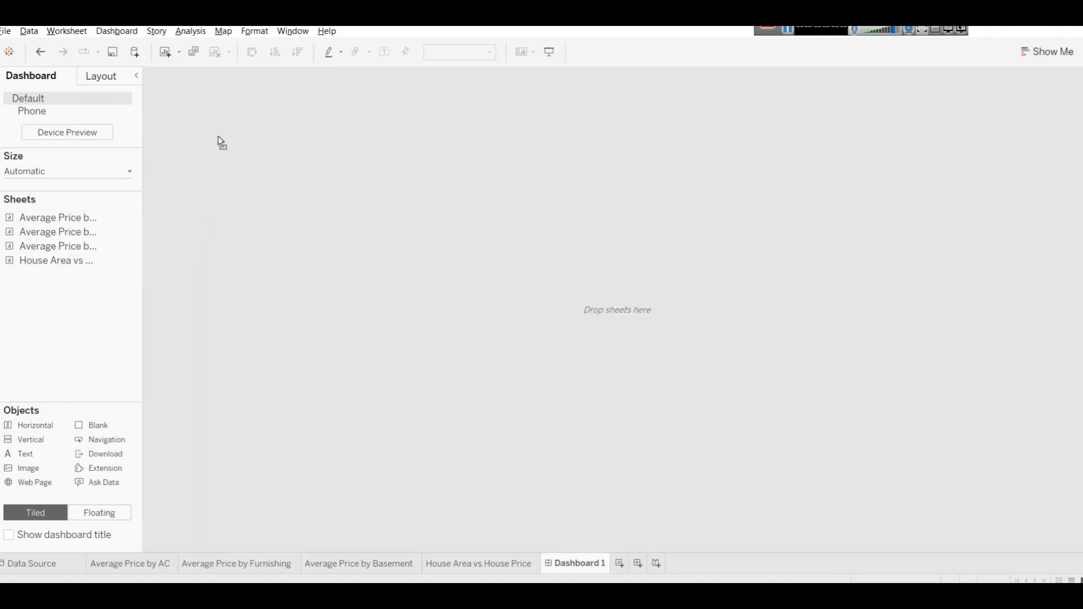
left_click_drag(263, 96, 264, 96)
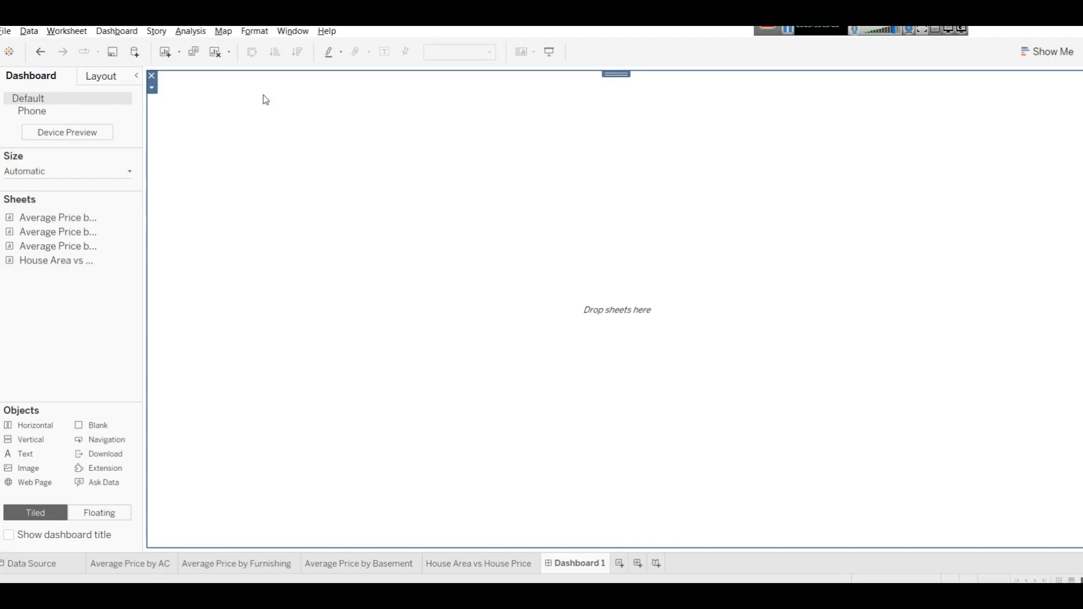
Step: Add a Text object to the dashboard containing the Power BI title "Real Estate - Housing Price Analysis Dashboard"
left_click_drag(52, 455, 669, 236)
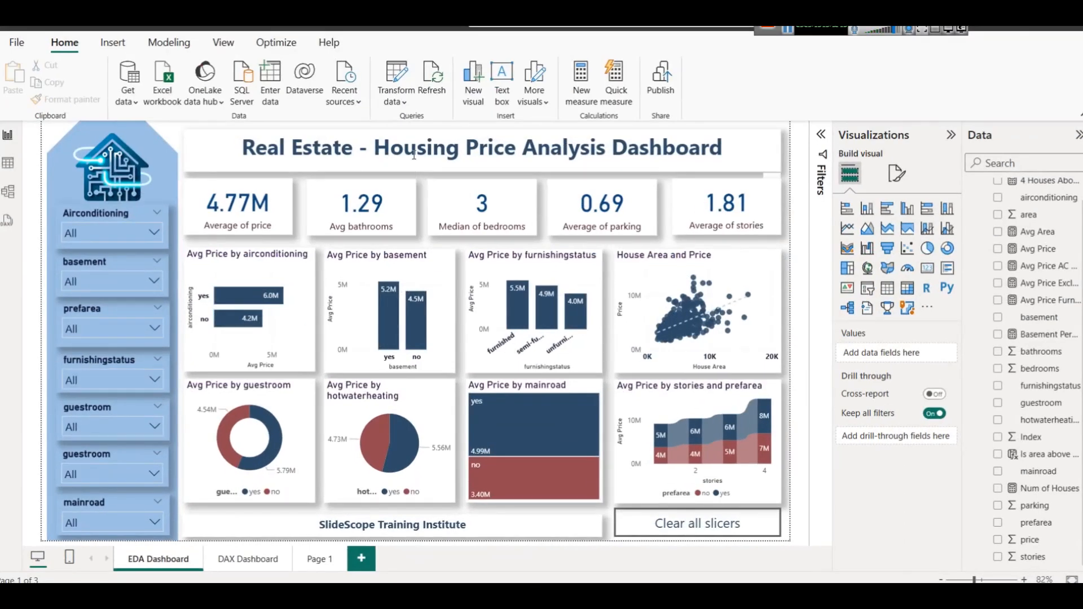
left_click(412, 149)
key("ctrl+a")
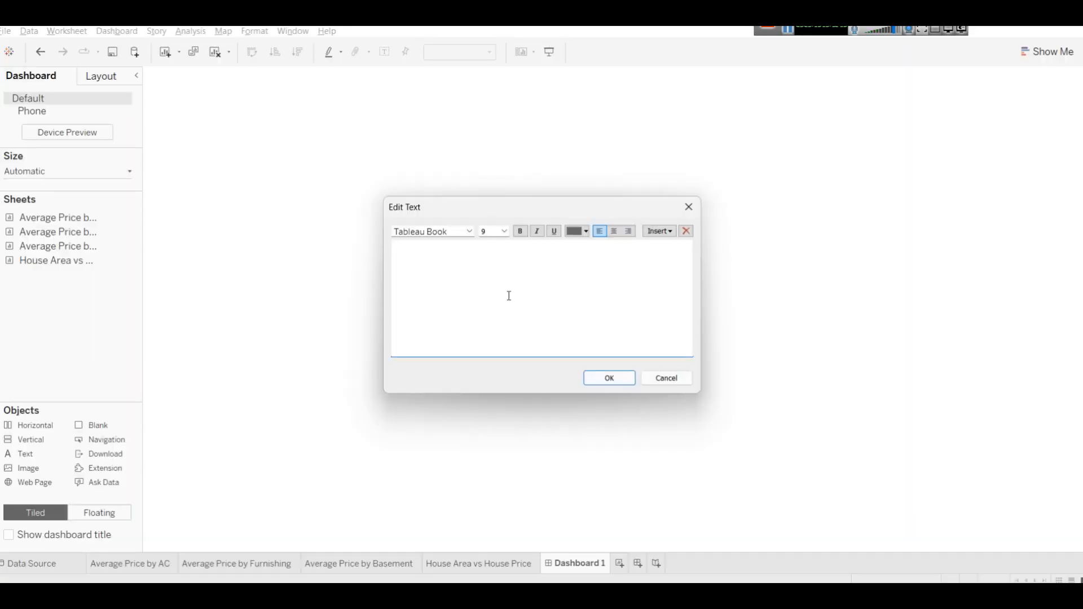
key("ctrl+v")
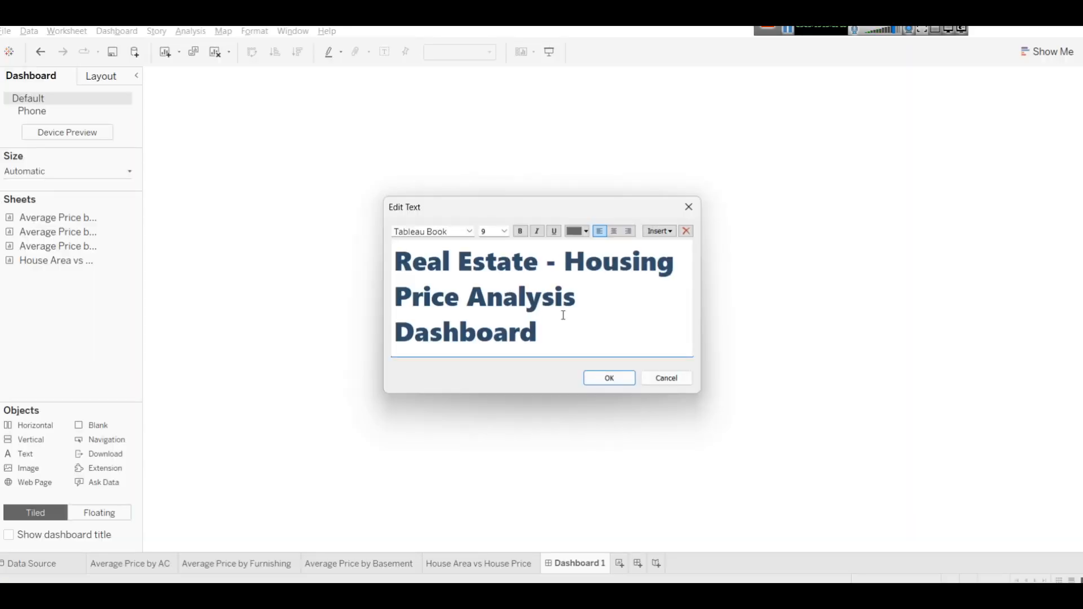
left_click(609, 378)
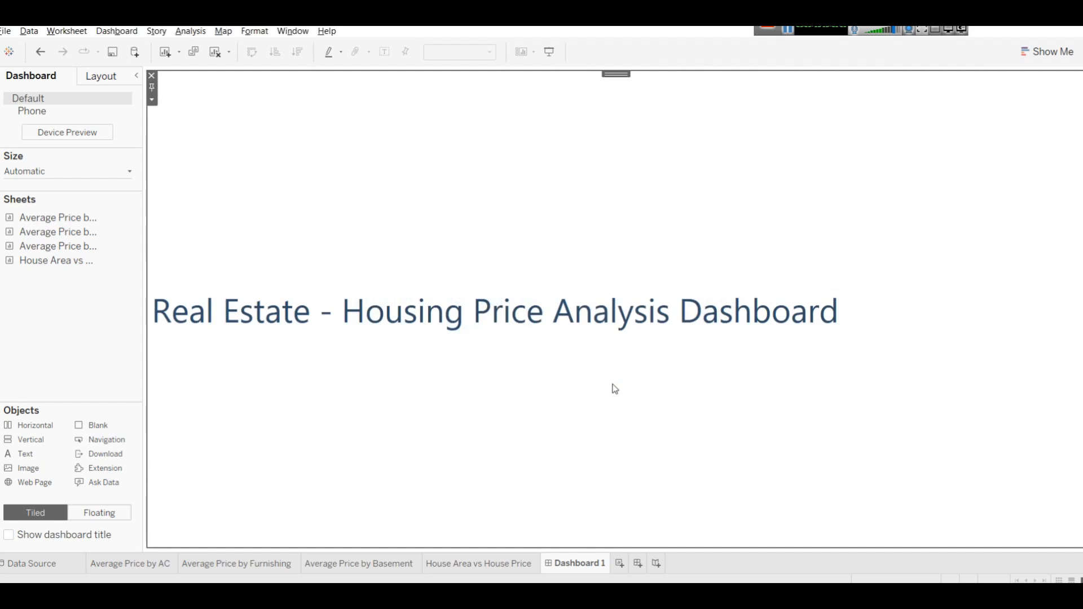
Step: Make the dashboard's title text bold and center it
double_click(630, 320)
key("ctrl+a")
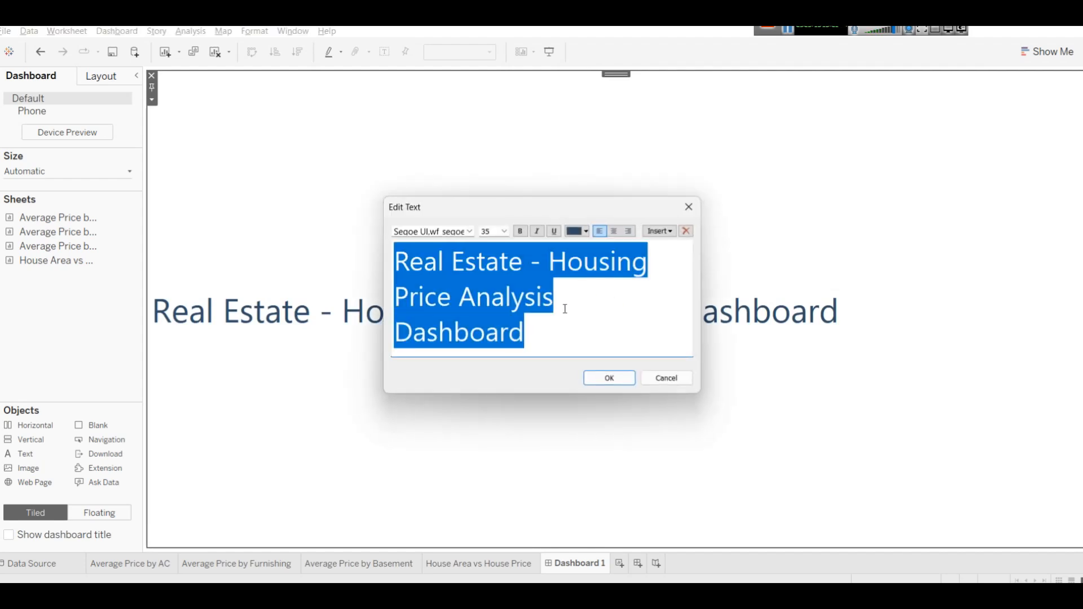
left_click(522, 232)
left_click(614, 232)
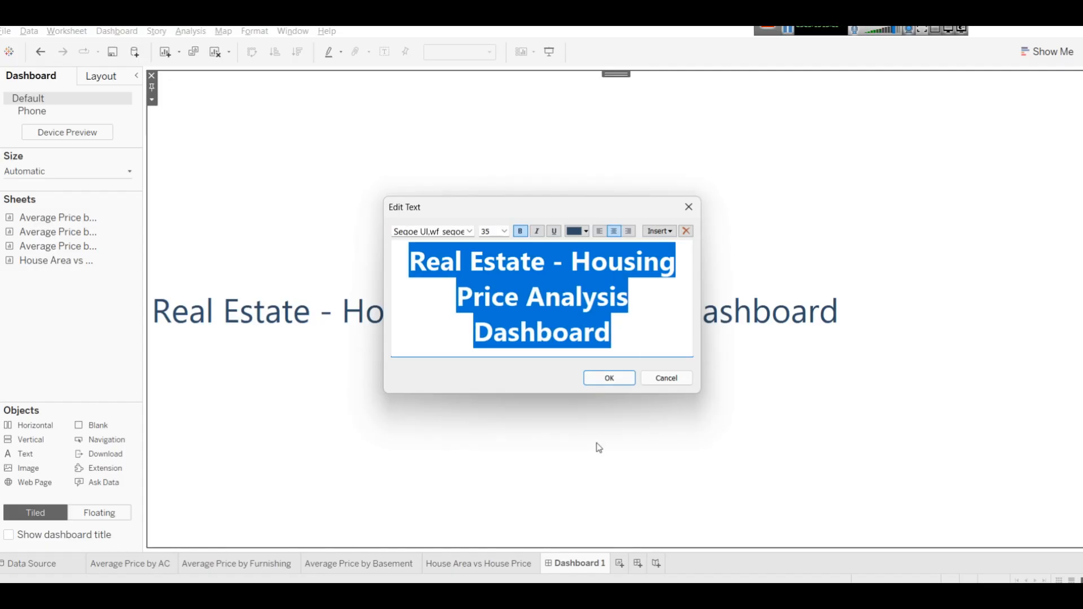
left_click(612, 377)
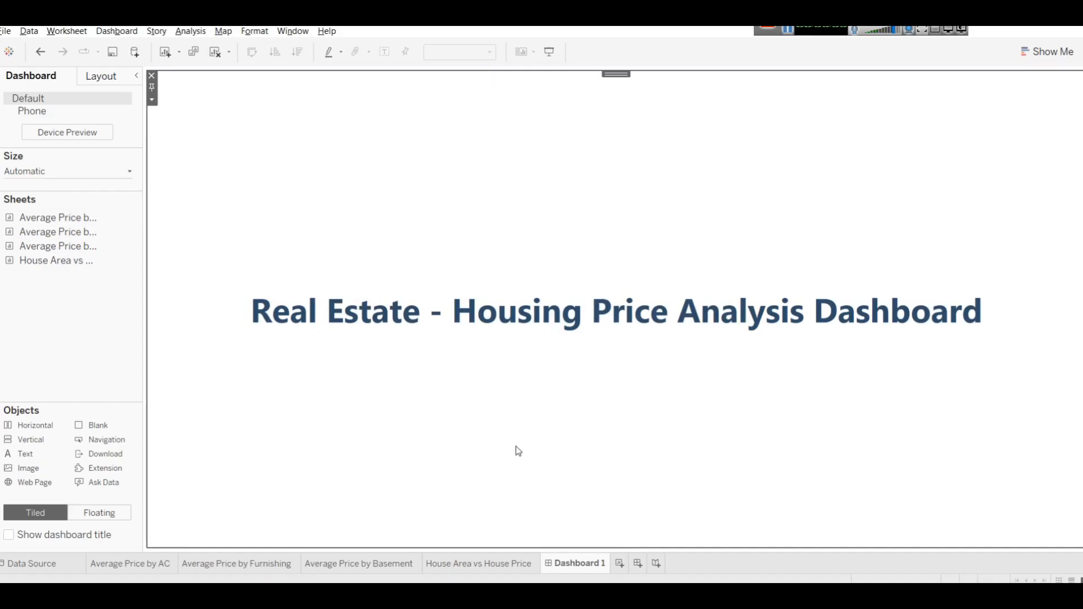
Step: Place the Average Price by AC, Furnishing and Basement sheets and House Area vs House Price in a two-by-two layout beneath the dashboard title
left_click_drag(51, 217, 280, 540)
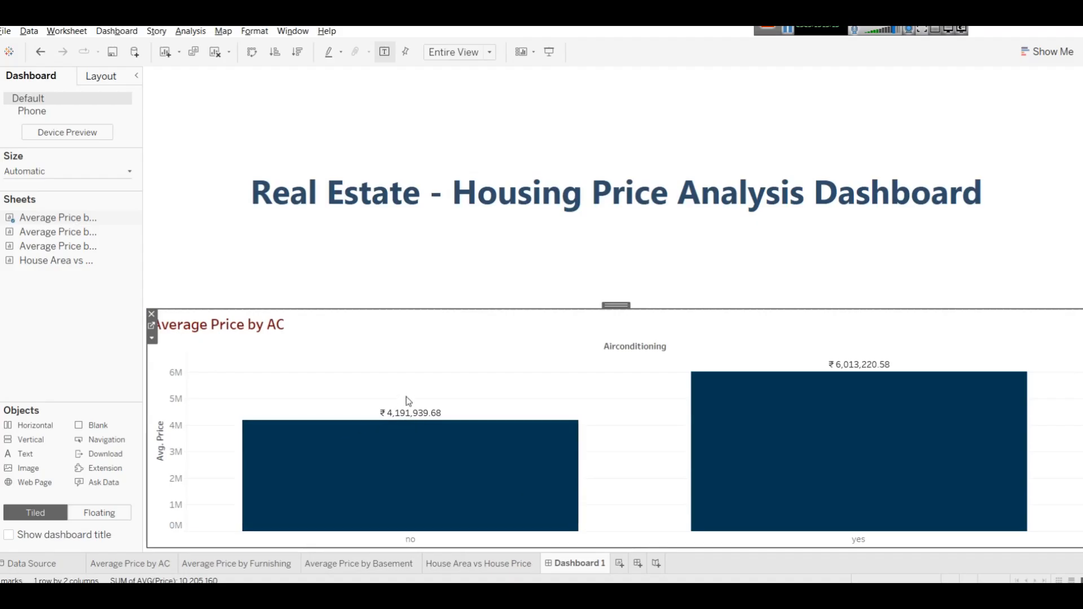
left_click_drag(54, 231, 939, 423)
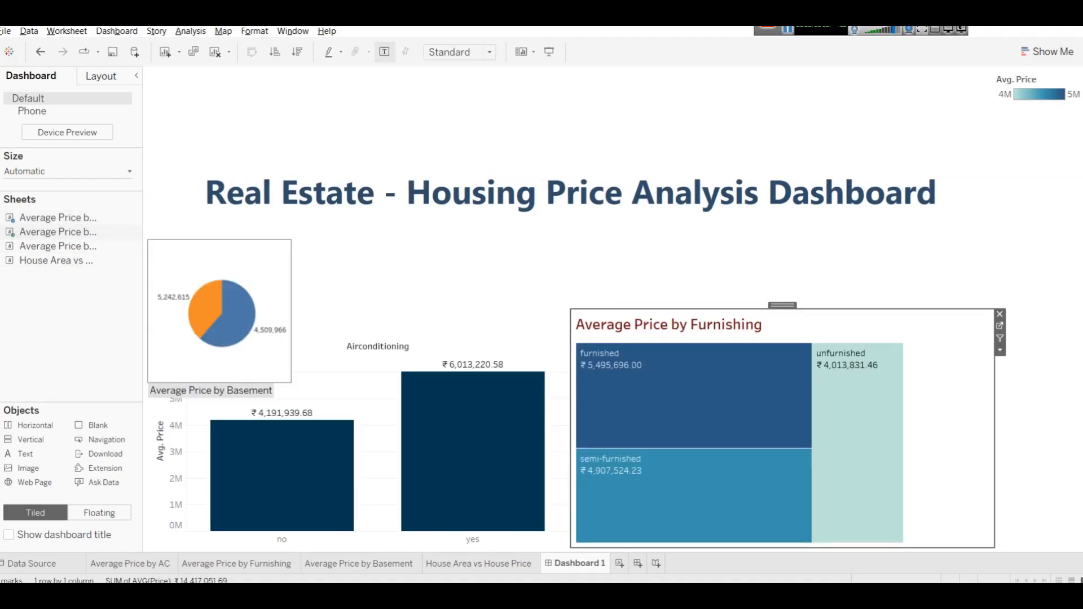
left_click_drag(68, 247, 385, 527)
left_click_drag(51, 261, 741, 516)
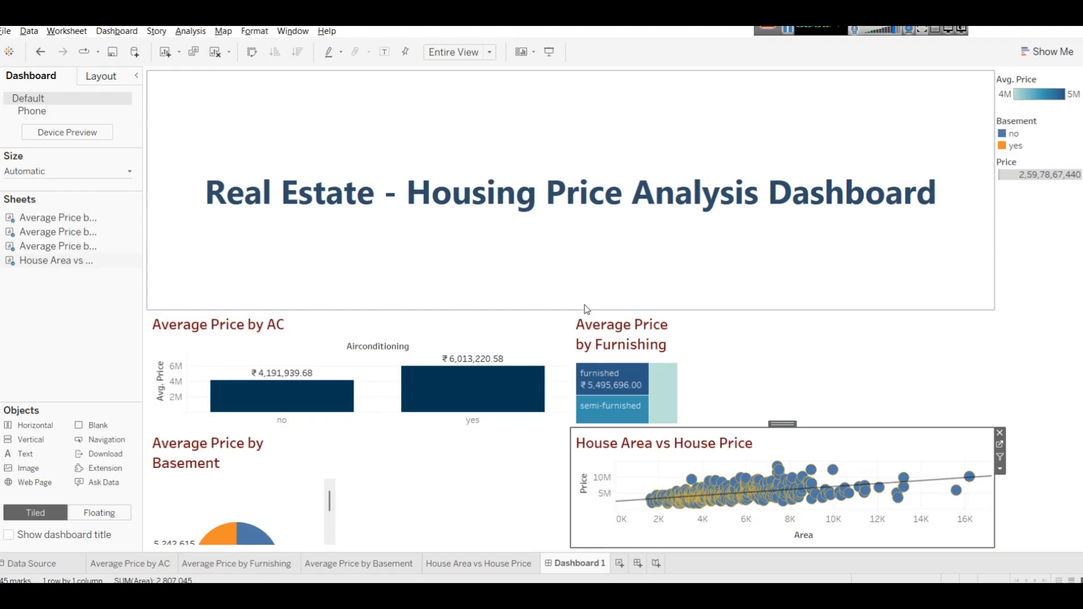
Step: Shrink the title area to one line and resize the chart rows so the four charts have equal heights
left_click_drag(557, 308, 553, 120)
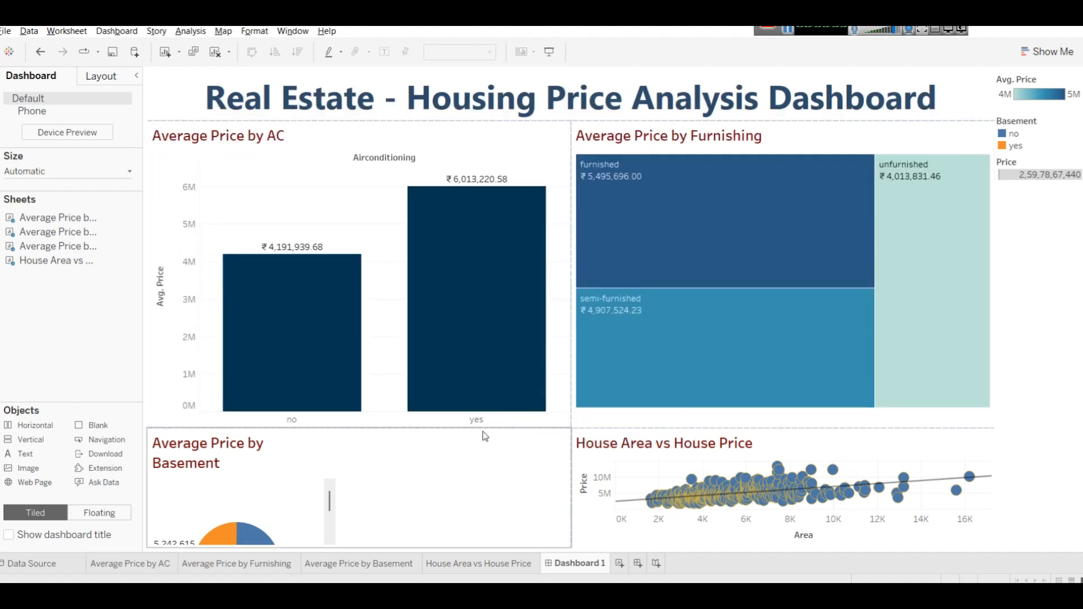
left_click_drag(469, 430, 448, 326)
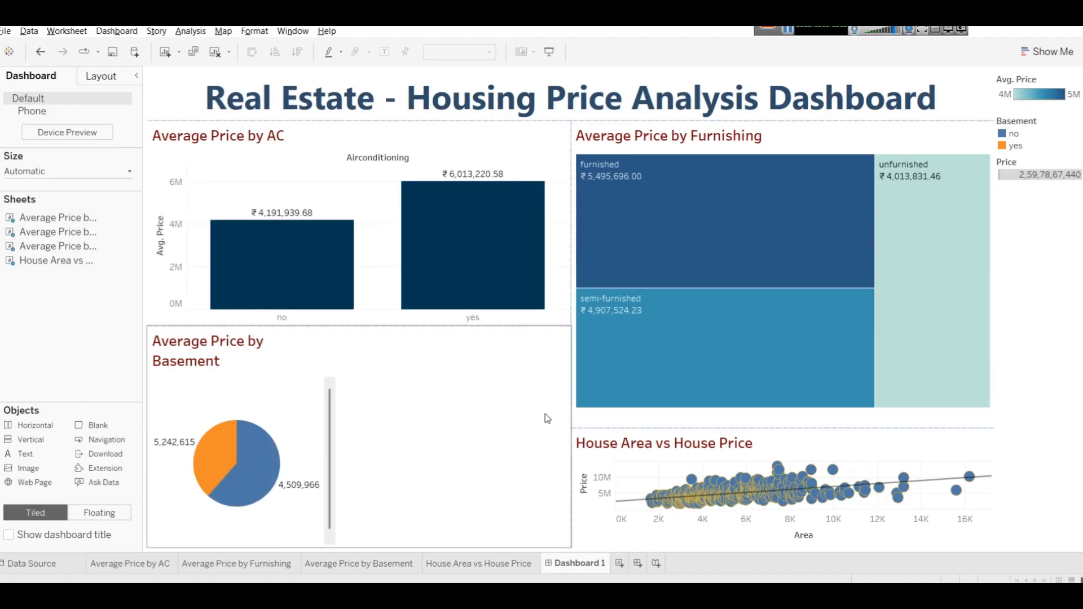
left_click_drag(712, 429, 711, 297)
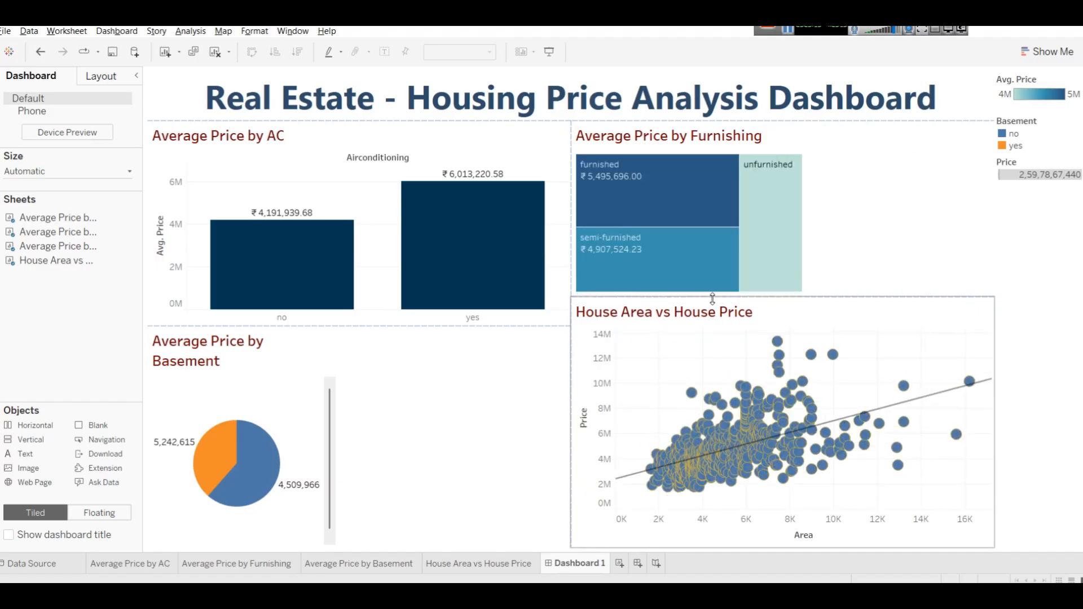
left_click_drag(713, 299, 709, 327)
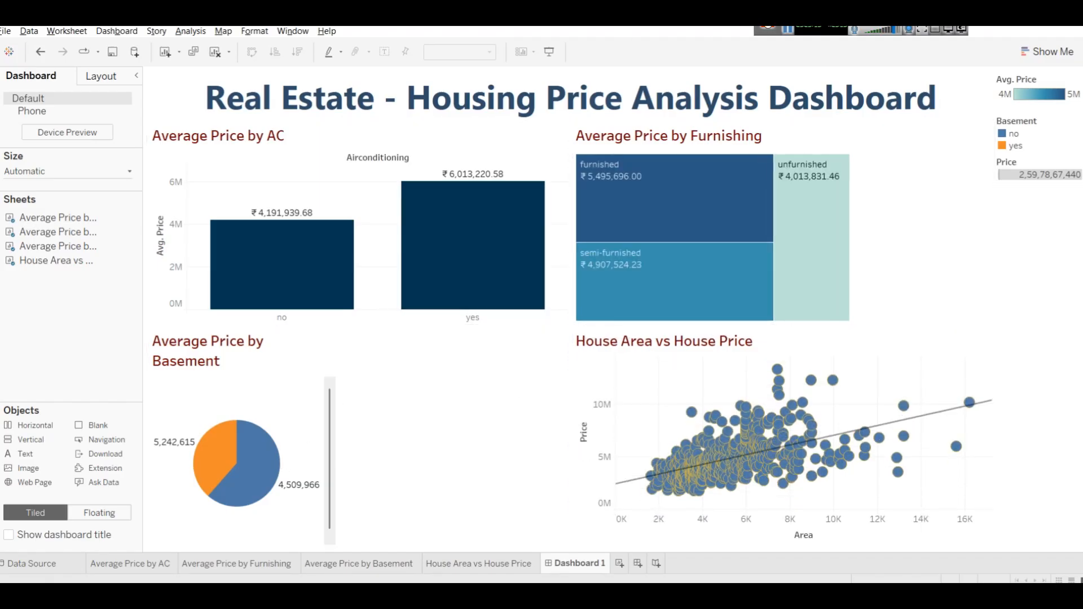
Step: Enlarge the pie in the Average Price by Basement chart and center it within its view
left_click(343, 406)
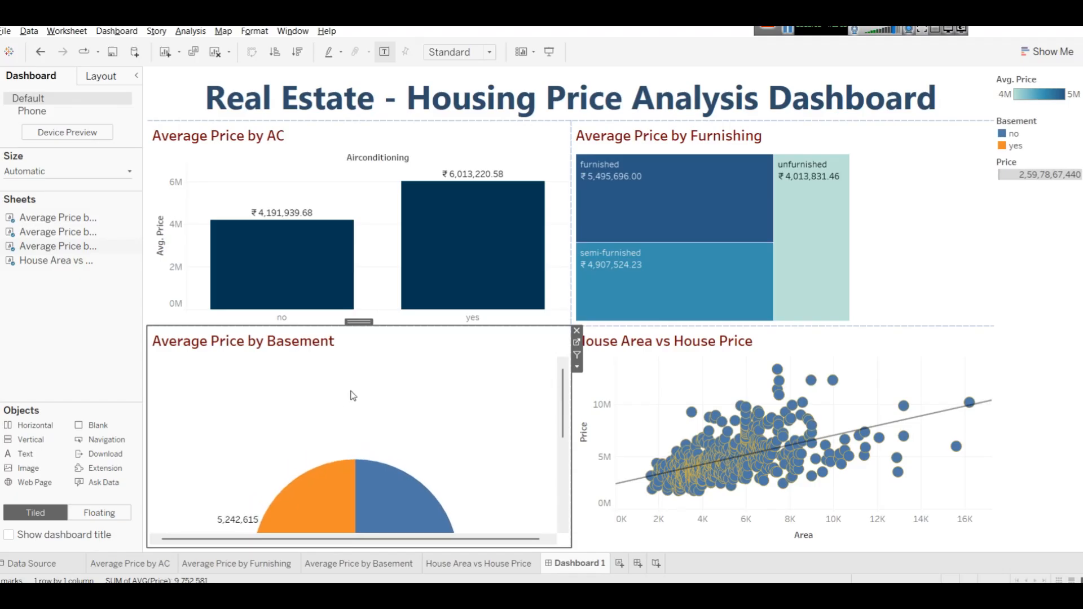
left_click_drag(546, 416, 552, 448)
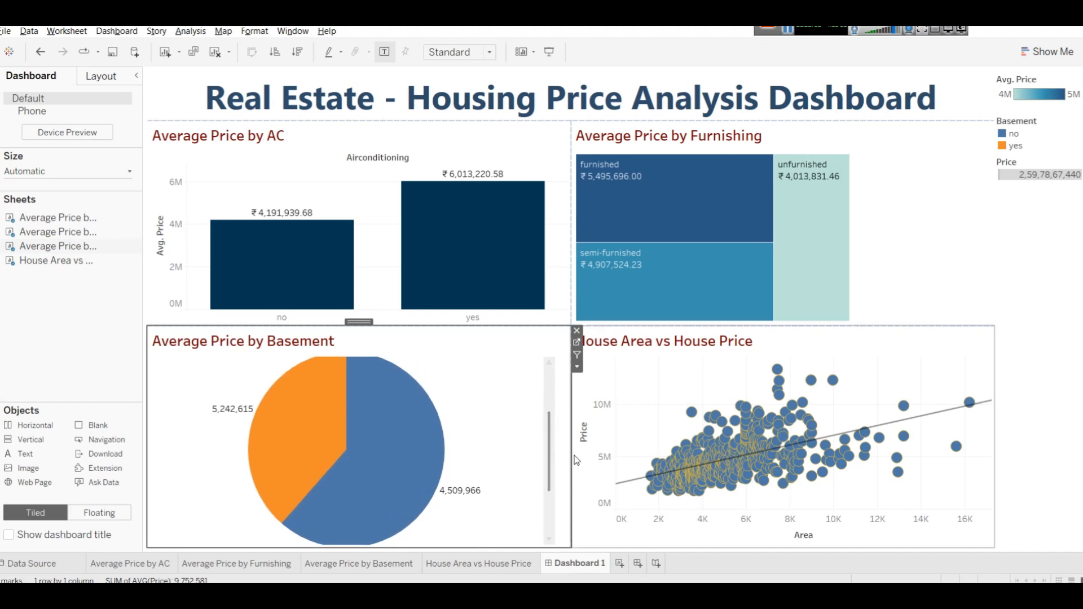
left_click(1015, 381)
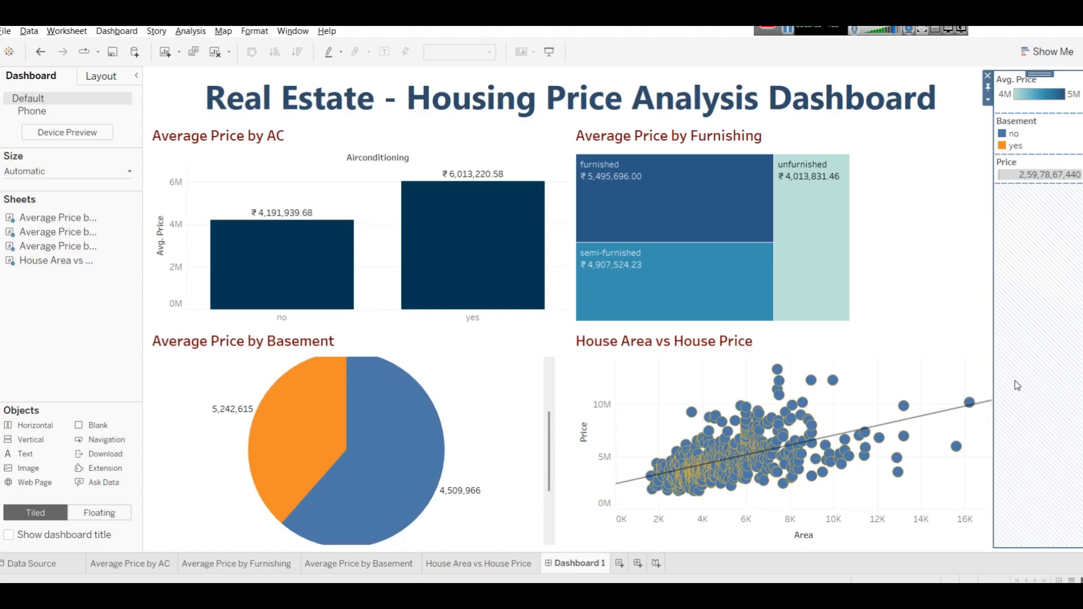
left_click(959, 357)
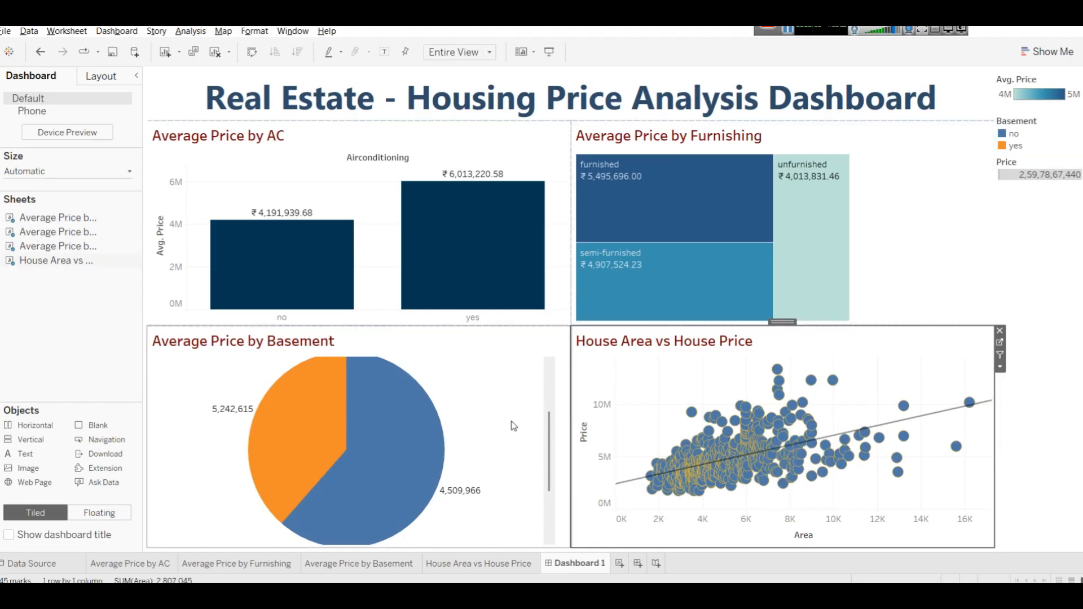
Step: Widen the Average Price by Furnishing treemap to fill nearly the full width of its tile
left_click(876, 219)
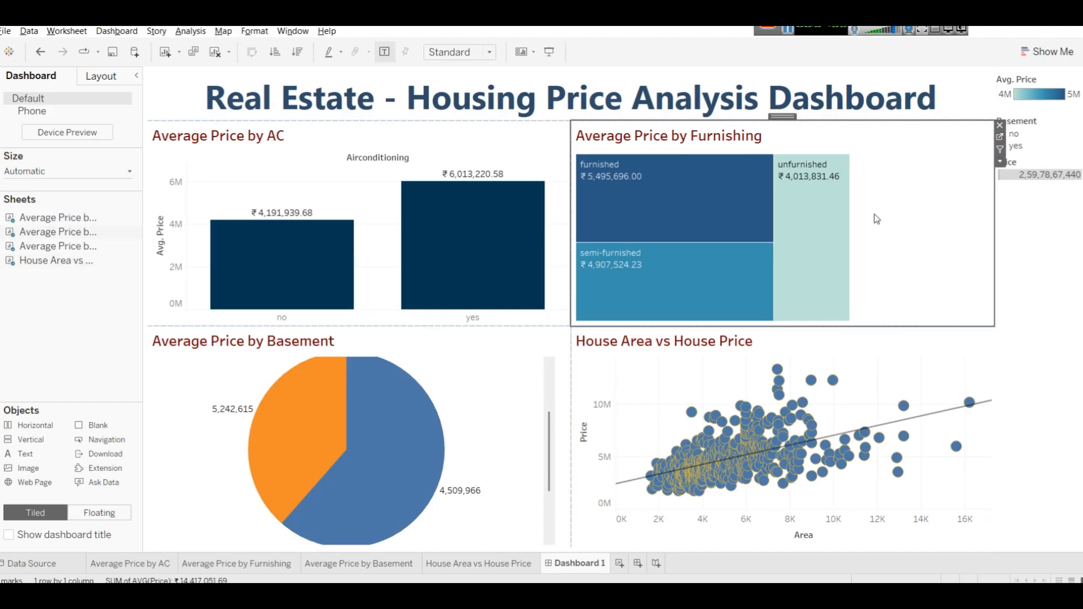
mouse_move(796, 233)
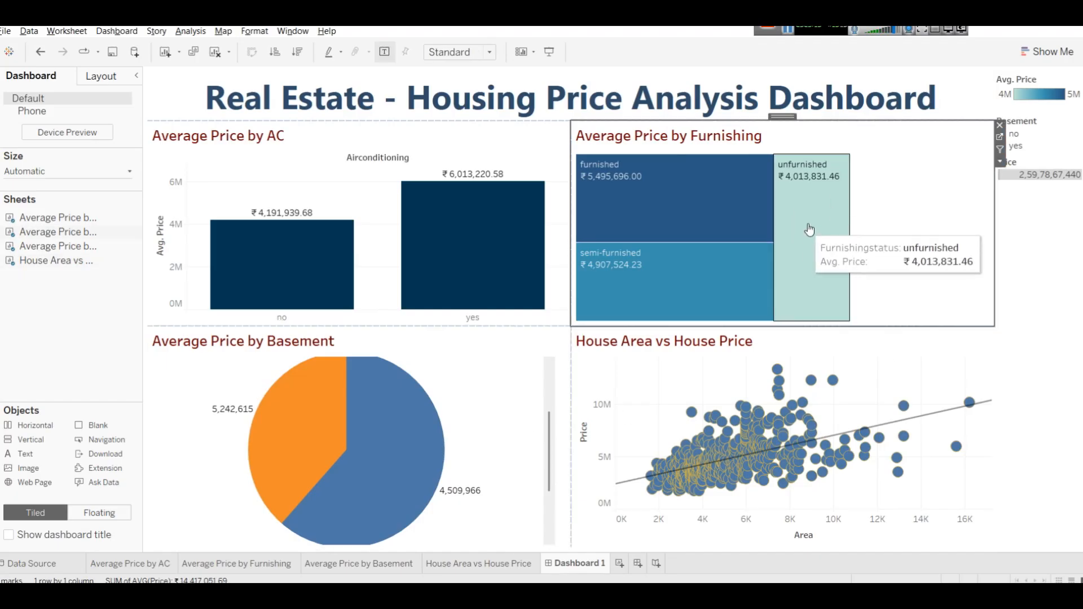
left_click_drag(853, 229, 975, 229)
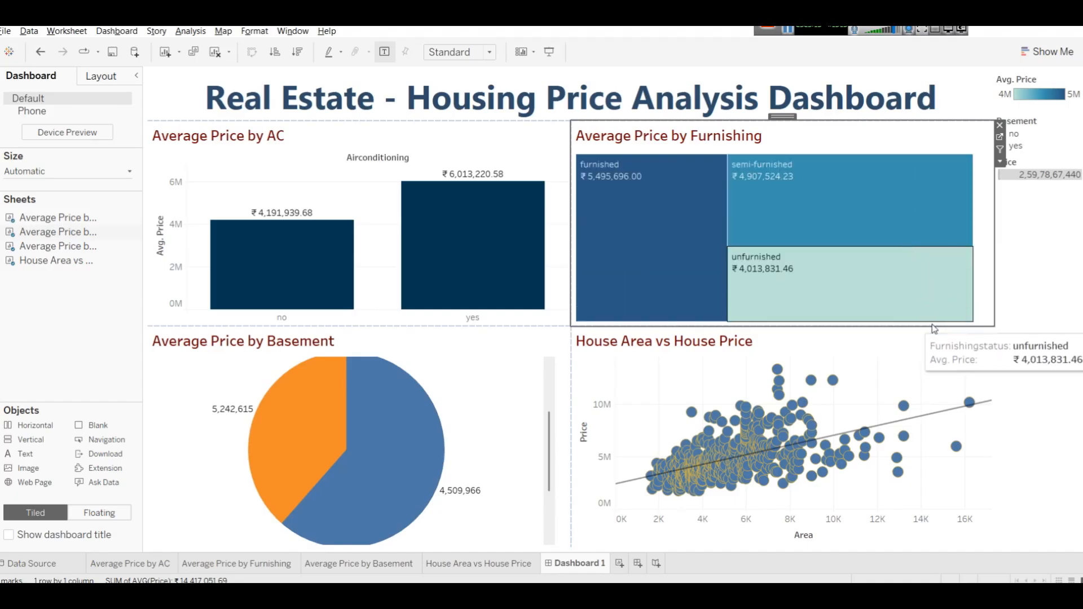
left_click(1029, 281)
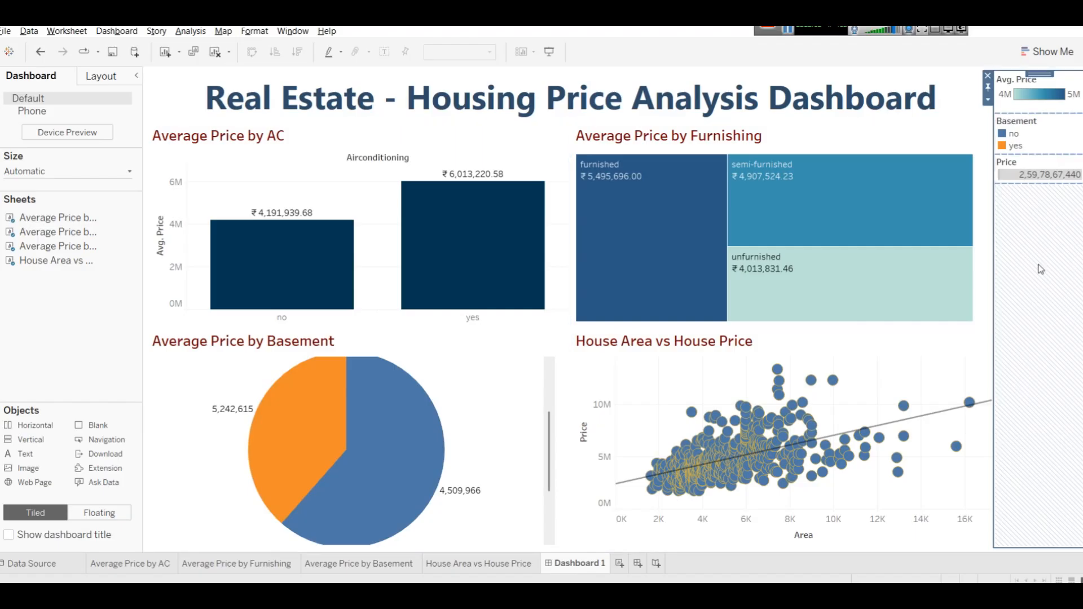
Step: Add an Image object in front of the dashboard title using the house logo file download__2_-removebg-preview.png
left_click_drag(34, 455, 178, 103)
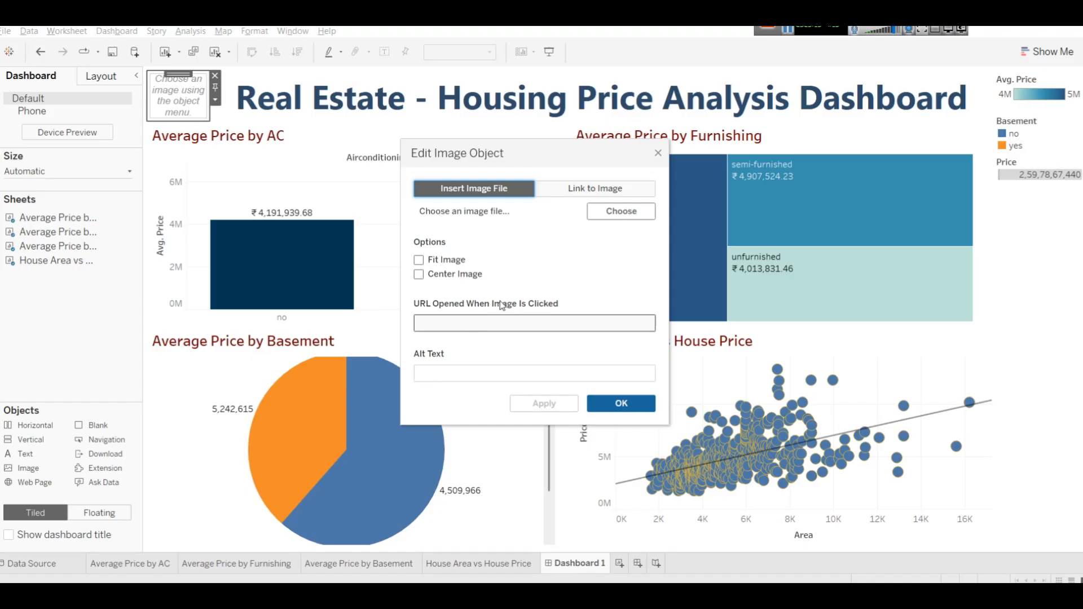
left_click(622, 211)
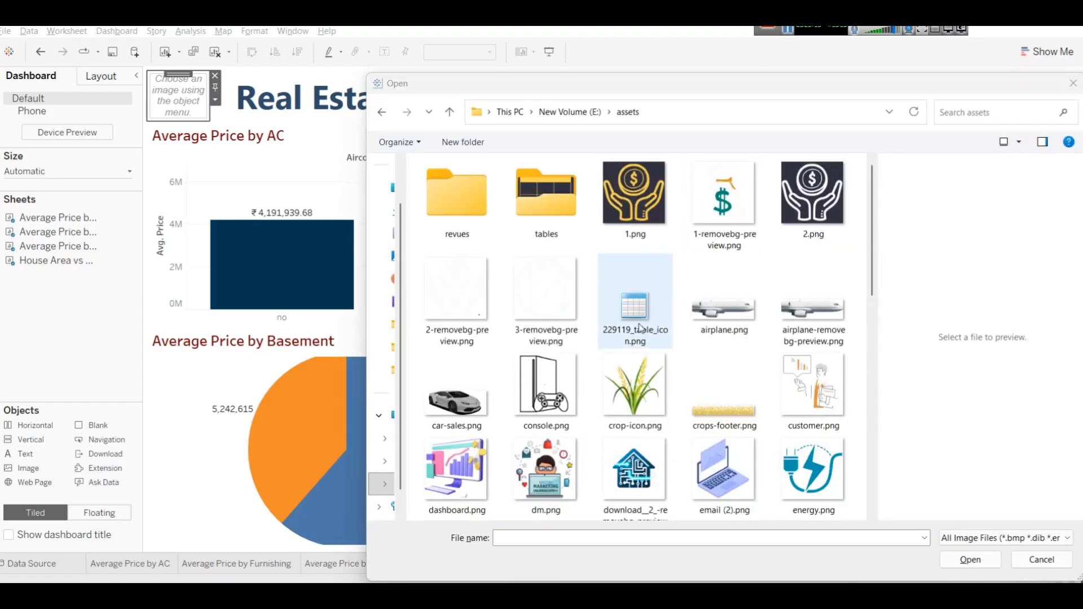
scroll(640, 329, "down", 10)
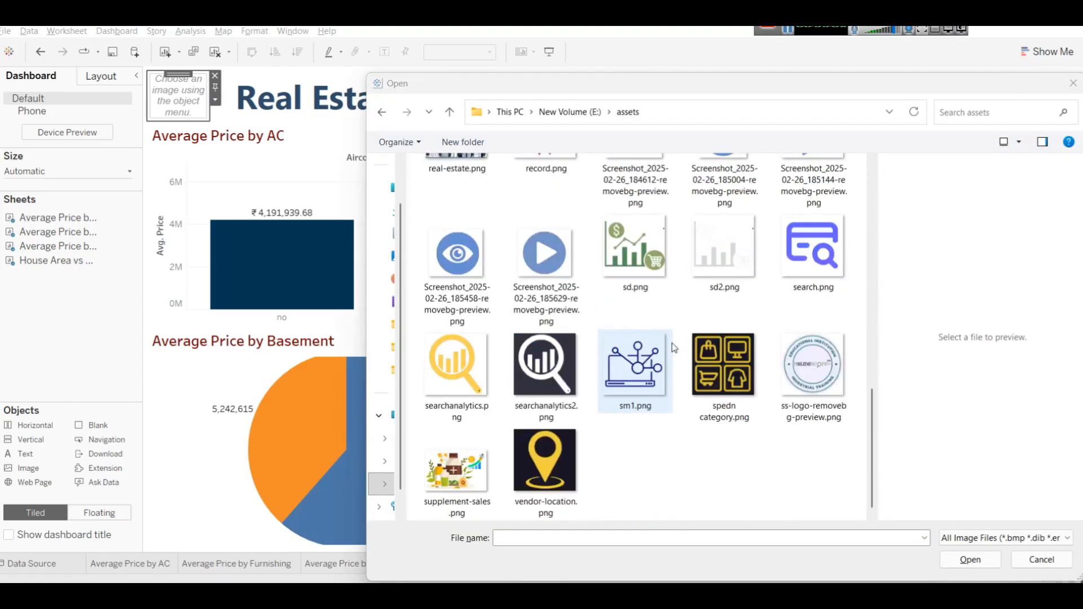
scroll(612, 363, "up", 5)
left_click(636, 218)
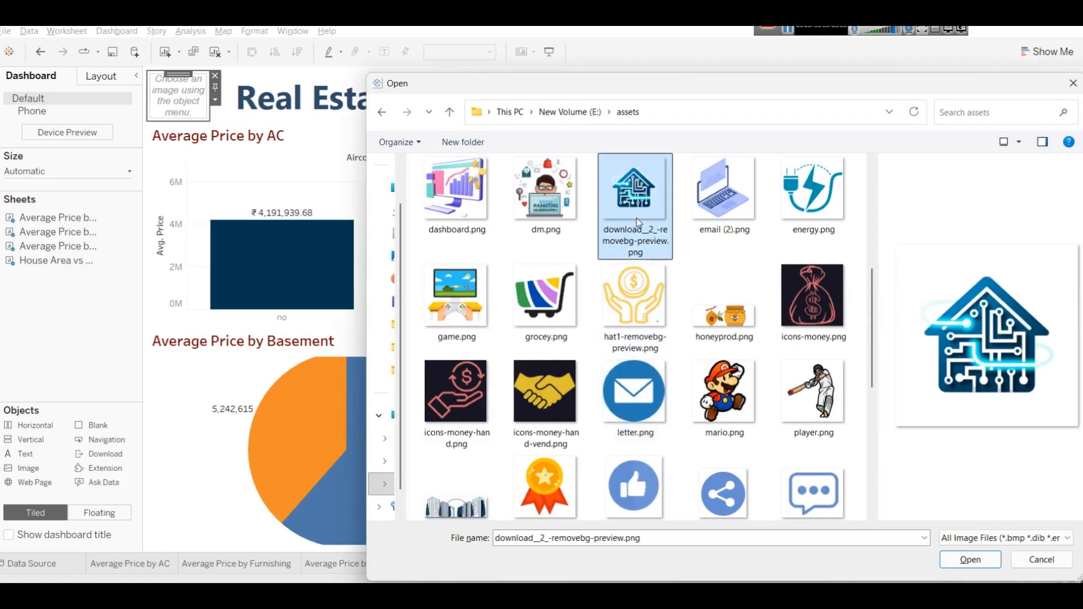
left_click(970, 559)
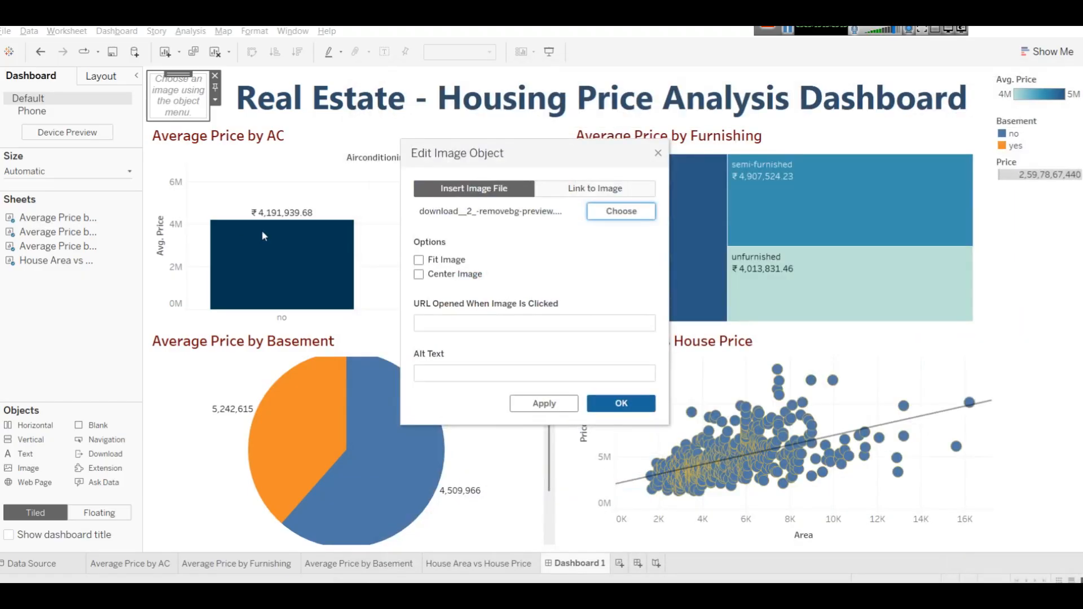
left_click(541, 404)
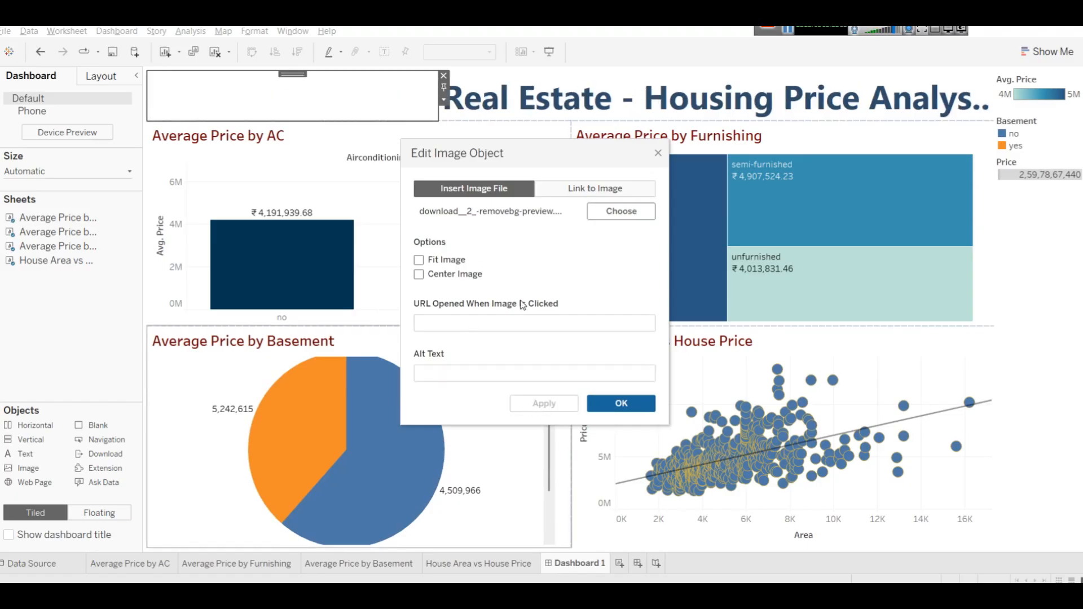
left_click(621, 403)
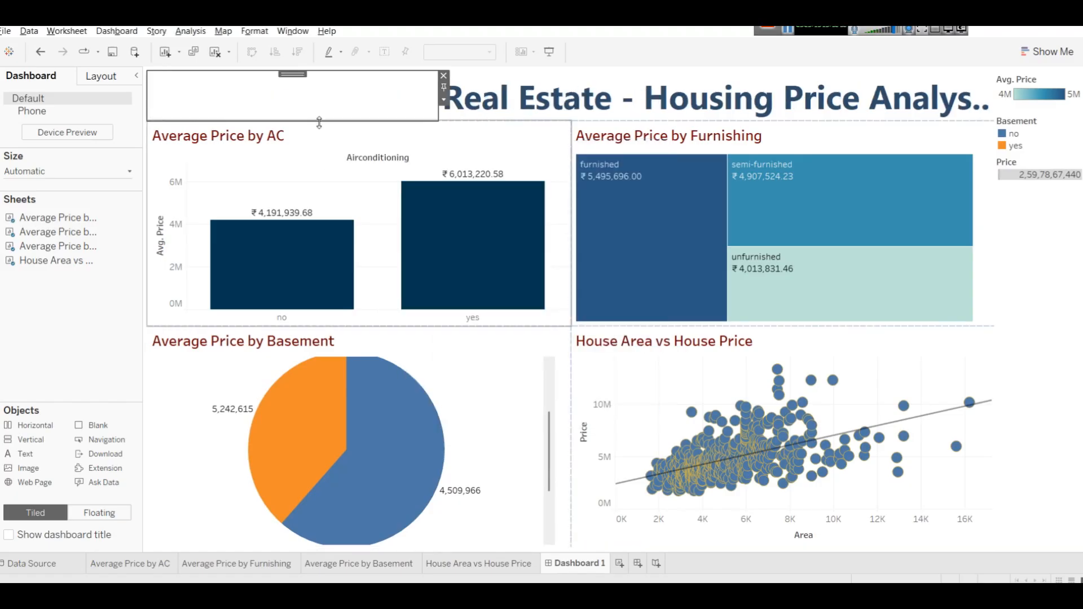
Step: Fit the house logo to its object and shrink it to a compact icon beside the single-line title
left_click(317, 153)
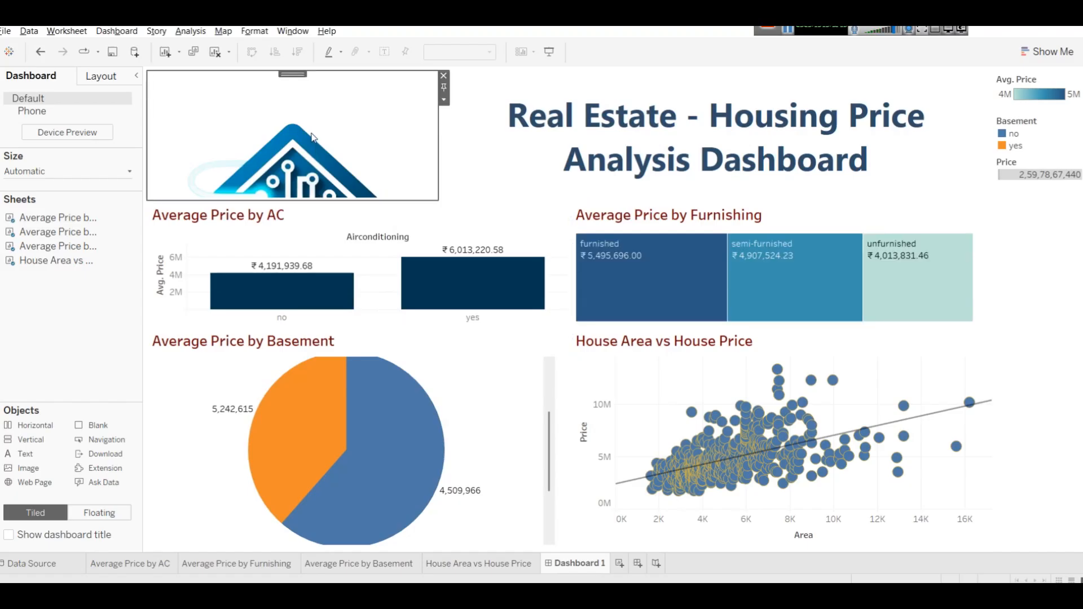
right_click(309, 136)
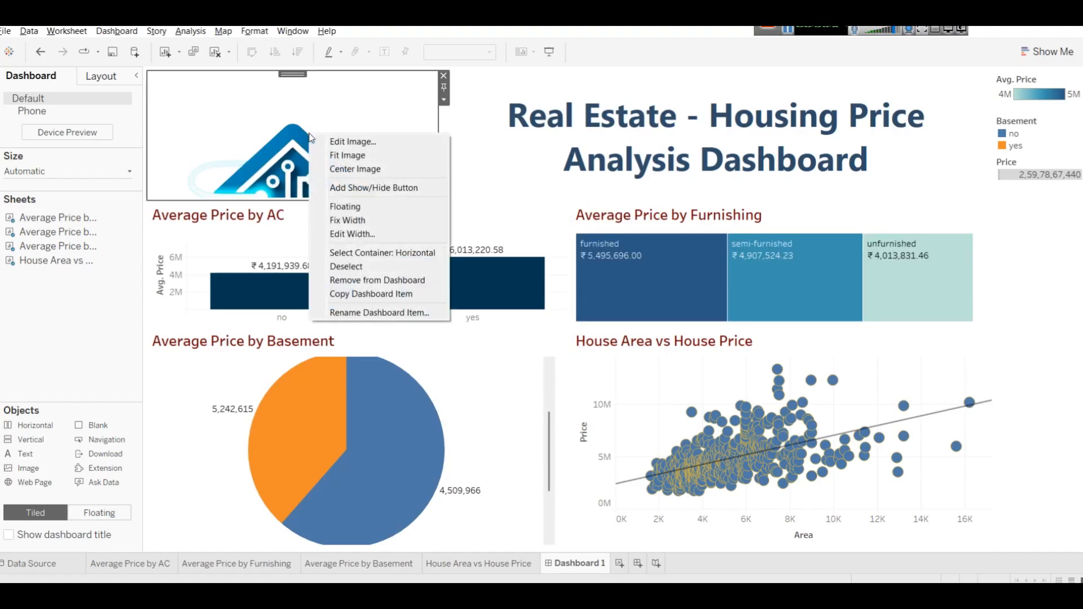
left_click(340, 154)
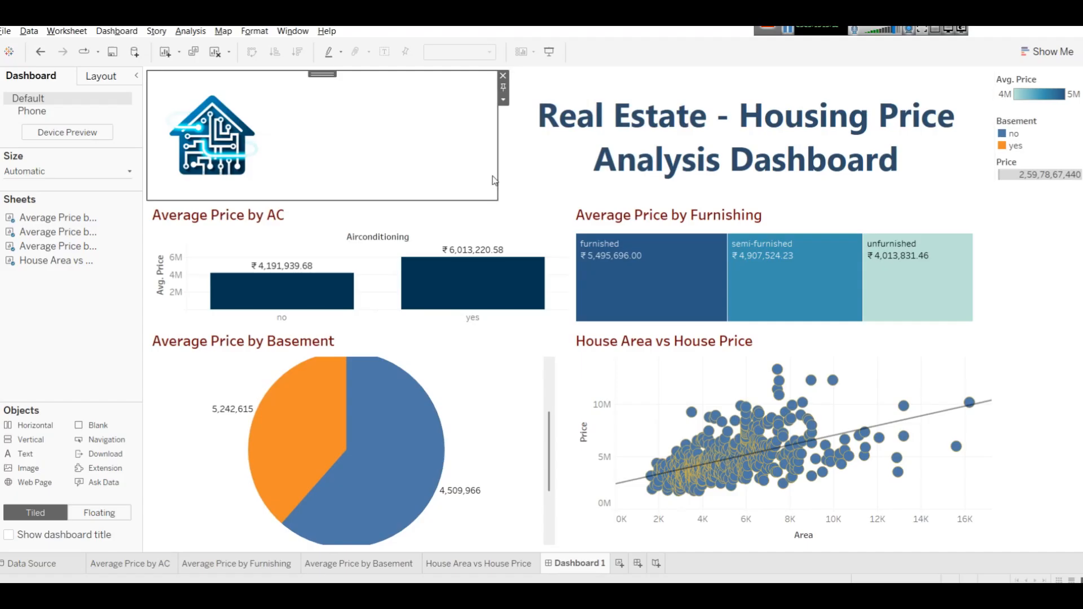
left_click_drag(496, 156, 272, 157)
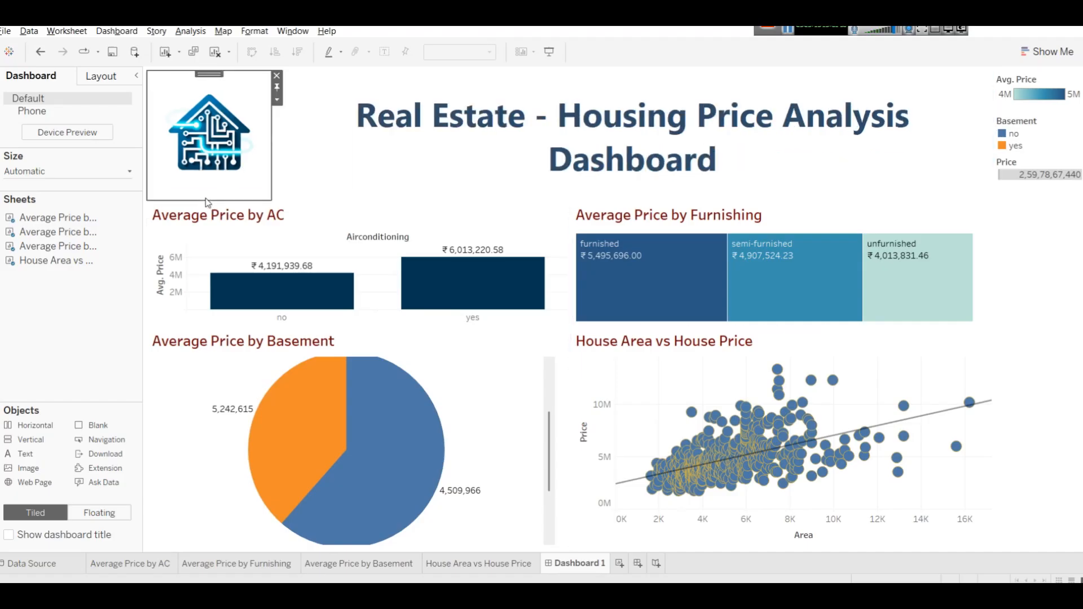
left_click_drag(211, 199, 217, 135)
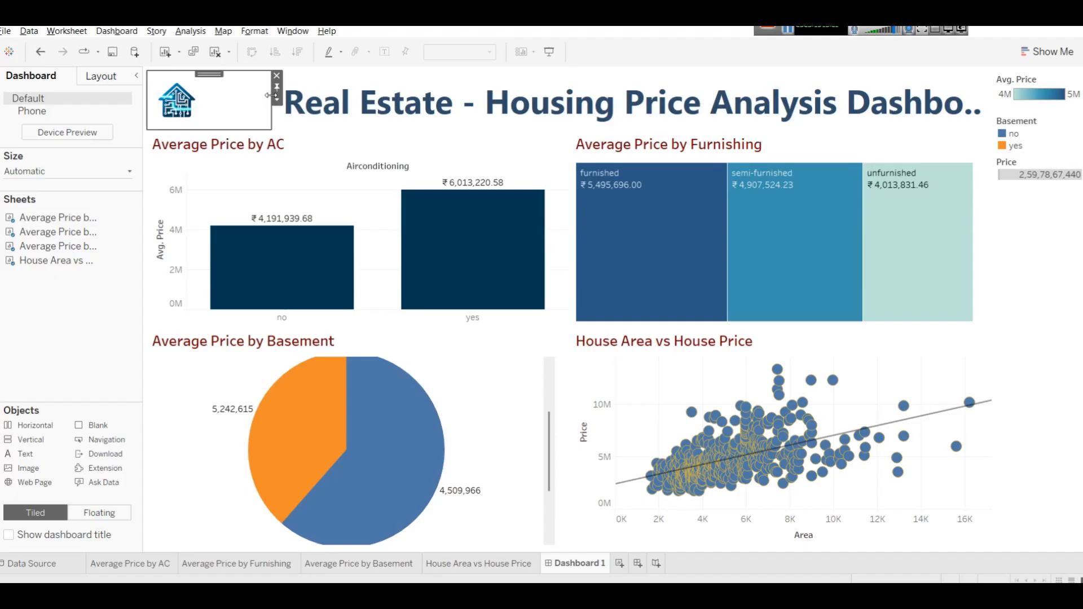
left_click_drag(261, 95, 214, 89)
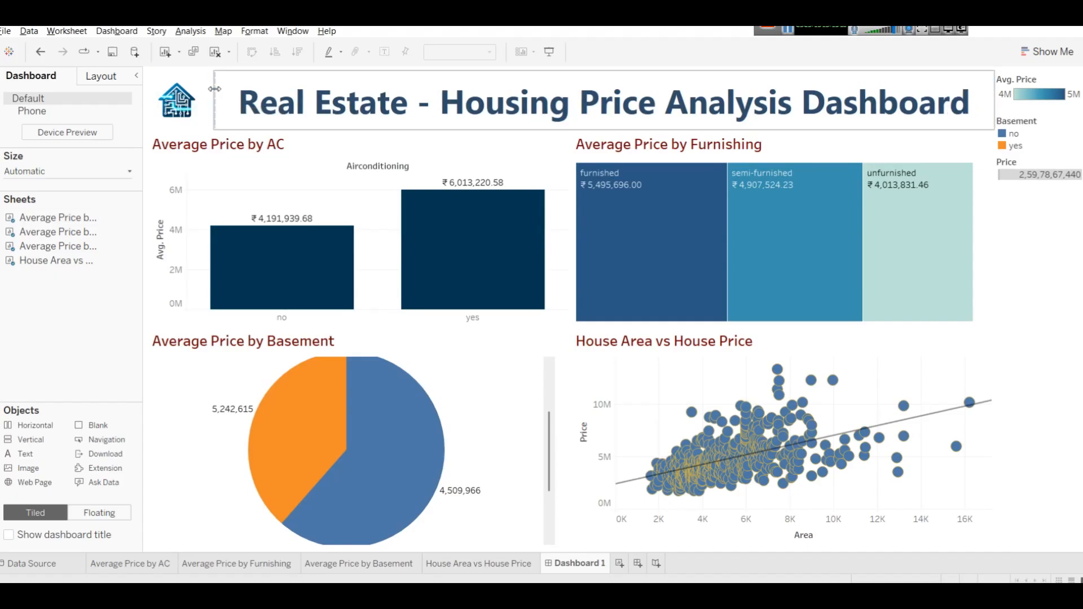
Step: Append "- Tableau" to the dashboard title and set its font size to 28
double_click(262, 96)
type("a")
key("BackSpace")
left_click(630, 324)
type("- Tableau")
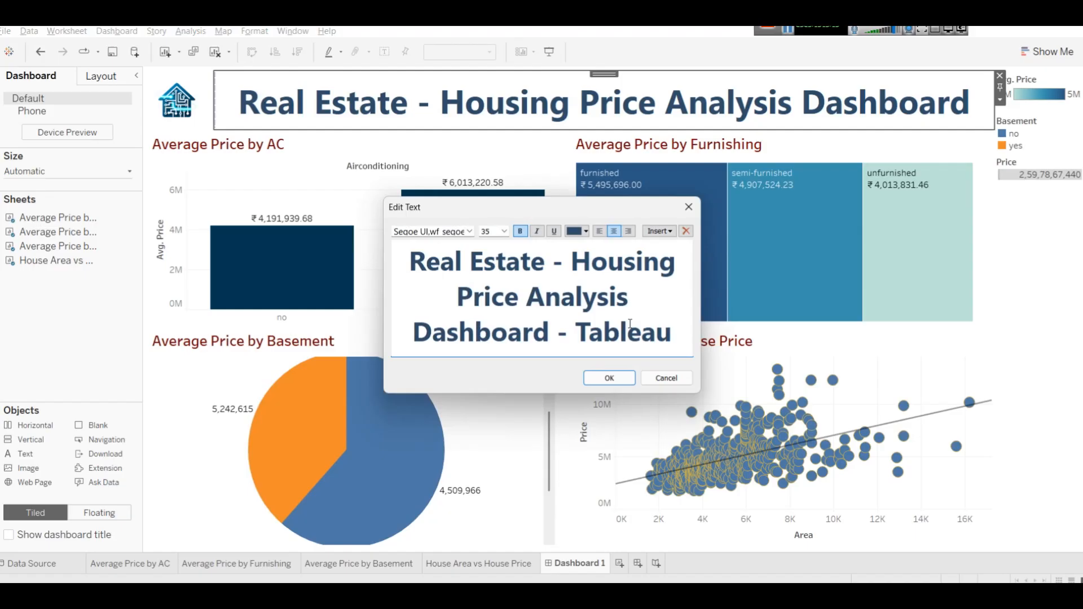
key("ctrl+a")
left_click(505, 231)
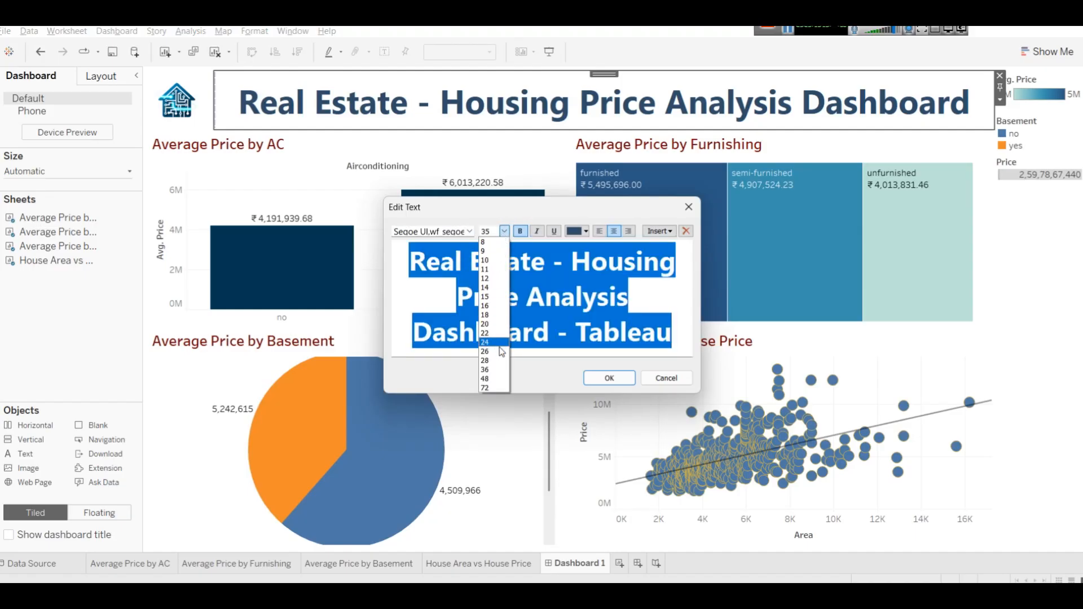
left_click(491, 361)
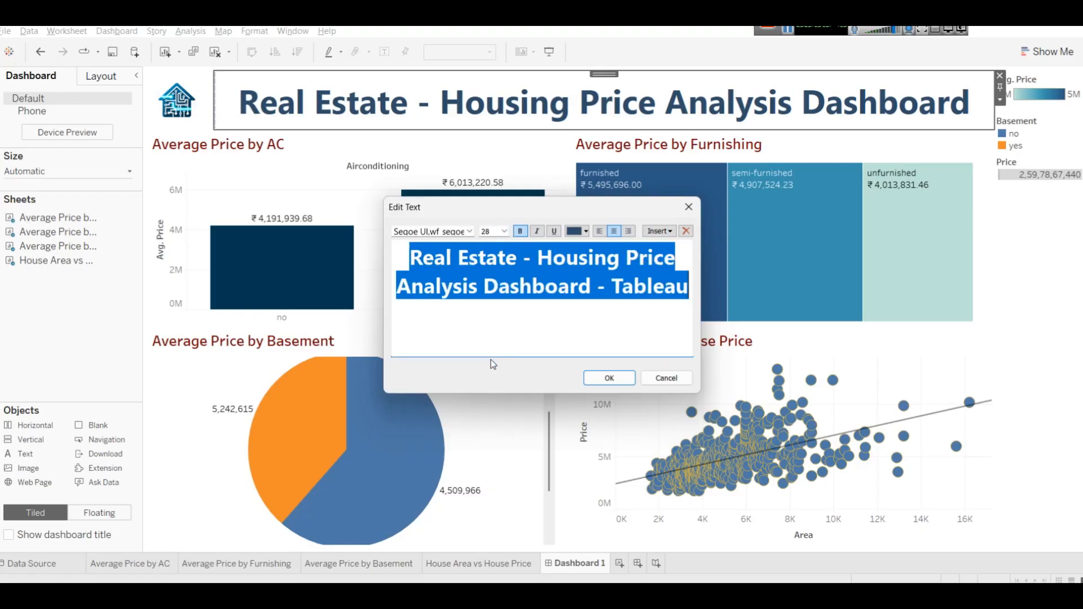
left_click(603, 377)
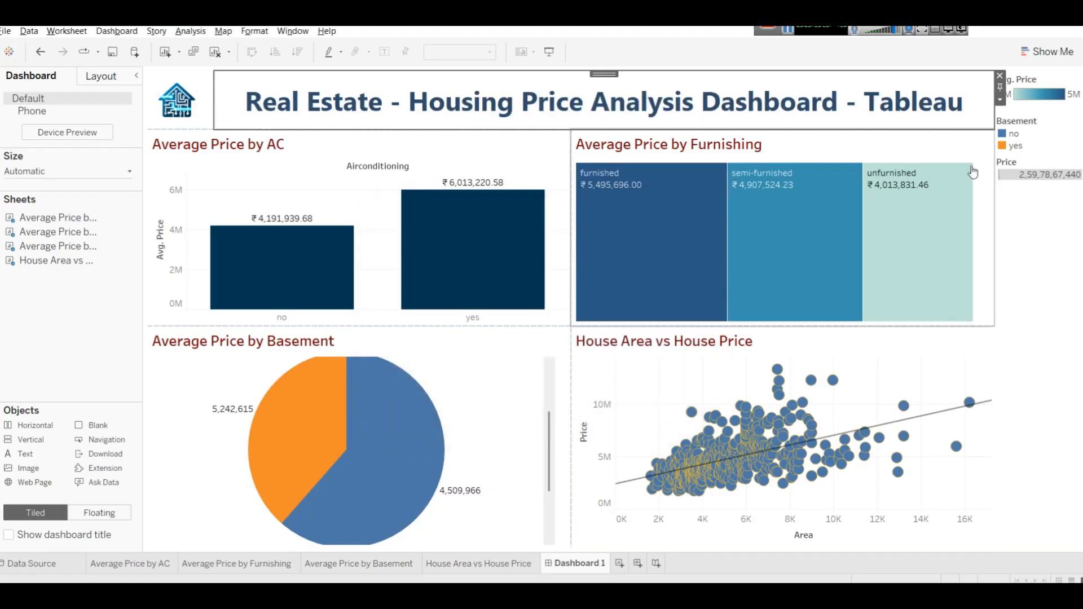
left_click(1038, 264)
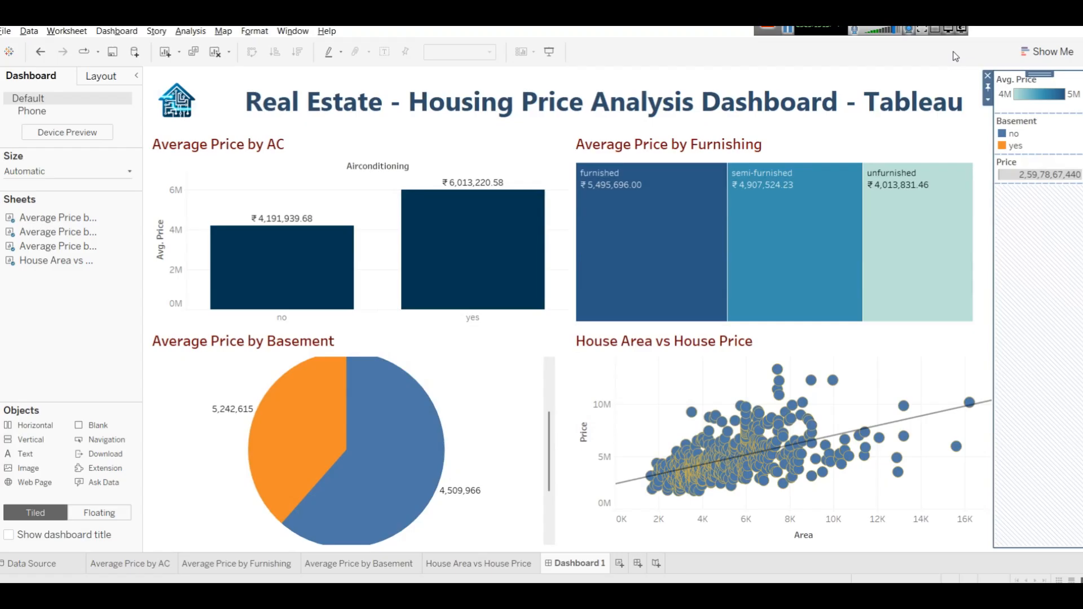
Step: Show the dashboard in presentation mode and highlight the semi-furnished block of the furnishing treemap
left_click(549, 52)
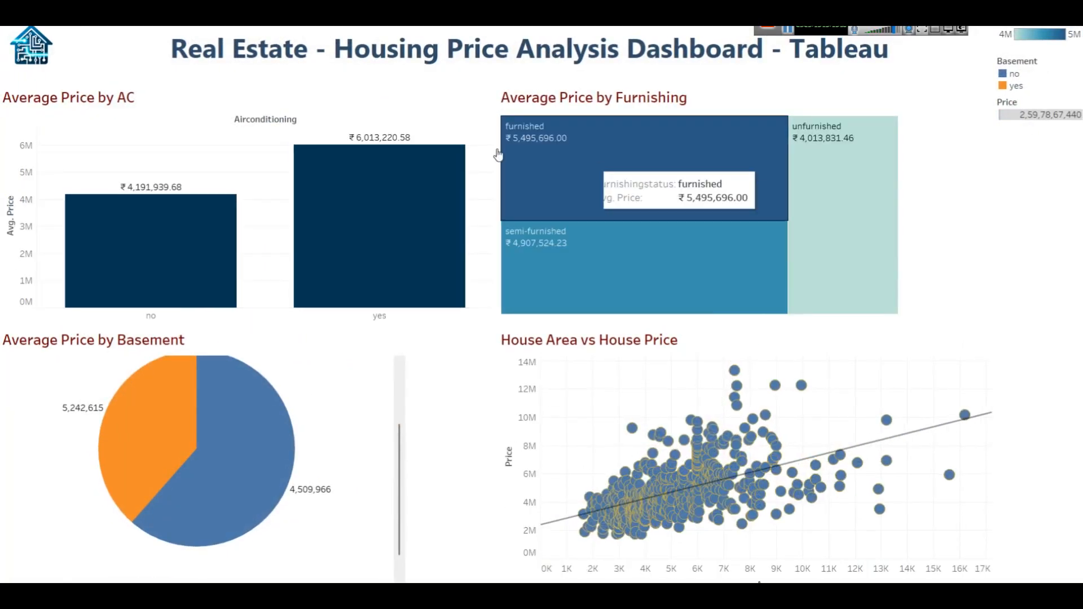
left_click(642, 273)
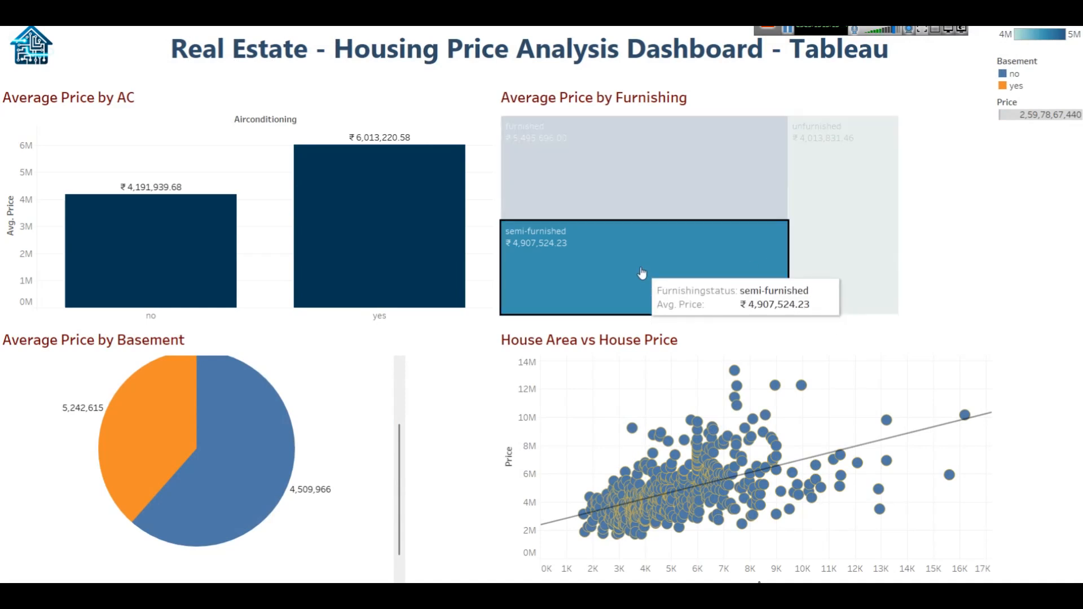
Step: Clear the semi-furnished highlight and try selecting marks in the AC bar chart, basement pie and area versus price scatter plot
left_click(718, 257)
left_click(368, 243)
left_click(371, 243)
left_click(243, 384)
left_click(380, 411)
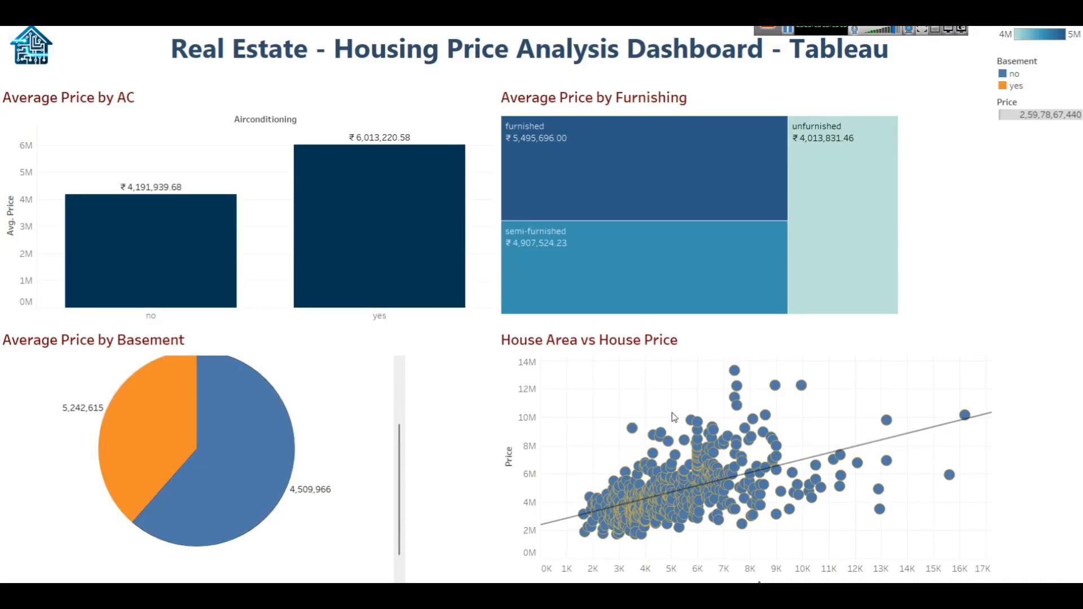
left_click(763, 430)
left_click(763, 430)
Step: Highlight the basement "yes" category from the legend, clear the highlight and exit presentation mode
left_click(1015, 87)
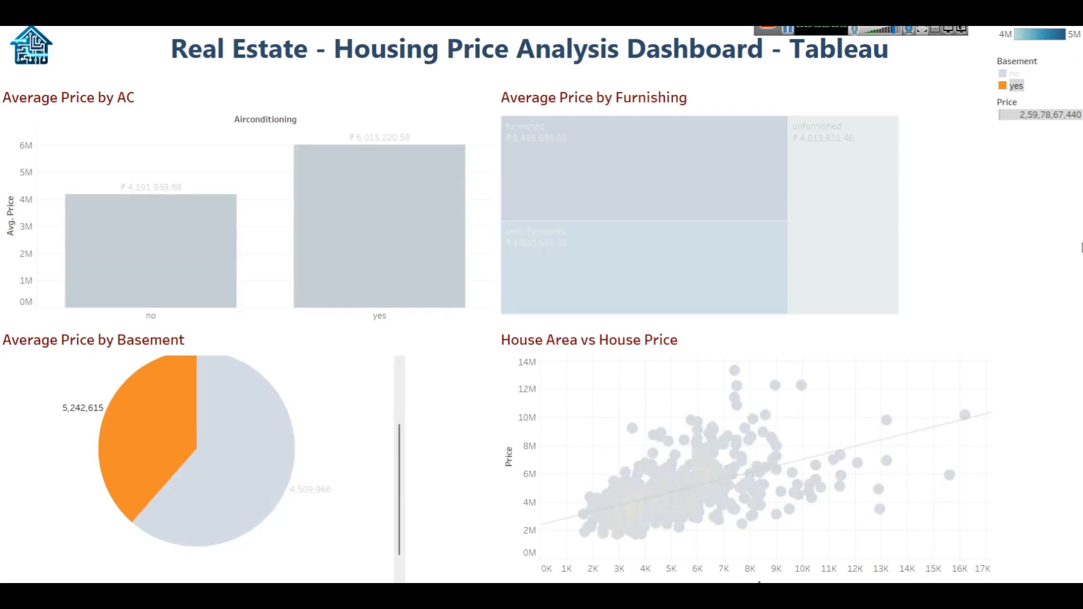
left_click(1019, 87)
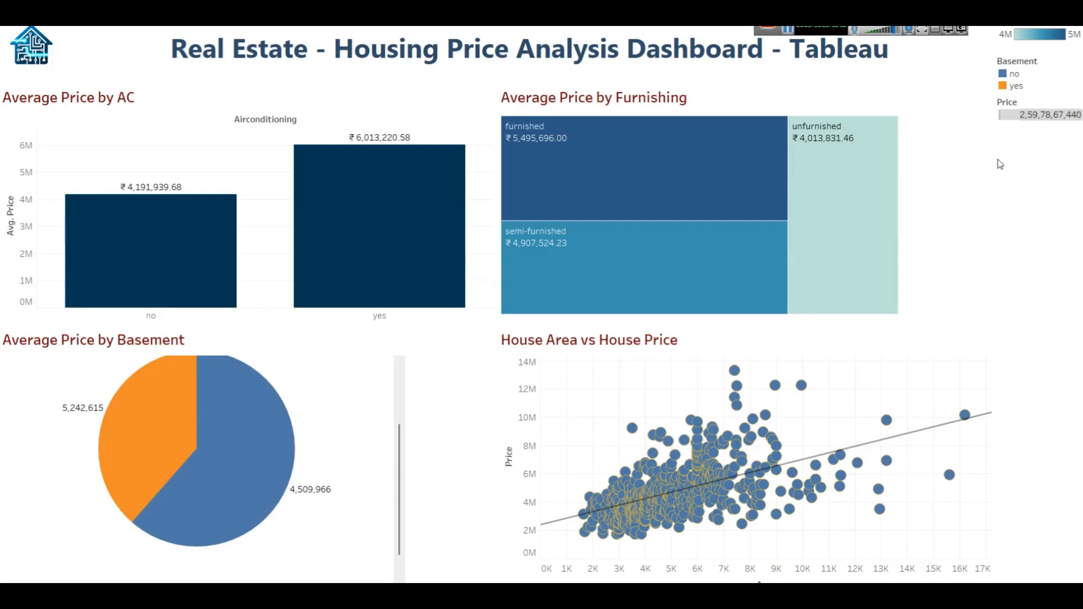
key("Escape")
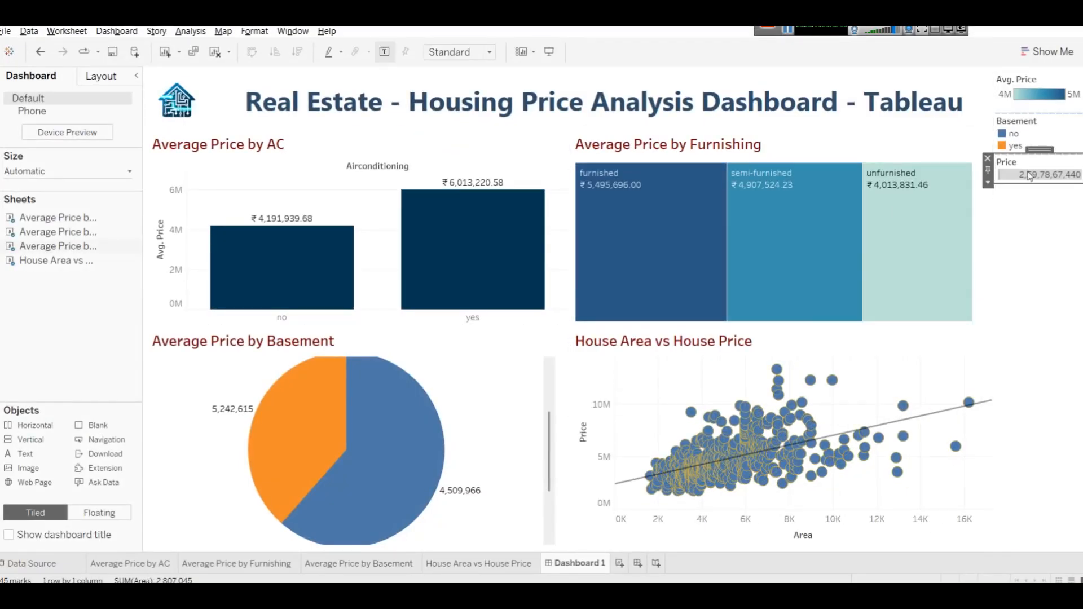
left_click(1043, 336)
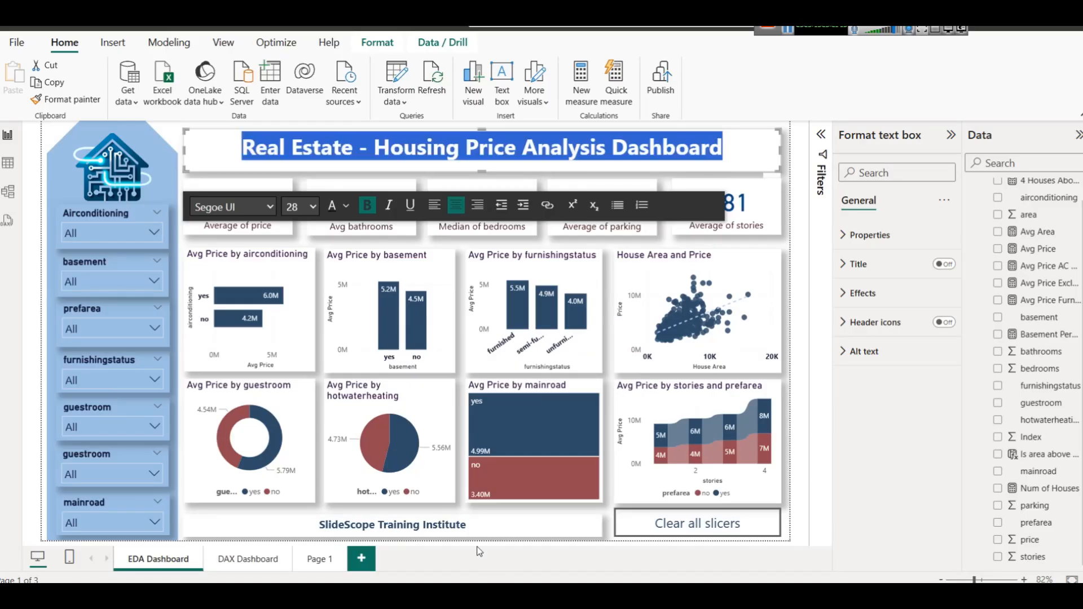
Step: Toggle the "yes" option of the basement slicer in the Power BI report on and off, and return to the Tableau dashboard
left_click(97, 282)
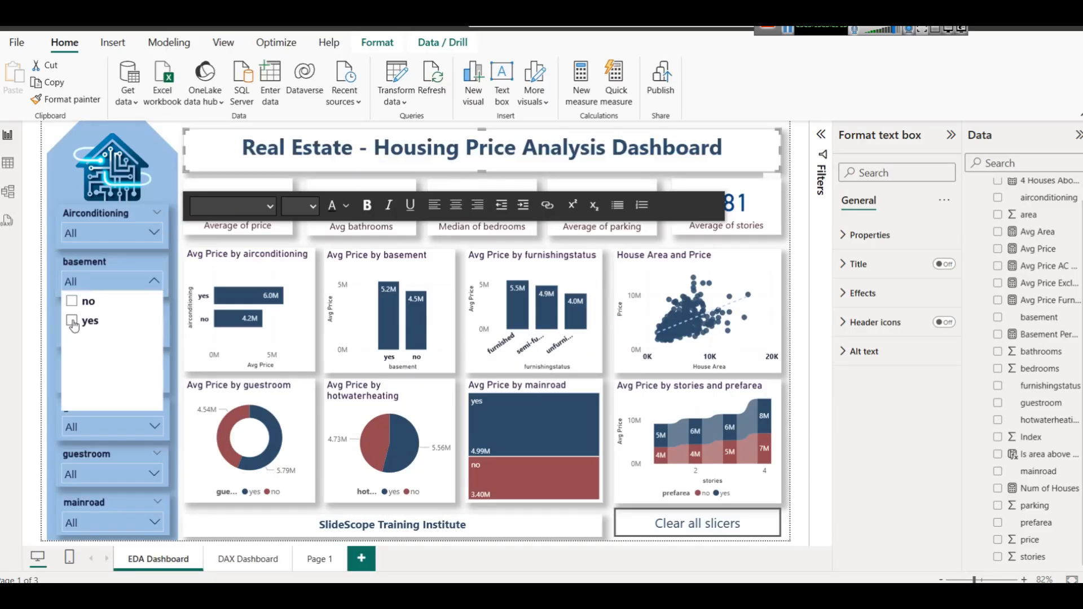
left_click(73, 323)
left_click(74, 322)
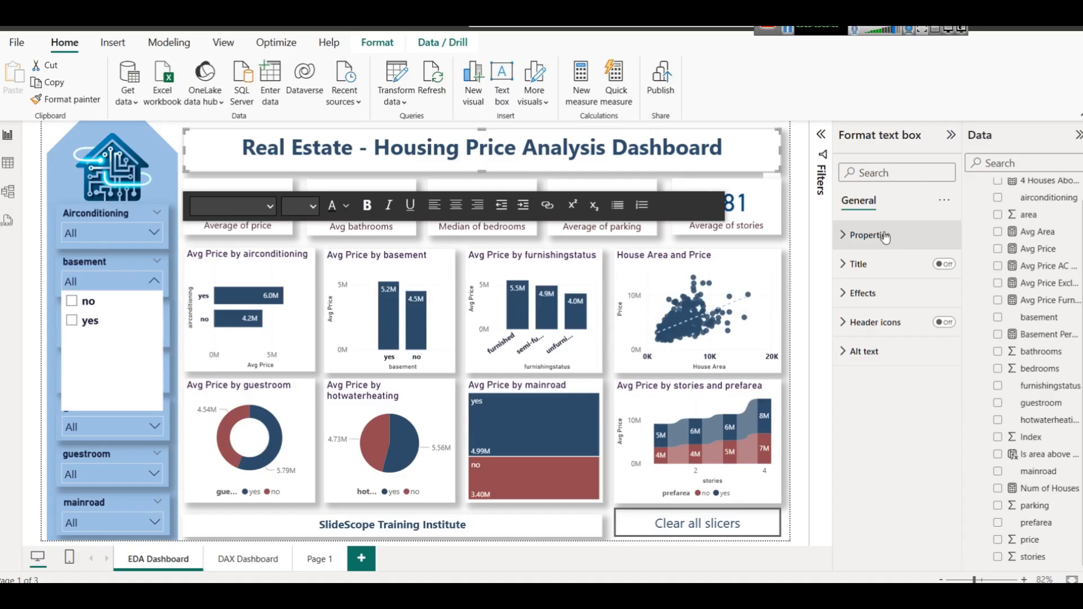
left_click(904, 104)
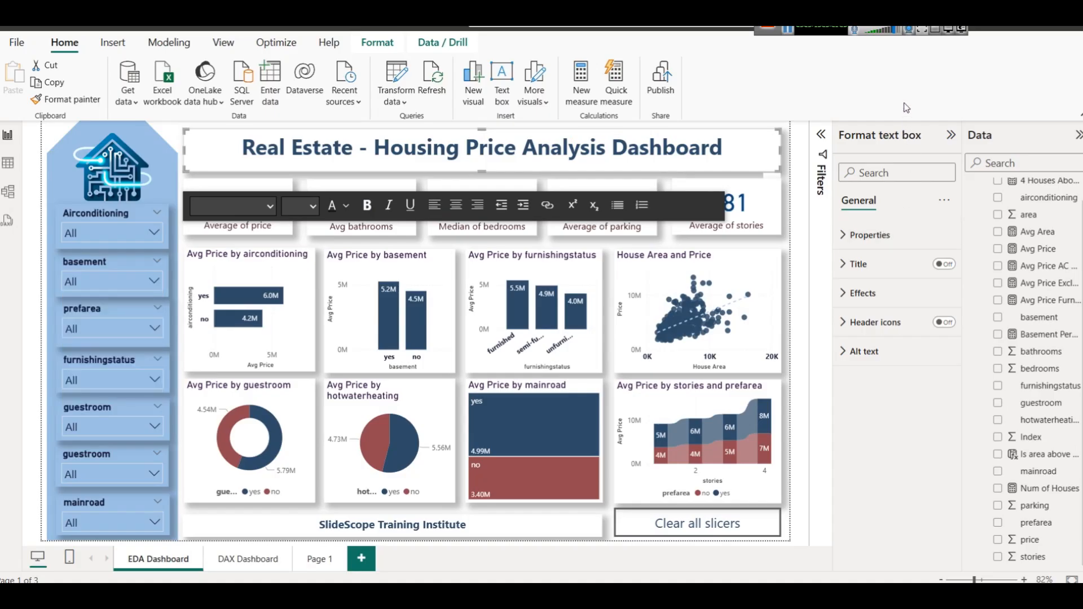
left_click(794, 131)
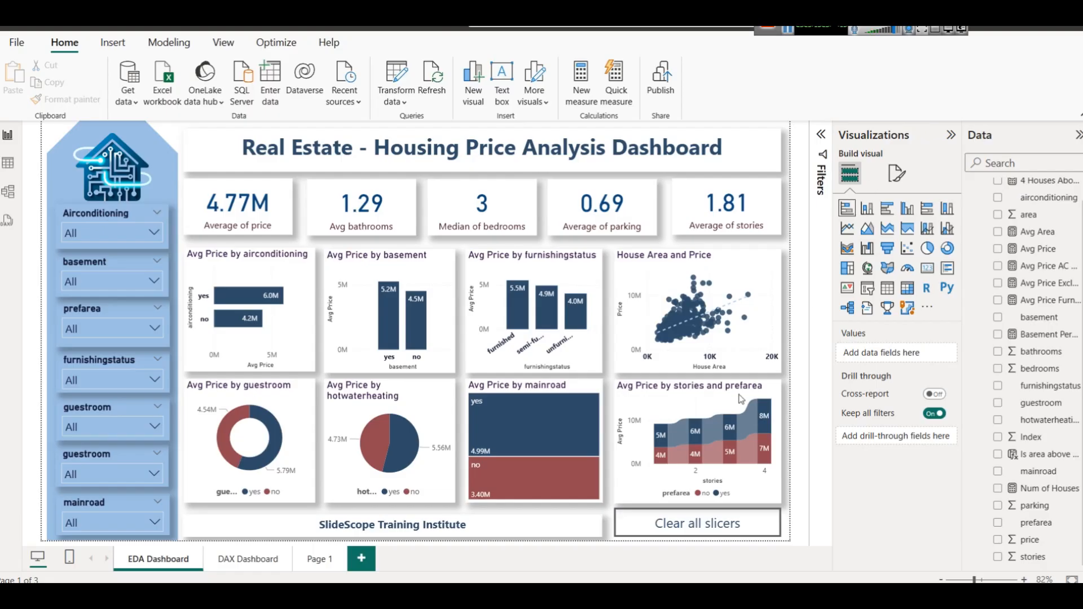
left_click(555, 596)
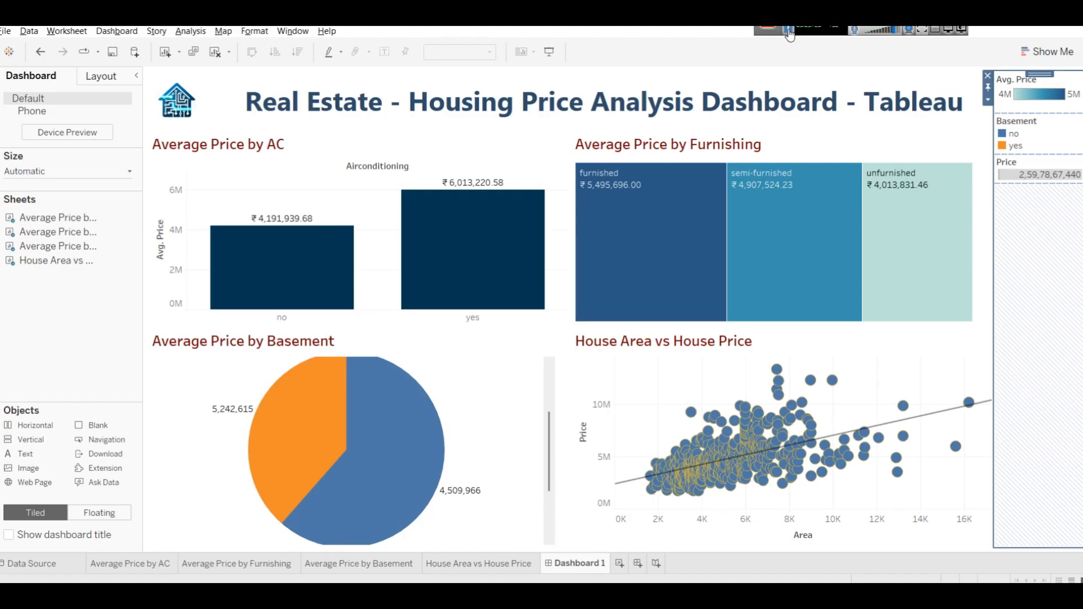
left_click(788, 31)
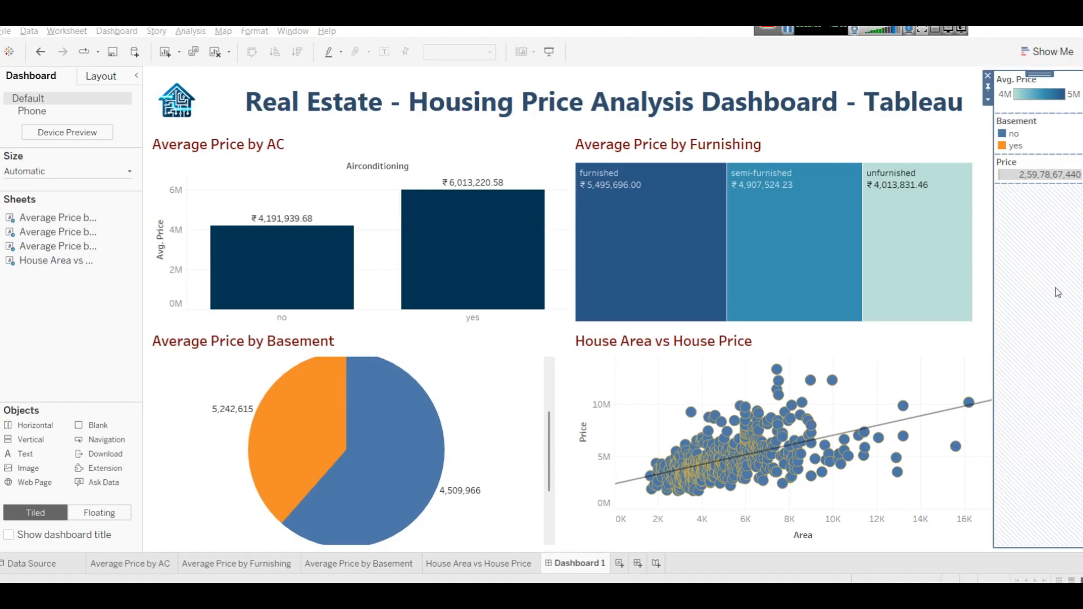